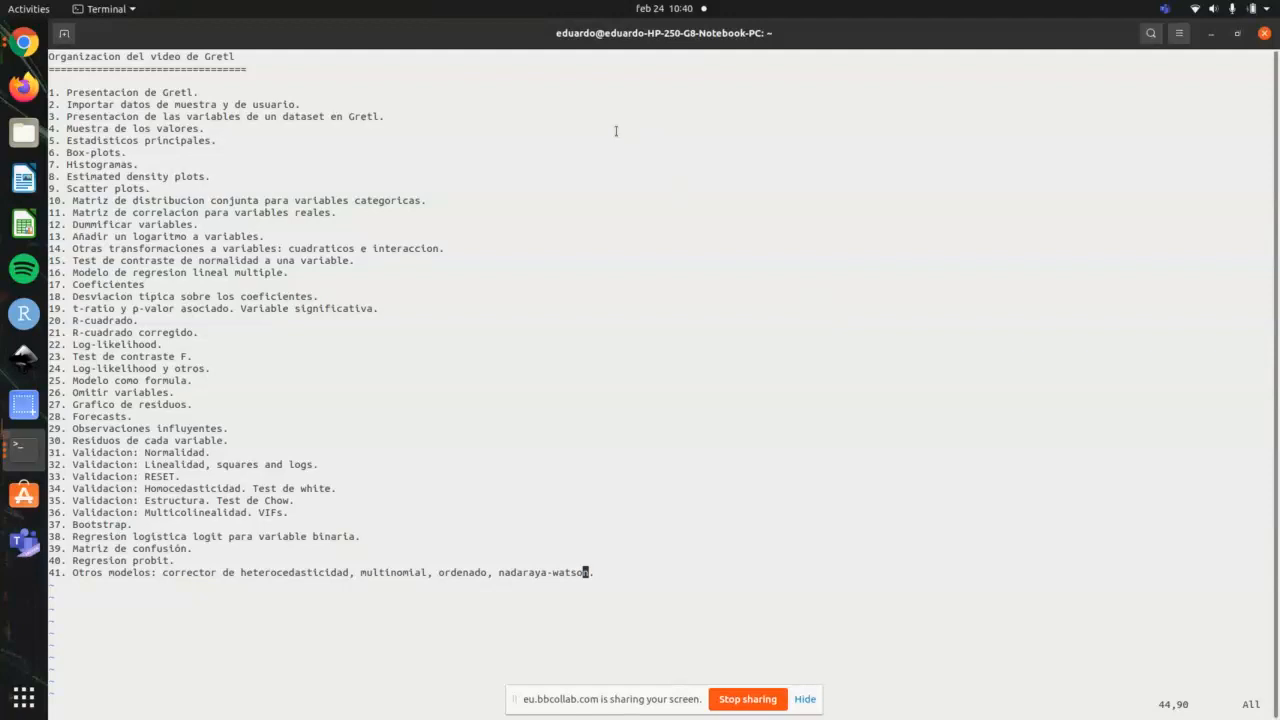
Step: Launch gretl from a new terminal tab and maximize its main window
key("ctrl+shift+t")
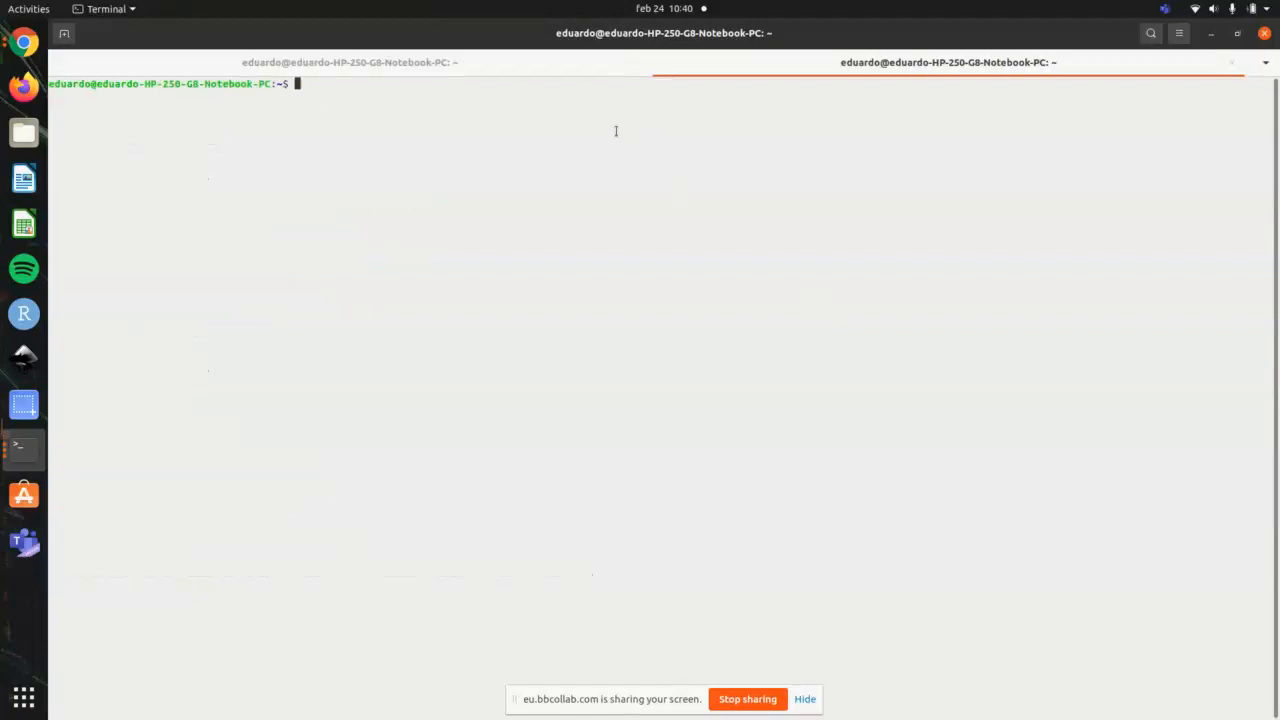
type("gretl")
key("Return")
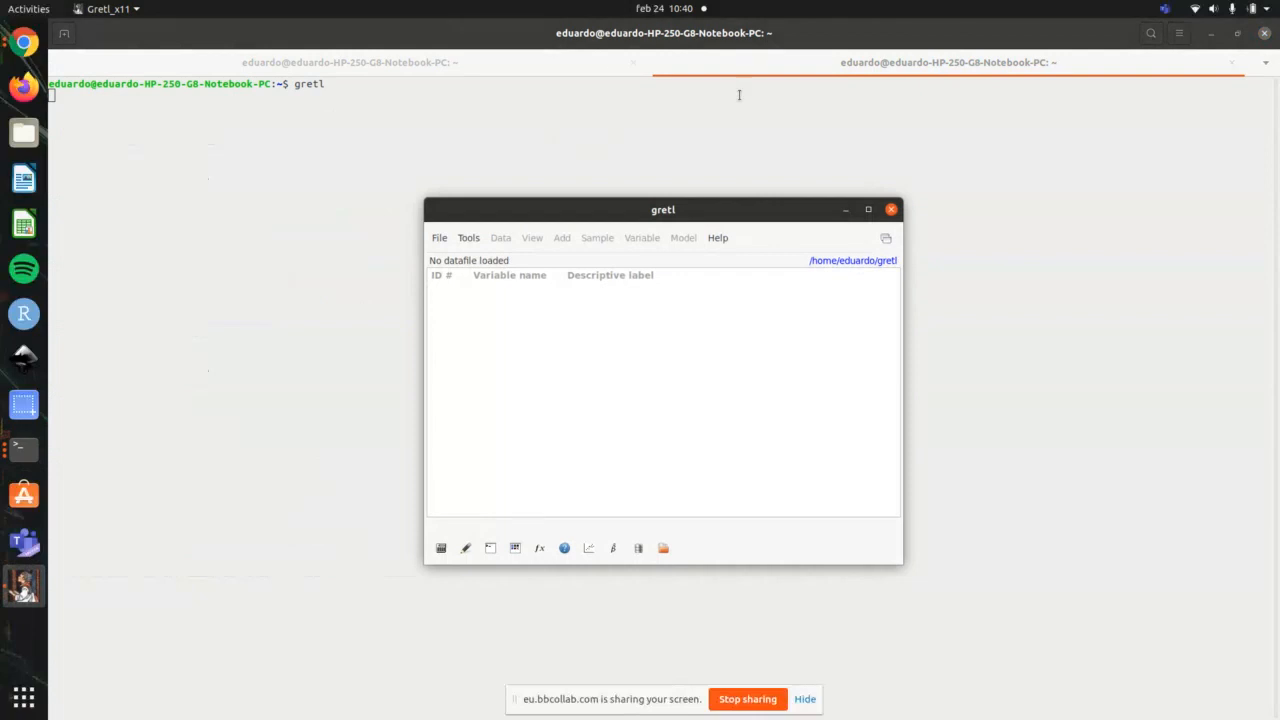
left_click(868, 210)
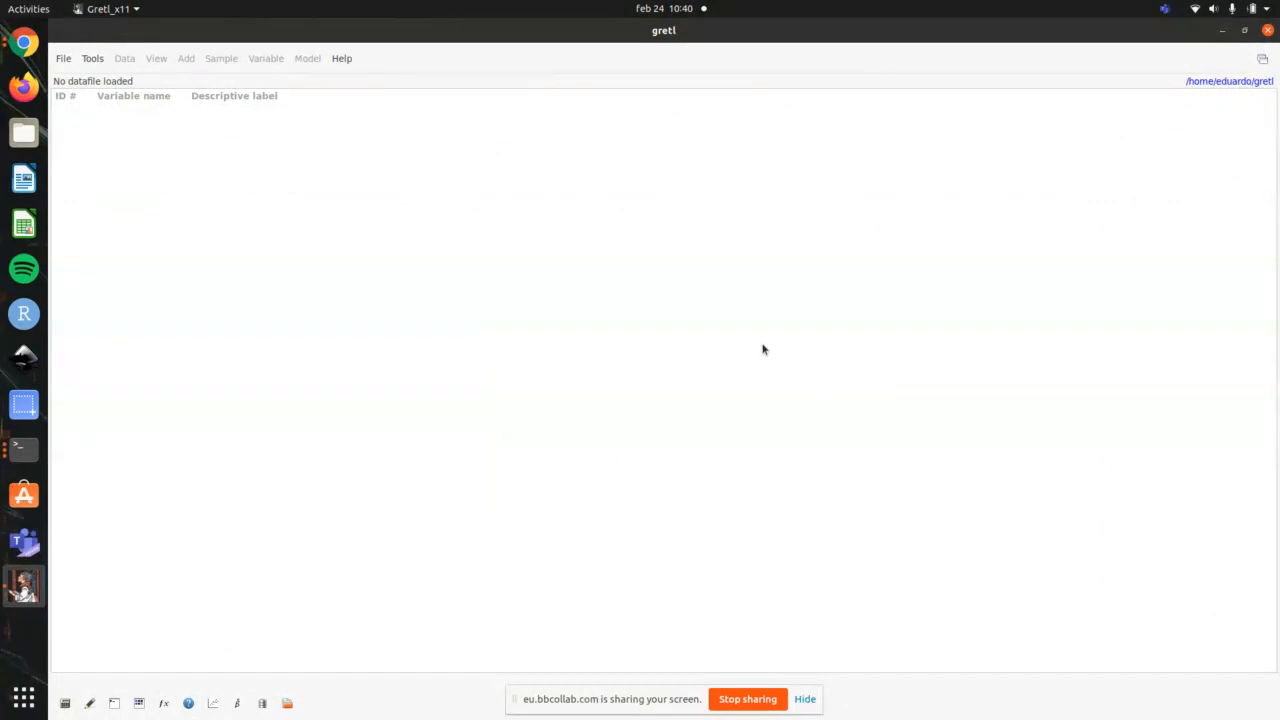
Step: Inspect the supported file types for opening a user data file, show all files (*.*), and close the chooser without opening anything
left_click(64, 59)
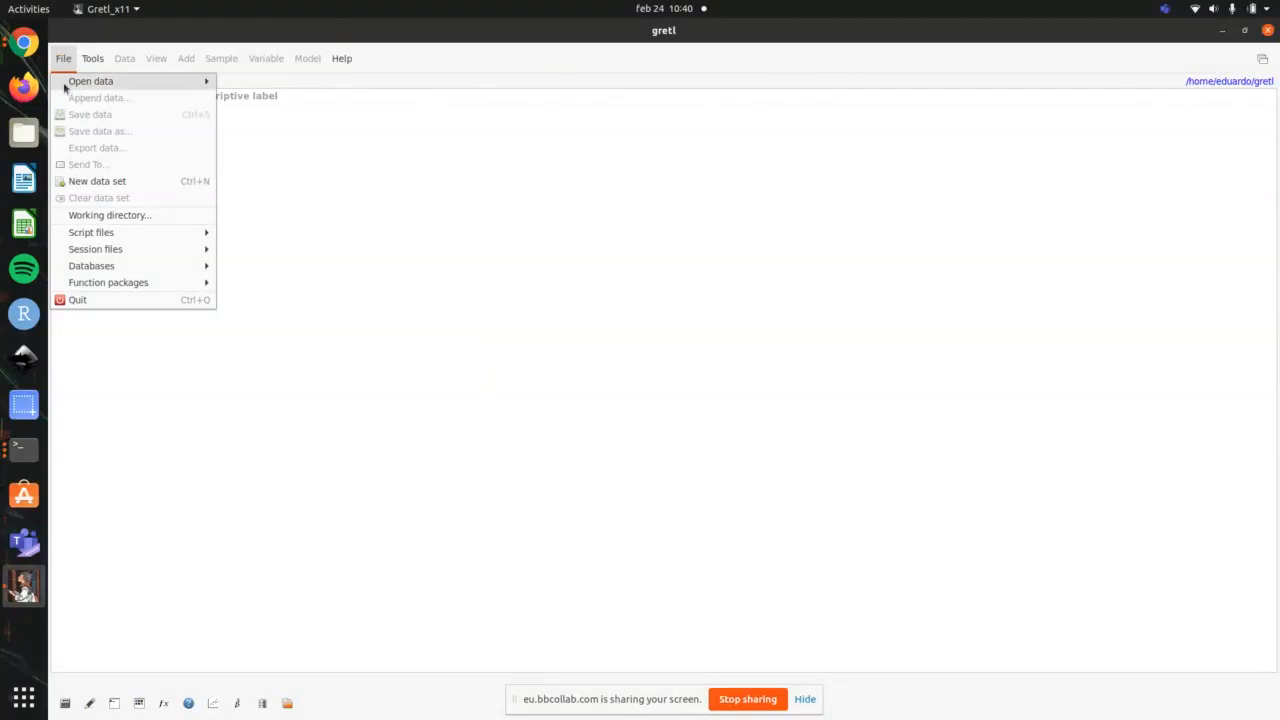
mouse_move(86, 86)
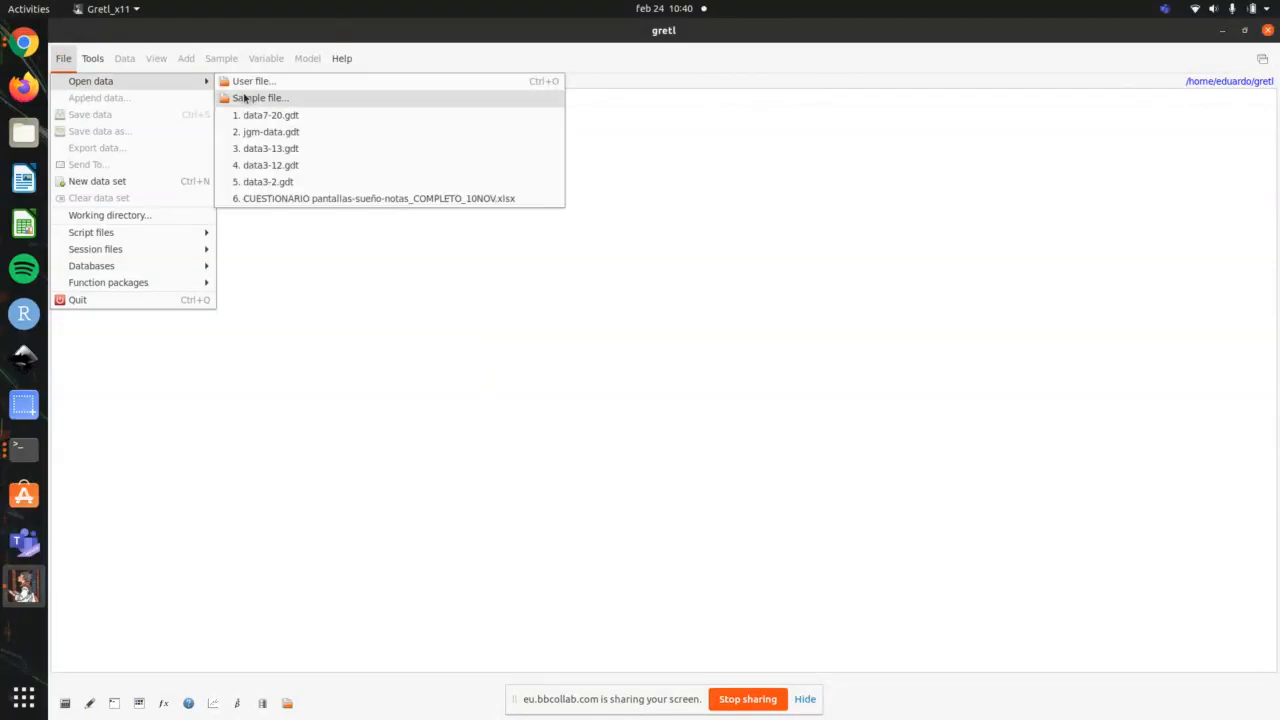
left_click(331, 81)
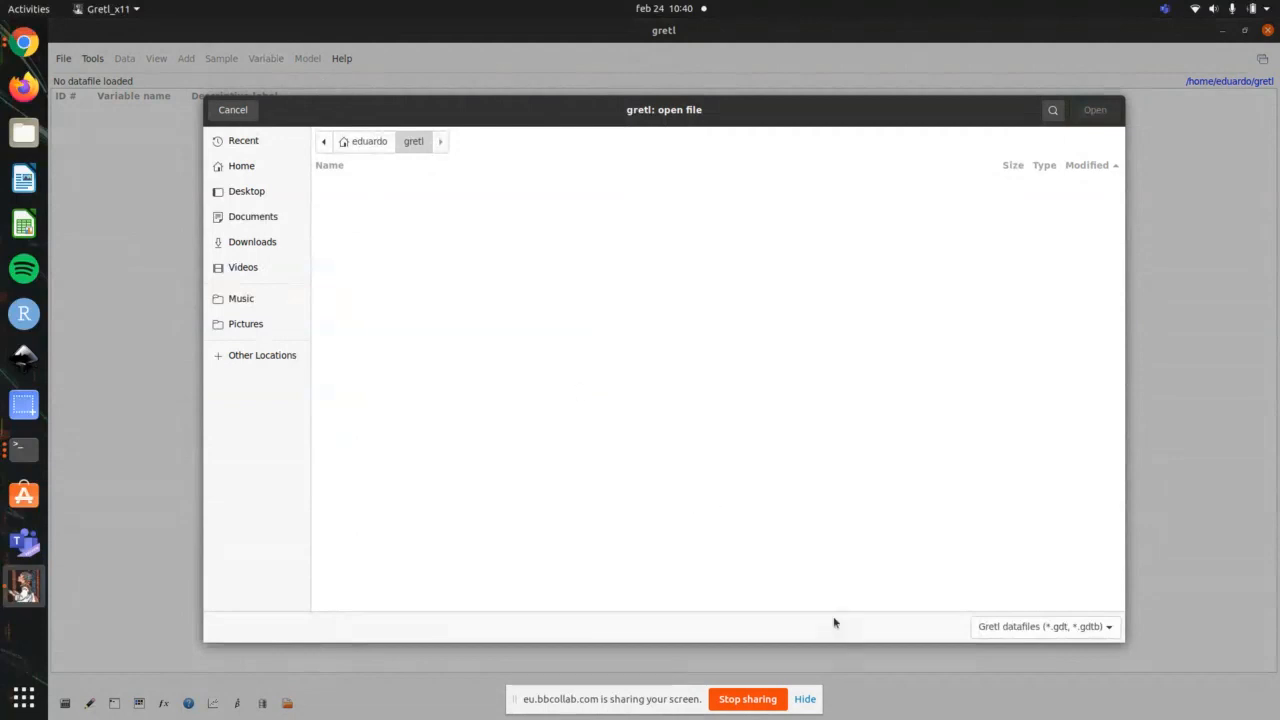
left_click(1048, 626)
scroll(1045, 600, "down", 2)
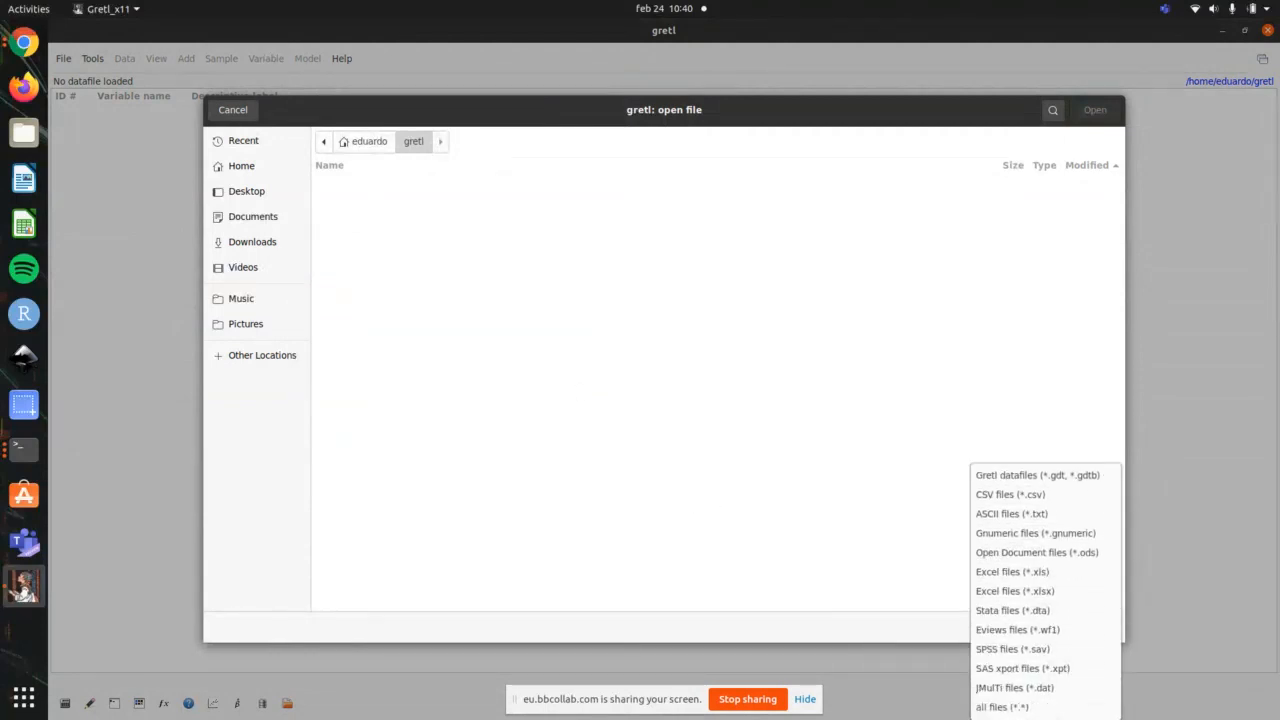
left_click(1053, 706)
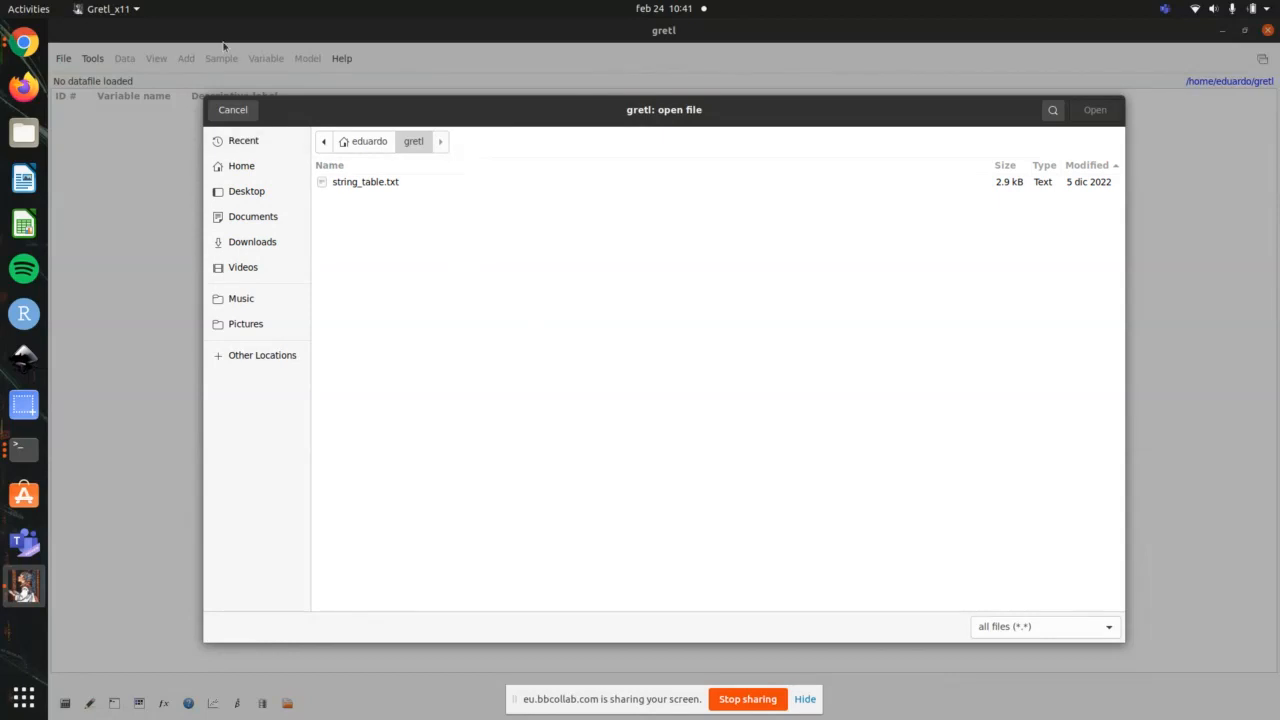
left_click(233, 110)
left_click(62, 59)
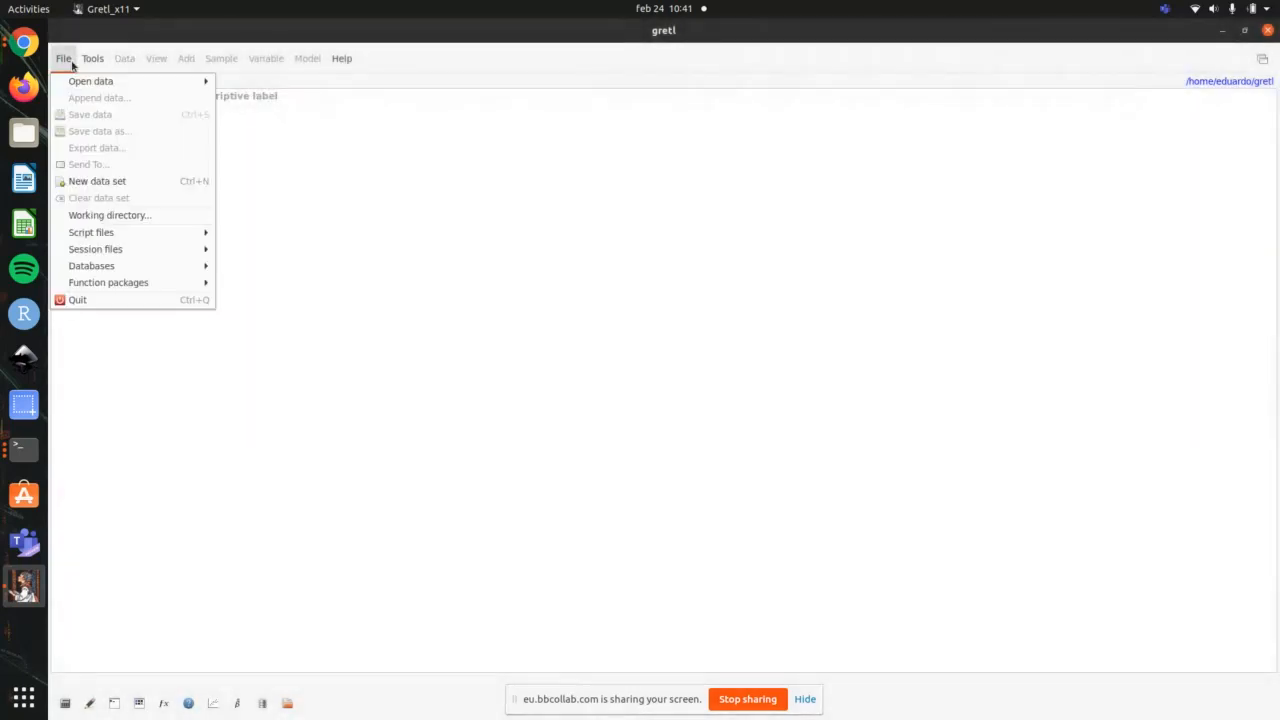
mouse_move(151, 83)
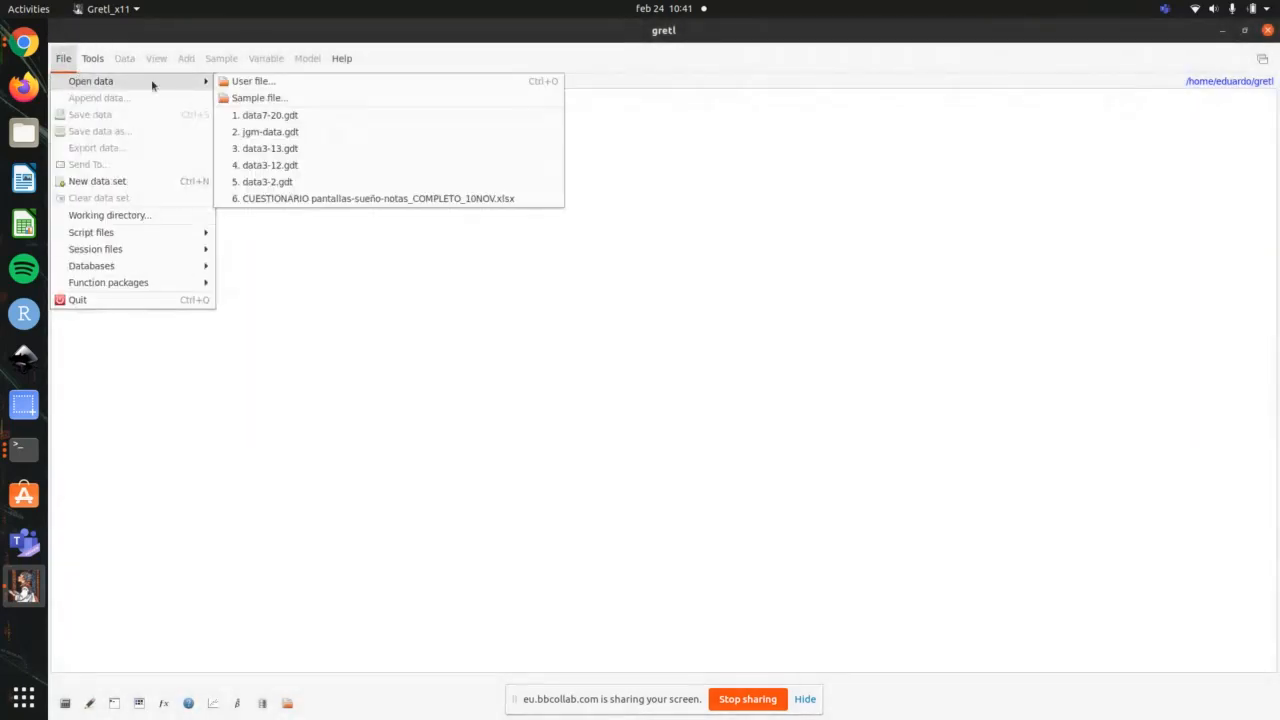
left_click(298, 82)
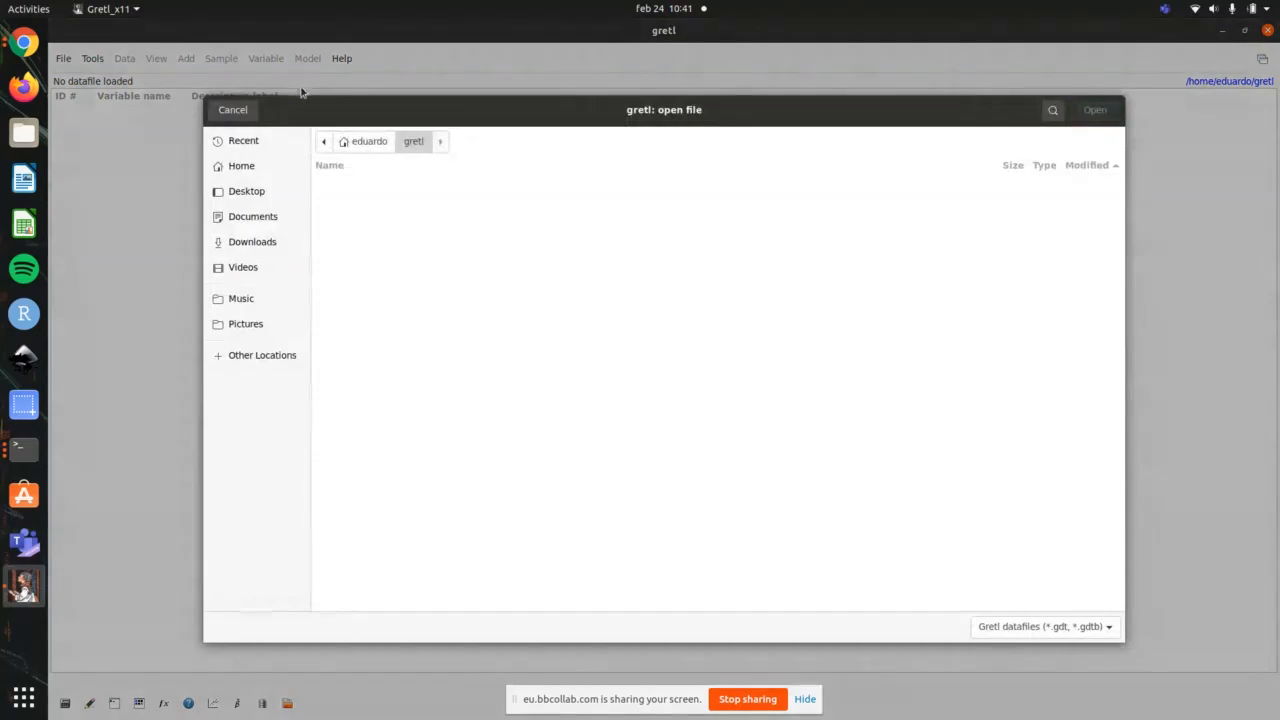
left_click(236, 111)
Step: Search the Ramanathan sample data files for "nba" and open the NBA players' salaries dataset, data7-20
left_click(92, 58)
mouse_move(60, 60)
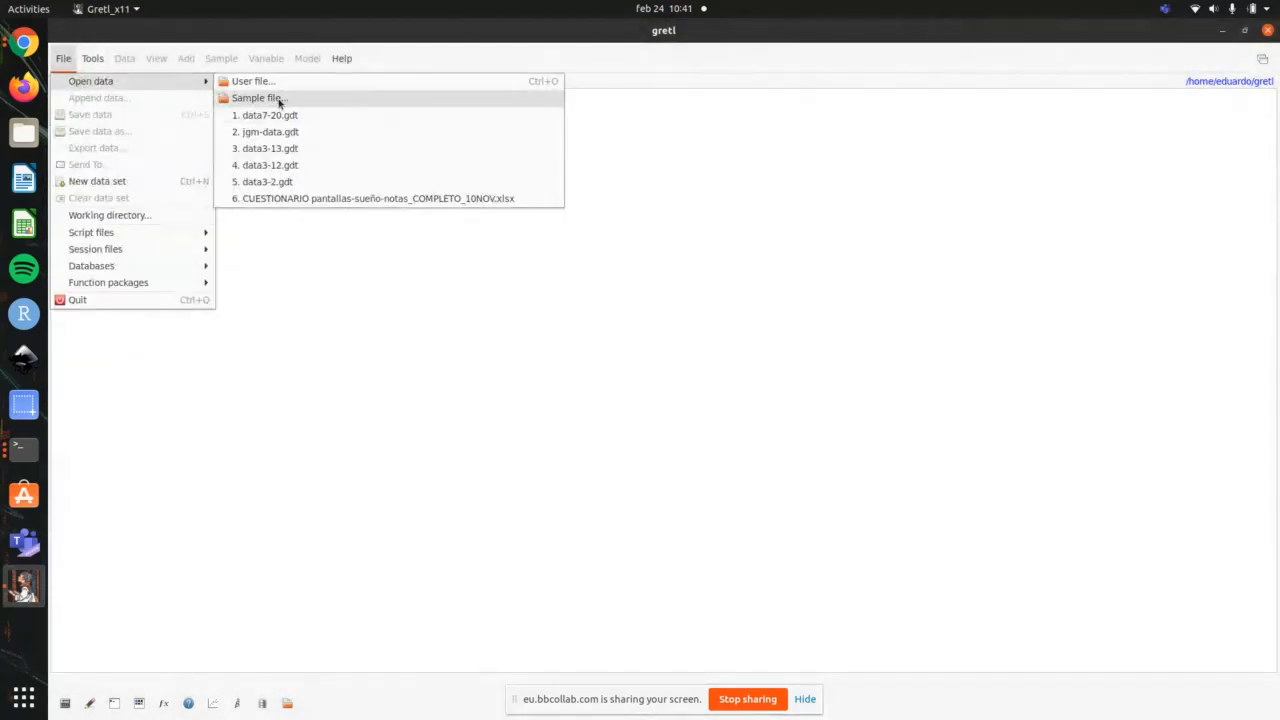
left_click(279, 101)
double_click(318, 38)
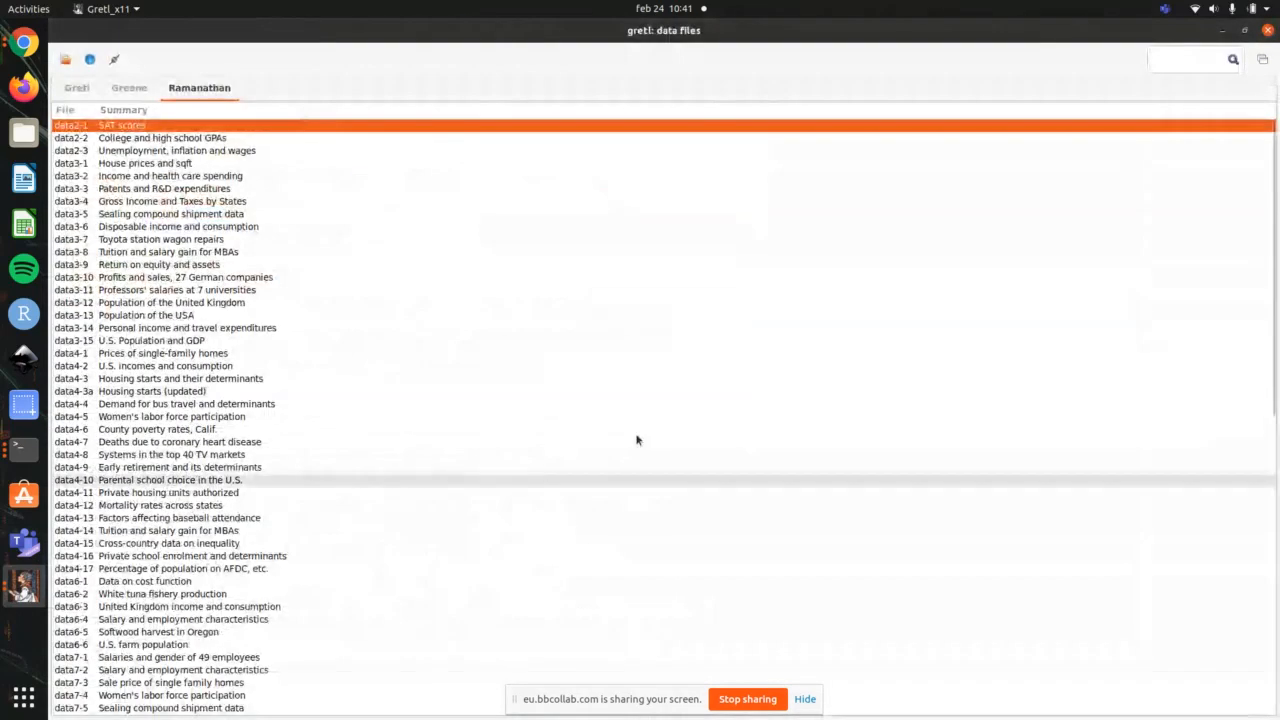
left_click(1167, 58)
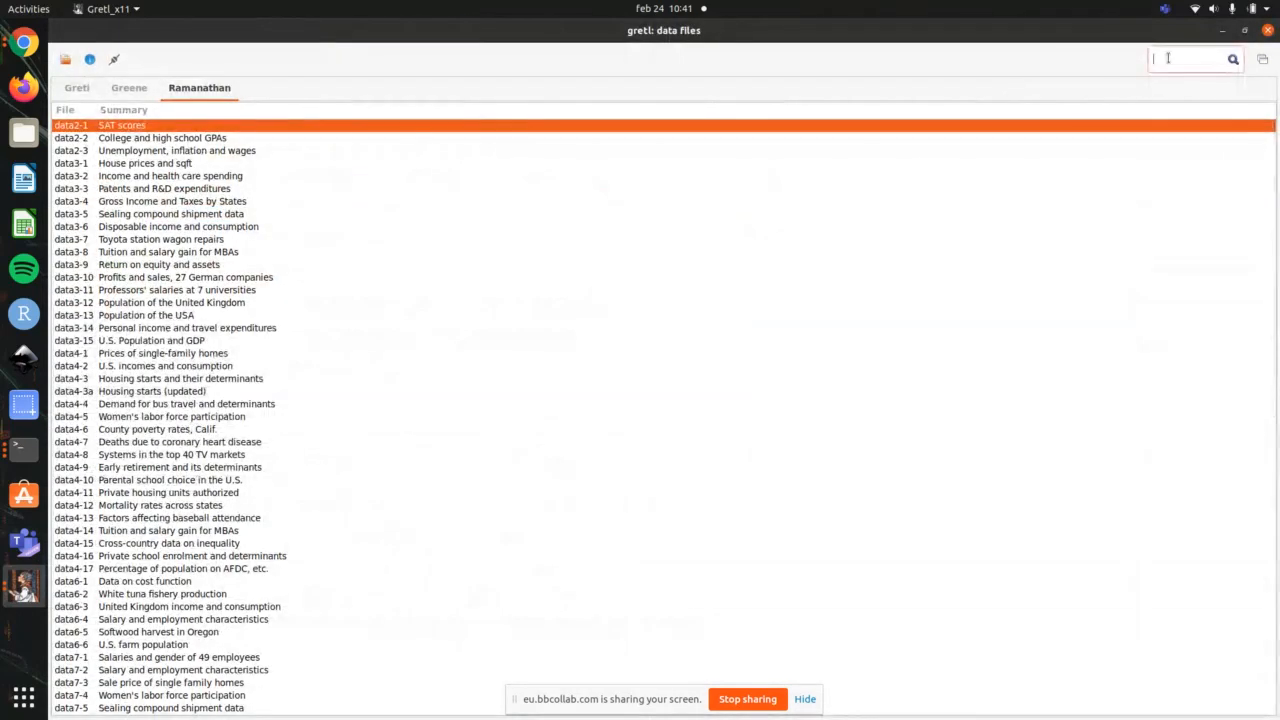
type("nba")
key("Return")
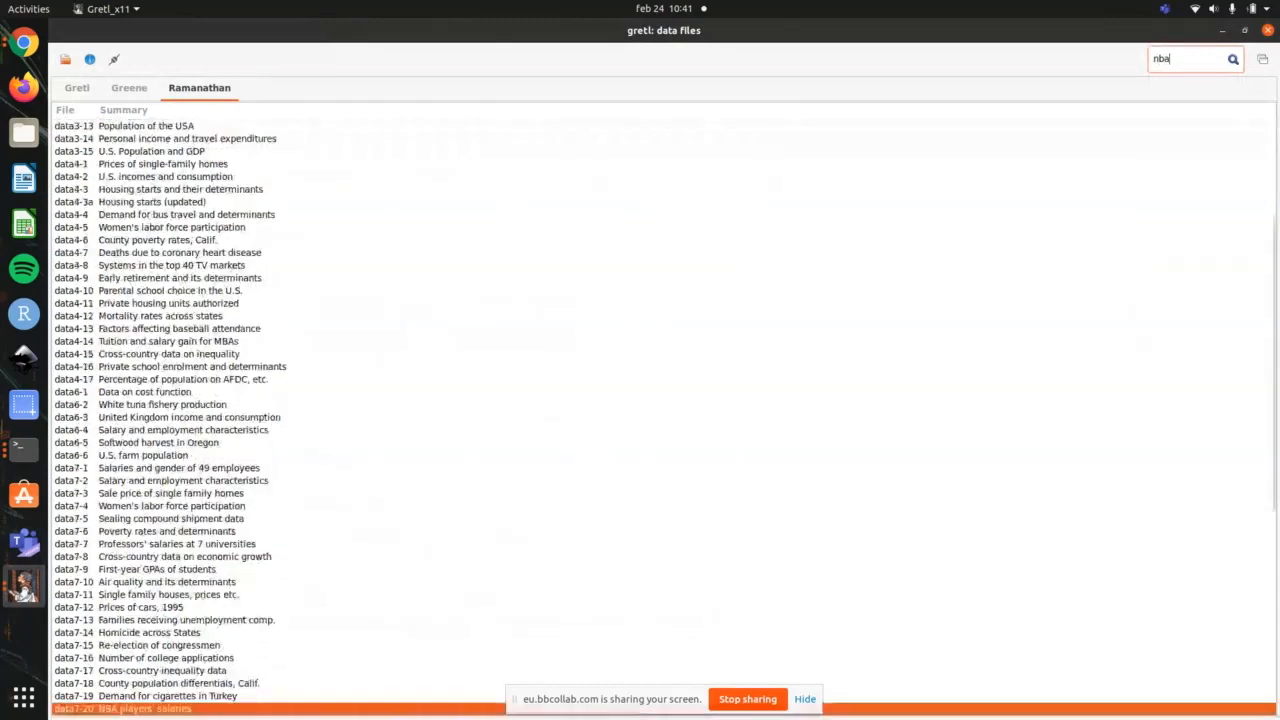
double_click(339, 713)
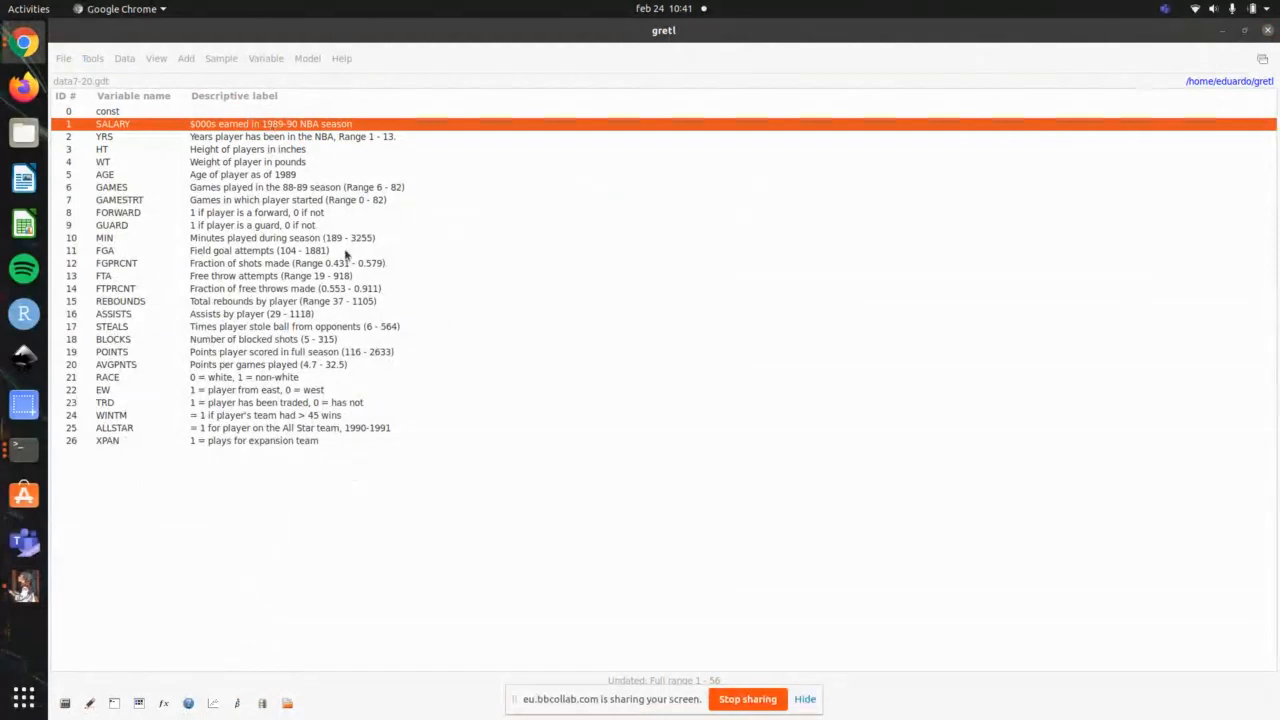
left_click(810, 698)
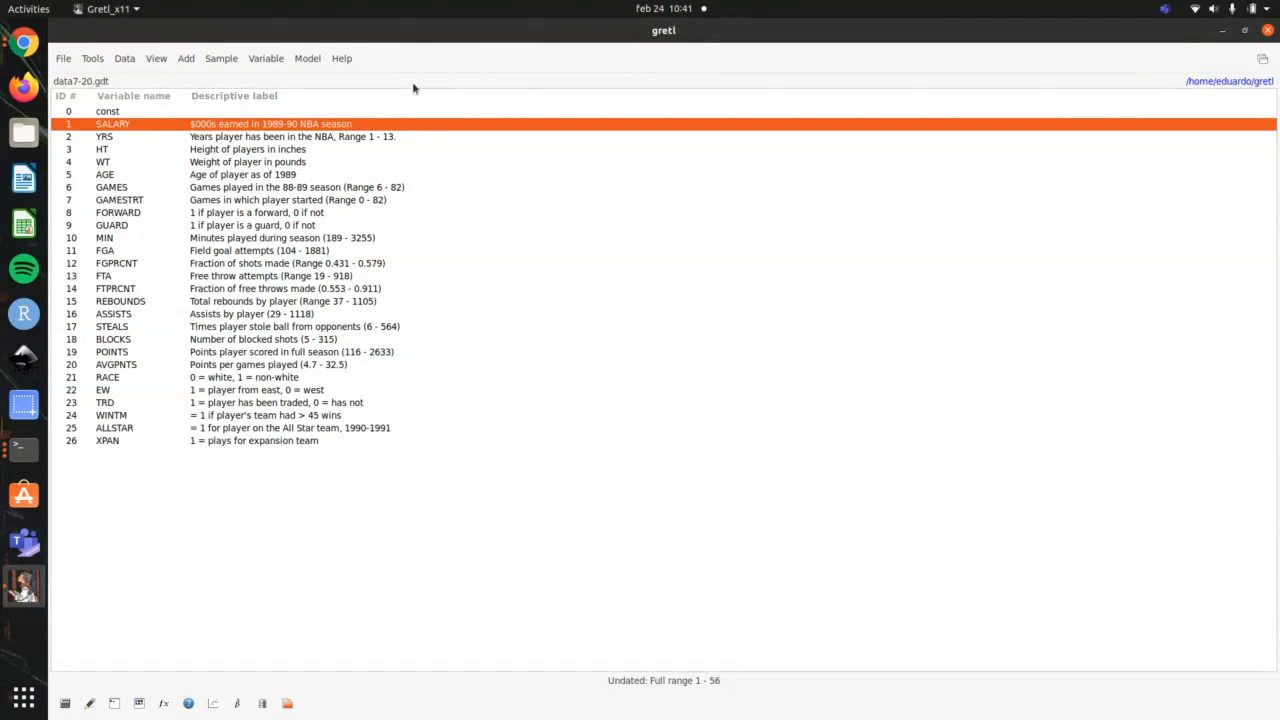
Step: Display the values of the SALARY variable, look through all observations, and close the listing
double_click(327, 124)
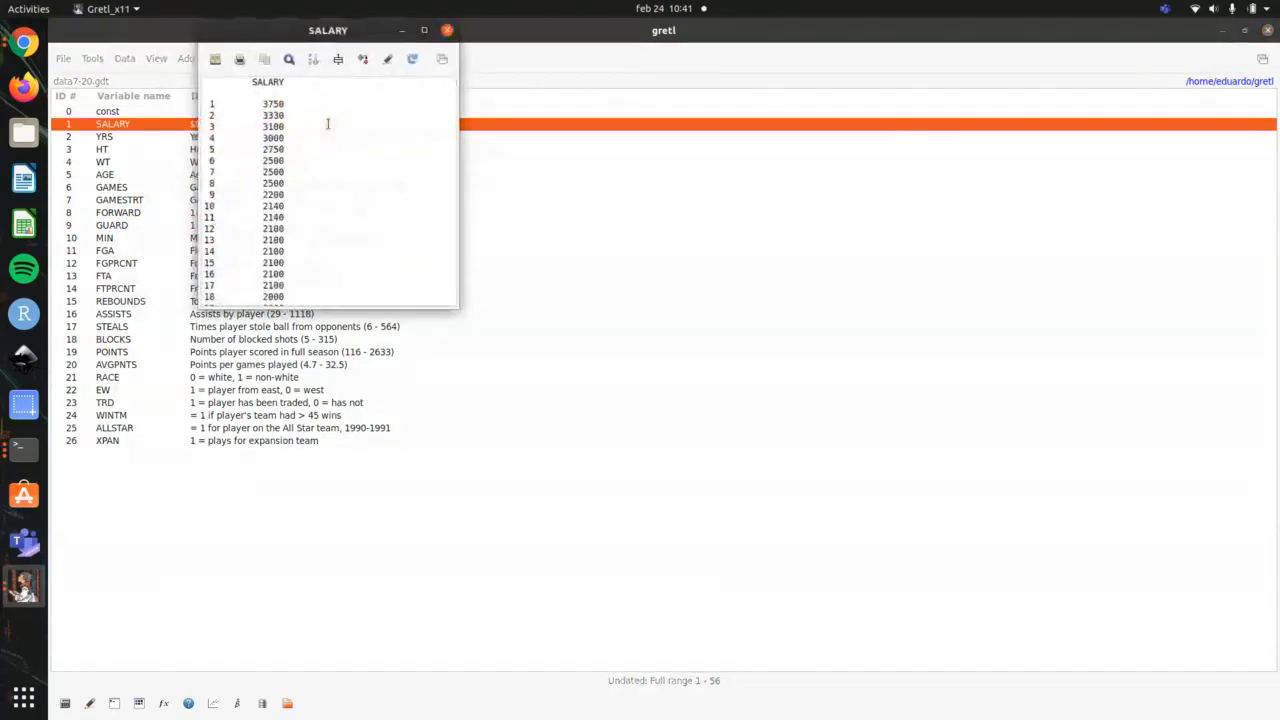
scroll(392, 254, "down", 10)
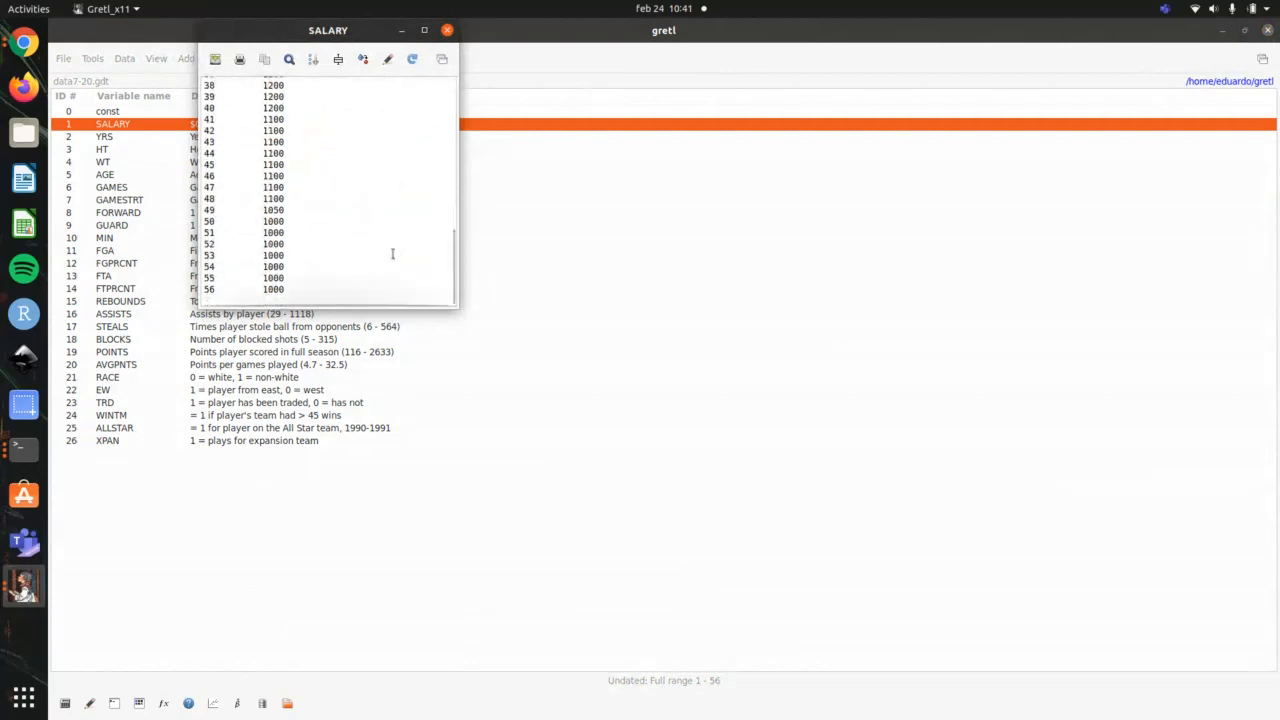
scroll(392, 254, "up", 10)
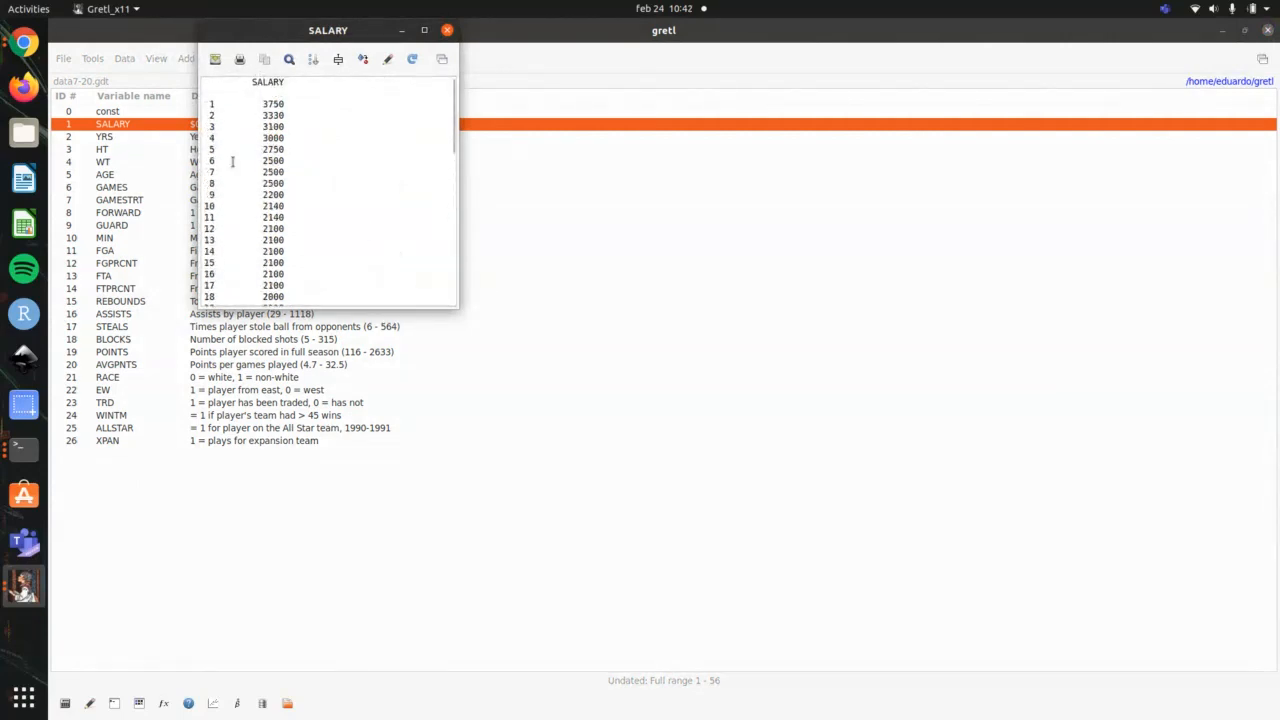
scroll(232, 161, "down", 10)
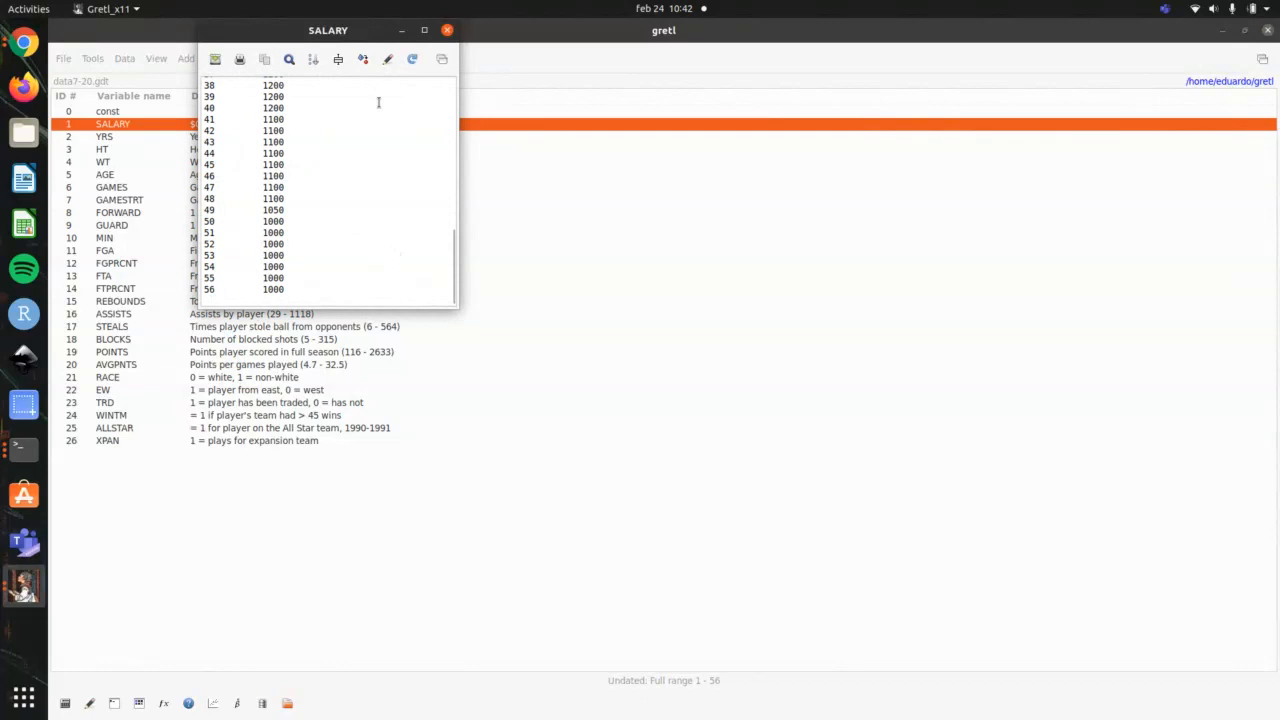
left_click(447, 30)
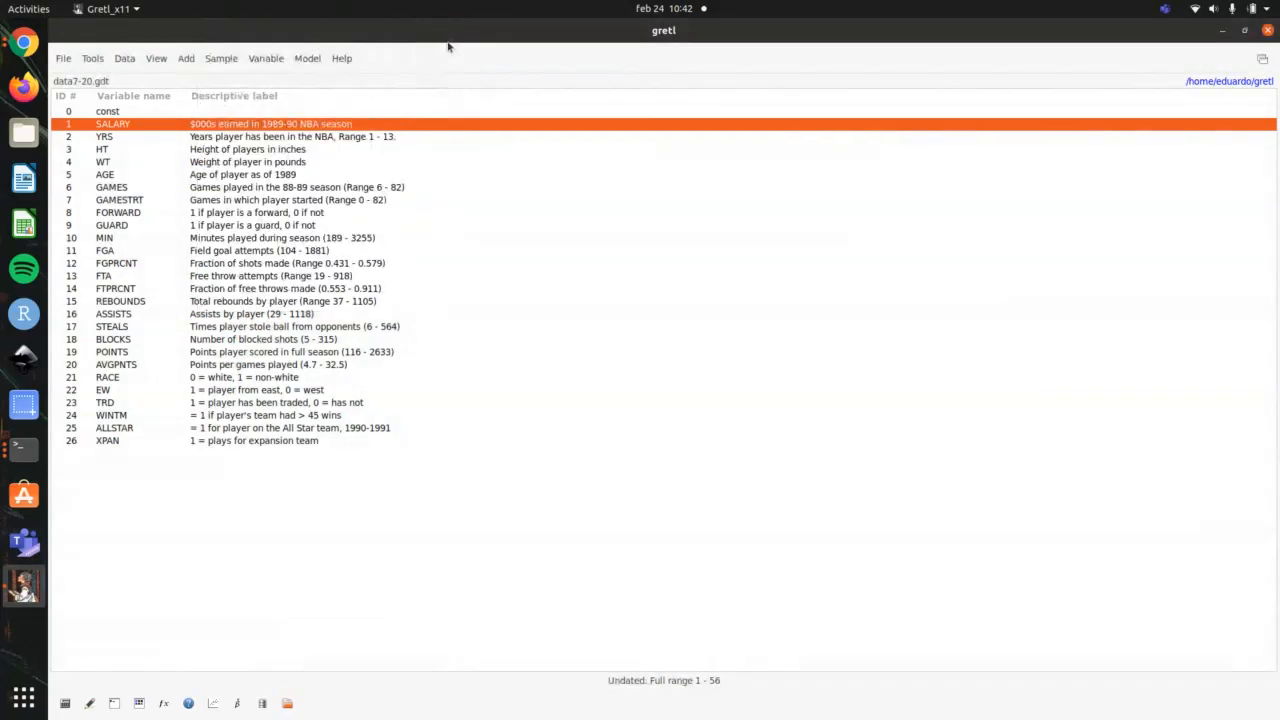
Step: Switch to the terminal to check the Gretl video outline, and return to gretl
key("alt+Tab")
key("ctrl+Page_Up")
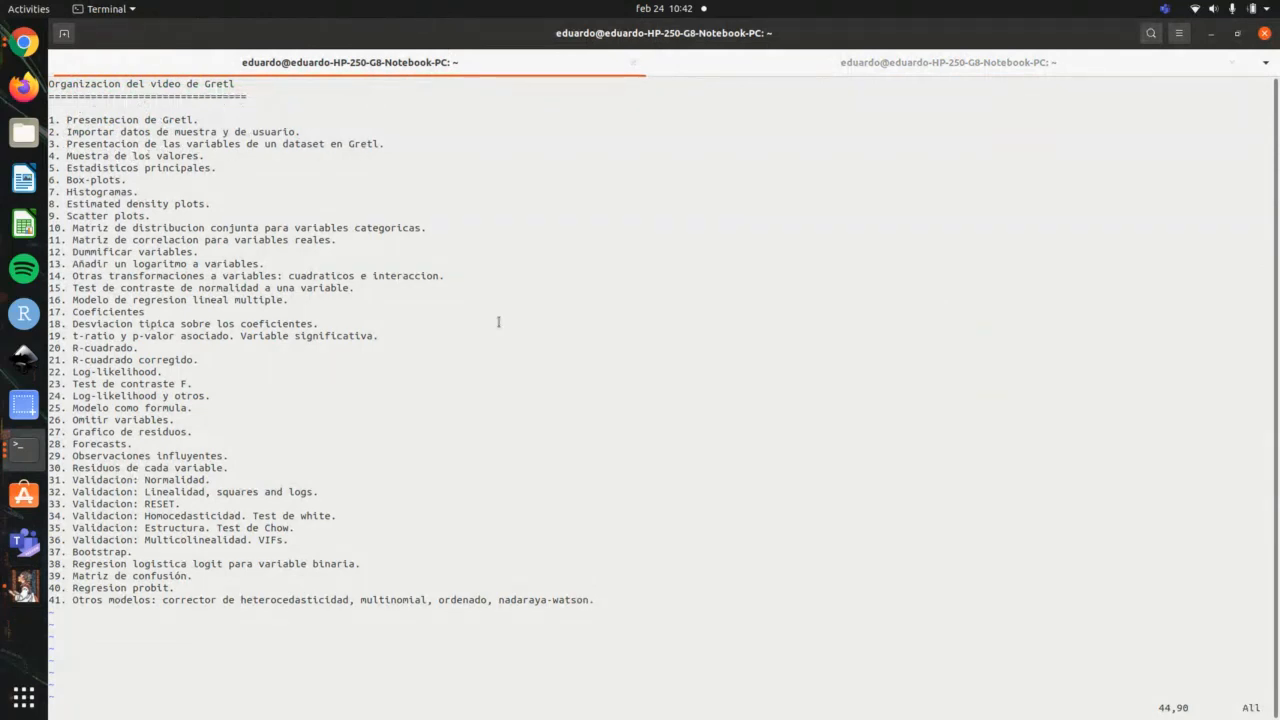
key("alt+Tab")
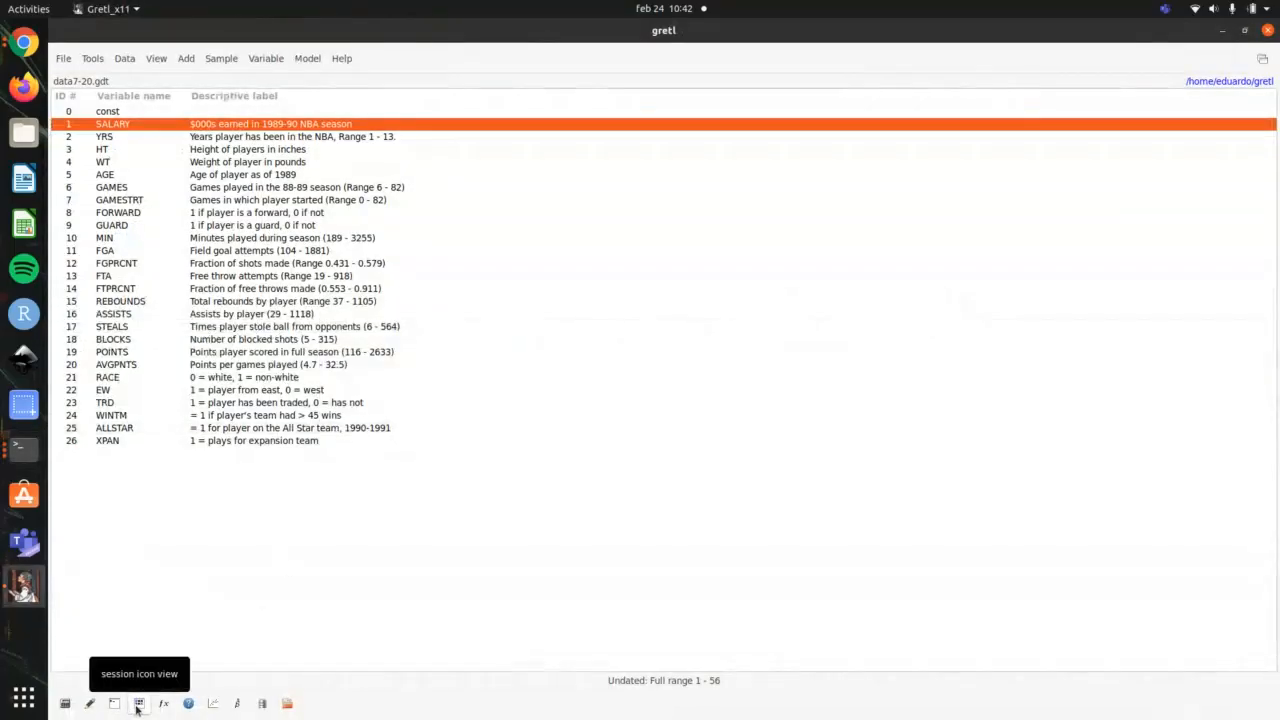
Step: Open the session icon view and read through the dataset's data info with its variable descriptions
left_click(138, 704)
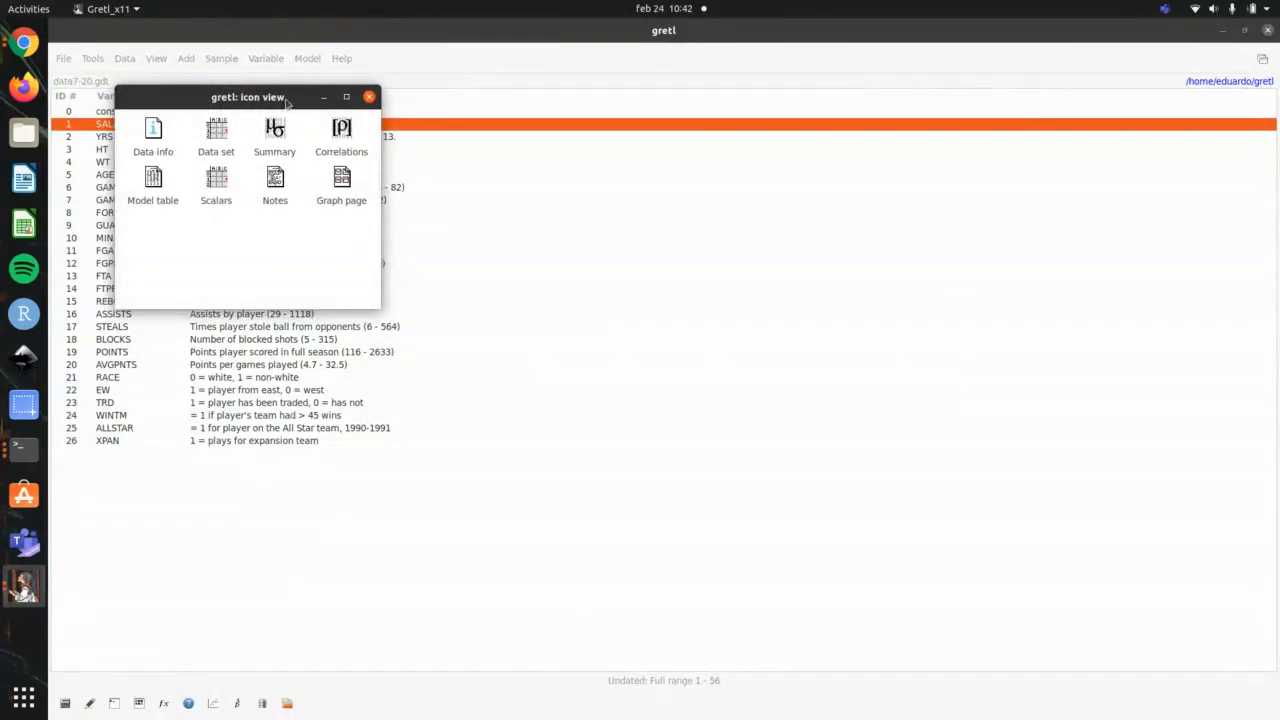
left_click_drag(287, 103, 739, 148)
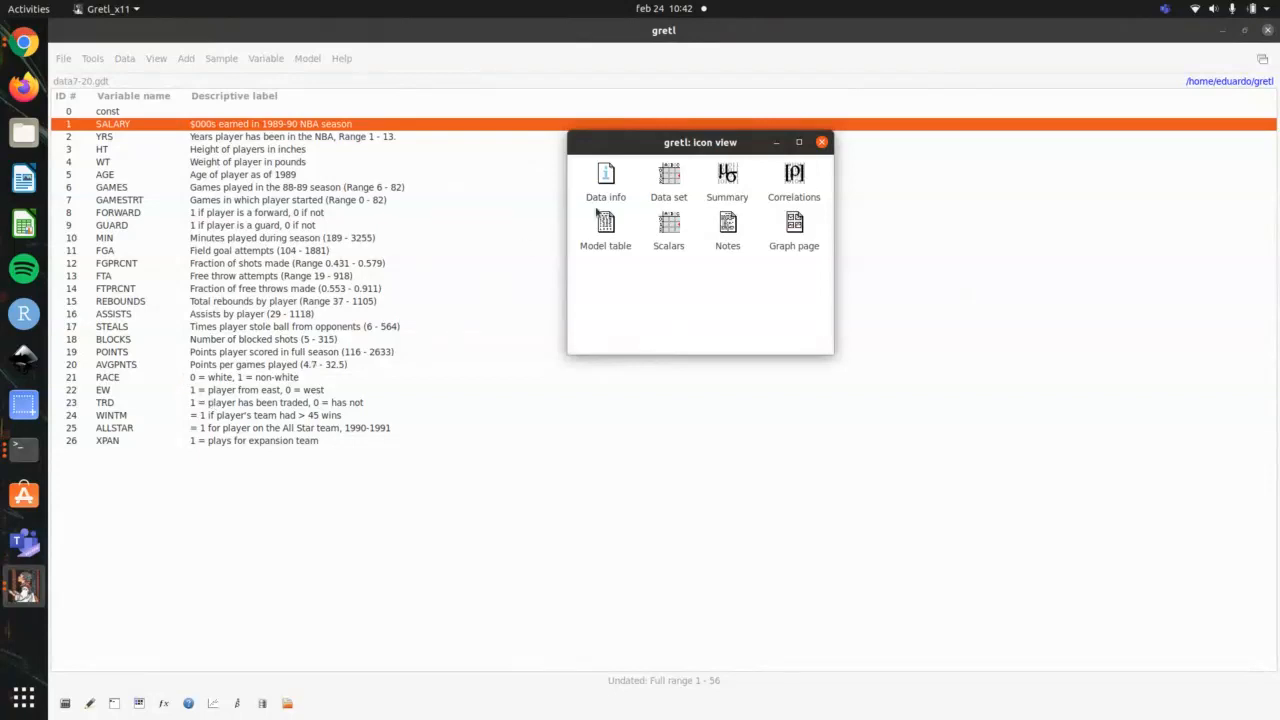
double_click(612, 192)
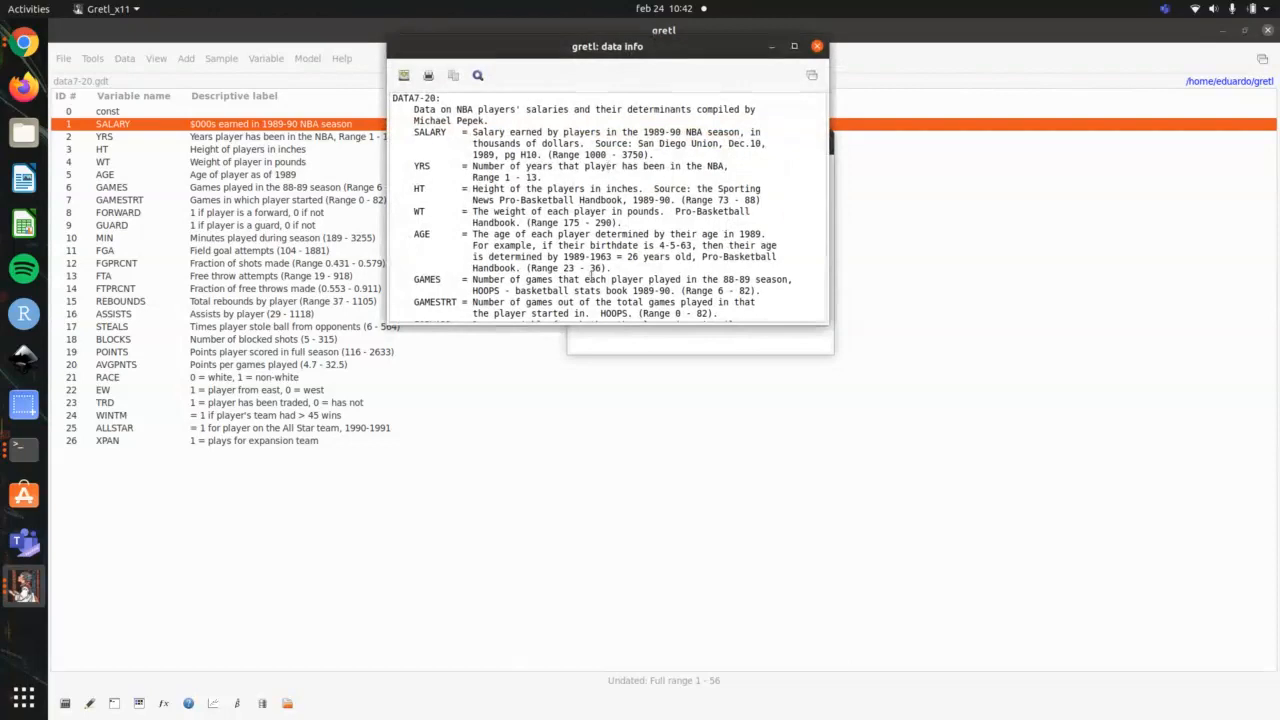
scroll(638, 246, "down", 5)
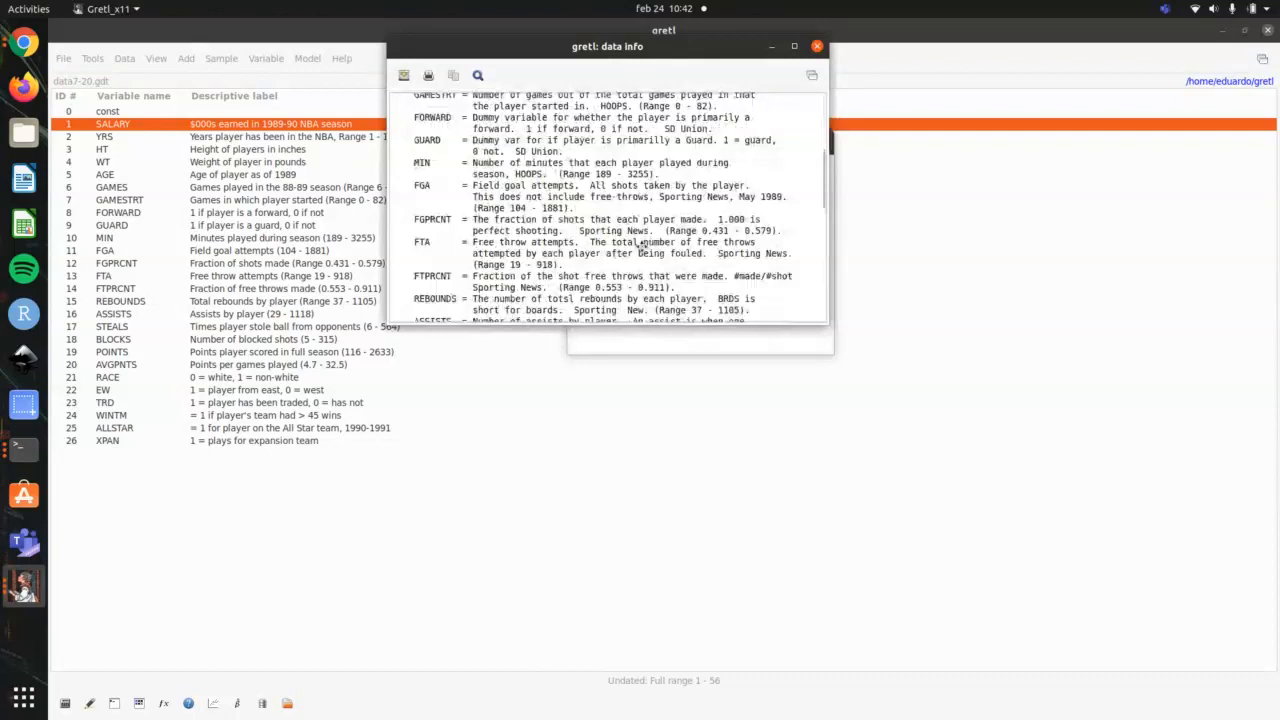
scroll(640, 246, "down", 8)
scroll(571, 192, "up", 13)
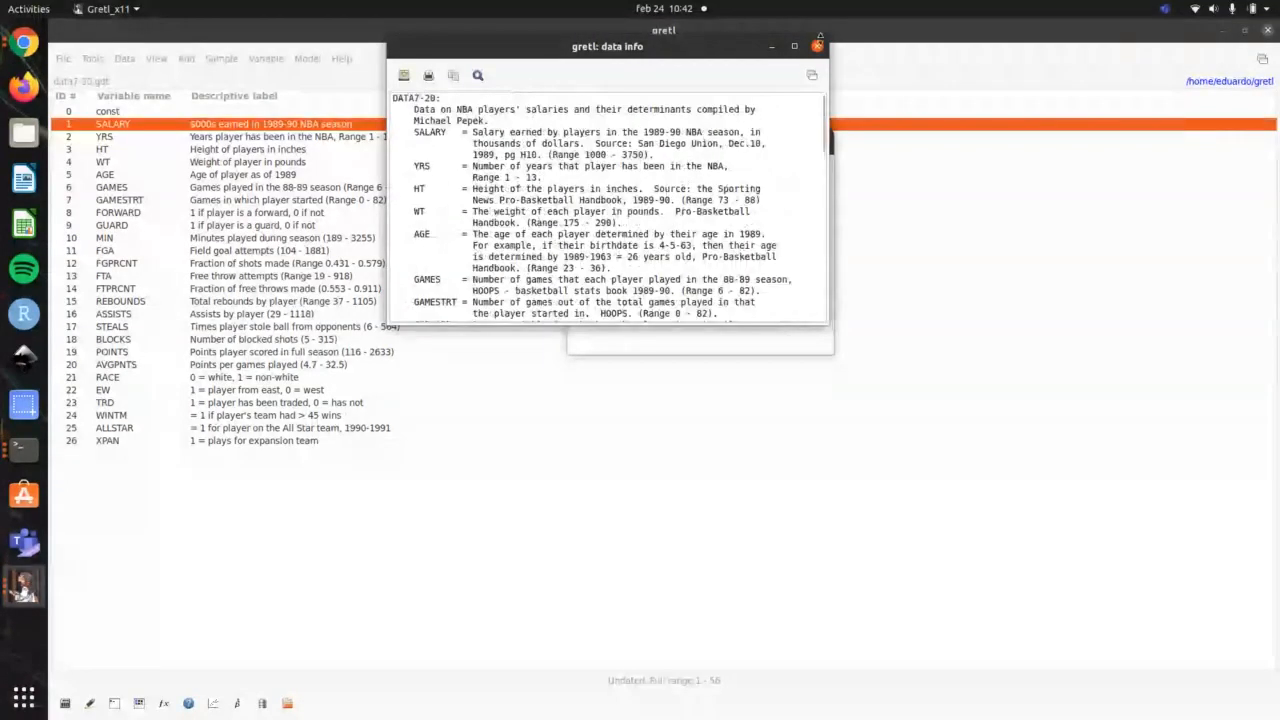
left_click(817, 45)
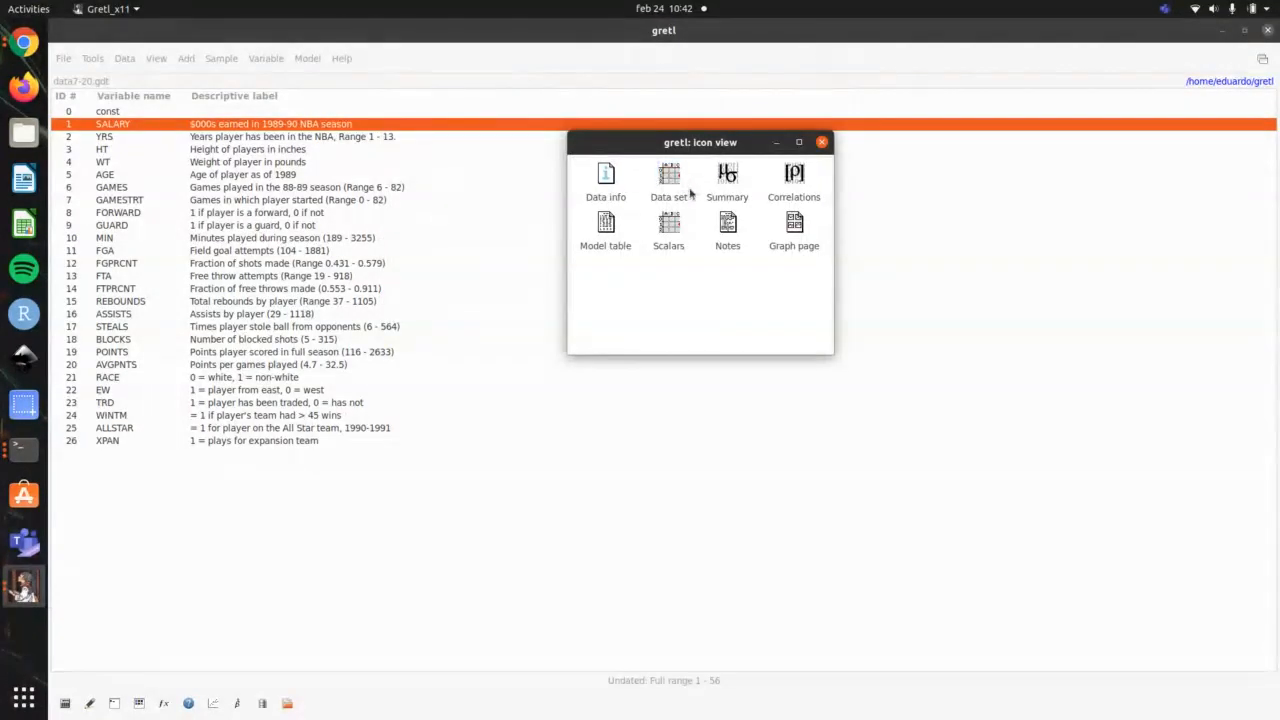
Step: Open the data set in a maximized edit window and set the AGE of observation 1 to 28
double_click(669, 177)
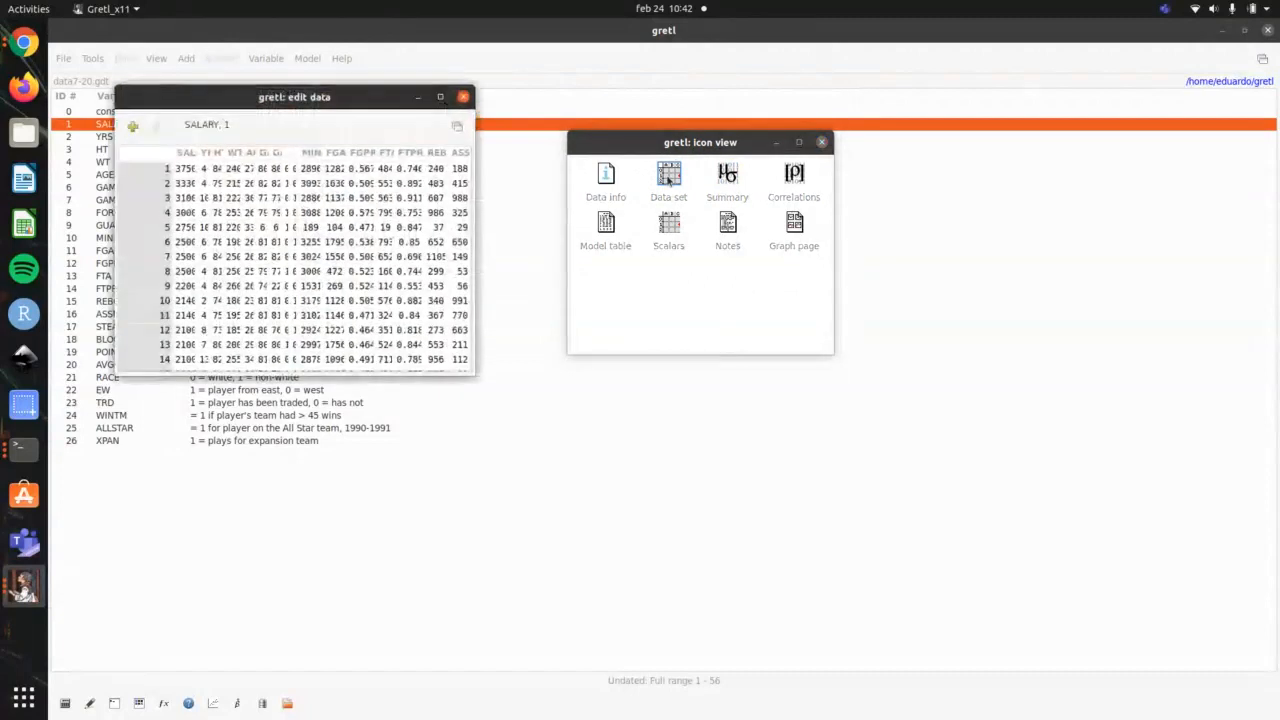
left_click(441, 97)
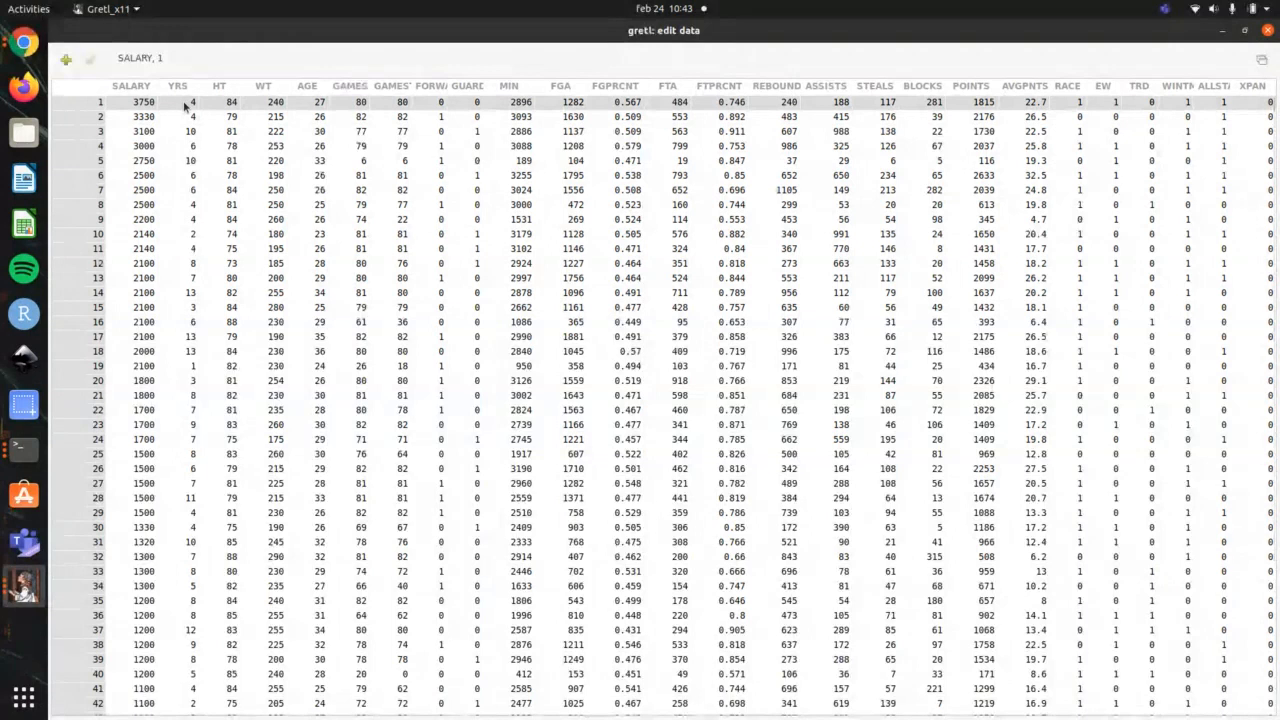
left_click(316, 103)
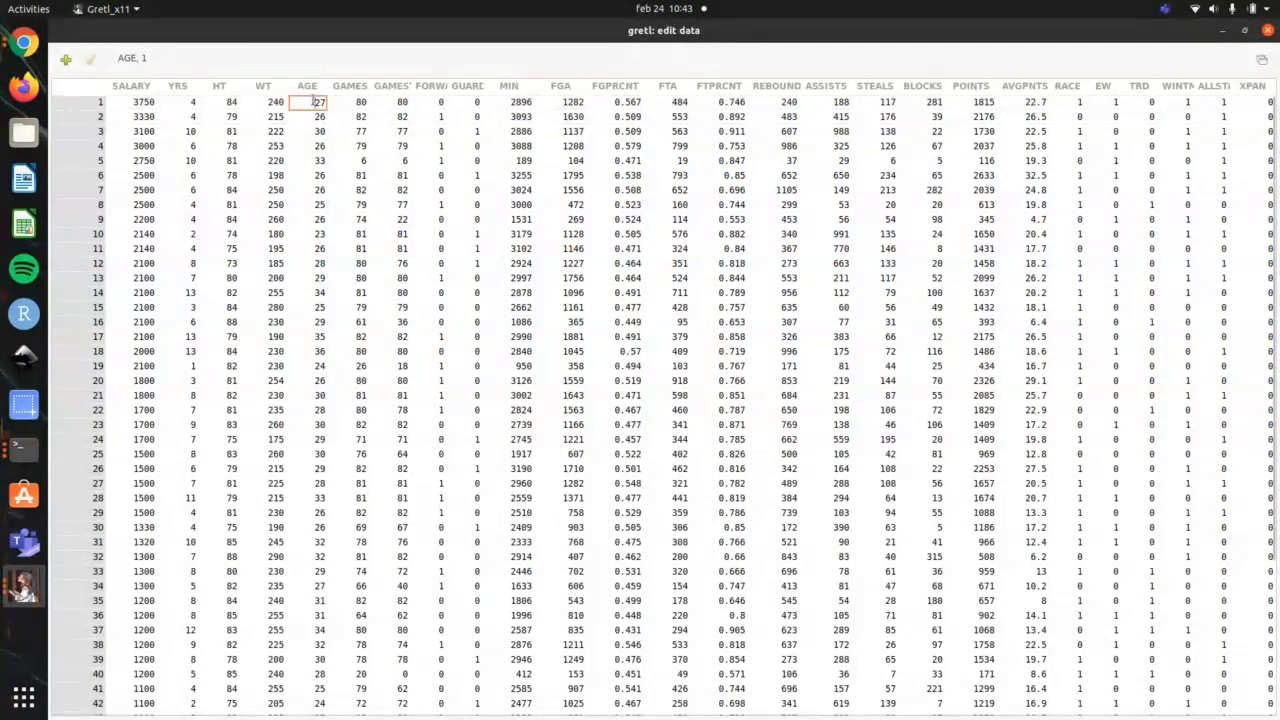
type("28")
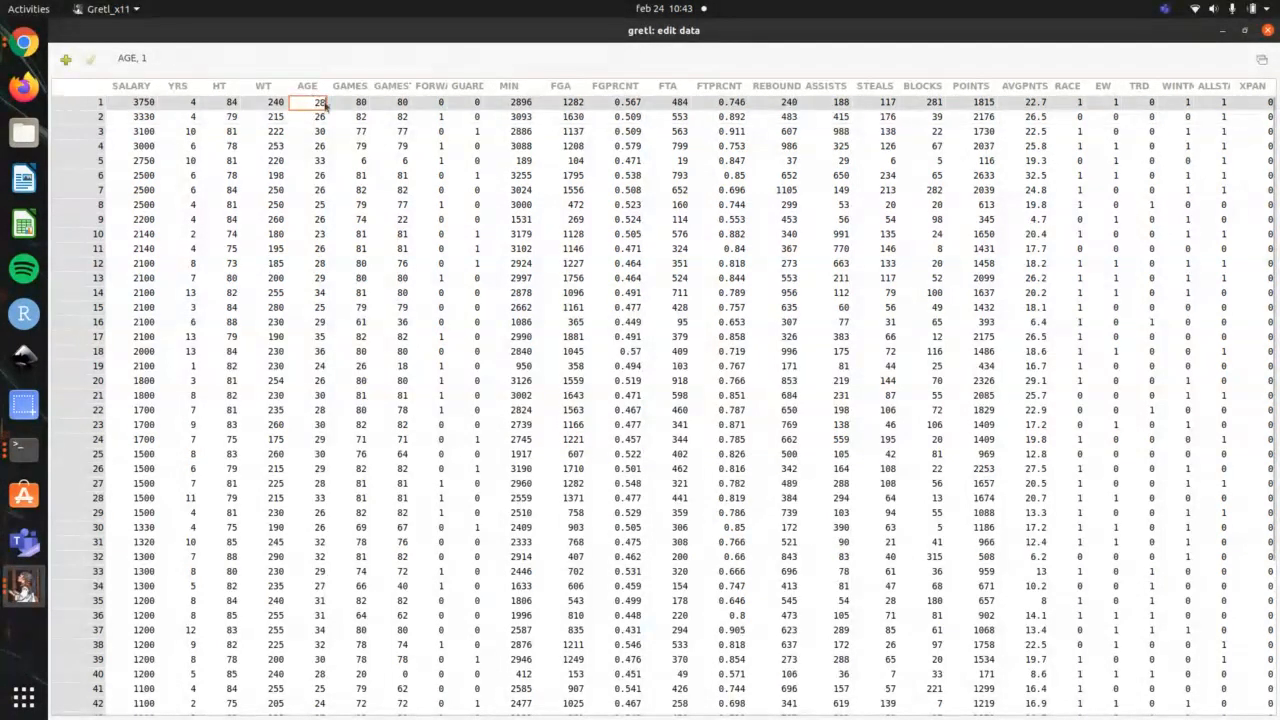
key("Return")
Step: Set the AGE of observation 1 to 27, apply the edit, and close the data editing window
double_click(320, 104)
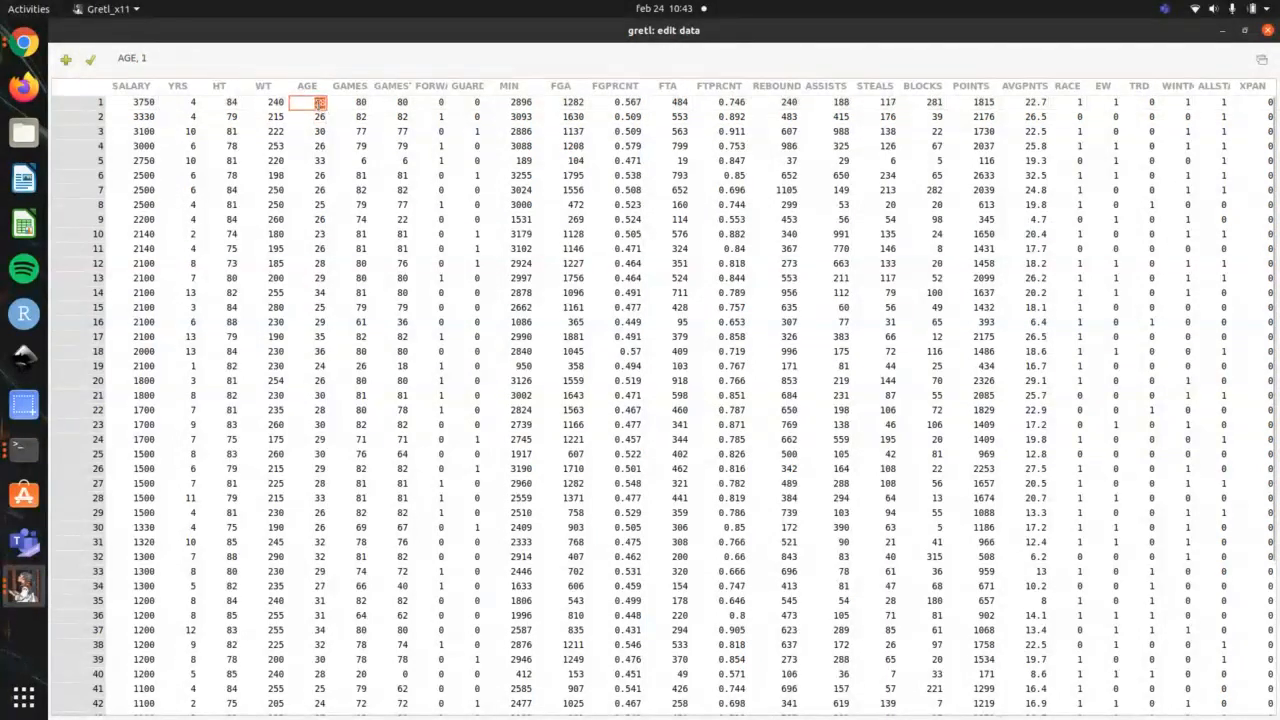
type("27")
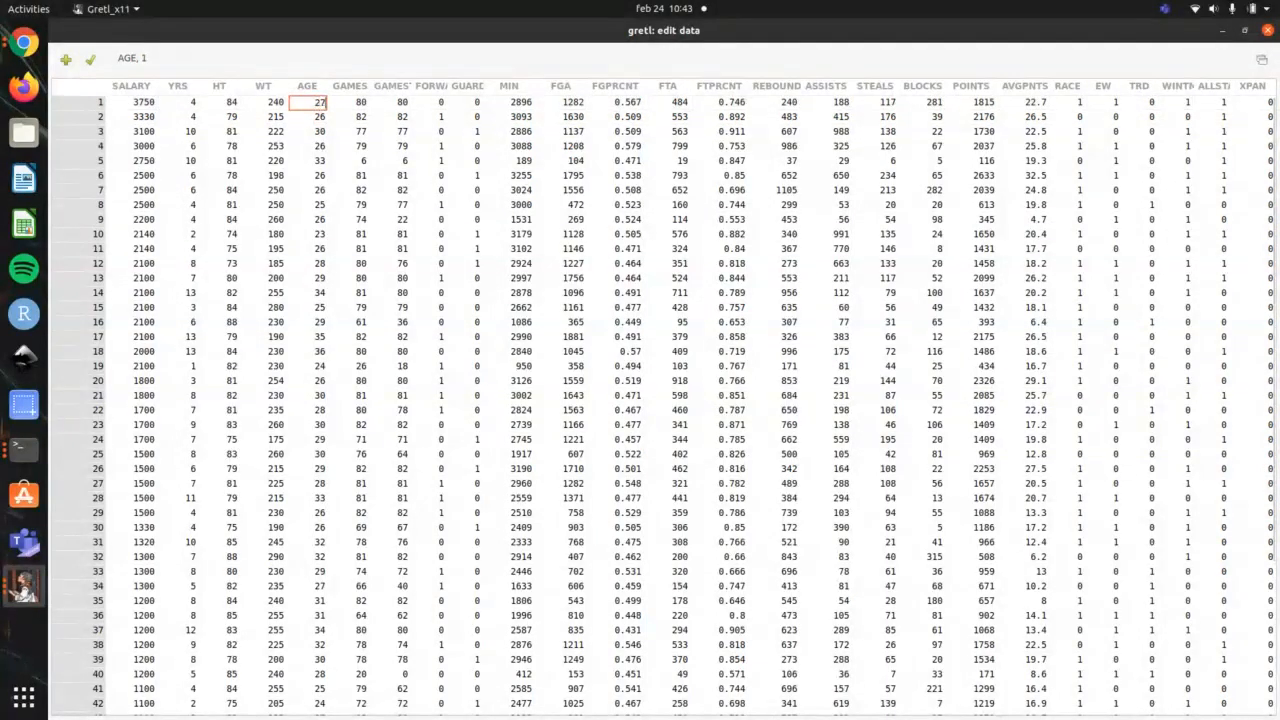
key("Return")
left_click(88, 62)
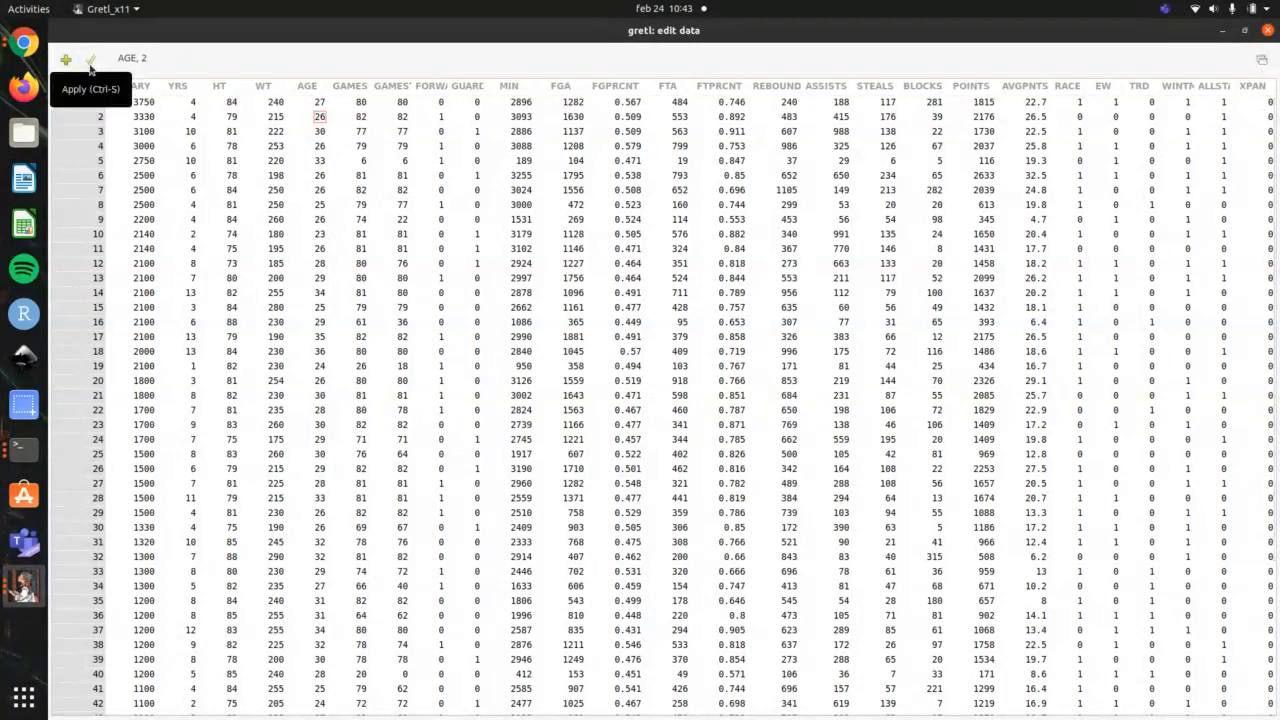
left_click(1268, 31)
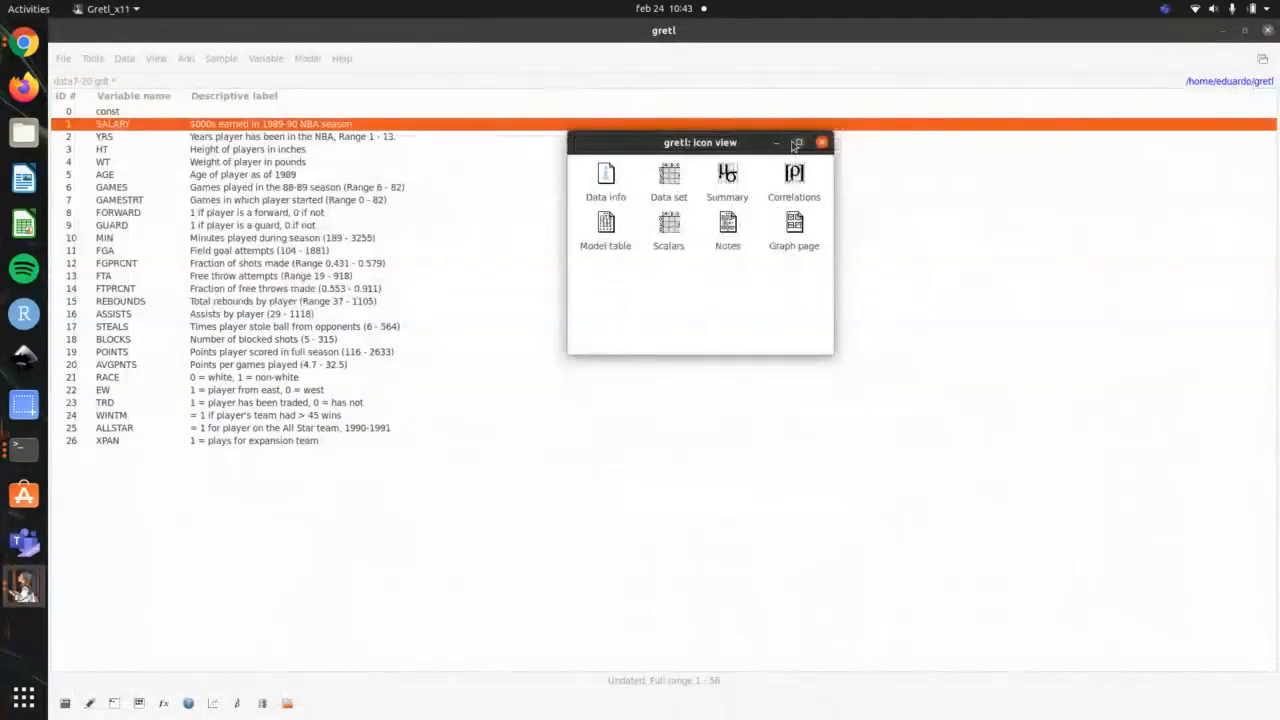
Step: Switch to the terminal to check the main statistics item in the Gretl video outline, and return to gretl
key("alt+Tab")
key("alt+Tab")
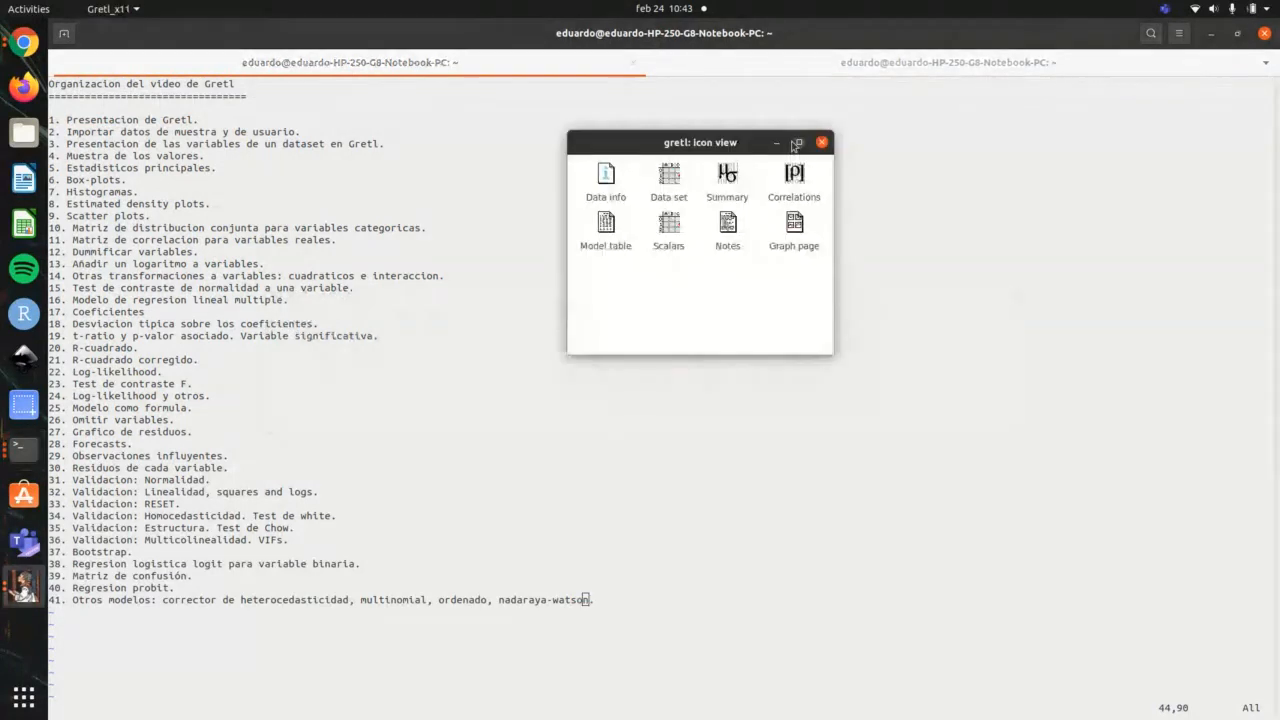
key("alt+Tab")
key("alt+Tab")
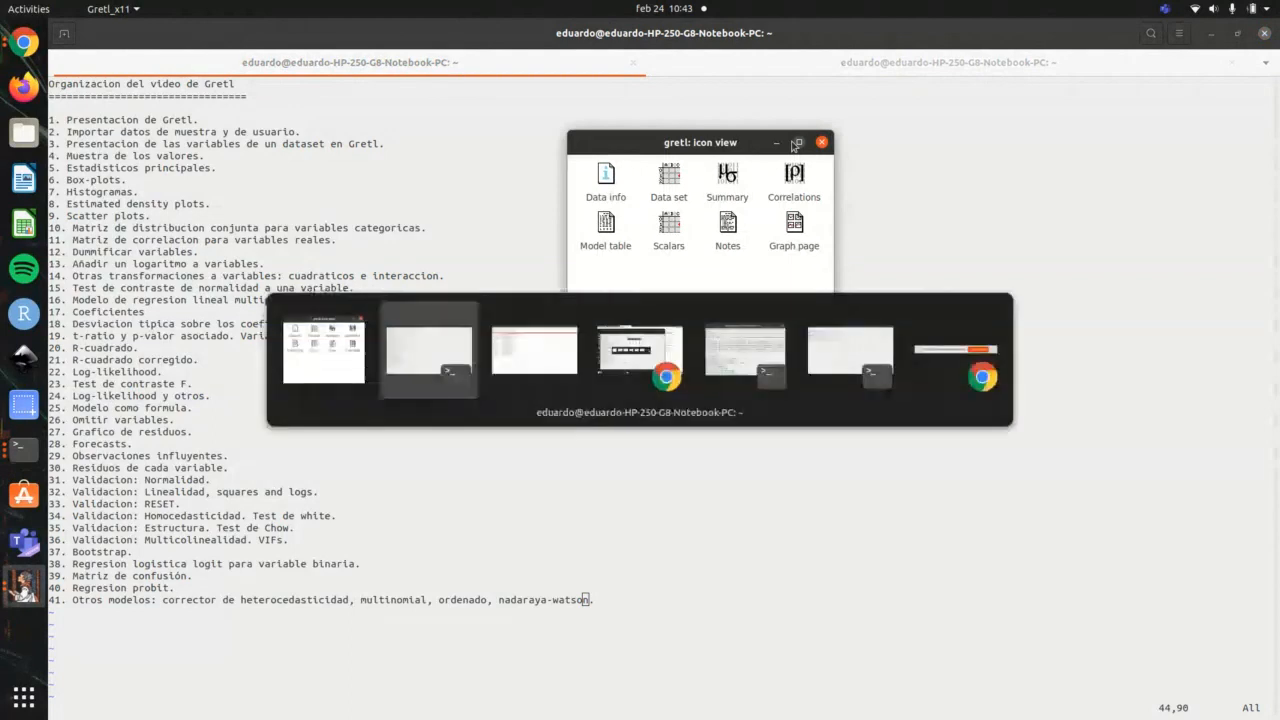
key("alt+Tab")
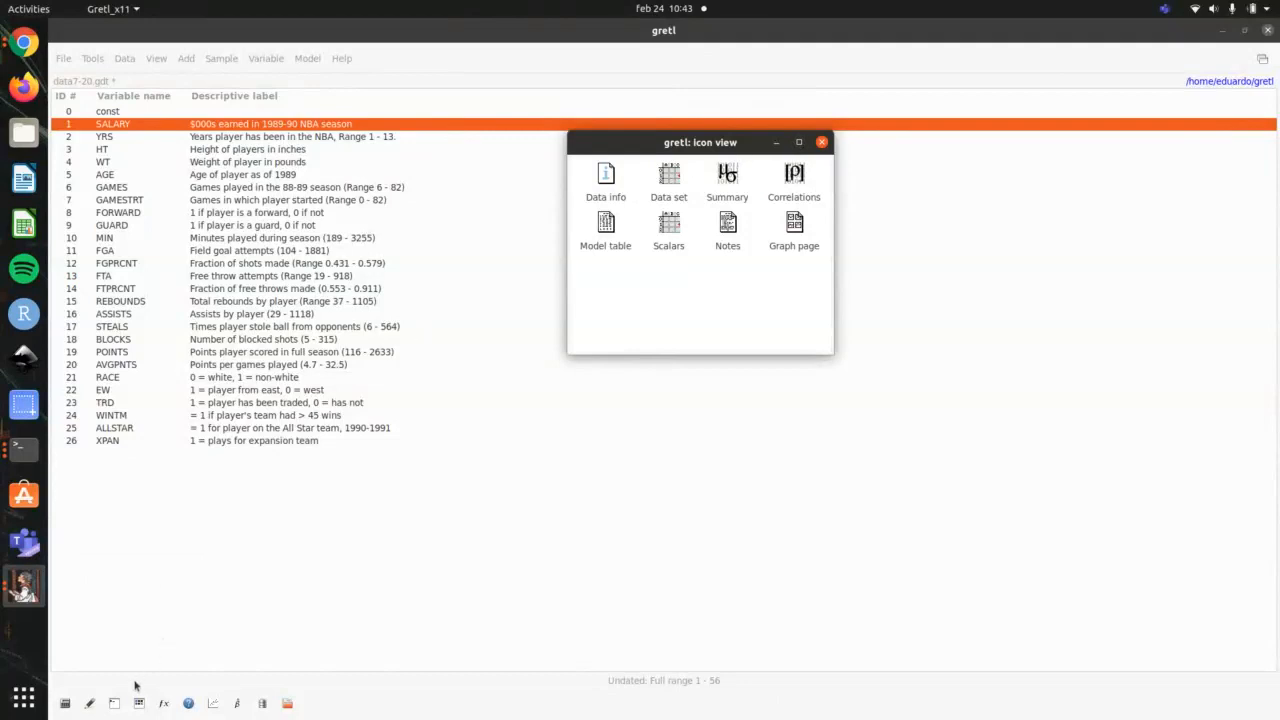
Step: Reopen the session icon view, show full summary statistics for all variables in a maximized window, and look through the tables
left_click(820, 142)
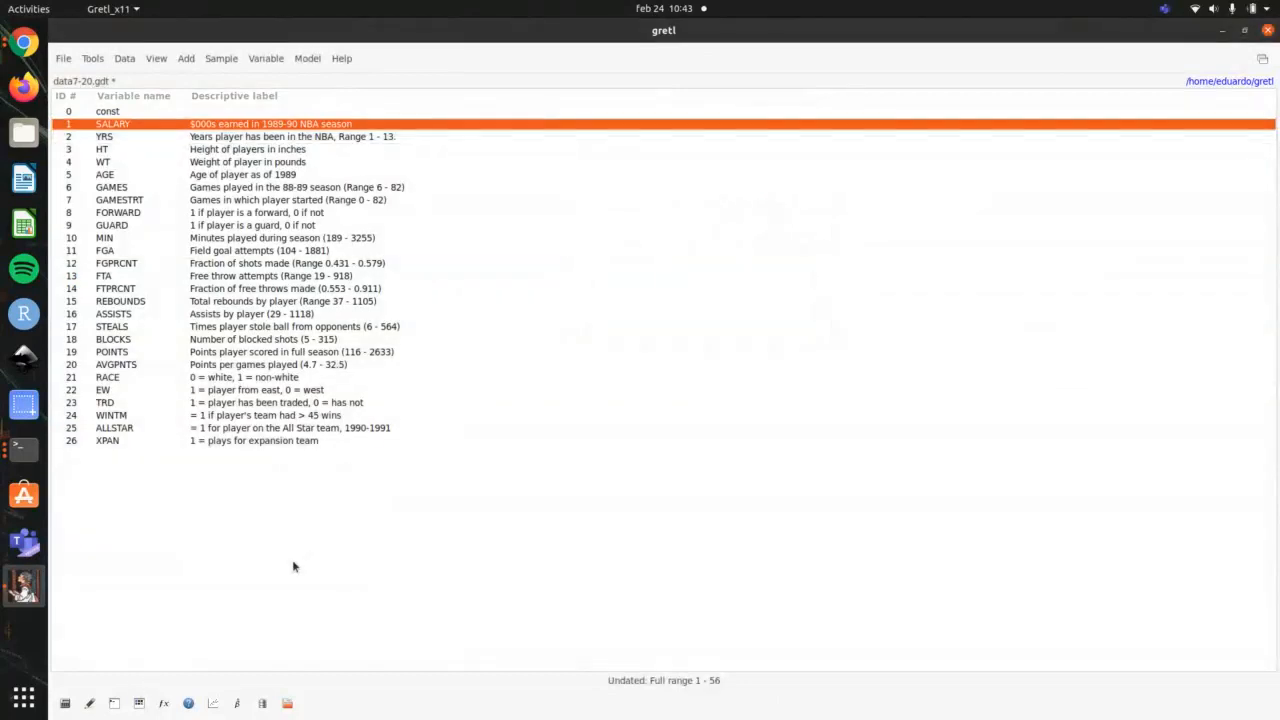
left_click(139, 704)
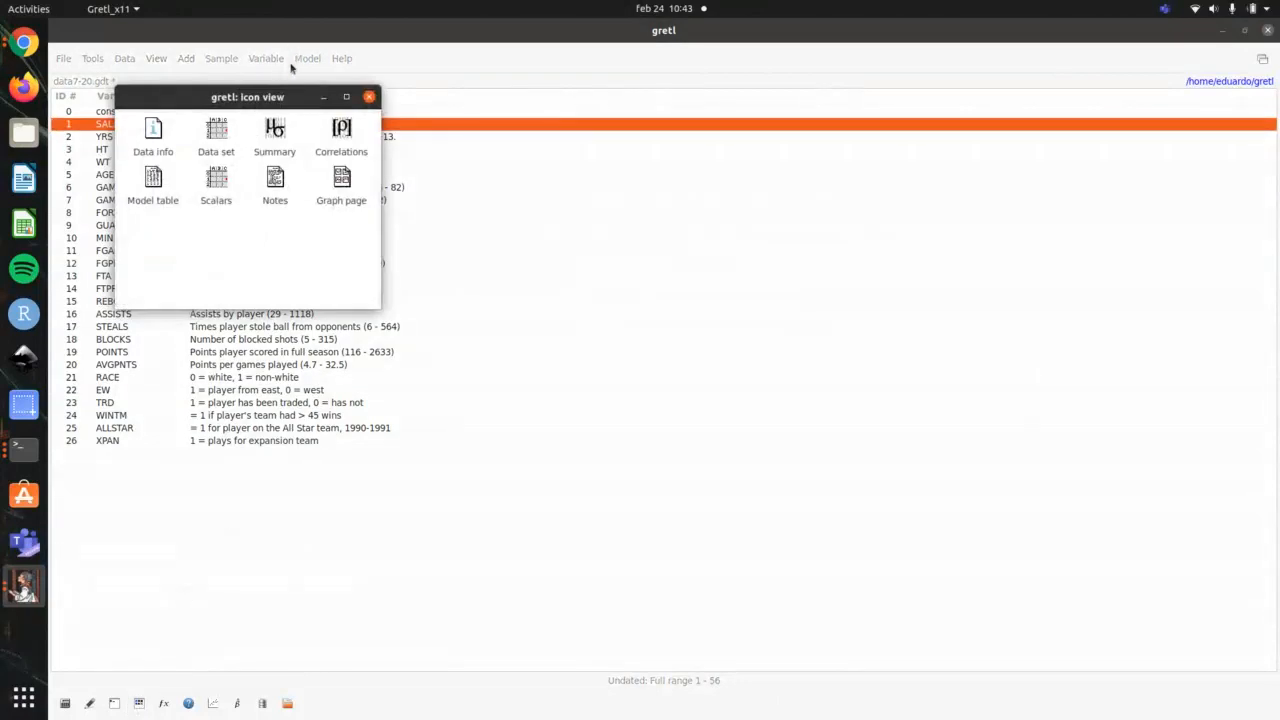
left_click_drag(286, 96, 817, 138)
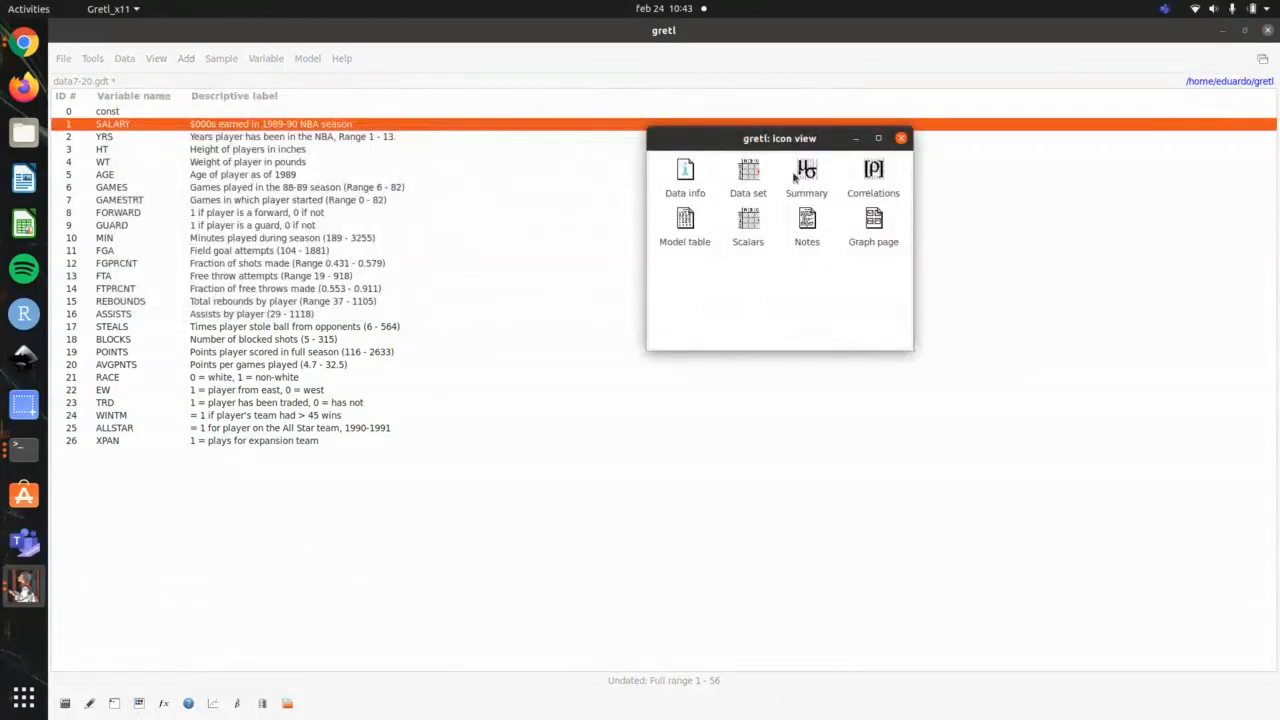
double_click(811, 172)
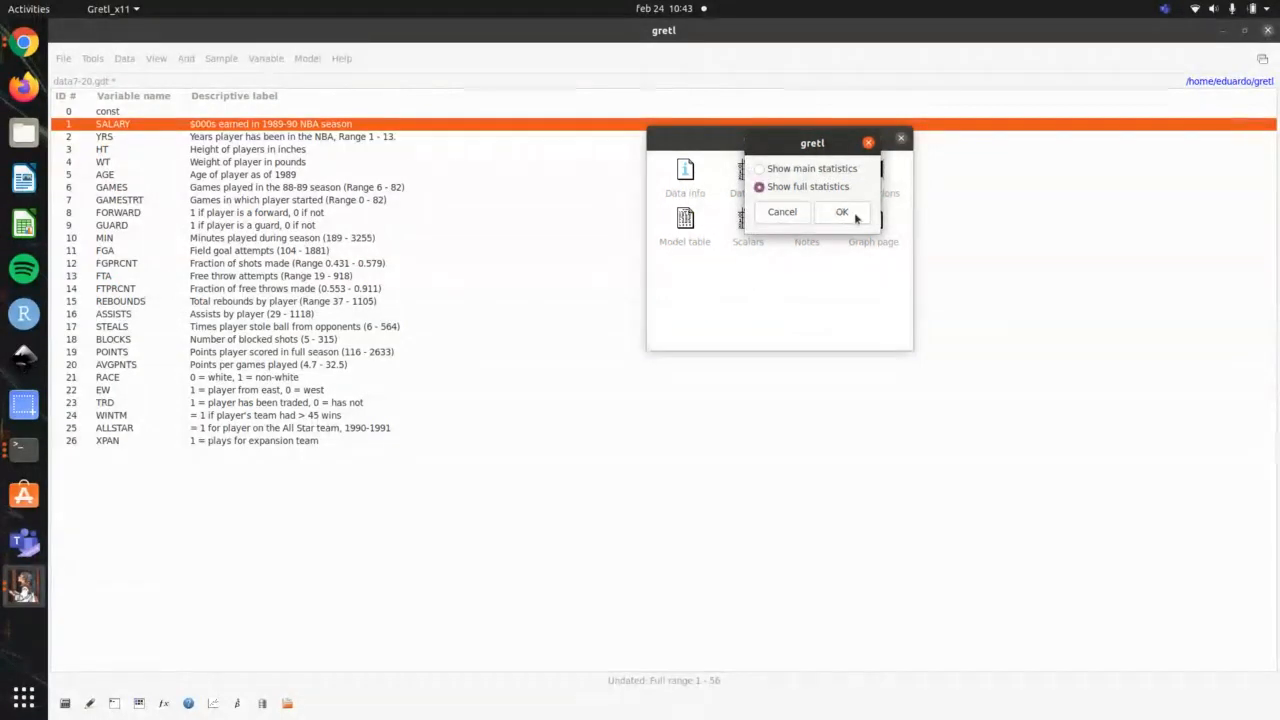
left_click(842, 211)
double_click(922, 95)
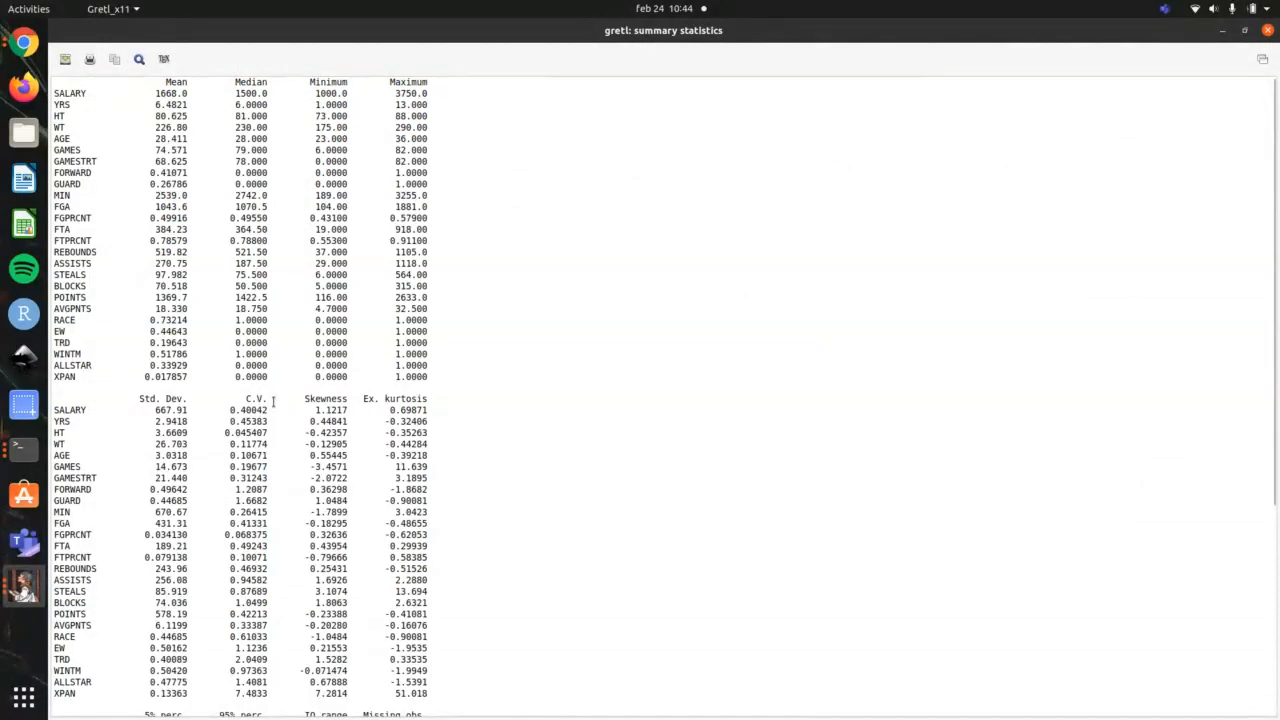
scroll(420, 422, "down", 4)
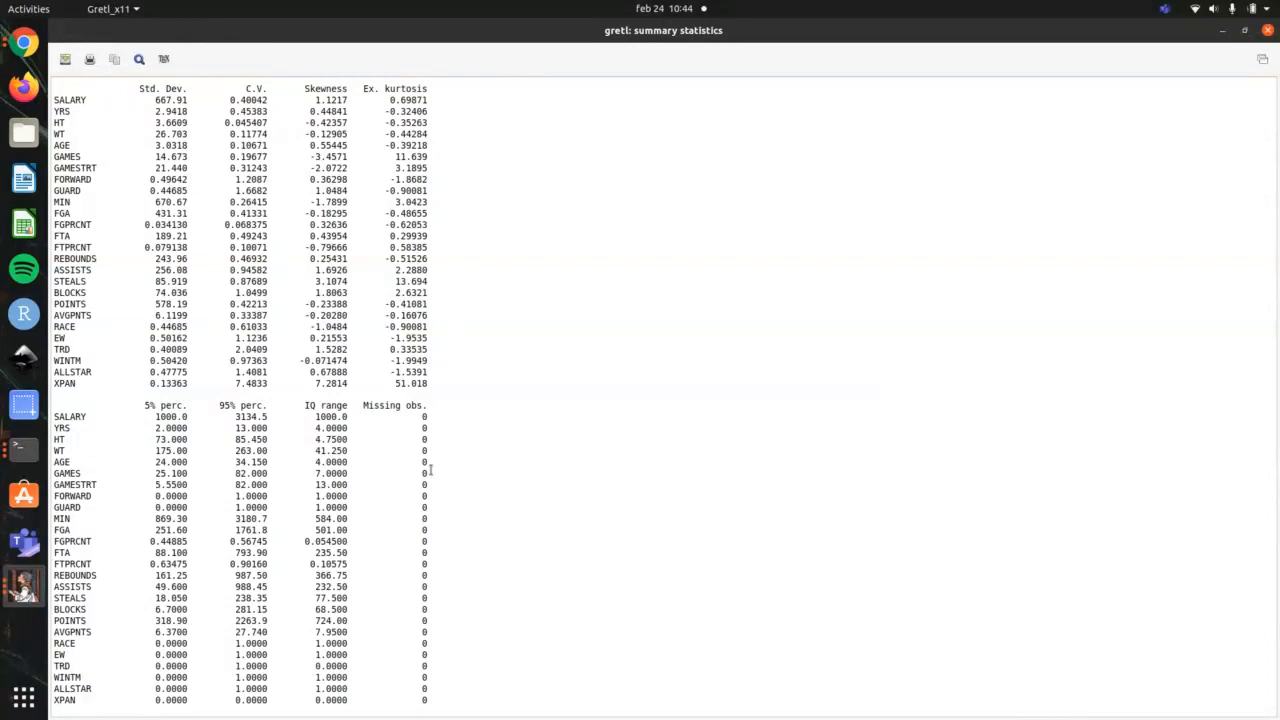
scroll(431, 470, "up", 5)
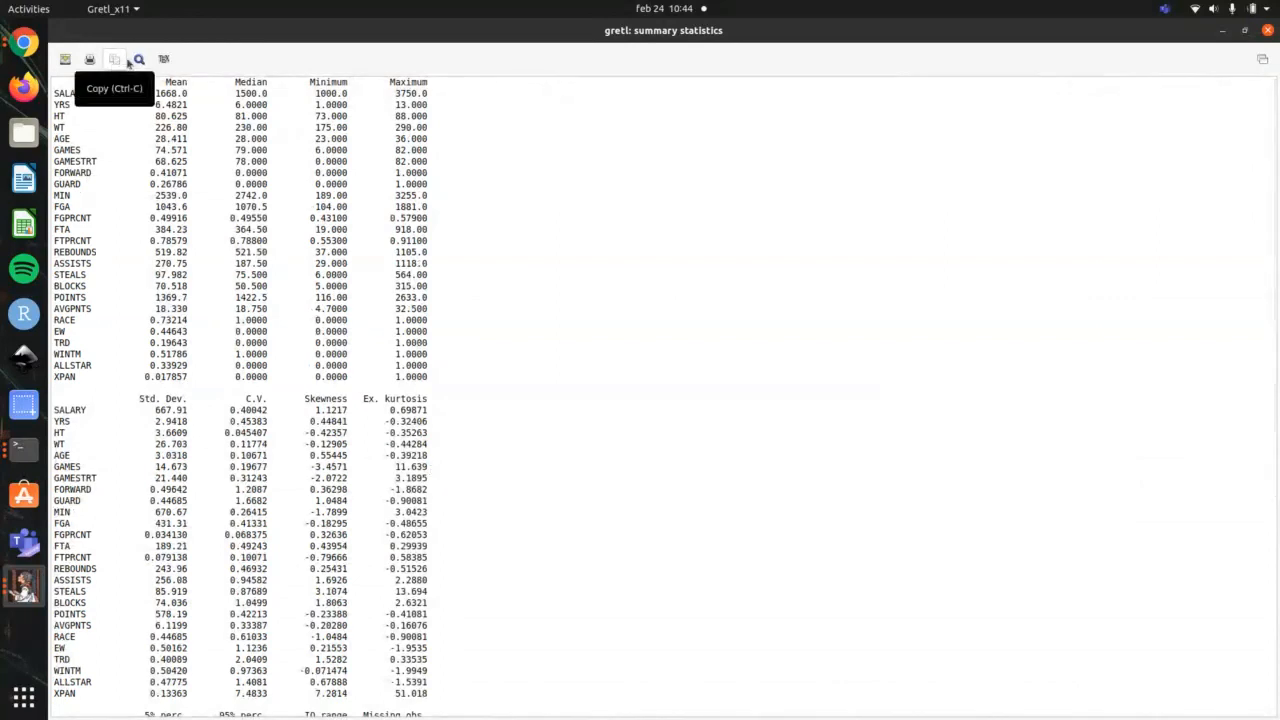
Step: Check the copy formats for the summary statistics without copying, and render the tables through the LaTeX View option
left_click(114, 60)
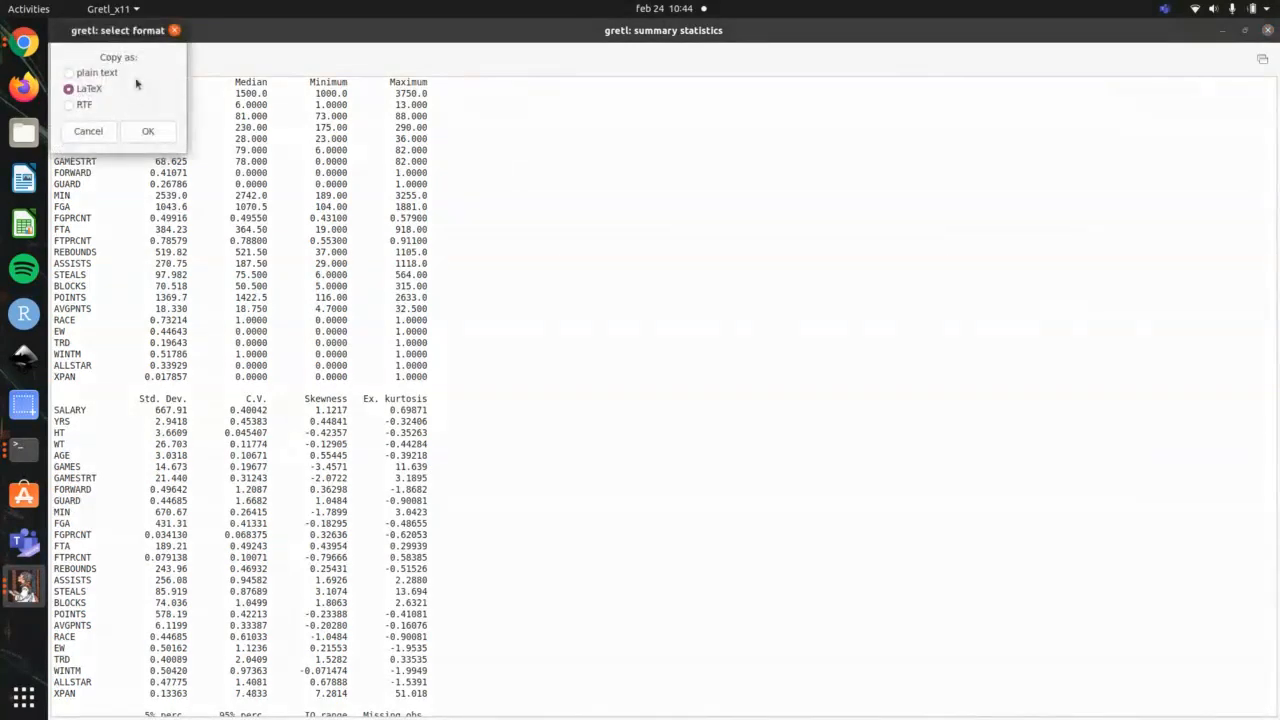
left_click(89, 131)
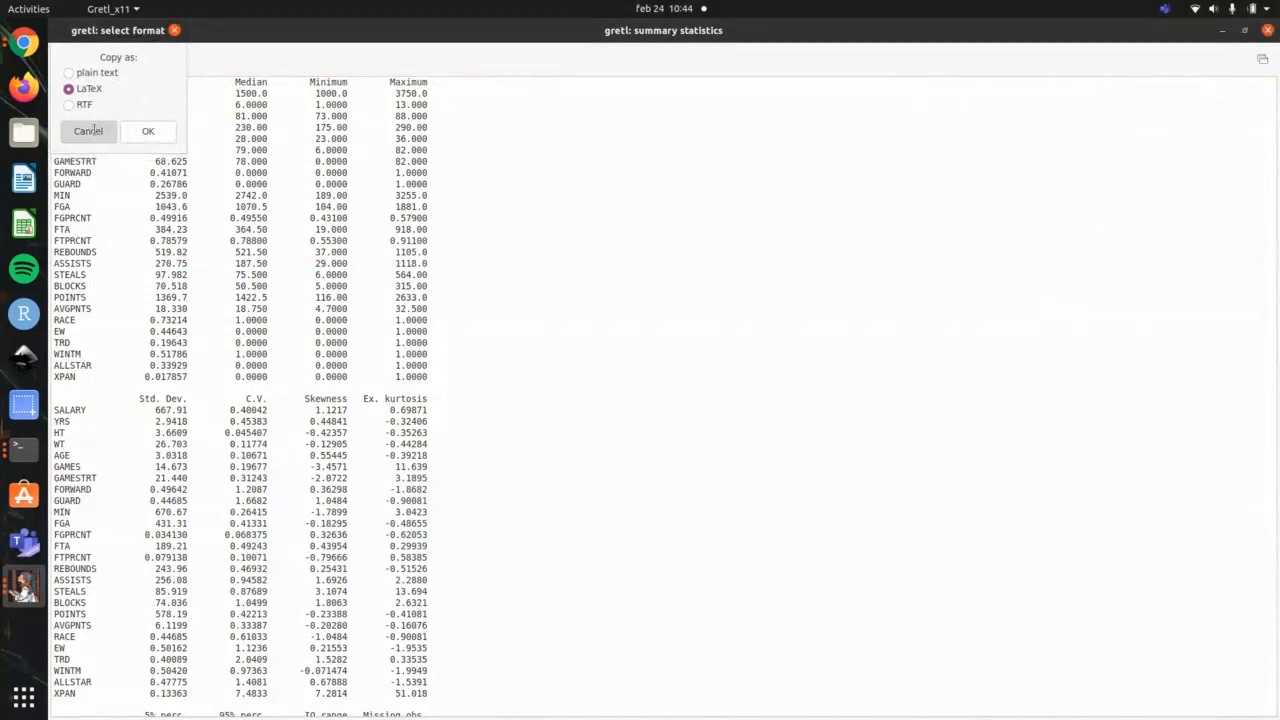
left_click(170, 58)
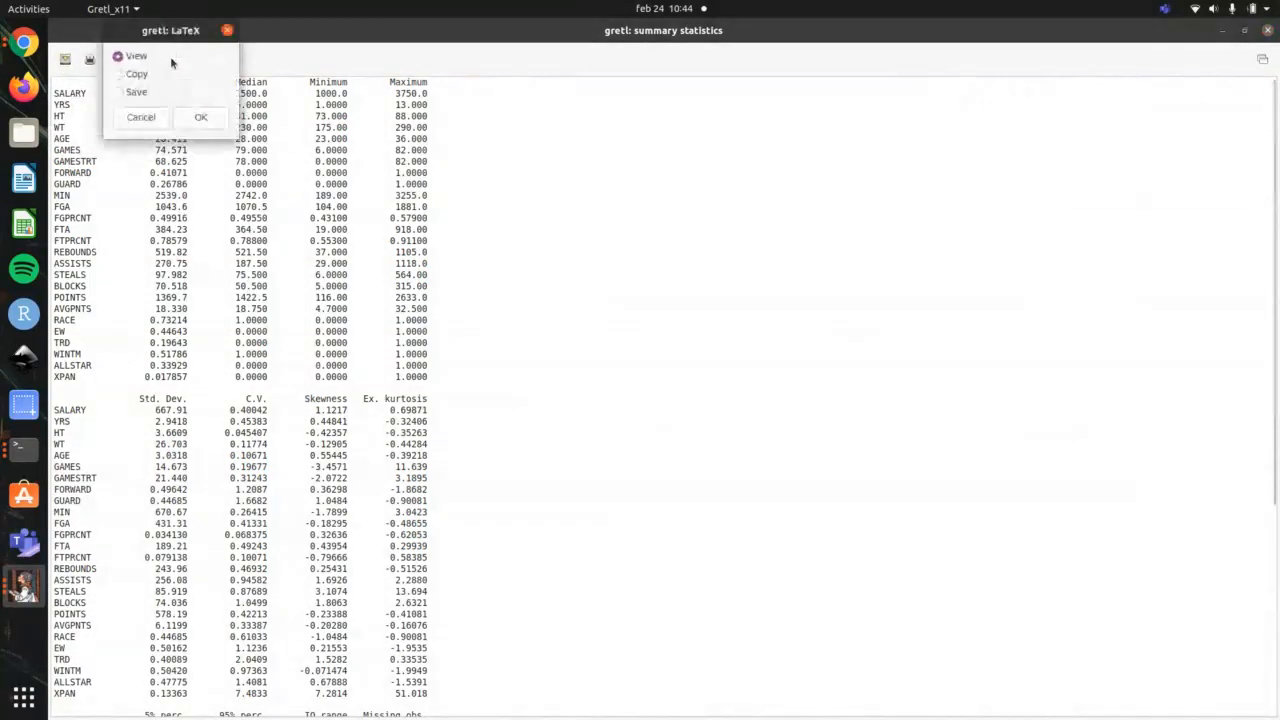
left_click(200, 117)
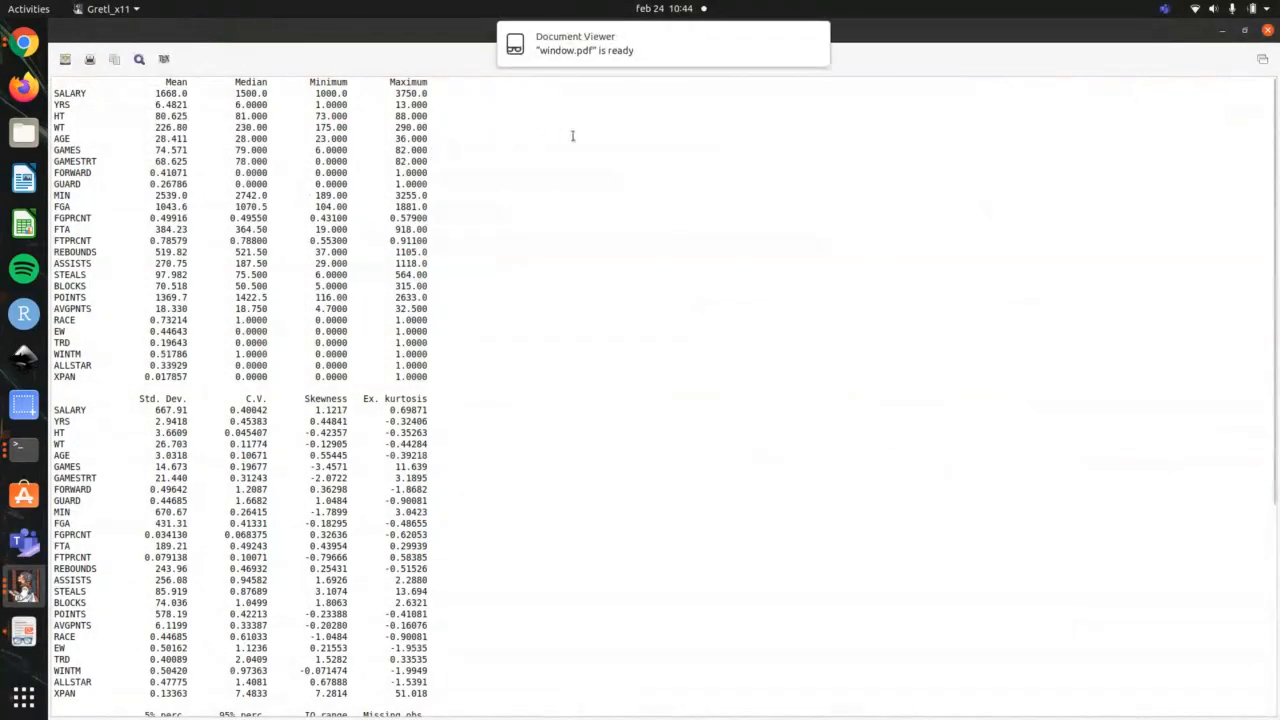
Step: Switch to Document Viewer, look through the pages of window.pdf, and close both the PDF and the summary statistics window
key("alt+Tab")
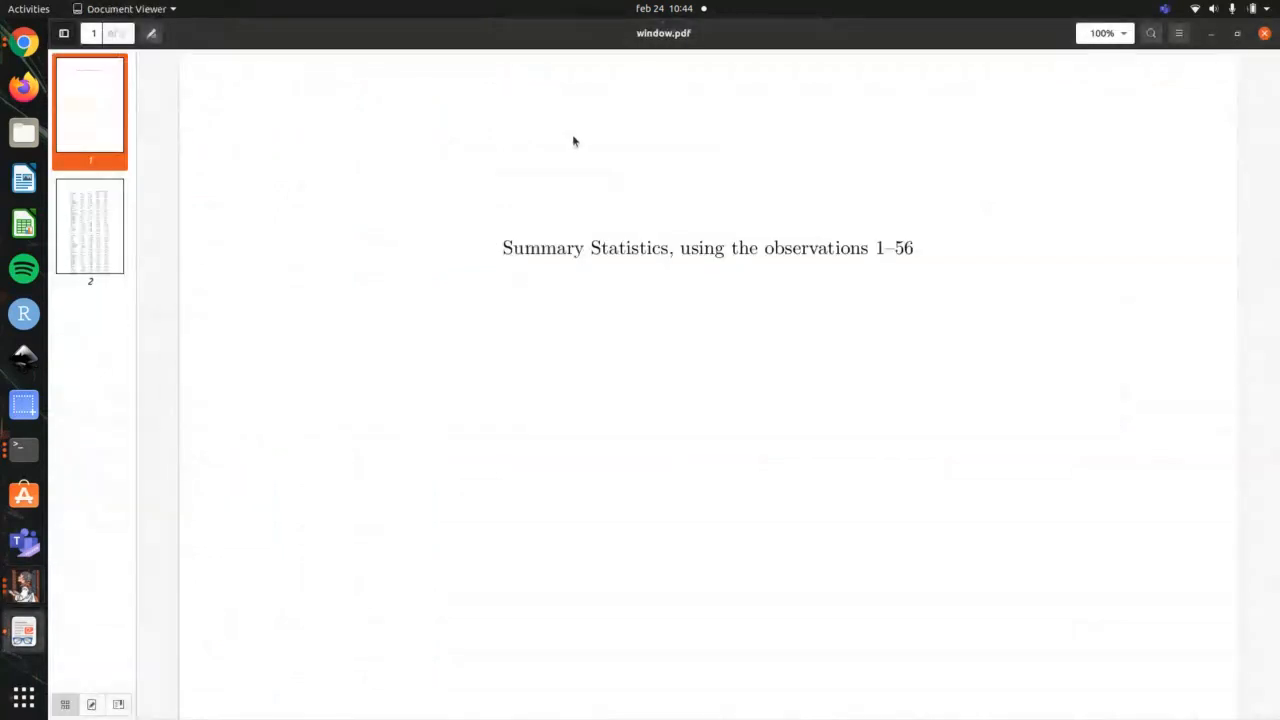
scroll(602, 319, "down", 10)
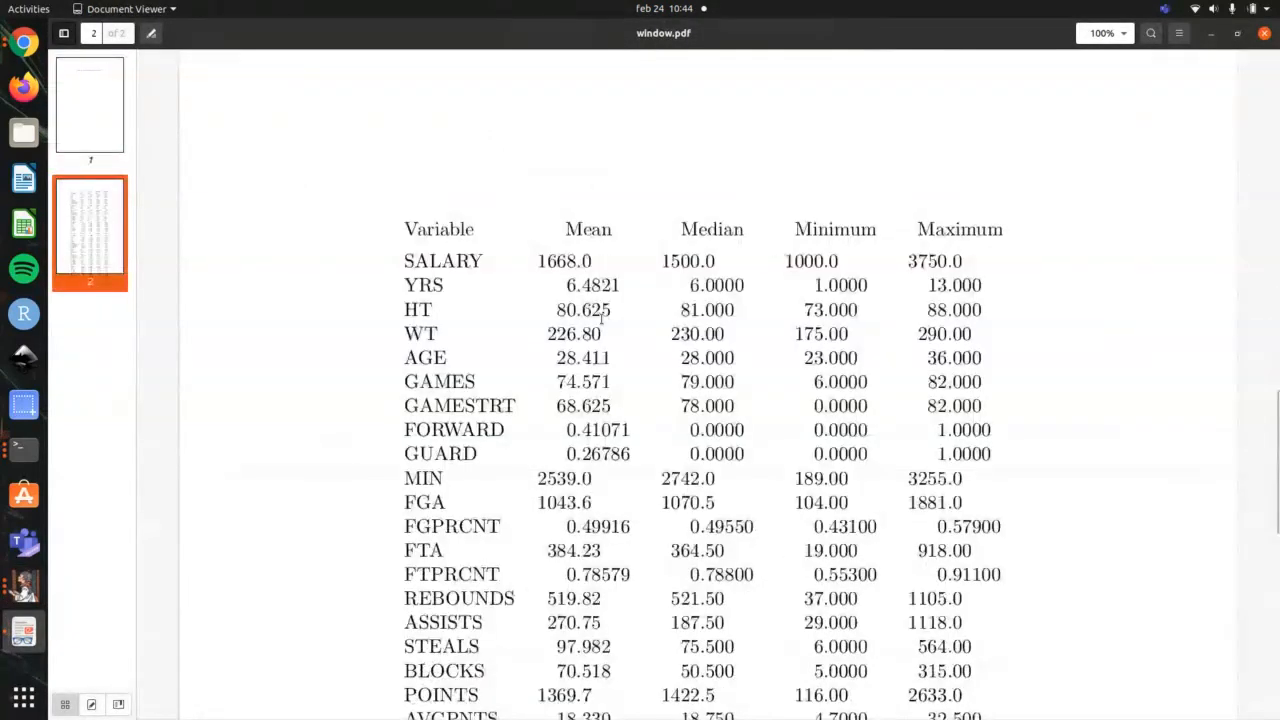
scroll(602, 319, "up", 10)
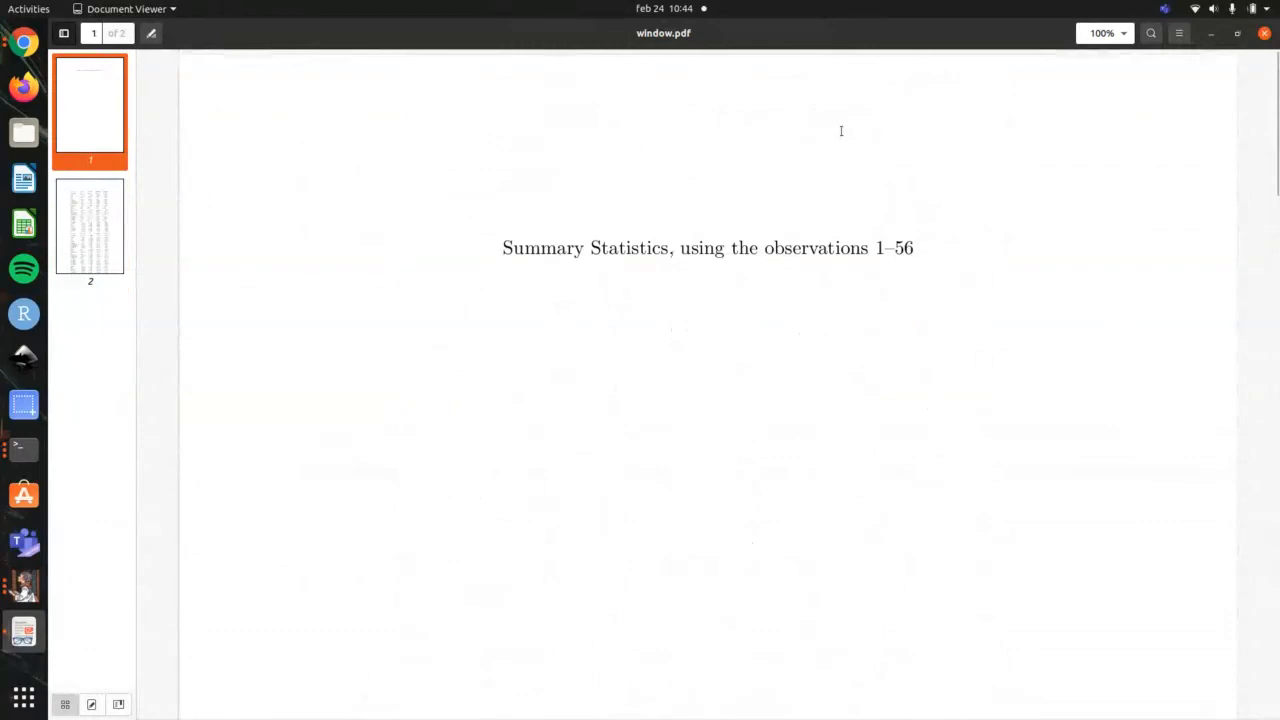
scroll(988, 394, "down", 7)
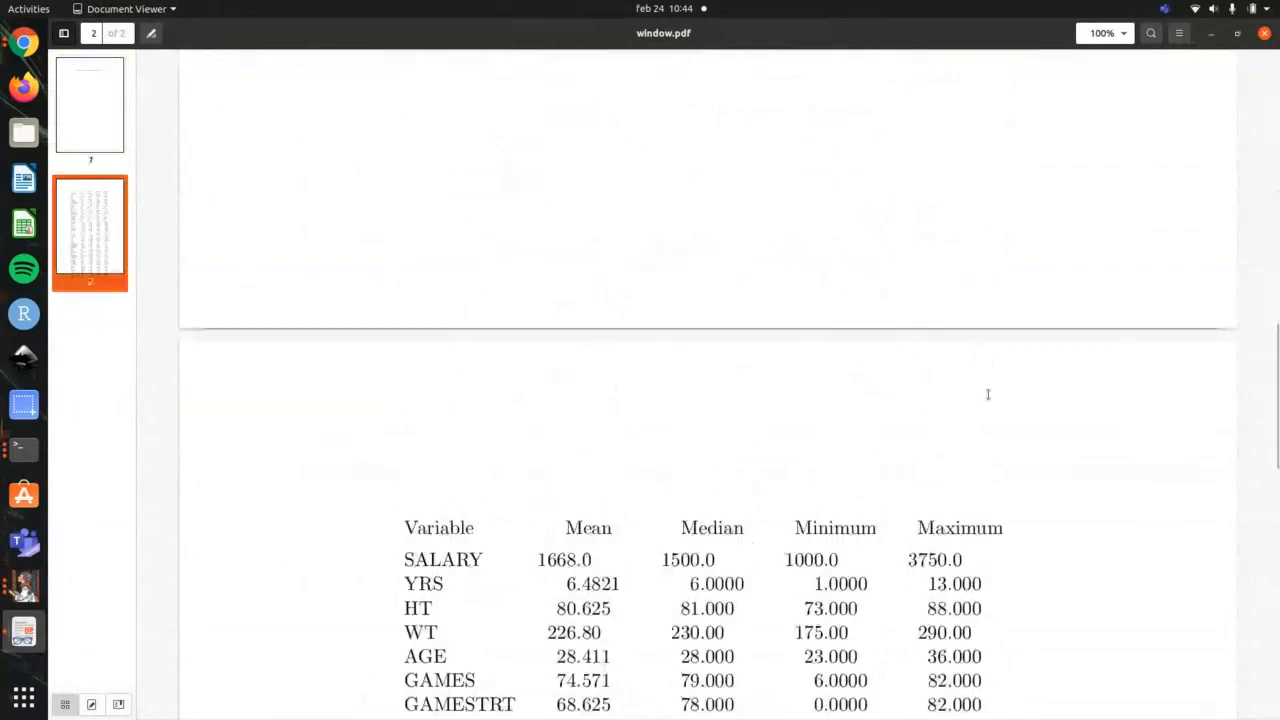
scroll(988, 394, "down", 10)
left_click(1264, 33)
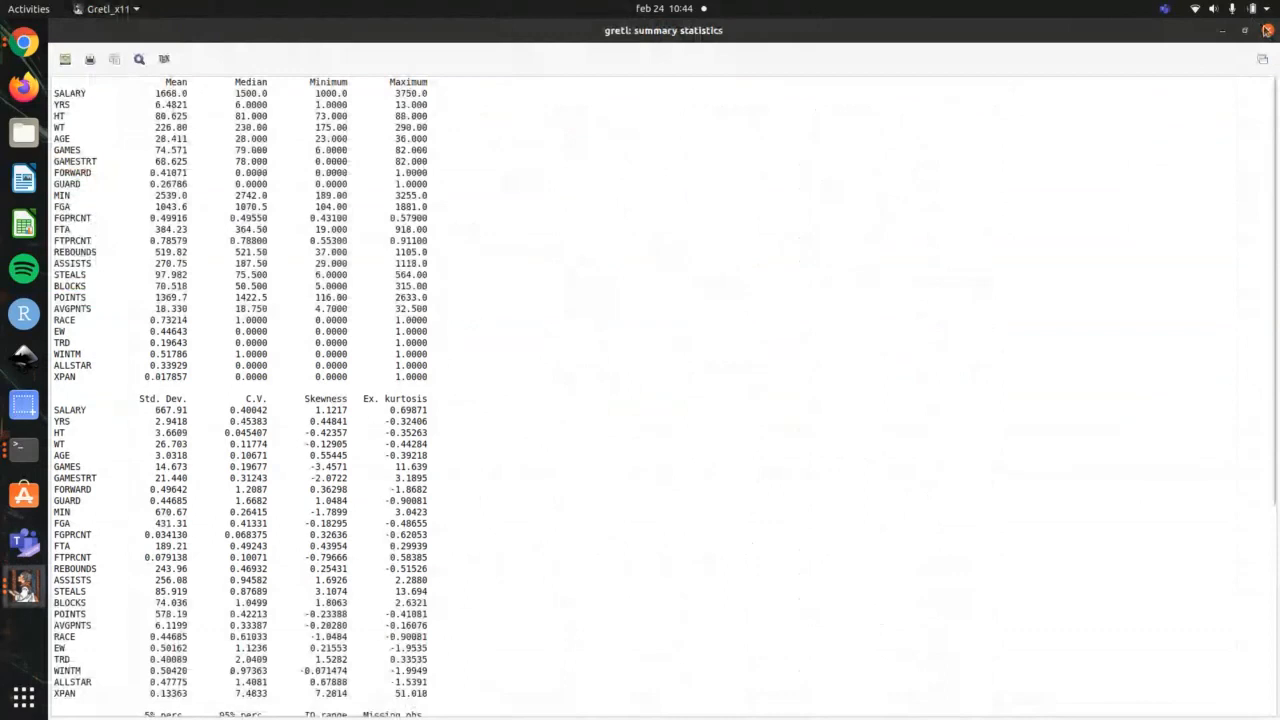
left_click(1266, 30)
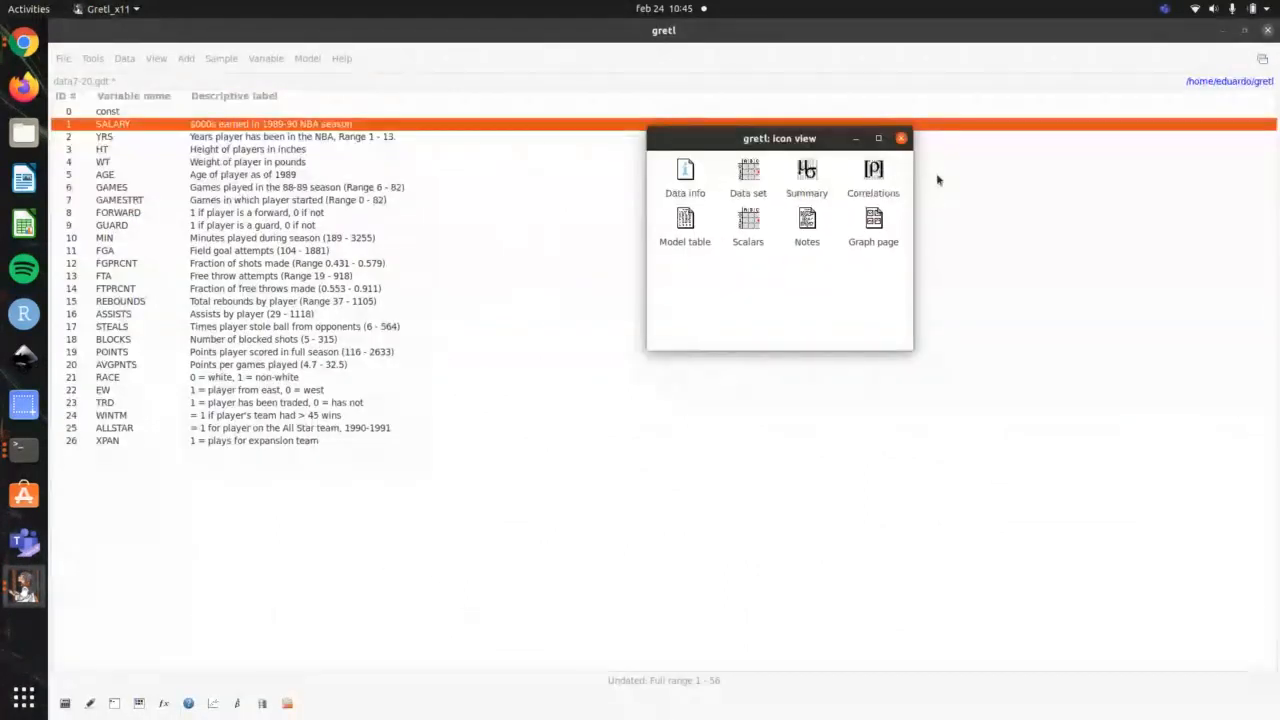
Step: Switch to the terminal to check the next topic in the video outline, and return to gretl's main window
key("alt+Tab")
key("alt+Tab")
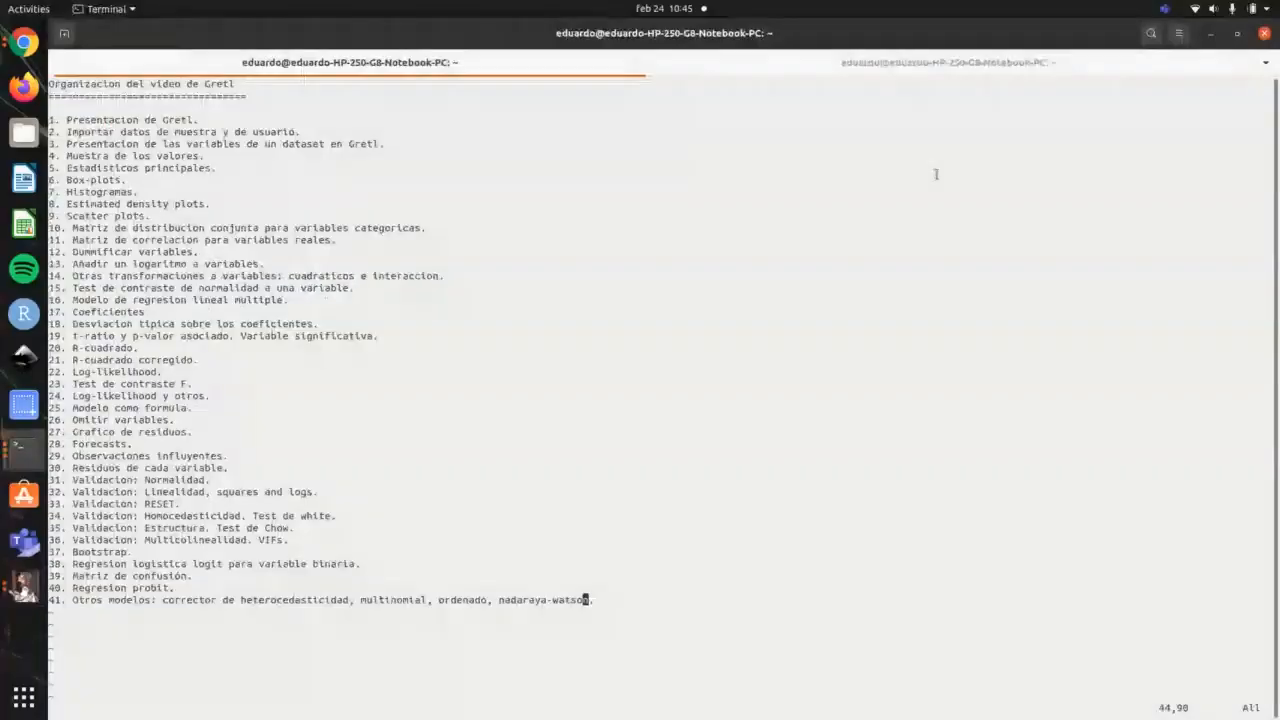
key("alt+Tab")
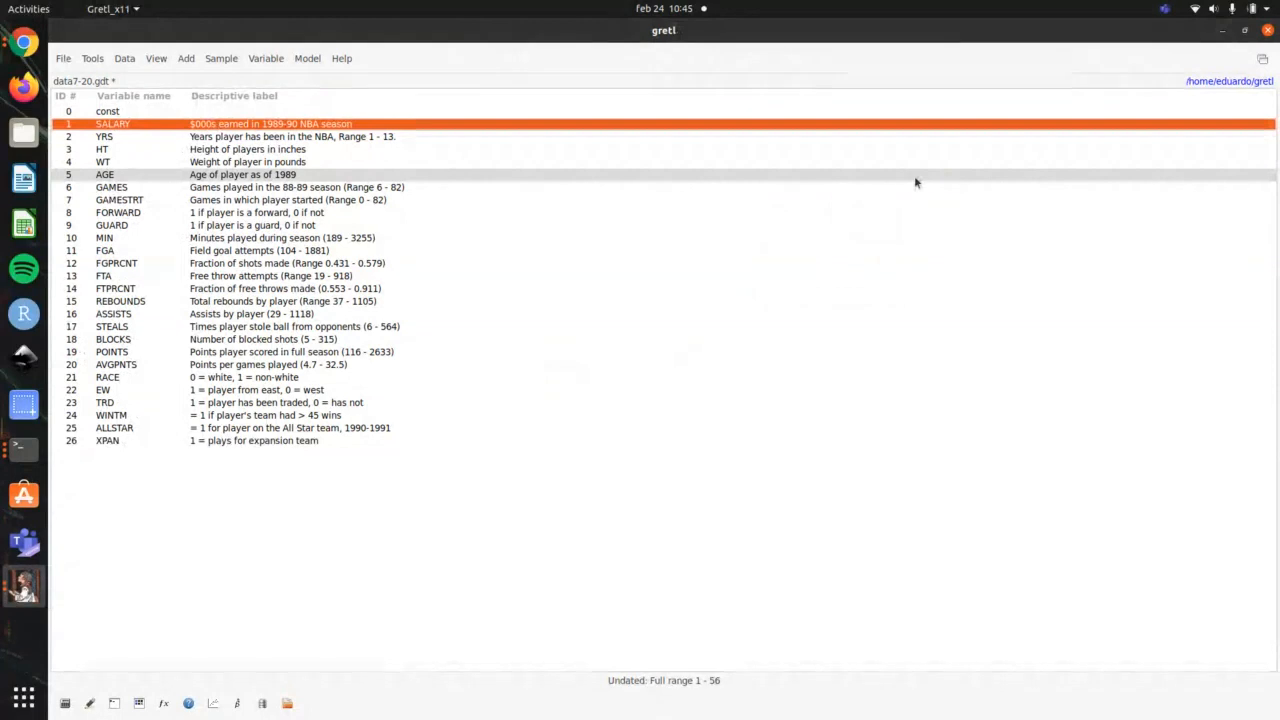
Step: Draw a simple boxplot of the SALARY variable and move its graph window clear of the variable list
right_click(166, 128)
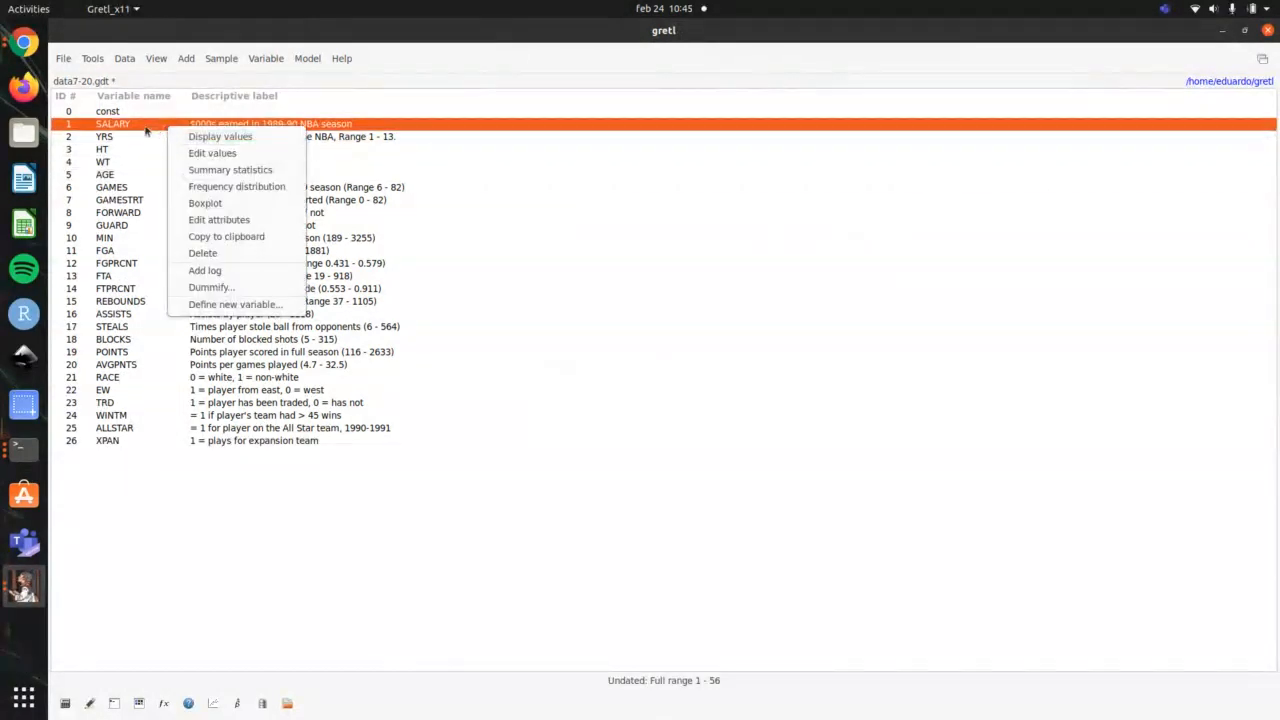
left_click(214, 202)
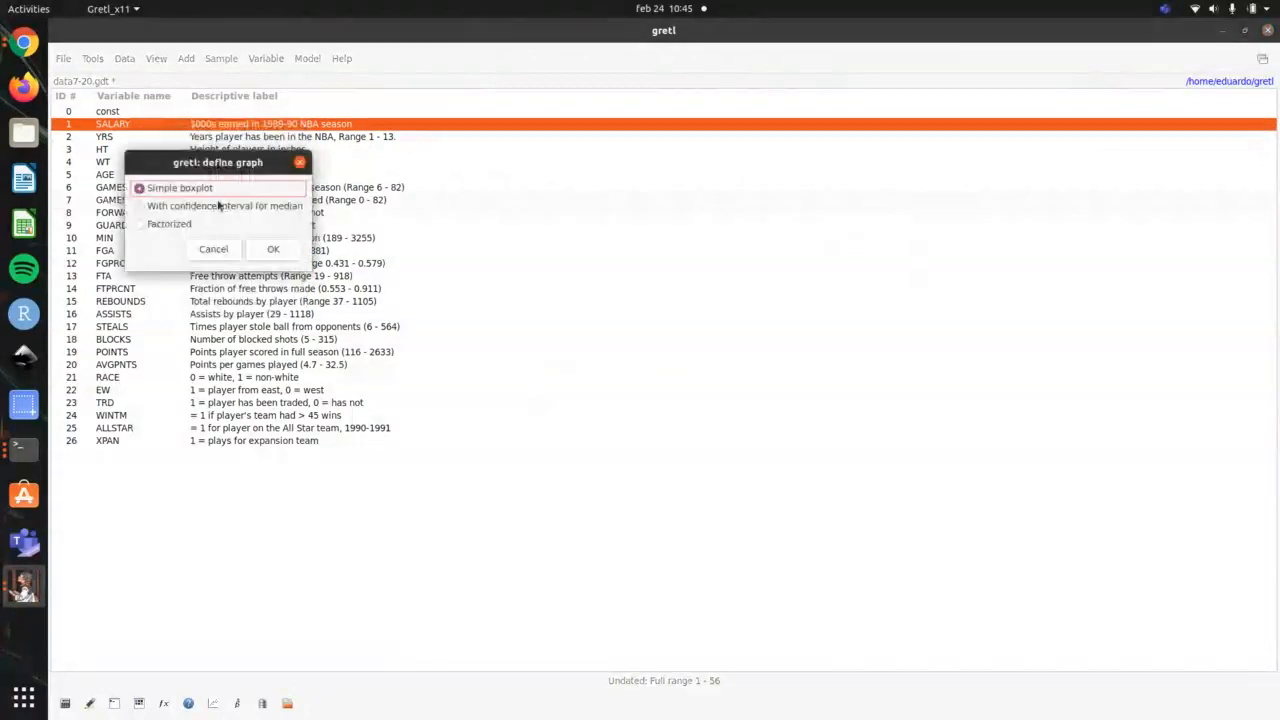
left_click(273, 249)
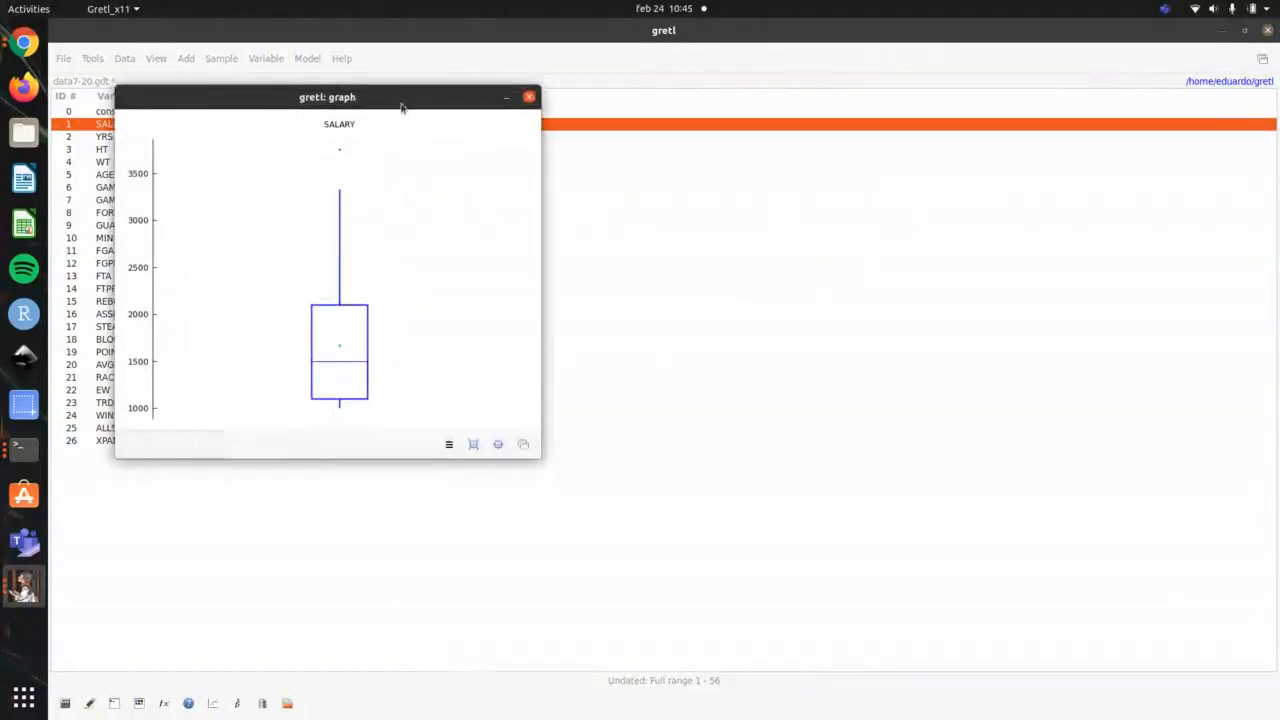
left_click_drag(400, 105, 935, 139)
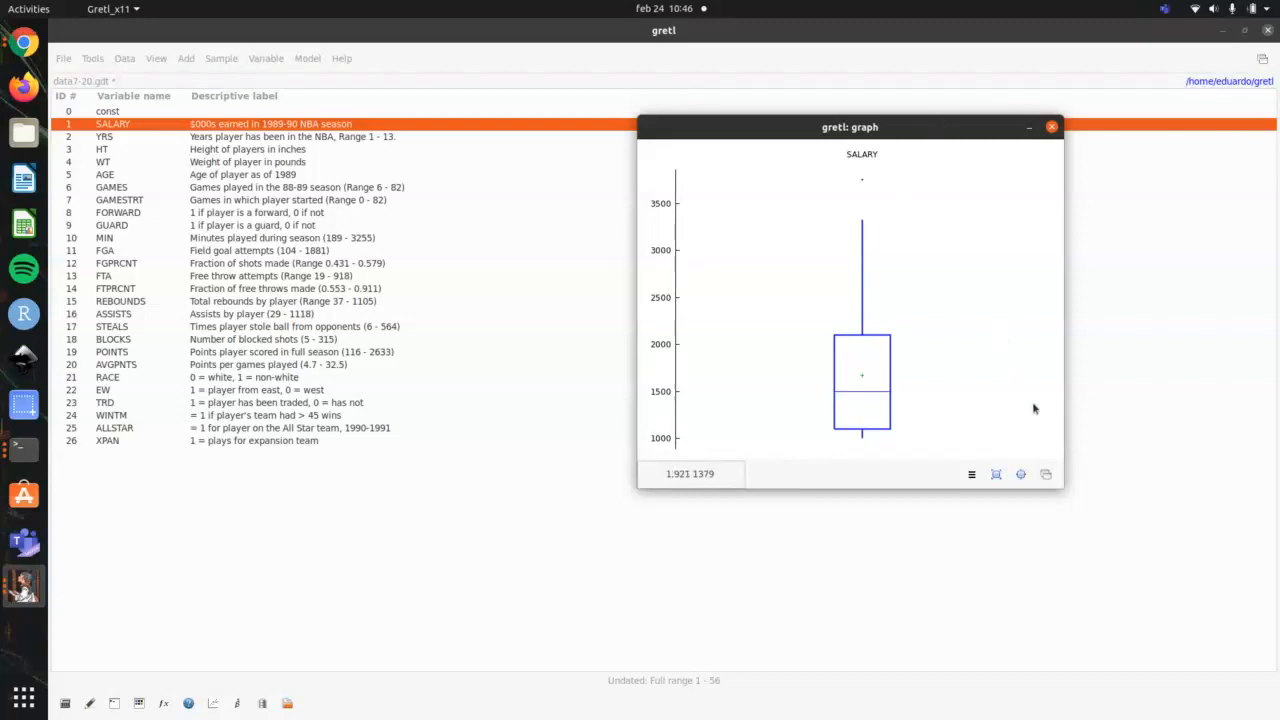
Step: Examine the export options of the SALARY boxplot, opening the save as PNG dialog and cancelling it
left_click(971, 476)
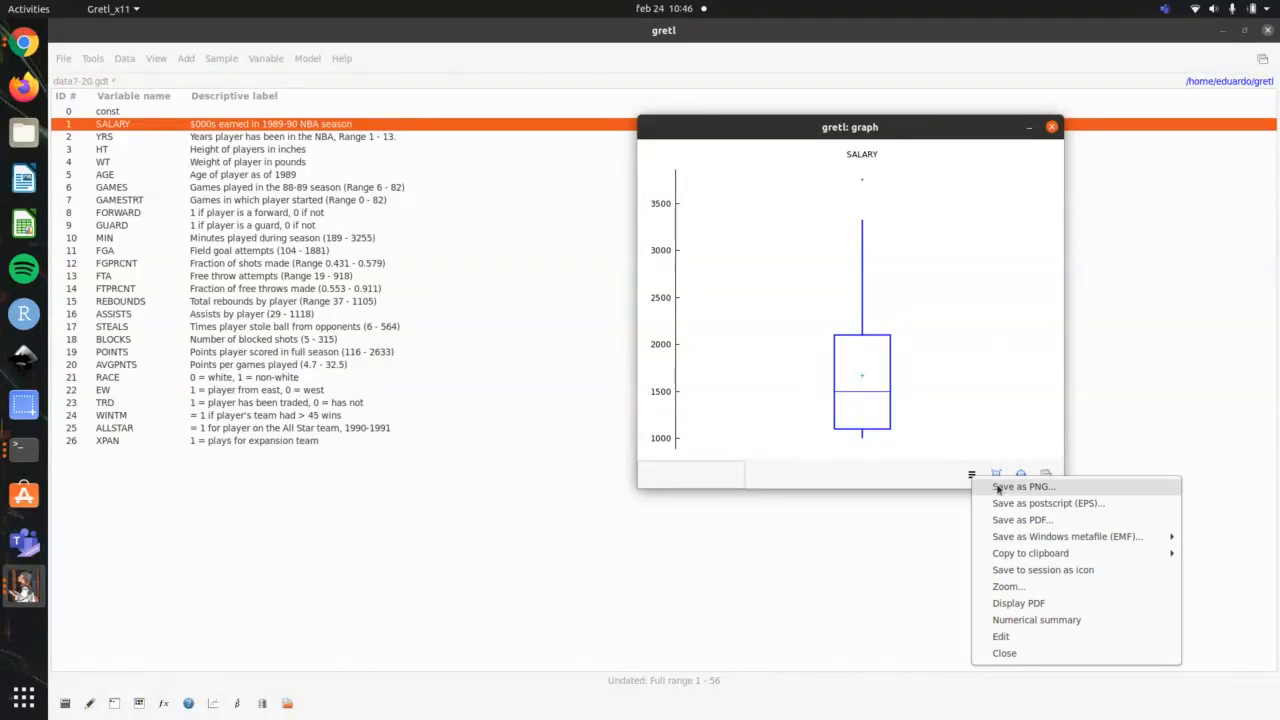
left_click(1002, 487)
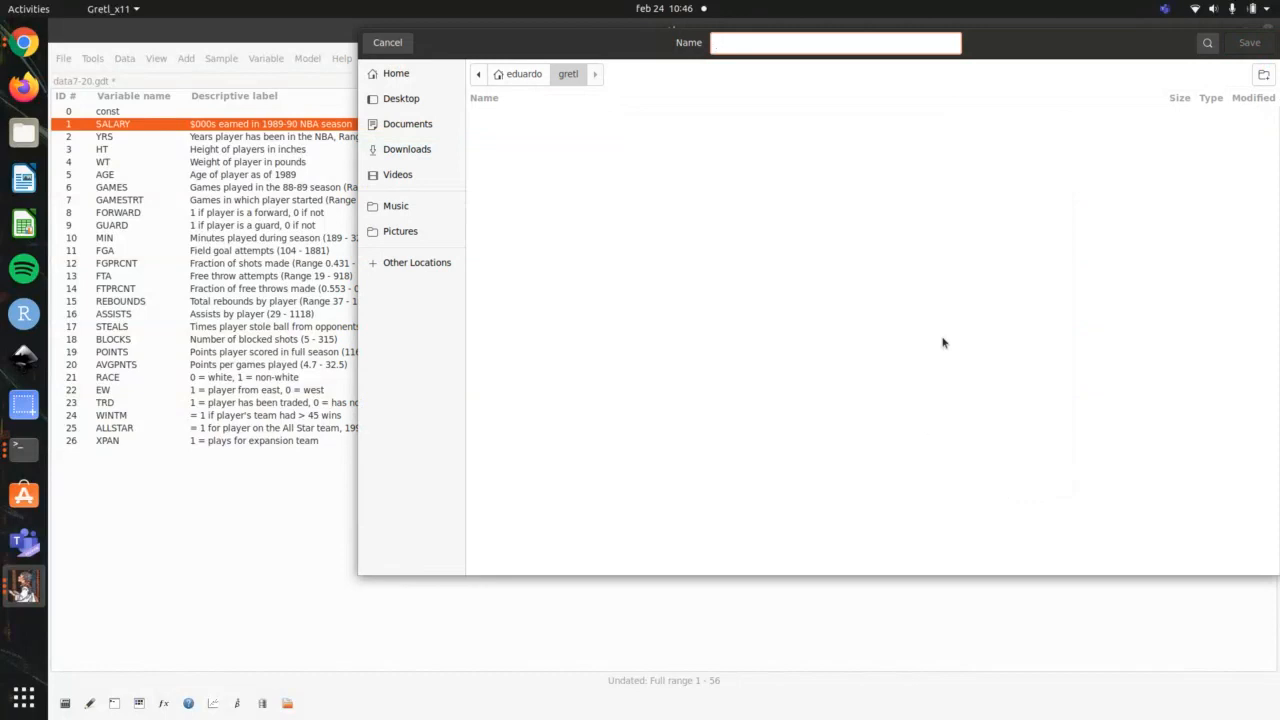
left_click(389, 44)
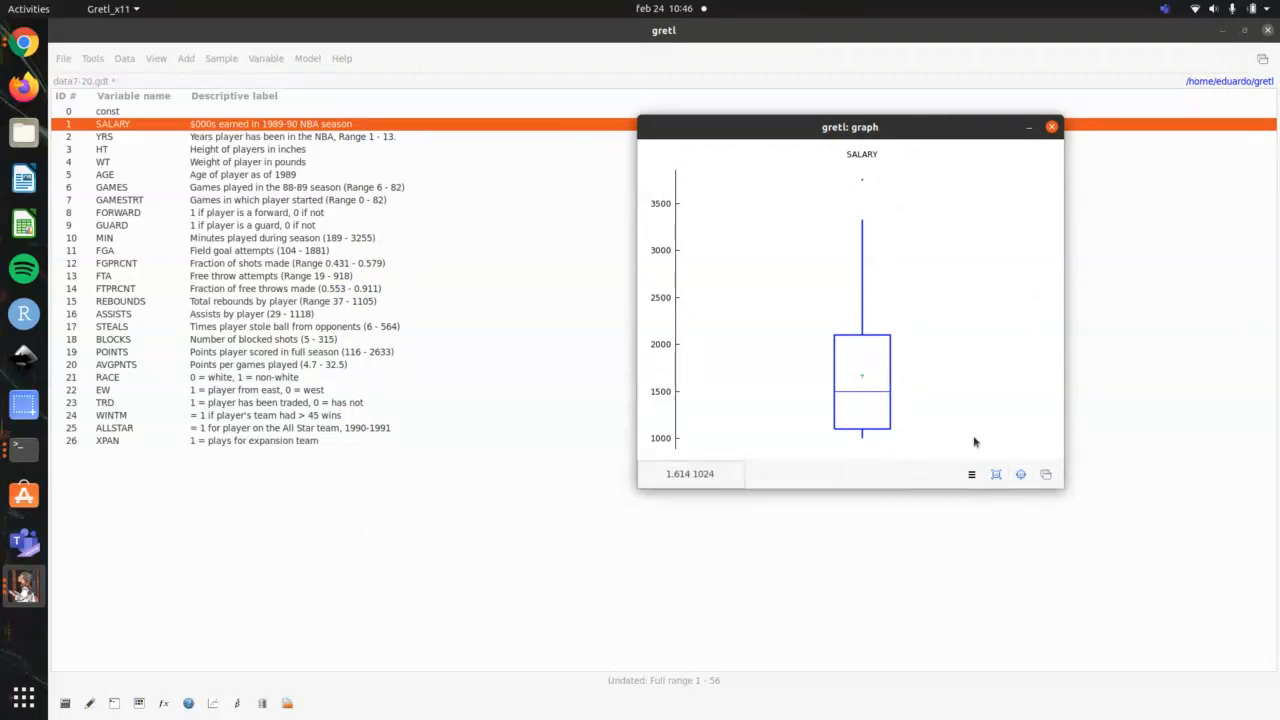
left_click(970, 477)
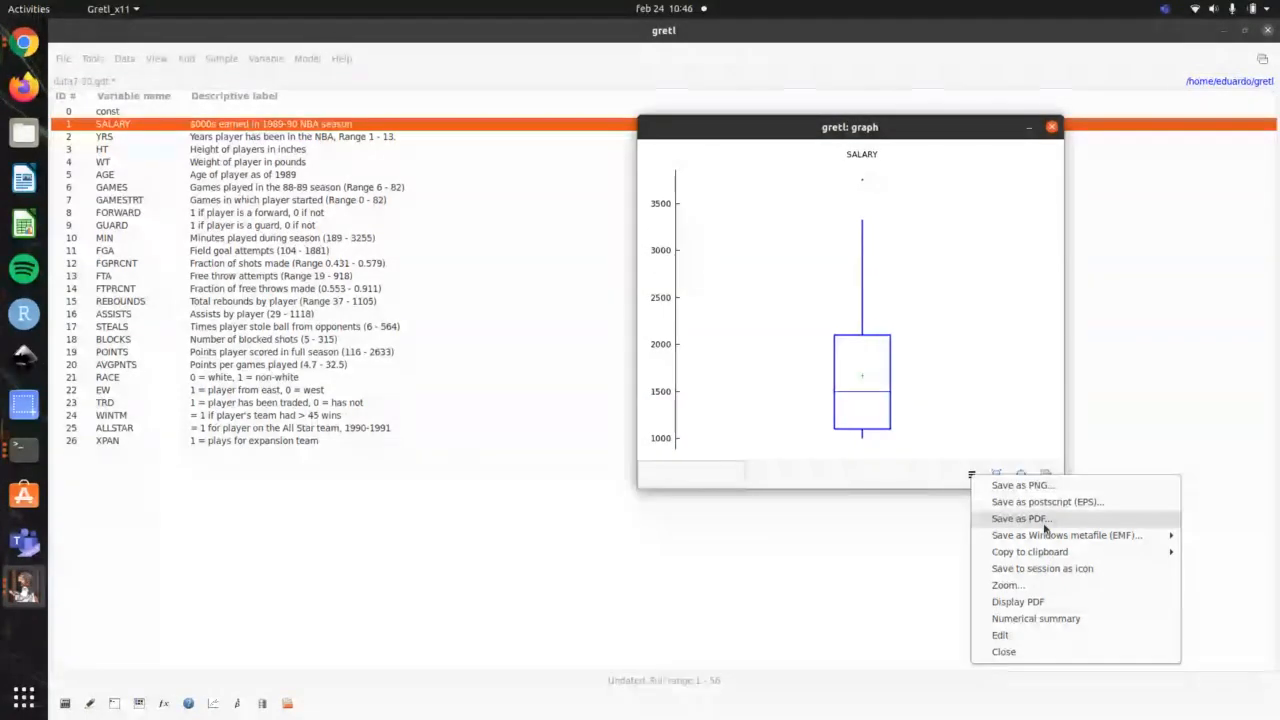
left_click(1010, 145)
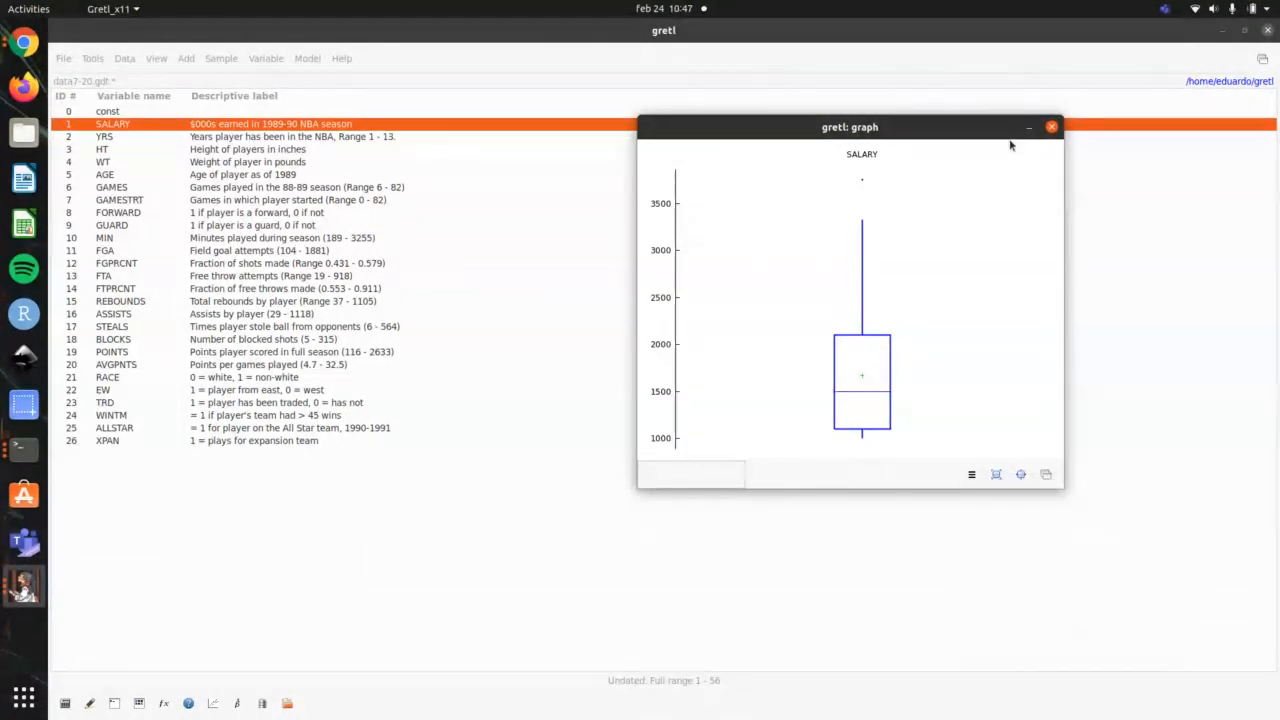
Step: Close the SALARY boxplot, check the next topic in the terminal's video outline, and return to gretl's main window
left_click(1051, 128)
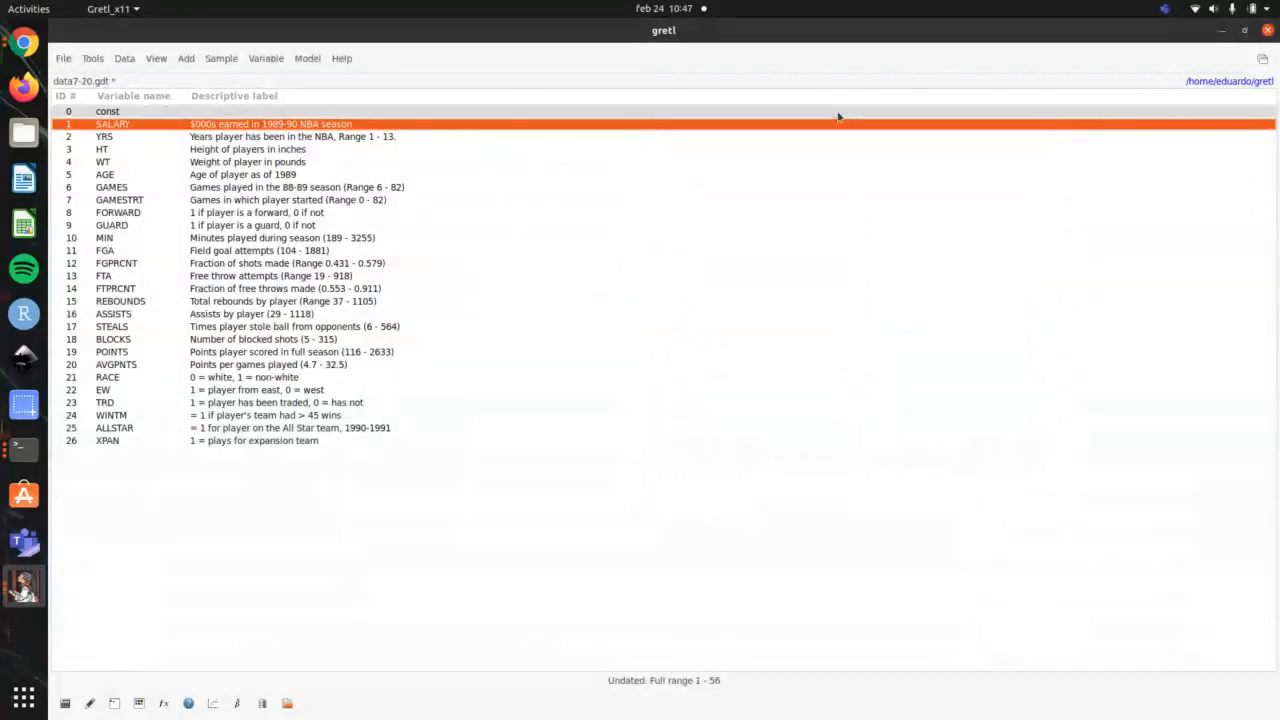
key("alt+Tab")
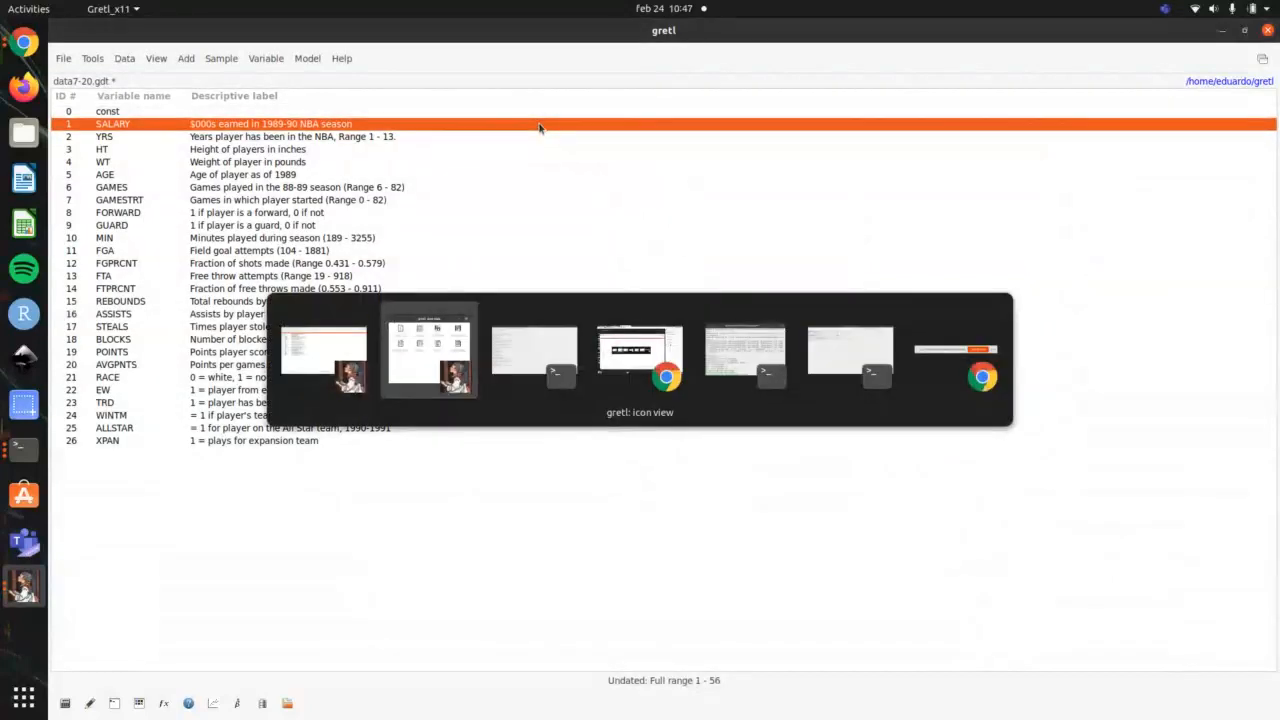
key("alt+Tab")
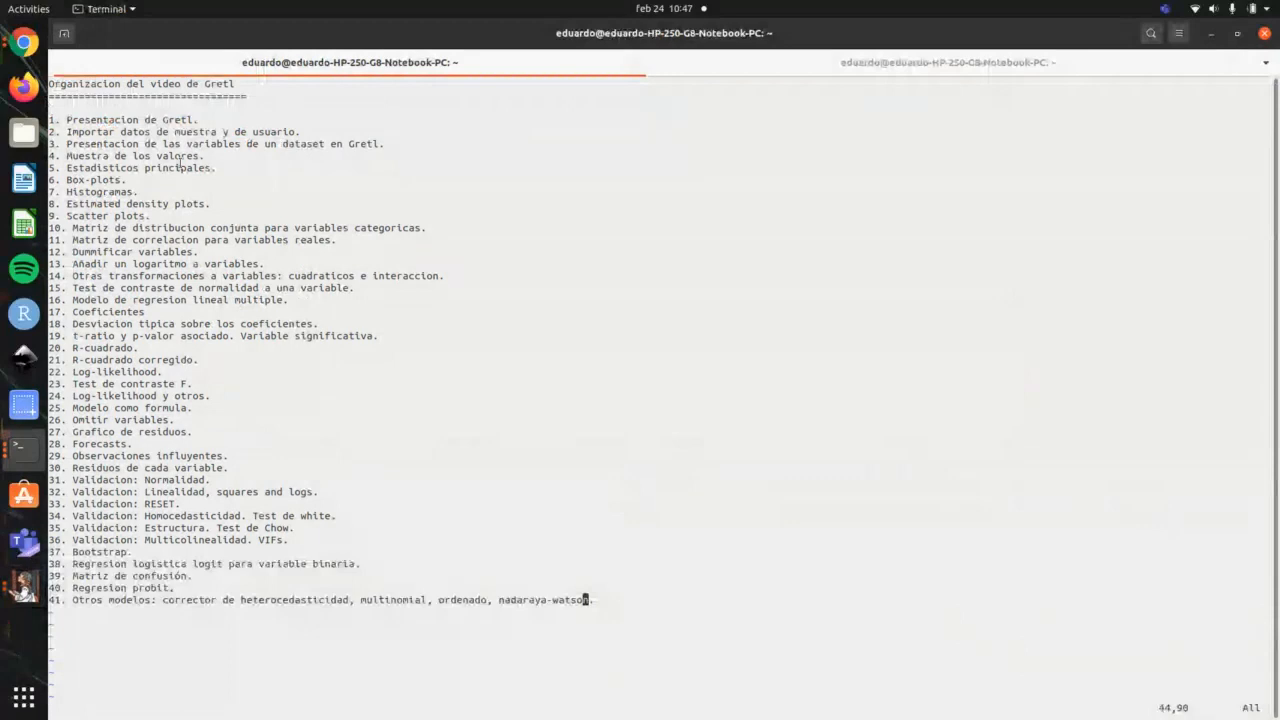
key("alt+Tab")
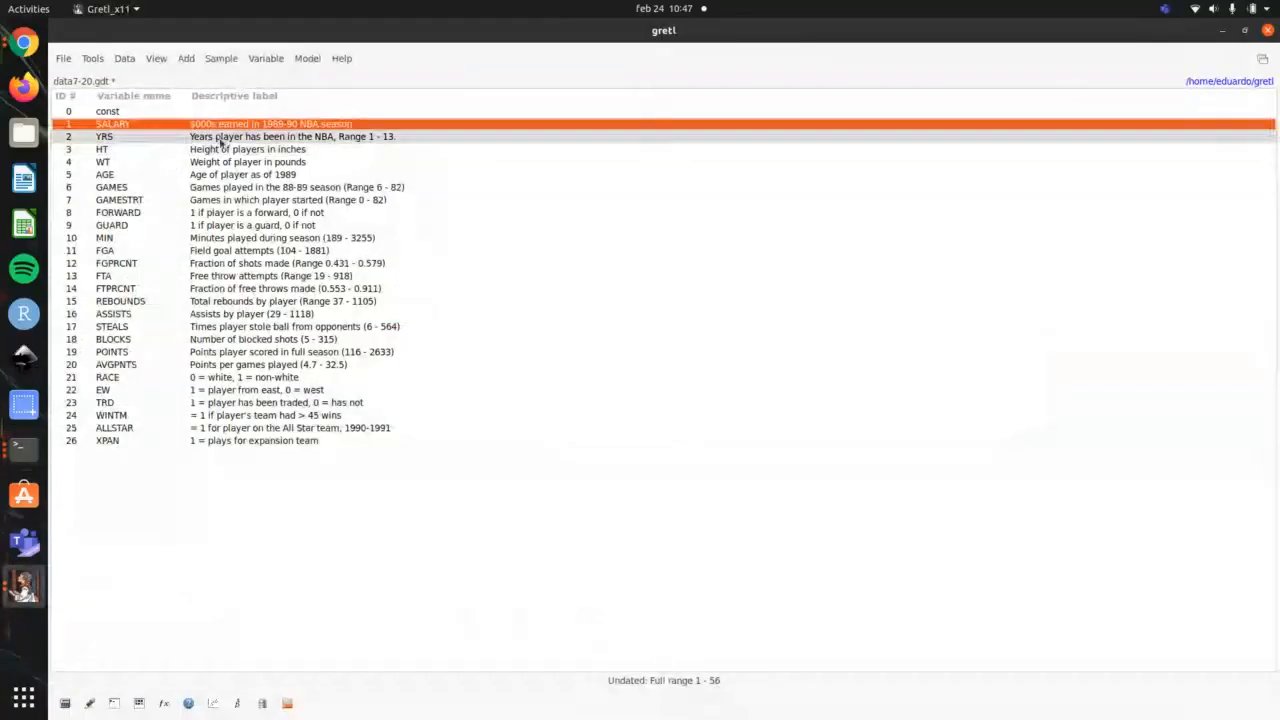
Step: Plot the frequency distribution of YRS with 7 bins, showing data only, and arrange the table and histogram windows side by side
double_click(220, 140)
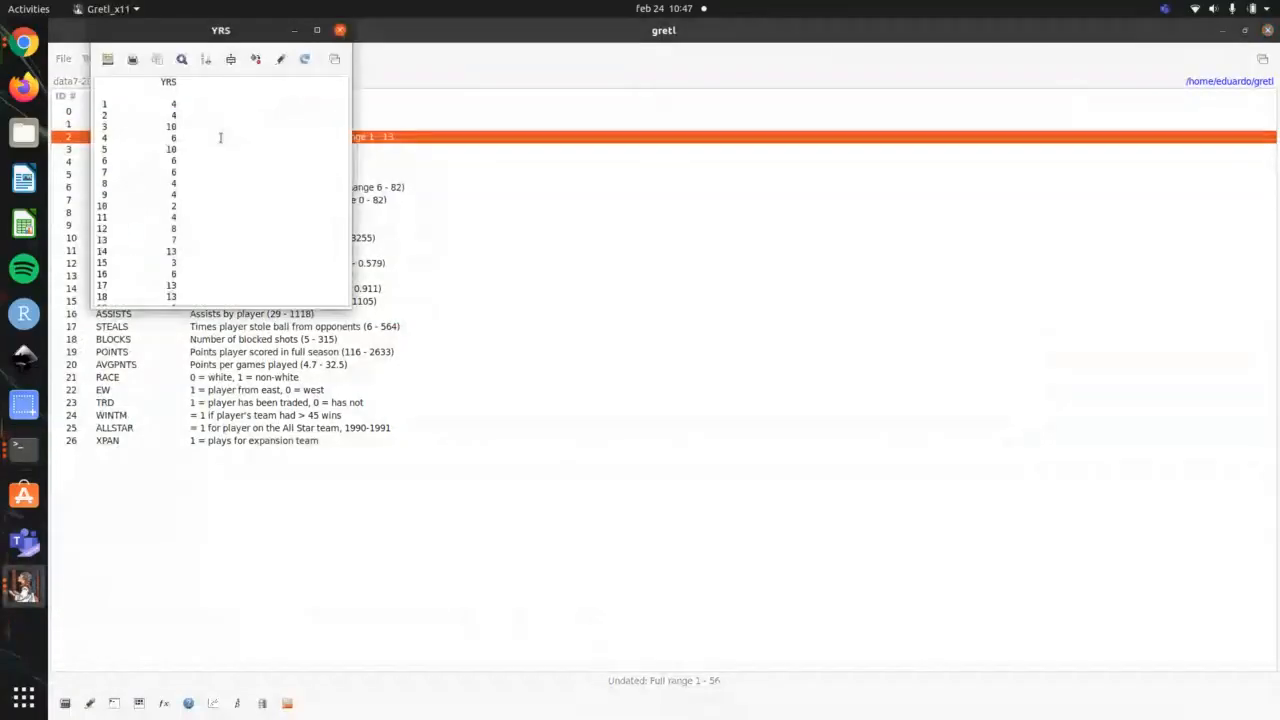
left_click(340, 30)
right_click(298, 137)
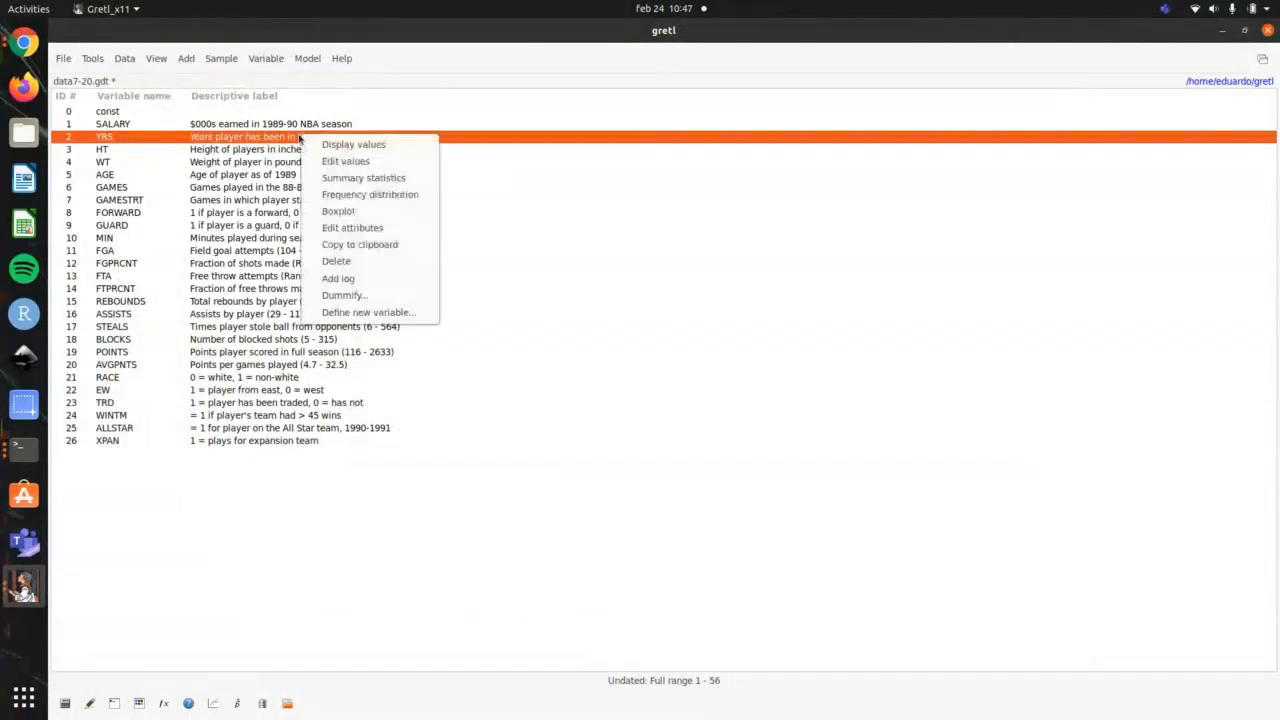
left_click(335, 195)
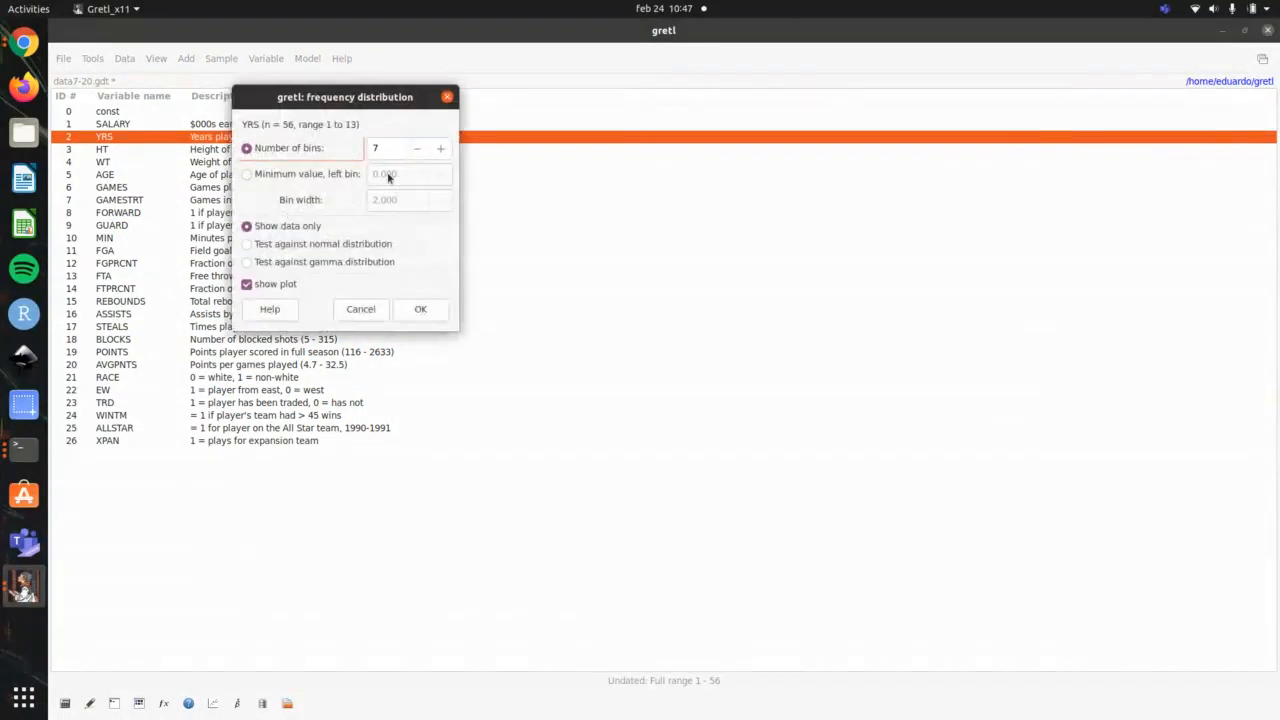
left_click(424, 310)
left_click_drag(455, 97, 922, 113)
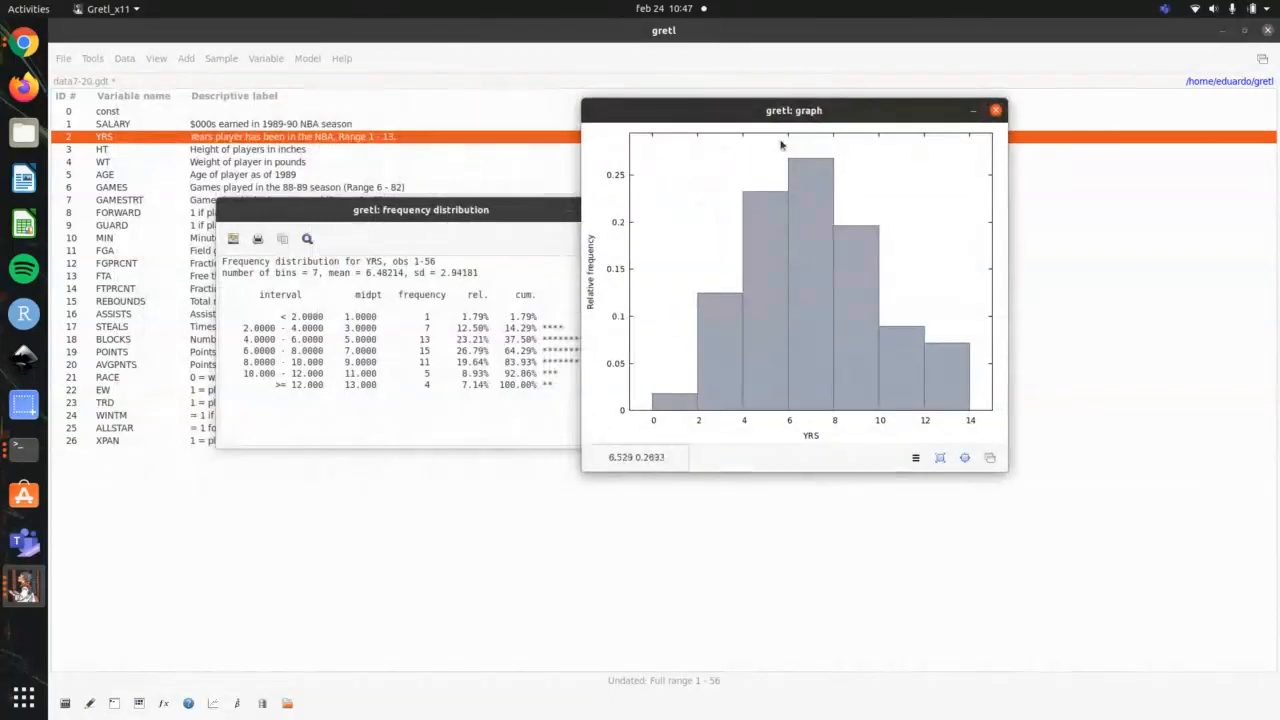
left_click_drag(465, 213, 408, 205)
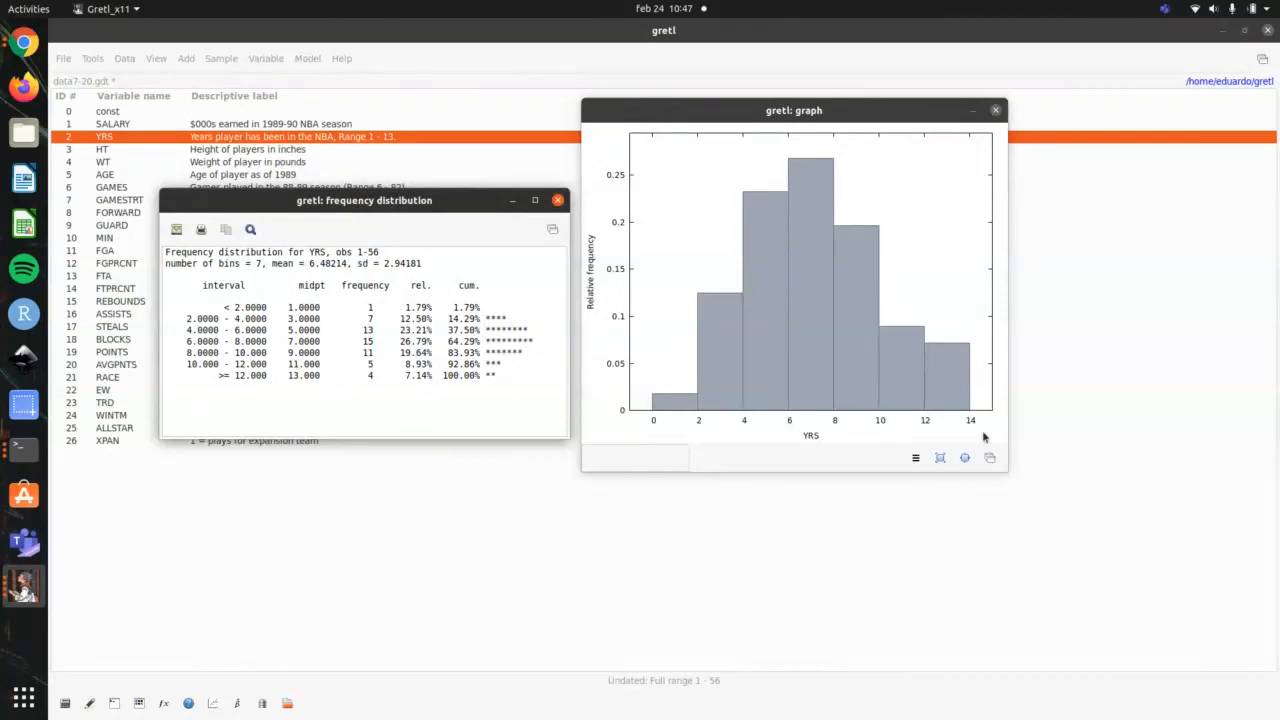
Step: Examine the export options of the YRS histogram, and close both the histogram and the frequency distribution table
left_click(915, 457)
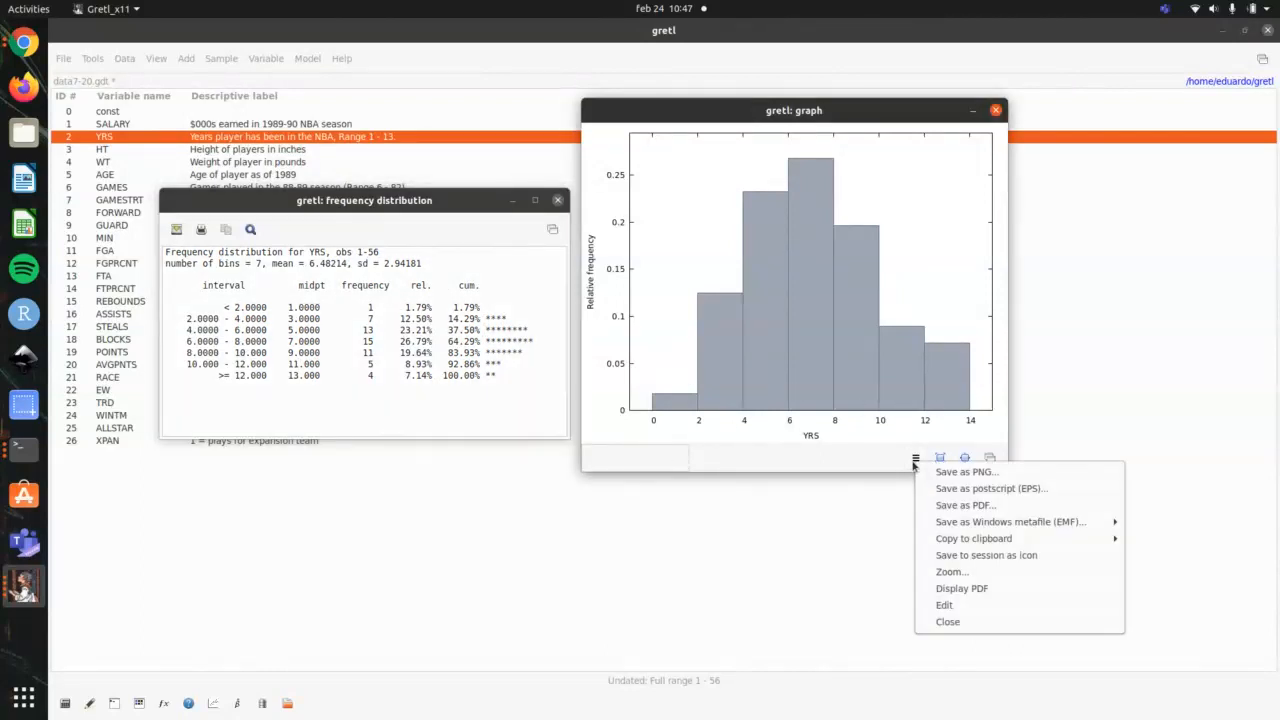
left_click(811, 381)
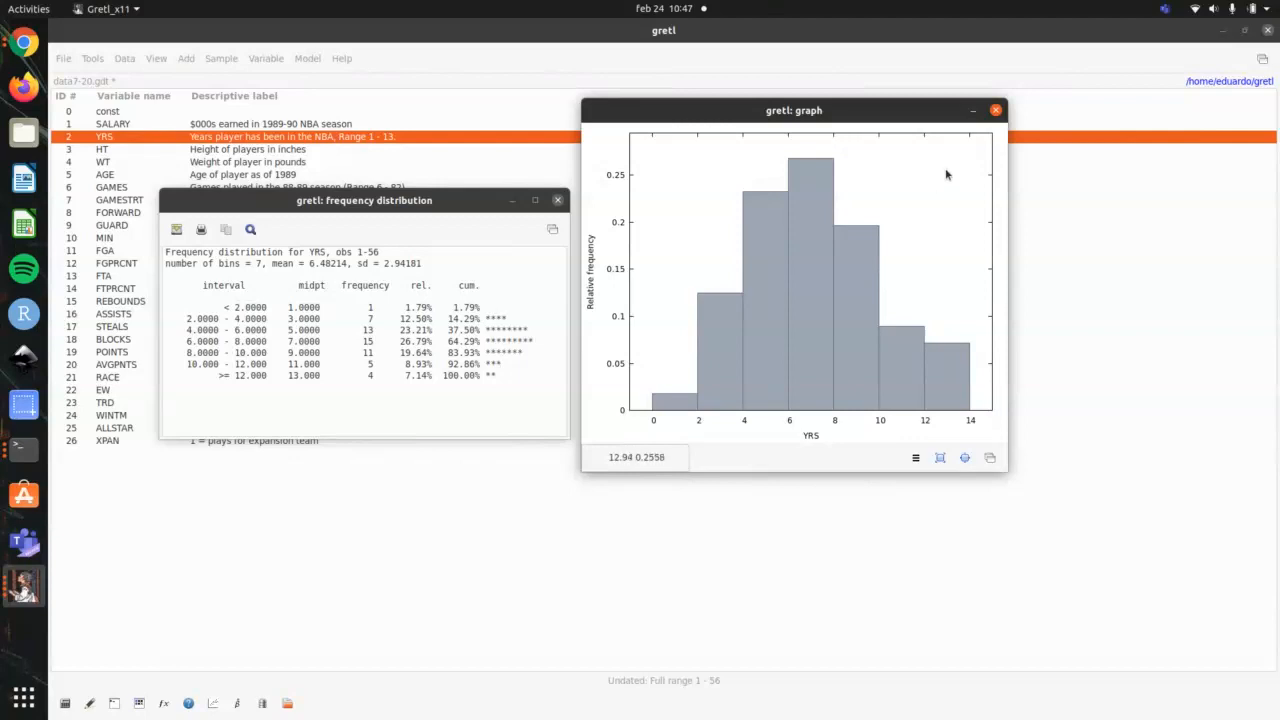
left_click(995, 110)
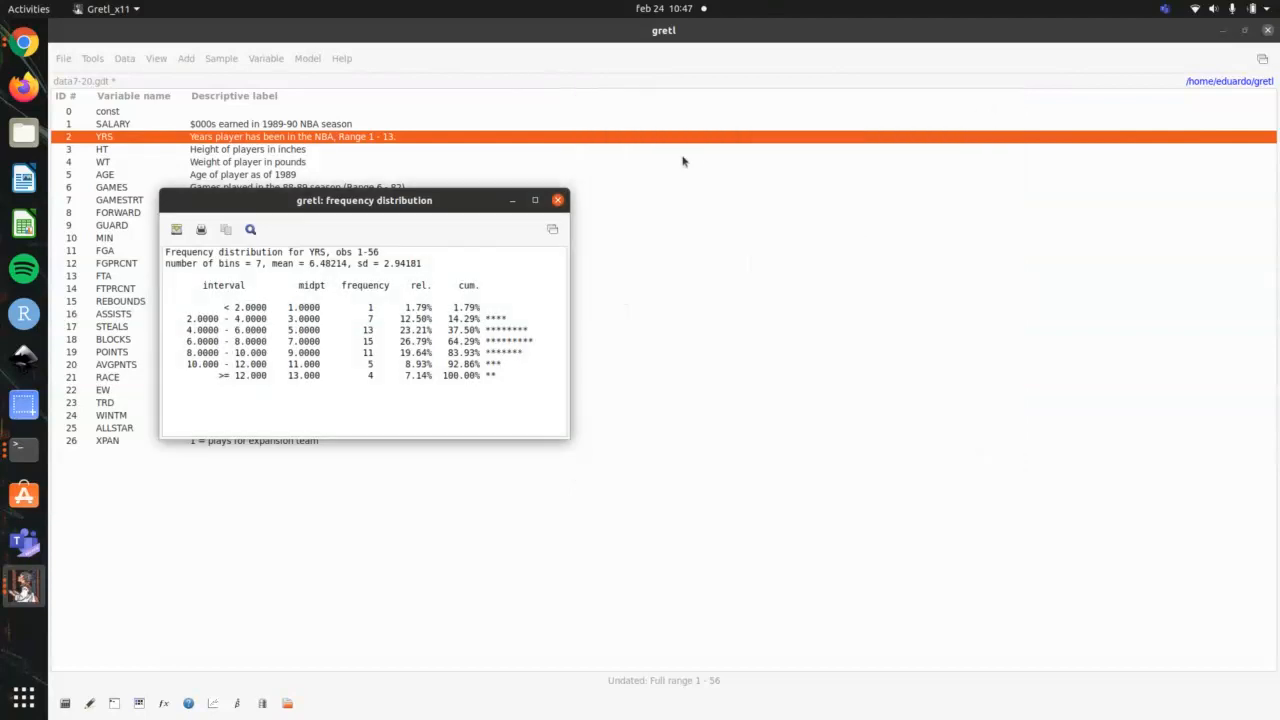
left_click(557, 200)
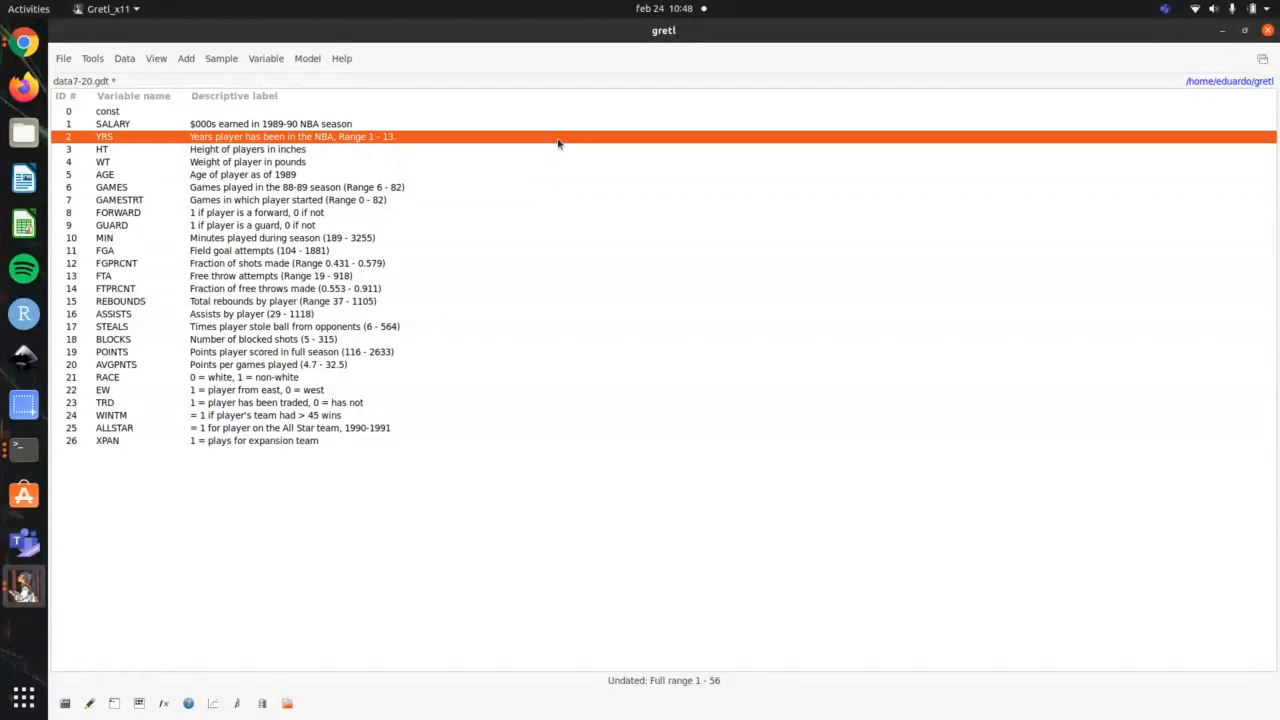
Step: Draw the estimated density plot of YRS with a Gaussian kernel and bandwidth adjustment factor 1.00, moving its graph clear of the variable list
left_click(264, 58)
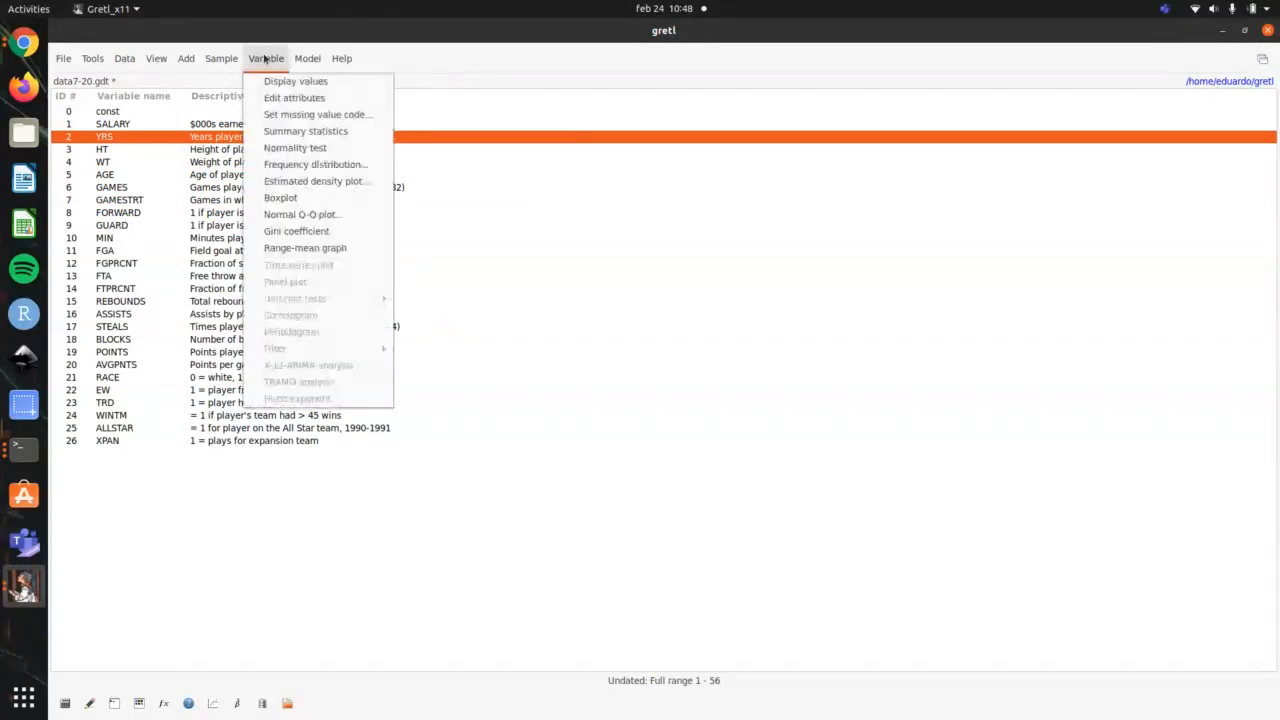
left_click(336, 183)
left_click_drag(360, 148, 705, 148)
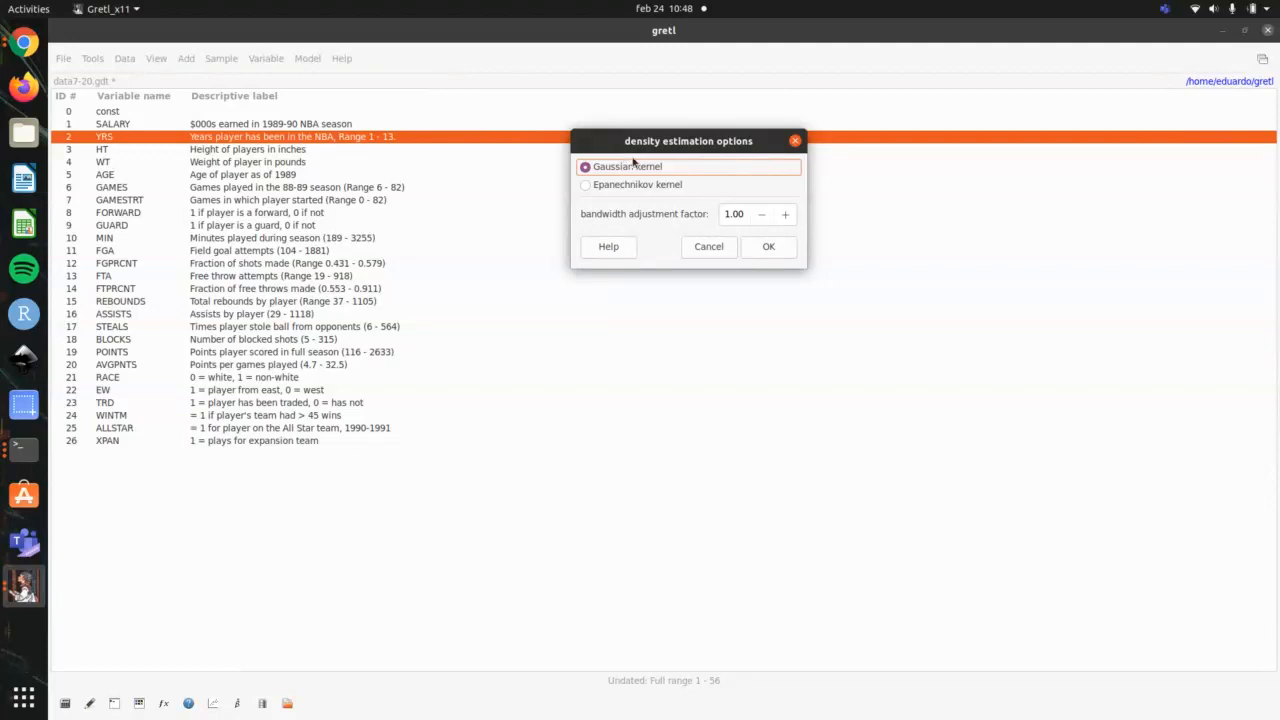
left_click(777, 250)
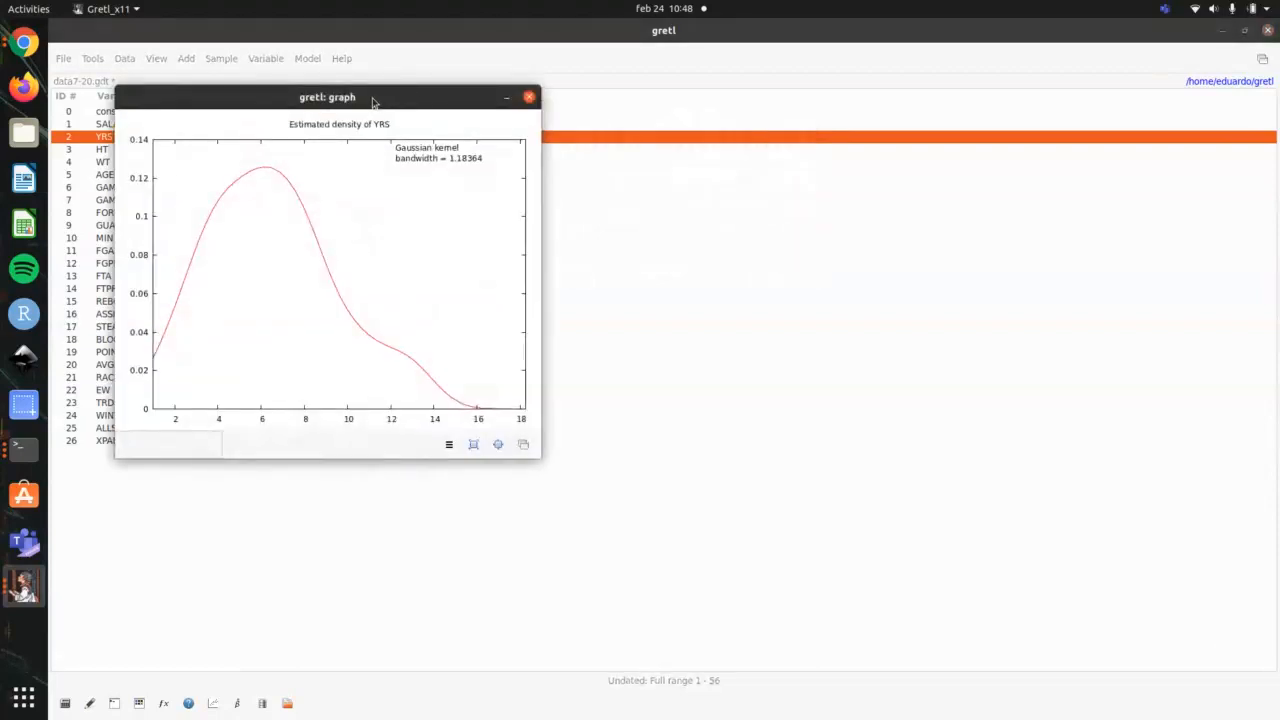
left_click_drag(371, 100, 809, 76)
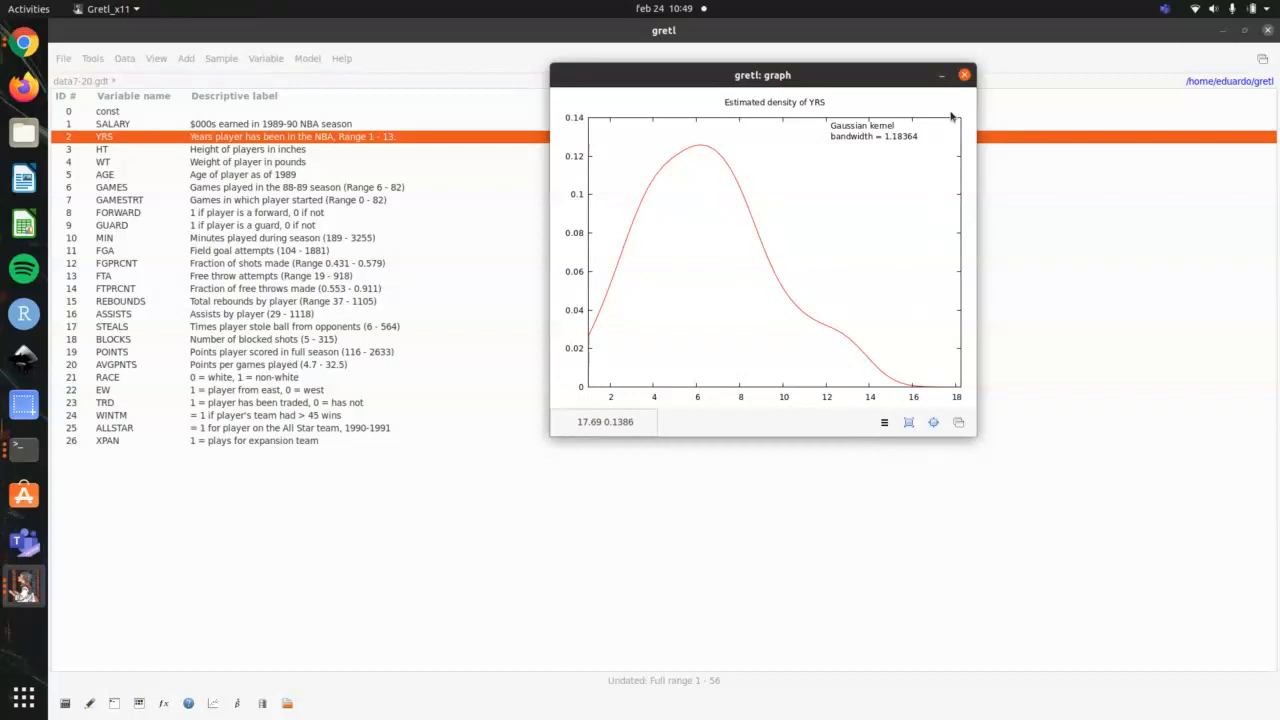
Step: Close the YRS density graph, check the terminal's outline for the following topic, and go back to gretl
left_click(964, 76)
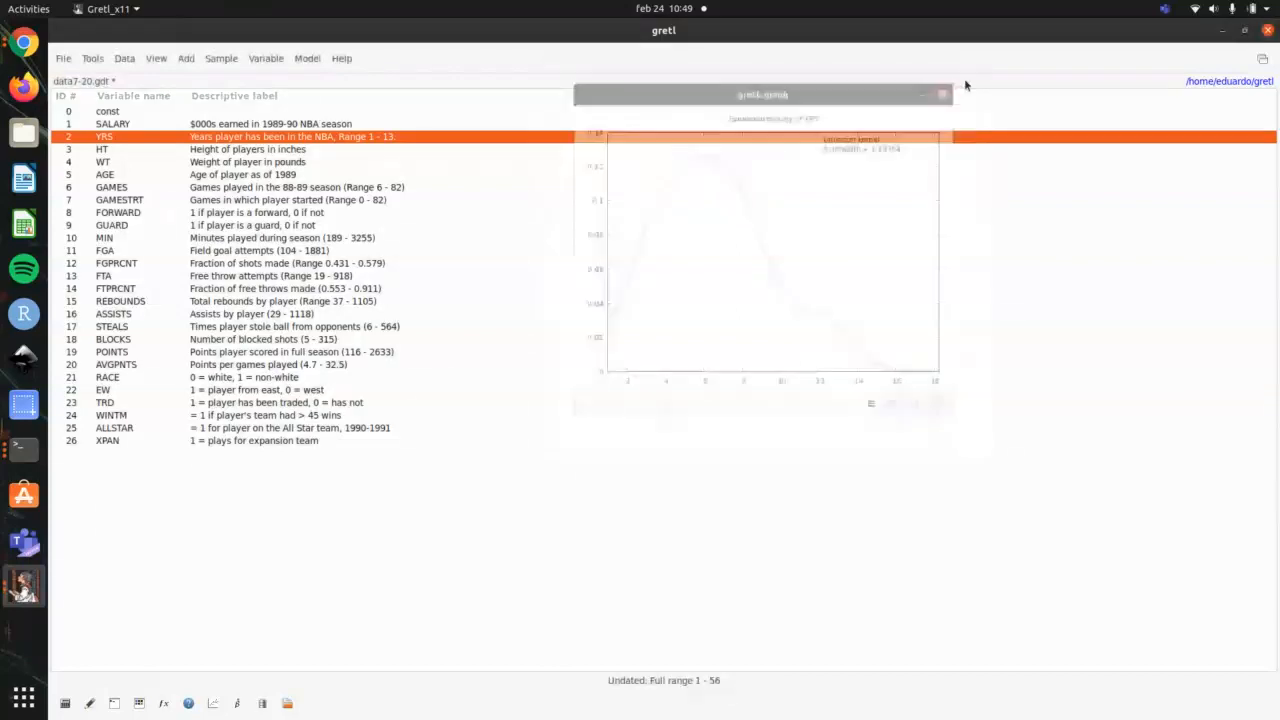
key("alt+Tab")
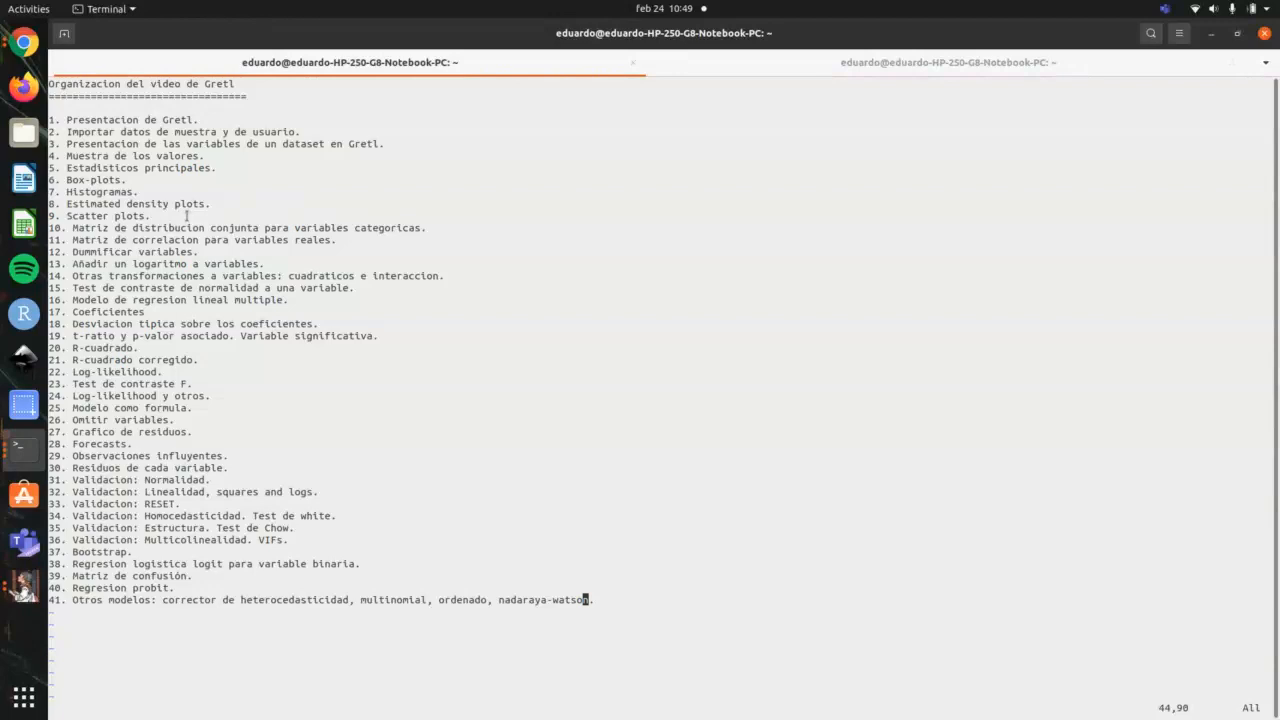
key("alt+Tab")
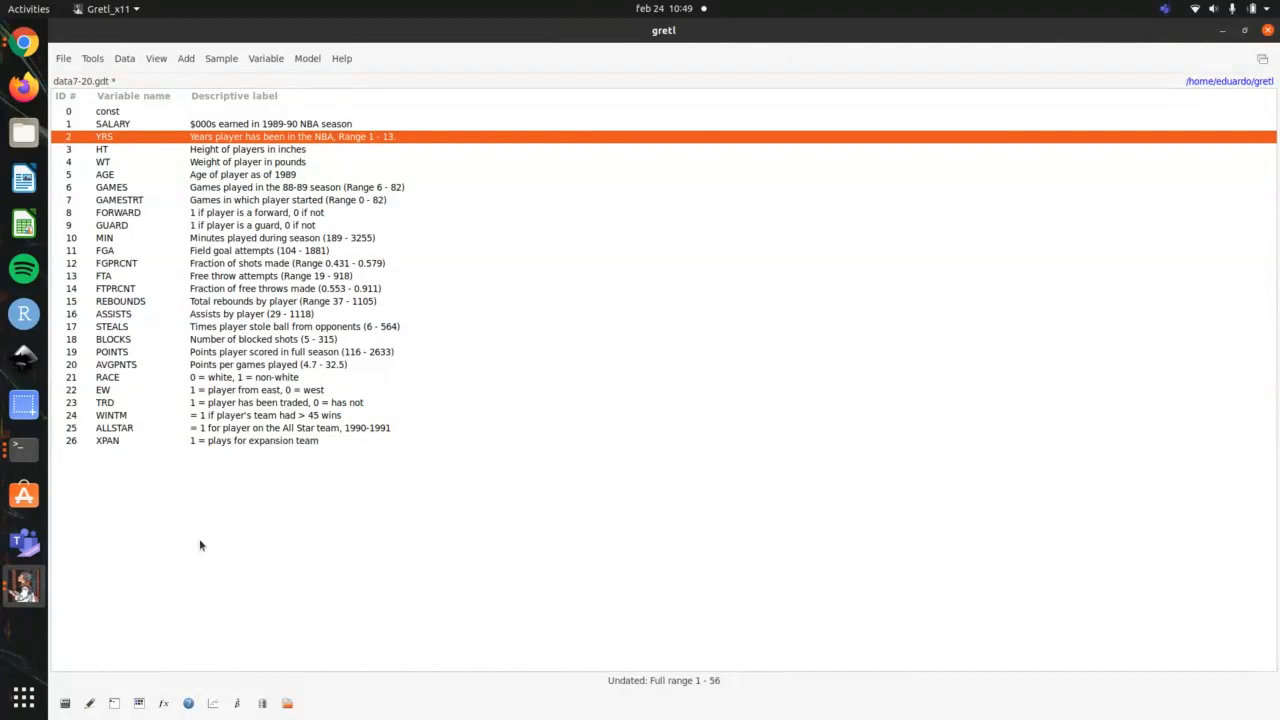
Step: Define an XY scatterplot with REBOUNDS as the X-axis variable and ASSISTS as the Y-axis variable
left_click(215, 703)
left_click_drag(281, 93, 677, 124)
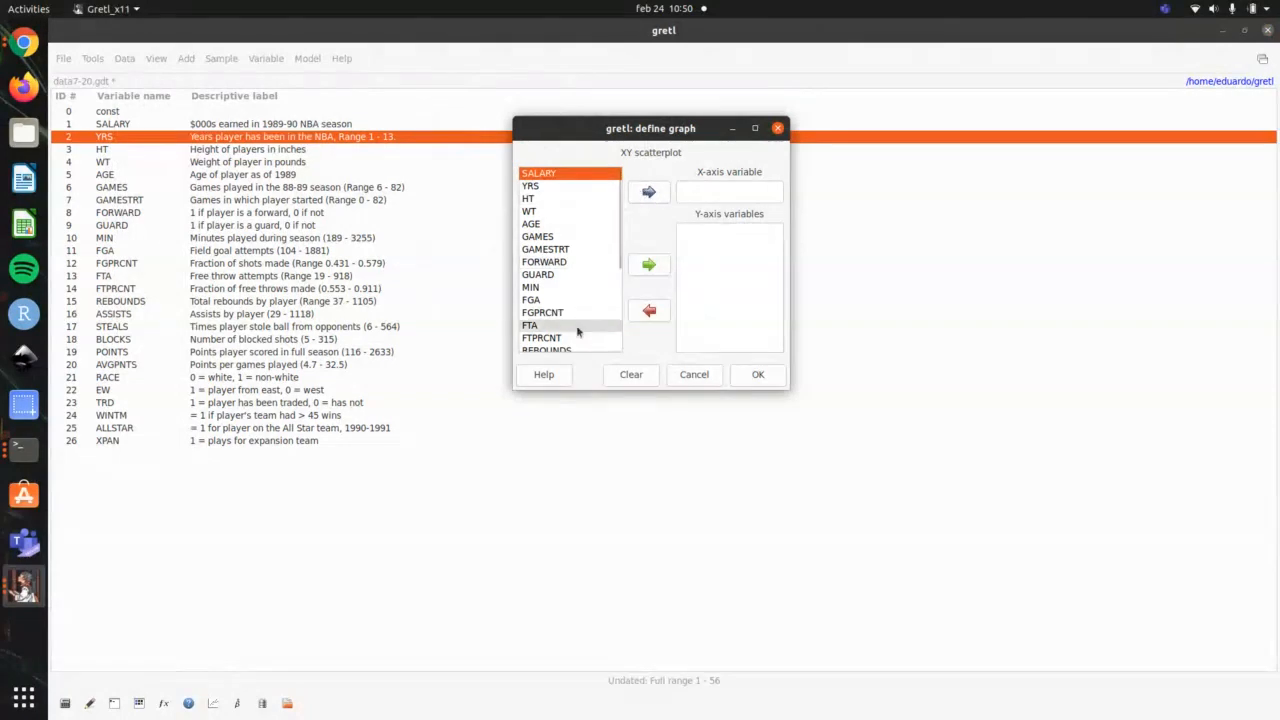
scroll(577, 325, "down", 3)
left_click(581, 256)
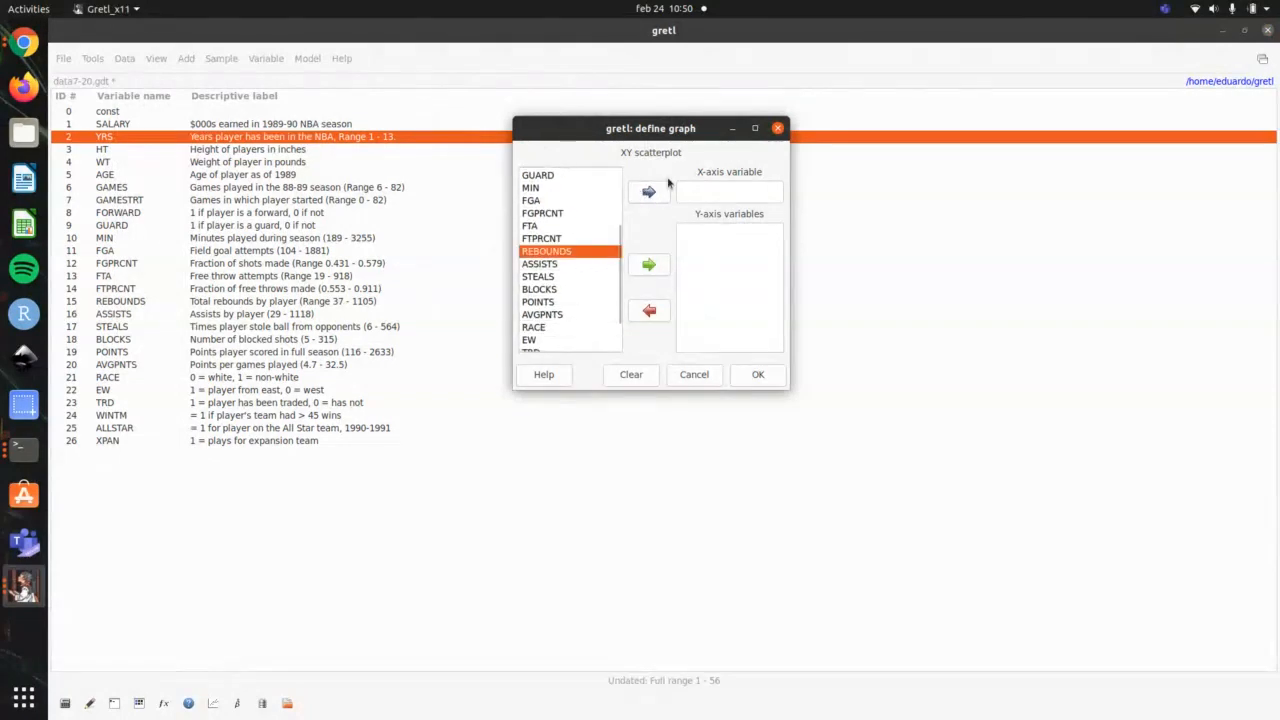
left_click(649, 192)
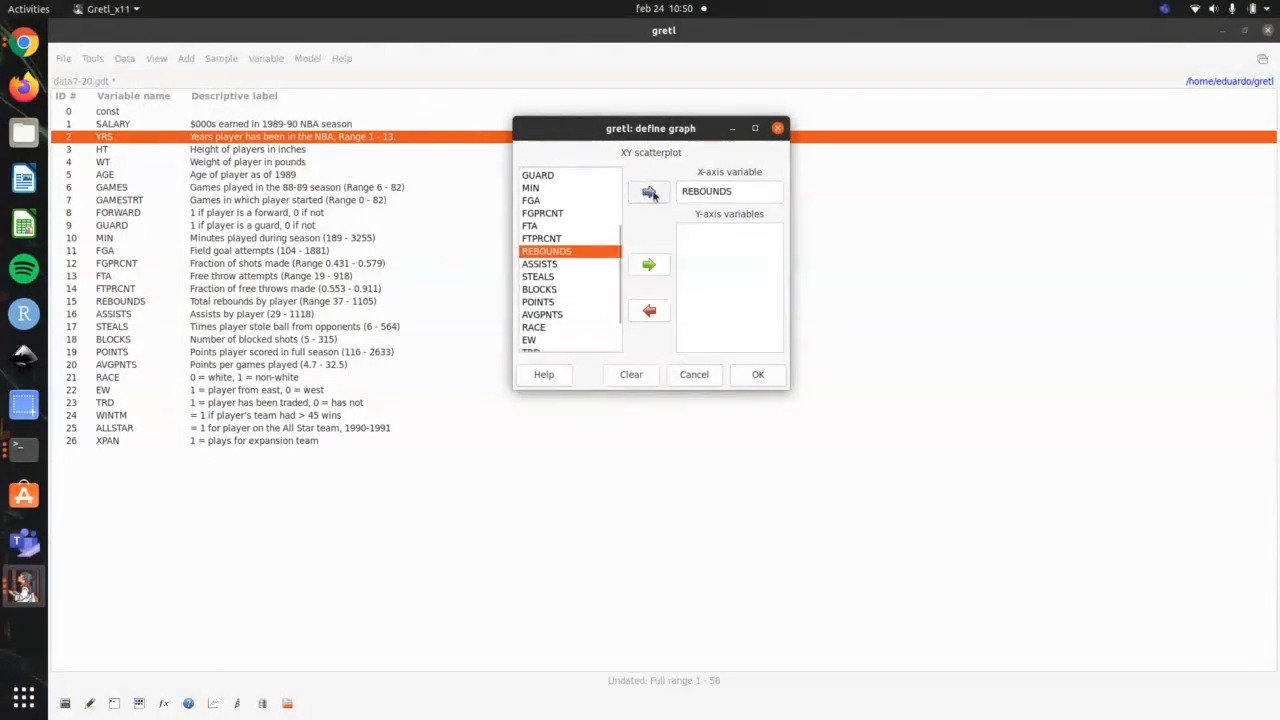
left_click(587, 264)
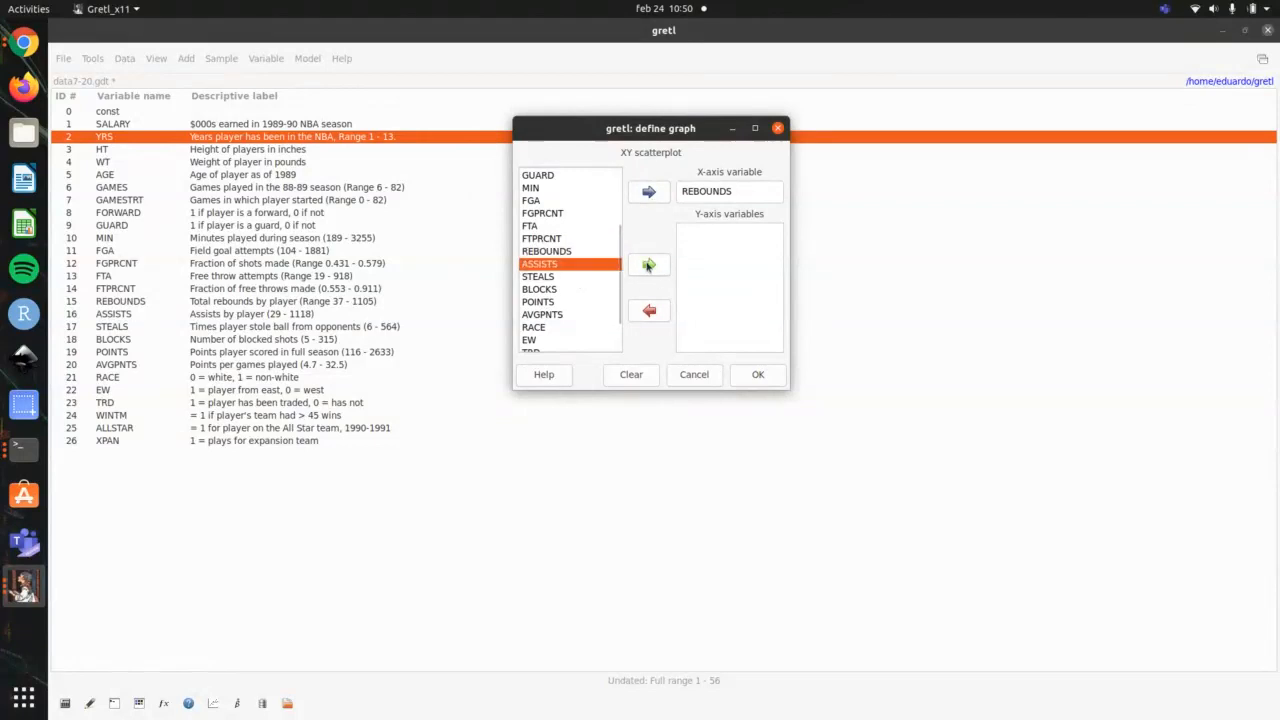
left_click(647, 265)
Step: Add STEALS to the scatterplot's Y-axis variables and remove it again
left_click(586, 276)
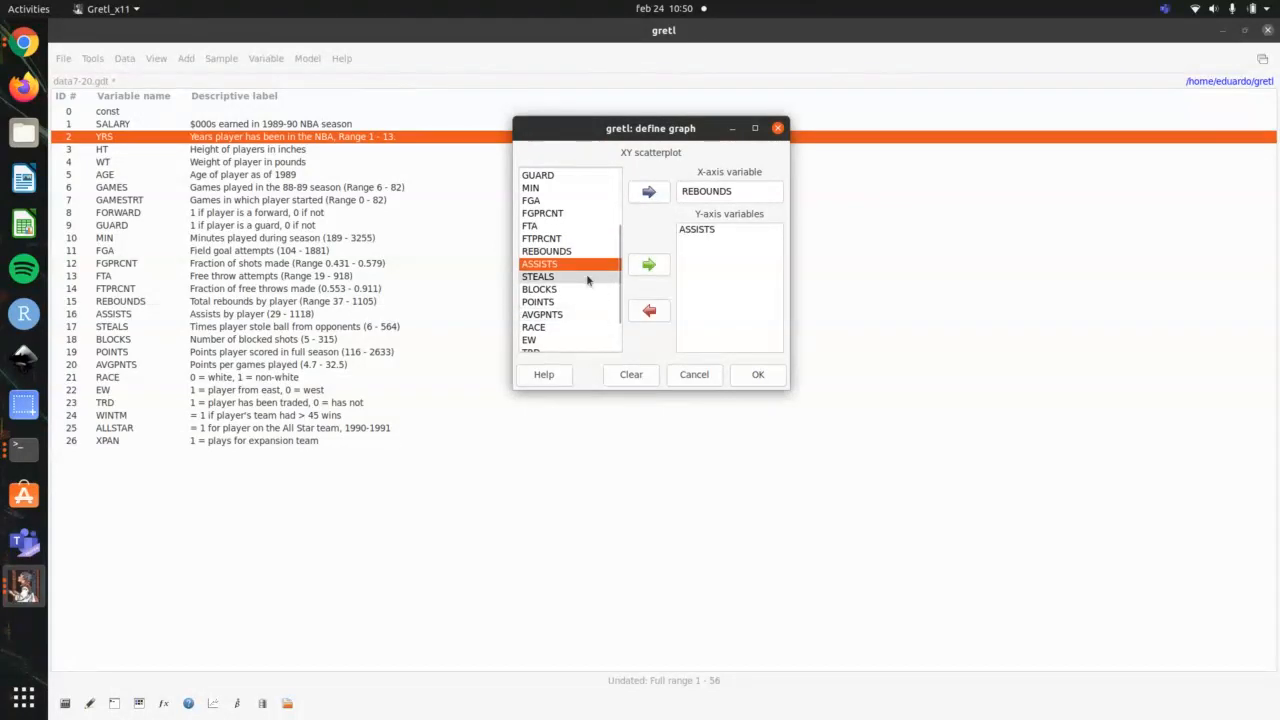
left_click(648, 265)
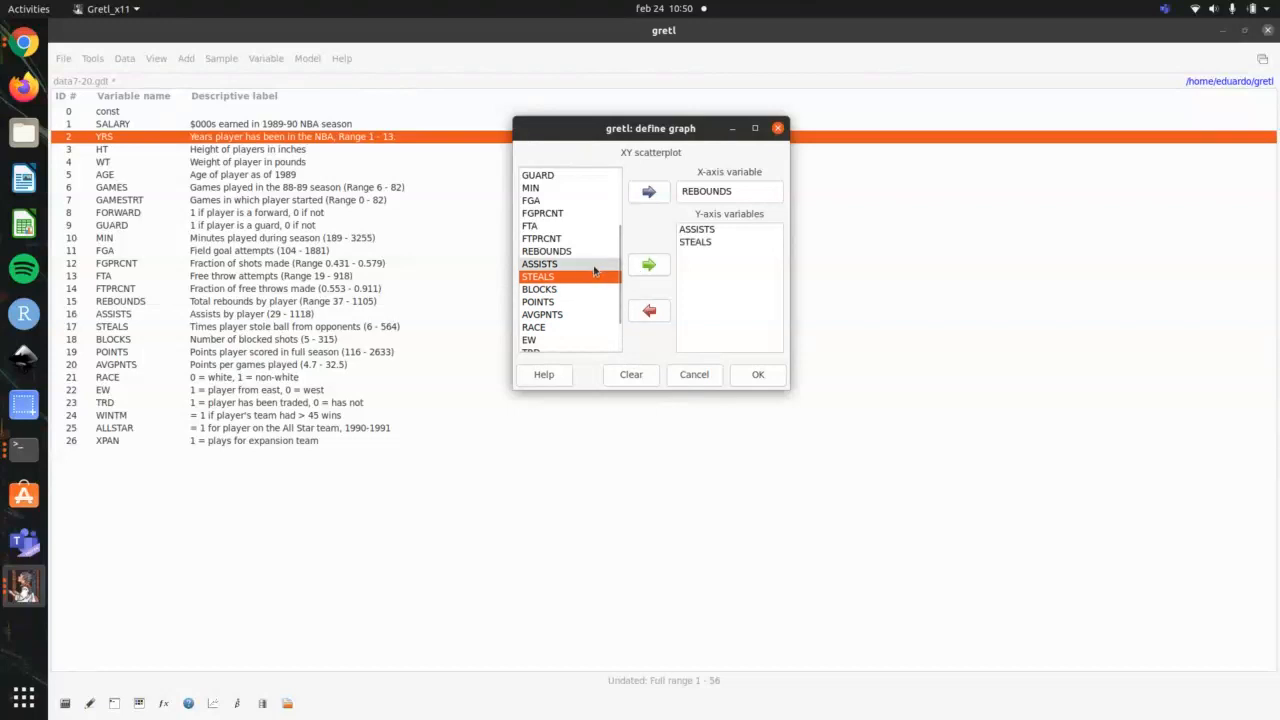
left_click(695, 242)
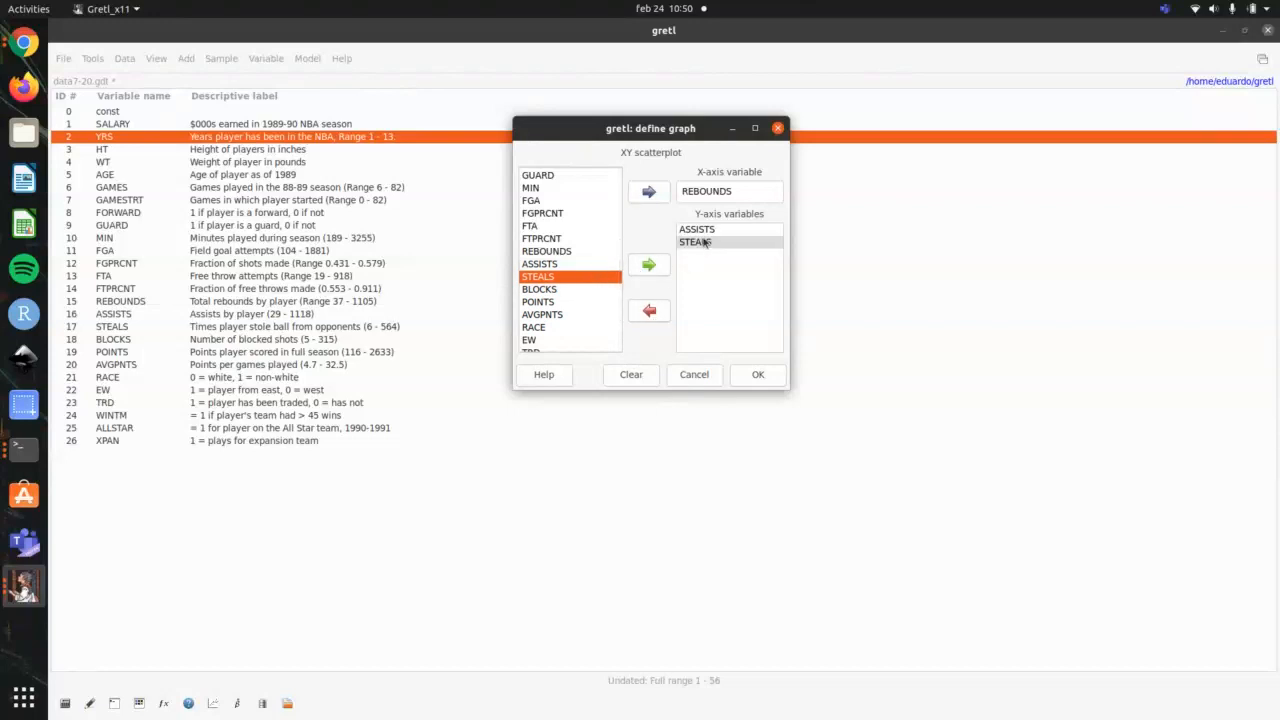
left_click(650, 312)
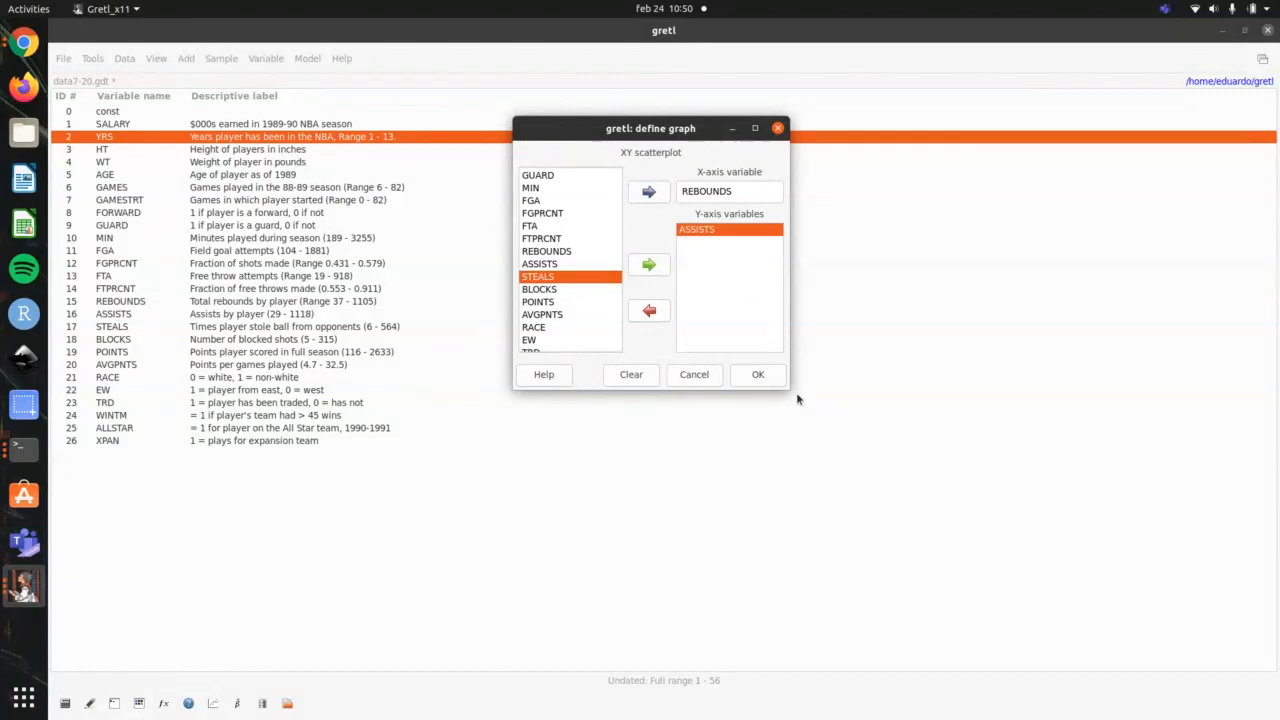
Step: Draw the scatterplot of ASSISTS against REBOUNDS, move its window clear of the variable list, and close it after viewing
left_click(757, 374)
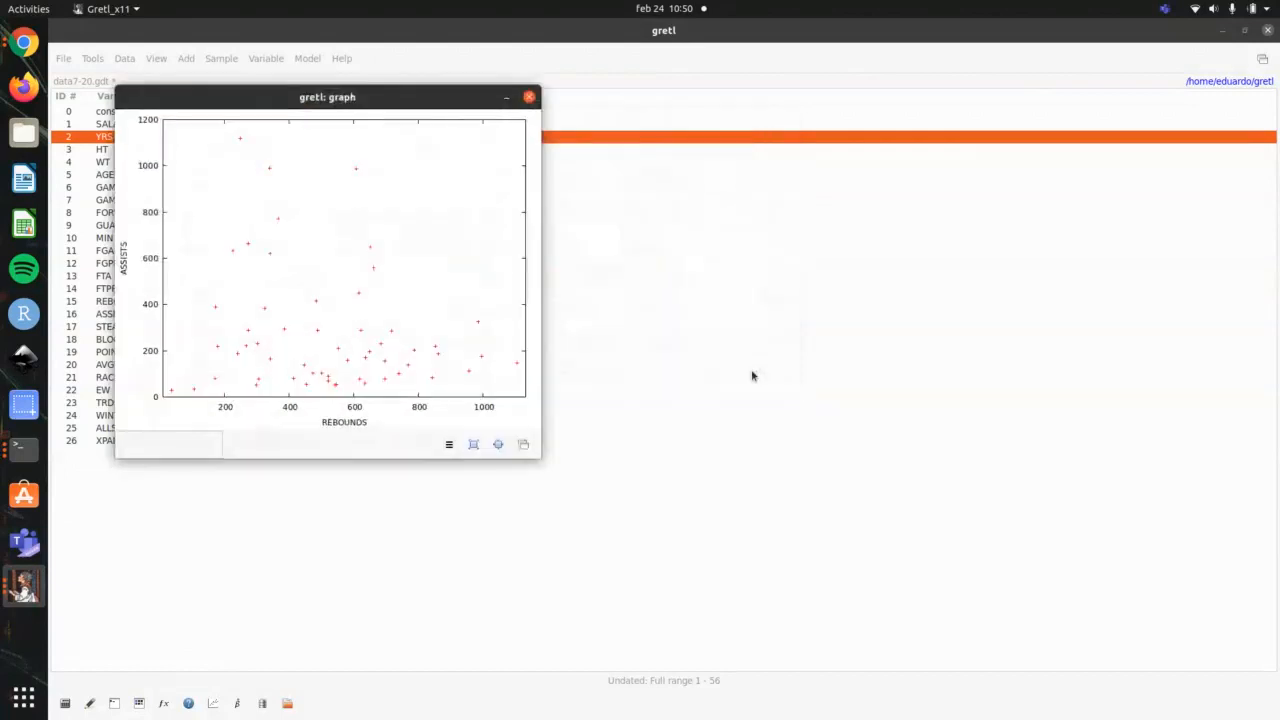
left_click_drag(409, 95, 829, 120)
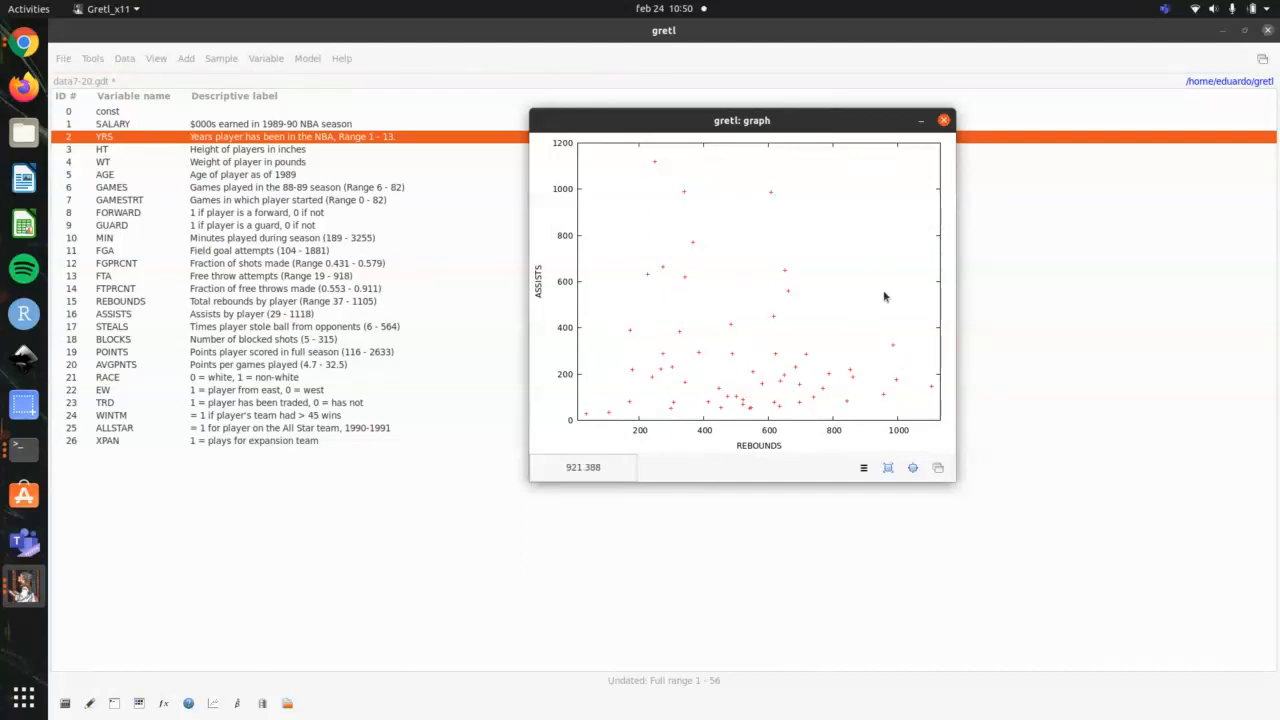
left_click(943, 121)
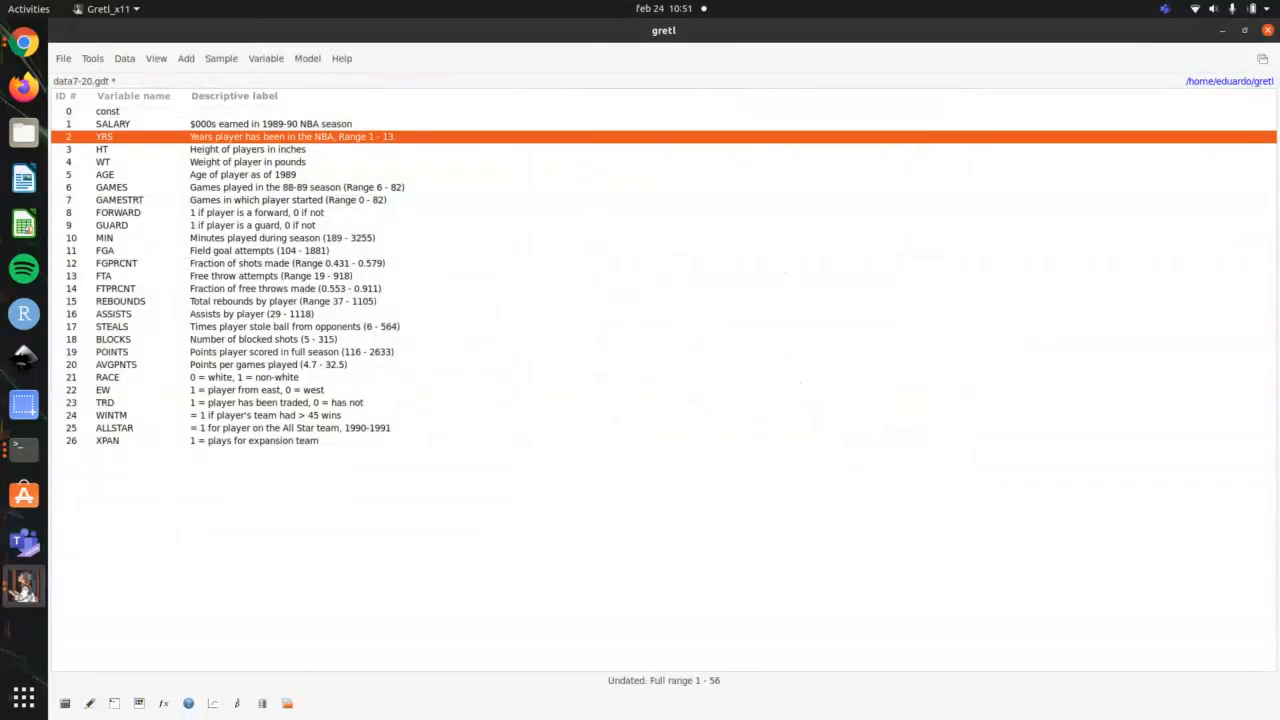
Step: Define an XY scatterplot with SALARY as the X-axis variable and REBOUNDS and STEALS as Y-axis variables
left_click(214, 703)
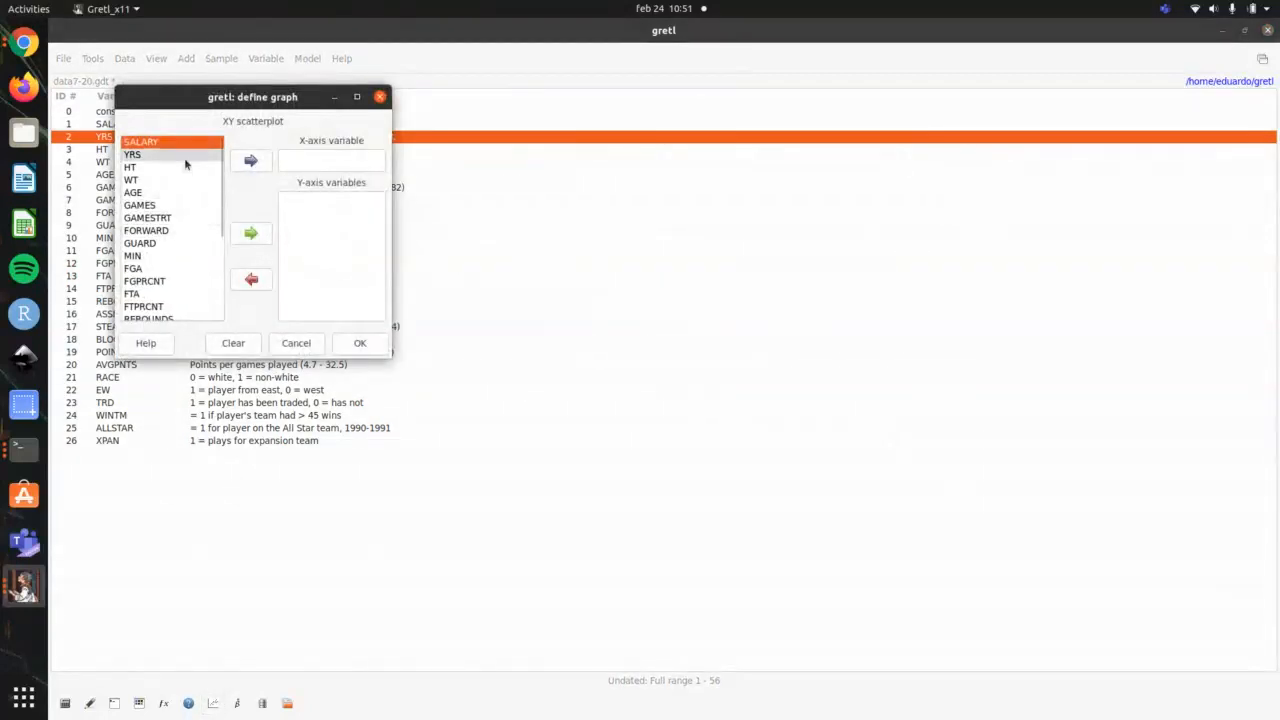
left_click(250, 160)
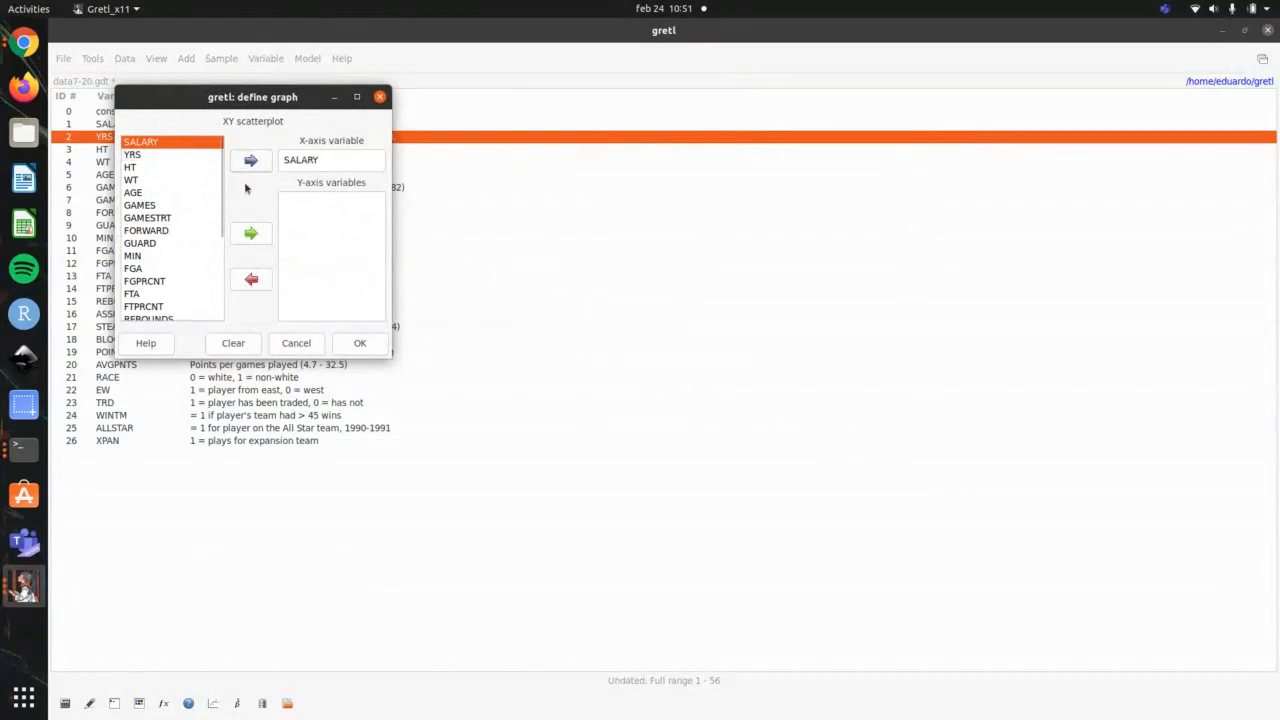
scroll(166, 243, "down", 3)
left_click(170, 227)
left_click(250, 233)
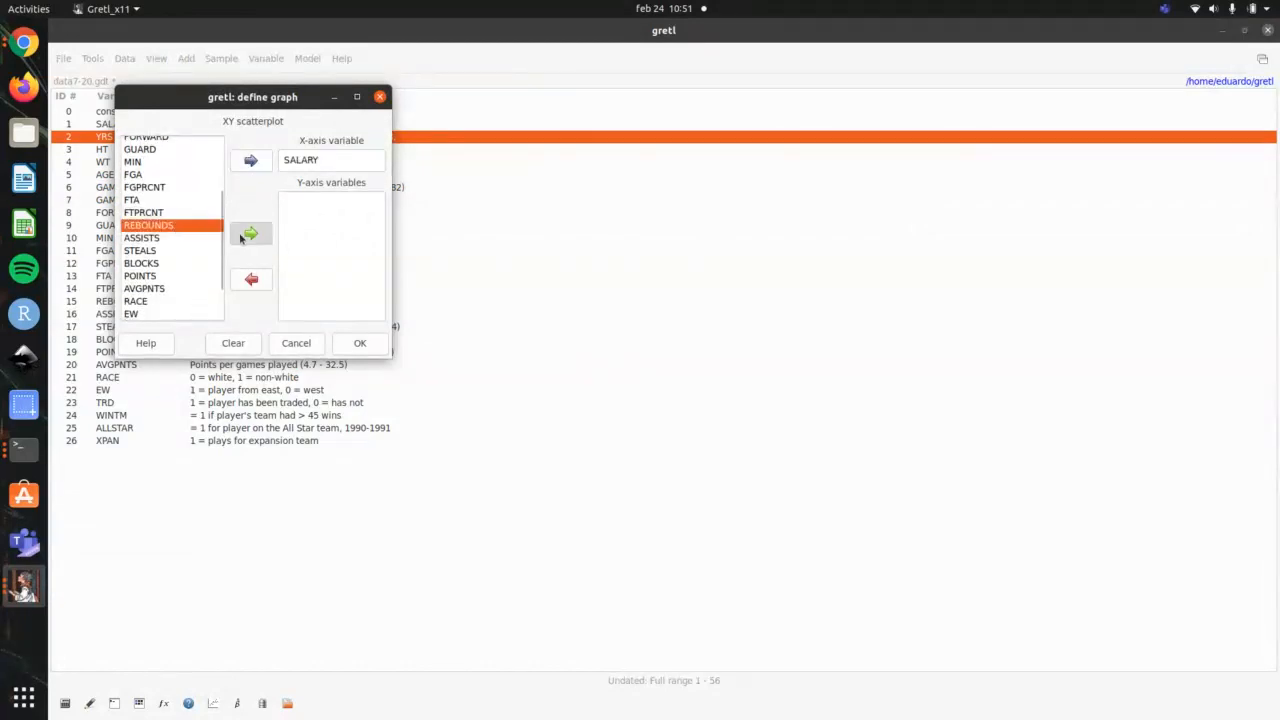
left_click(246, 235)
Step: Add ASSISTS and BLOCKS to the Y-axis variables and draw the scatterplot, placing its window clear of the variable list
left_click(180, 242)
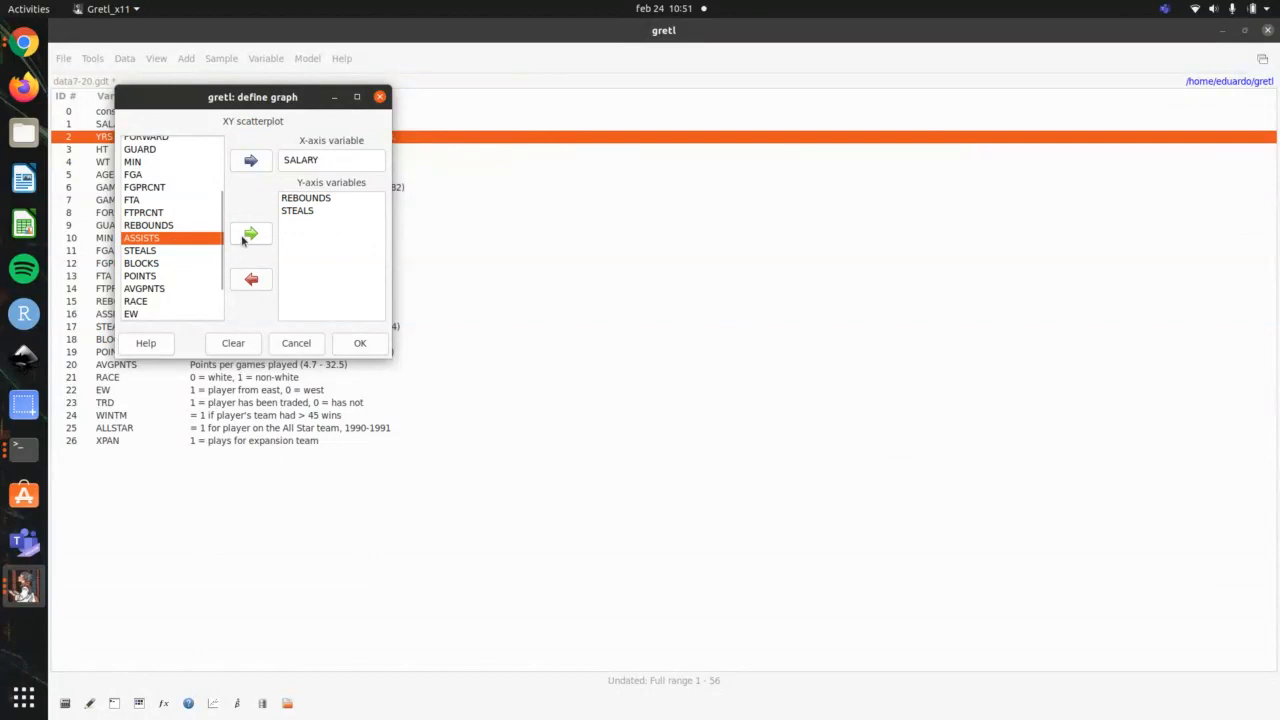
left_click(248, 237)
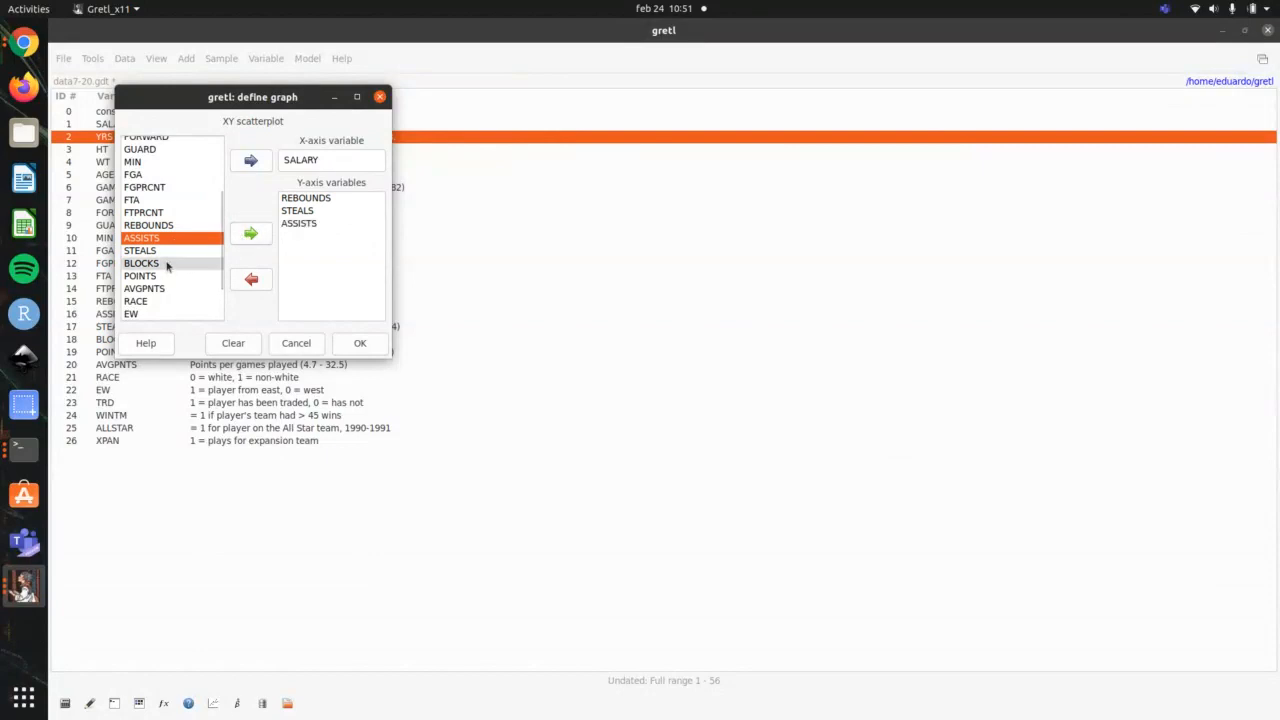
left_click(170, 263)
left_click(250, 233)
left_click(374, 345)
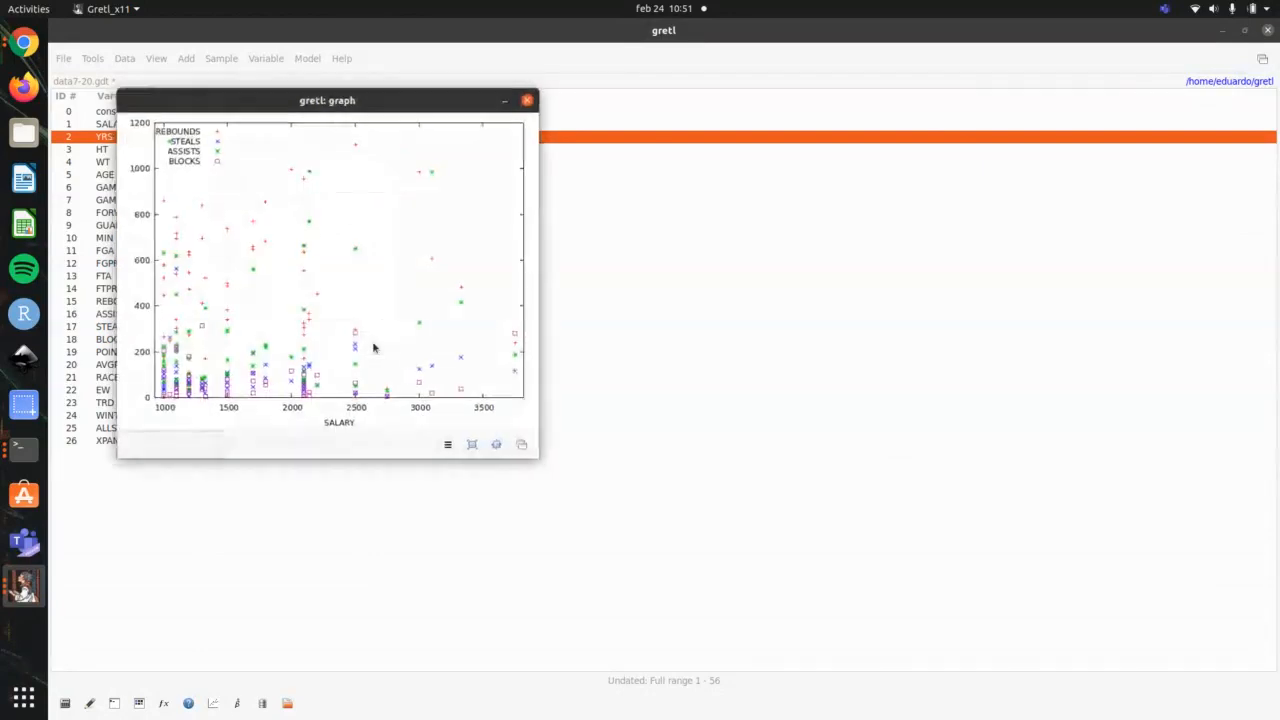
left_click_drag(391, 97, 742, 139)
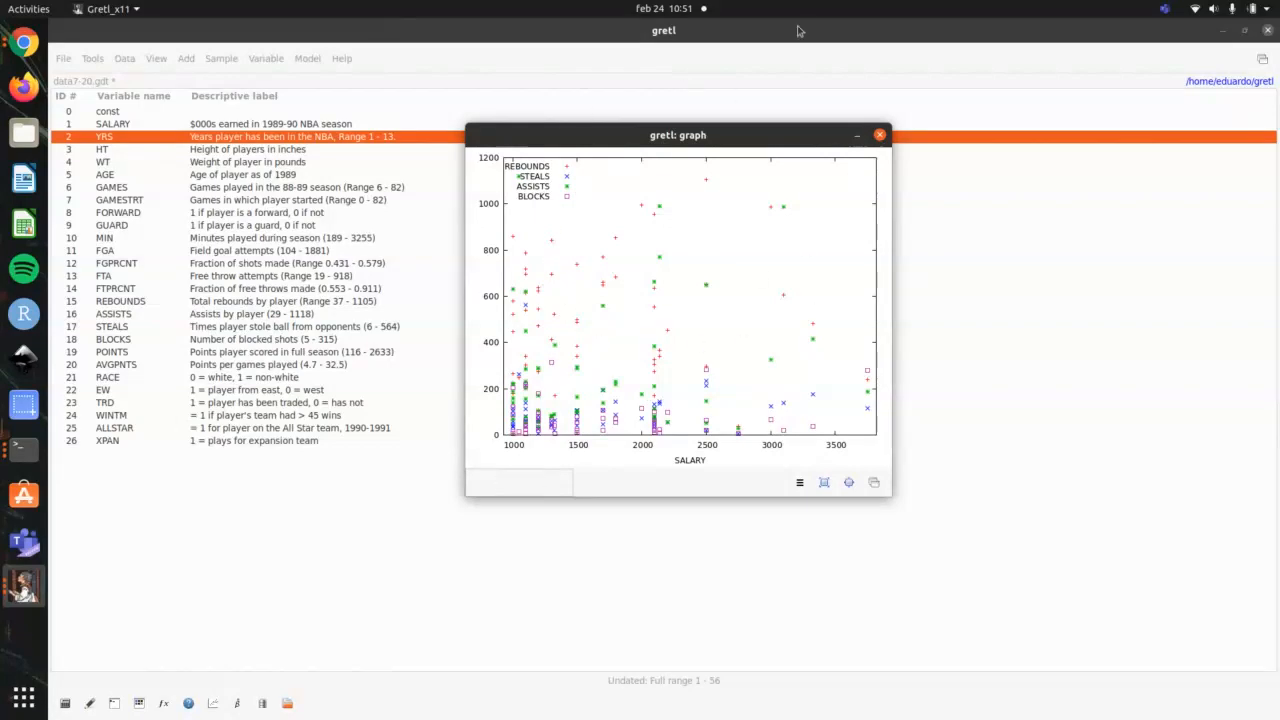
Step: Close the SALARY scatterplot, check the terminal's outline for the following topic, and go back to gretl
left_click(879, 136)
key("alt+Tab")
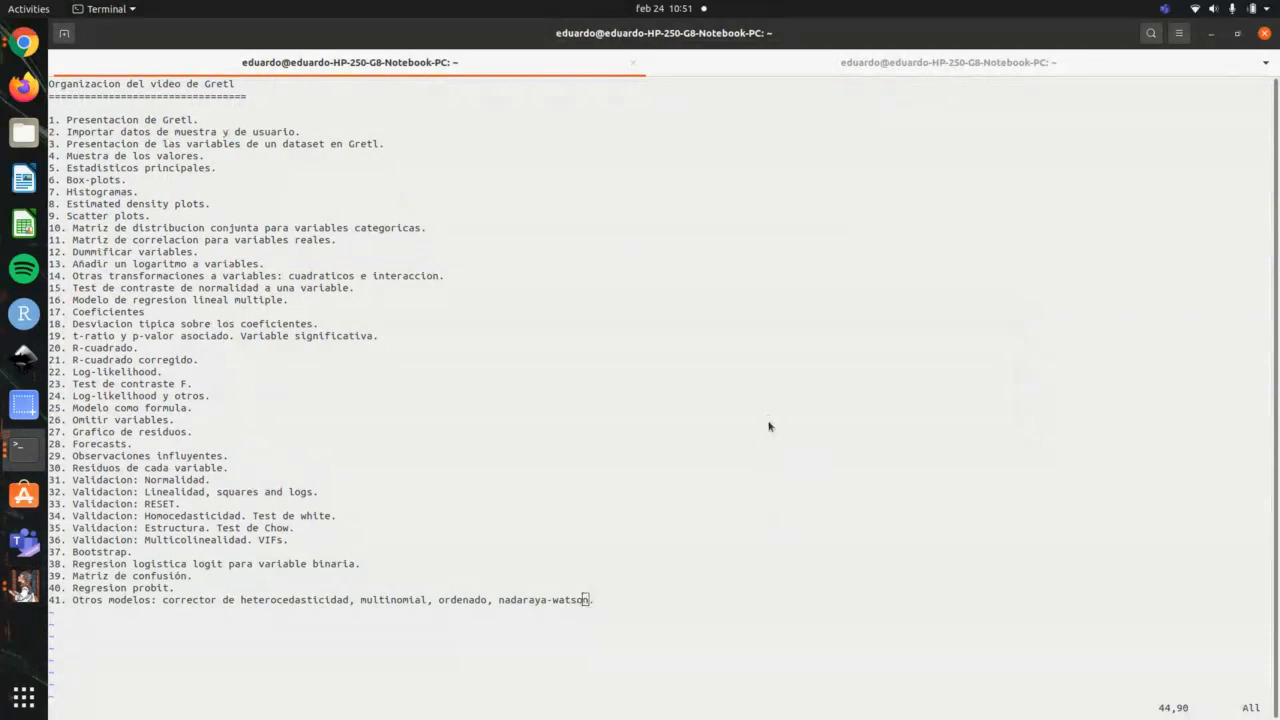
key("alt+Tab")
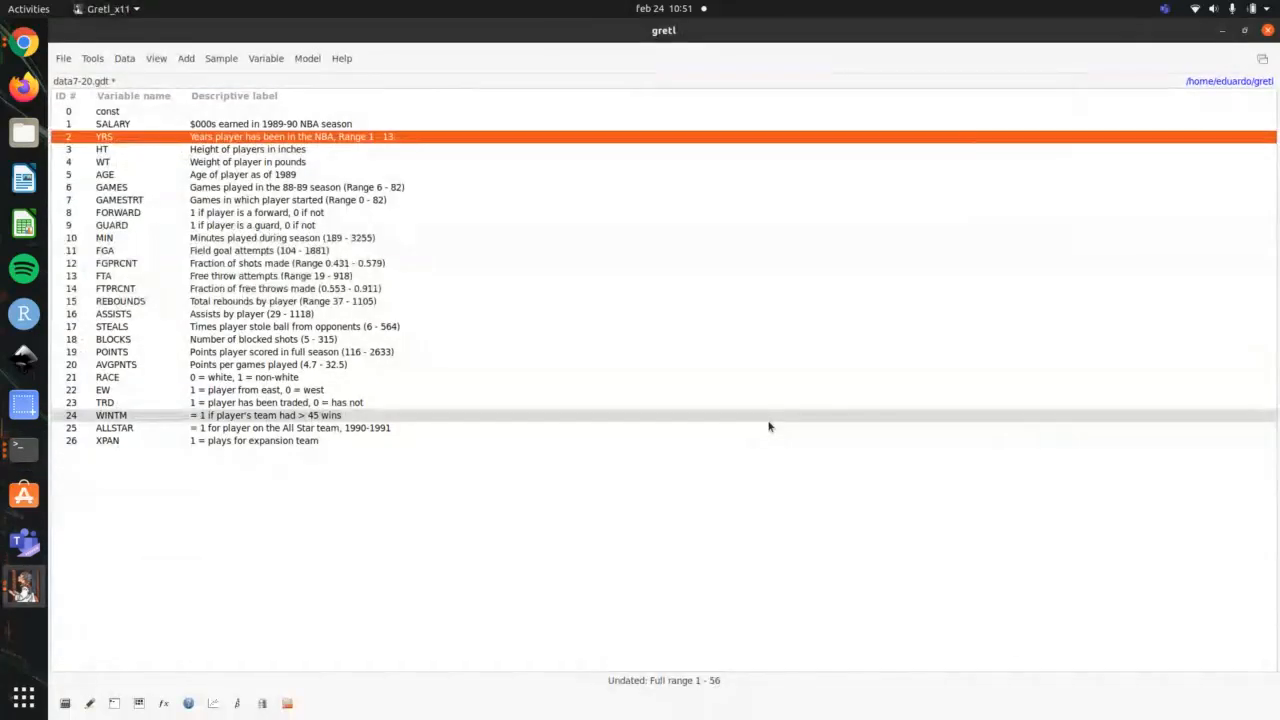
Step: Create a cross tabulation of FORWARD against EW with plain numerical values
left_click(257, 60)
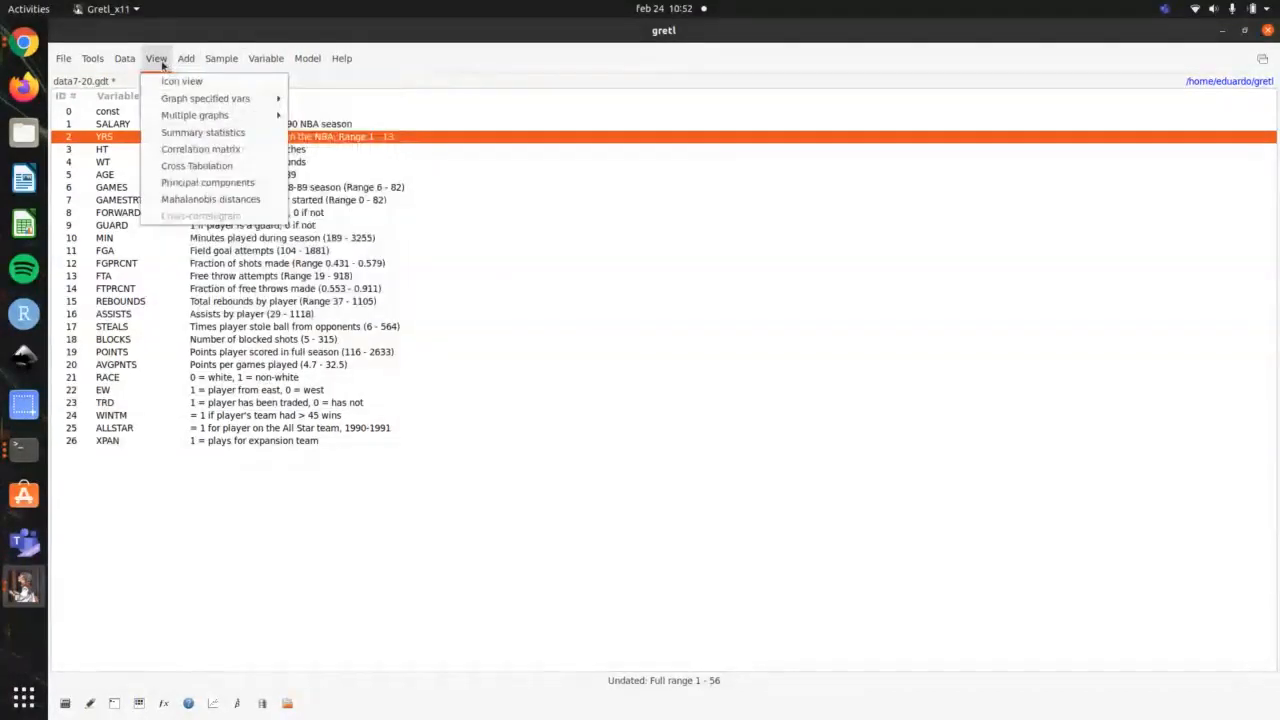
left_click(232, 167)
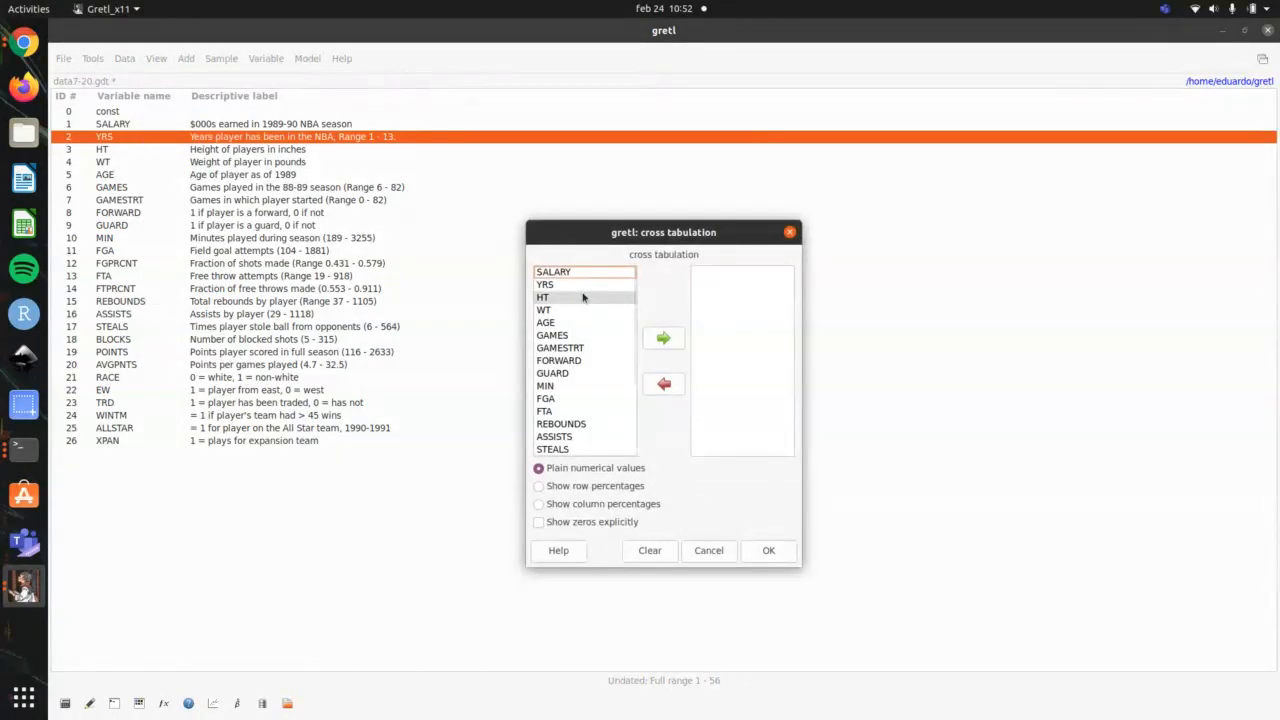
left_click(600, 361)
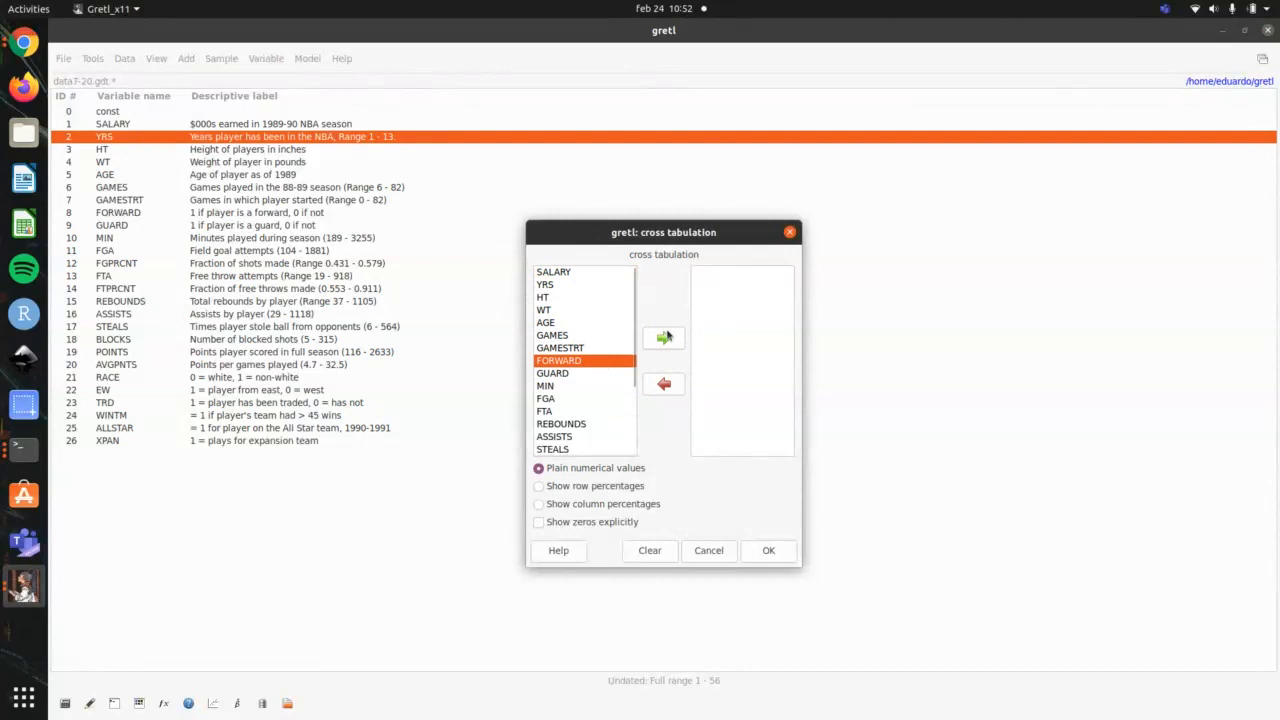
left_click(663, 339)
scroll(563, 390, "down", 4)
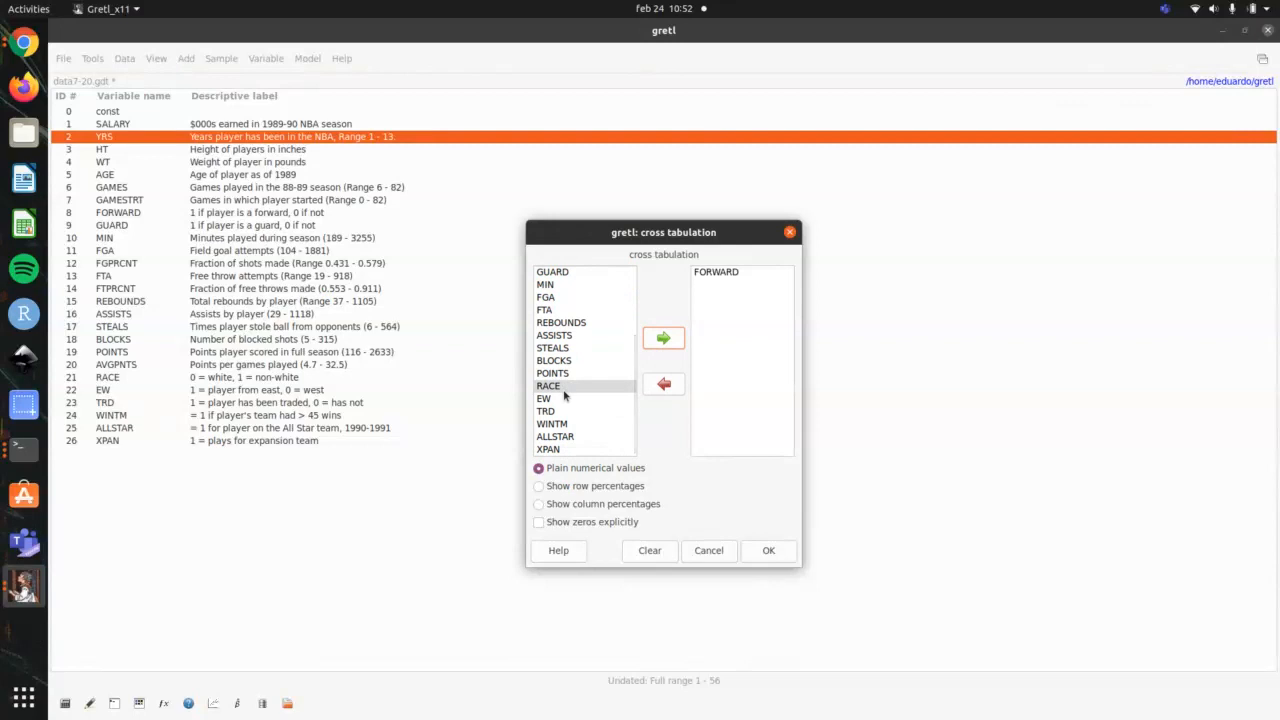
left_click(565, 398)
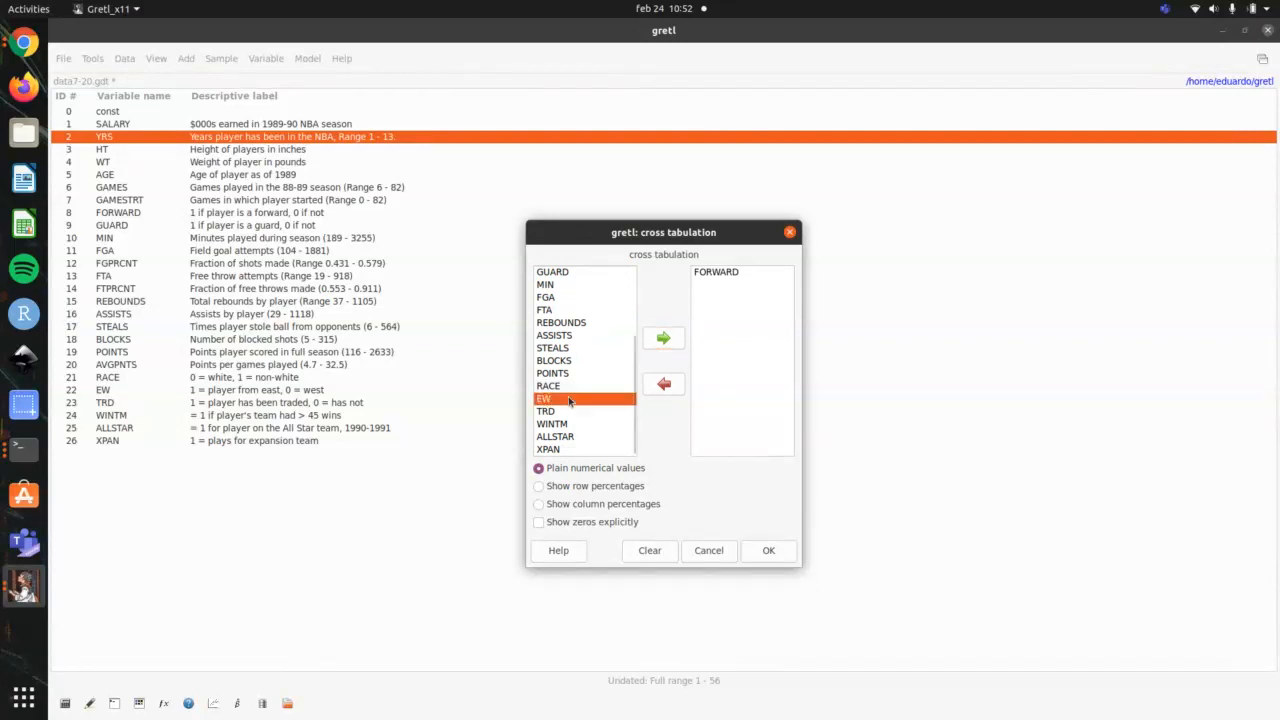
left_click(663, 340)
left_click(768, 551)
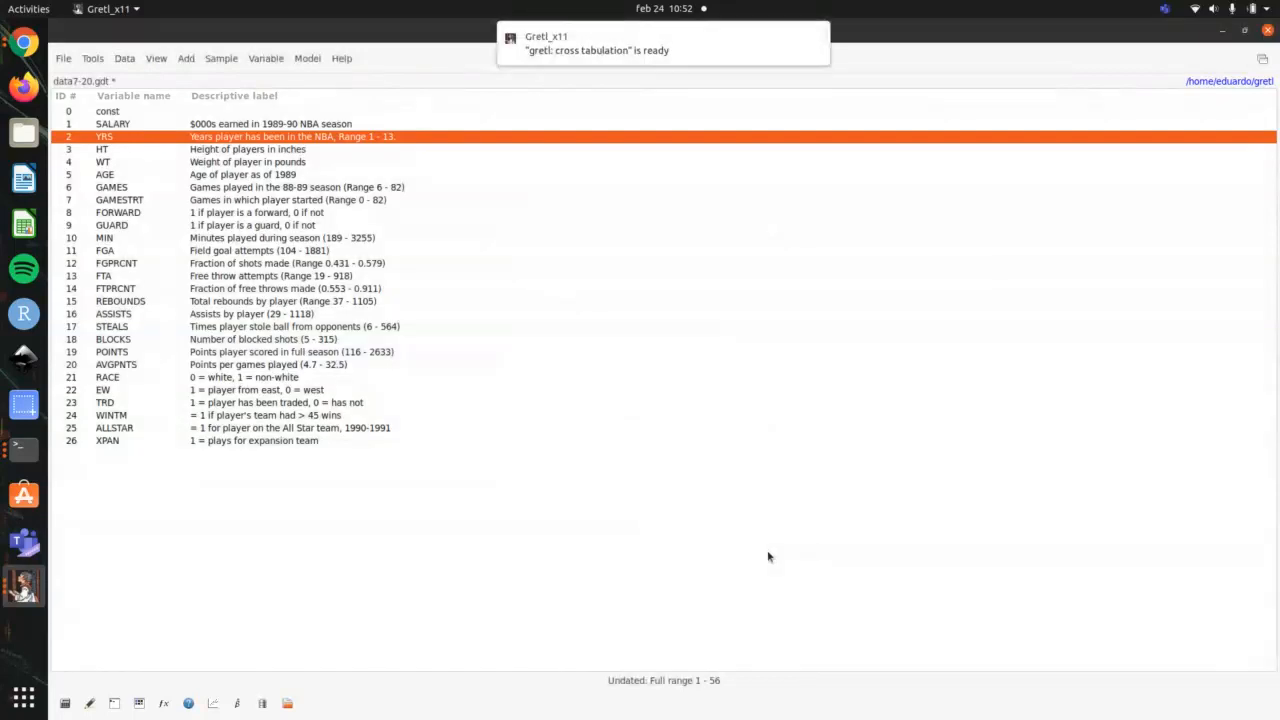
Step: Bring the FORWARD by EW cross tabulation to the front, maximize it to examine the counts and tests, and close it
key("alt+Tab")
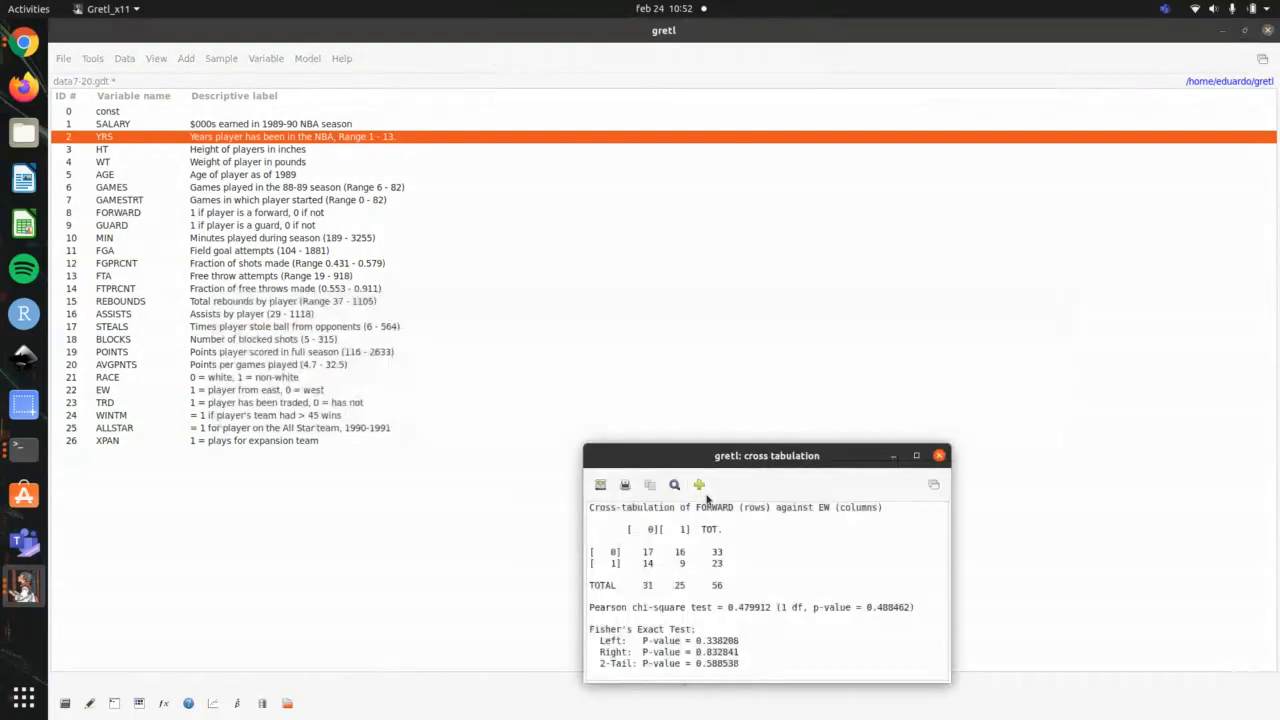
left_click_drag(808, 467, 706, 243)
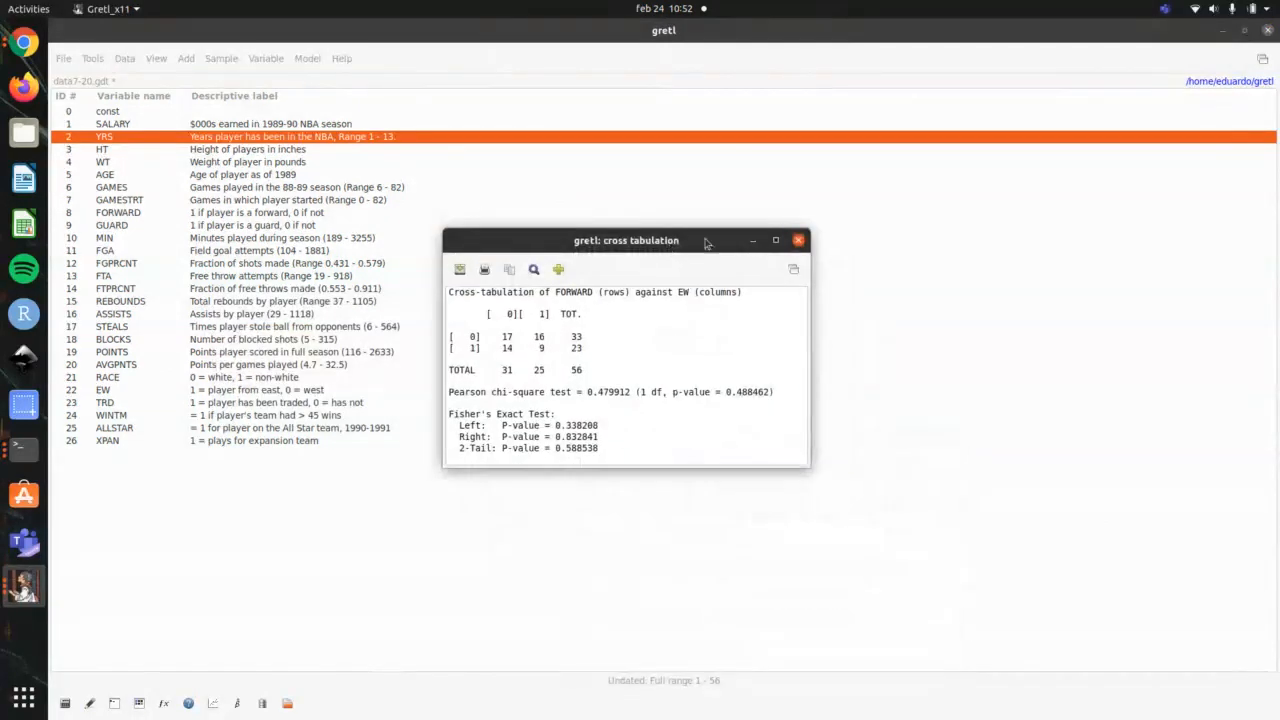
double_click(775, 240)
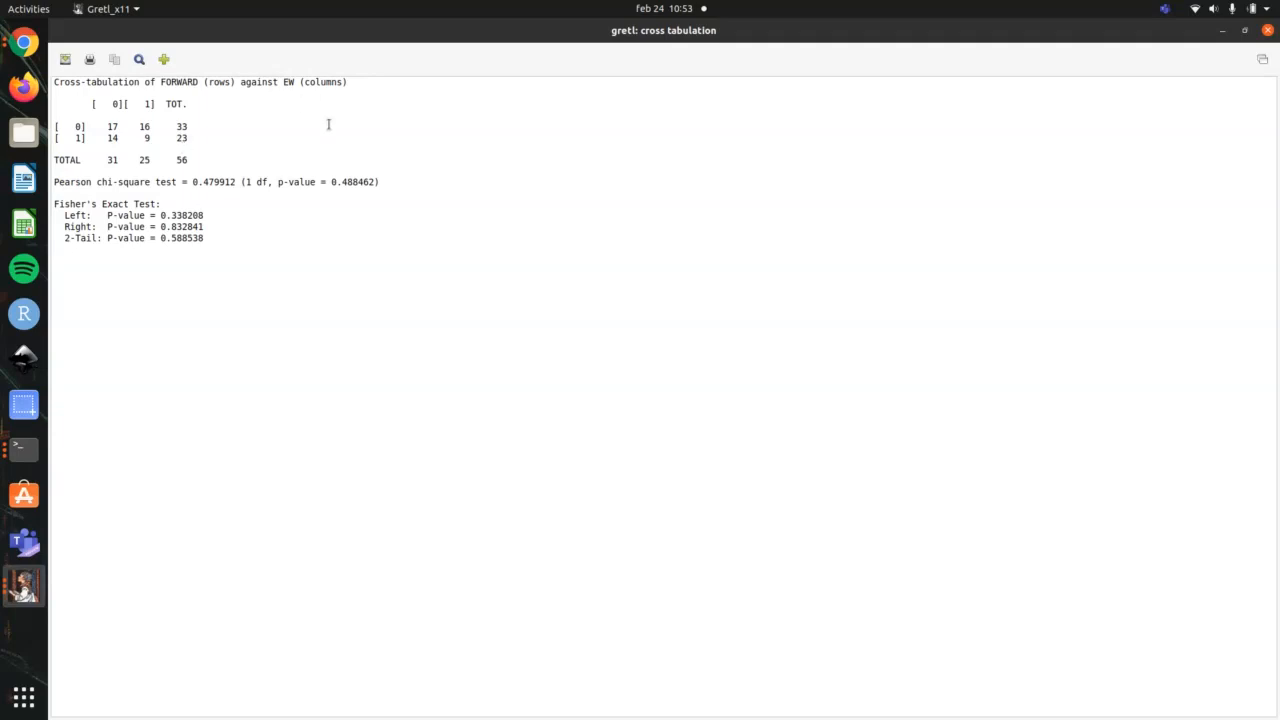
left_click(1268, 30)
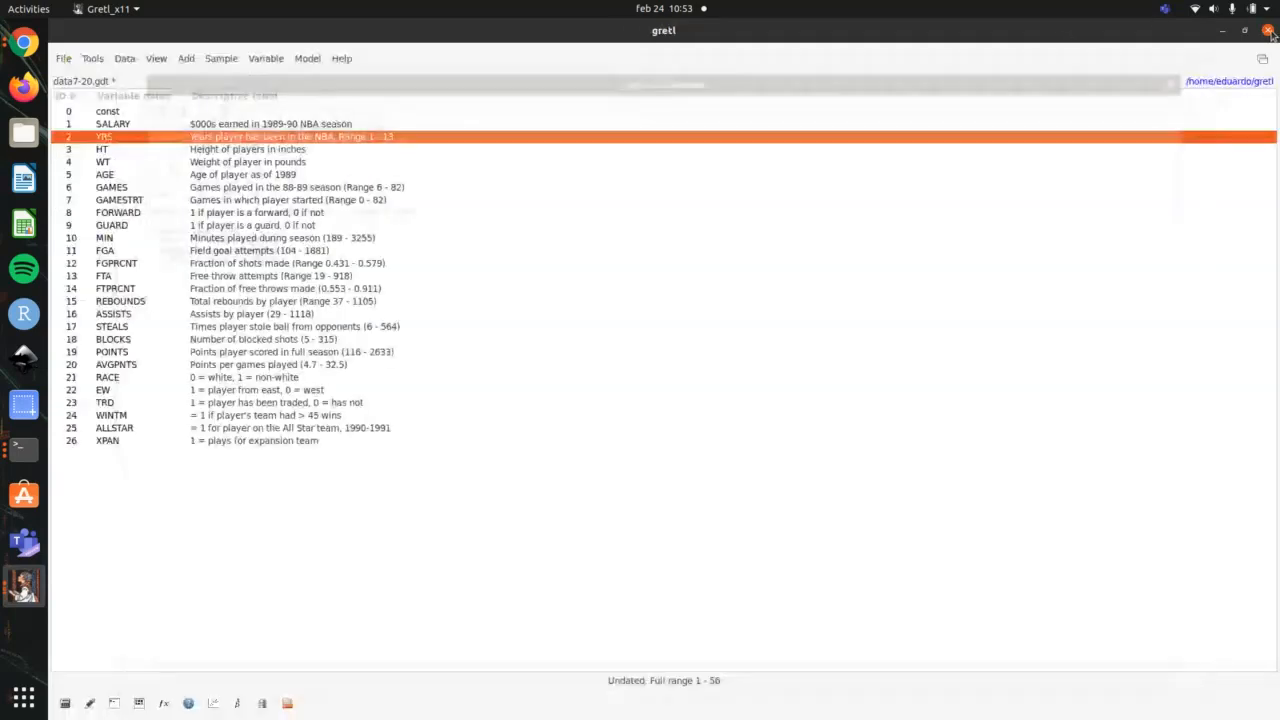
Step: Create a cross tabulation of FORWARD against EW showing row percentages and maximize its result window
left_click(158, 58)
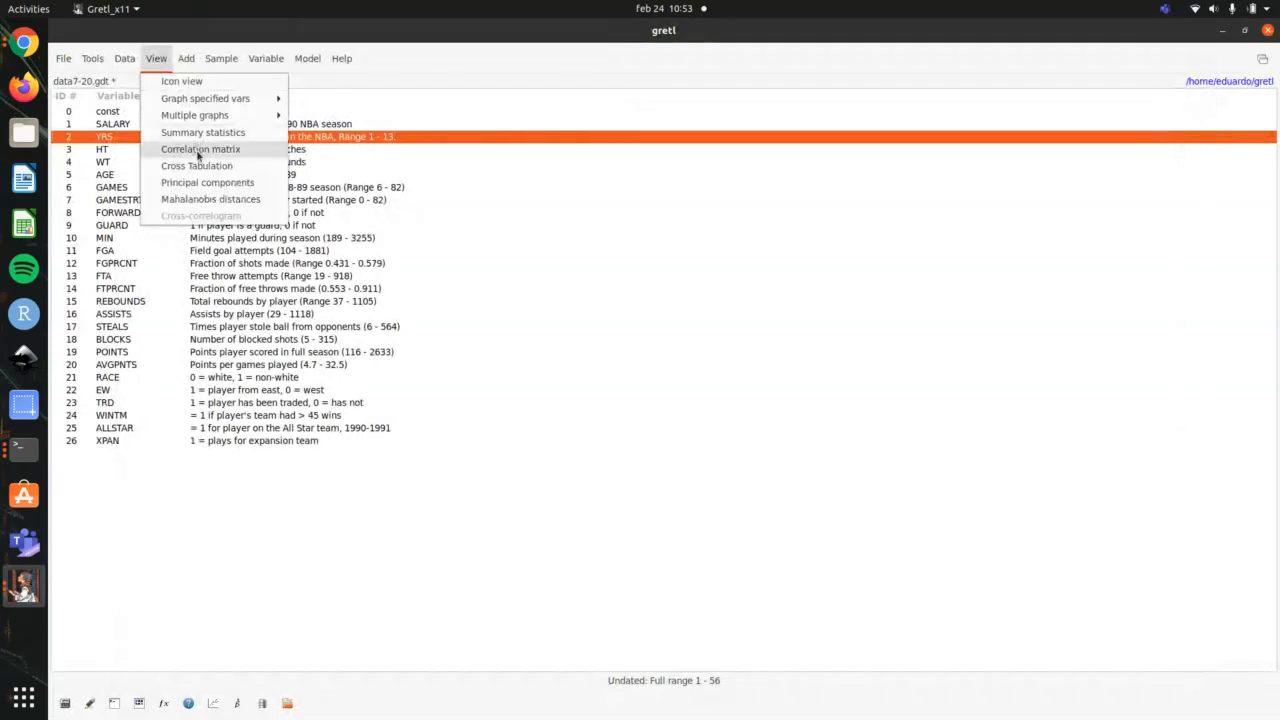
left_click(206, 166)
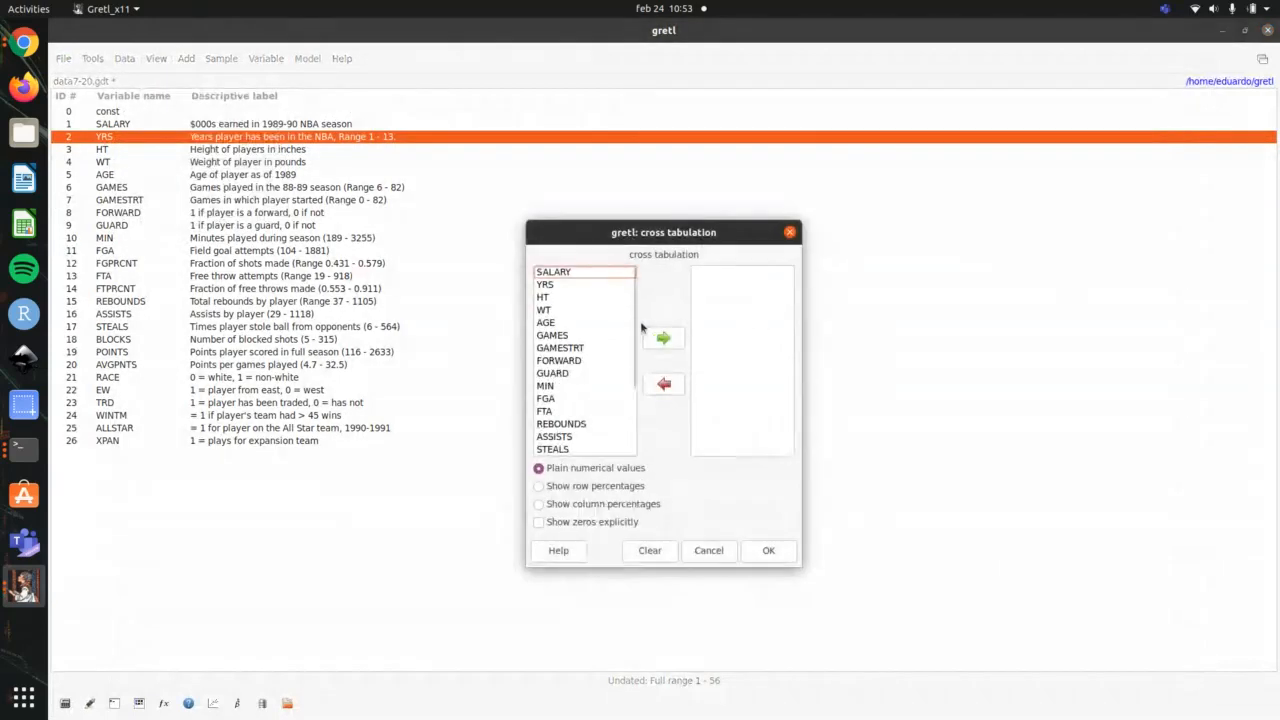
left_click(598, 361)
left_click(663, 338)
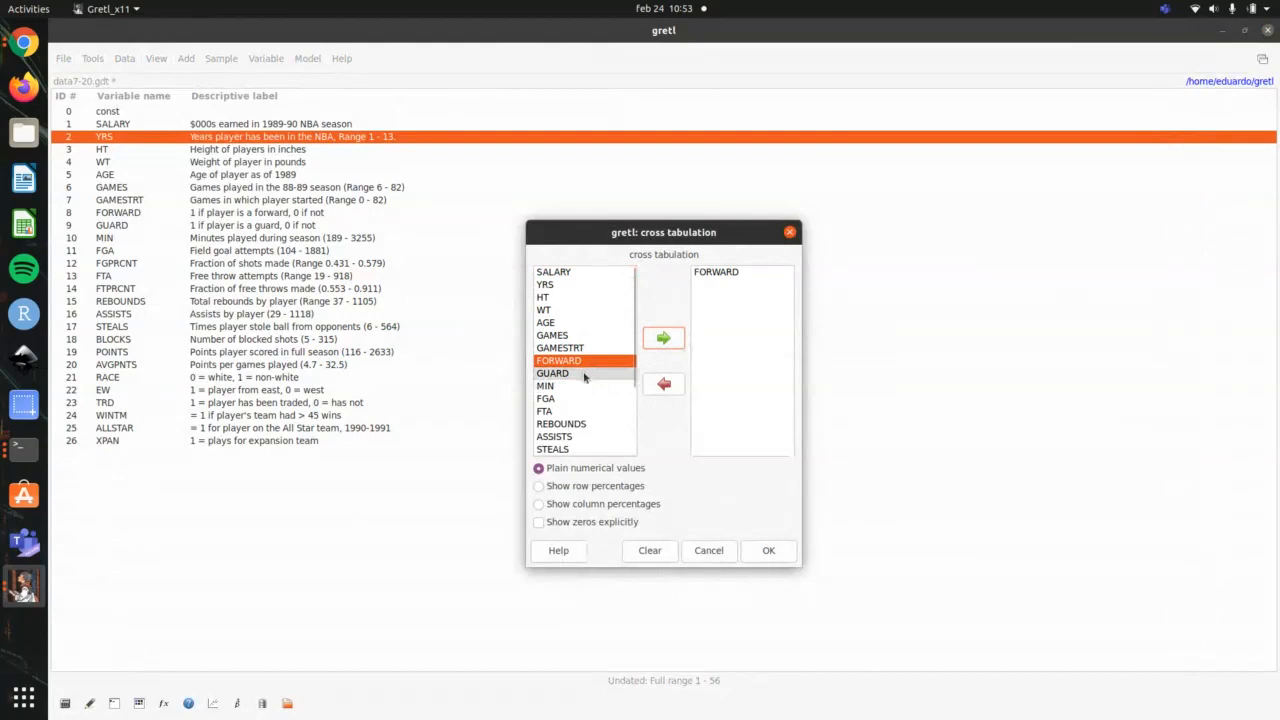
scroll(585, 376, "down", 3)
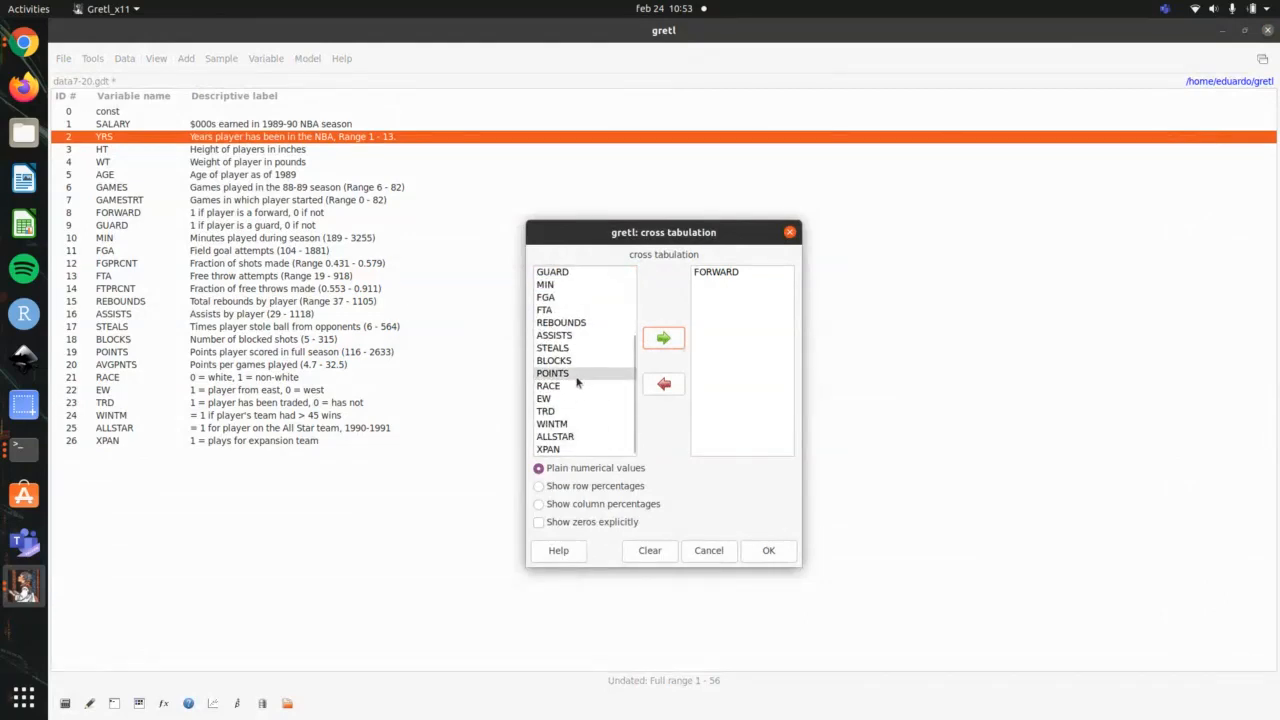
left_click(575, 399)
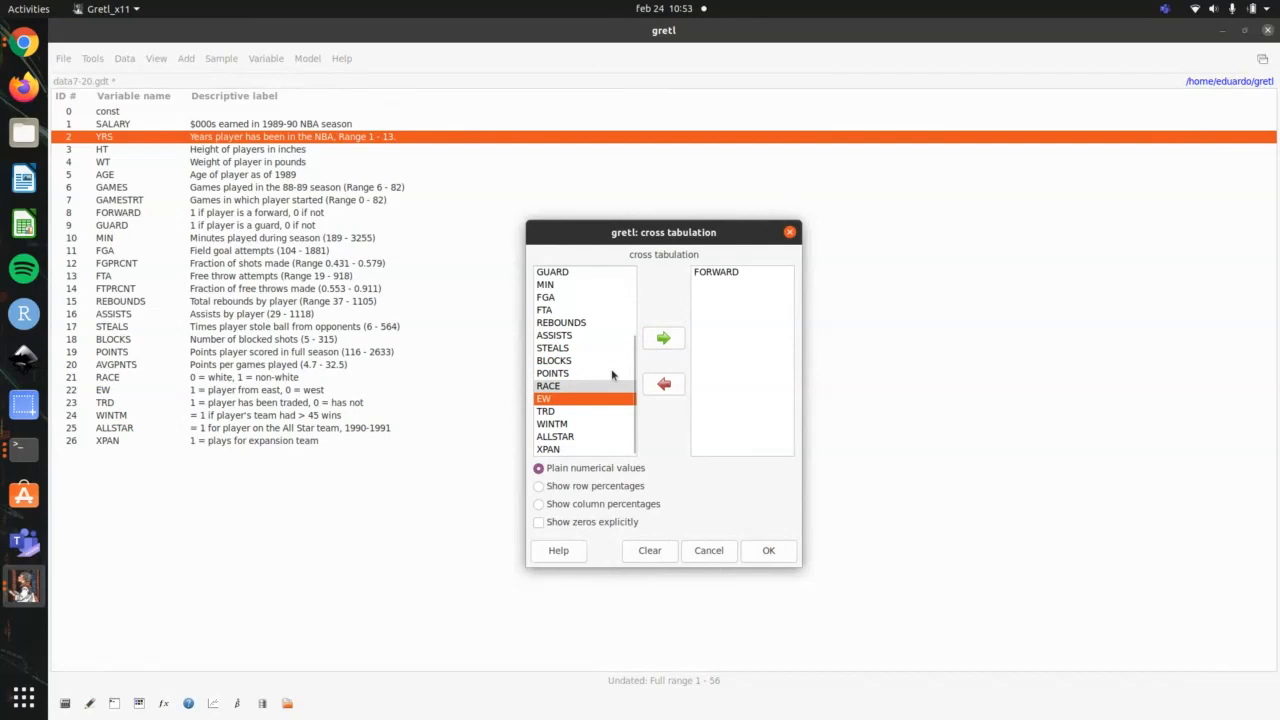
left_click(668, 340)
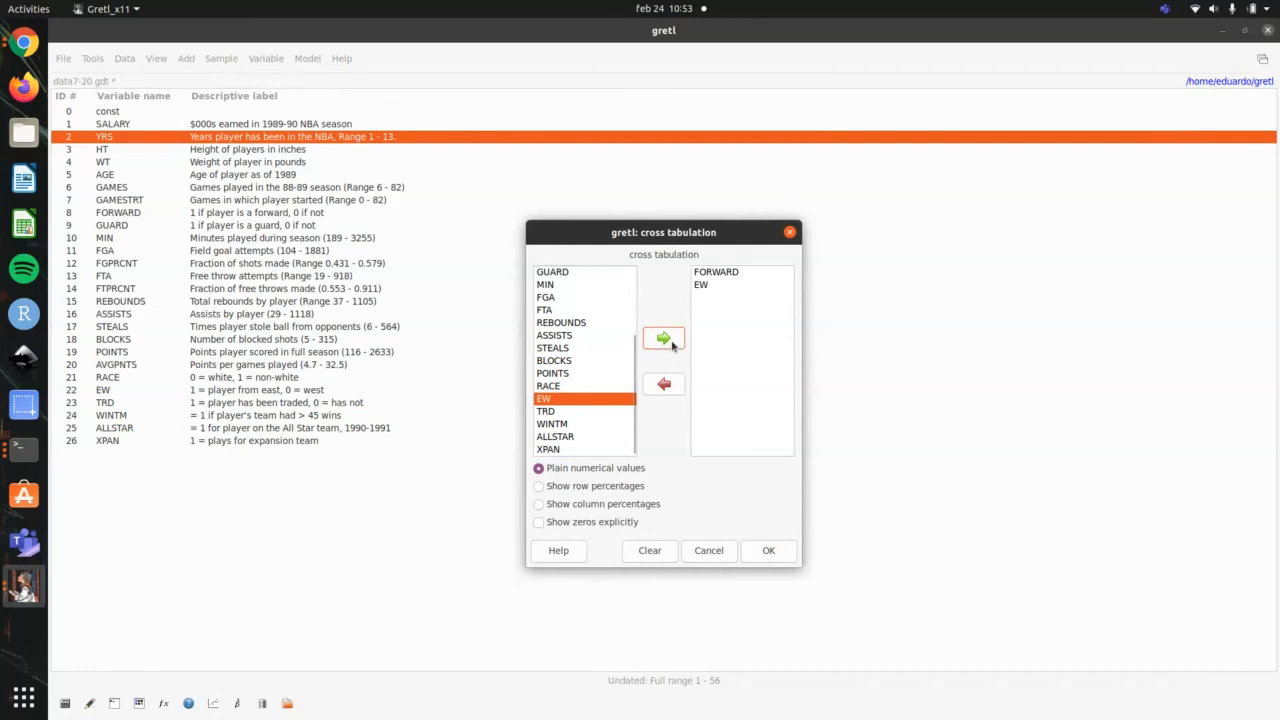
left_click(615, 488)
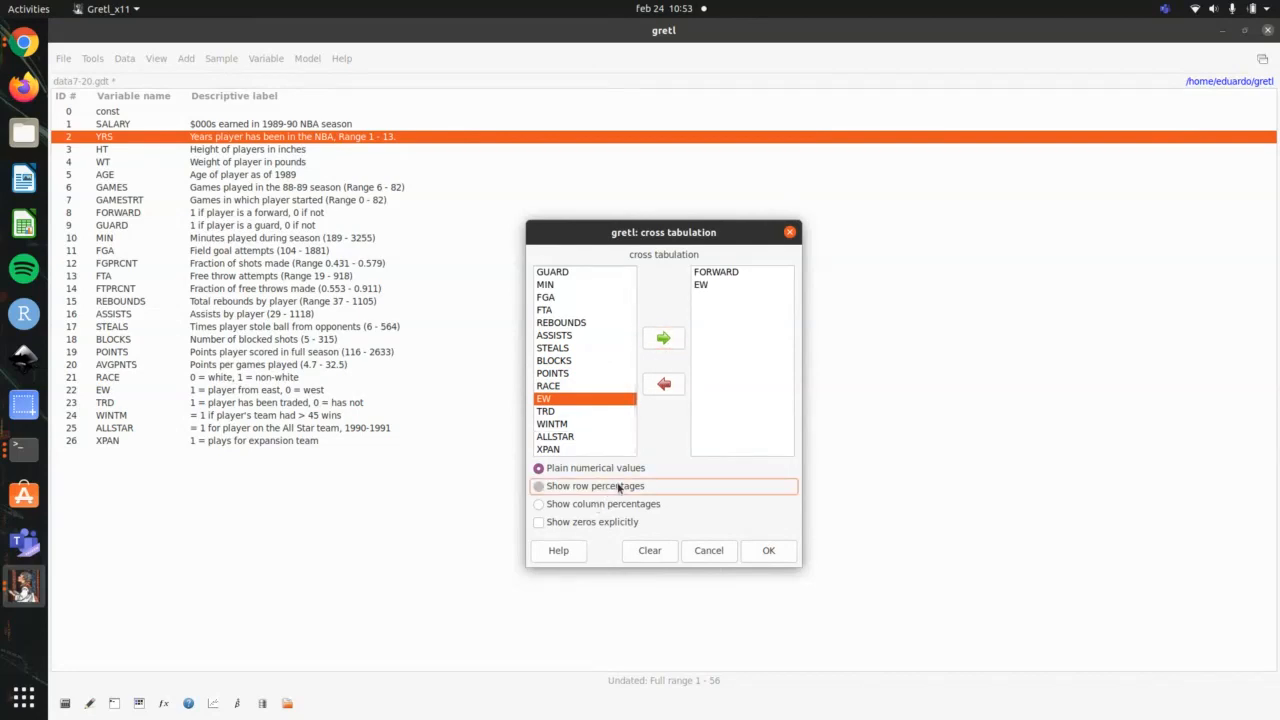
left_click(768, 551)
key("alt+Tab")
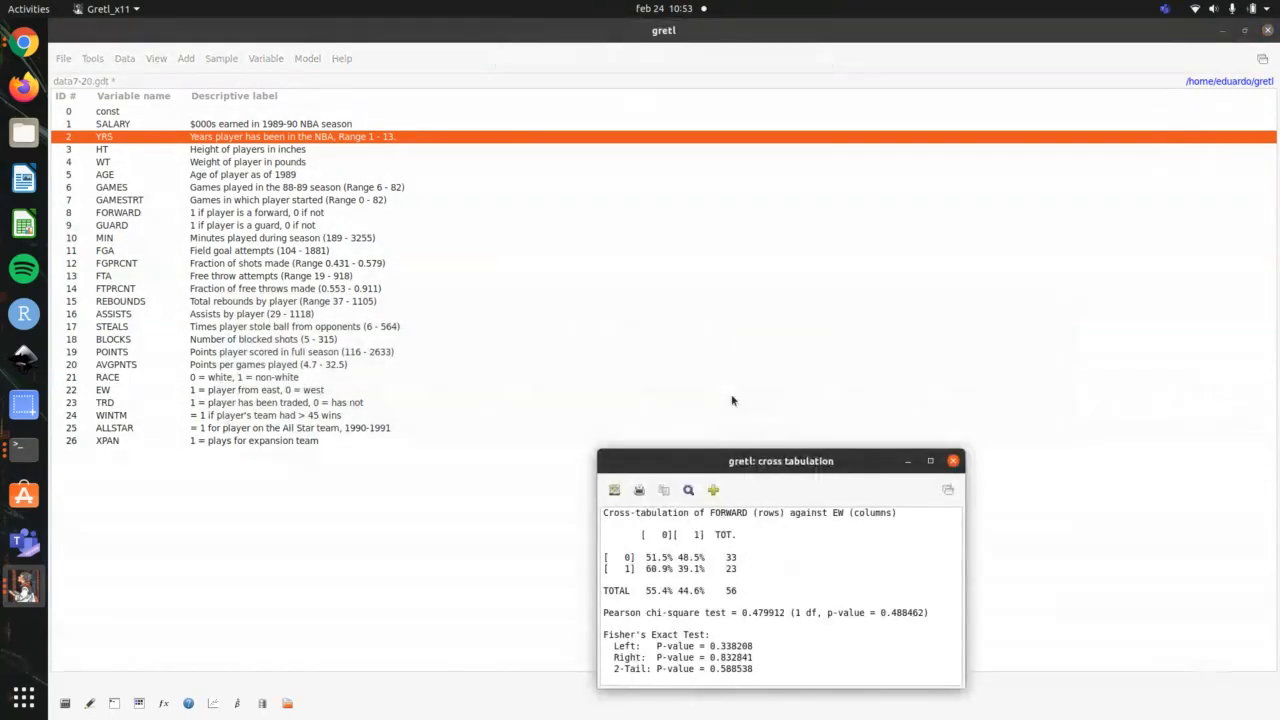
double_click(756, 462)
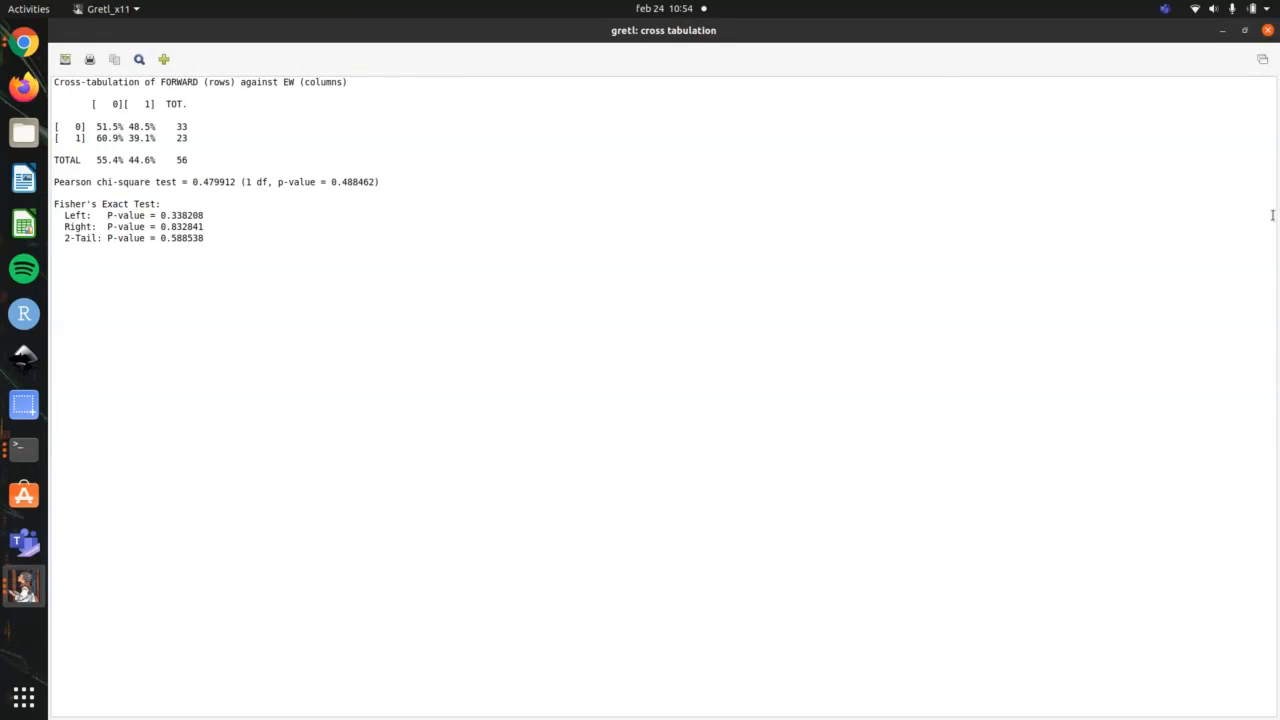
Step: Close the row-percentage cross tabulation, check the terminal's outline for the following topic, and go back to gretl
left_click(1268, 32)
key("alt+Tab")
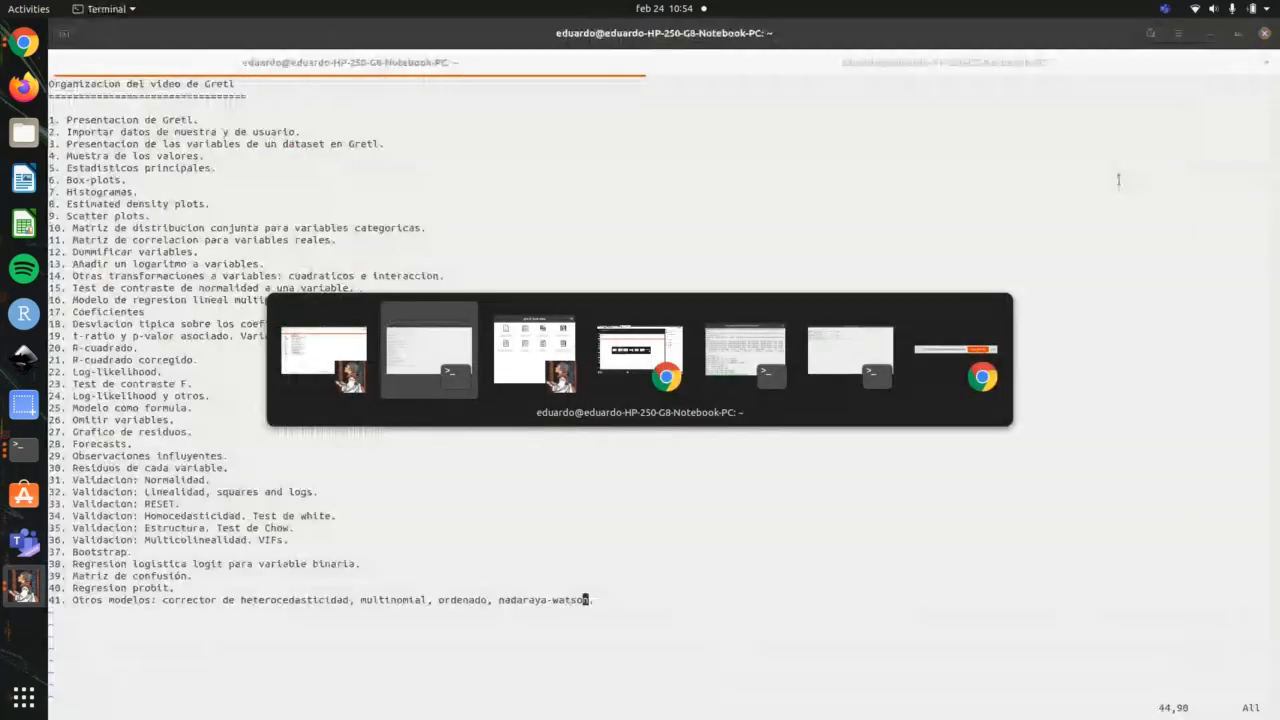
key("alt+Tab")
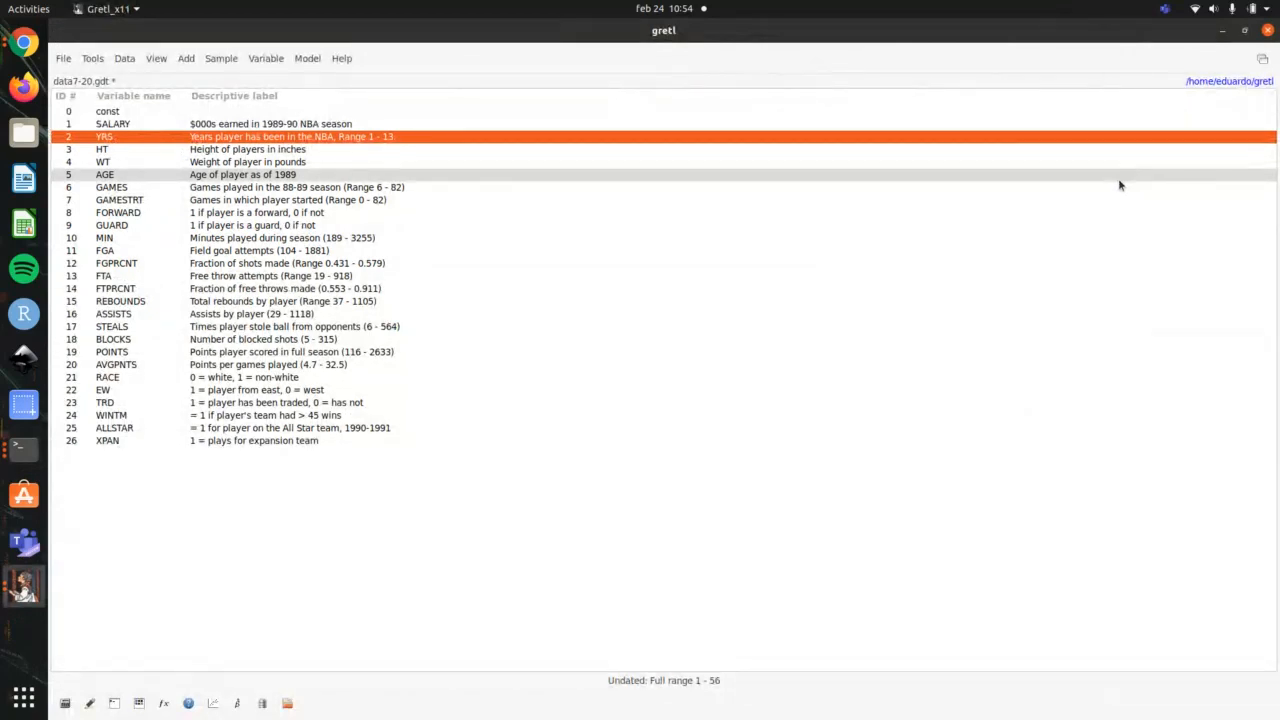
Step: Start a correlation matrix and add SALARY and YRS to its variable selection
left_click(250, 60)
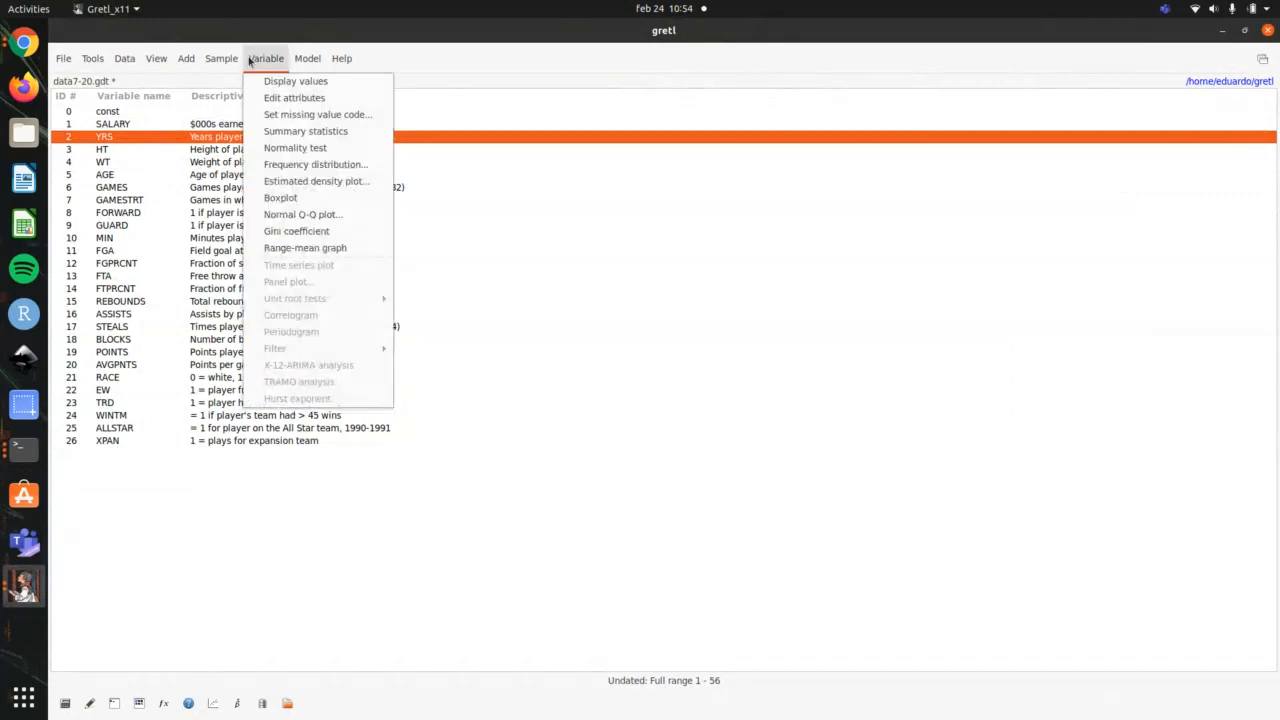
mouse_move(157, 58)
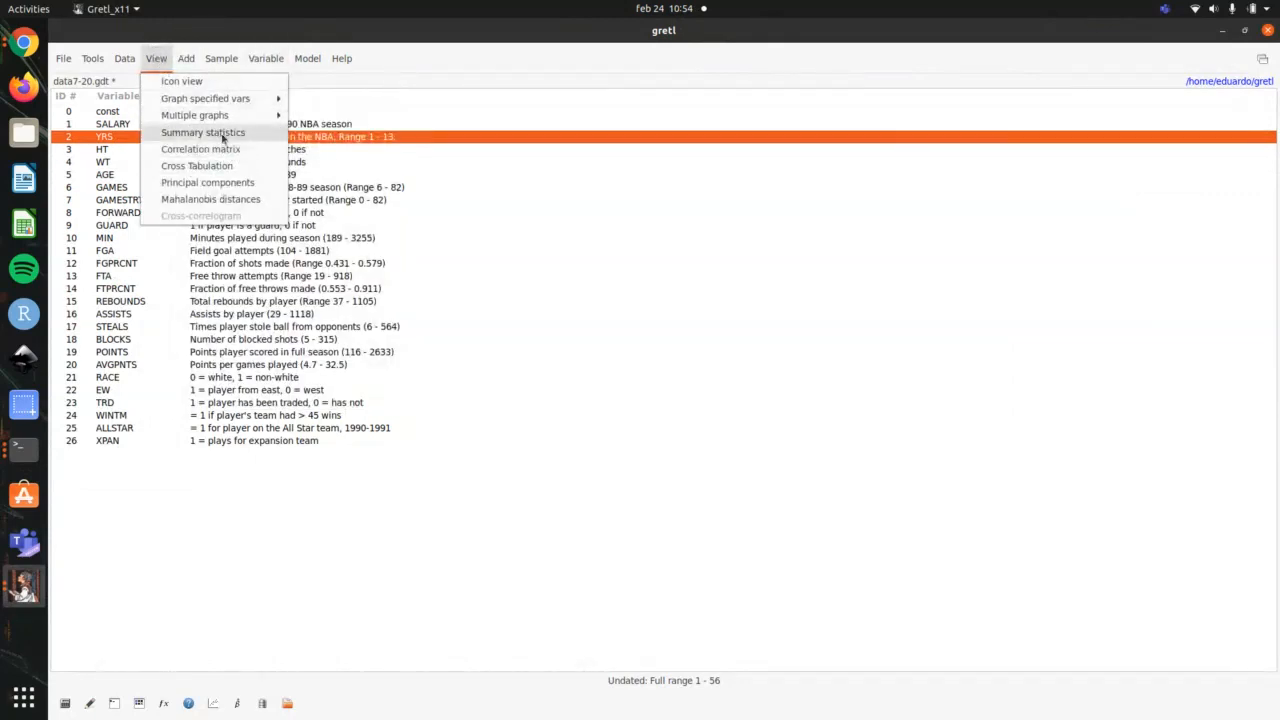
left_click(156, 58)
left_click(156, 60)
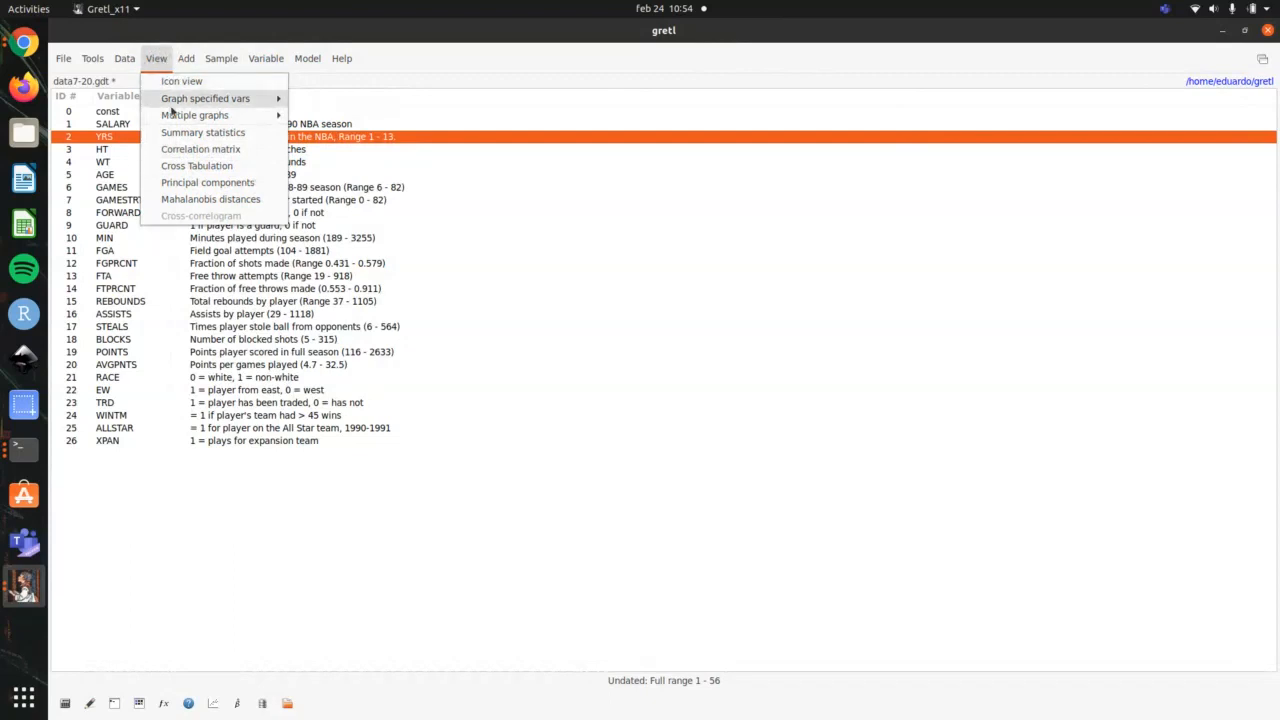
left_click(208, 153)
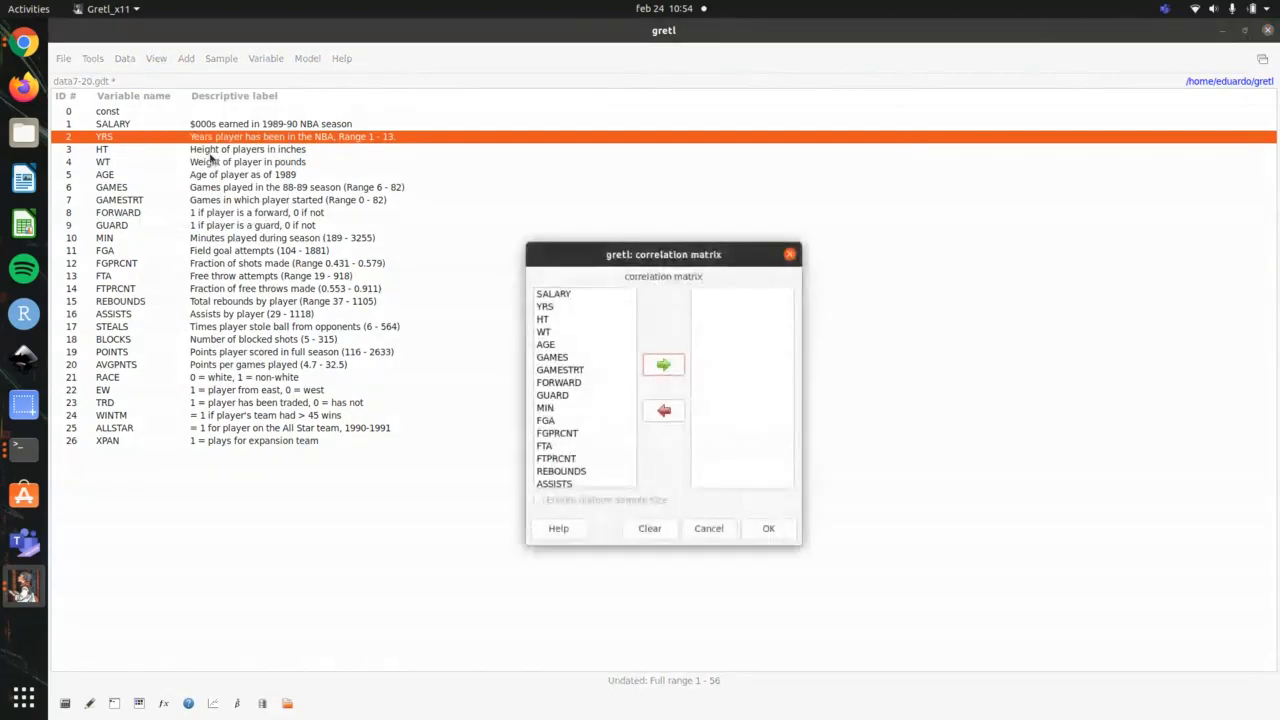
left_click_drag(703, 254, 701, 192)
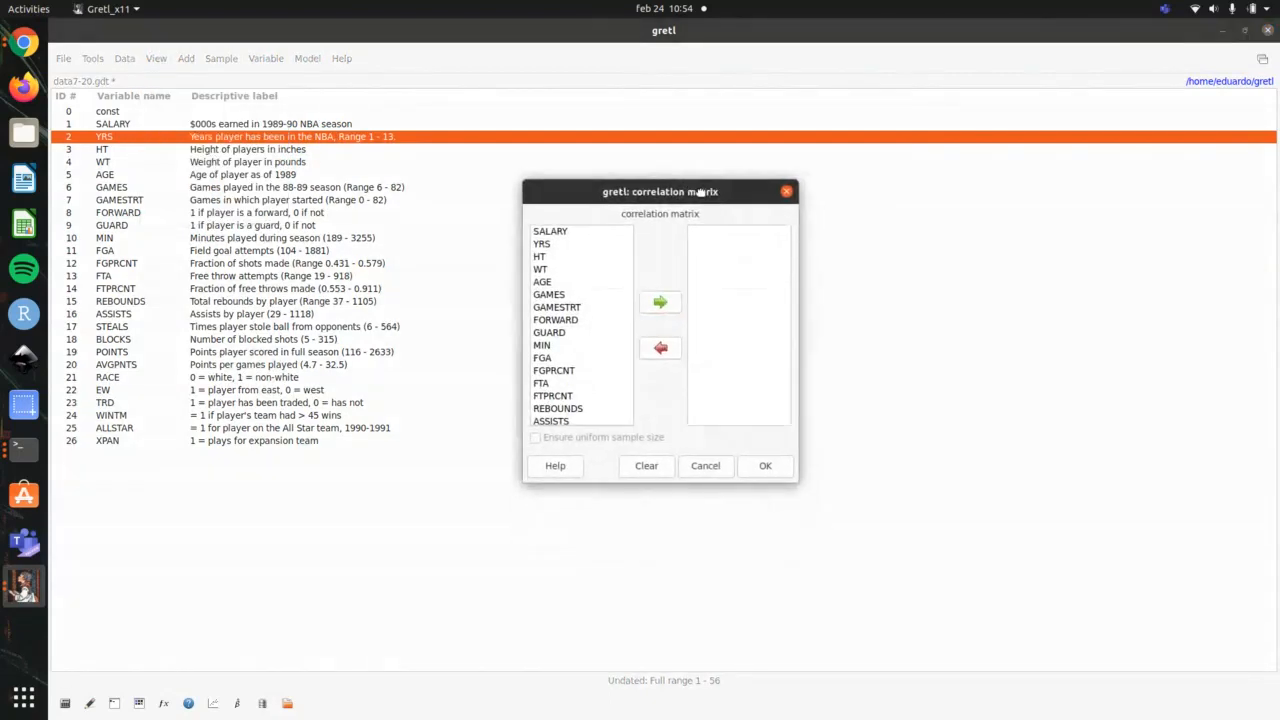
left_click(592, 231)
left_click(664, 302)
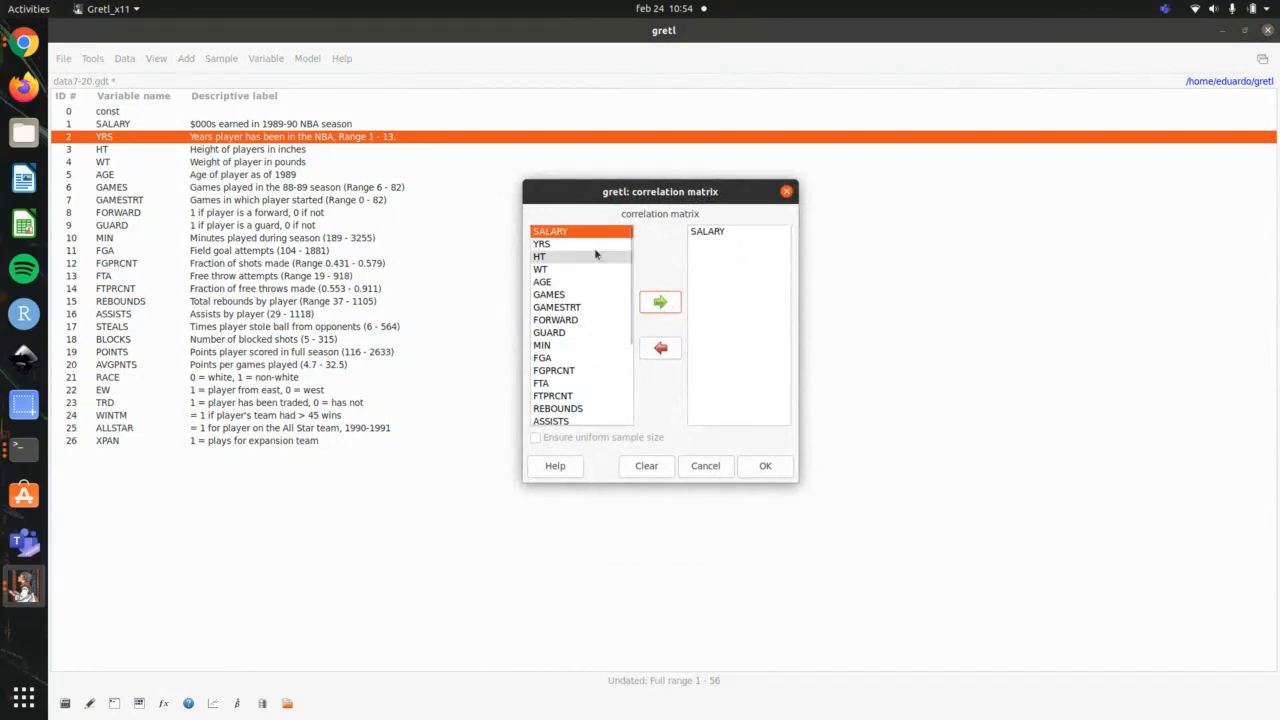
left_click(594, 245)
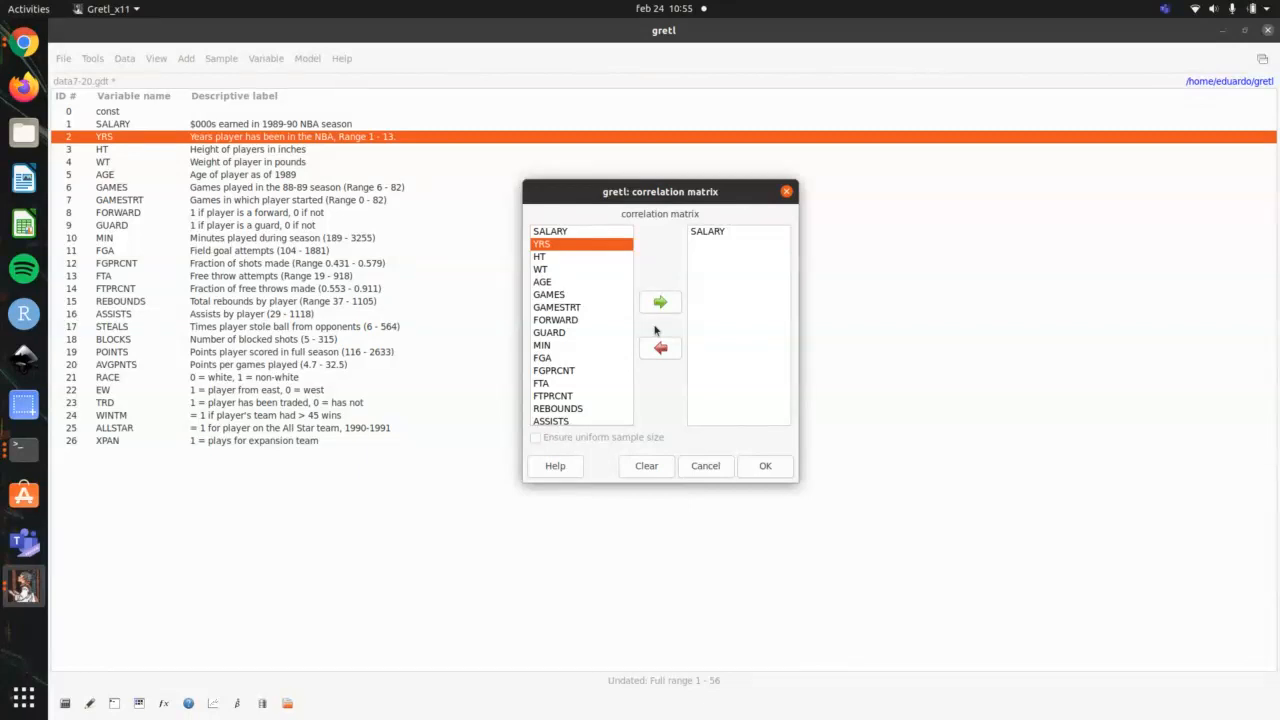
left_click(660, 301)
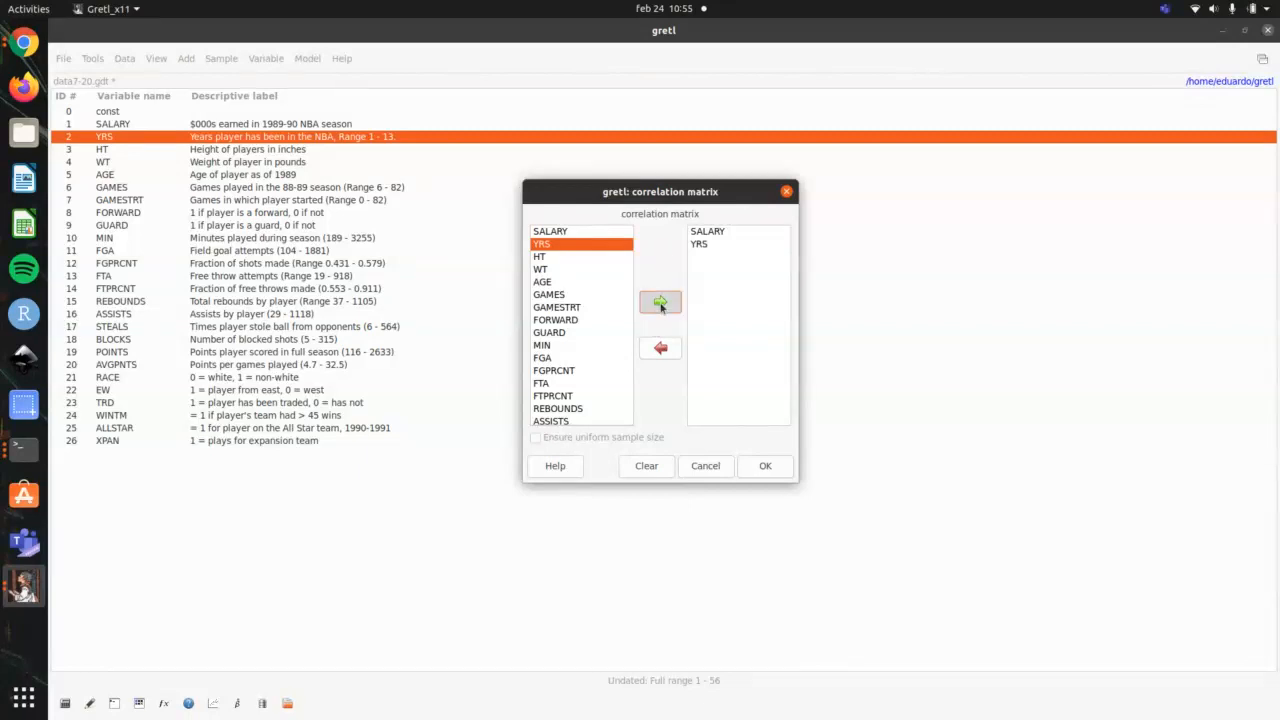
Step: Add HT, WT, AGE, GAMES, REBOUNDS, ASSISTS, STEALS, BLOCKS and POINTS to the selection and generate the correlation matrix
left_click_drag(573, 258, 632, 296)
left_click(660, 301)
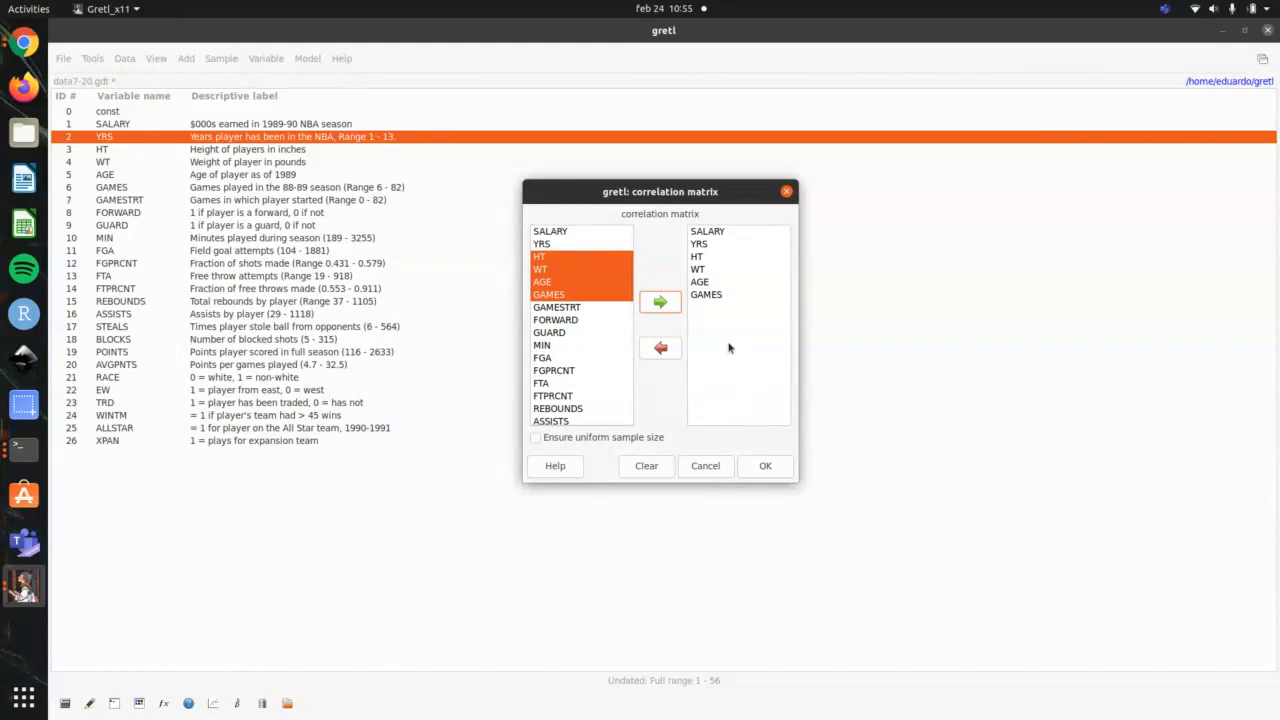
left_click(598, 409)
left_click_drag(598, 409, 598, 409)
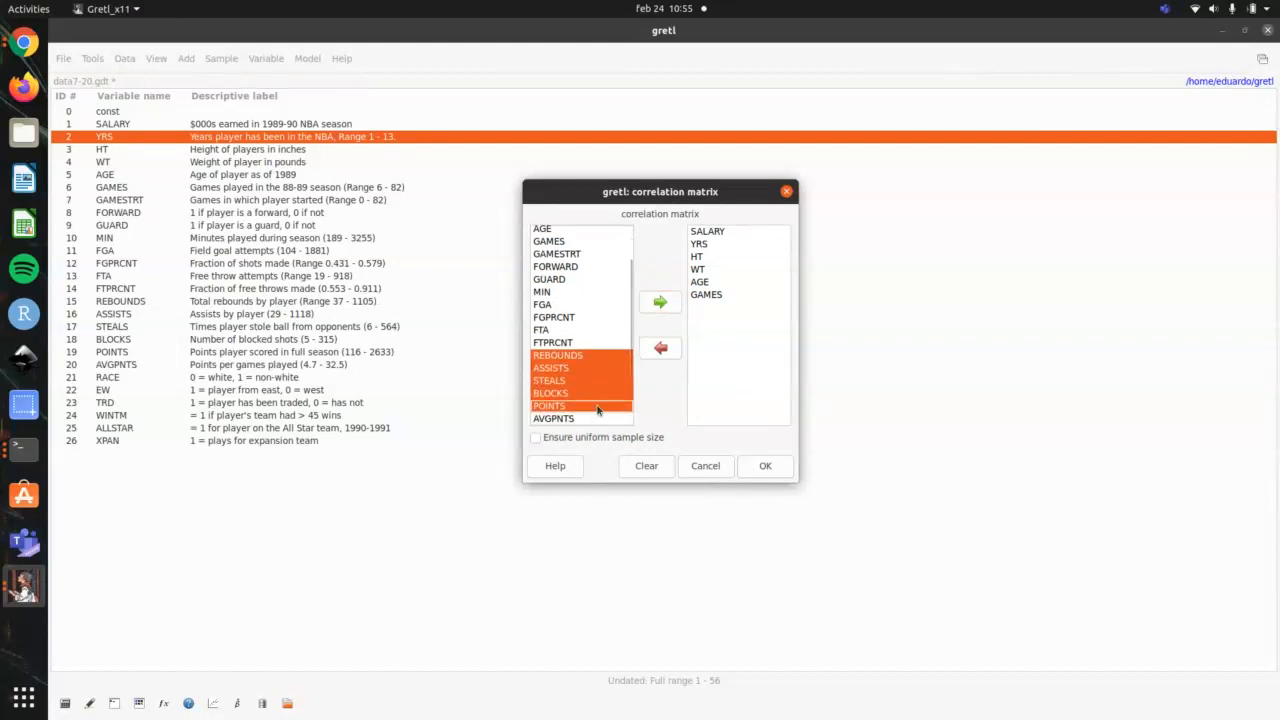
left_click(660, 303)
left_click(763, 466)
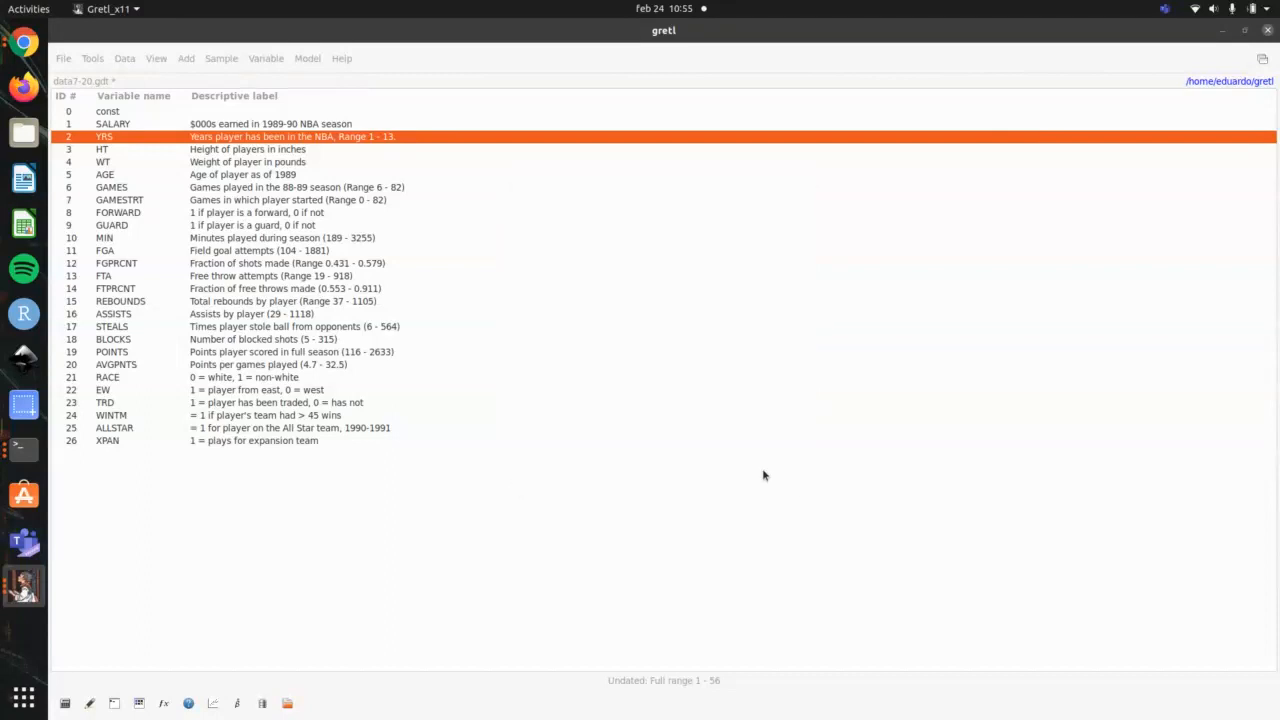
Step: Bring the correlation matrix result window to the front and maximize it to examine the coefficients
key("alt+Tab")
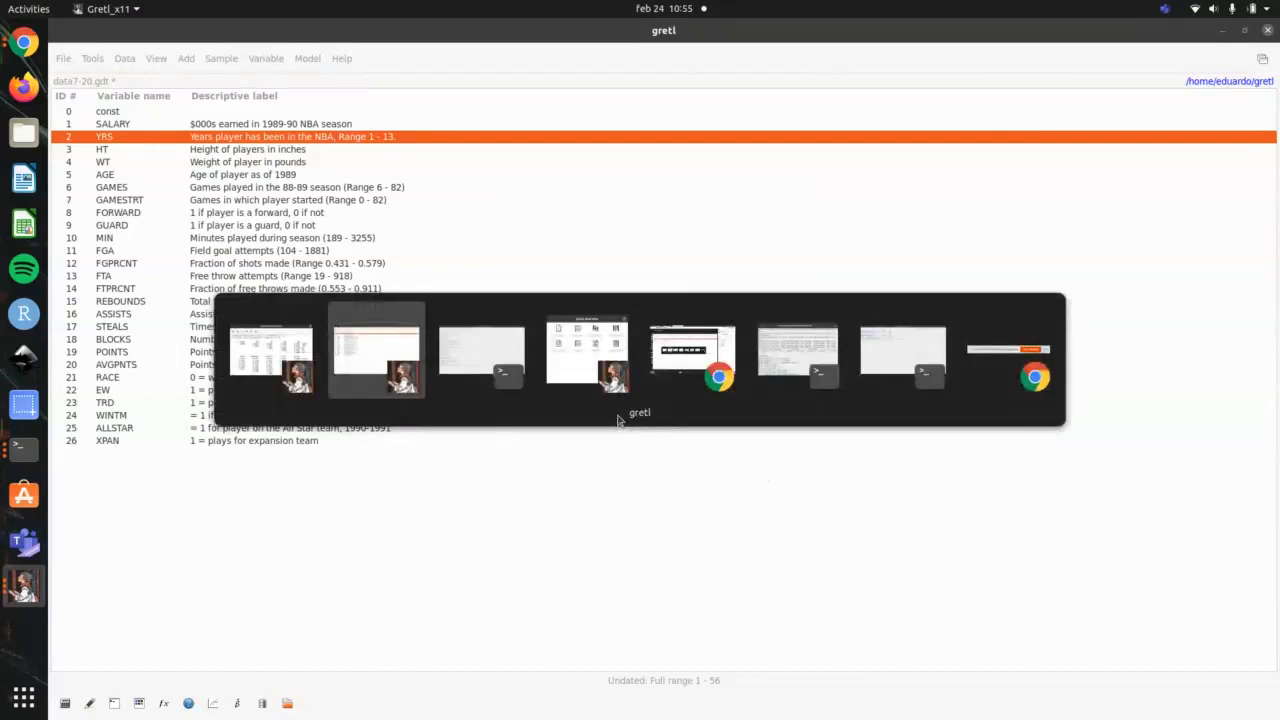
key("alt+Tab")
key("alt+Tab")
key("alt+Tab")
key("alt+Tab")
key("alt+Tab")
key("alt+Tab")
key("alt+Tab")
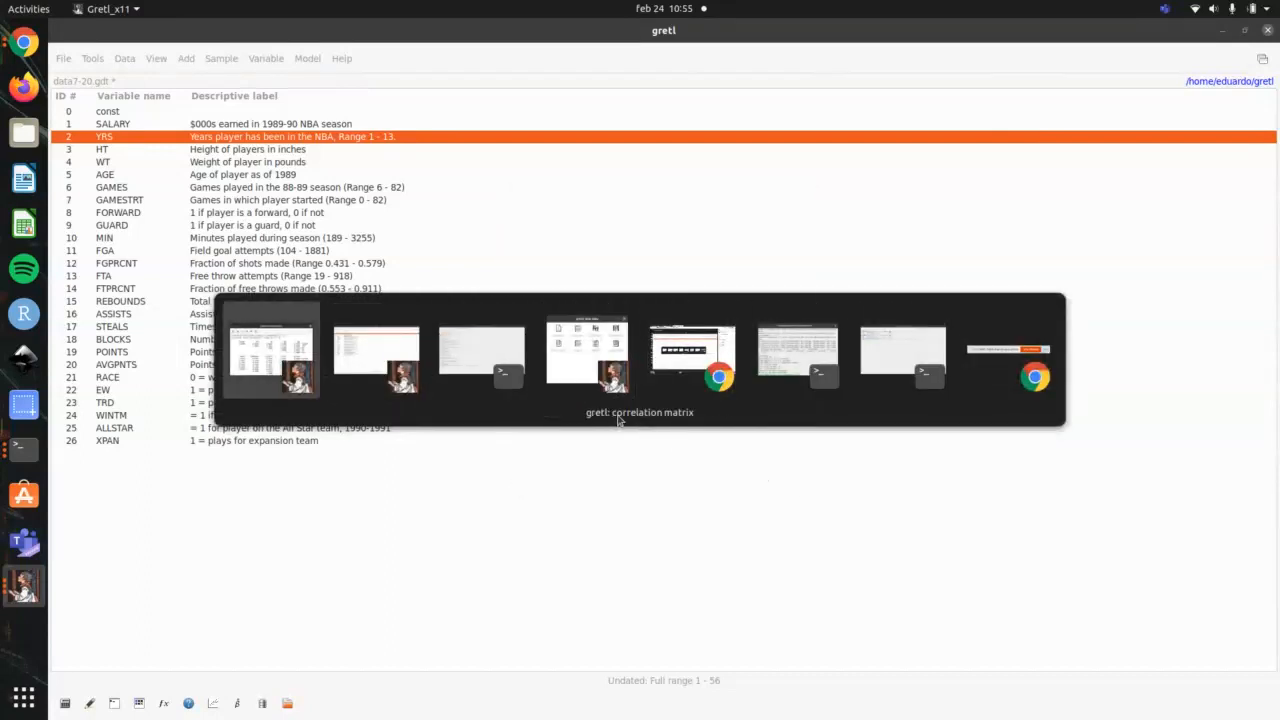
double_click(855, 358)
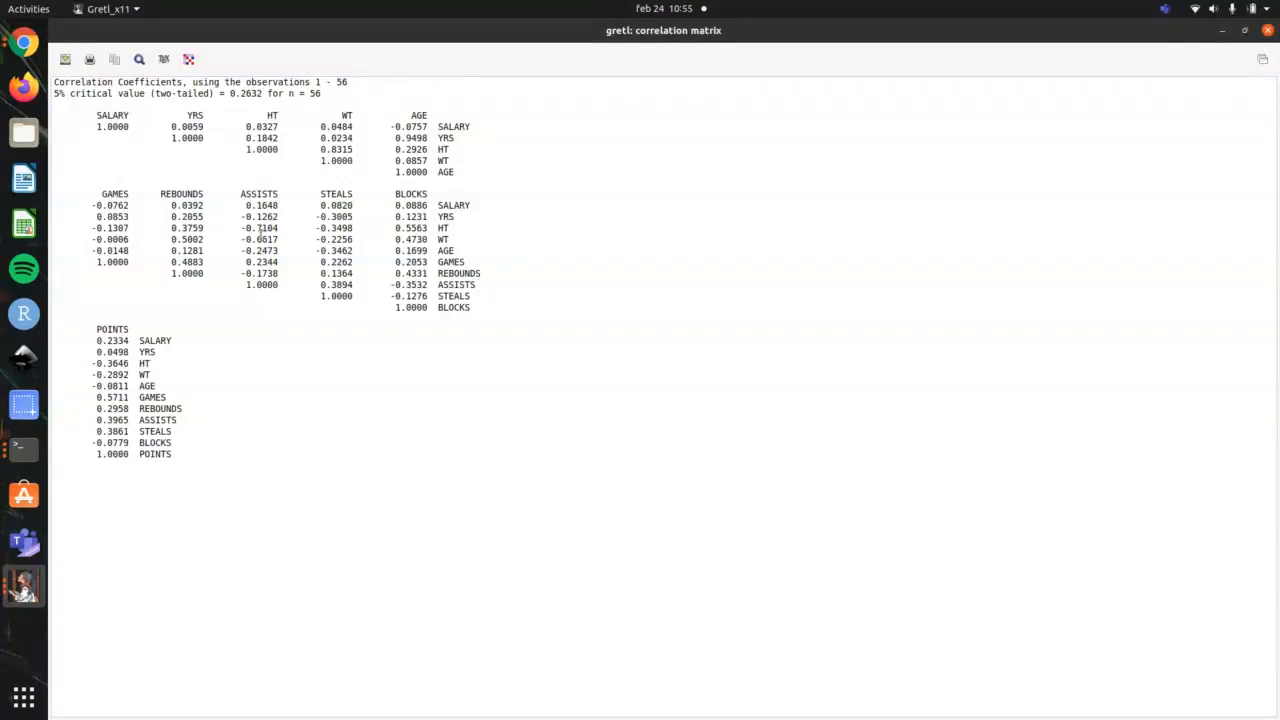
Step: Plot the correlation matrix as a heatmap, place it beside the coefficients, and review the graph's save and export options
left_click(190, 59)
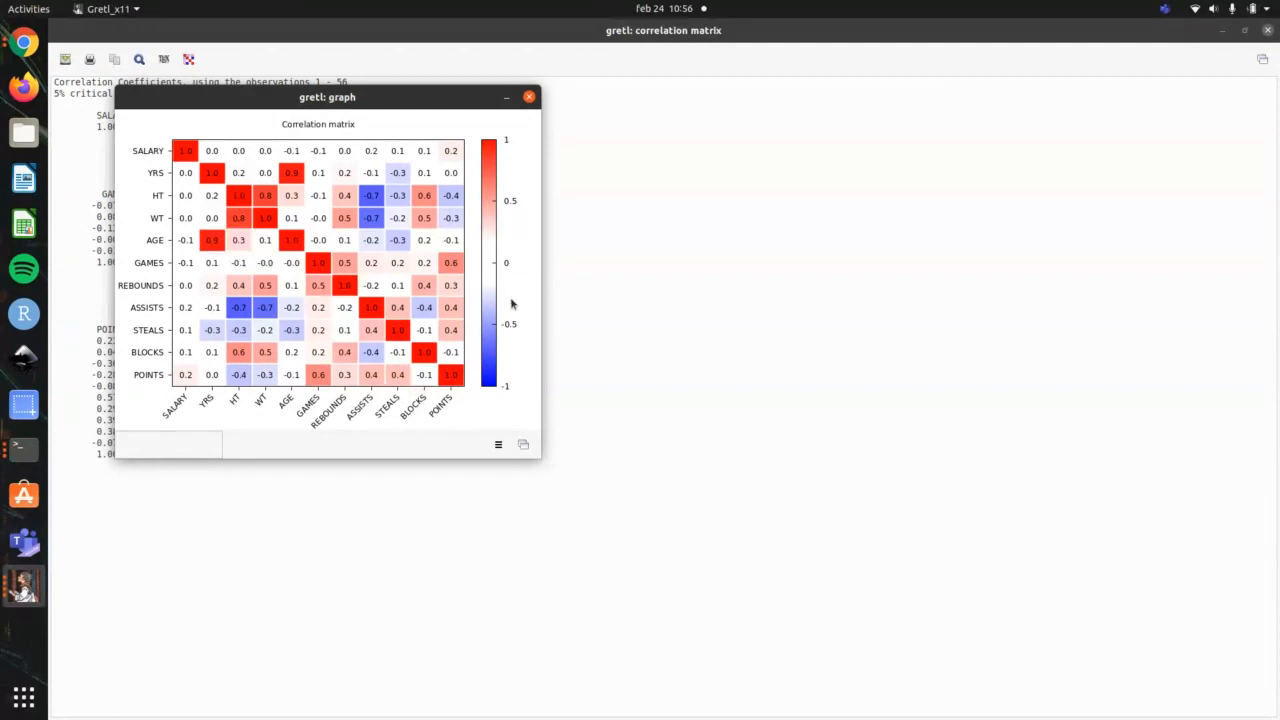
left_click_drag(452, 96, 810, 117)
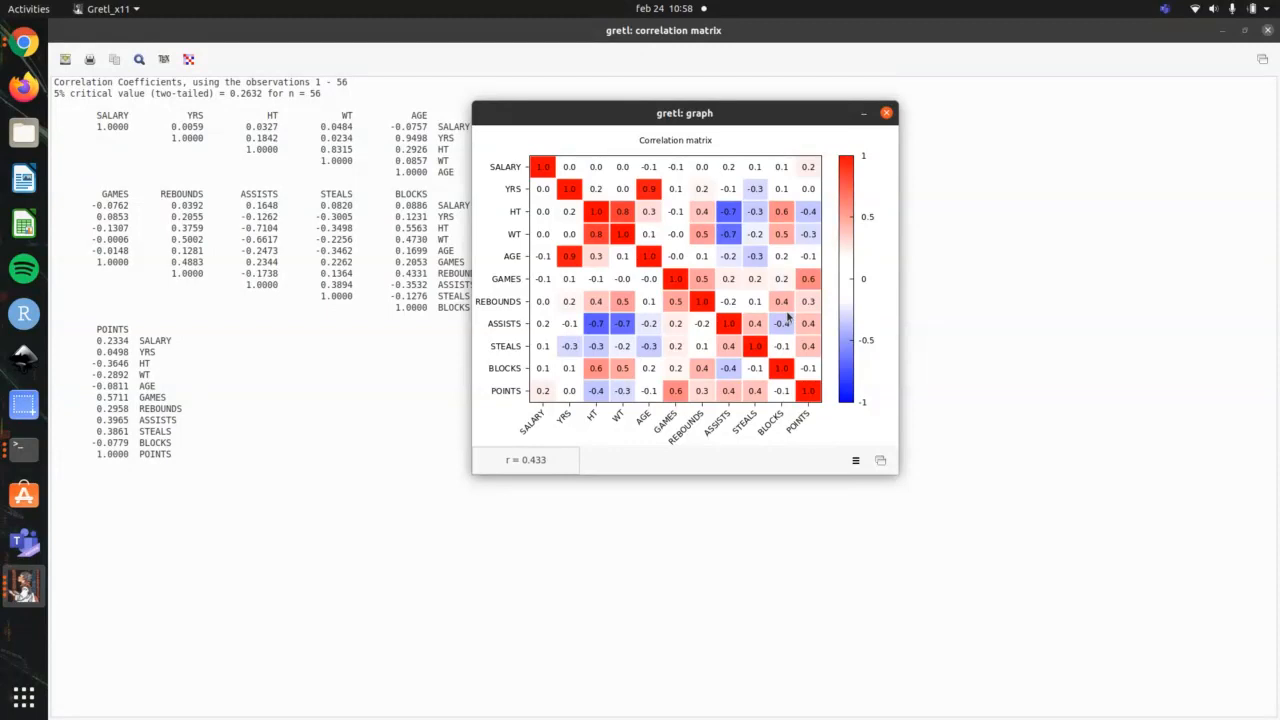
left_click(855, 460)
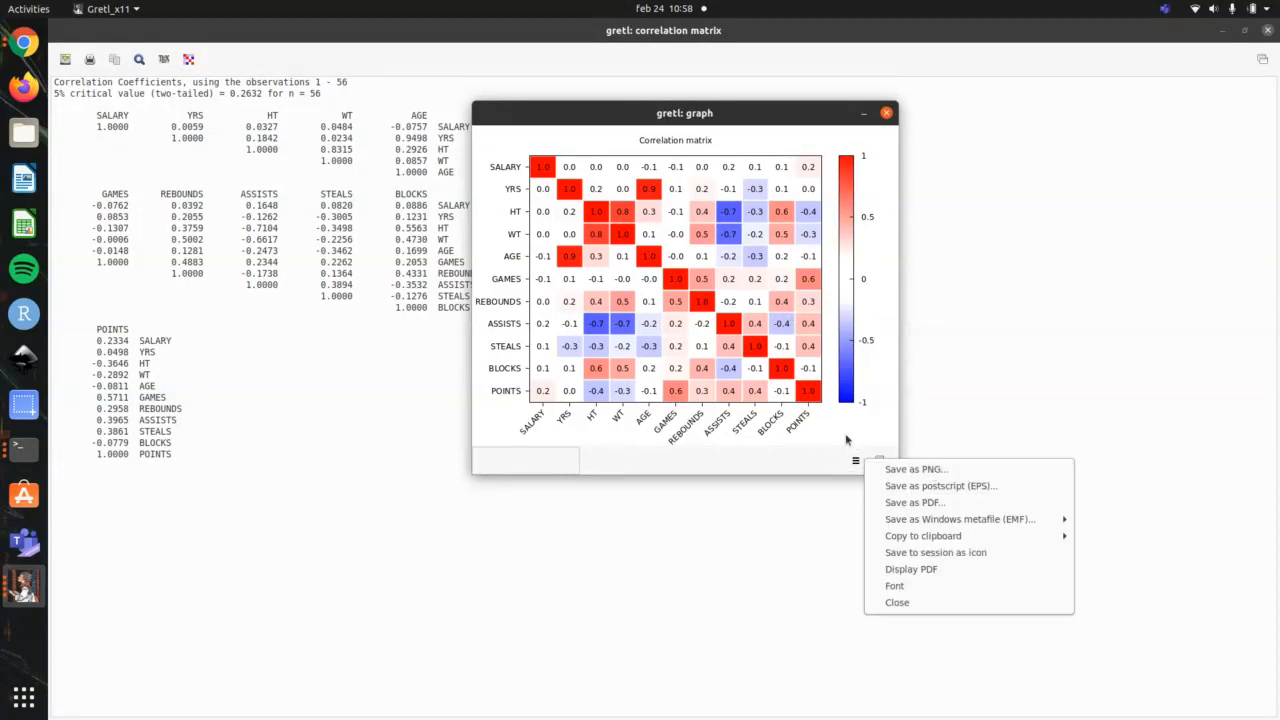
left_click(775, 447)
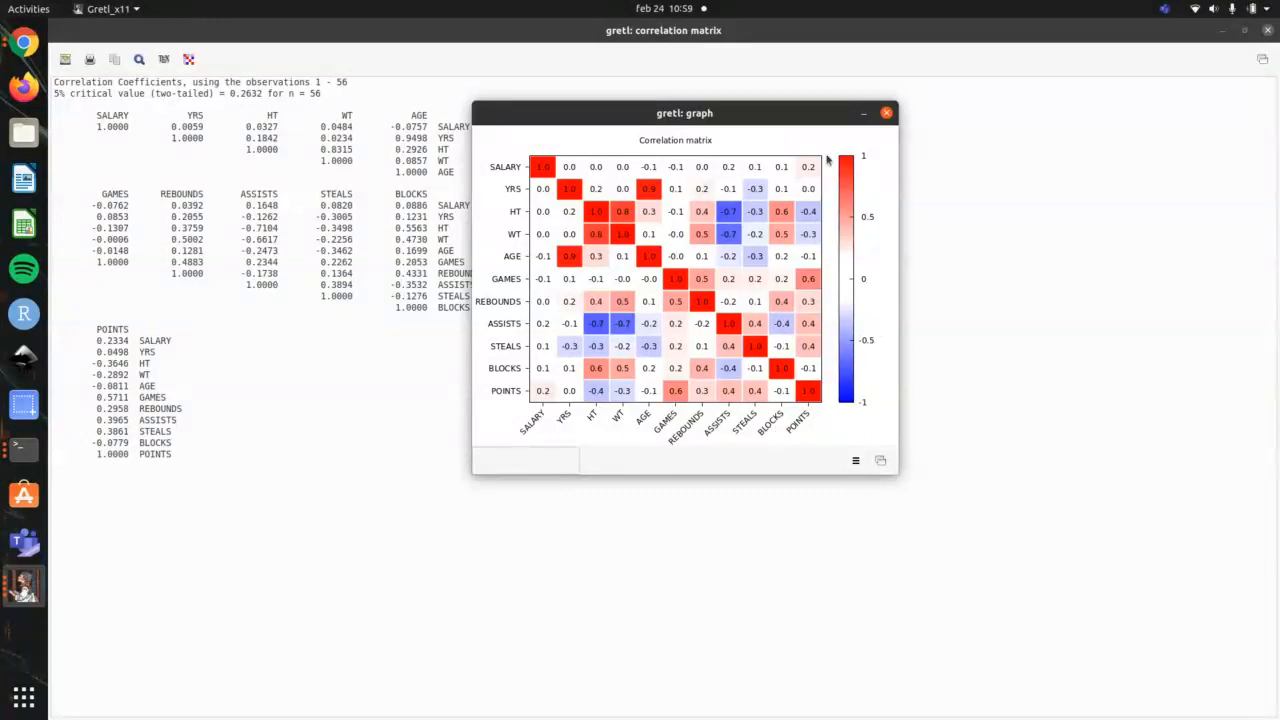
Step: Close the heatmap and the correlation matrix, check the terminal's outline for the following topic, and return to gretl
left_click(886, 116)
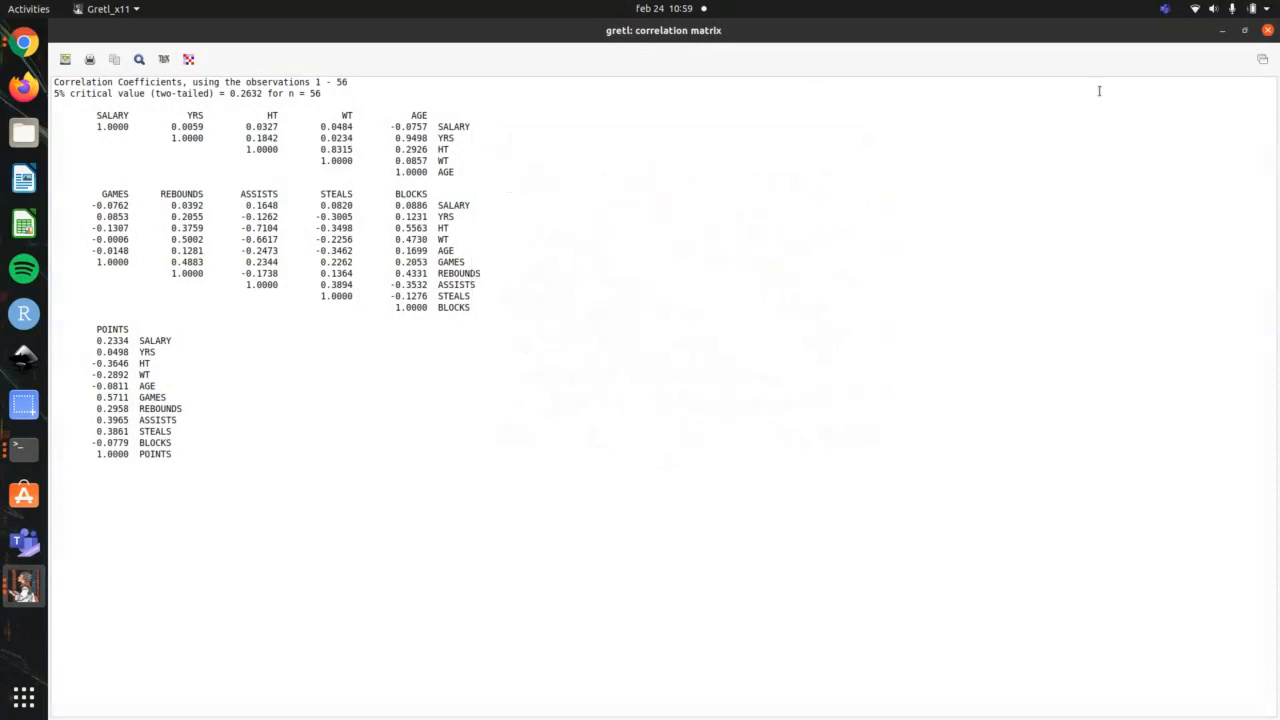
left_click(1268, 30)
key("alt+Tab")
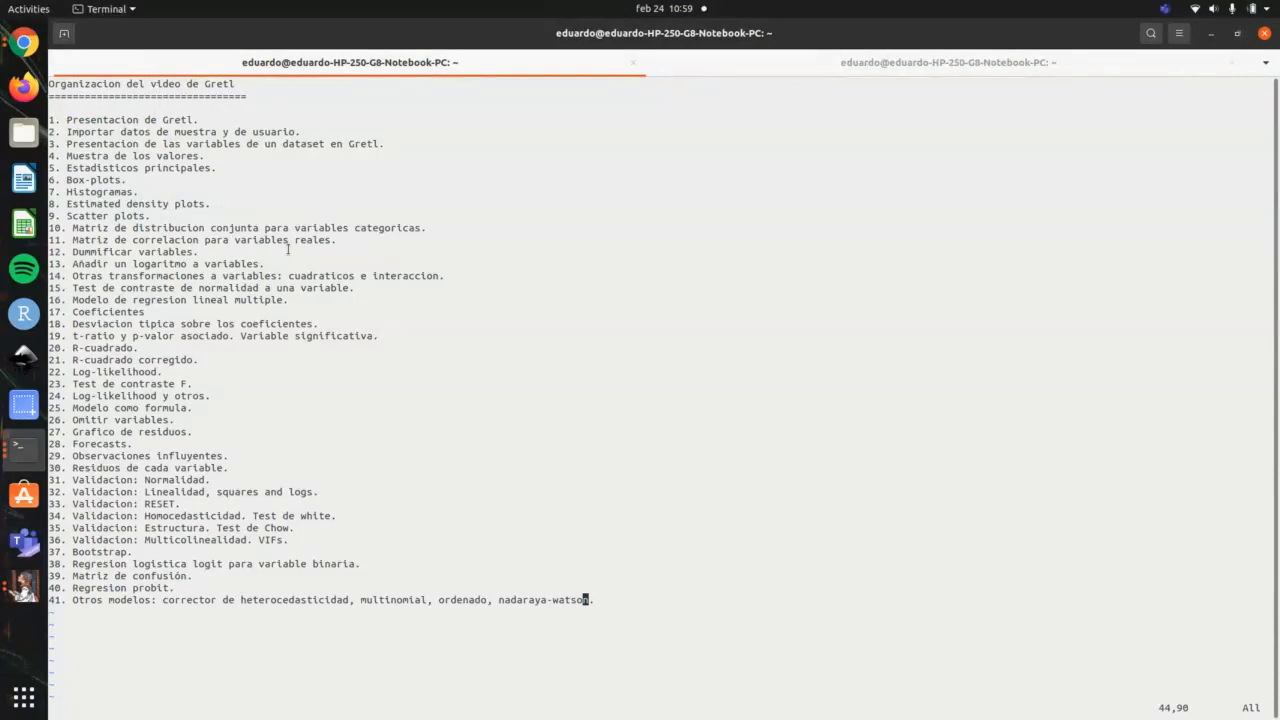
key("alt+Tab")
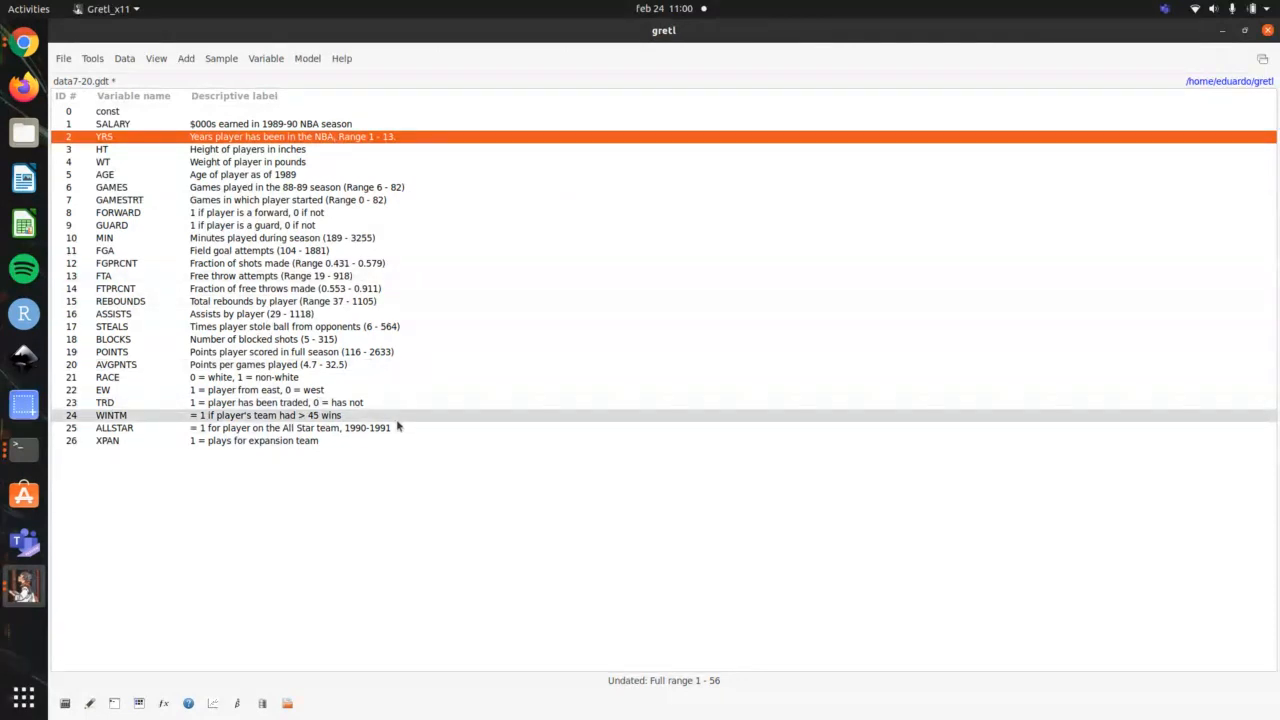
Step: Dummify the YRS variable with all values encoded and expand YRS to list its dummy variables
right_click(307, 142)
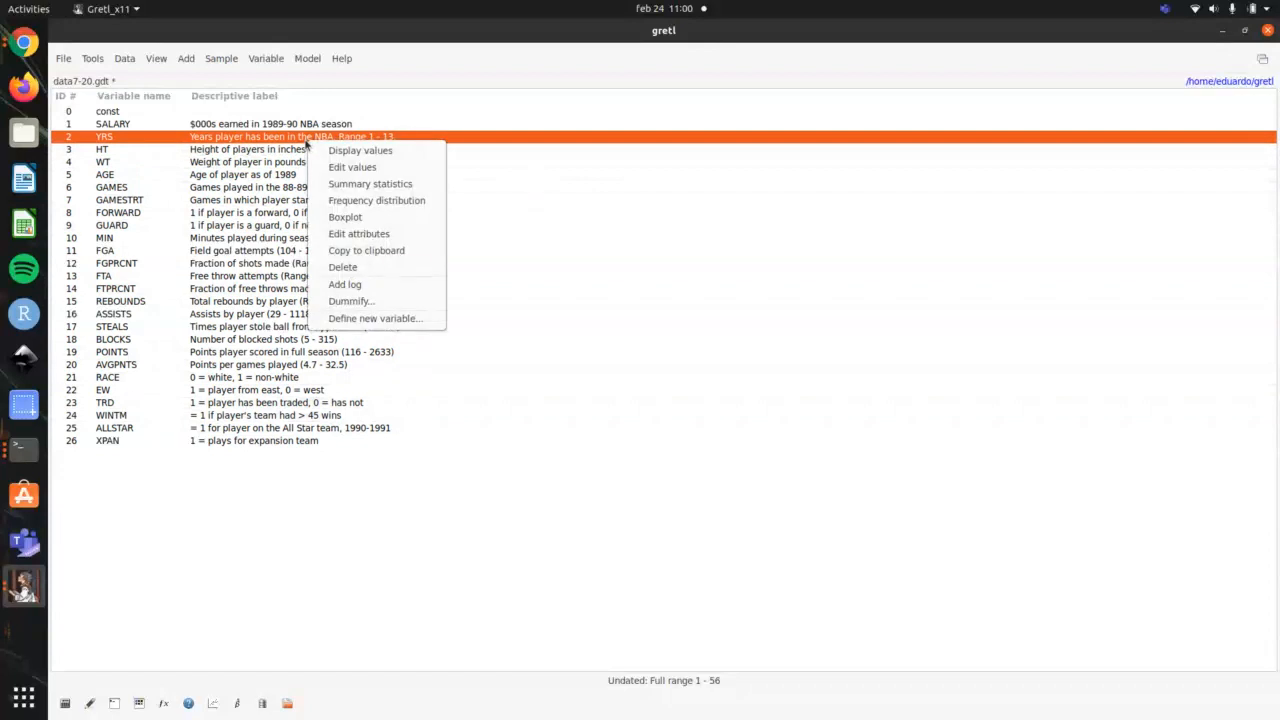
left_click(355, 301)
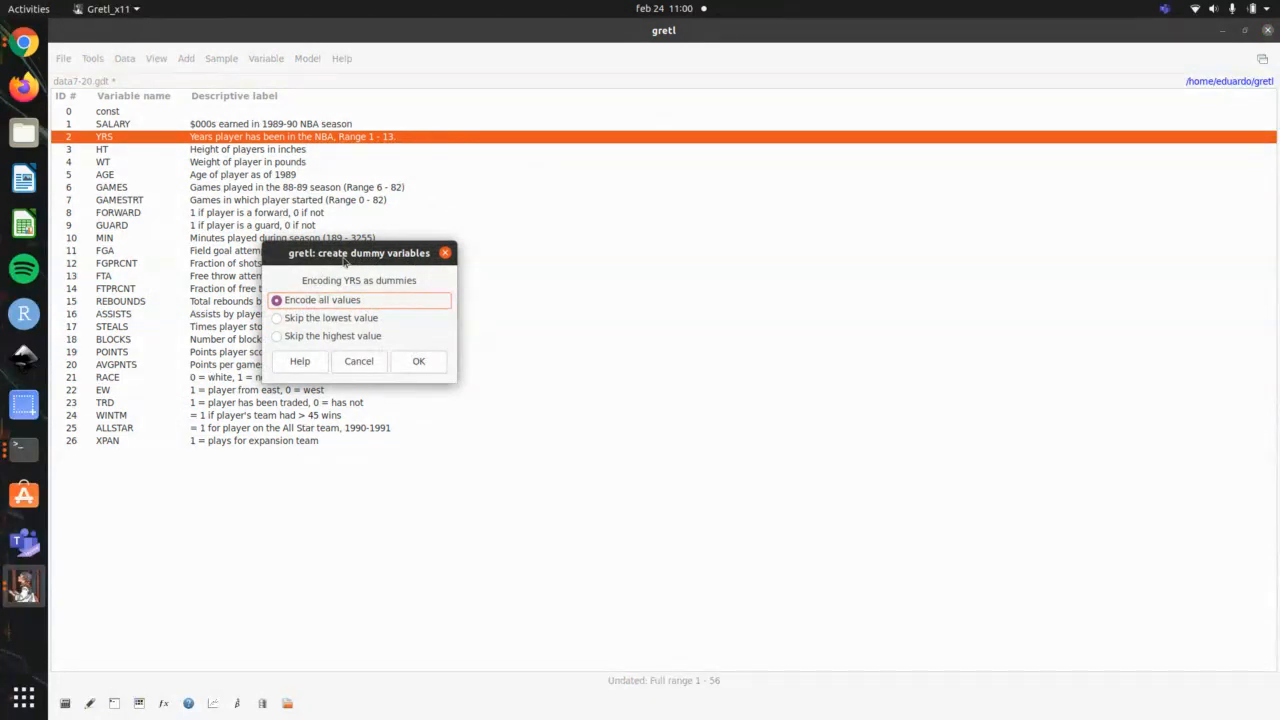
left_click(436, 368)
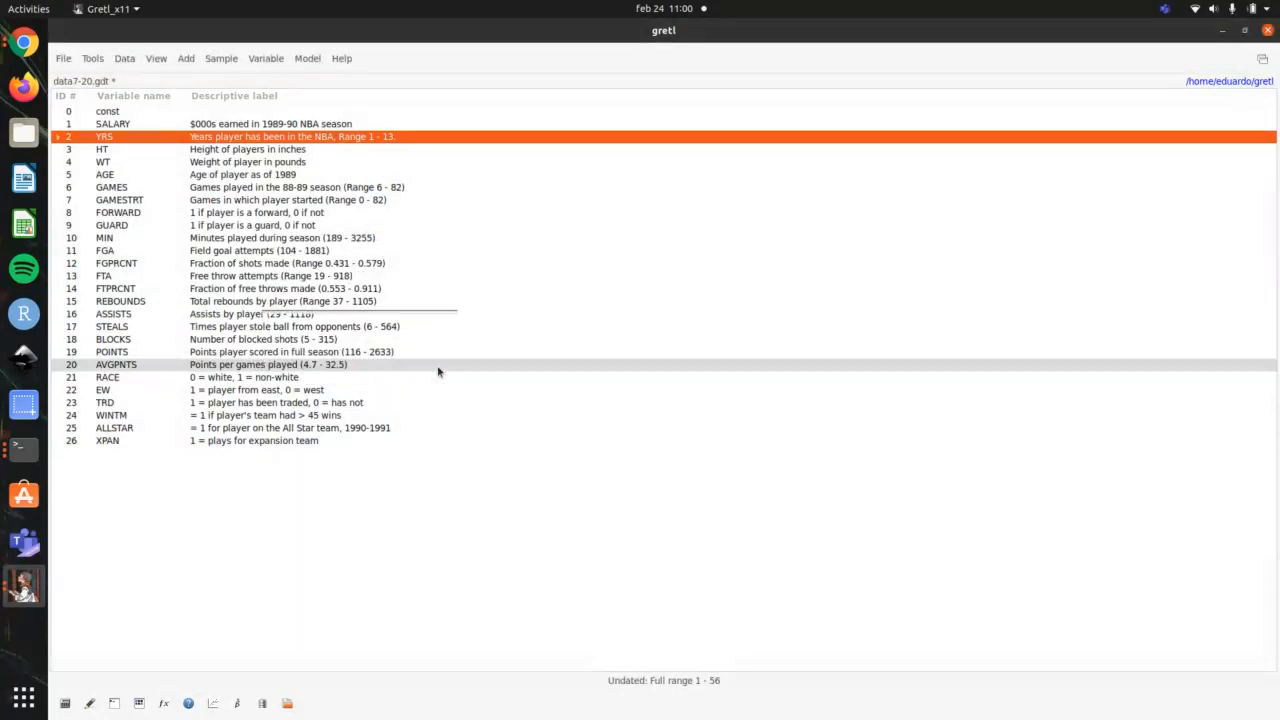
left_click(57, 138)
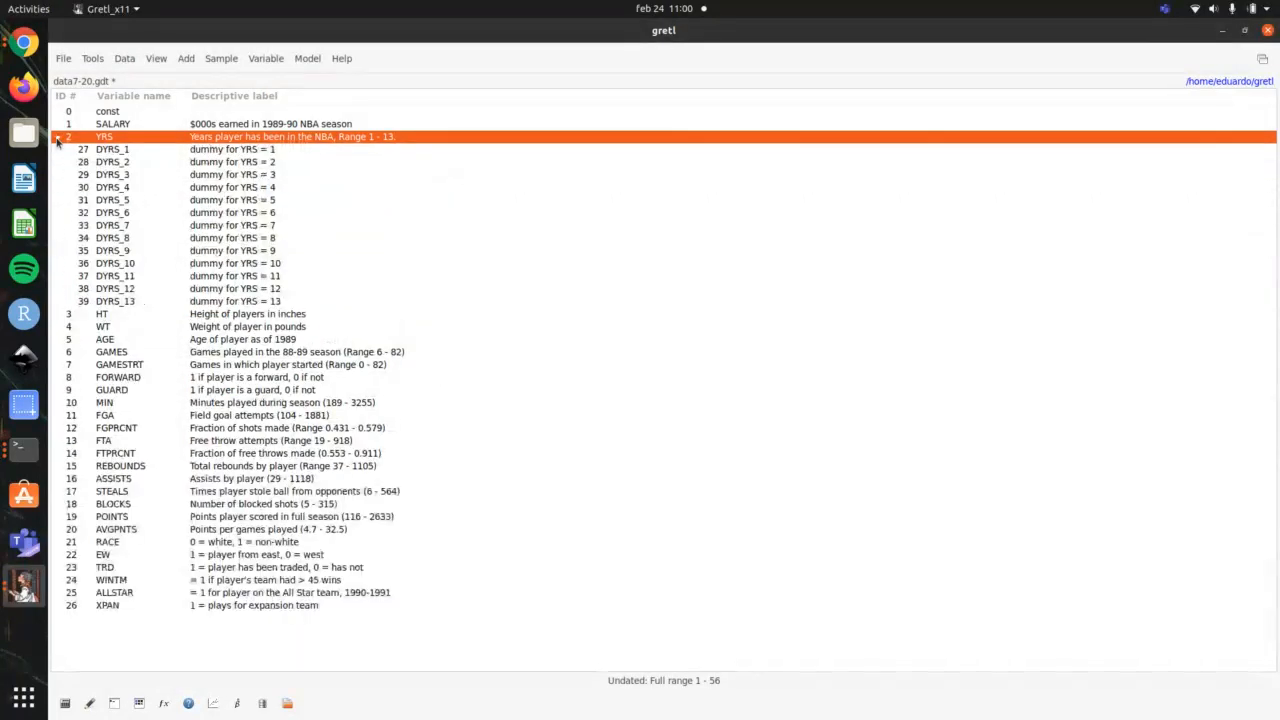
Step: Display the values of DYRS_1, look through its observations, and close the window
double_click(294, 148)
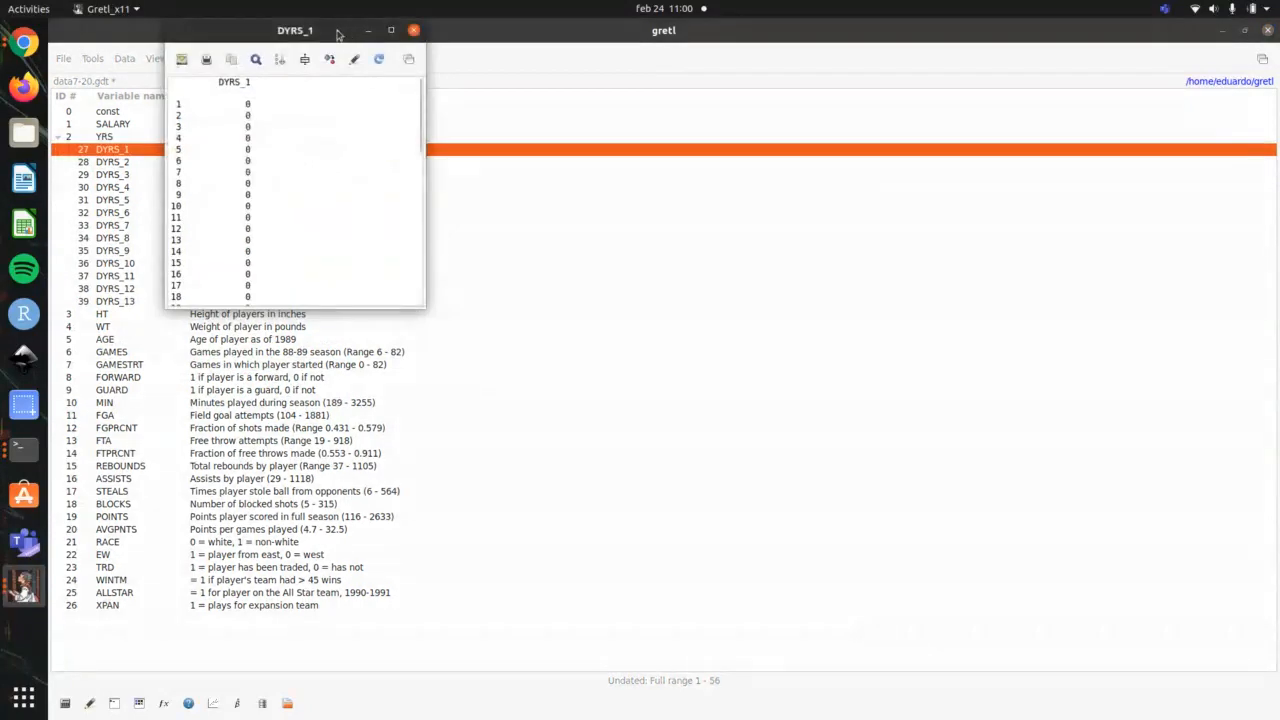
left_click_drag(338, 35, 635, 86)
left_click(720, 288)
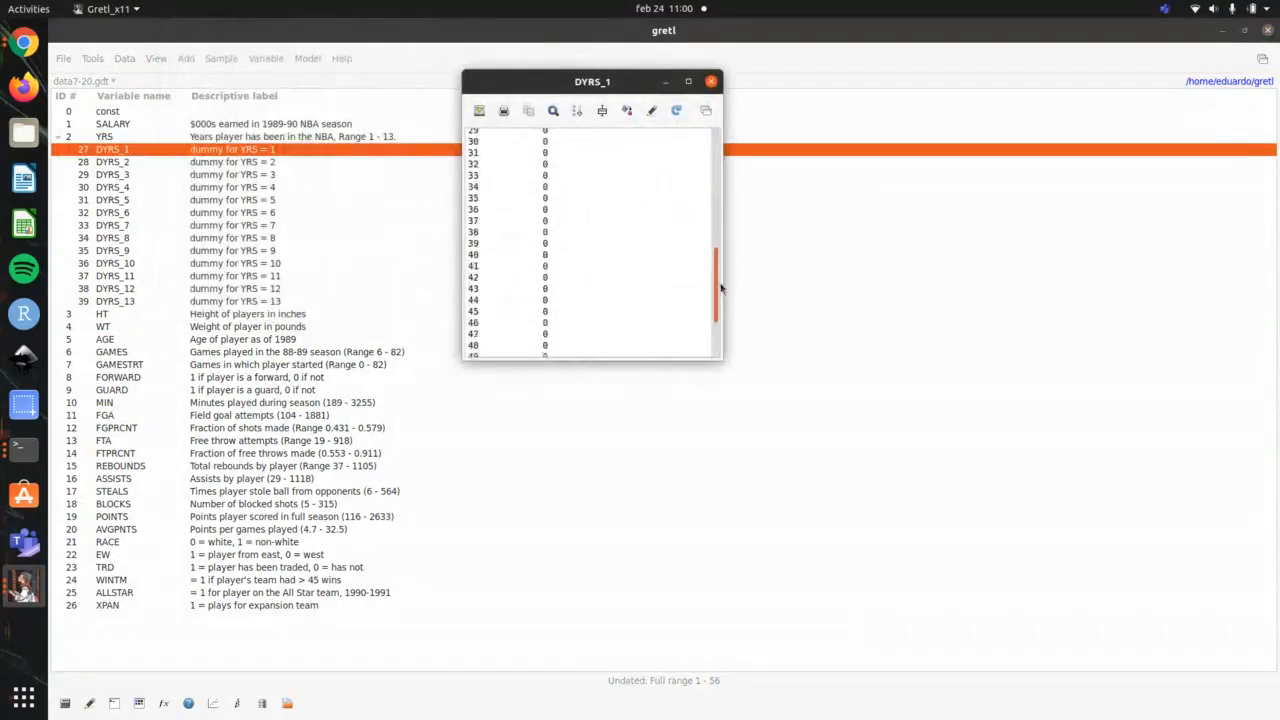
left_click_drag(720, 288, 707, 110)
left_click(710, 82)
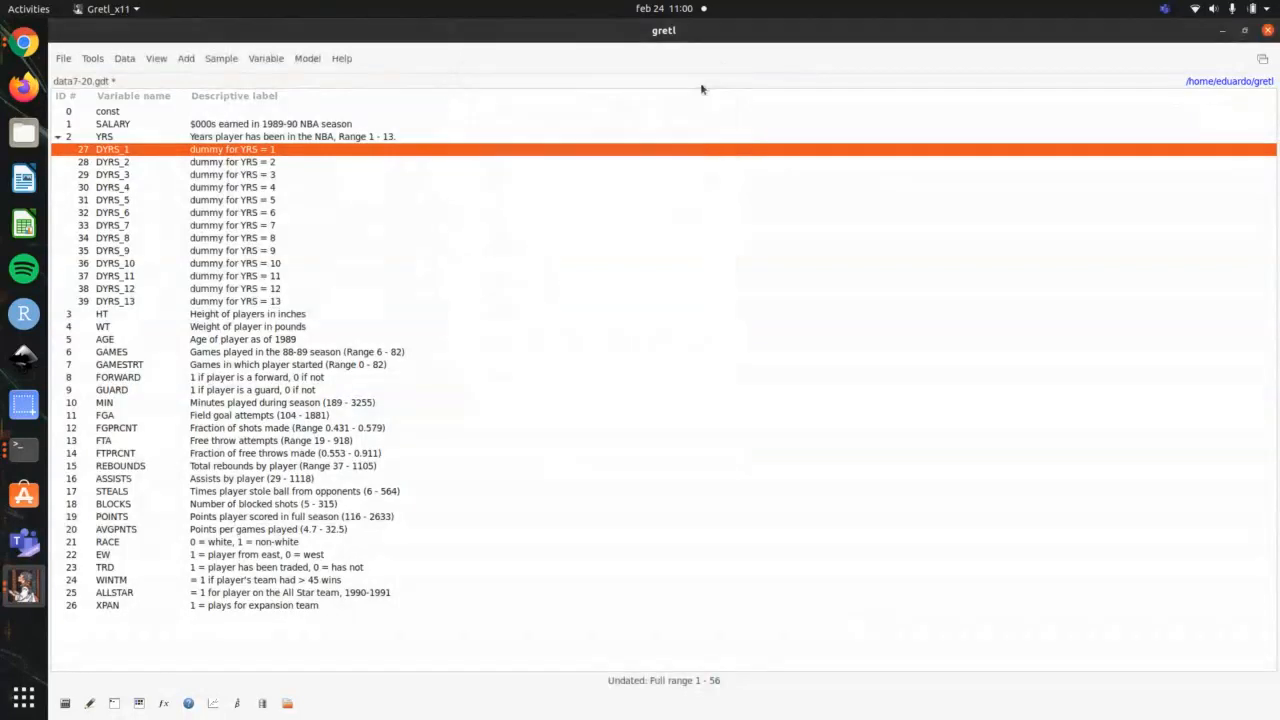
Step: Compare observation 10 in the DYRS_2 values with the same observation in YRS, closing each values window
double_click(272, 161)
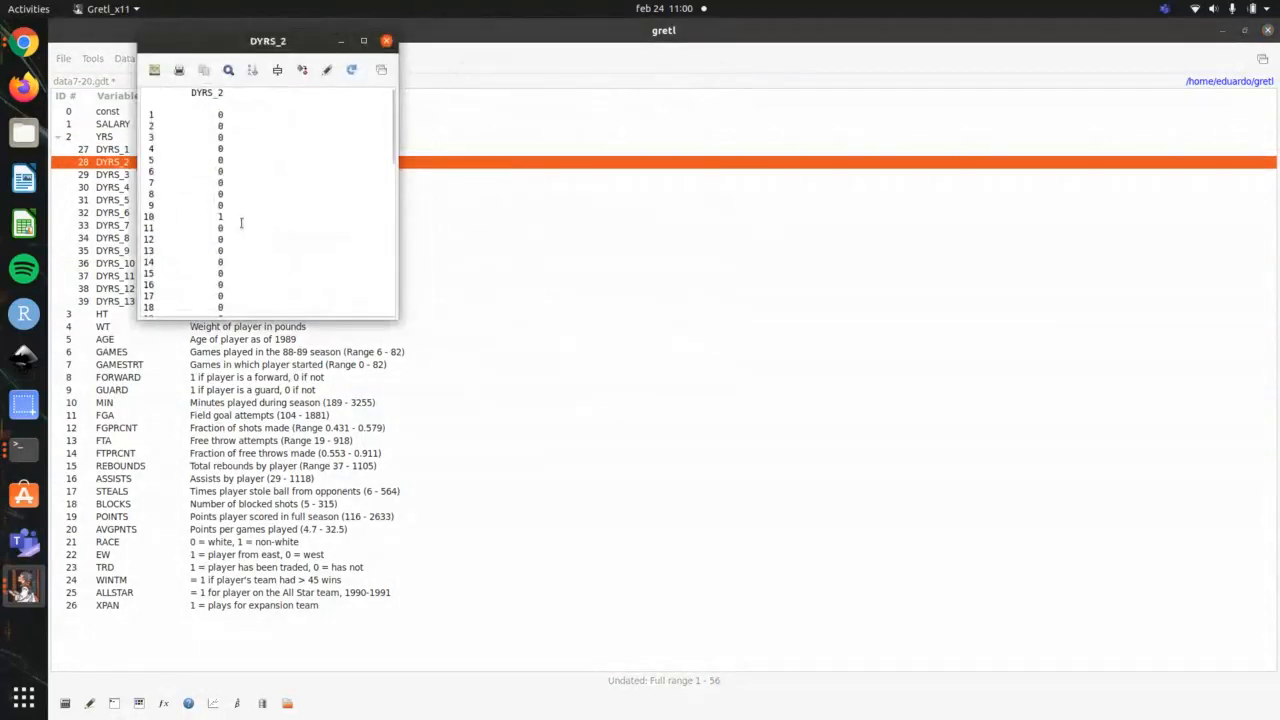
left_click_drag(238, 211, 111, 211)
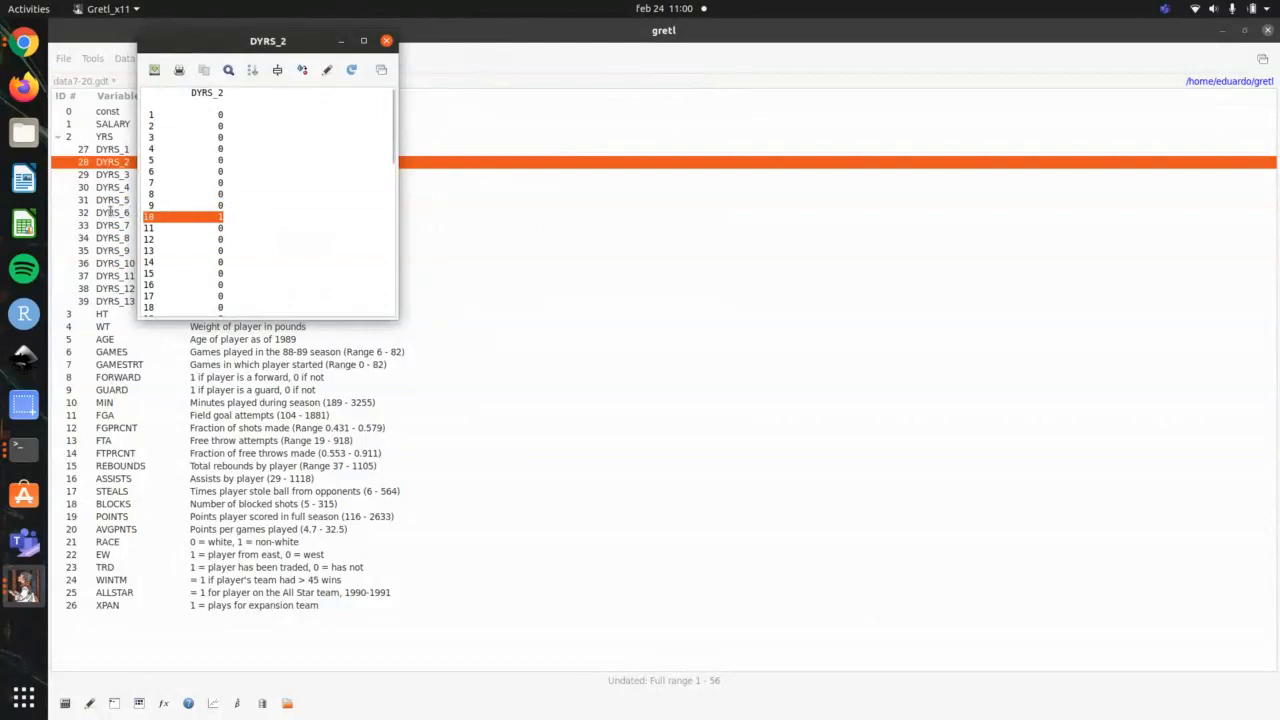
left_click(387, 41)
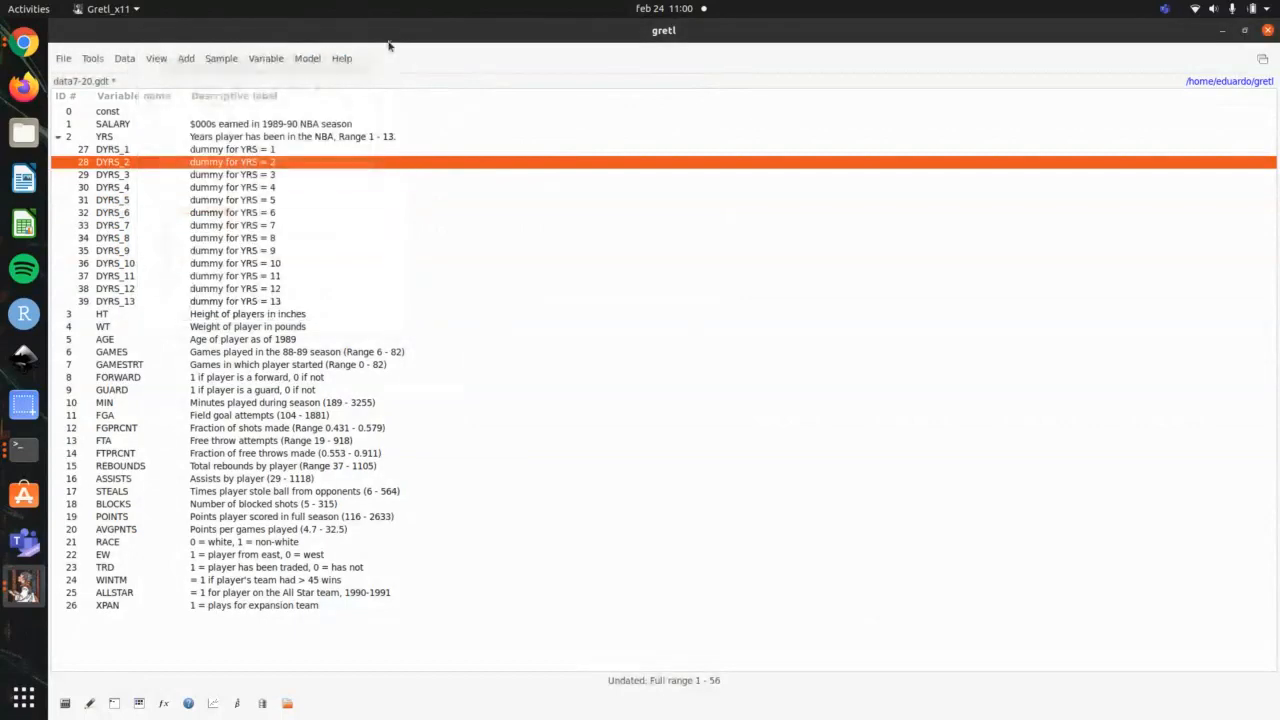
double_click(230, 136)
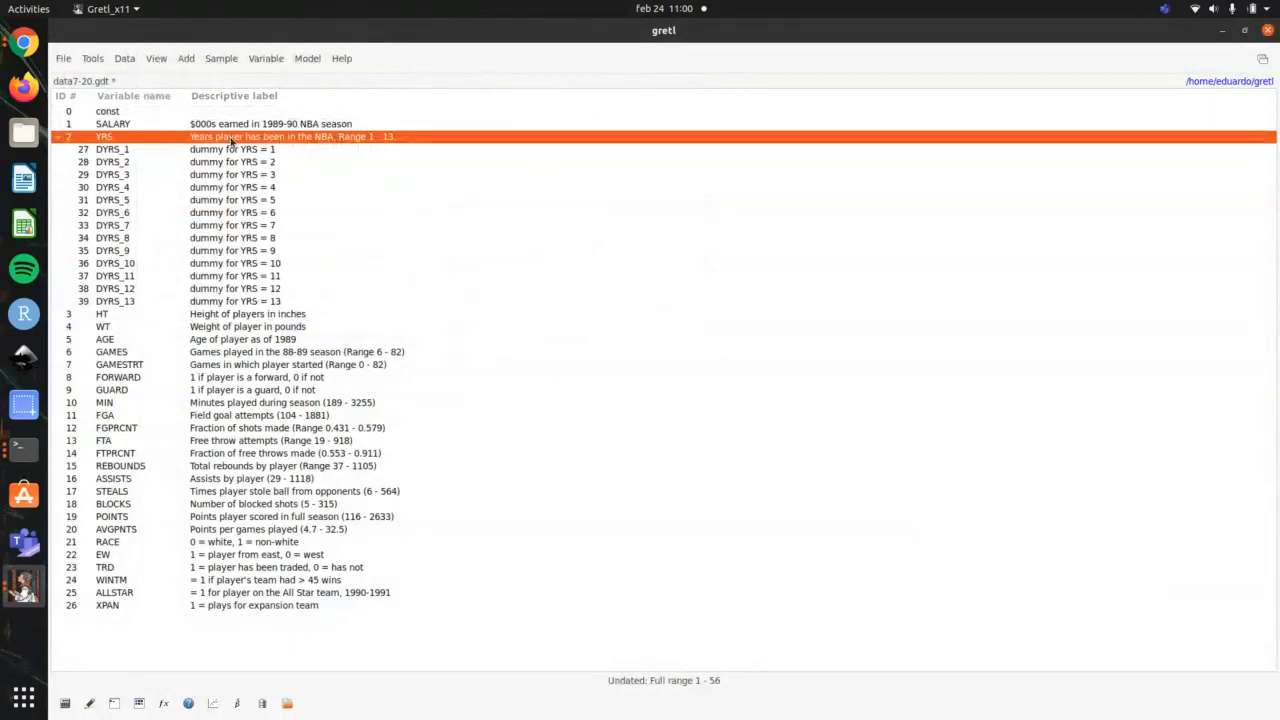
left_click(184, 205)
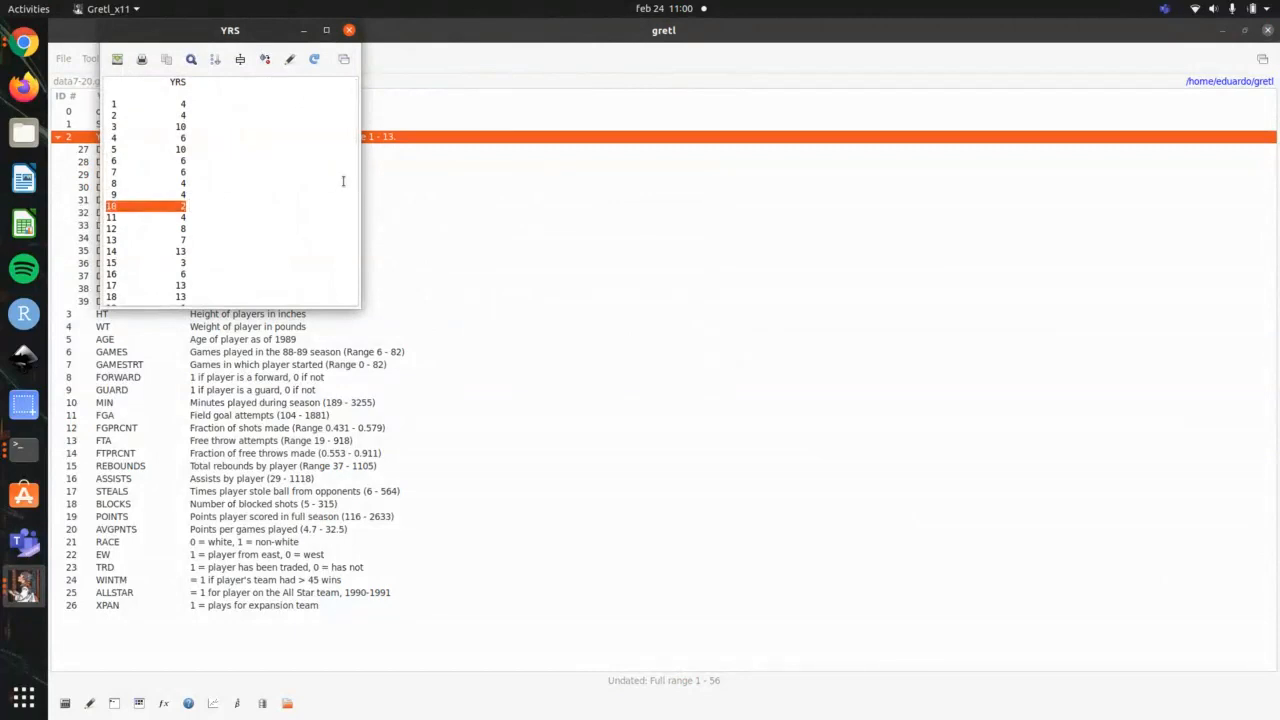
left_click(349, 30)
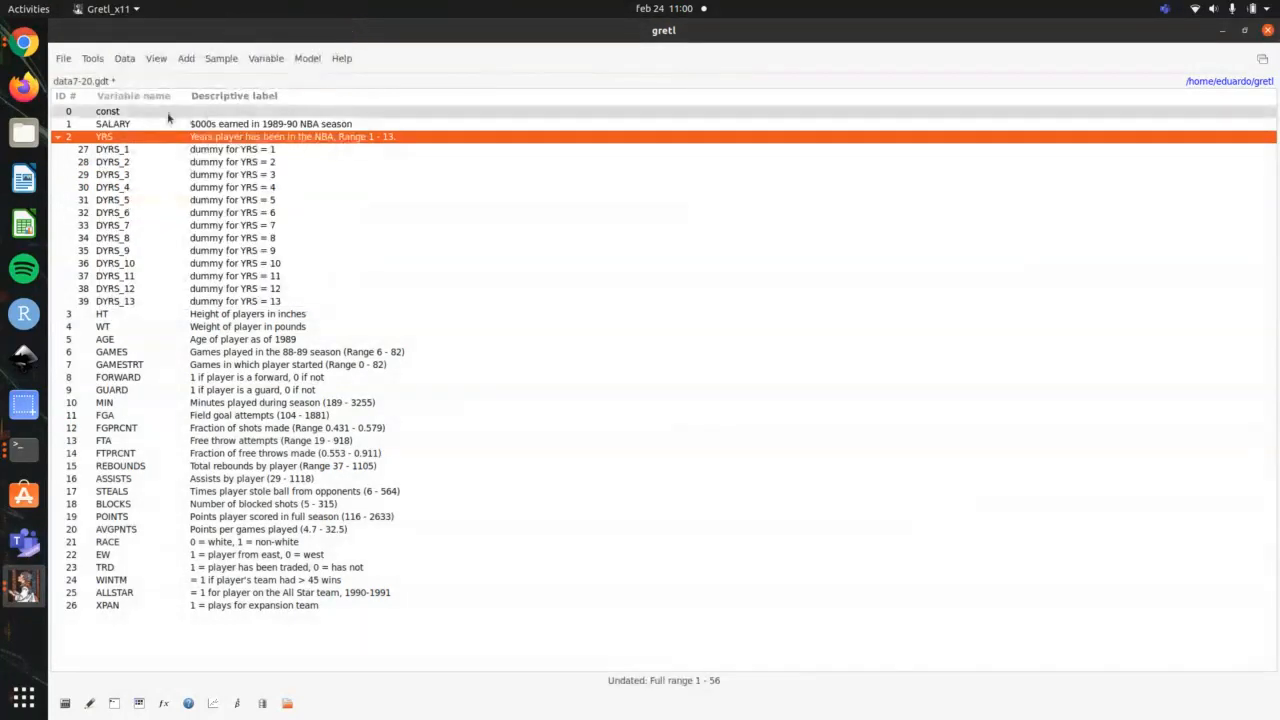
Step: Collapse the dummy variables under YRS and switch to the terminal to check the outline's following topic
left_click(57, 140)
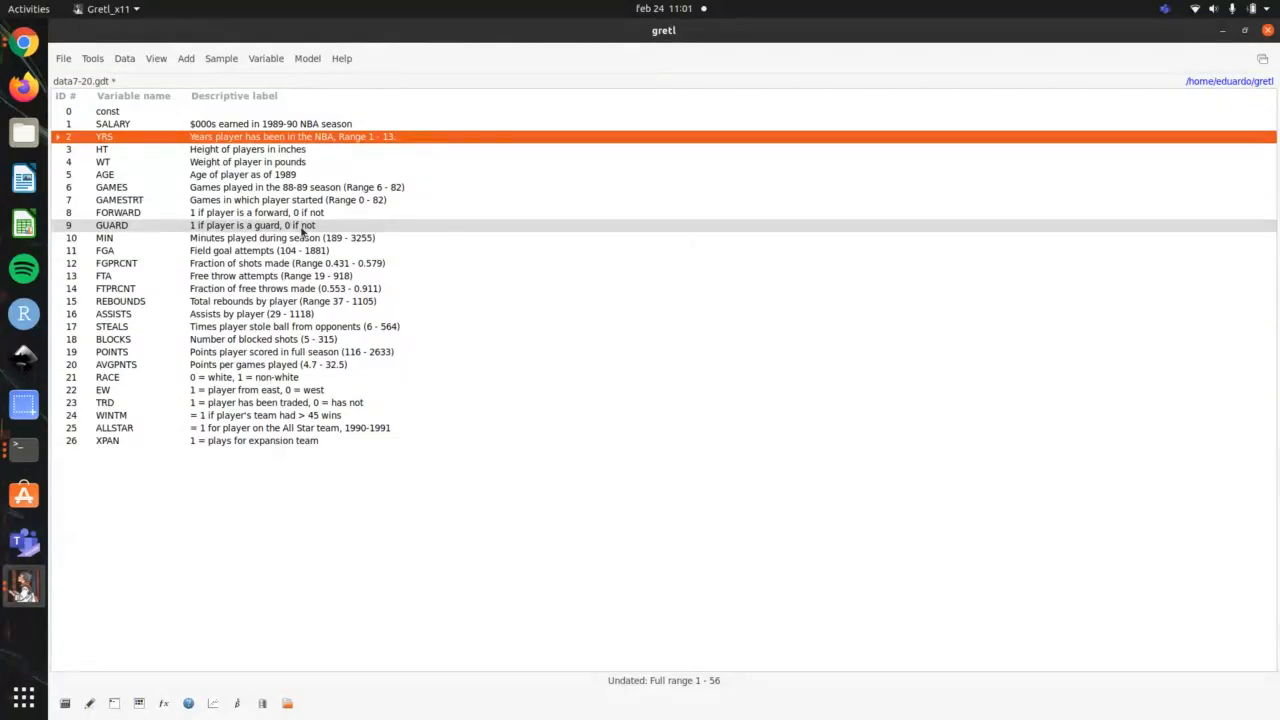
key("alt+Tab")
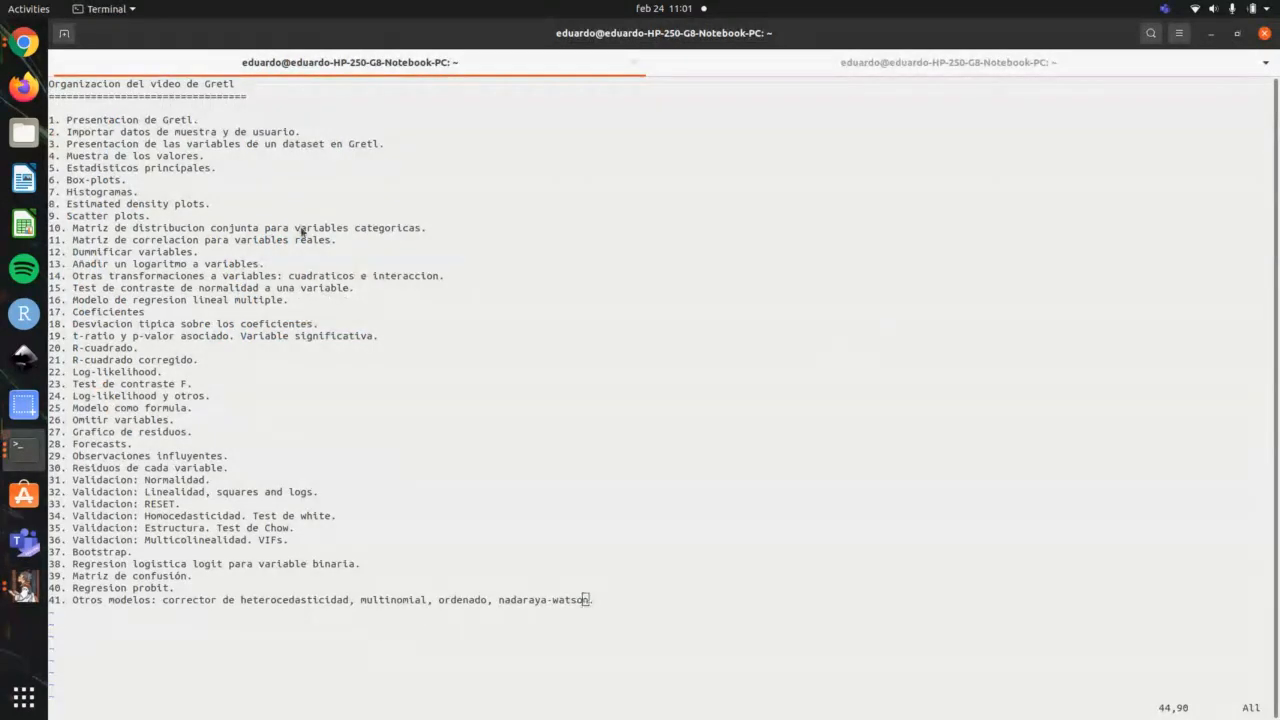
Step: Switch to gretl and plot the frequency distribution of SALARY with 7 bins, closing the graph and the distribution table
key("alt+Tab")
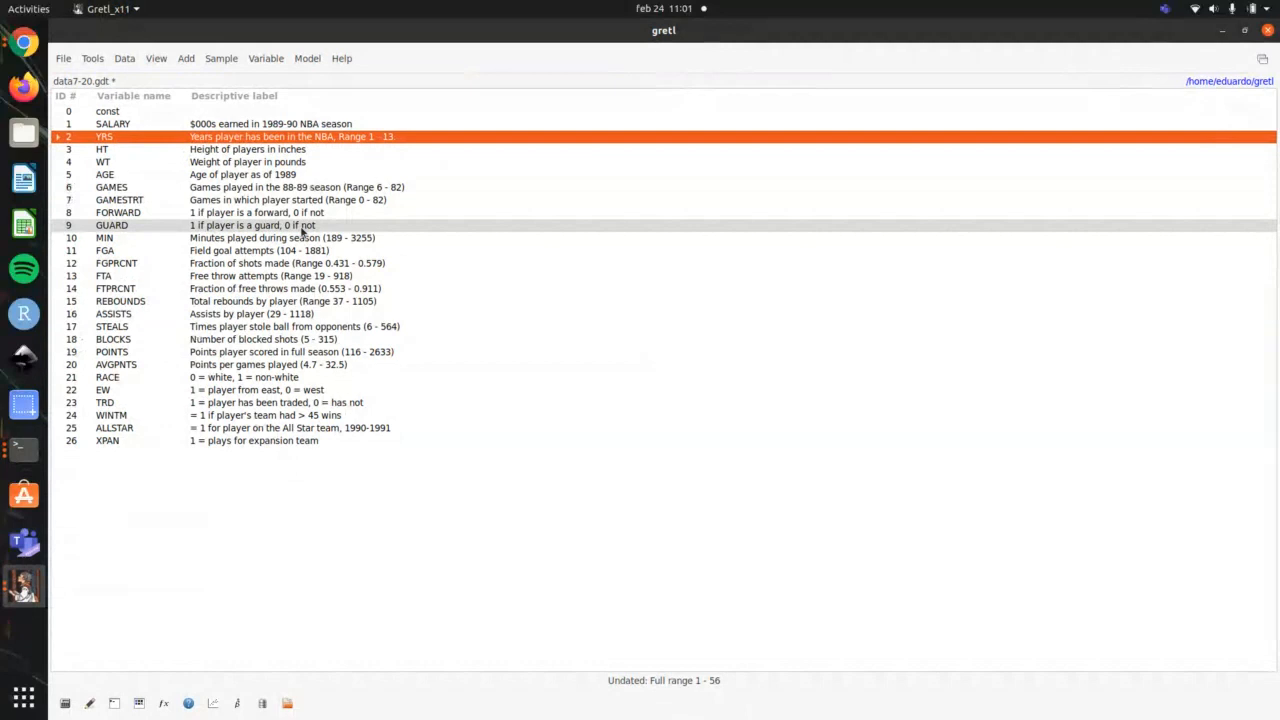
left_click(290, 128)
right_click(290, 128)
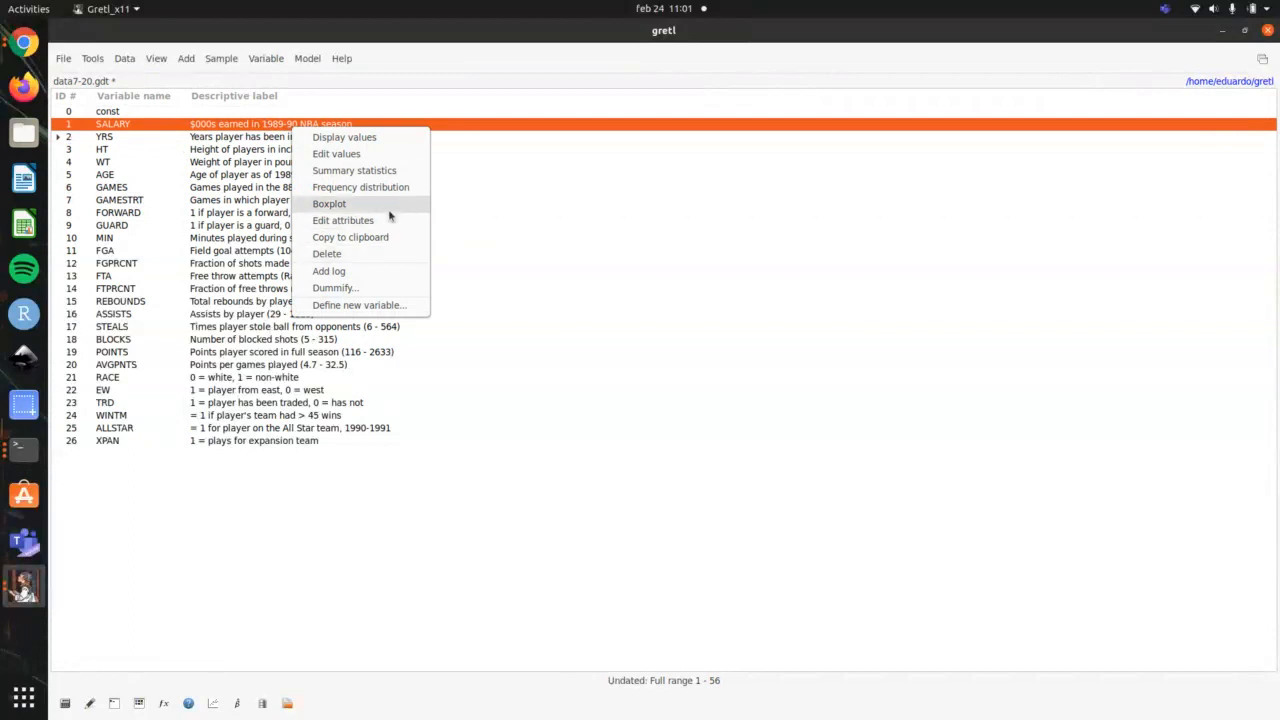
left_click(360, 187)
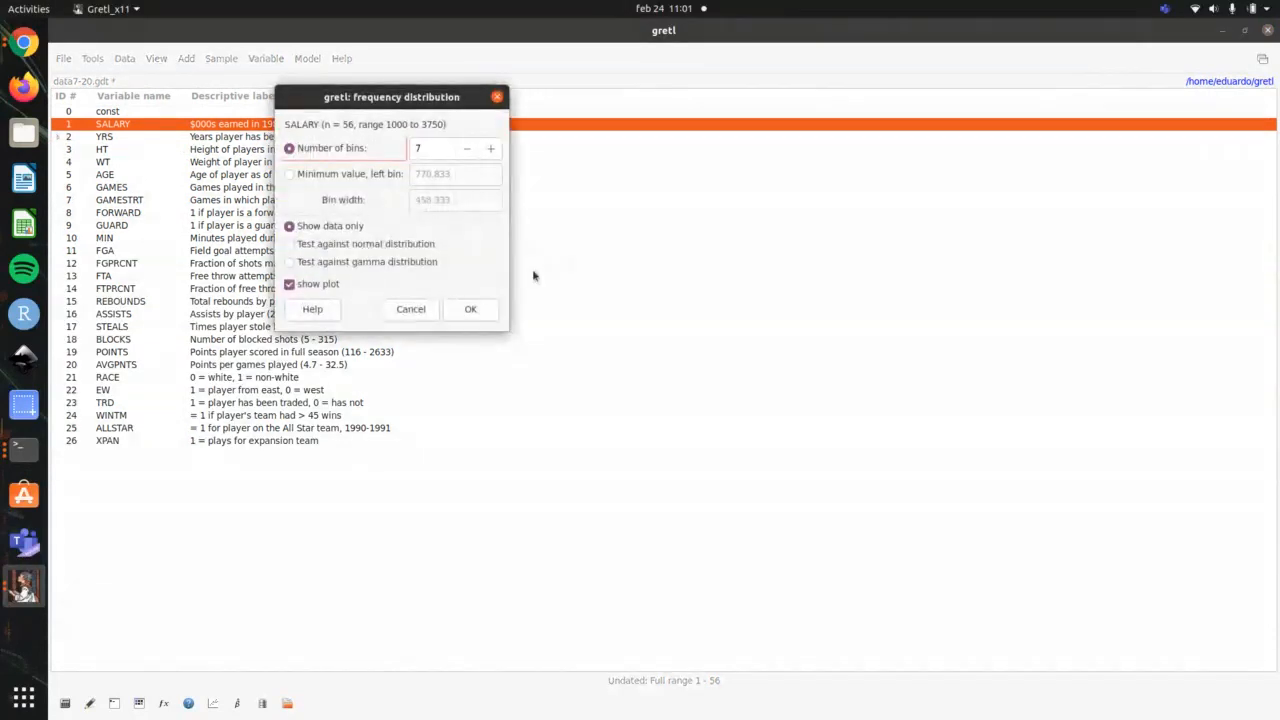
left_click(466, 309)
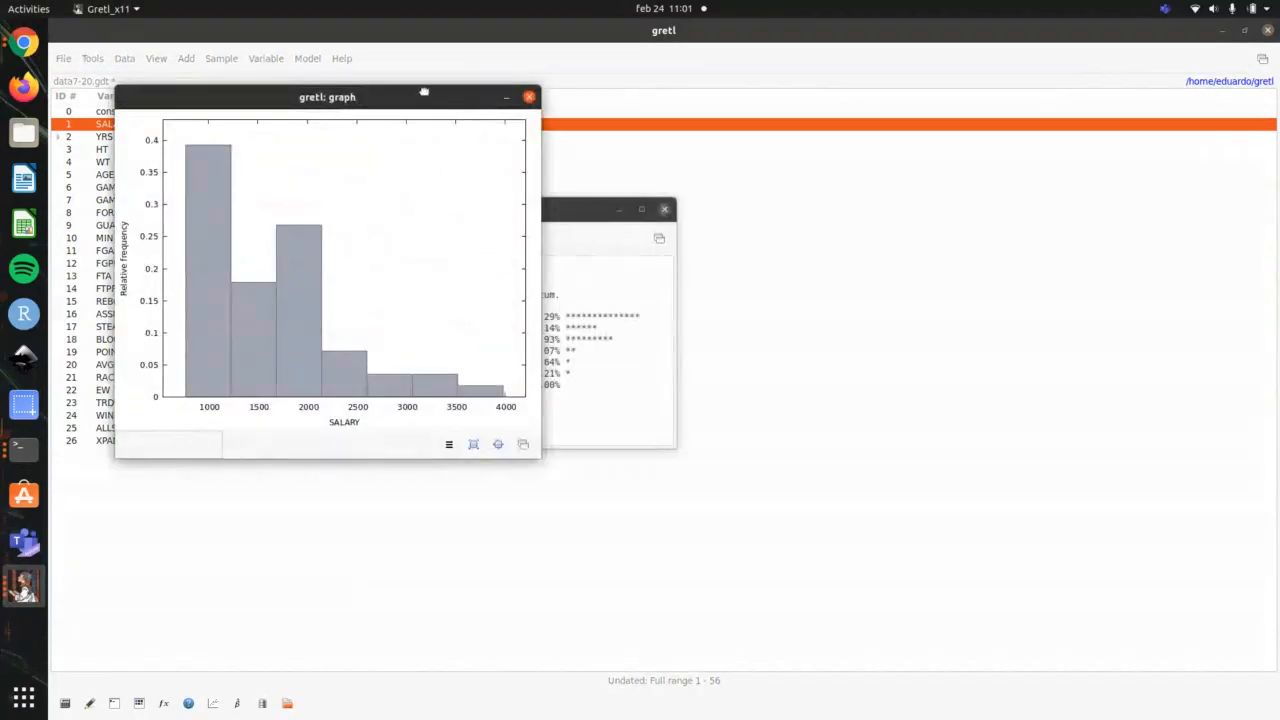
left_click_drag(425, 95, 832, 197)
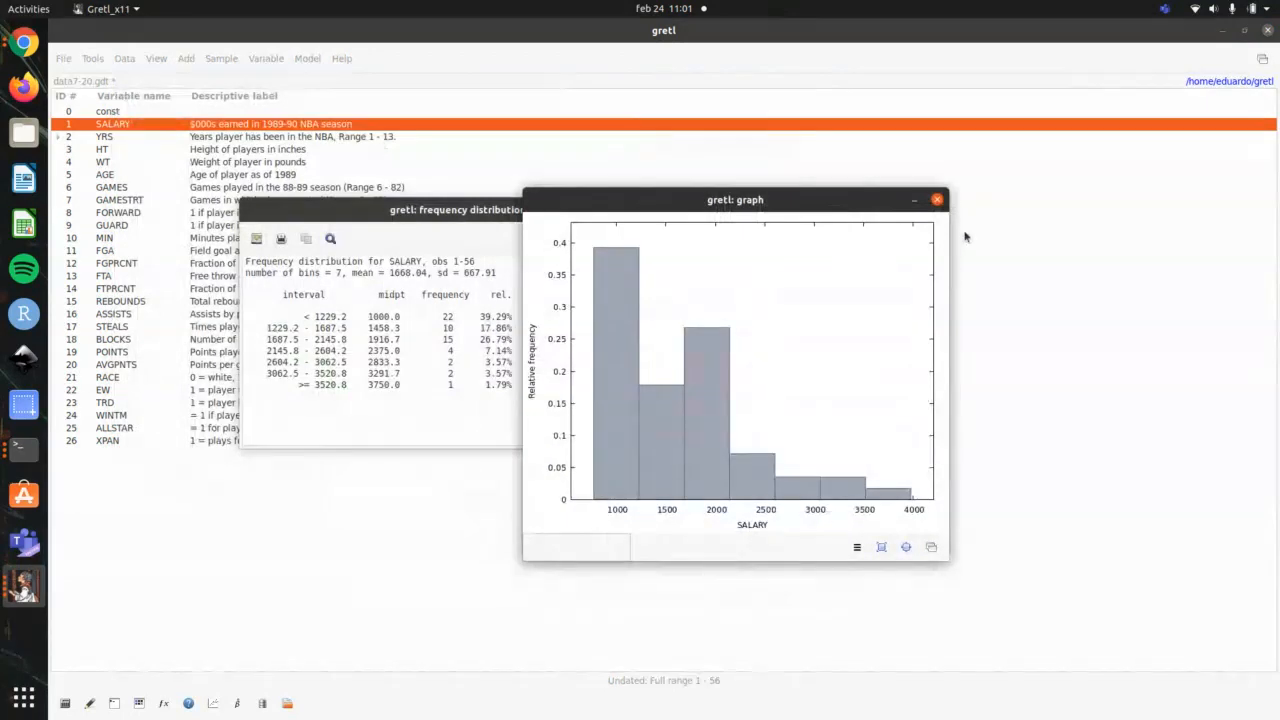
left_click(937, 200)
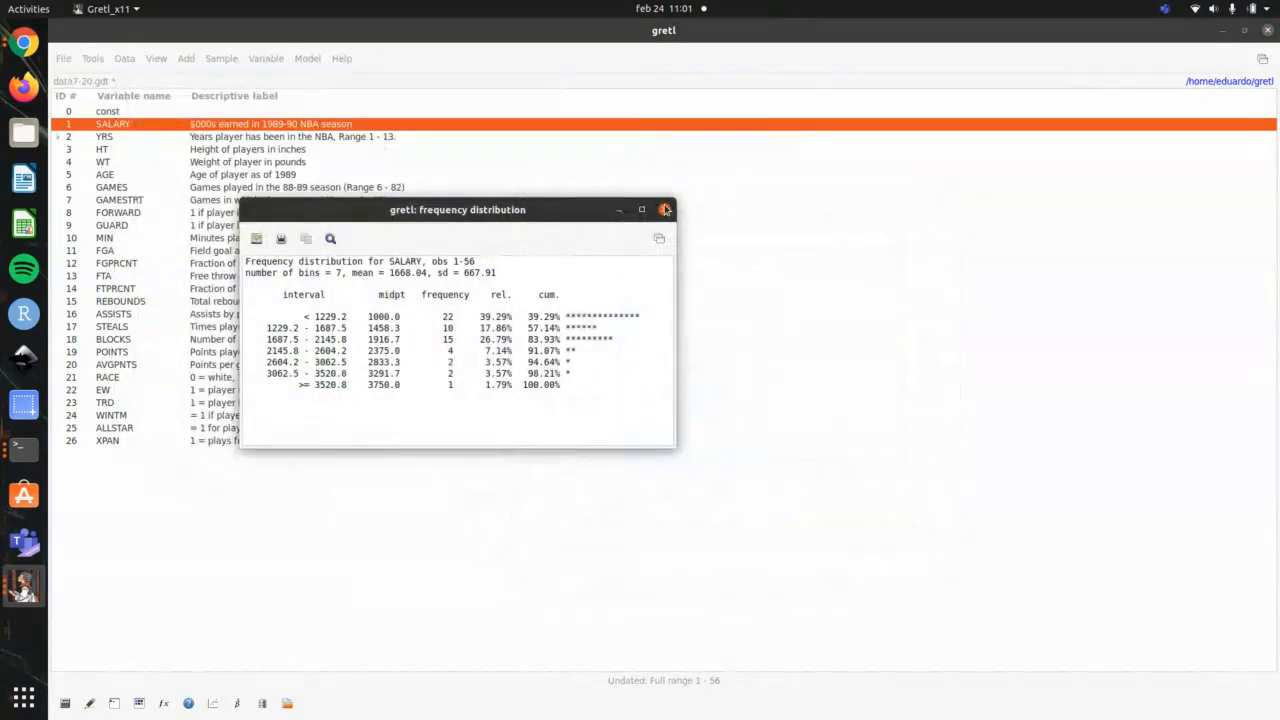
left_click(665, 209)
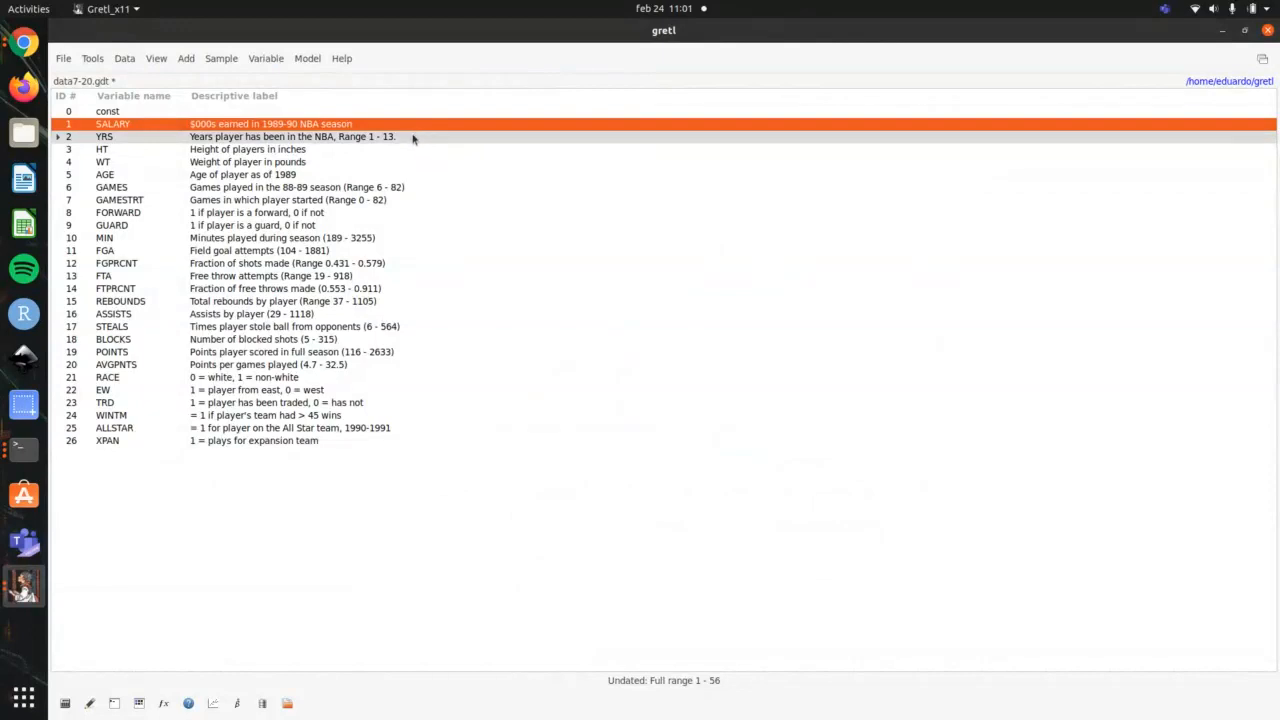
Step: Add the log of SALARY as a new variable, display the values of l_SALARY, and close the values window
right_click(408, 127)
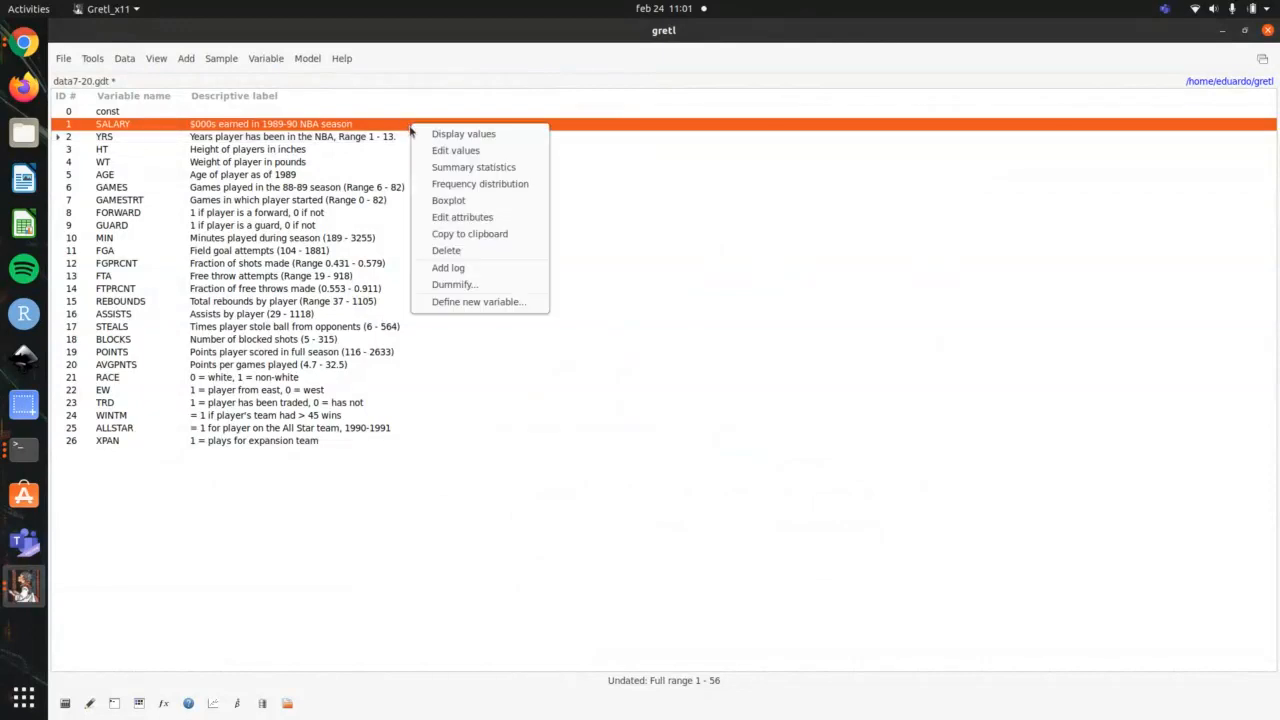
left_click(448, 268)
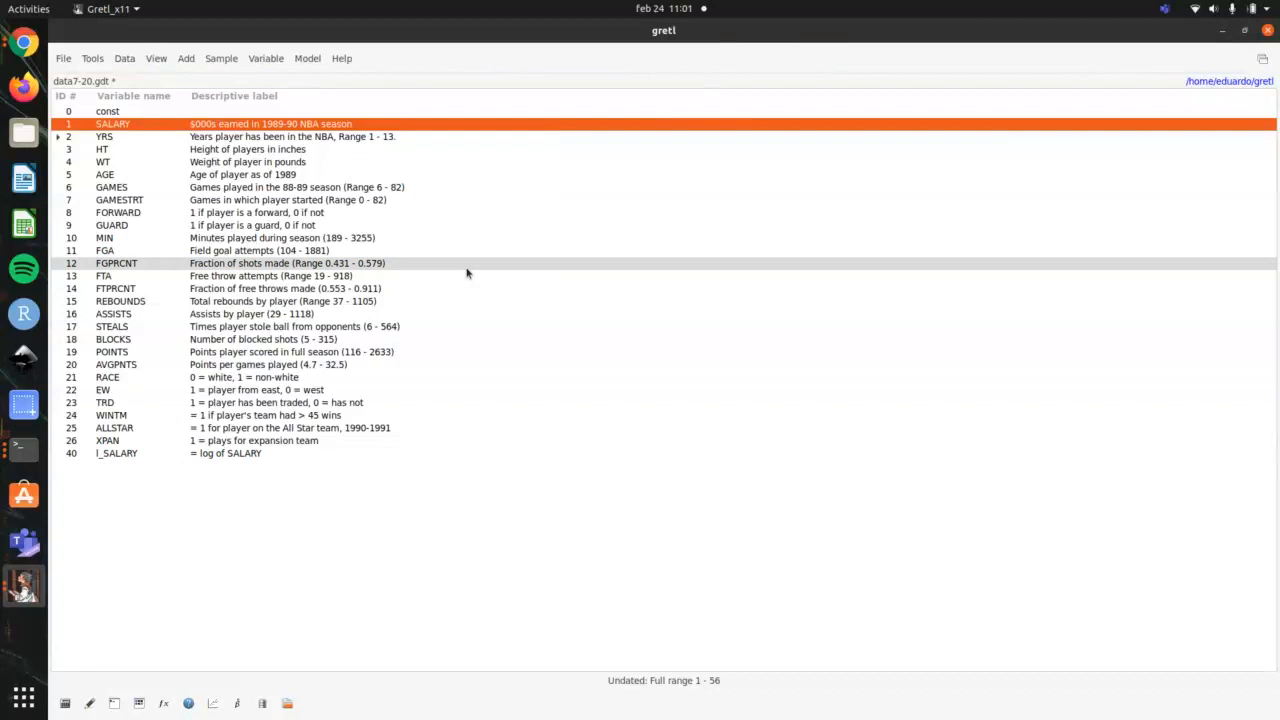
left_click(188, 458)
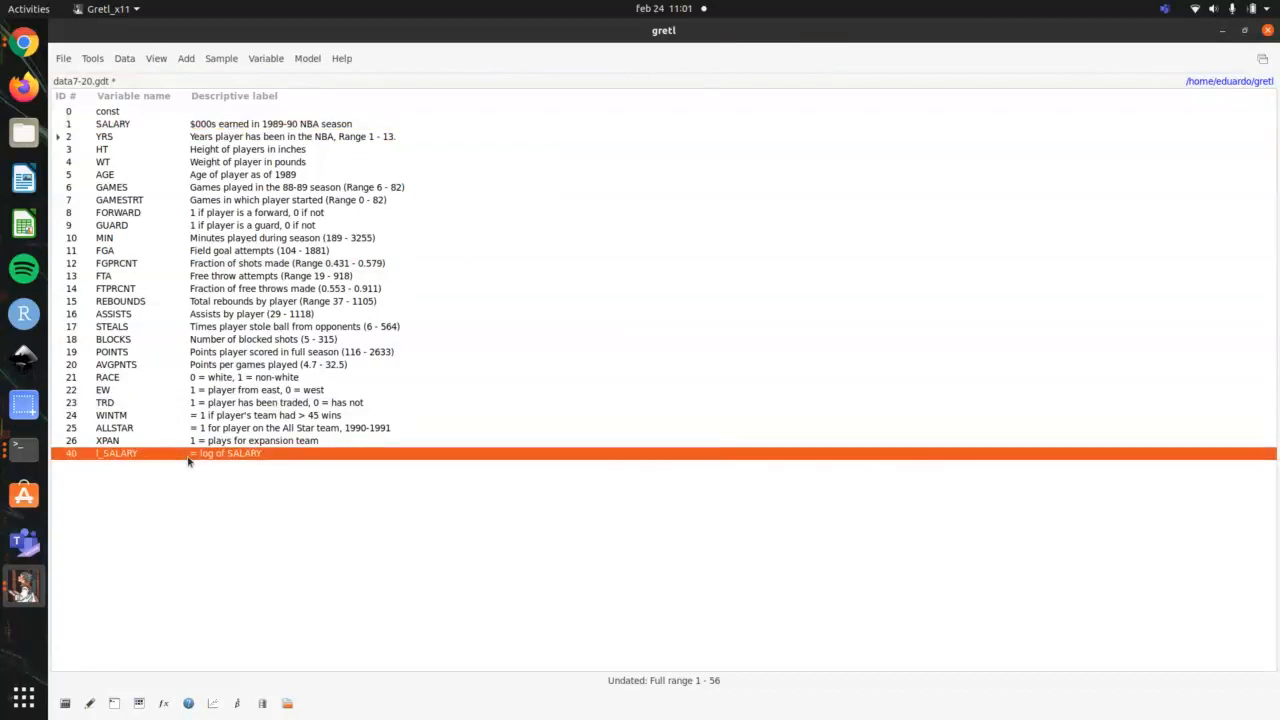
double_click(188, 458)
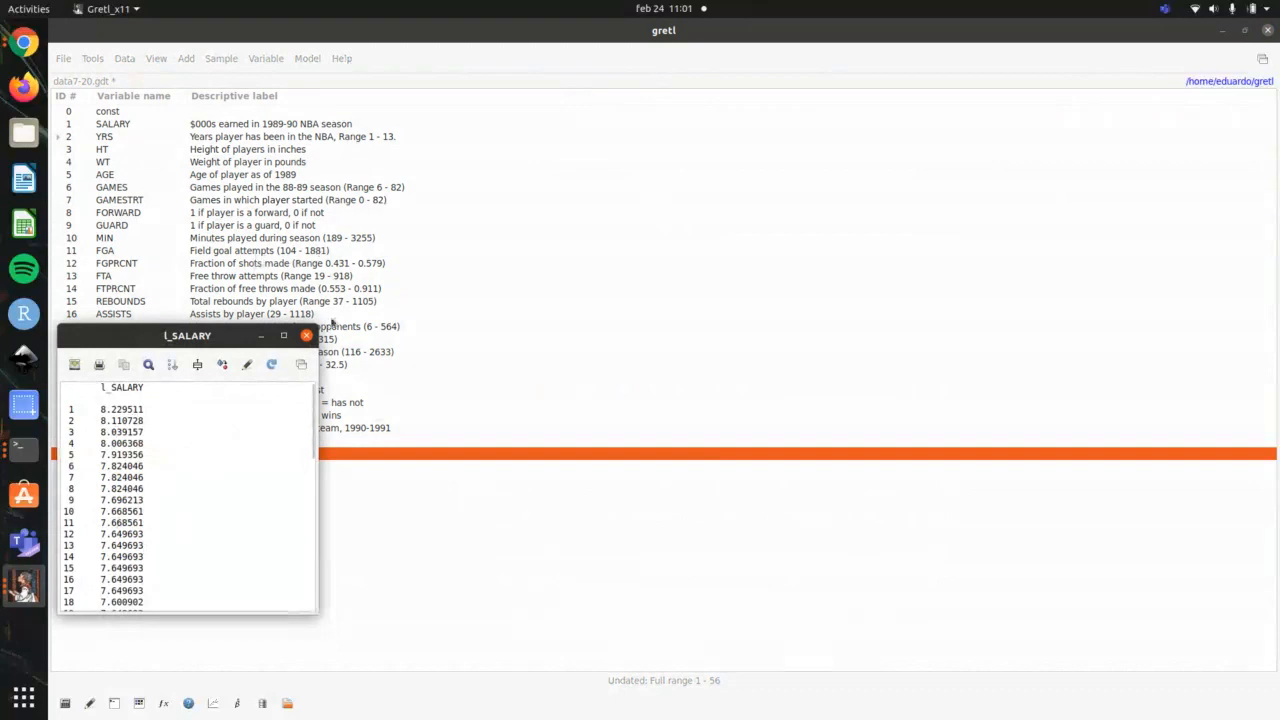
left_click(306, 335)
Step: Plot the frequency distribution of l_SALARY with 7 bins and close the graph
right_click(246, 457)
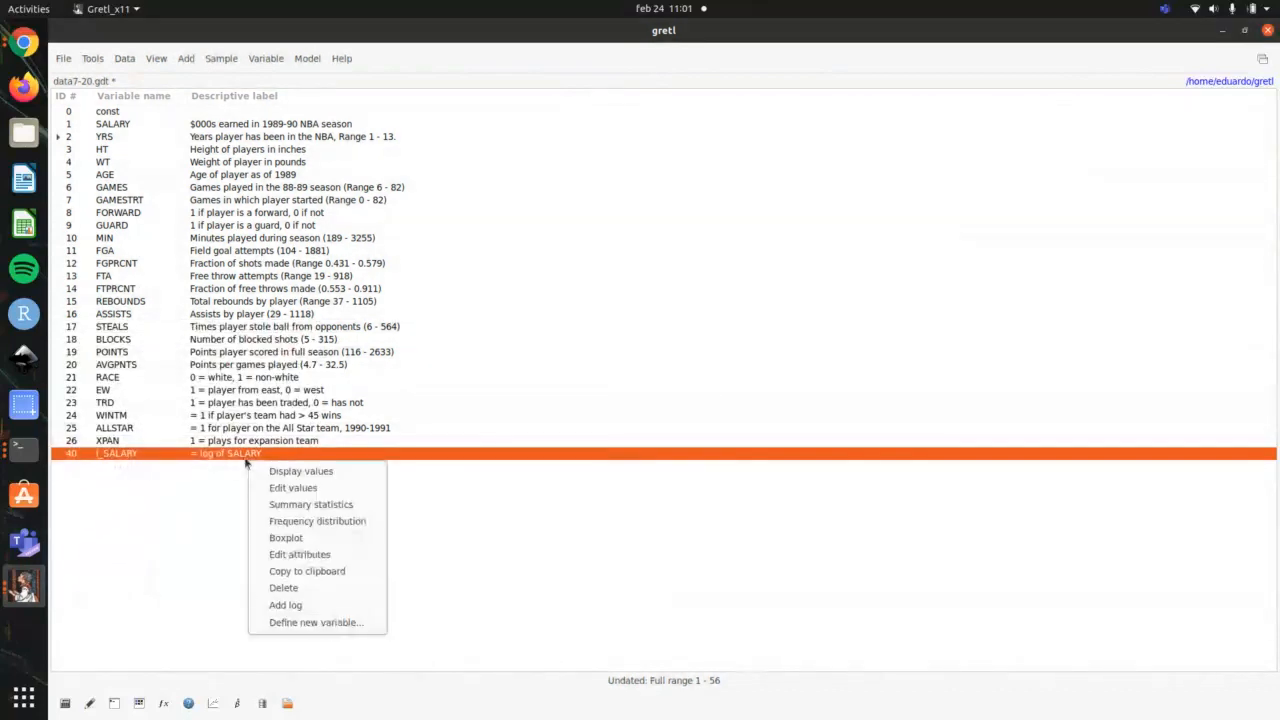
left_click(315, 521)
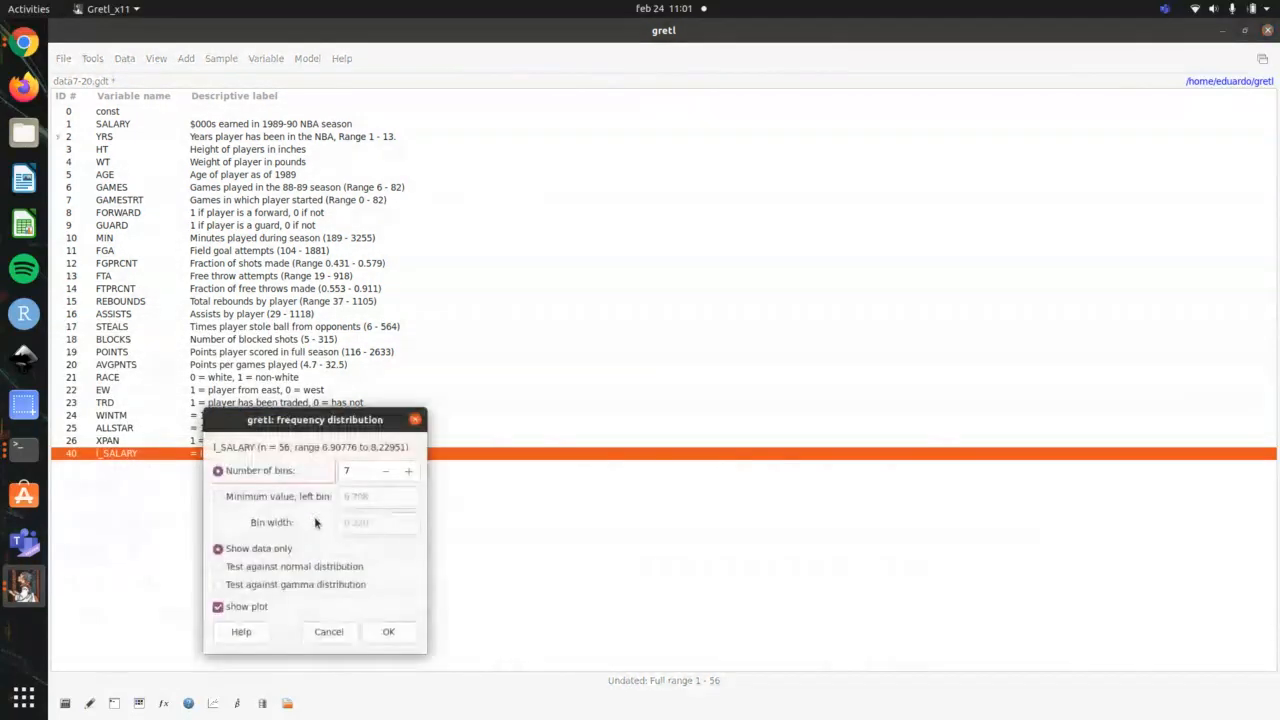
left_click(389, 631)
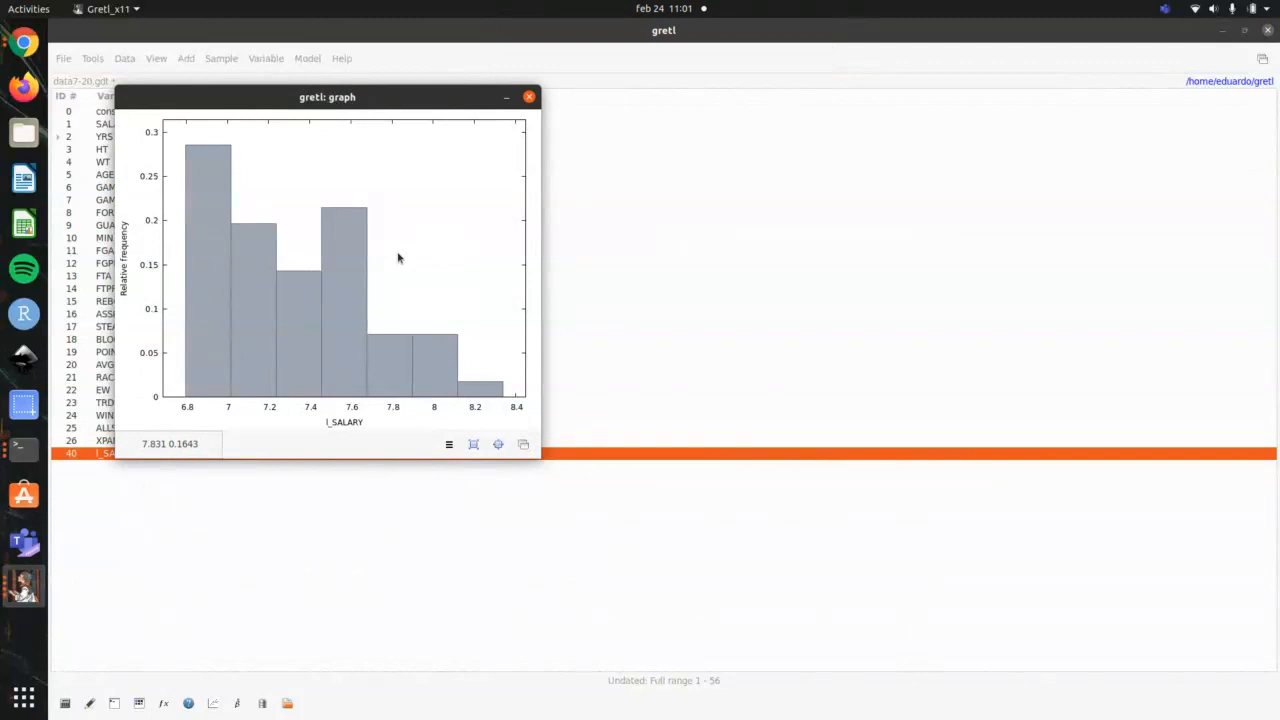
left_click(529, 97)
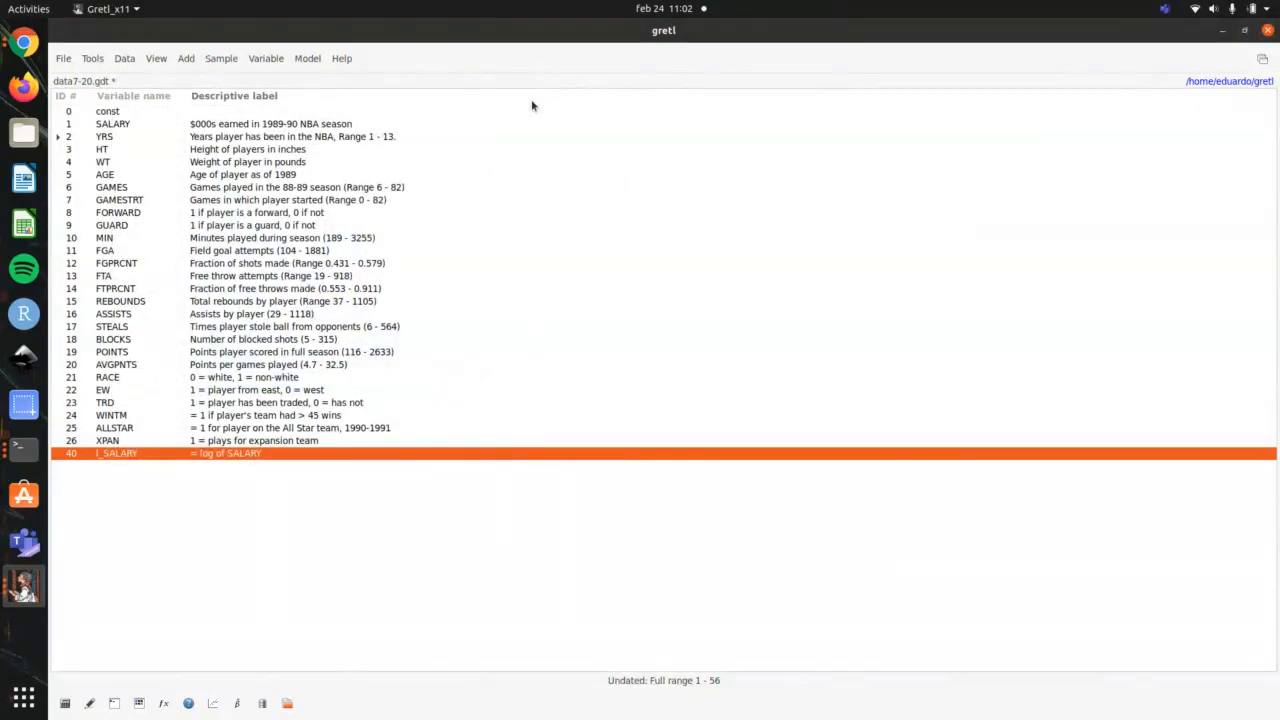
Step: Add the log of l_SALARY, plot the frequency distribution of l_l_SALARY with 7 bins, and close the graph
right_click(238, 456)
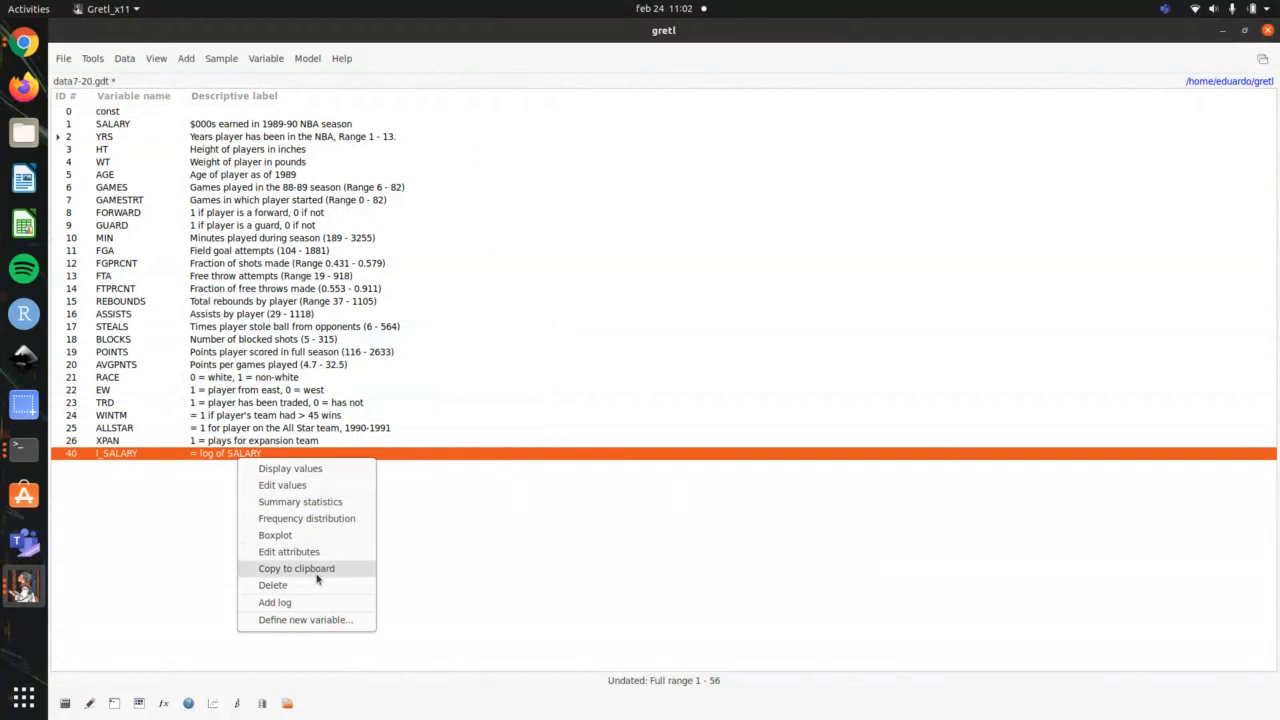
left_click(314, 603)
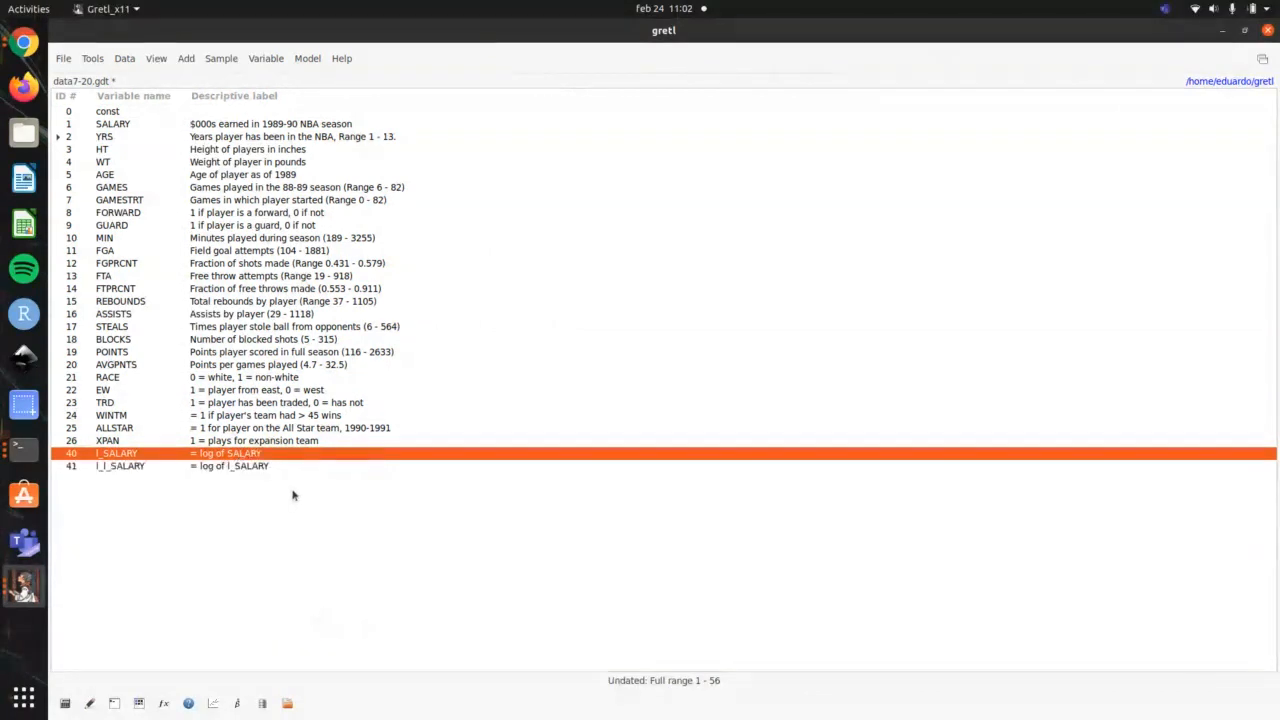
left_click(329, 465)
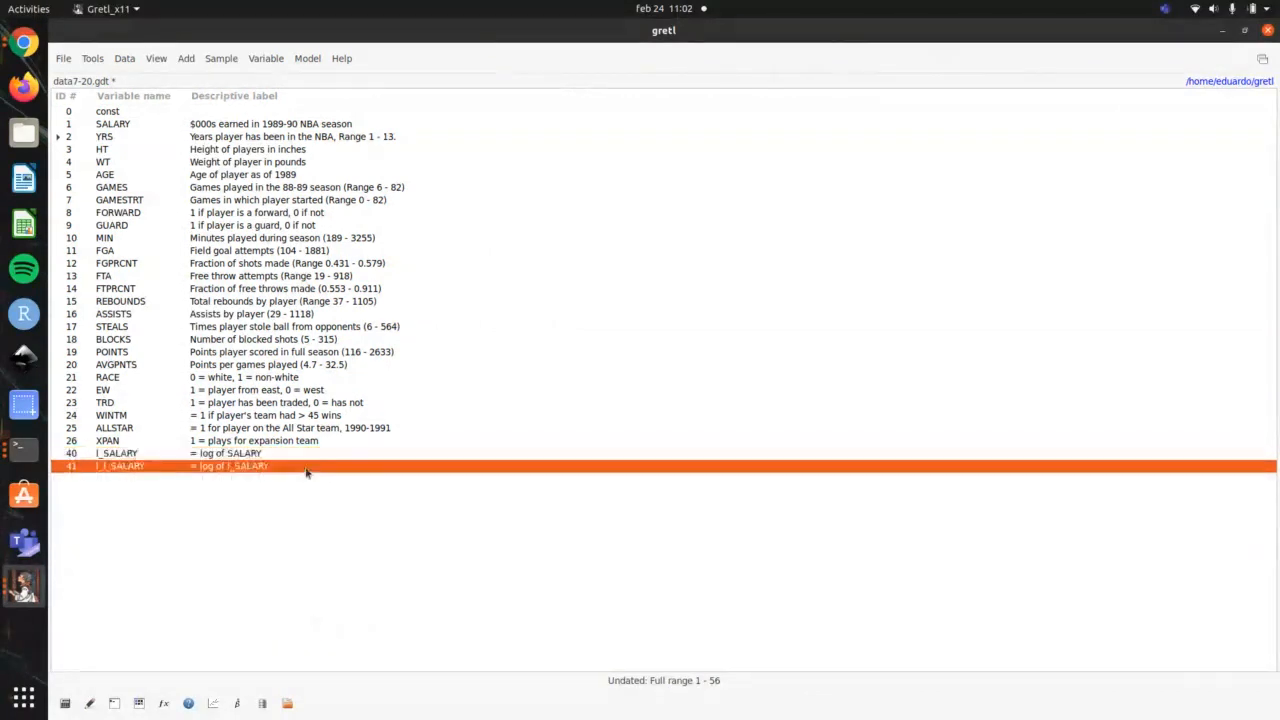
right_click(306, 470)
left_click(378, 528)
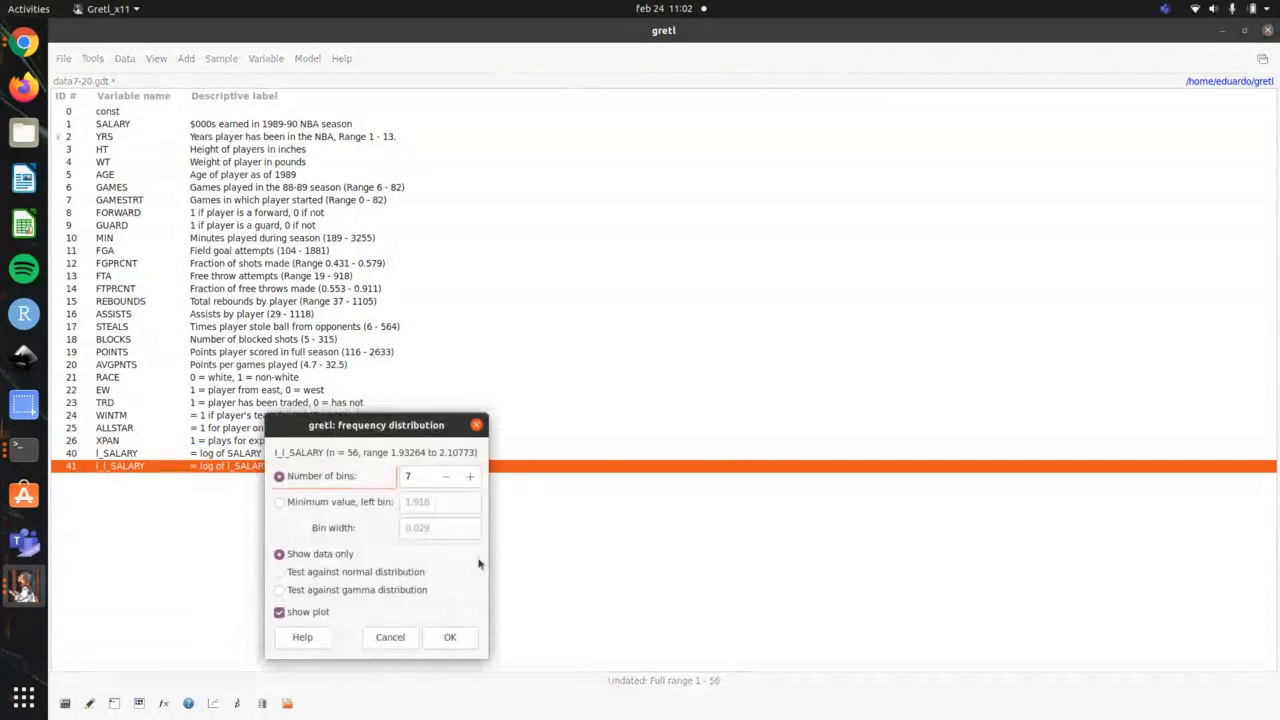
left_click(476, 638)
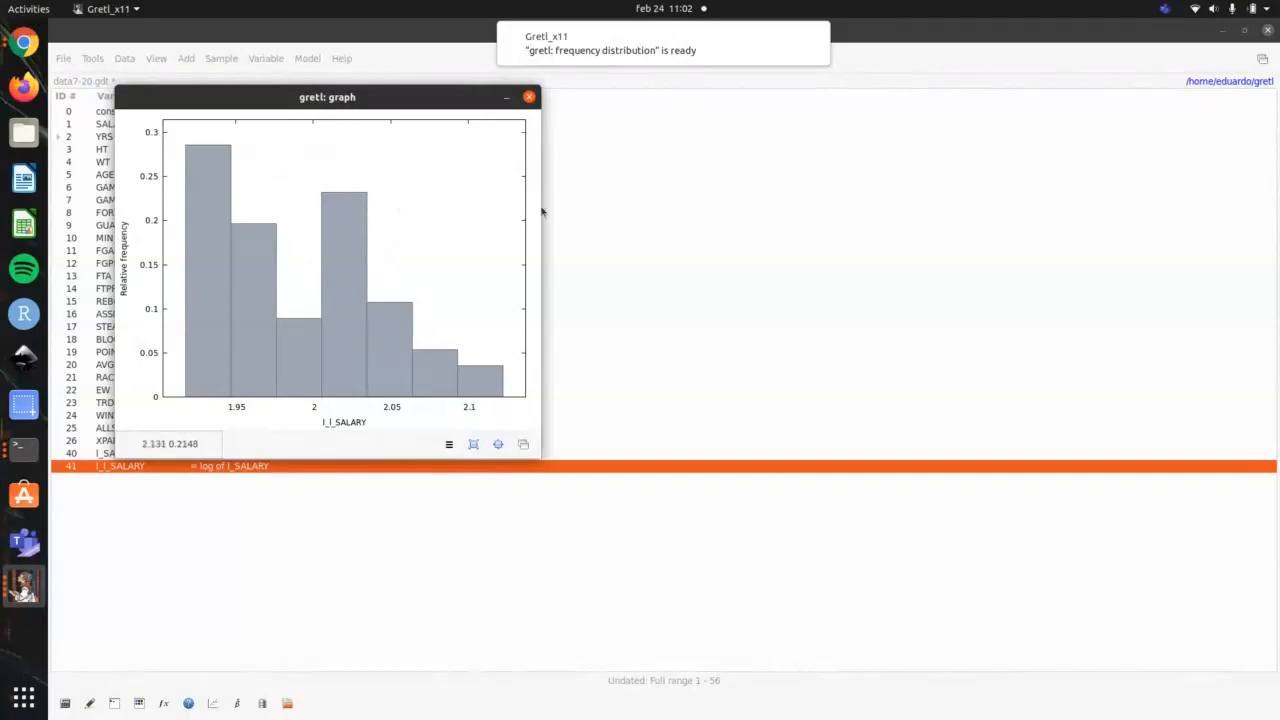
left_click(529, 97)
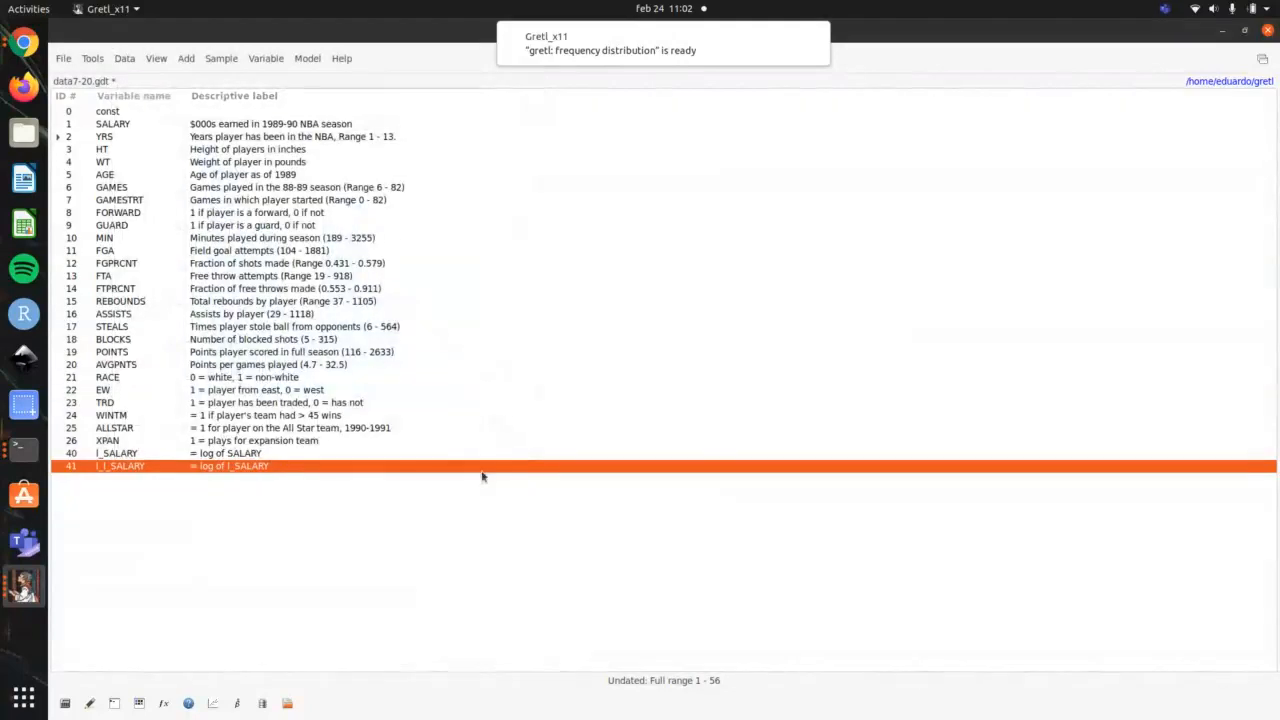
Step: Delete the variables l_l_SALARY and l_SALARY from the dataset
key("Delete")
left_click(632, 392)
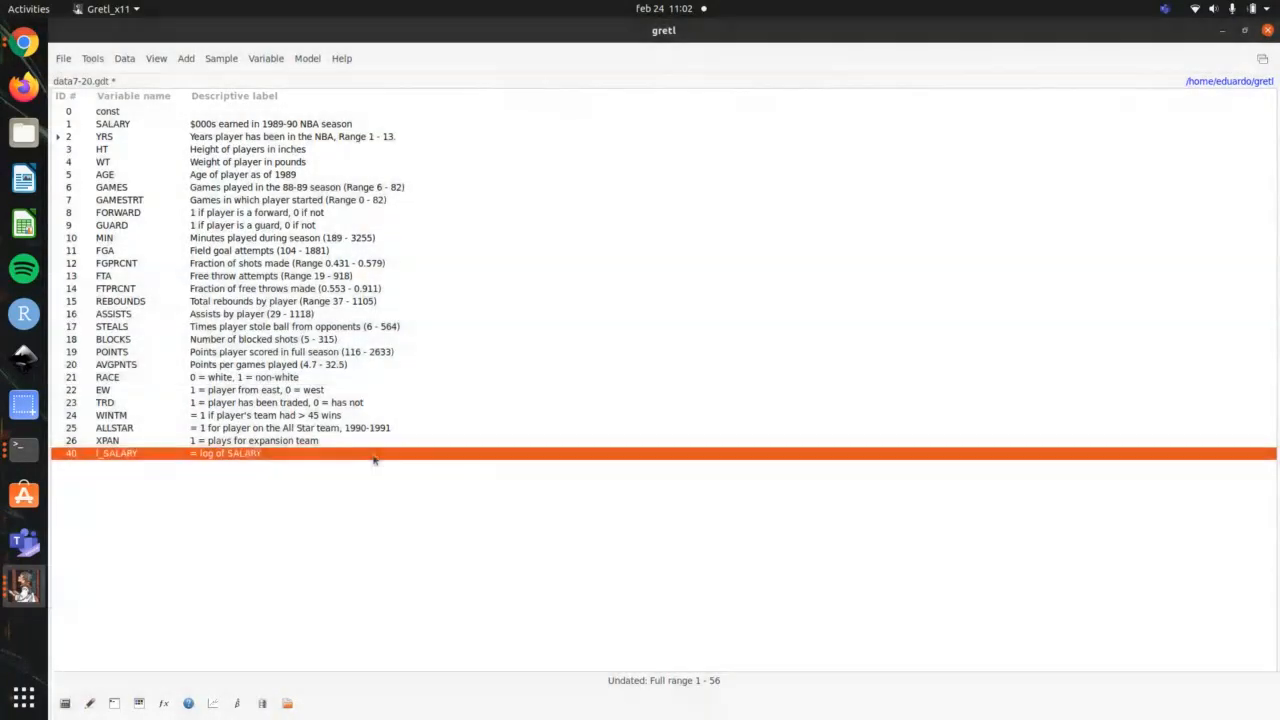
key("Delete")
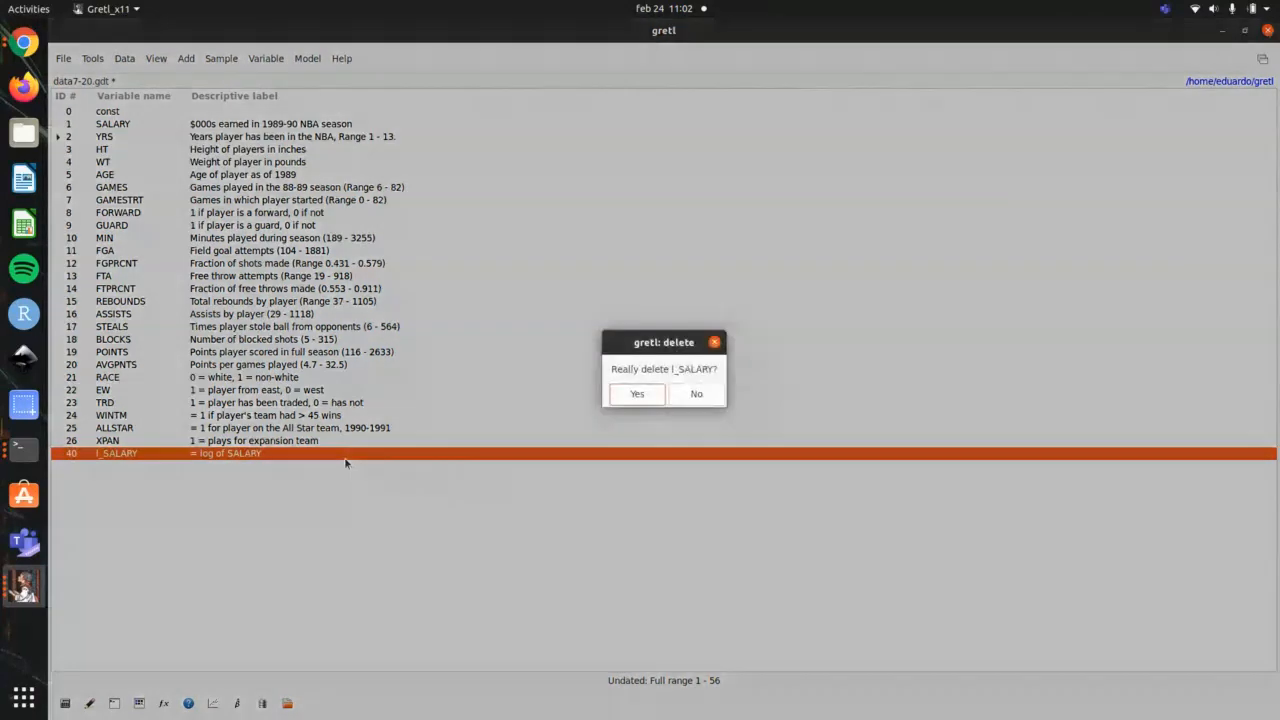
key("Return")
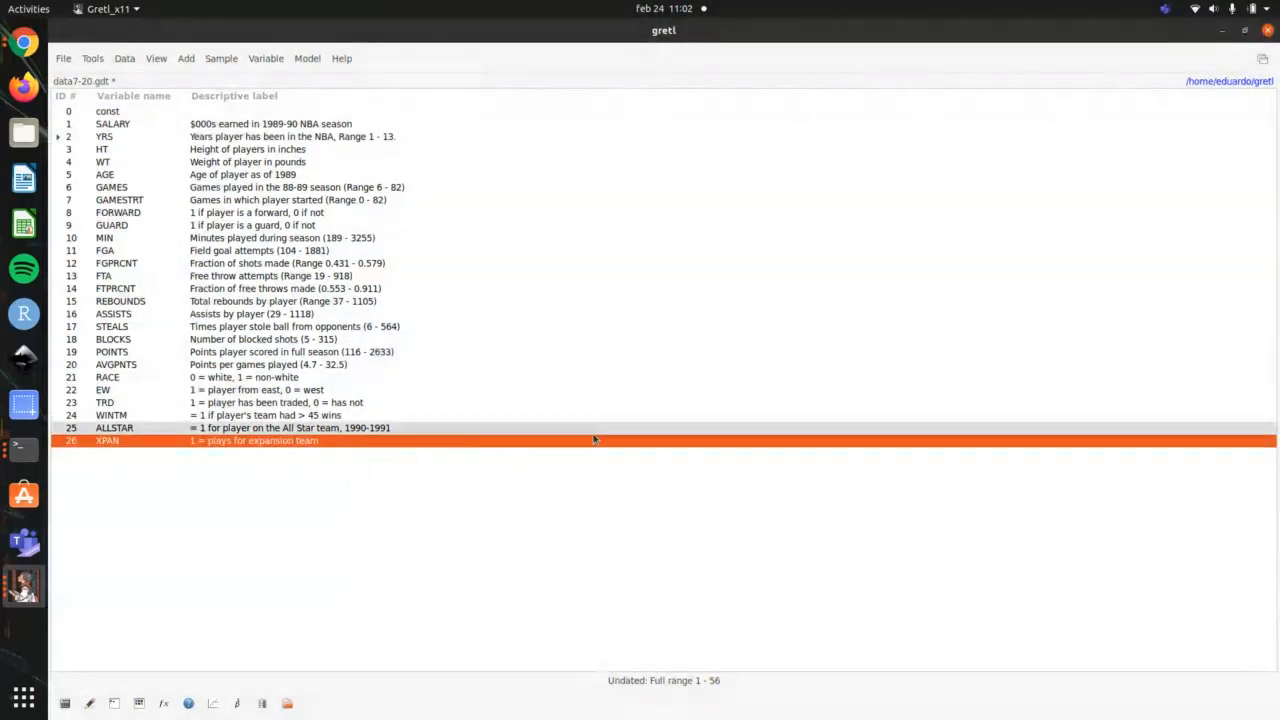
Step: Switch to the terminal and highlight outline item 14 on quadratic and interaction transformations
key("alt+Tab")
key("alt+Tab")
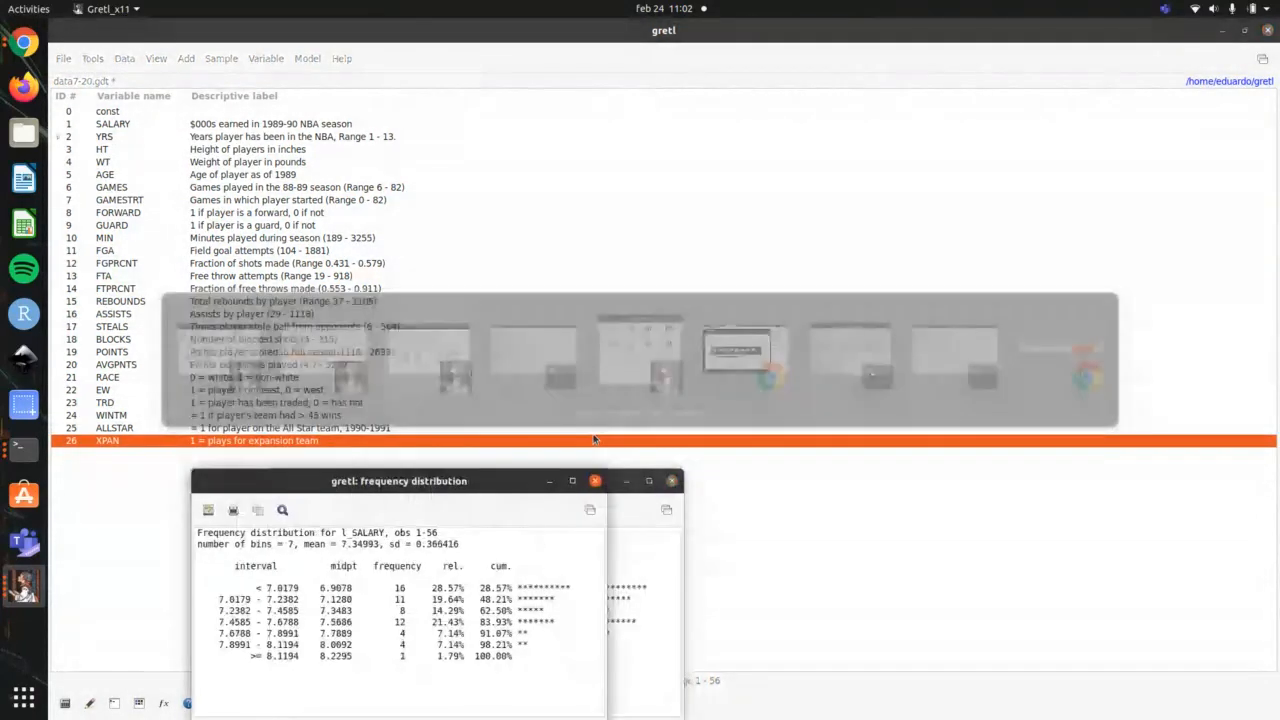
key("alt+Tab")
key("alt+Tab")
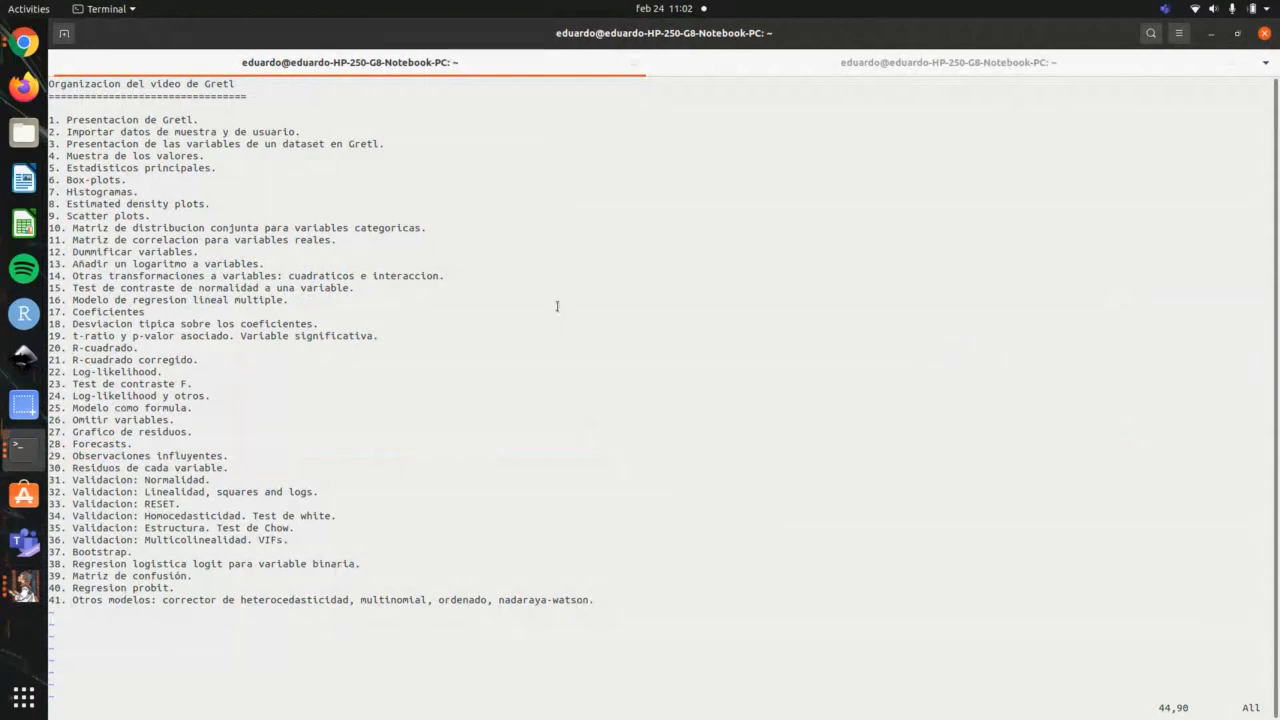
triple_click(466, 279)
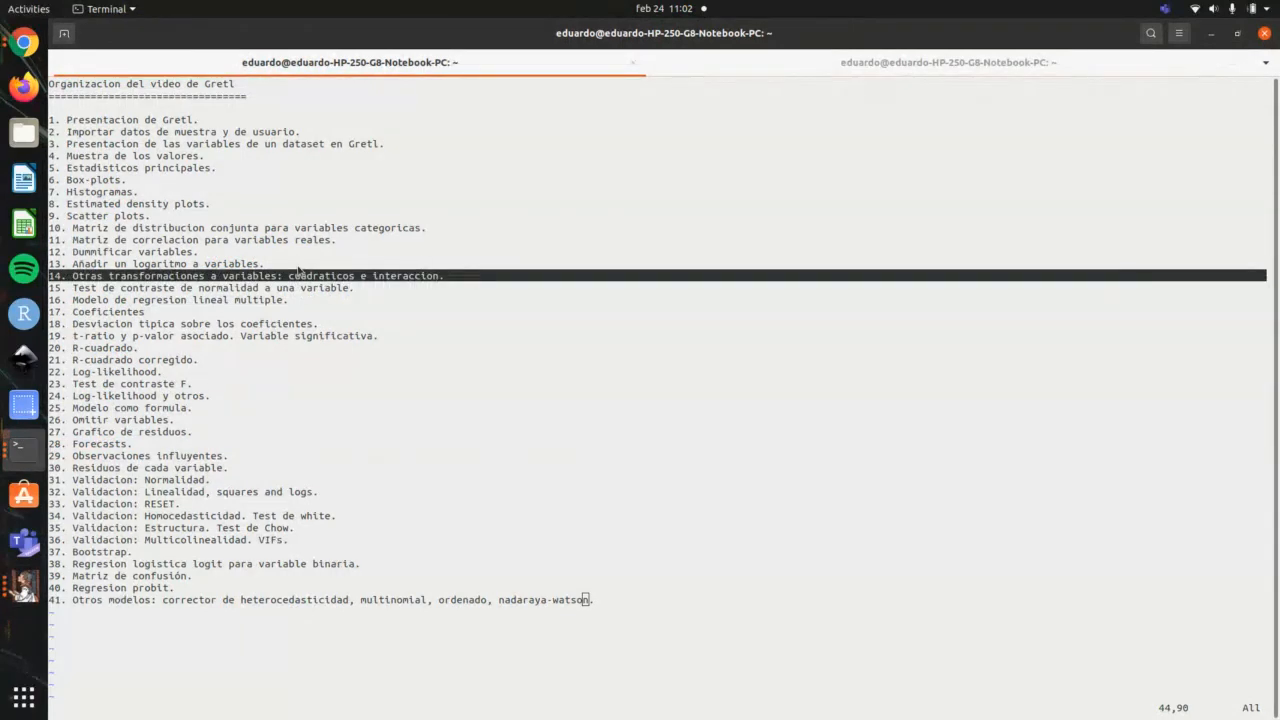
Step: Return to gretl and try to add the square of the selected XPAN variable
key("alt+Tab")
key("alt+Tab")
key("alt+Tab")
key("alt+Tab")
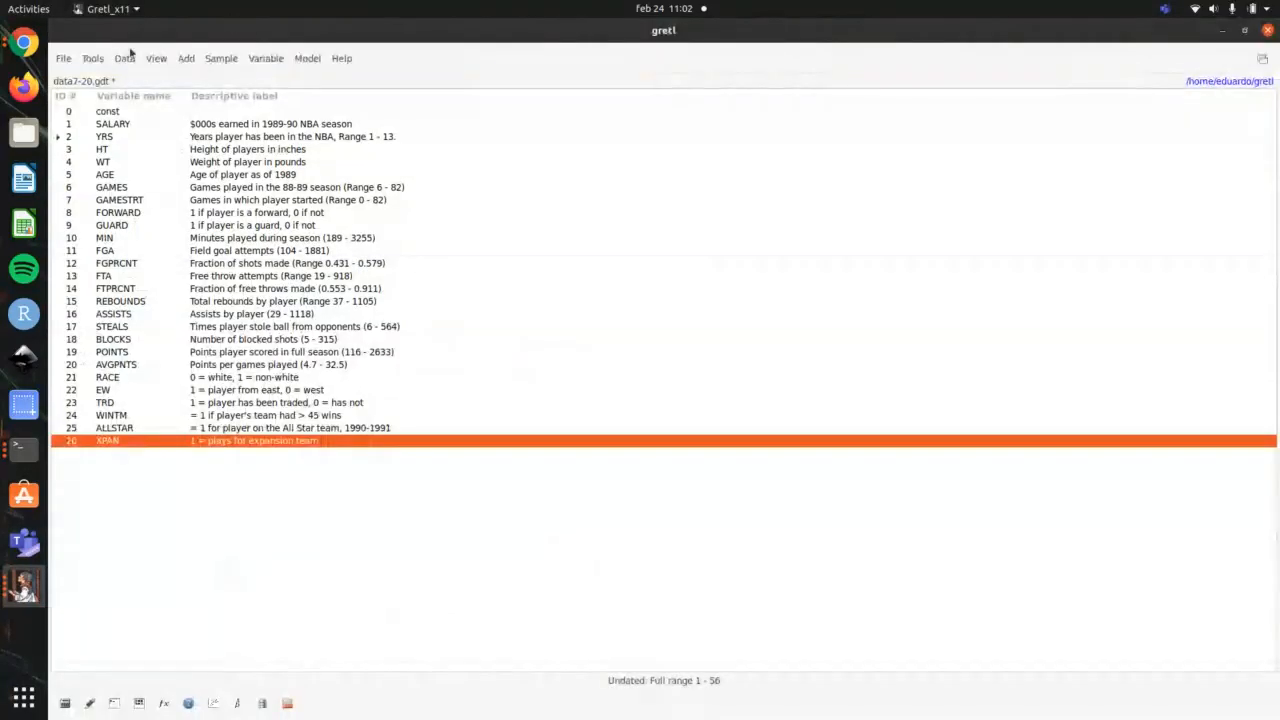
left_click(128, 58)
mouse_move(158, 60)
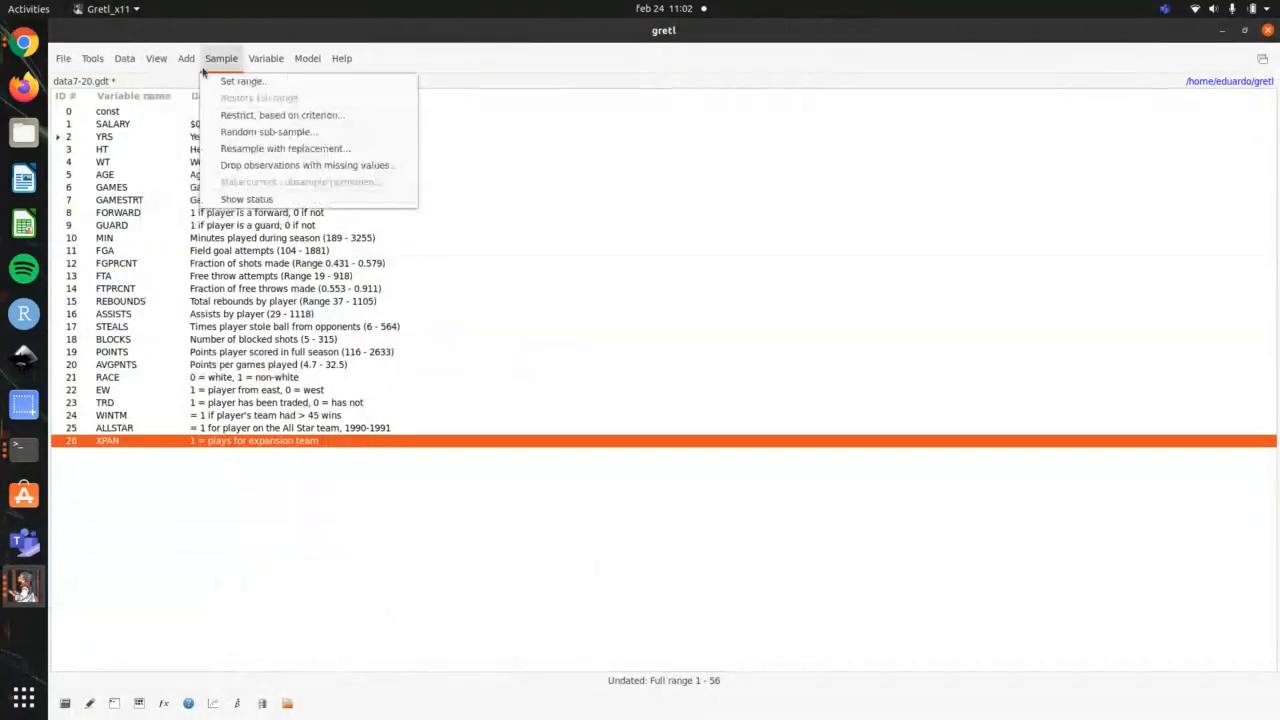
mouse_move(238, 60)
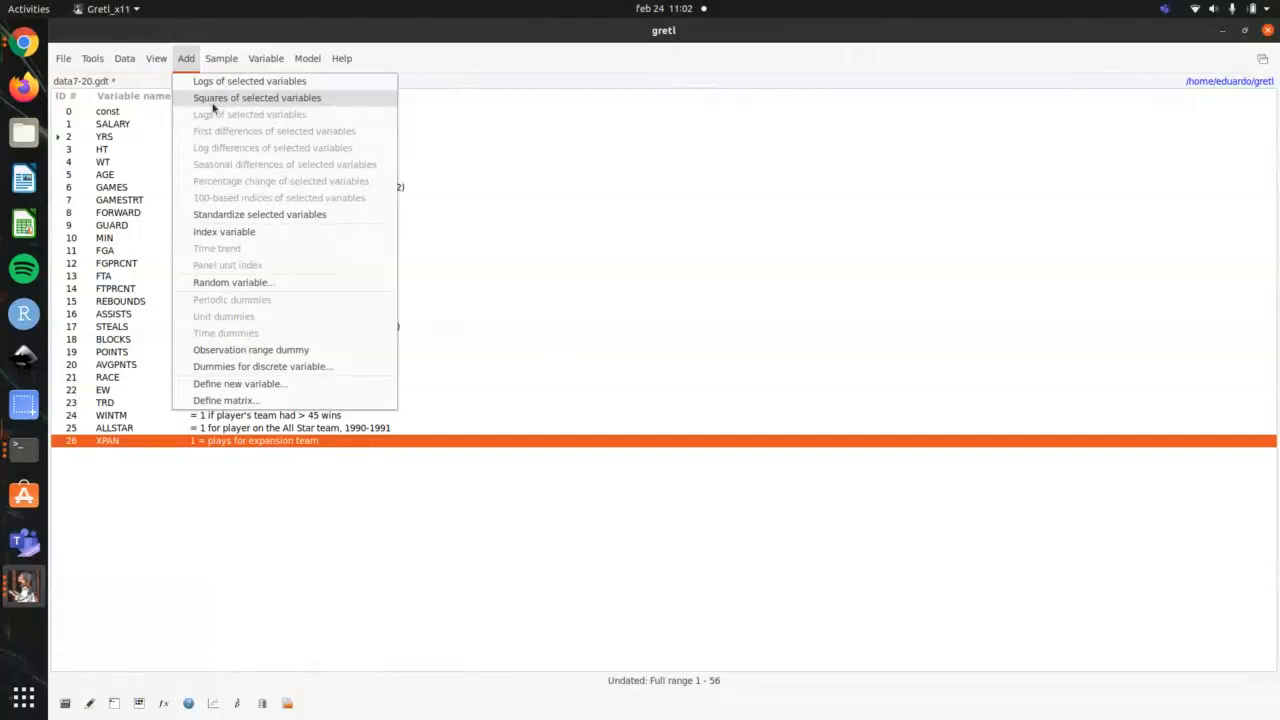
left_click(256, 100)
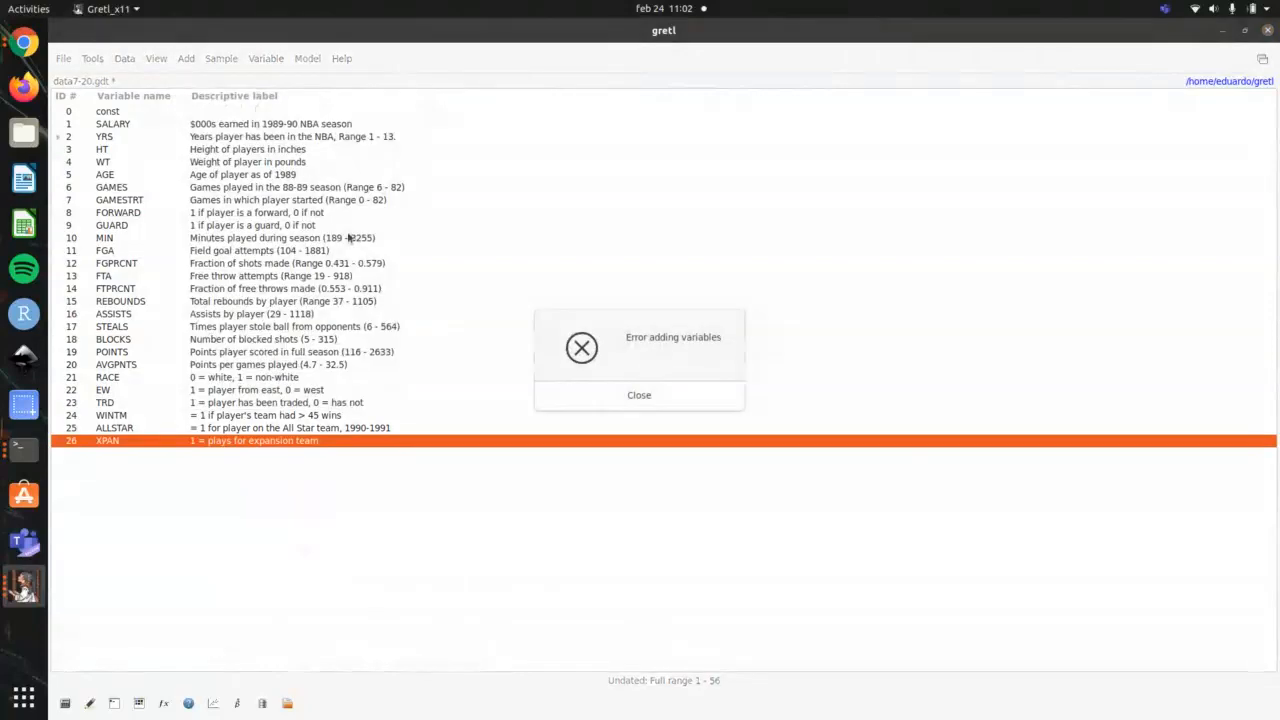
left_click(625, 393)
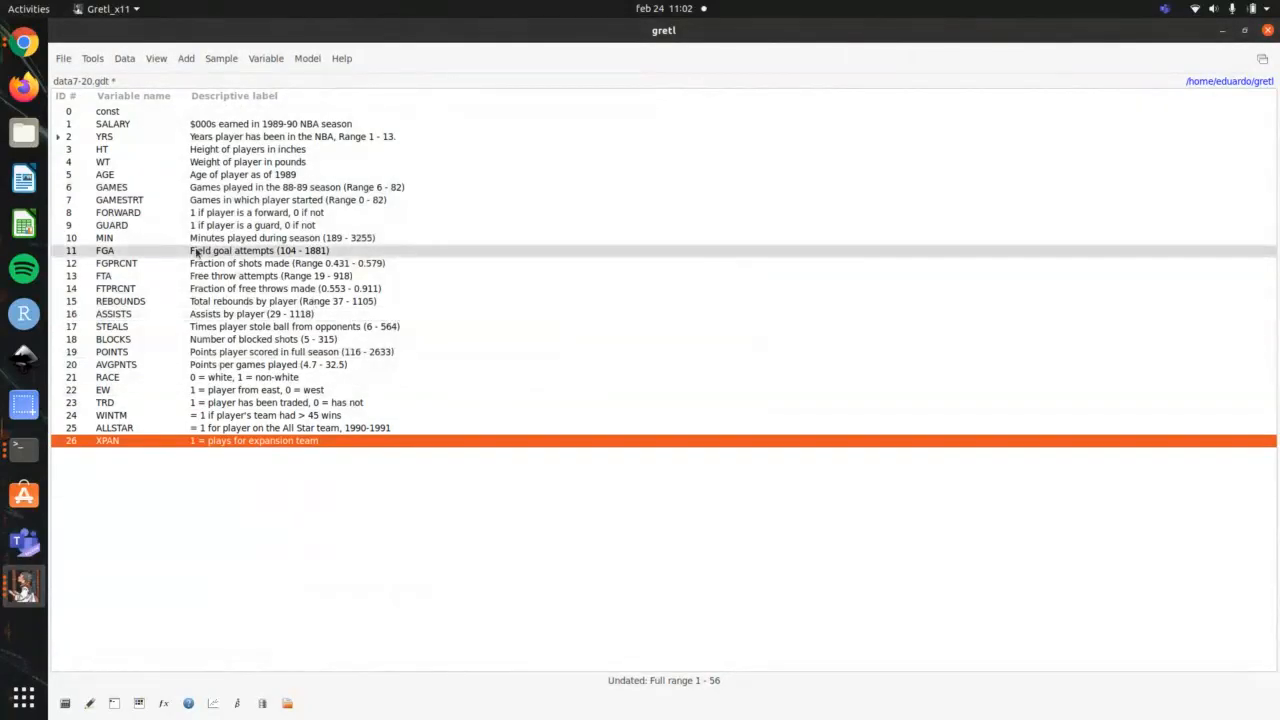
Step: Define a new variable with the formula YRS2=YRS*YRS
left_click(166, 124)
right_click(165, 123)
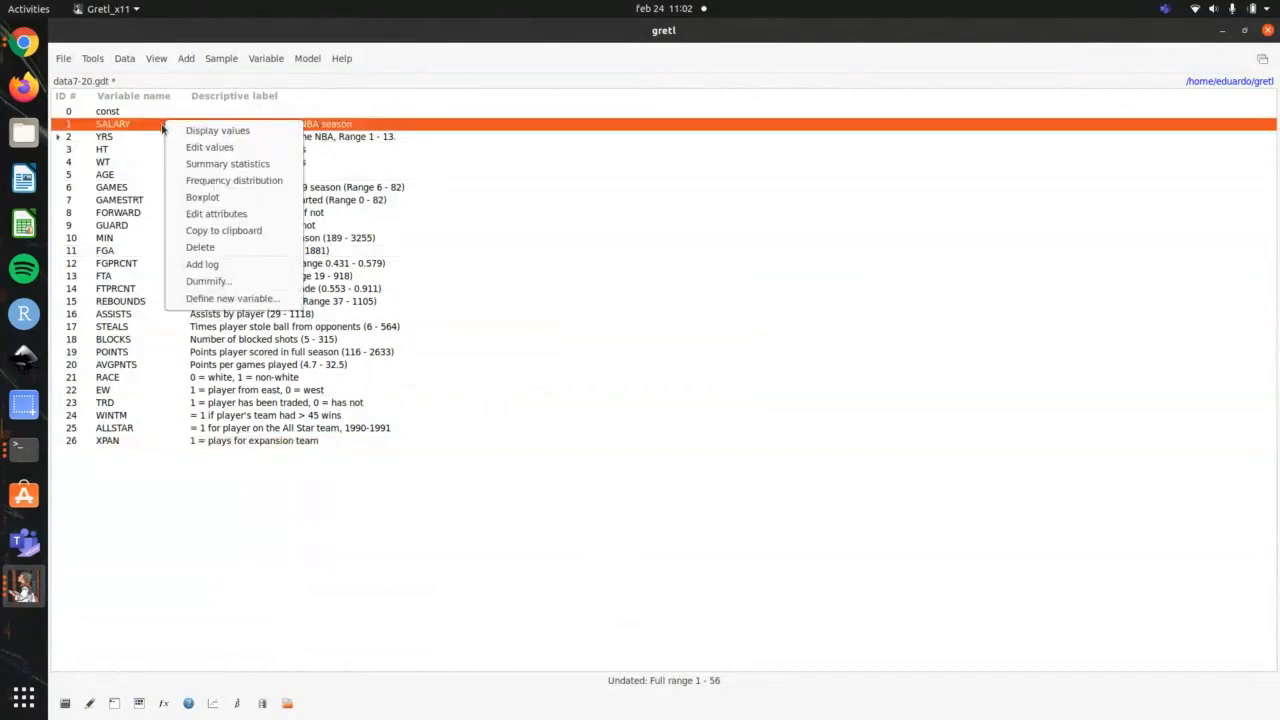
left_click(214, 300)
left_click_drag(237, 257, 669, 204)
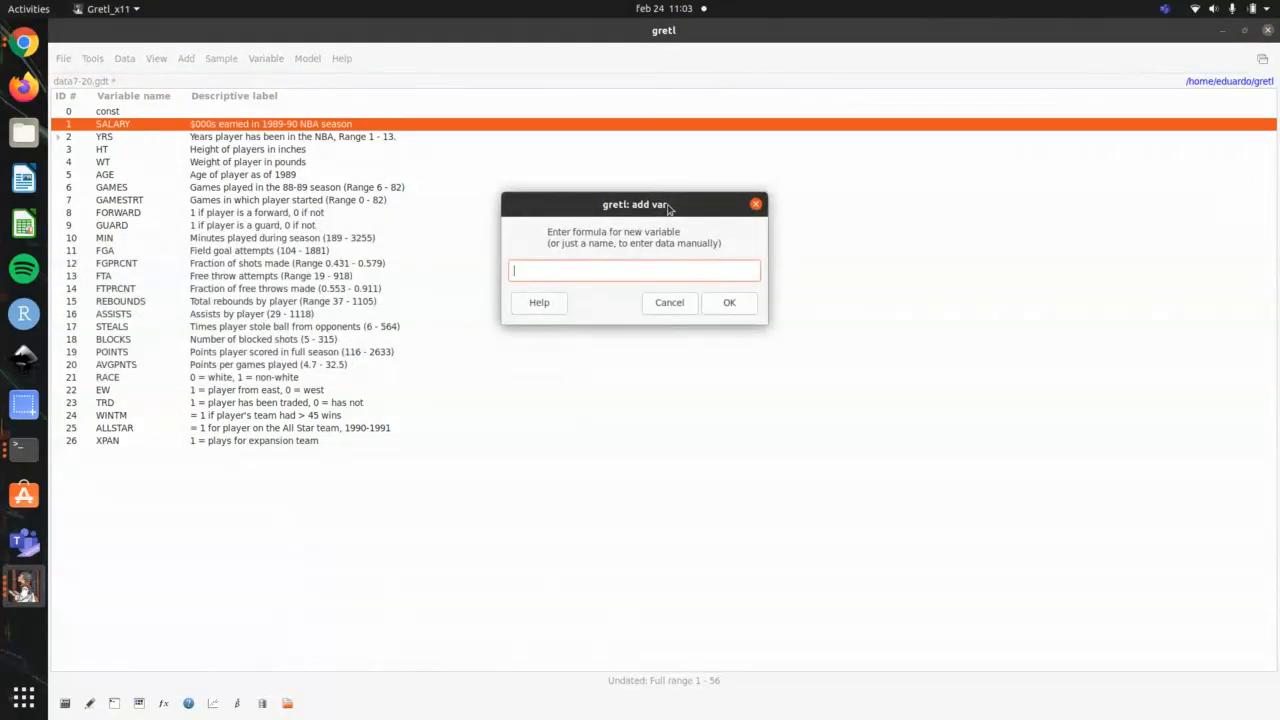
type("YRS=")
type("YRS*YRS")
key("Return")
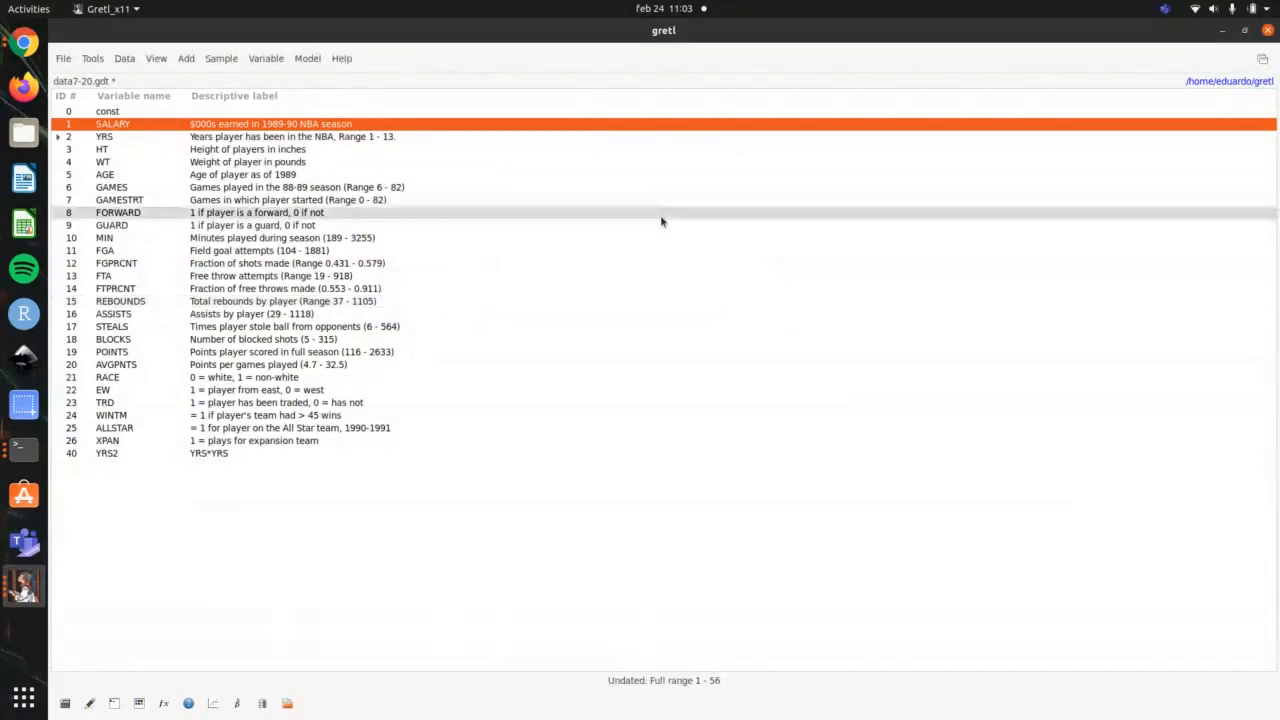
Step: Display the values of YRS2, highlight the first observation, and close the values window
left_click(335, 453)
double_click(335, 453)
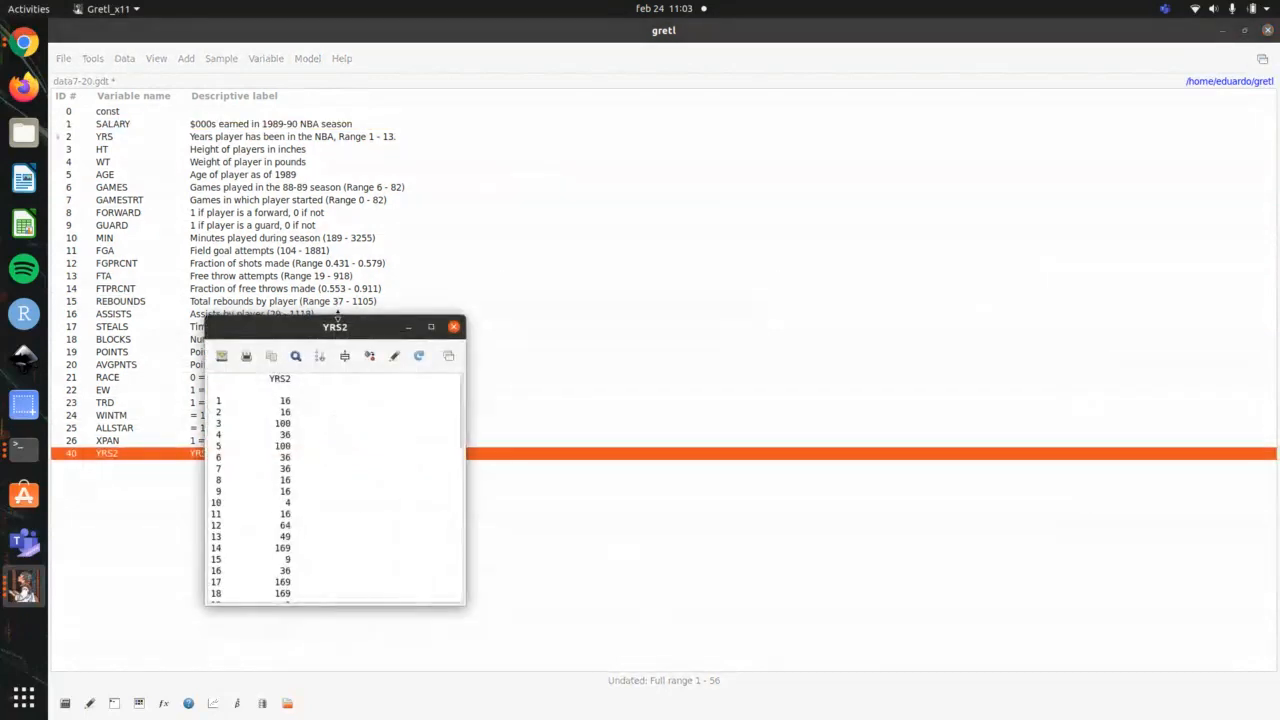
left_click_drag(334, 322, 669, 171)
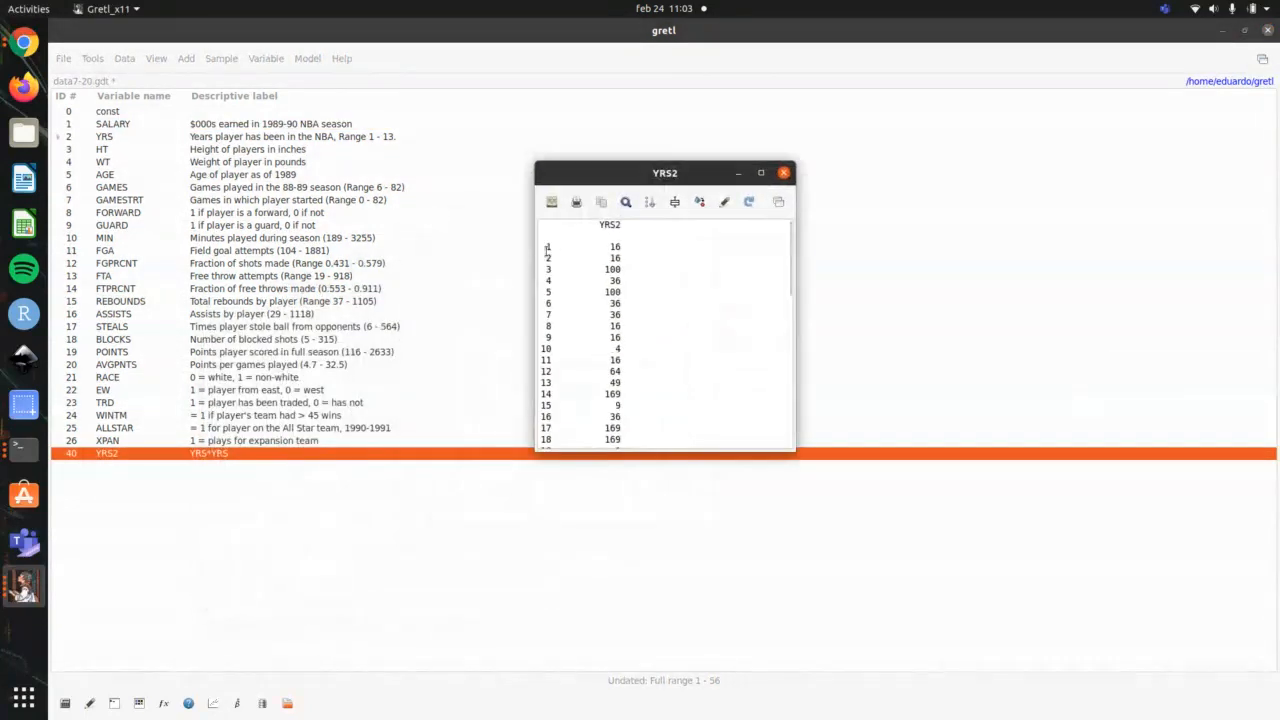
left_click_drag(550, 247, 655, 248)
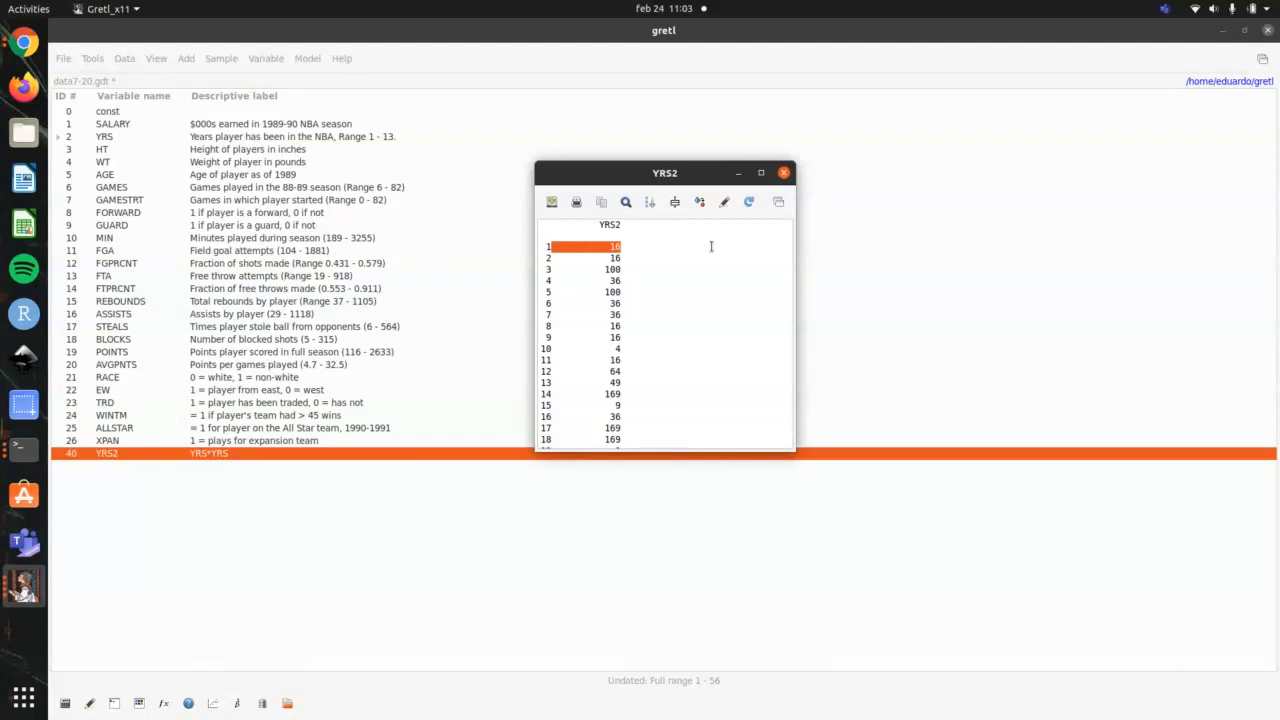
left_click(784, 174)
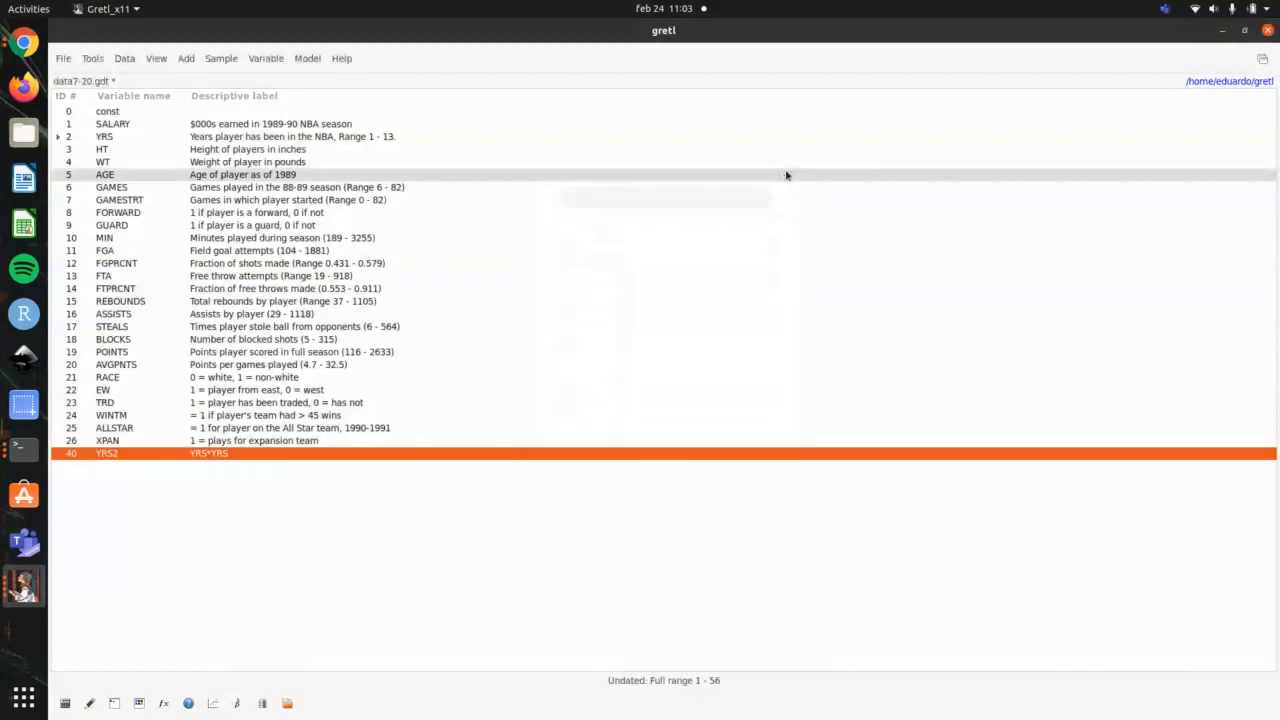
Step: Define a new variable with the formula YRS3=YRS*YRS*YRS
left_click(430, 138)
right_click(431, 138)
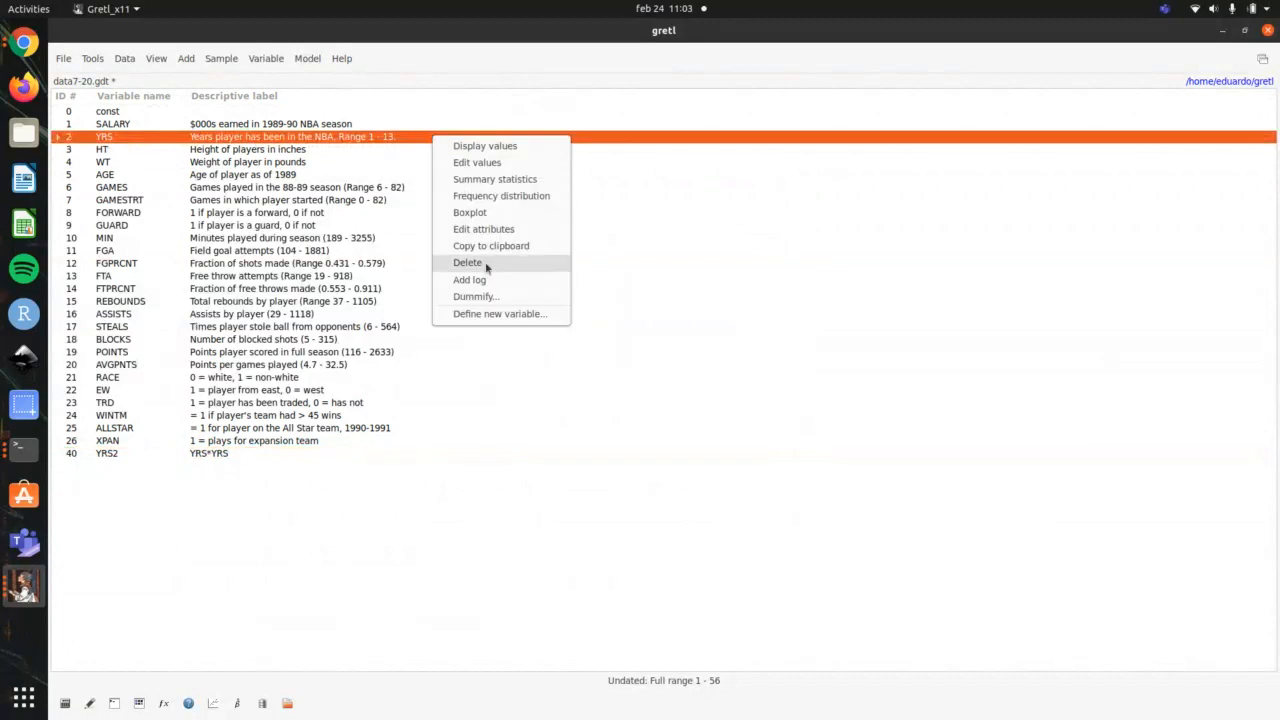
left_click(489, 314)
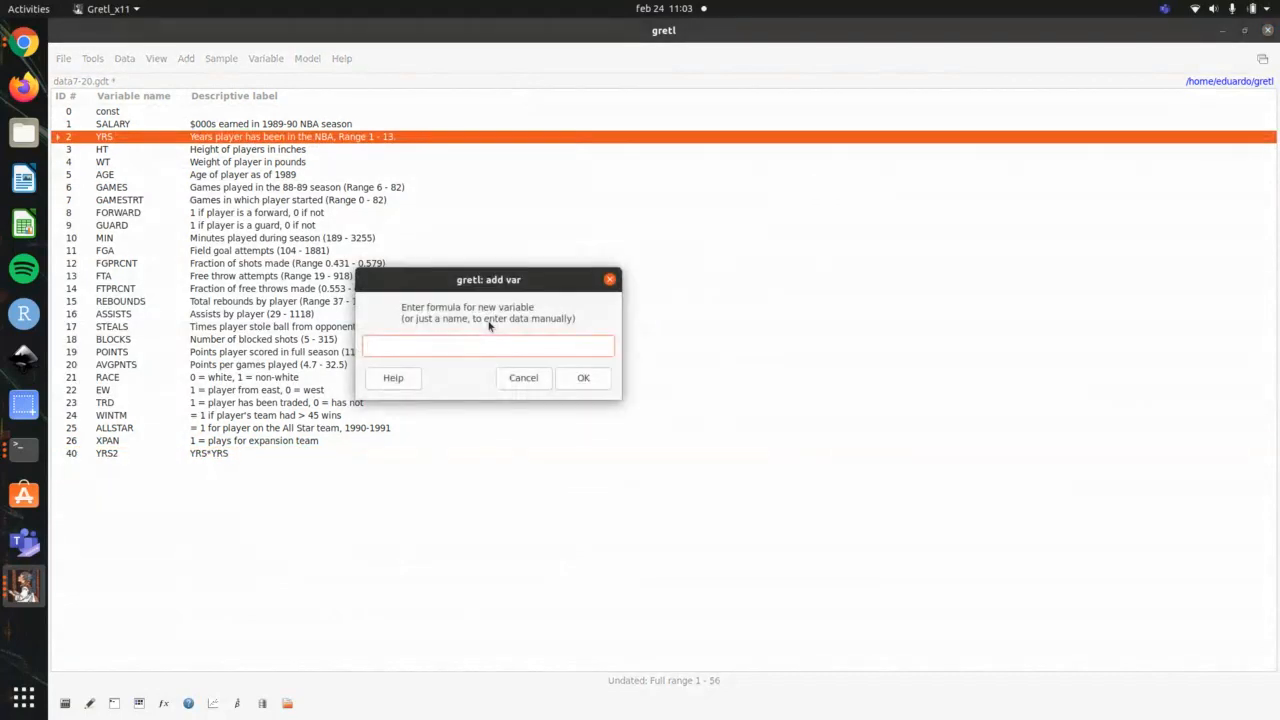
type("YRS3=YRS*YRS*YRS")
left_click(574, 384)
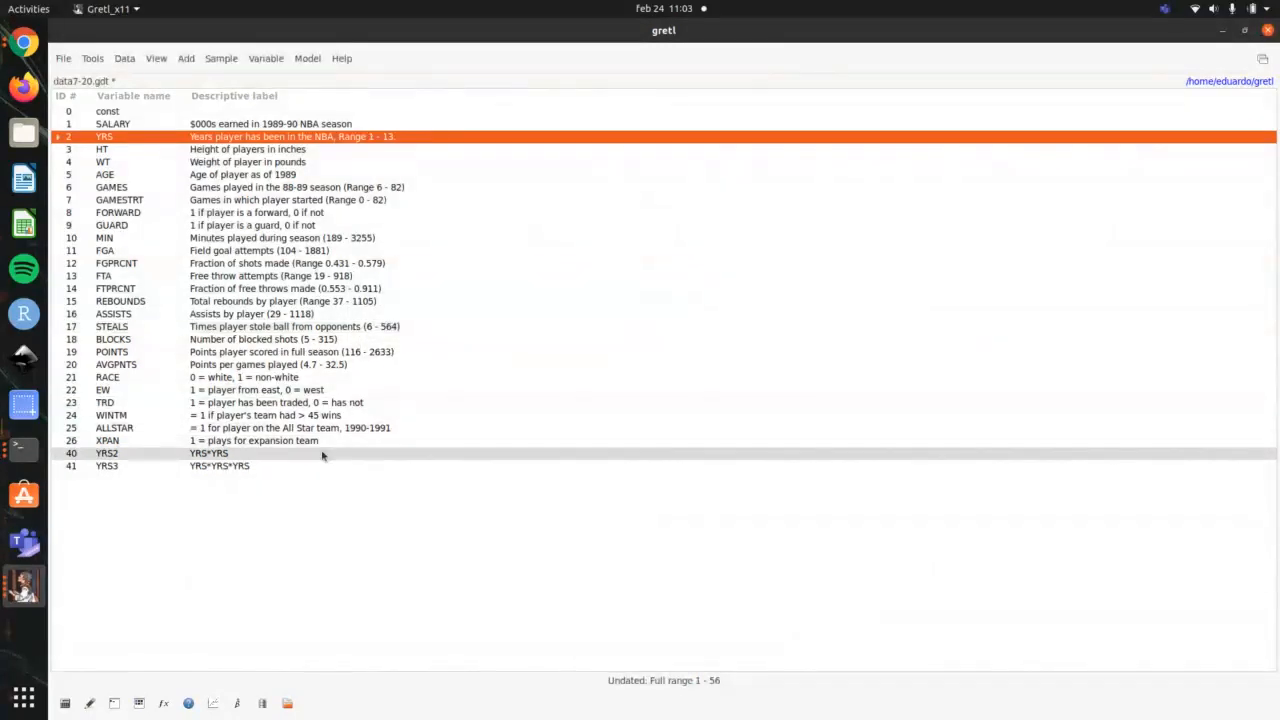
Step: Display the values of YRS3, examine its observations, and close the values window
double_click(314, 466)
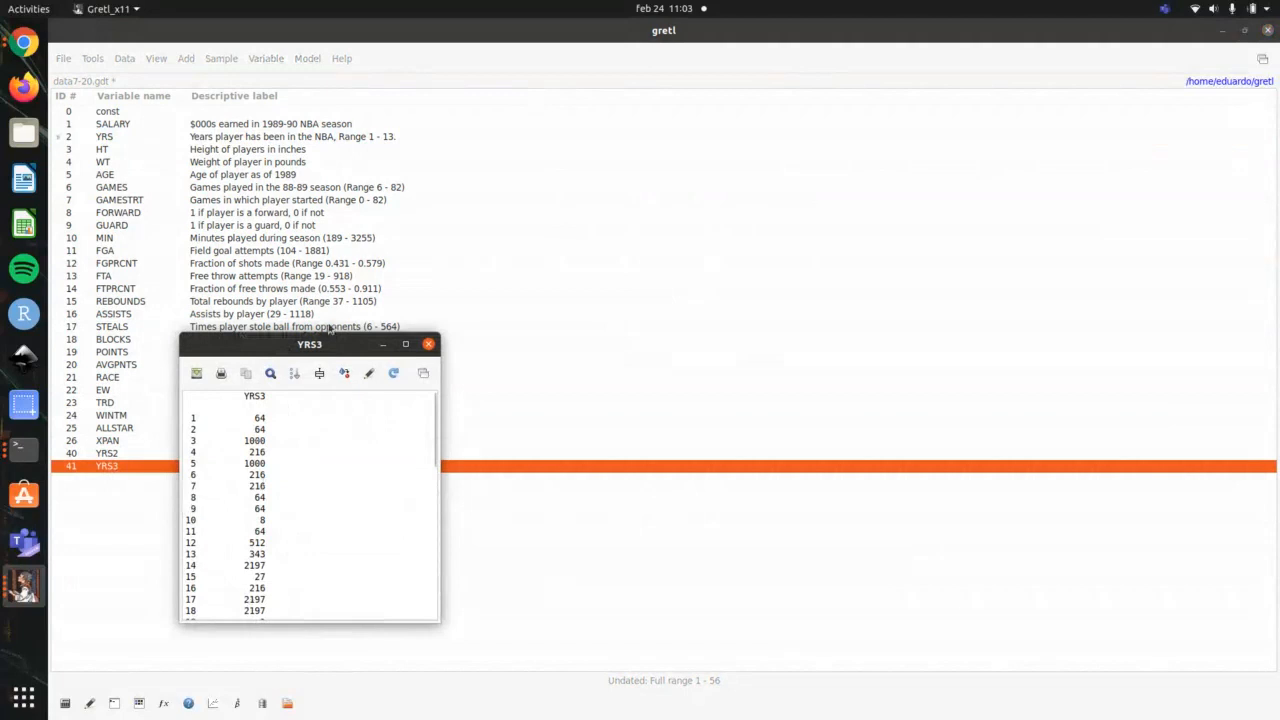
left_click_drag(326, 346, 623, 174)
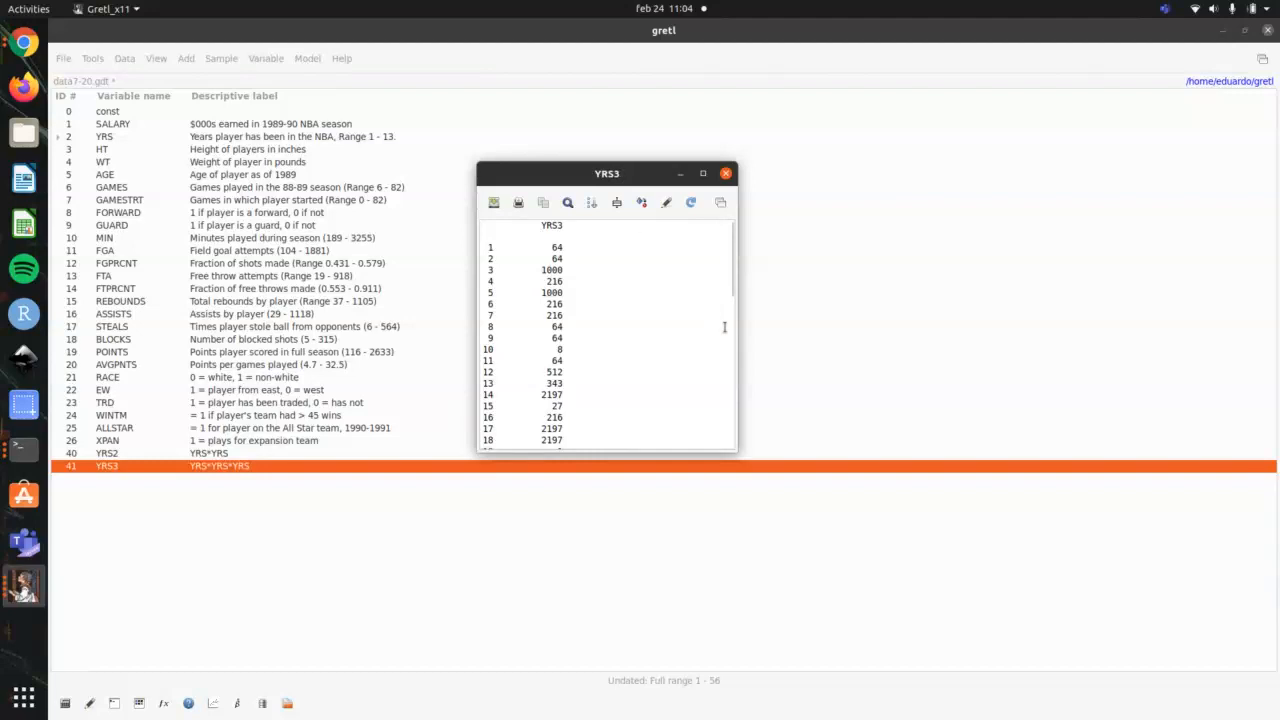
left_click(726, 175)
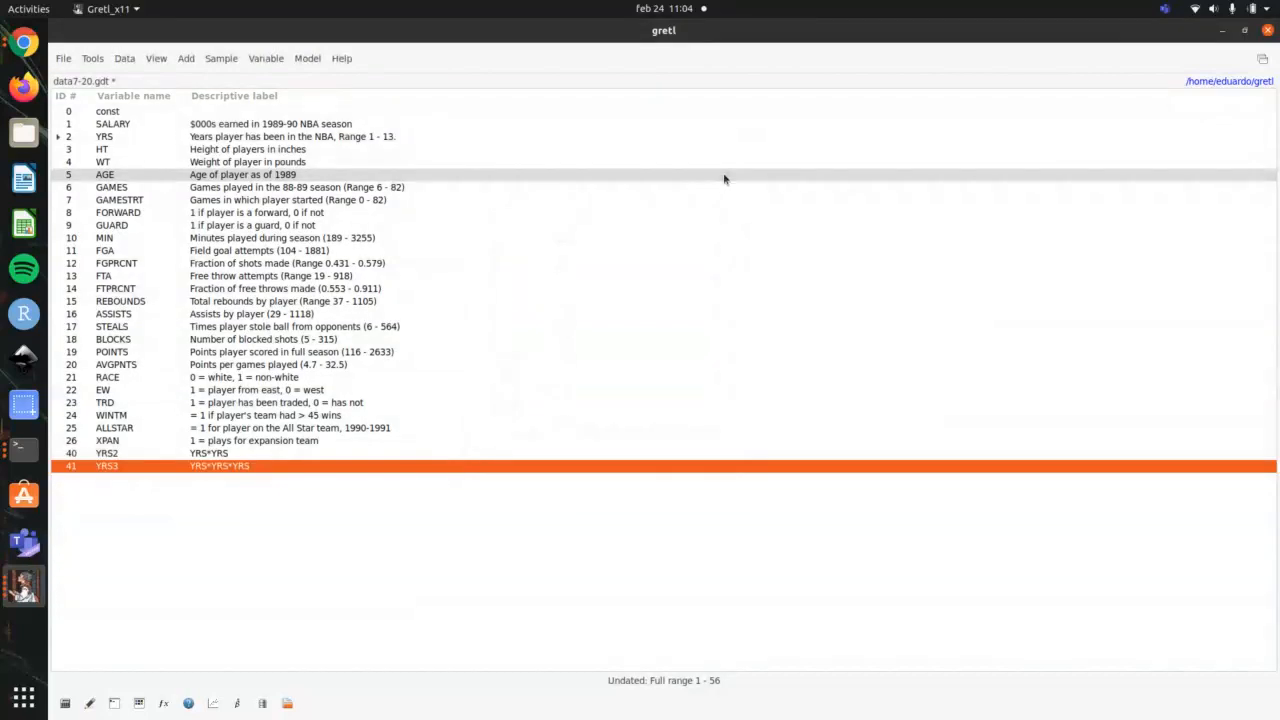
Step: Delete the variables YRS3 and YRS2 from the dataset
key("Delete")
key("Return")
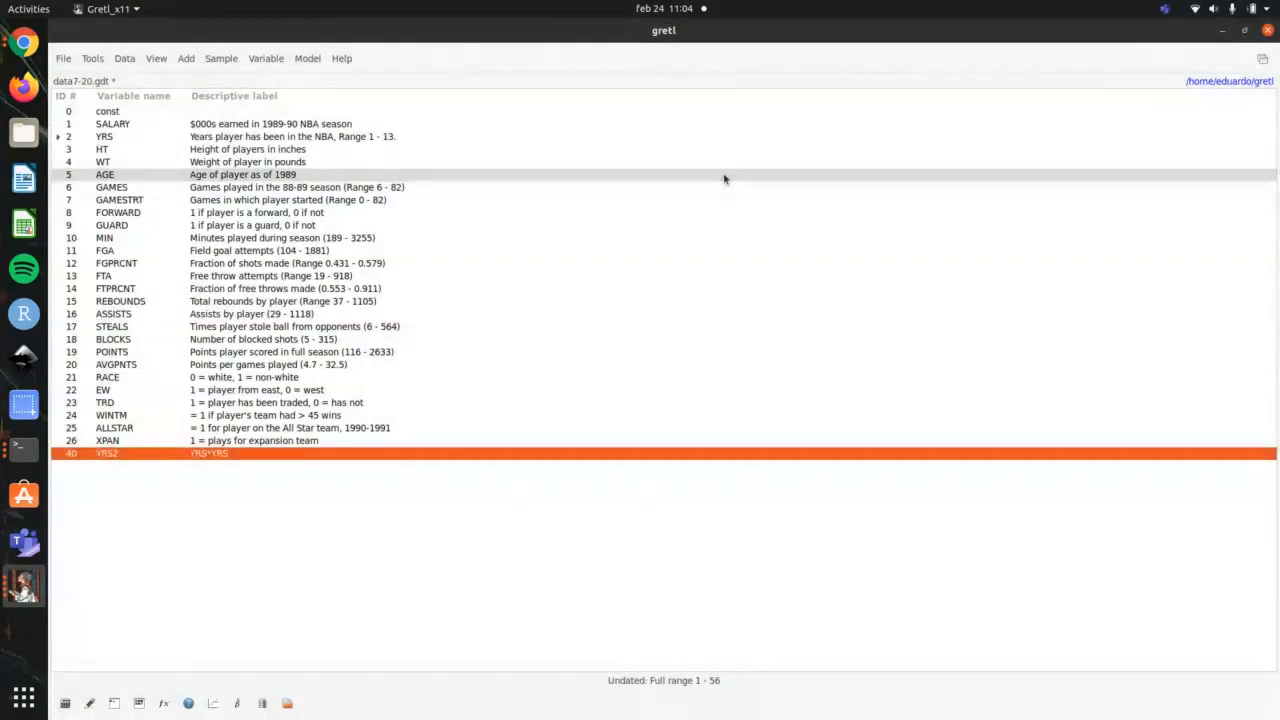
key("Delete")
key("Return")
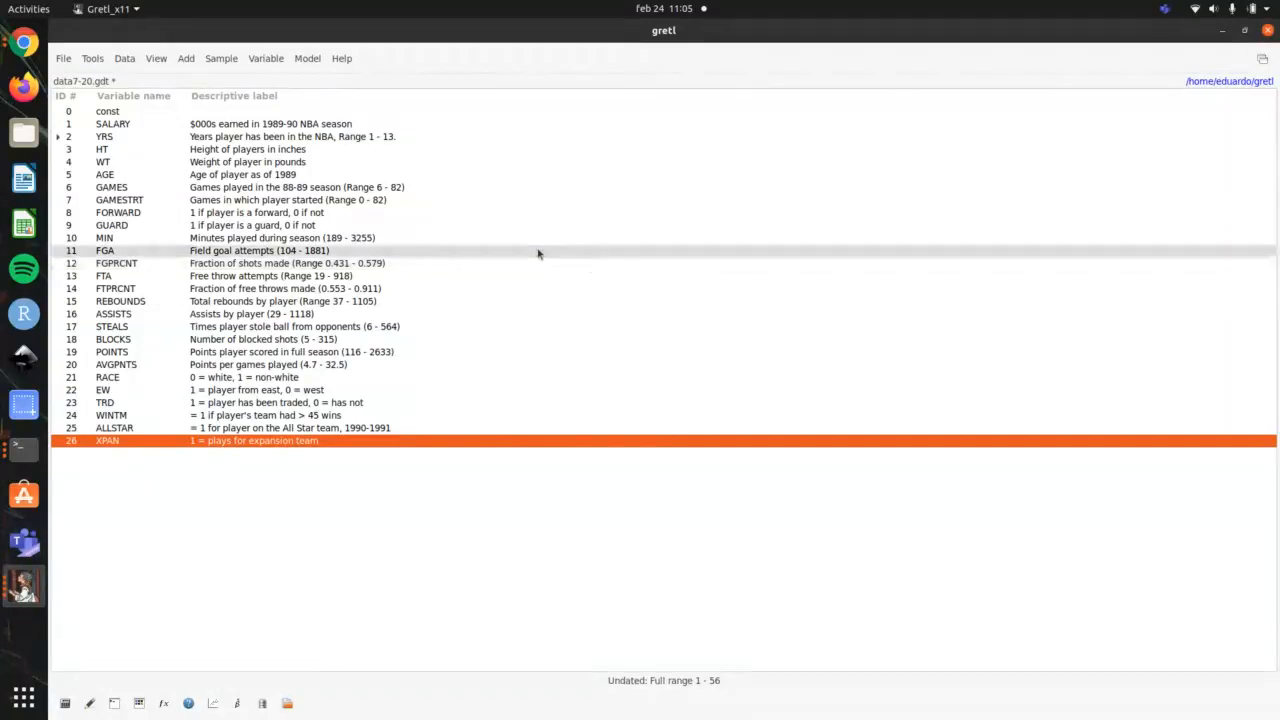
Step: Define an interaction variable with the formula INTEWF=EW*FORWARD
right_click(322, 168)
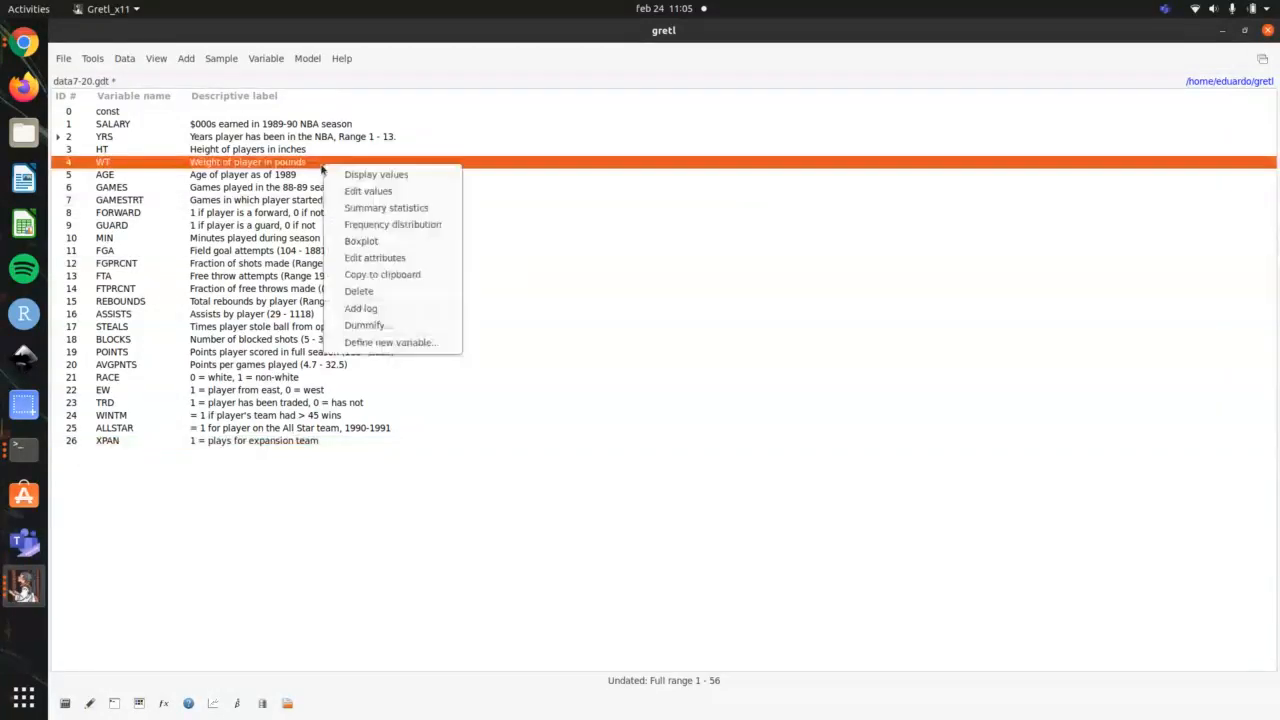
left_click(389, 342)
left_click_drag(432, 302, 591, 284)
type("INTYR")
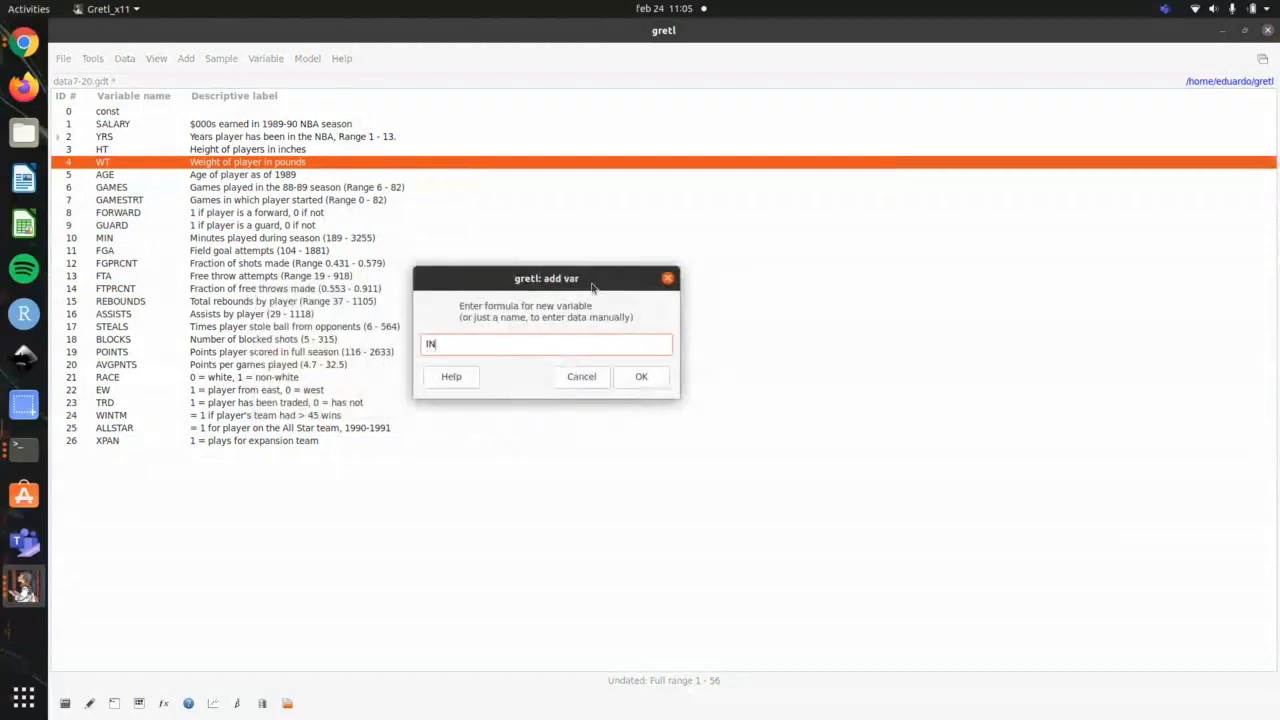
key("BackSpace")
key("BackSpace")
type("WE")
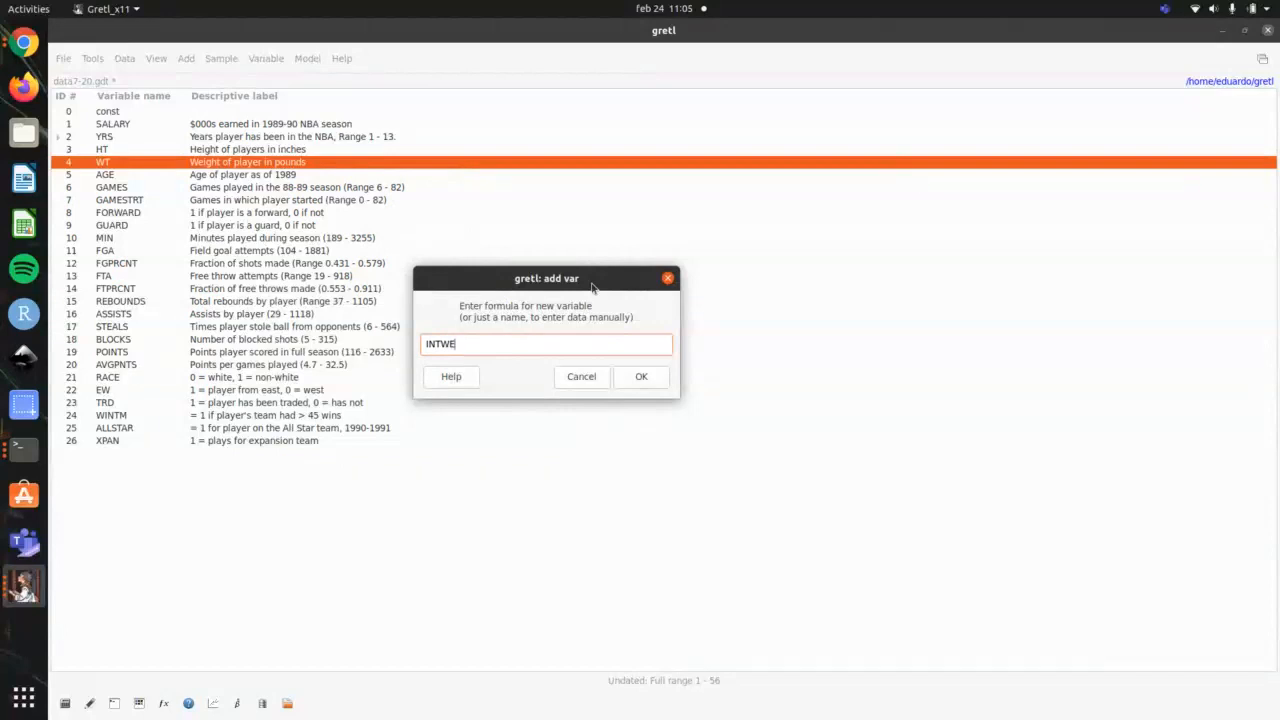
key("BackSpace")
key("BackSpace")
type("EWF=EW*FORWARD")
left_click(645, 377)
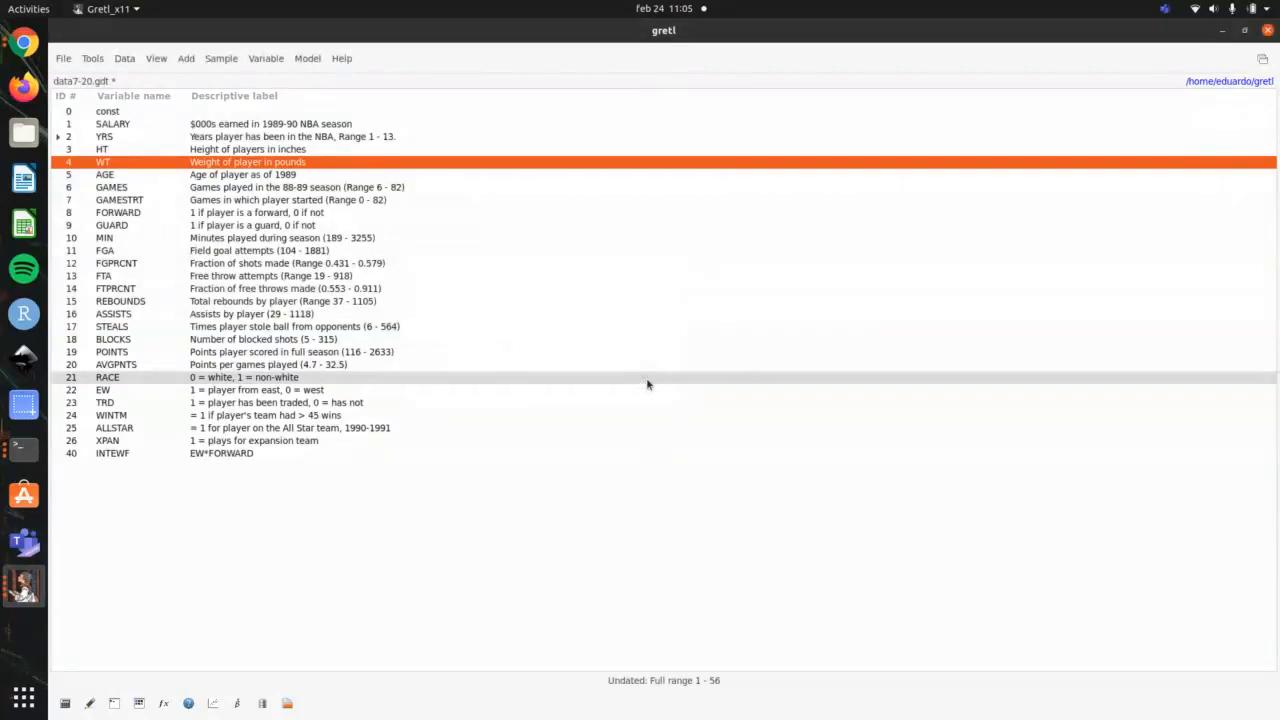
Step: Display the values of INTEWF and look through all of its observations
left_click(387, 443)
double_click(366, 458)
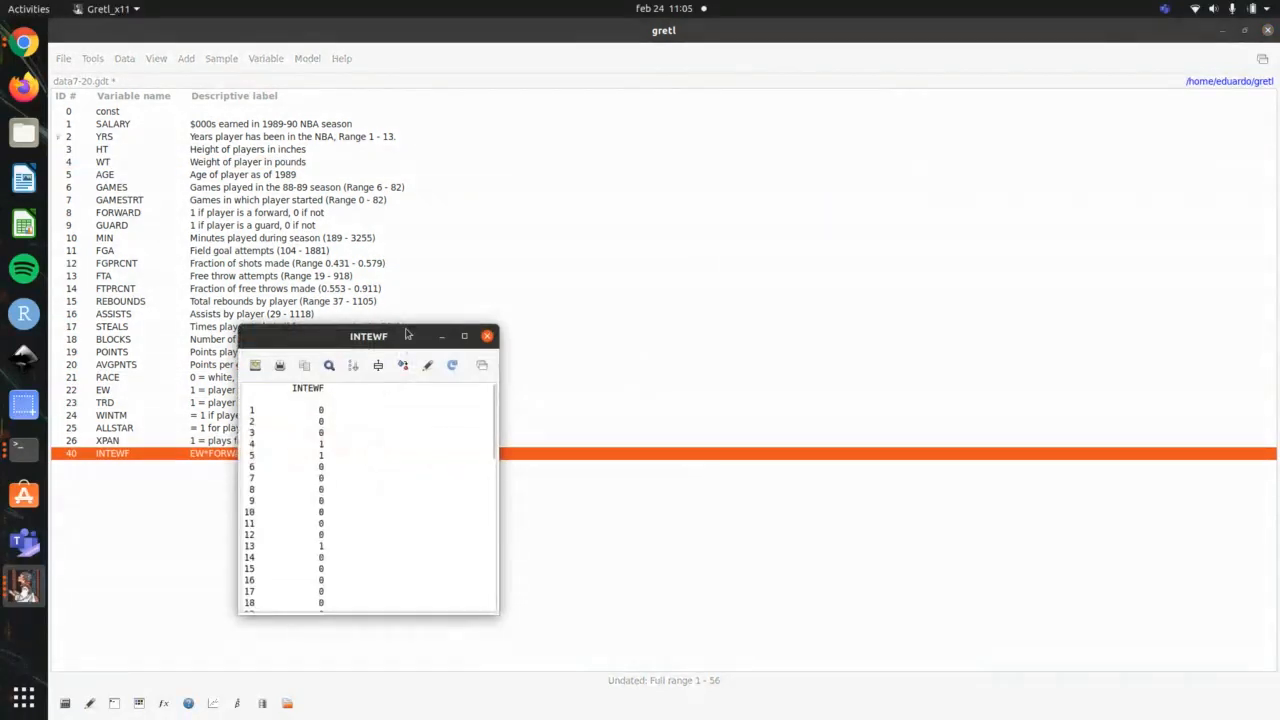
left_click_drag(402, 332, 769, 138)
scroll(780, 270, "down", 10)
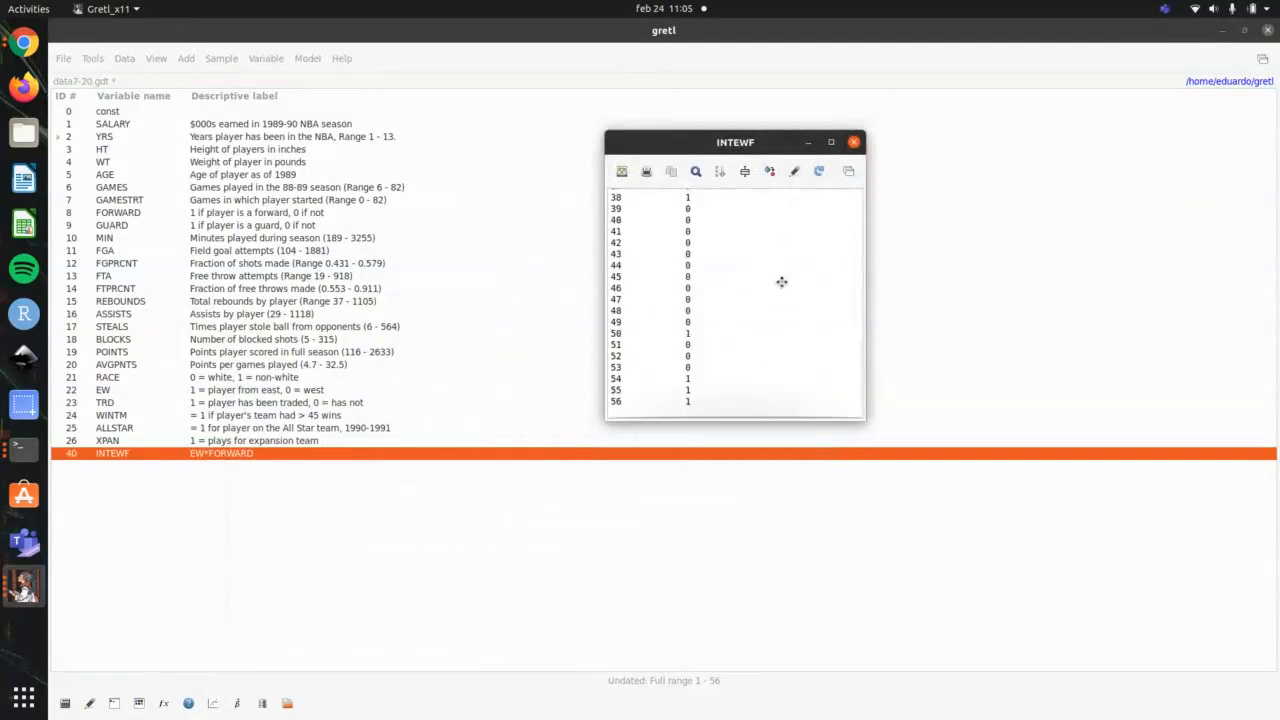
scroll(780, 281, "up", 10)
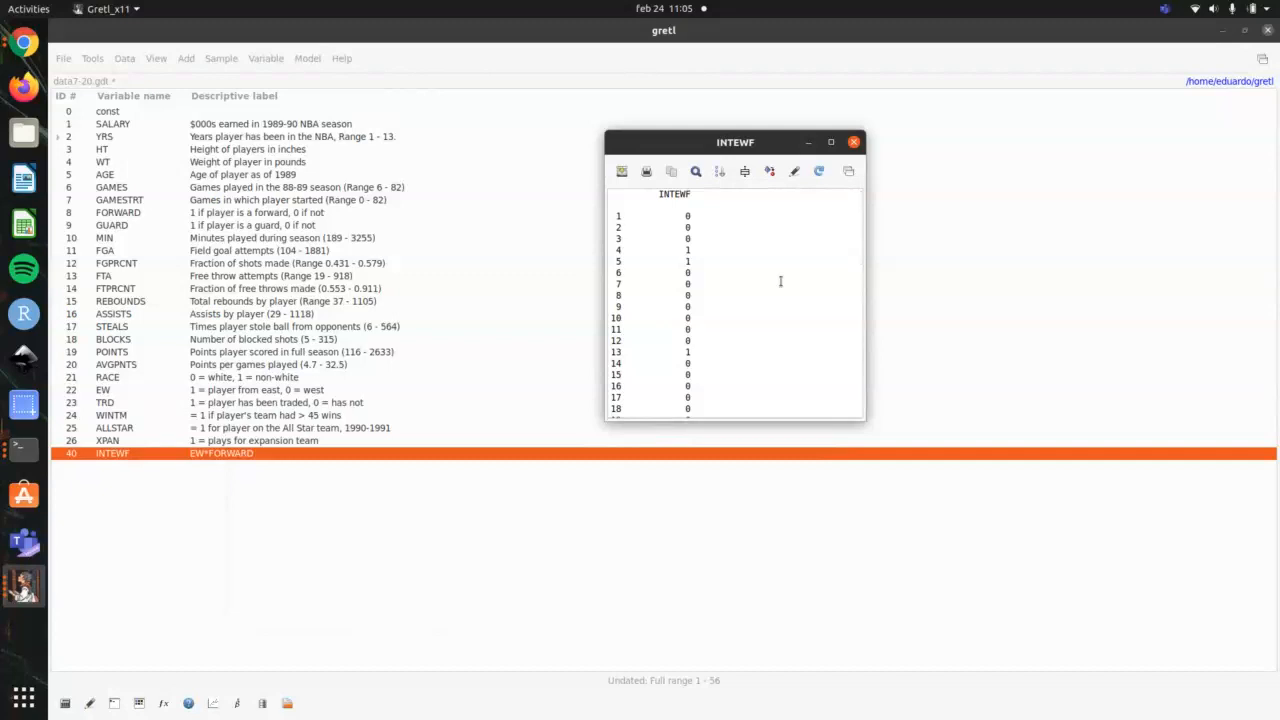
Step: Close the INTEWF values and delete the variable from the dataset
left_click(853, 142)
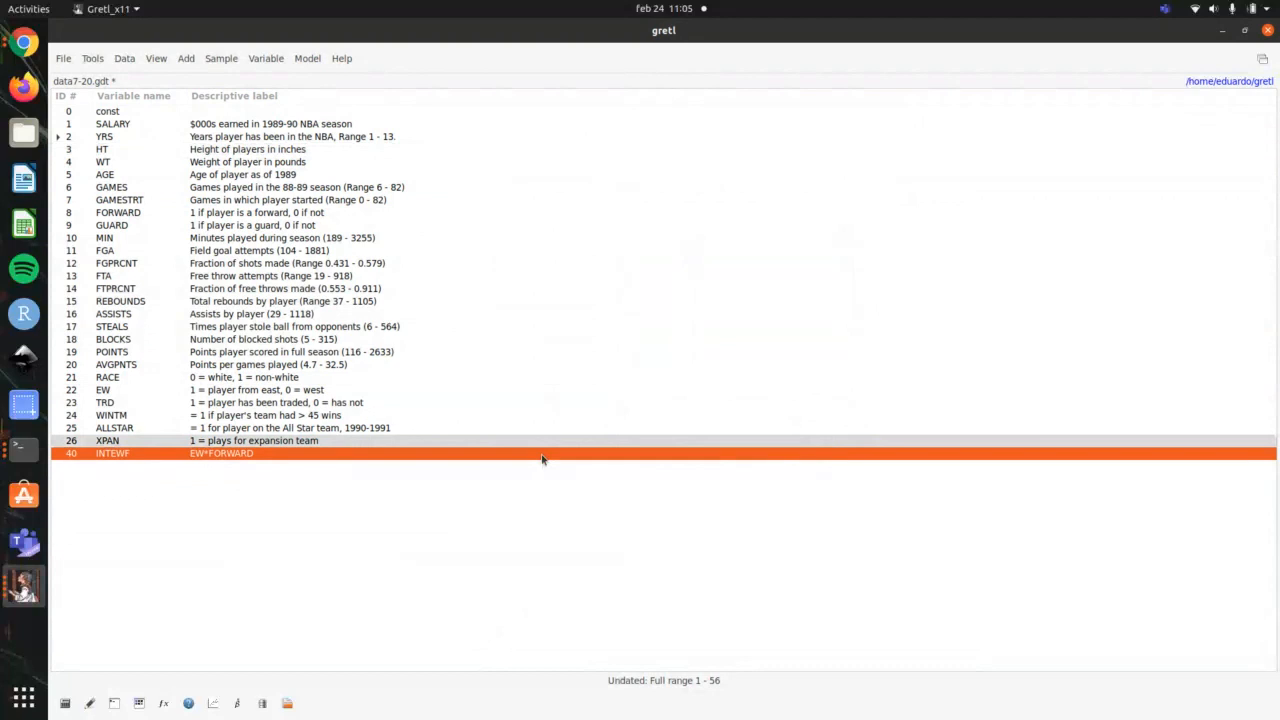
key("Delete")
key("Return")
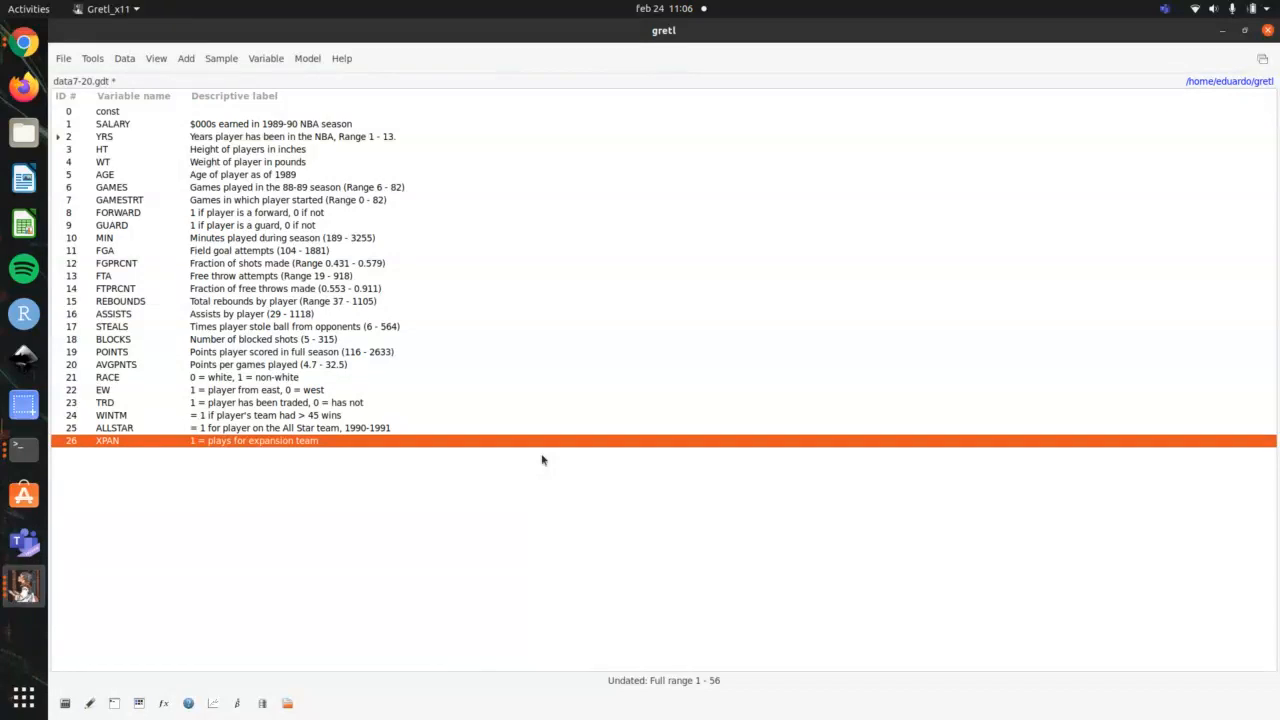
Step: Cycle through the leftover output windows and close the frequency distributions of l_l_SALARY and l_SALARY
key("alt+Tab")
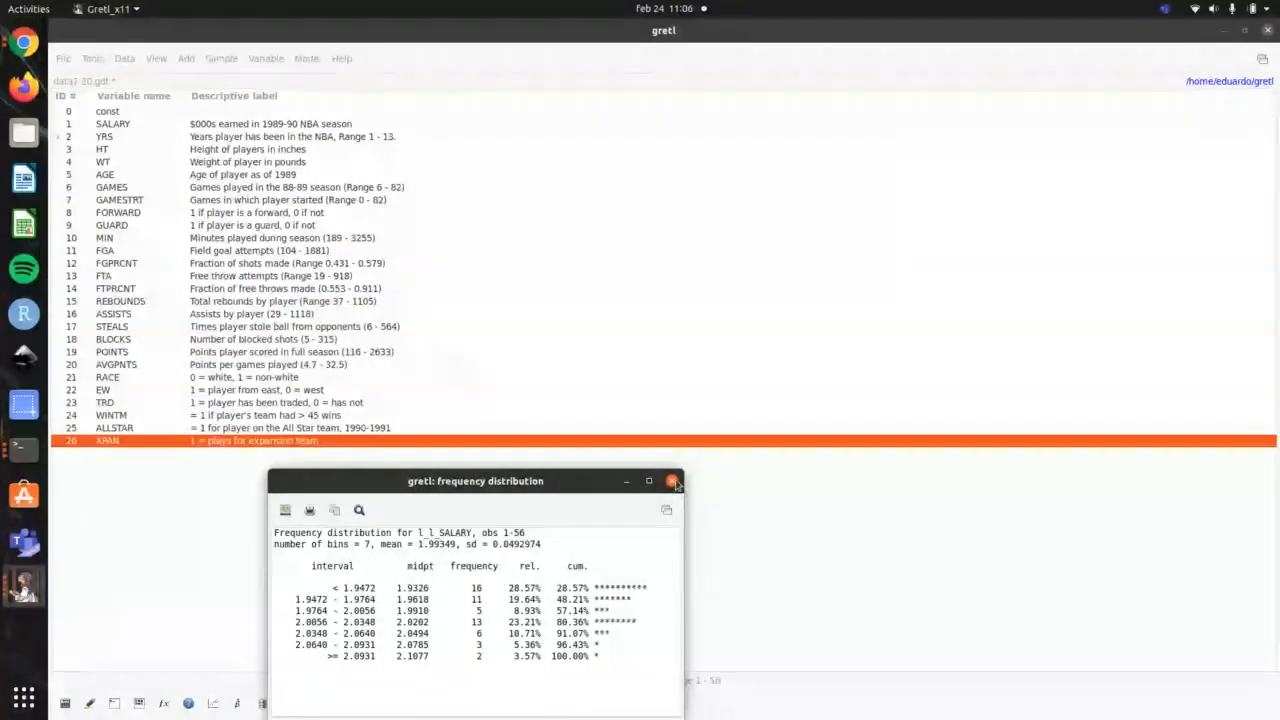
key("alt+Tab")
key("alt+Tab")
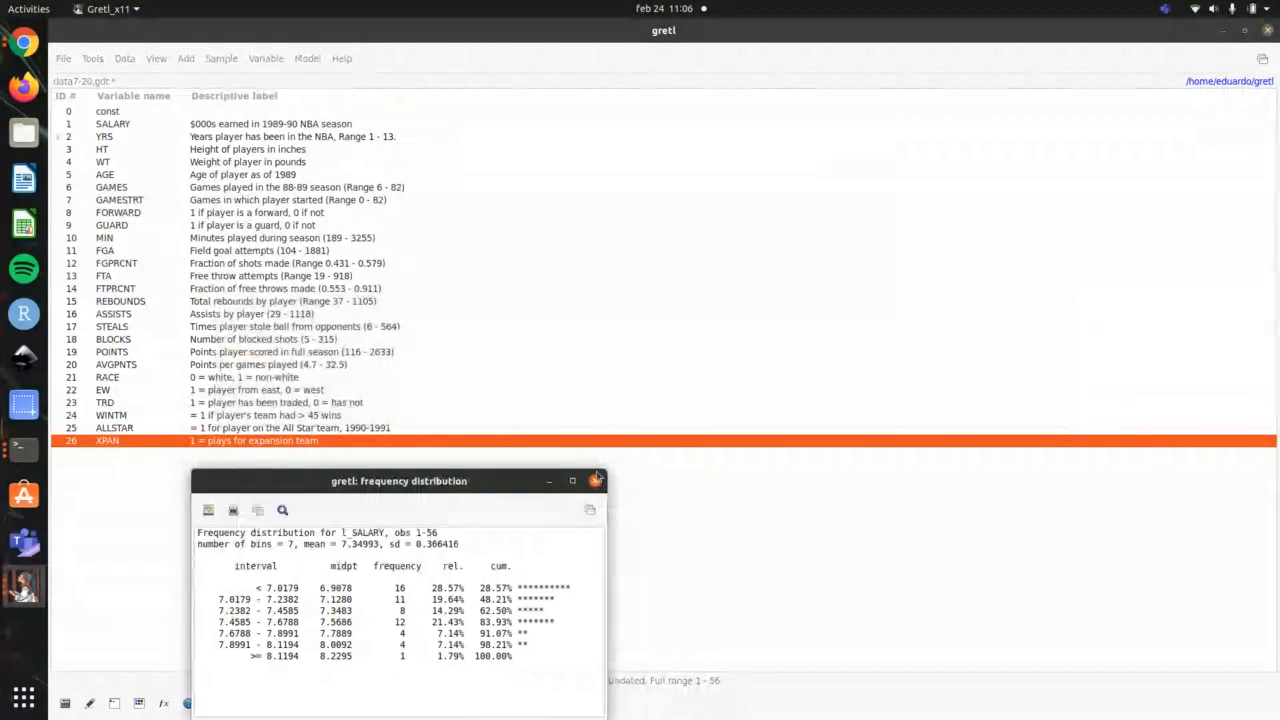
key("alt+Tab")
key("alt+Tab")
key("alt+Tab")
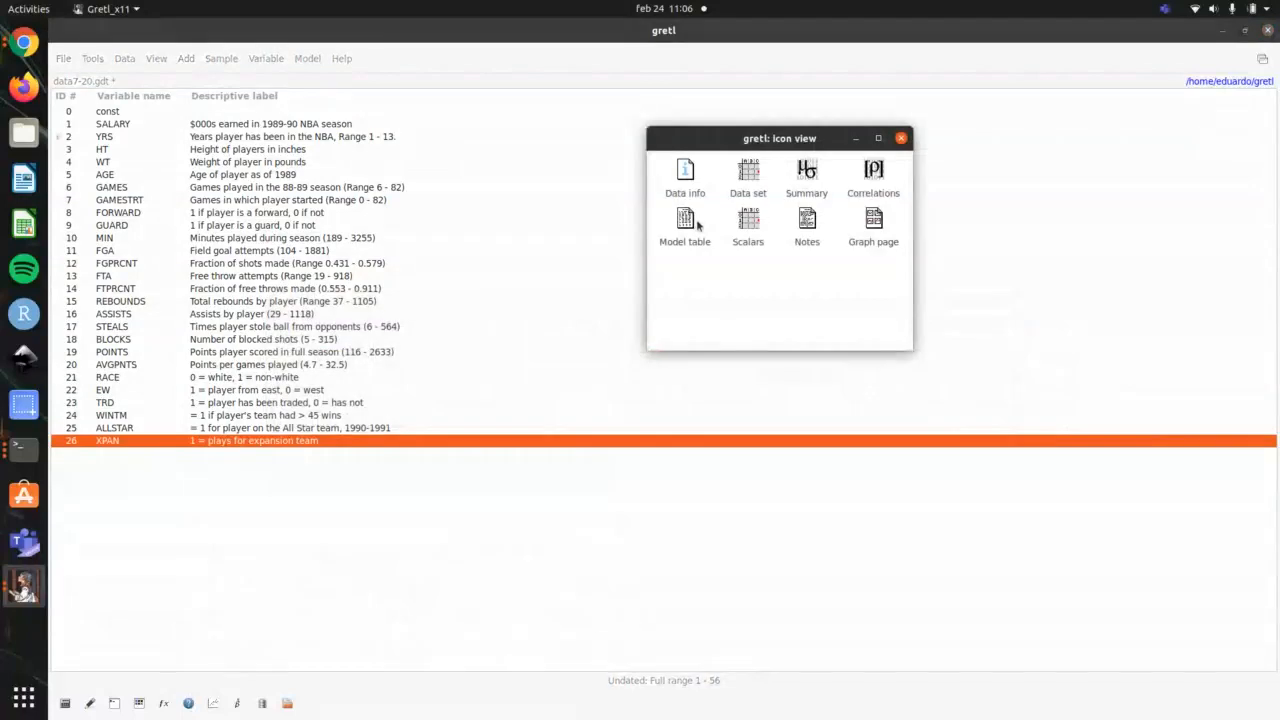
Step: View the correlation matrix from the icon view, and close both the matrix and the icon view
double_click(873, 172)
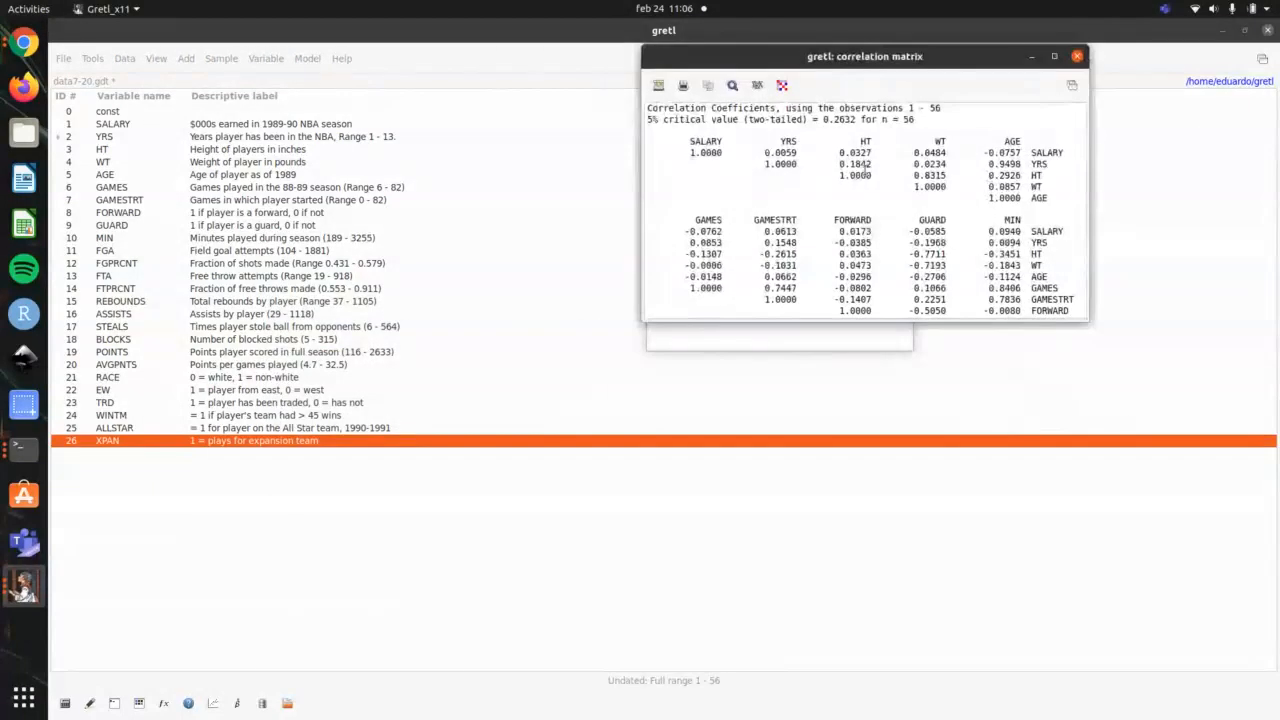
left_click(1077, 56)
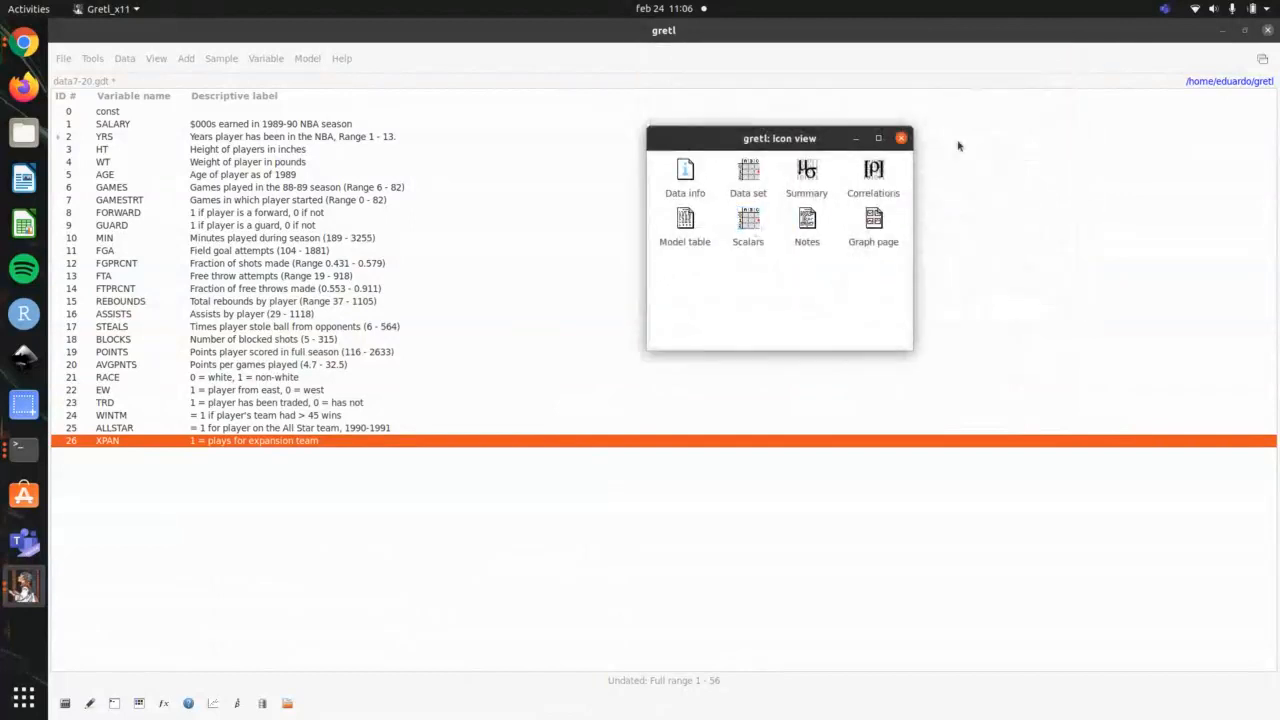
left_click(901, 138)
Step: Switch to the terminal and check outline item 15 on testing a variable for normality
key("alt+Tab")
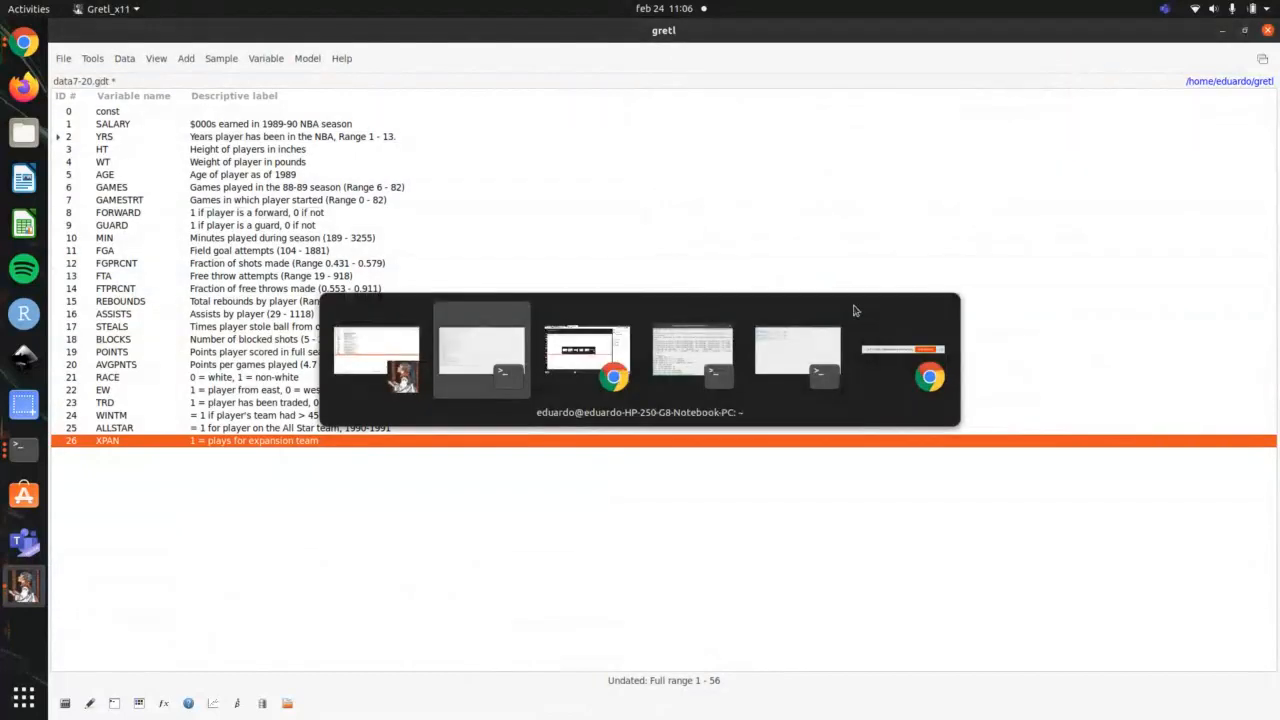
key("alt+Tab")
key("alt+Tab")
key("alt+Tab")
key("alt+Tab")
key("alt+Tab")
key("alt+Tab")
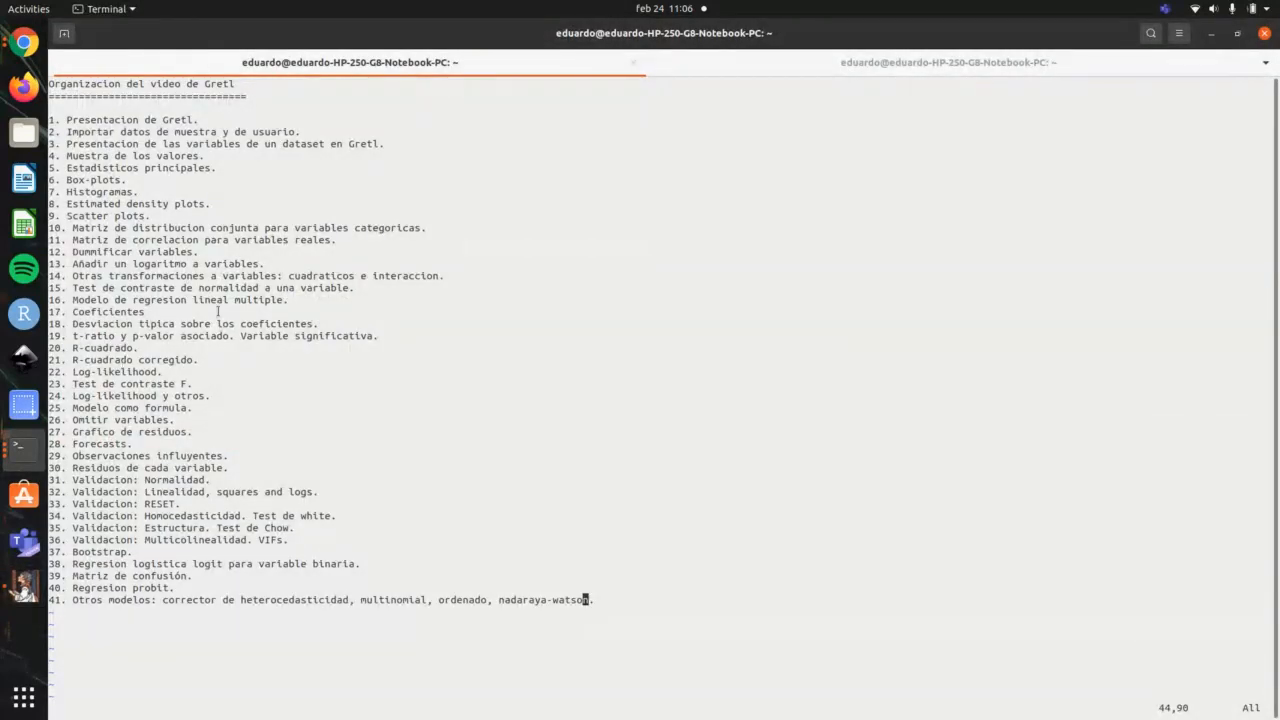
Step: Return to gretl and run a normality test on the YRS variable
key("alt+Tab")
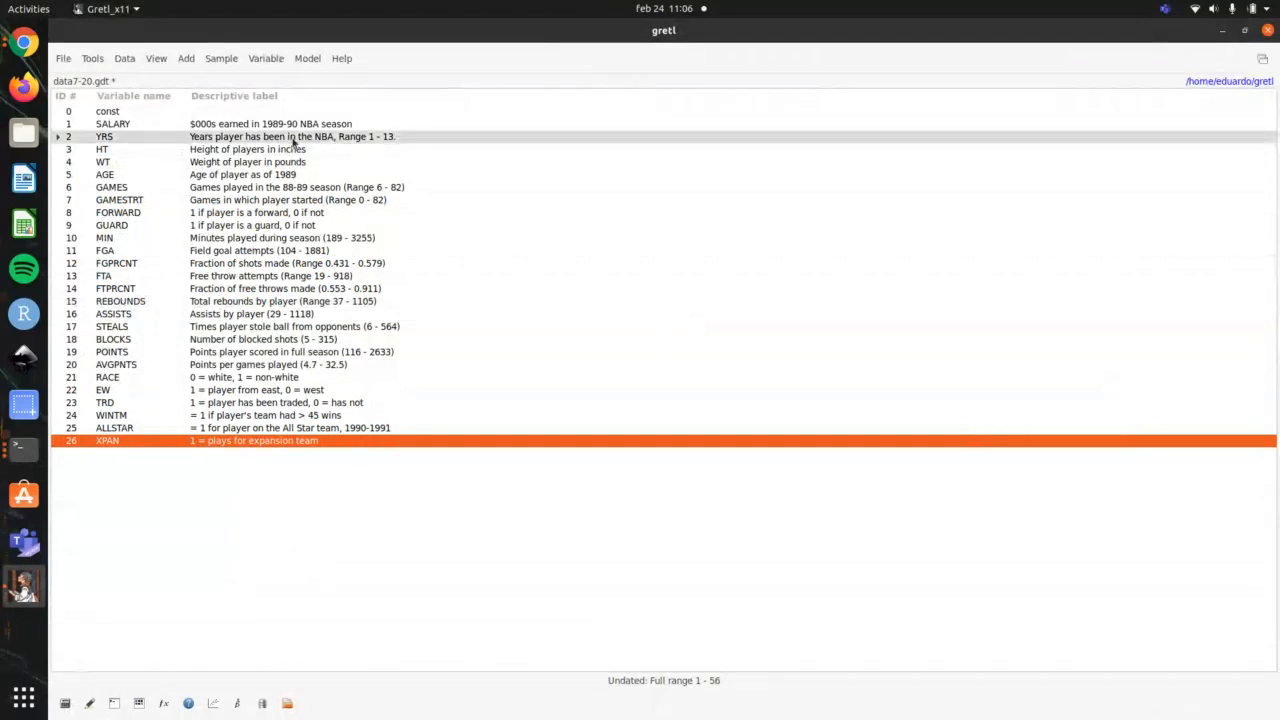
left_click(293, 140)
right_click(293, 141)
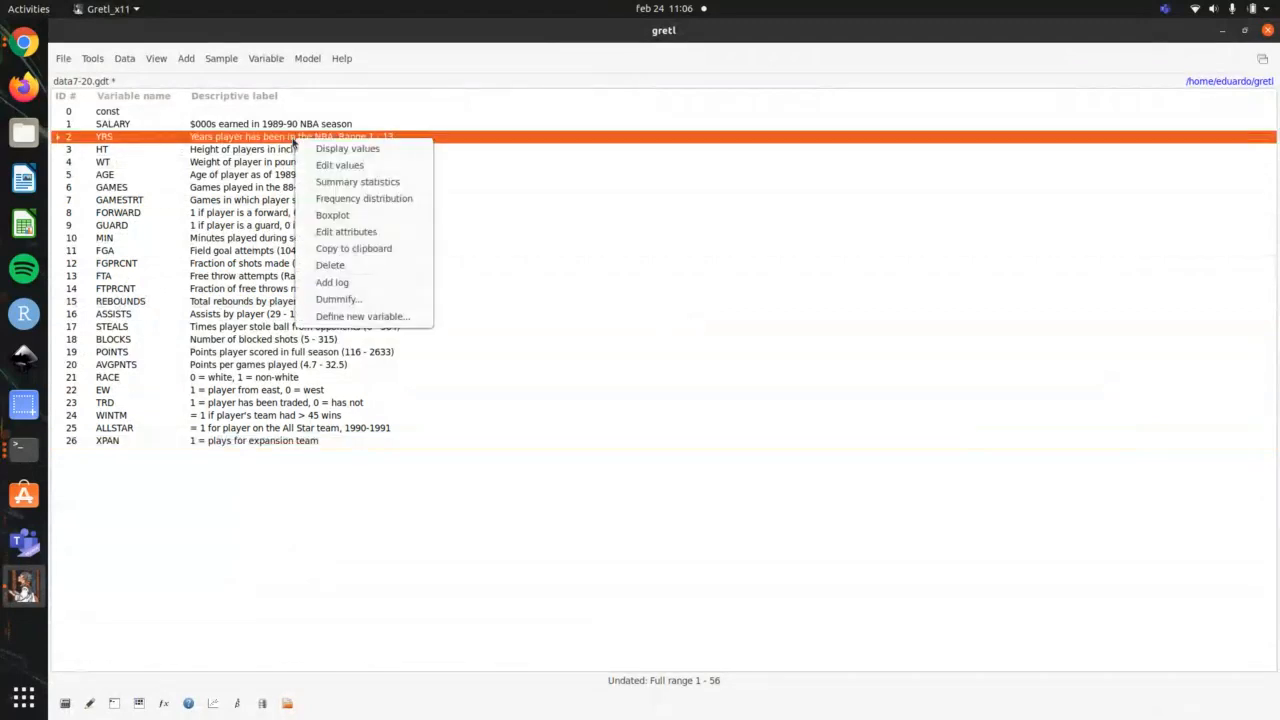
key("Escape")
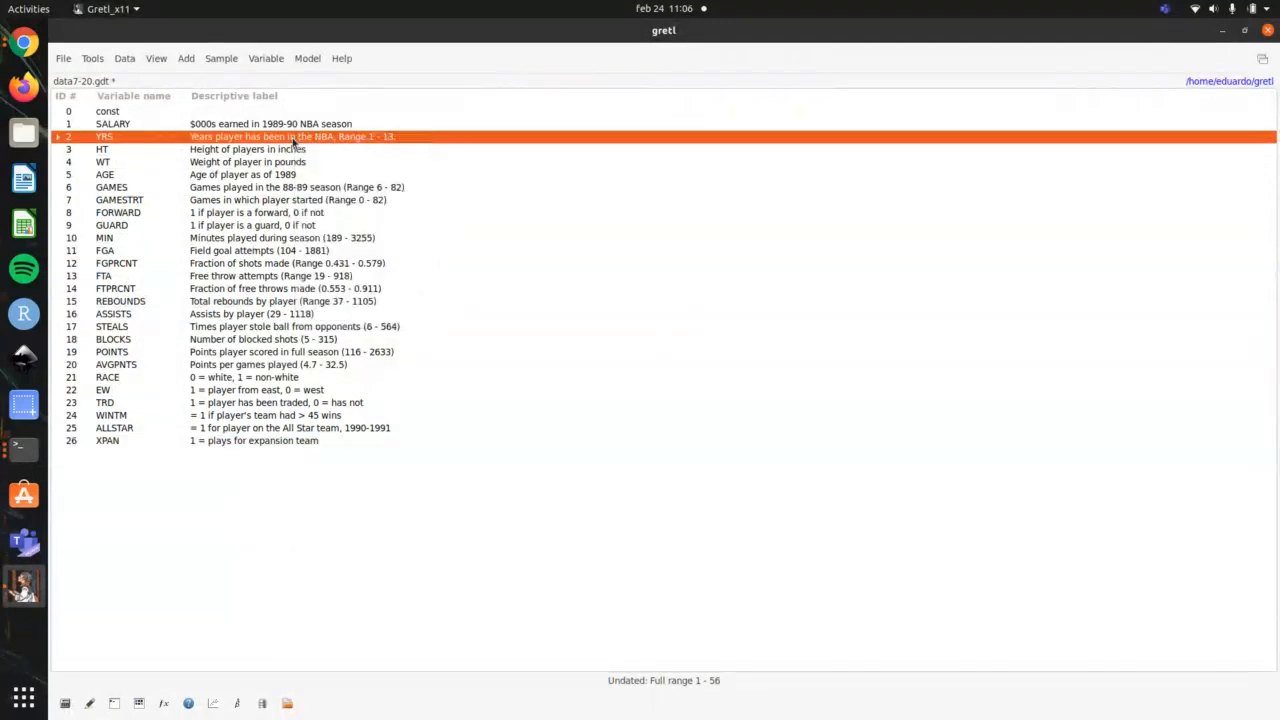
left_click(270, 60)
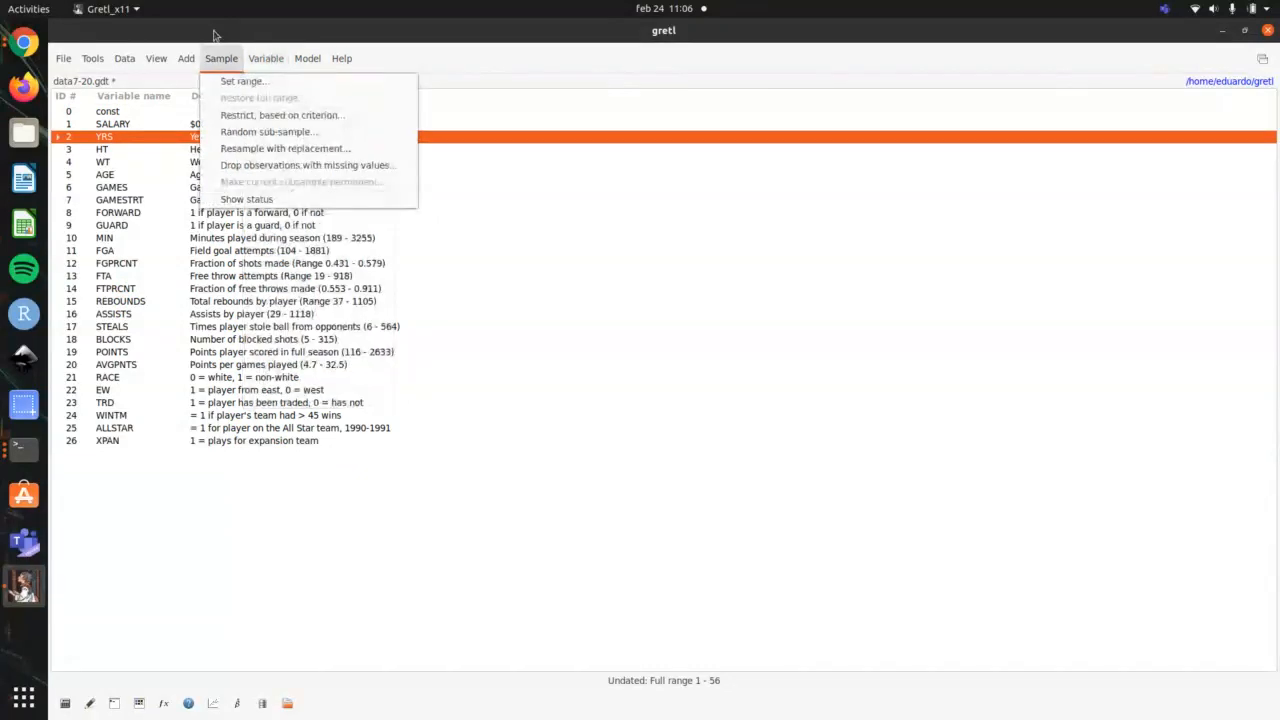
mouse_move(153, 63)
mouse_move(266, 63)
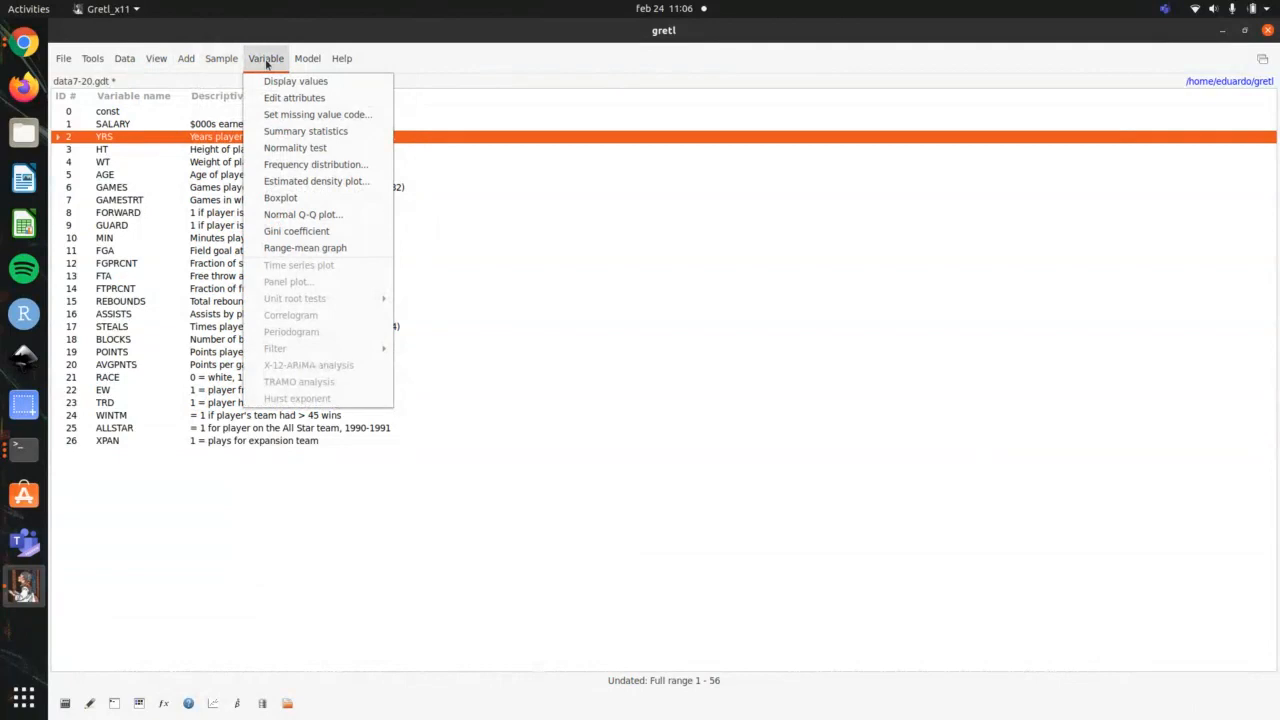
left_click(309, 148)
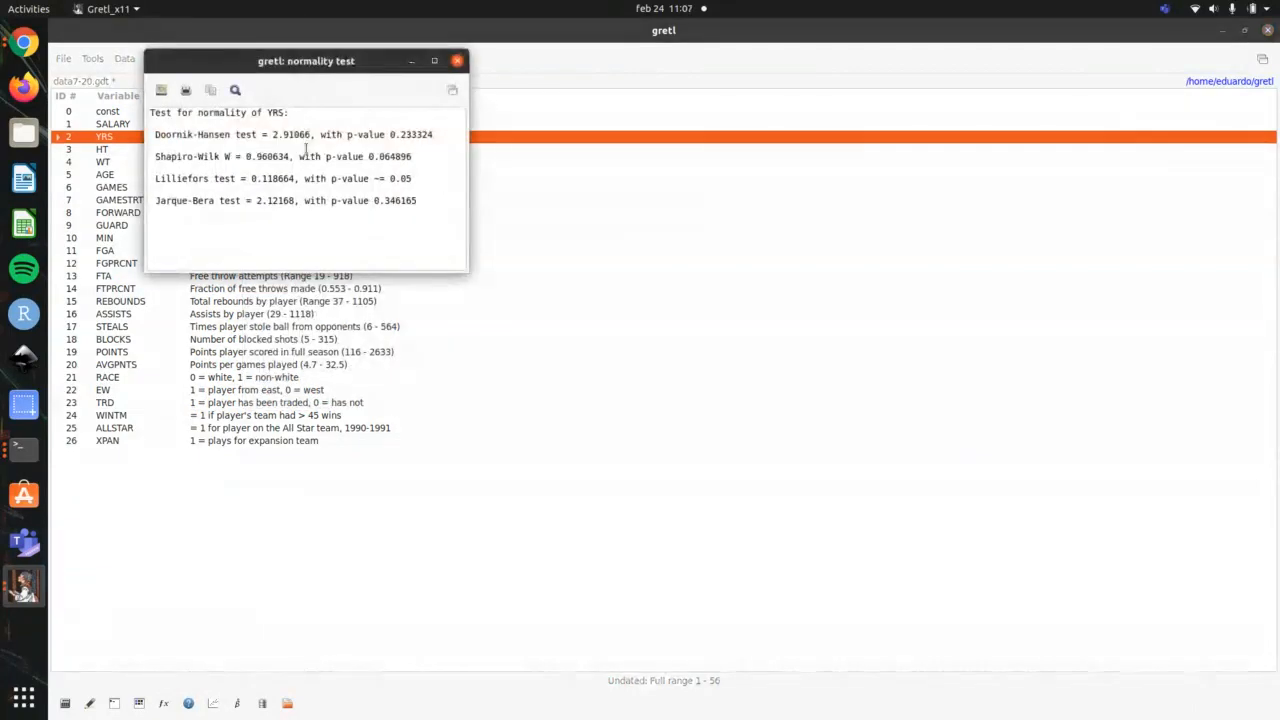
Step: Move the normality test window clear of the variable list and highlight all the test results for YRS
left_click_drag(362, 62, 846, 260)
left_click_drag(902, 400, 848, 387)
left_click_drag(668, 322, 630, 309)
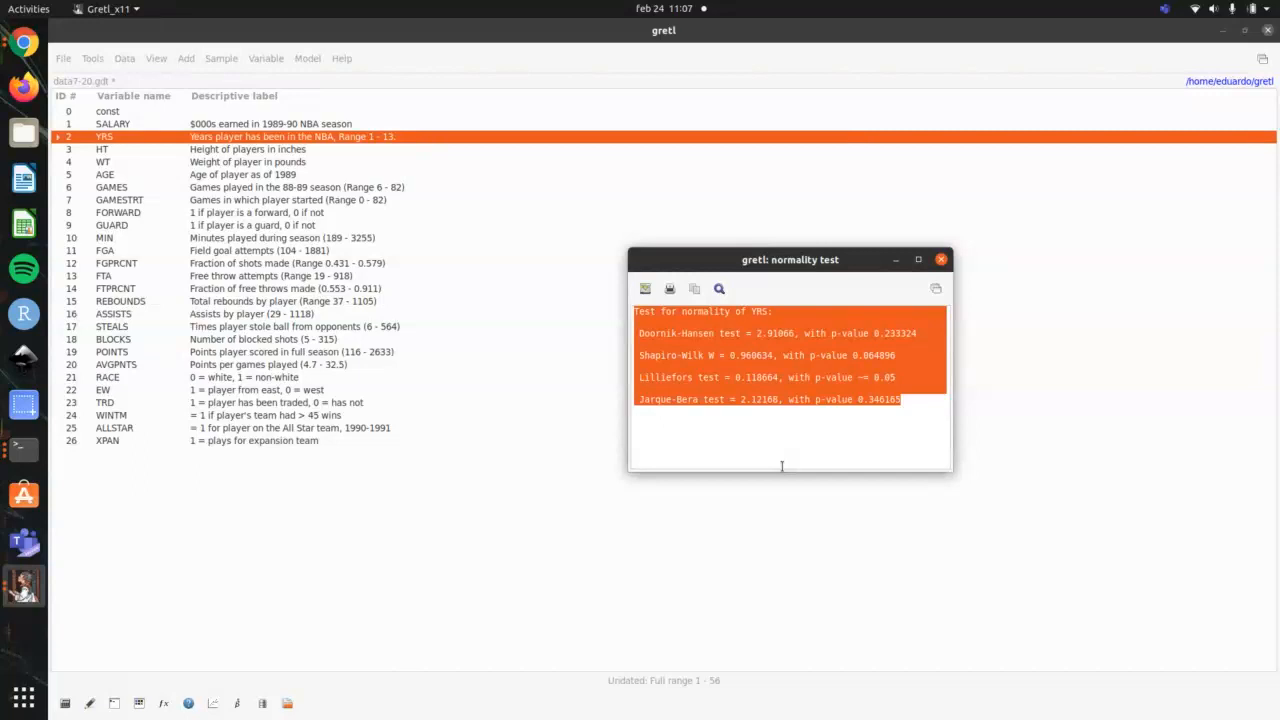
Step: Close the normality test results and highlight outline item 16 on the multiple linear regression model in the terminal
left_click(731, 368)
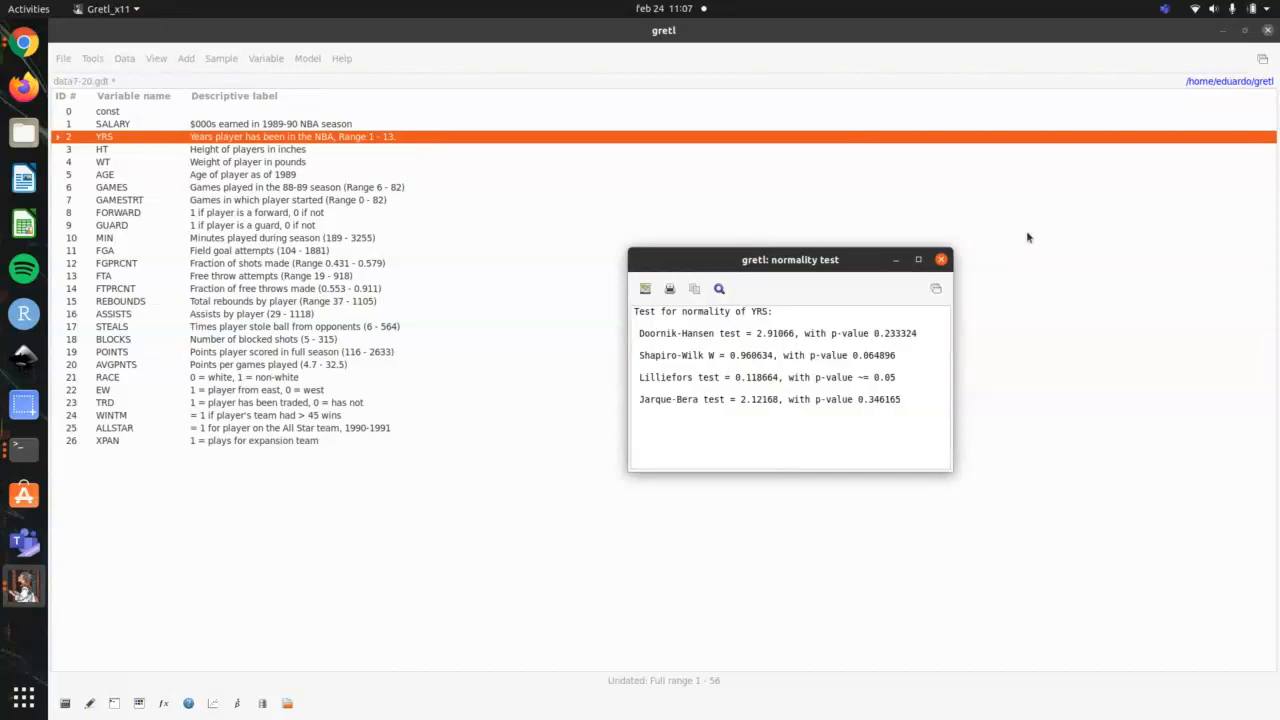
left_click(941, 259)
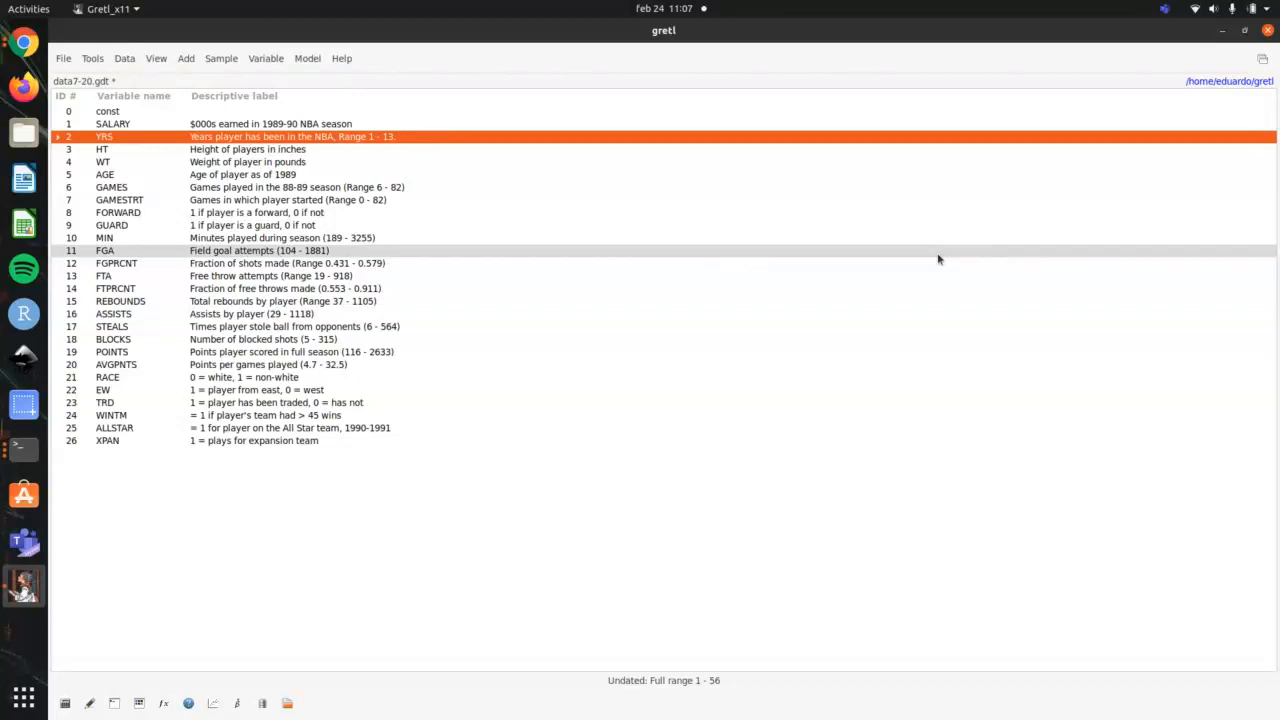
key("alt+Tab")
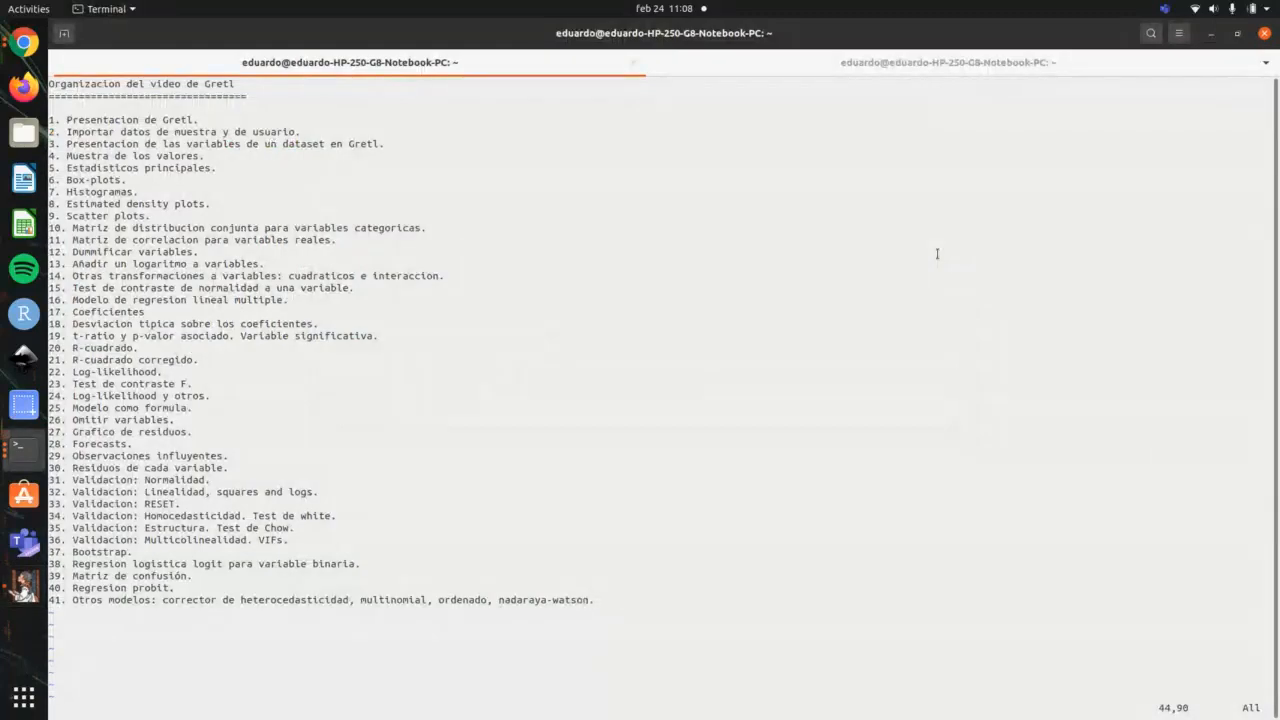
left_click_drag(306, 301, 62, 295)
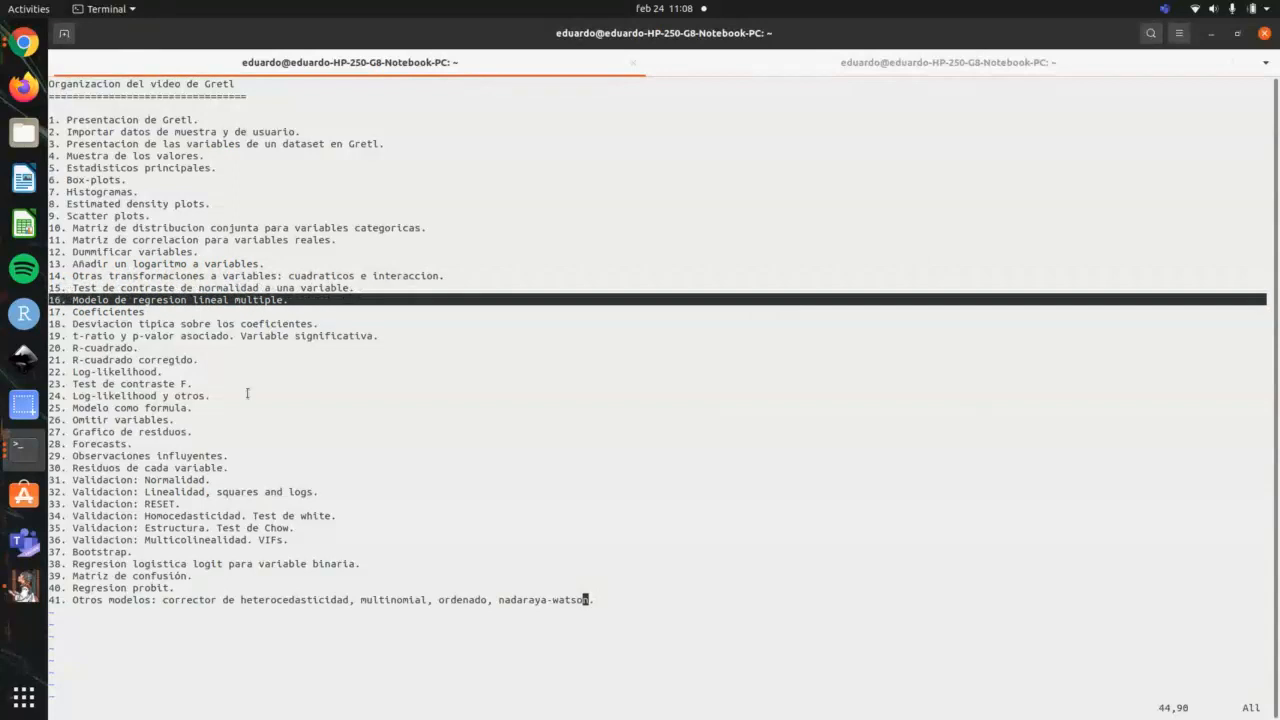
Step: Return to gretl and start an Ordinary Least Squares model with SALARY as the dependent variable
key("alt+Tab")
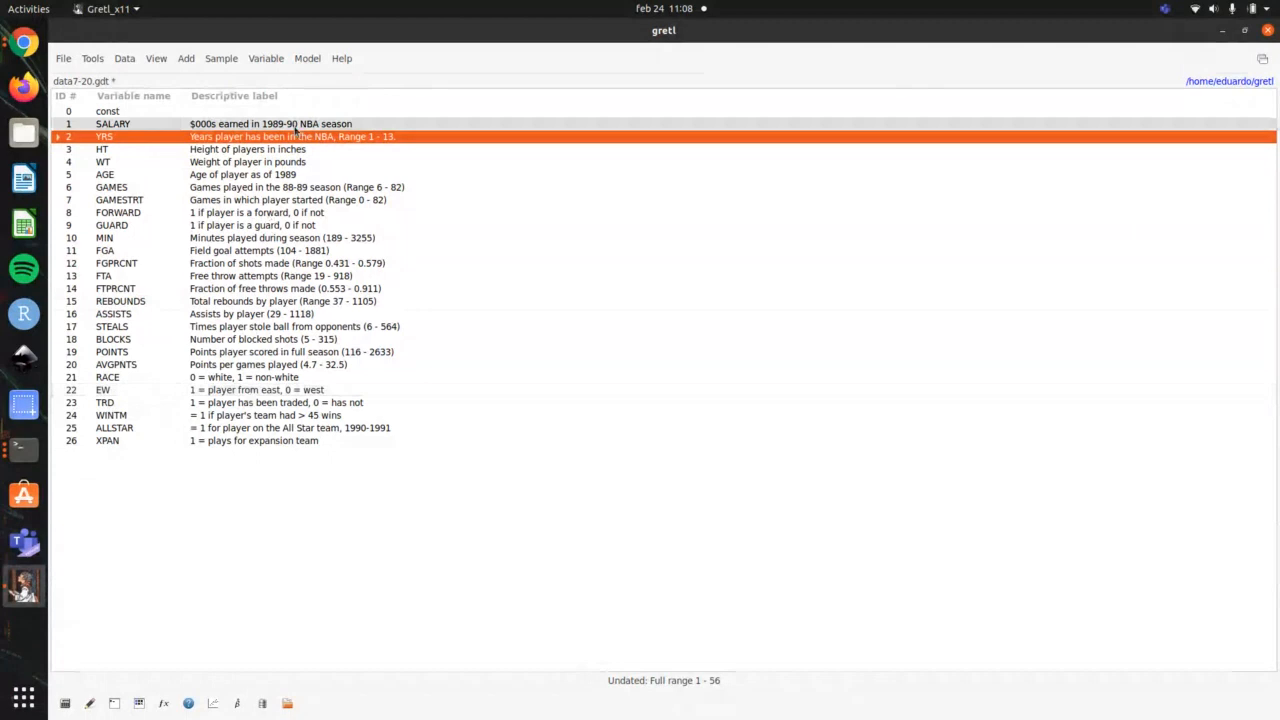
left_click(300, 60)
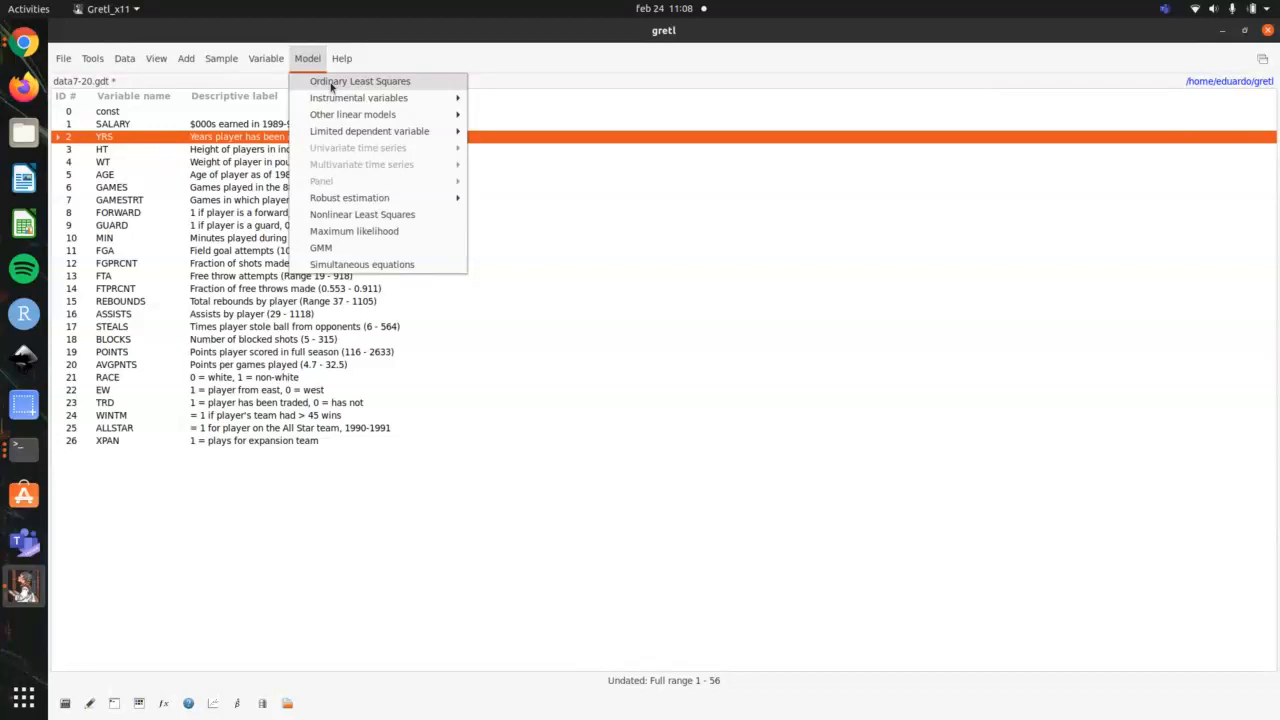
left_click(331, 87)
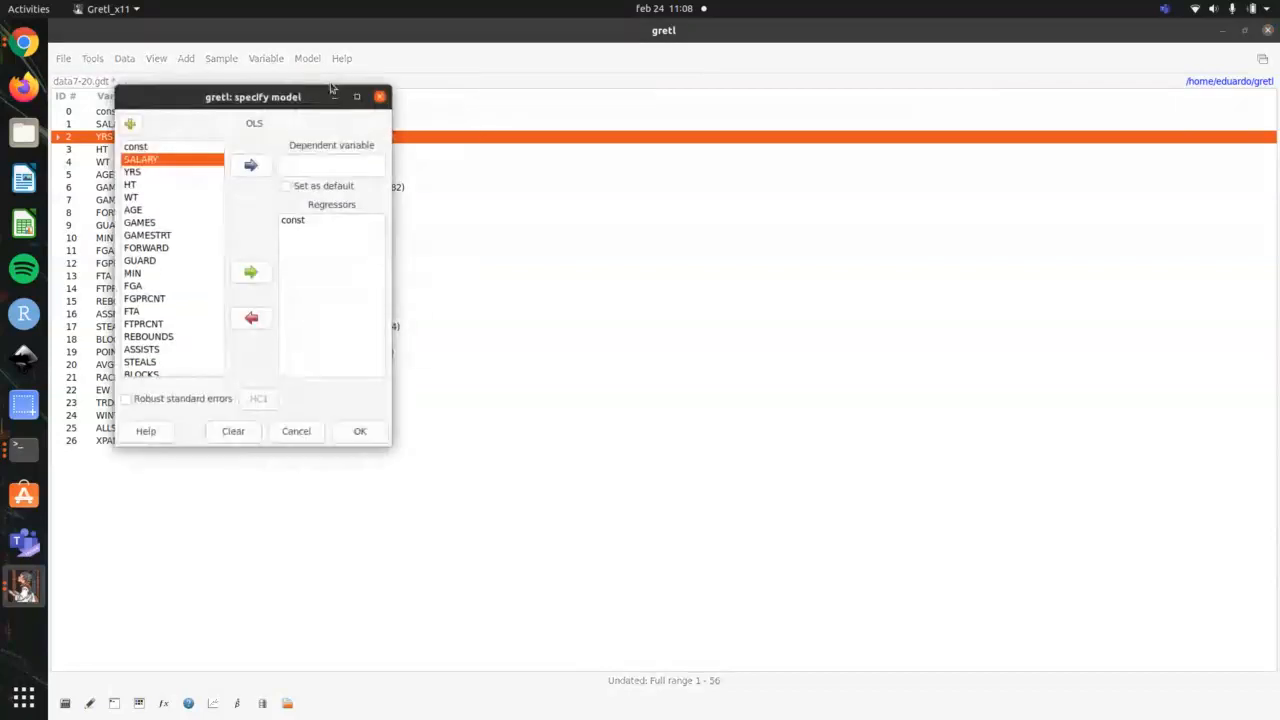
left_click_drag(273, 98, 643, 114)
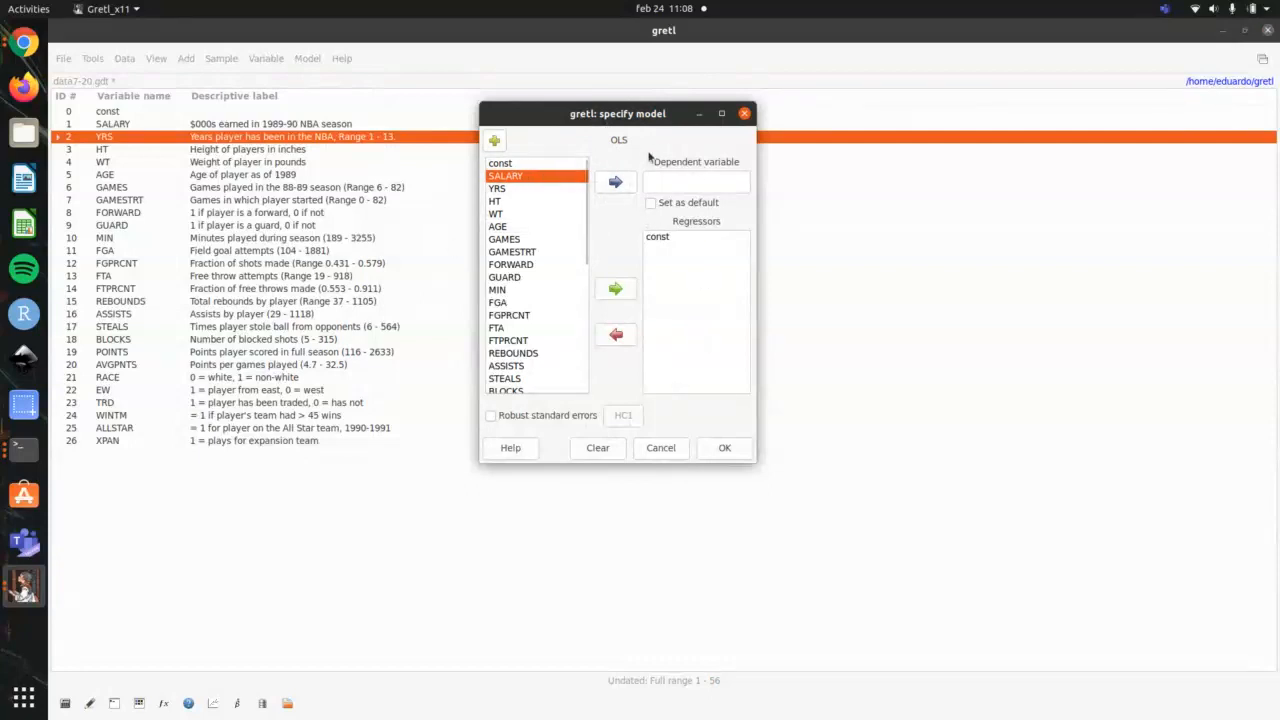
left_click(616, 182)
Step: Add REBOUNDS, ASSISTS, STEALS, BLOCKS and POINTS together as regressors of the OLS model
scroll(538, 297, "down", 5)
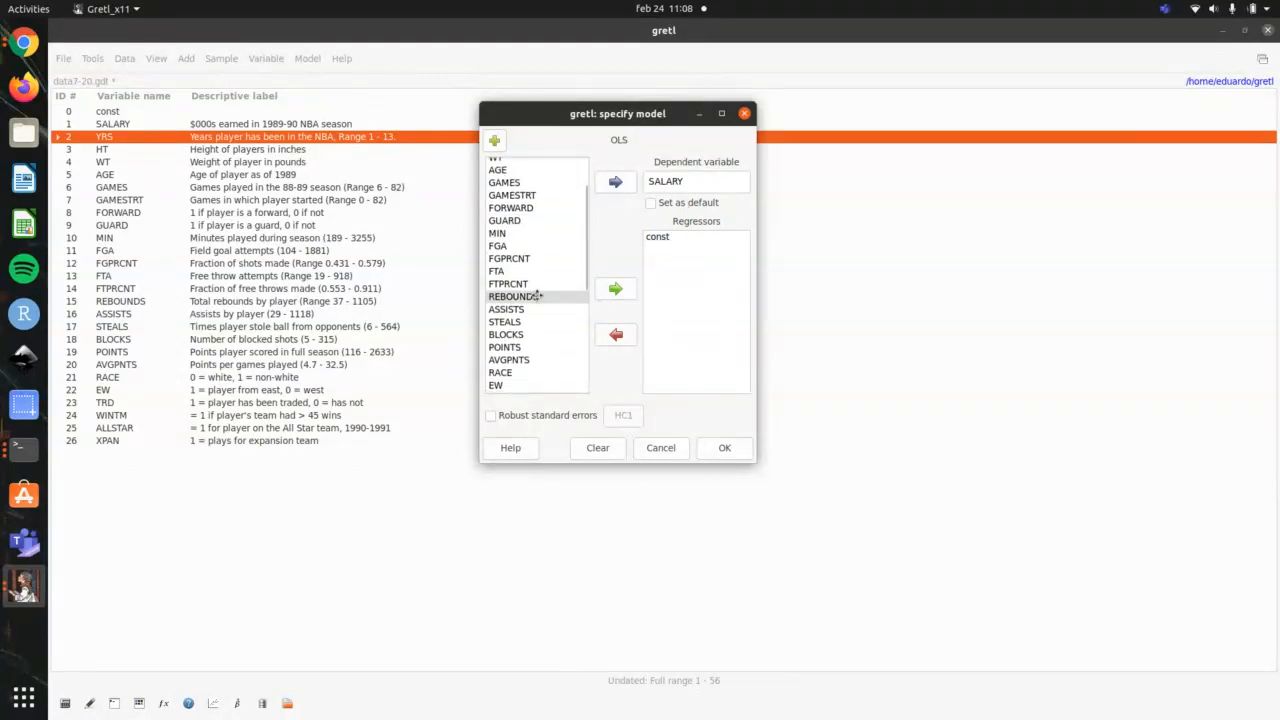
scroll(537, 295, "down", 1)
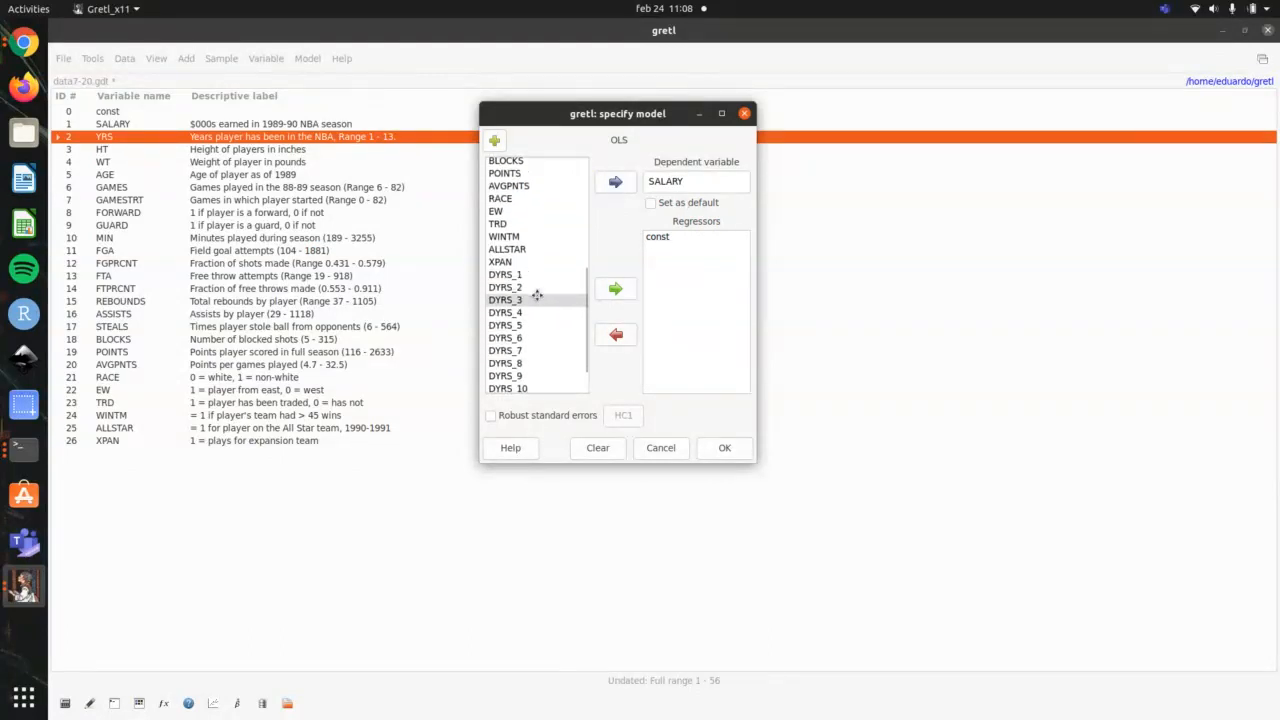
scroll(537, 297, "up", 5)
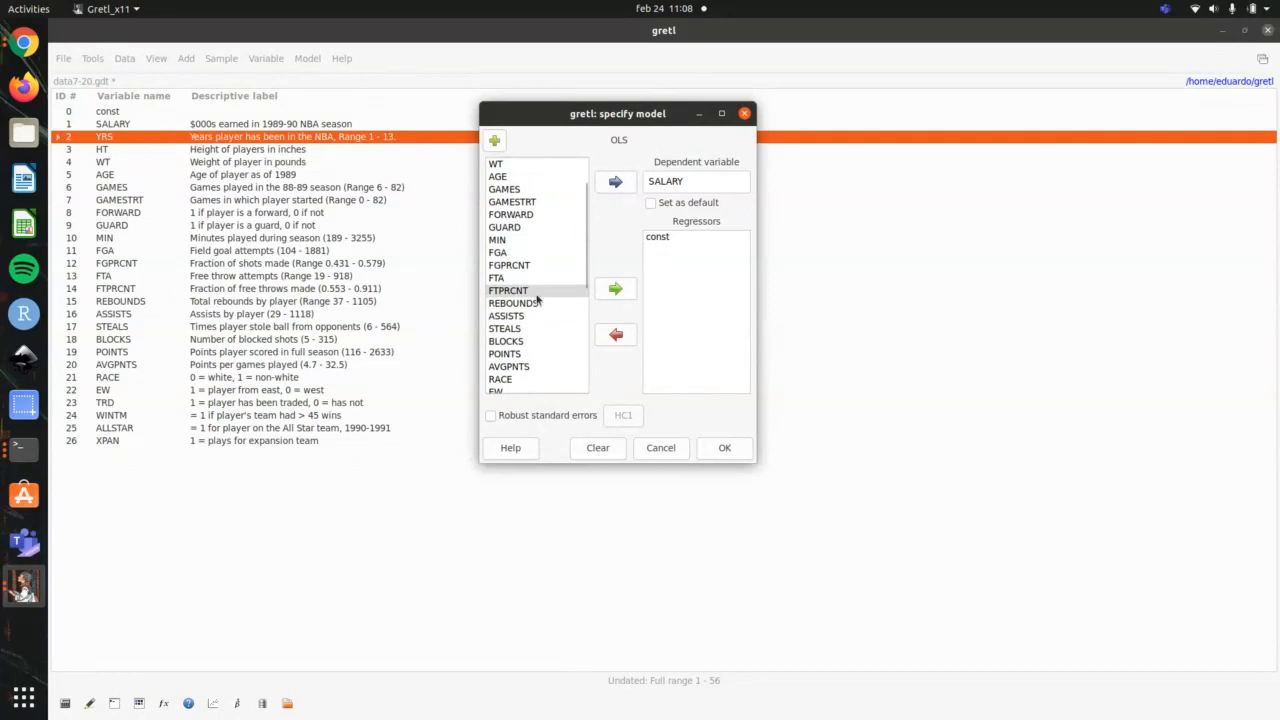
scroll(537, 297, "down", 2)
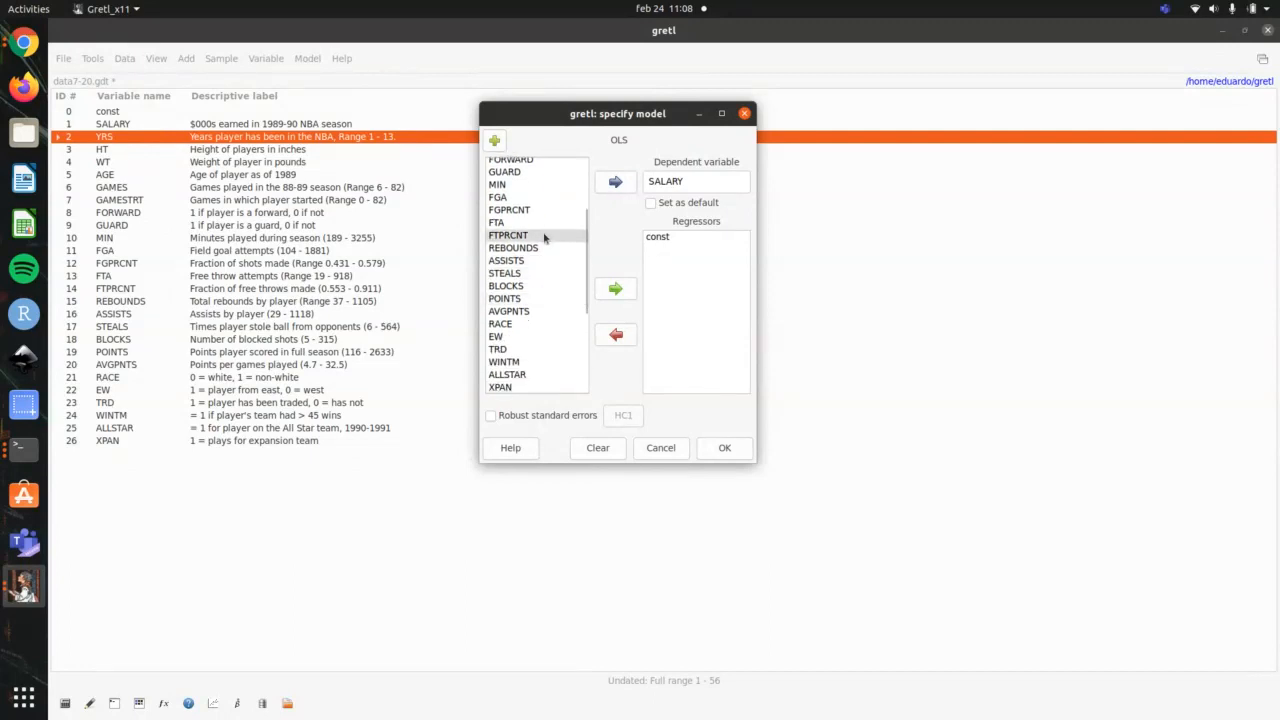
left_click(546, 250)
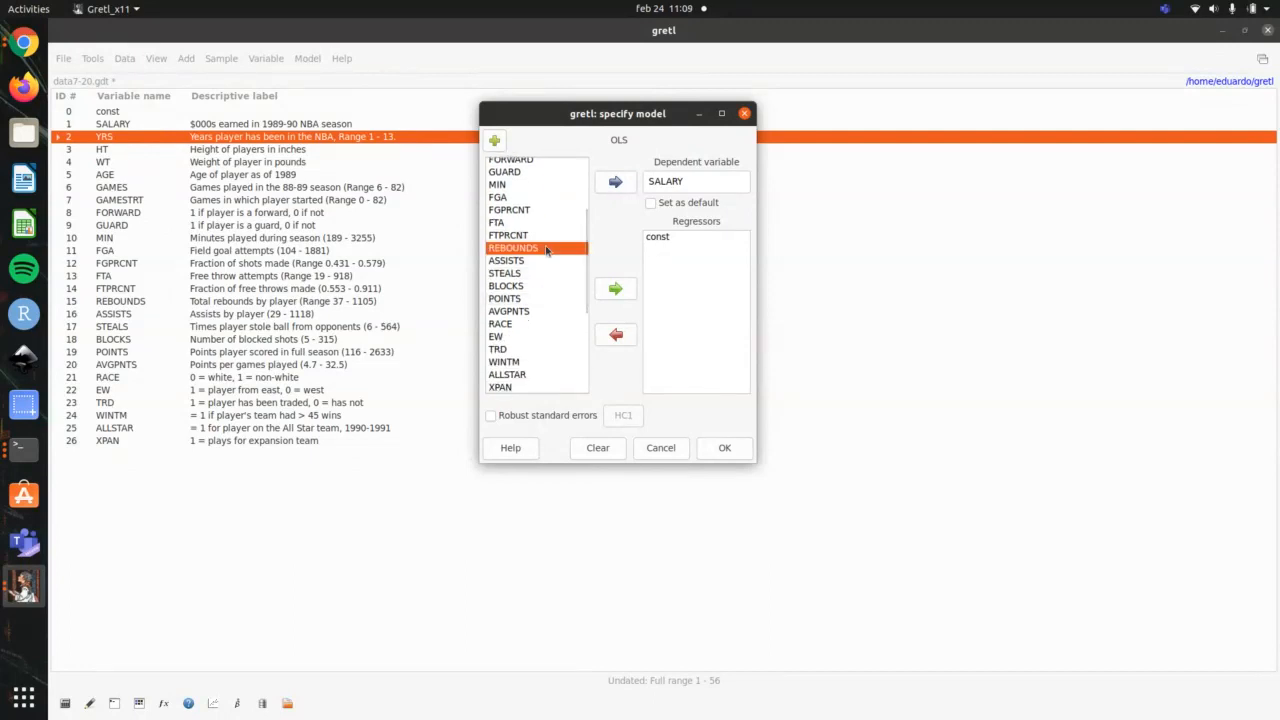
key("shift+Down")
key("shift+Down")
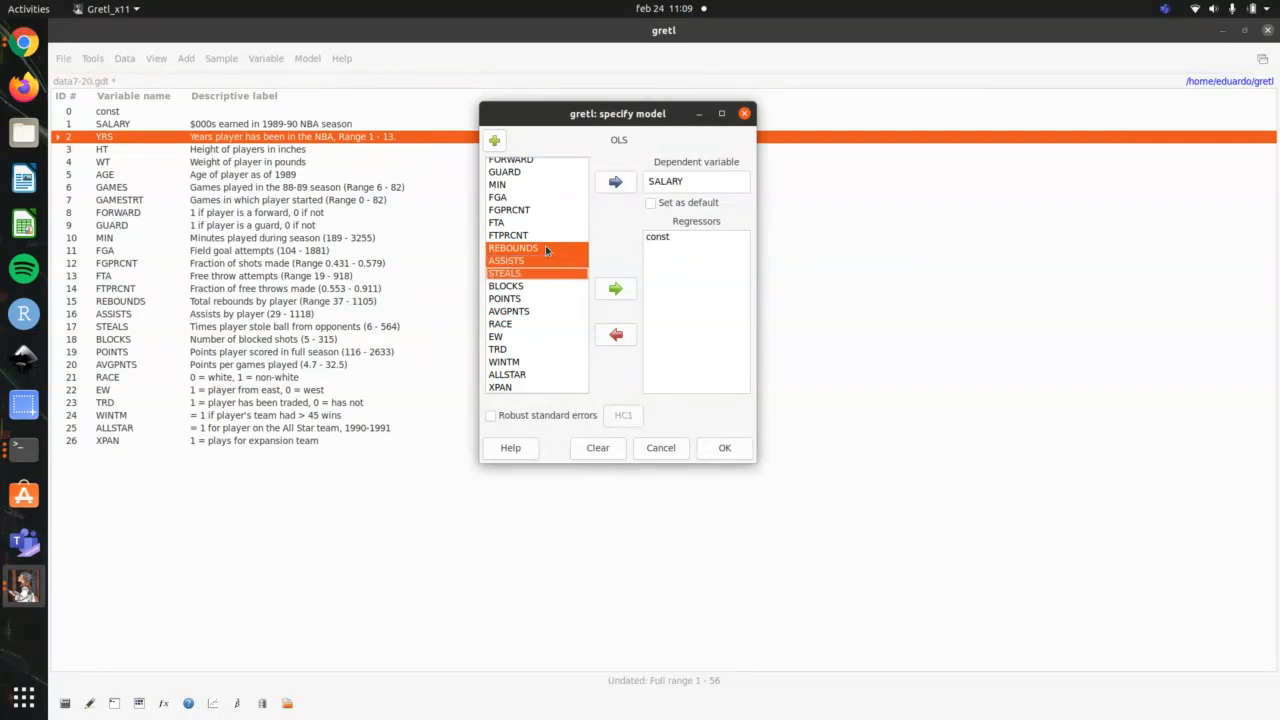
key("shift+Down")
key("shift+Down")
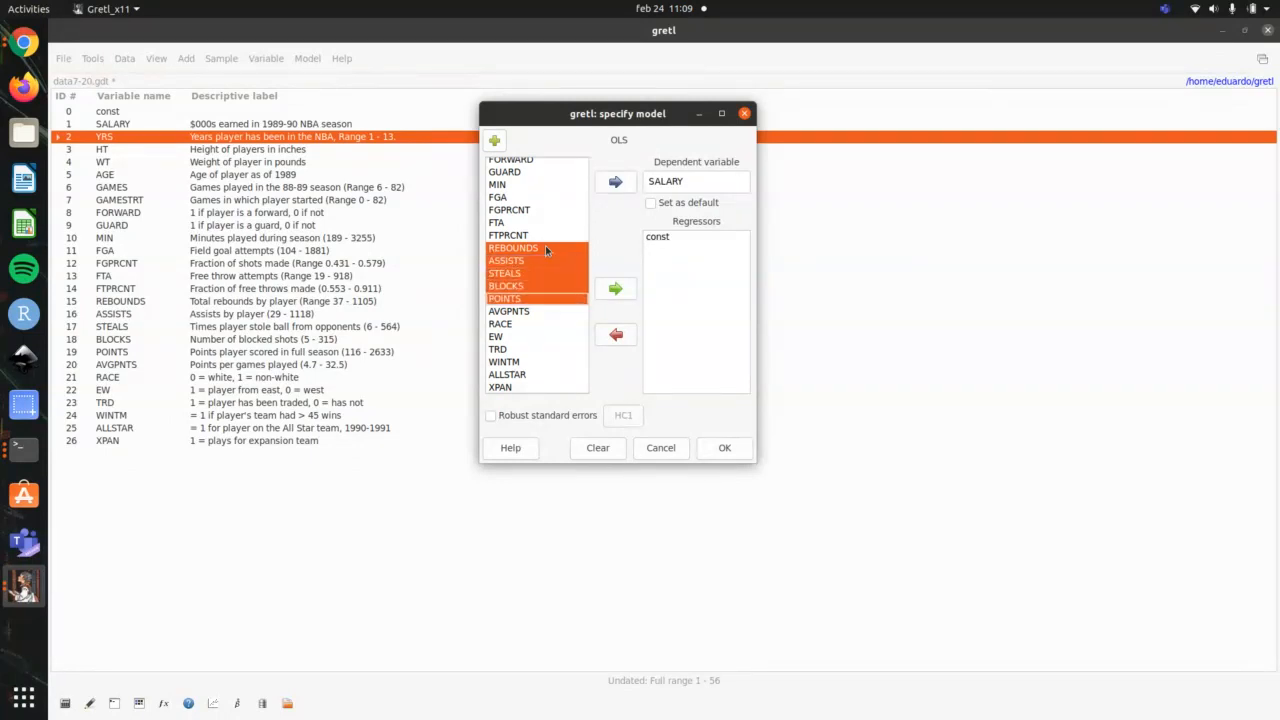
left_click(615, 288)
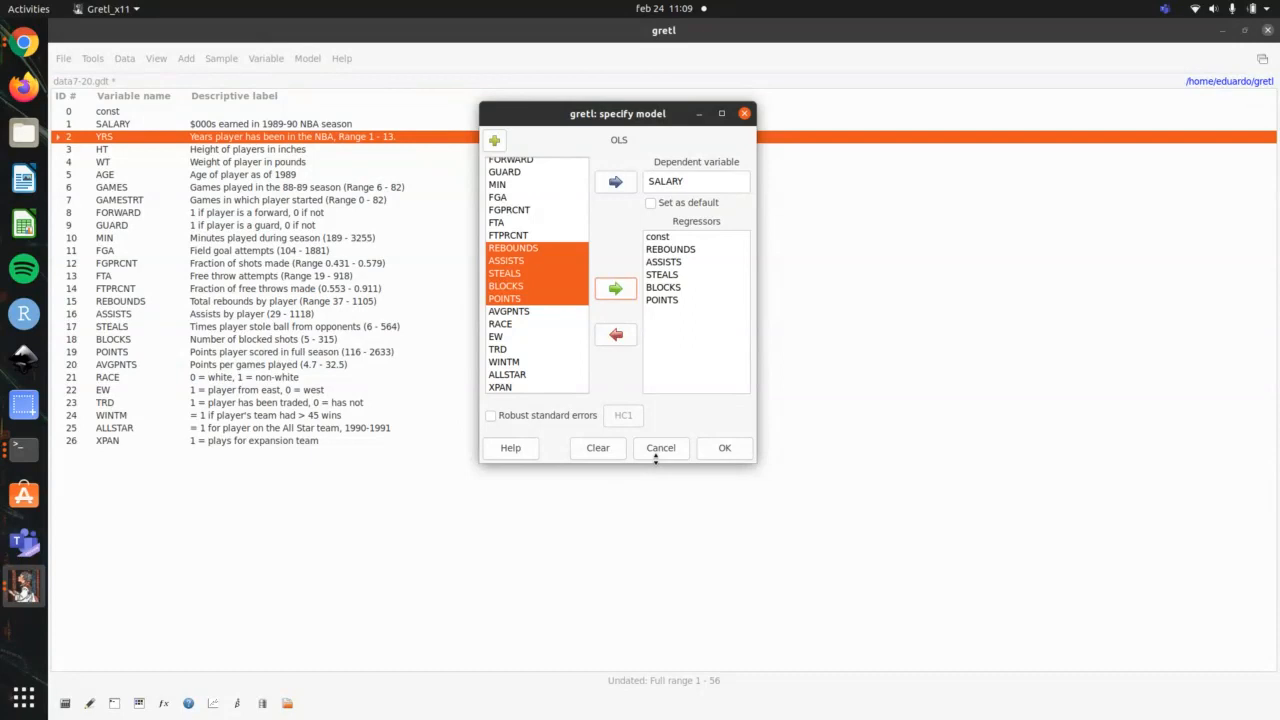
Step: Add GAMES, FORWARD and HT to the regressors, and estimate the model with its results window maximized
scroll(558, 355, "down", 5)
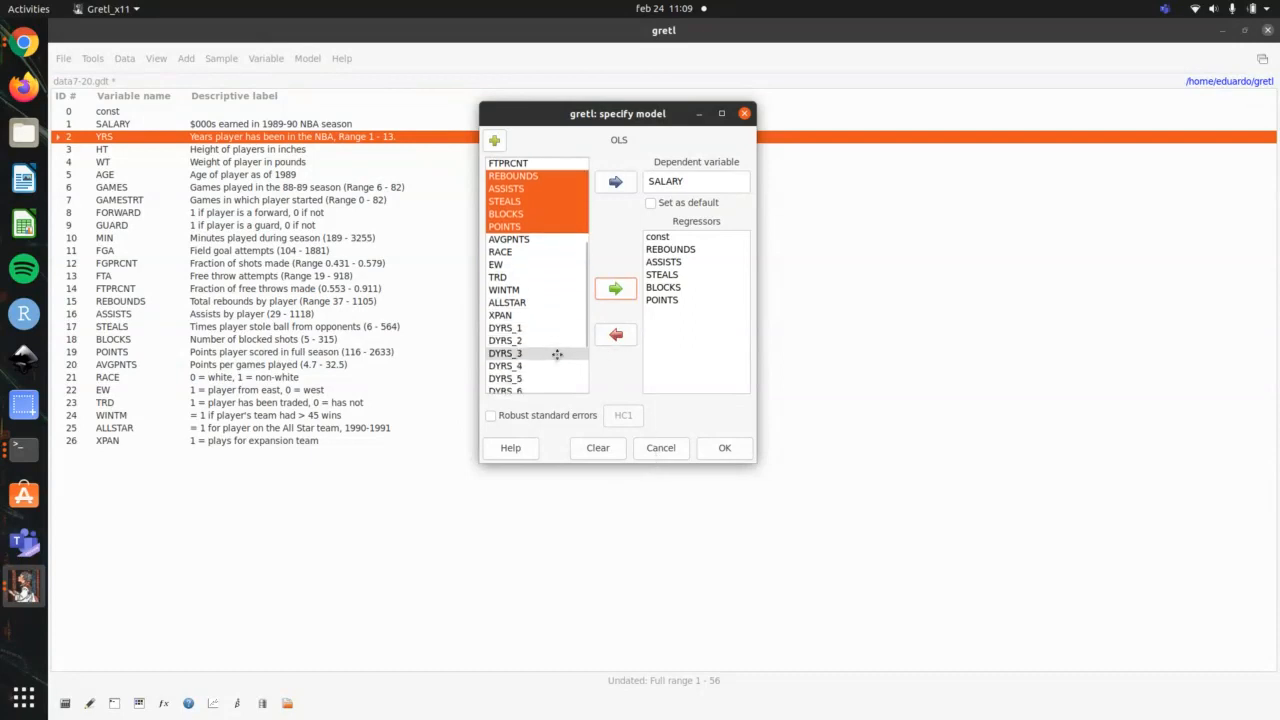
scroll(556, 358, "up", 8)
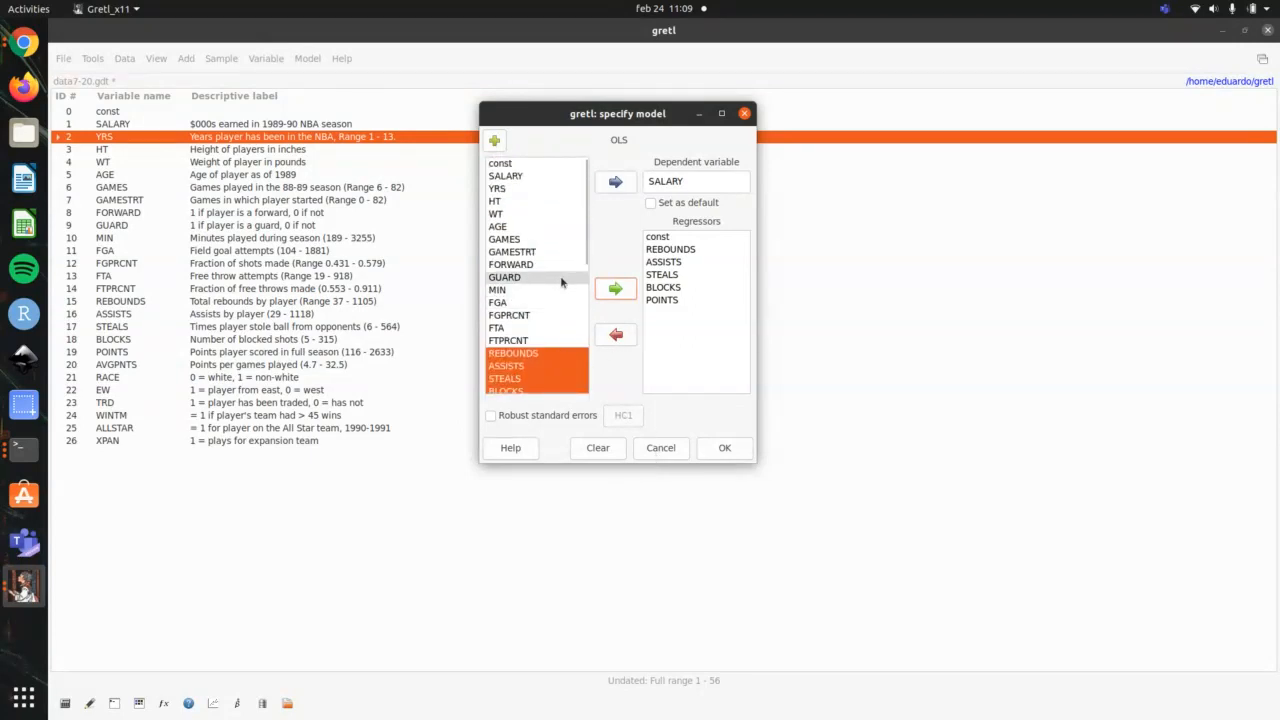
left_click(543, 240)
left_click(614, 289)
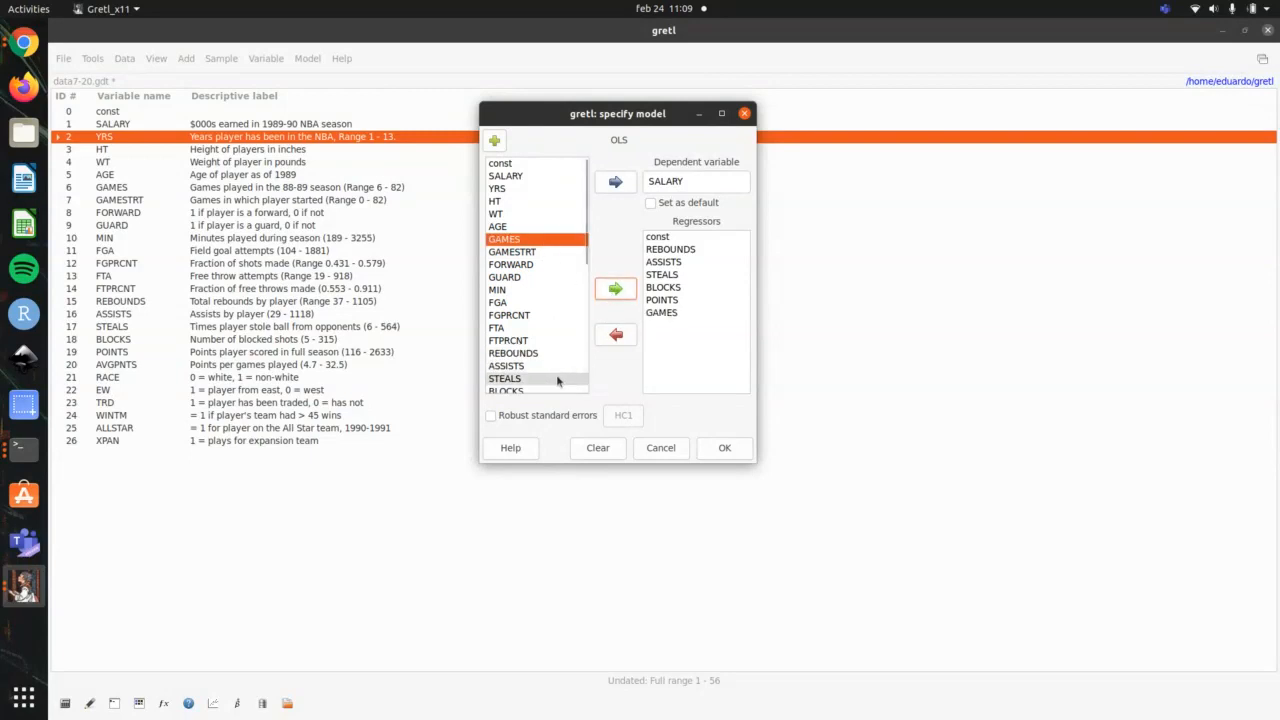
left_click(543, 264)
left_click(610, 292)
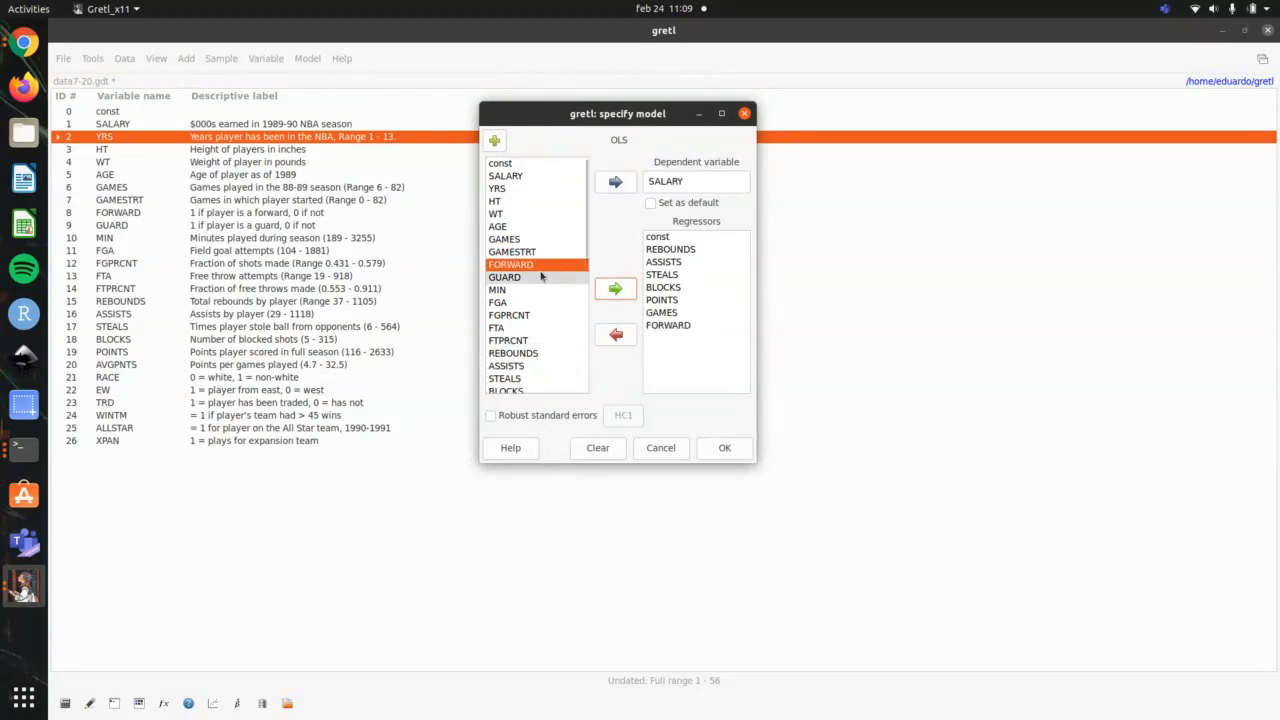
left_click(544, 205)
left_click(615, 289)
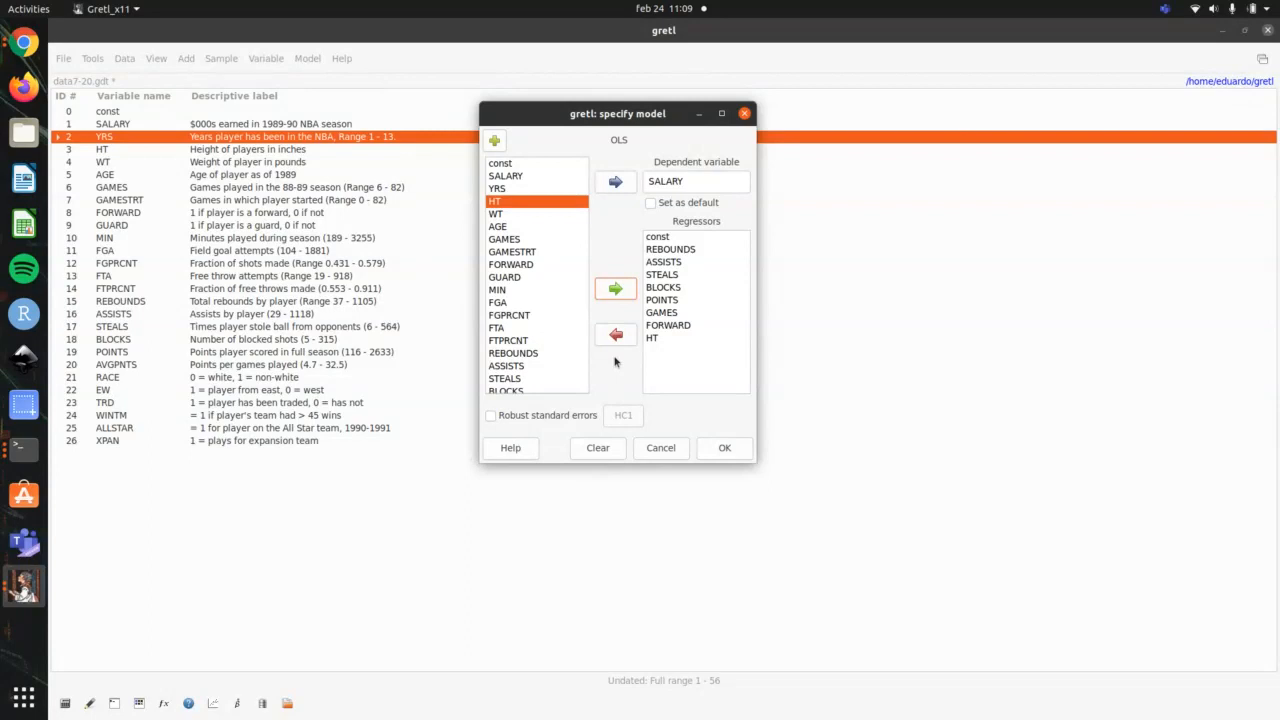
left_click(726, 448)
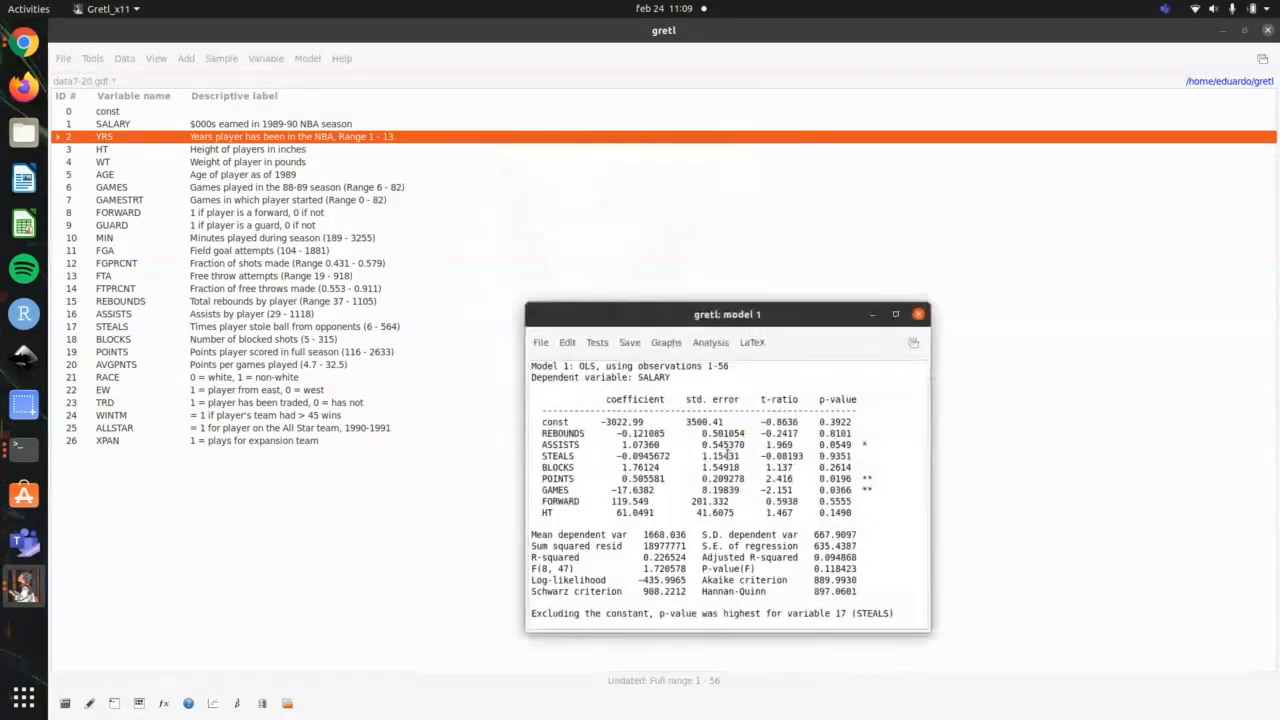
double_click(803, 313)
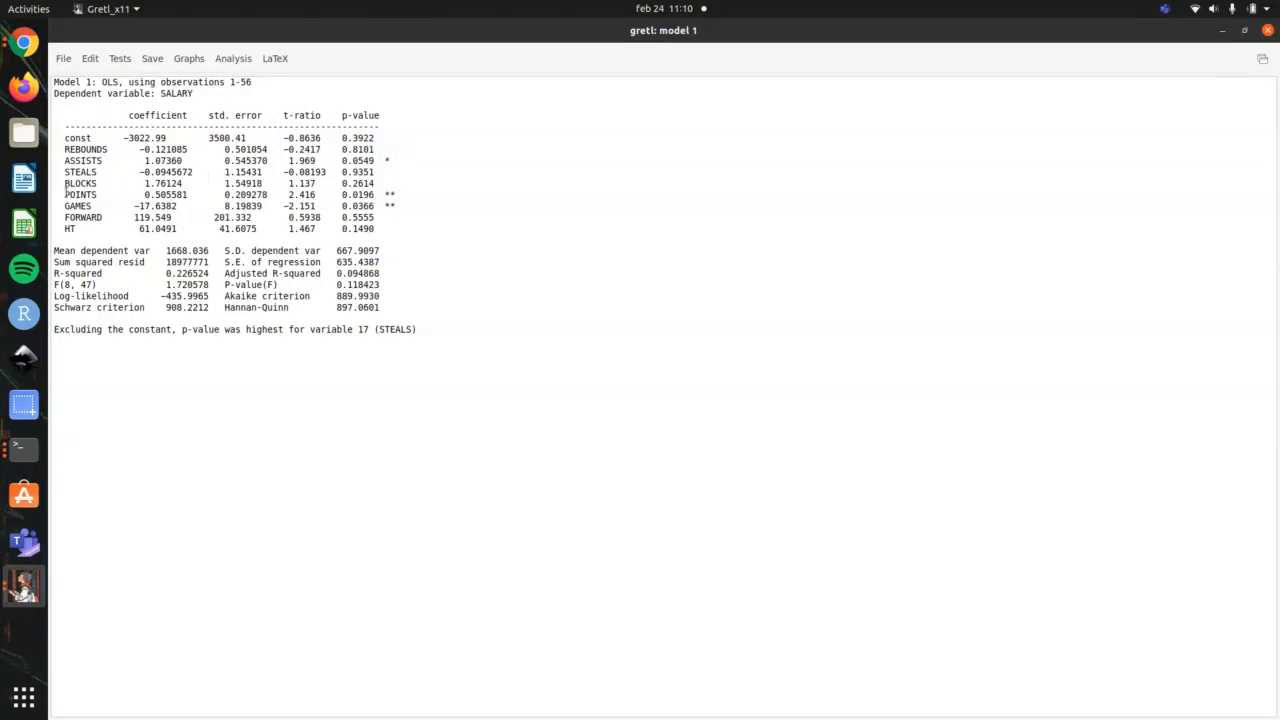
Step: Highlight the coefficient, standard error, t-ratio and p-value of BLOCKS in the OLS results to examine them
left_click_drag(59, 183, 219, 182)
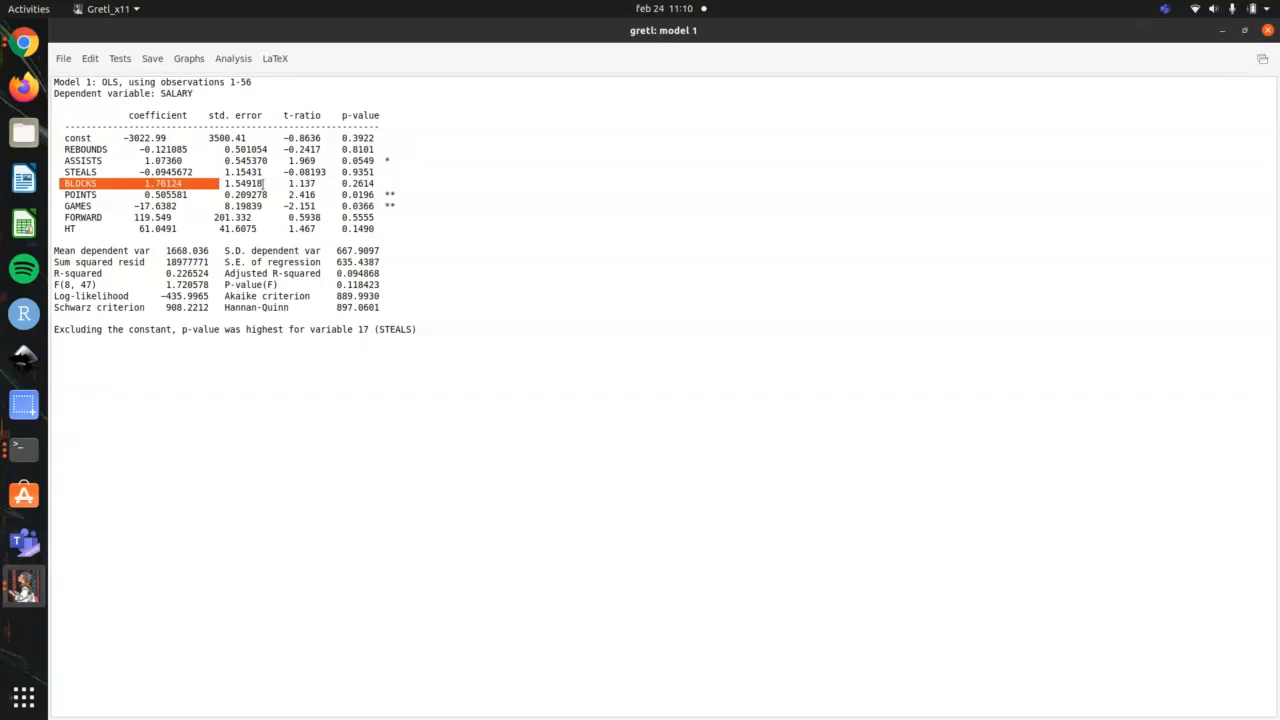
left_click_drag(264, 183, 213, 183)
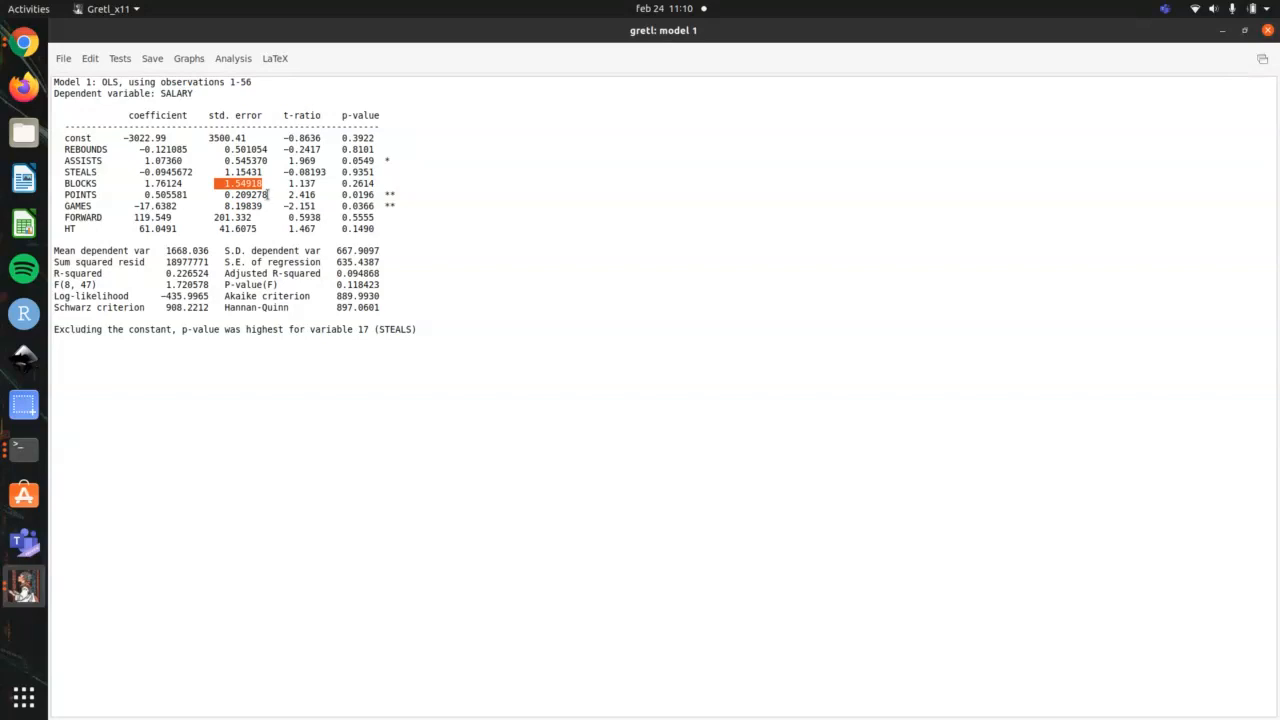
left_click_drag(320, 183, 282, 184)
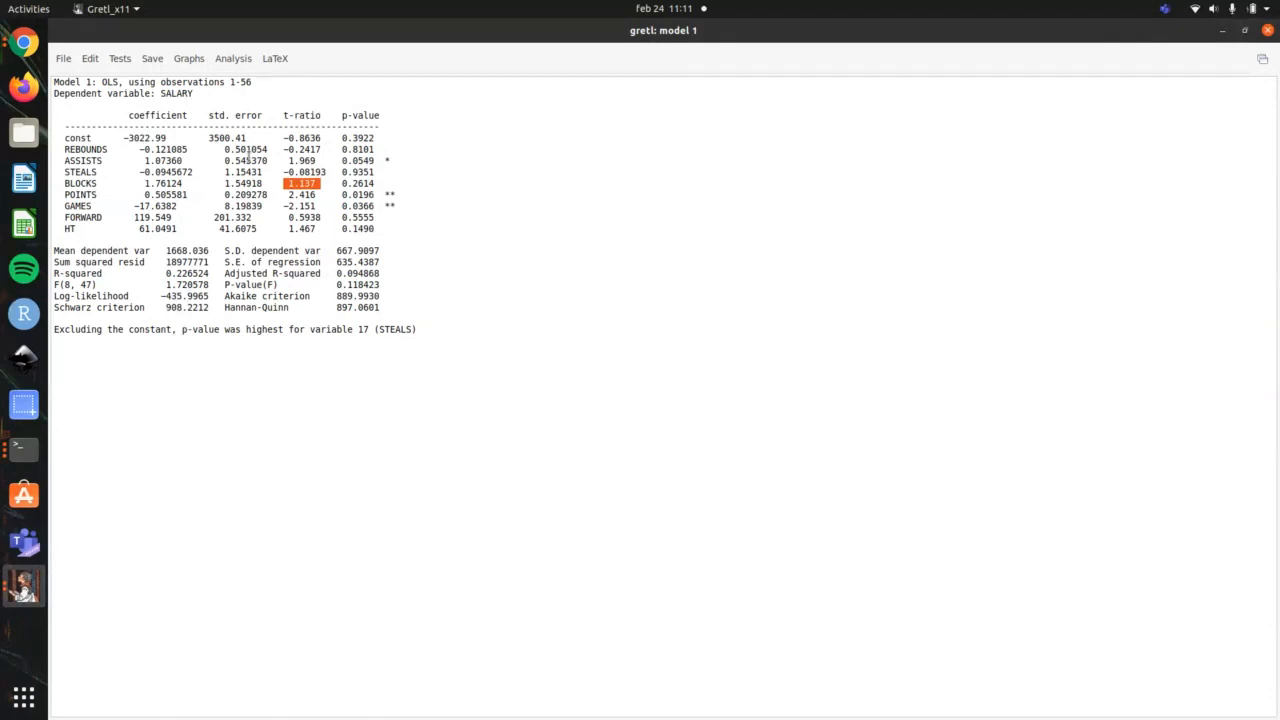
left_click_drag(330, 183, 384, 184)
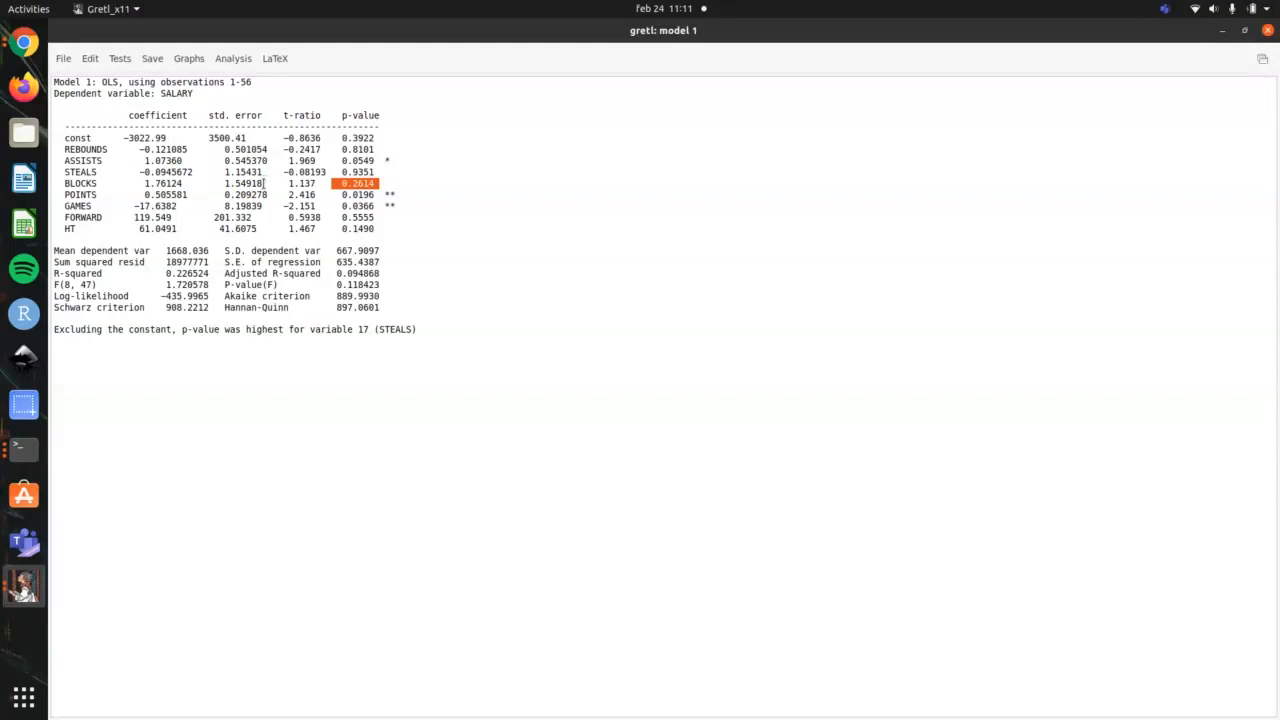
left_click_drag(265, 181, 144, 184)
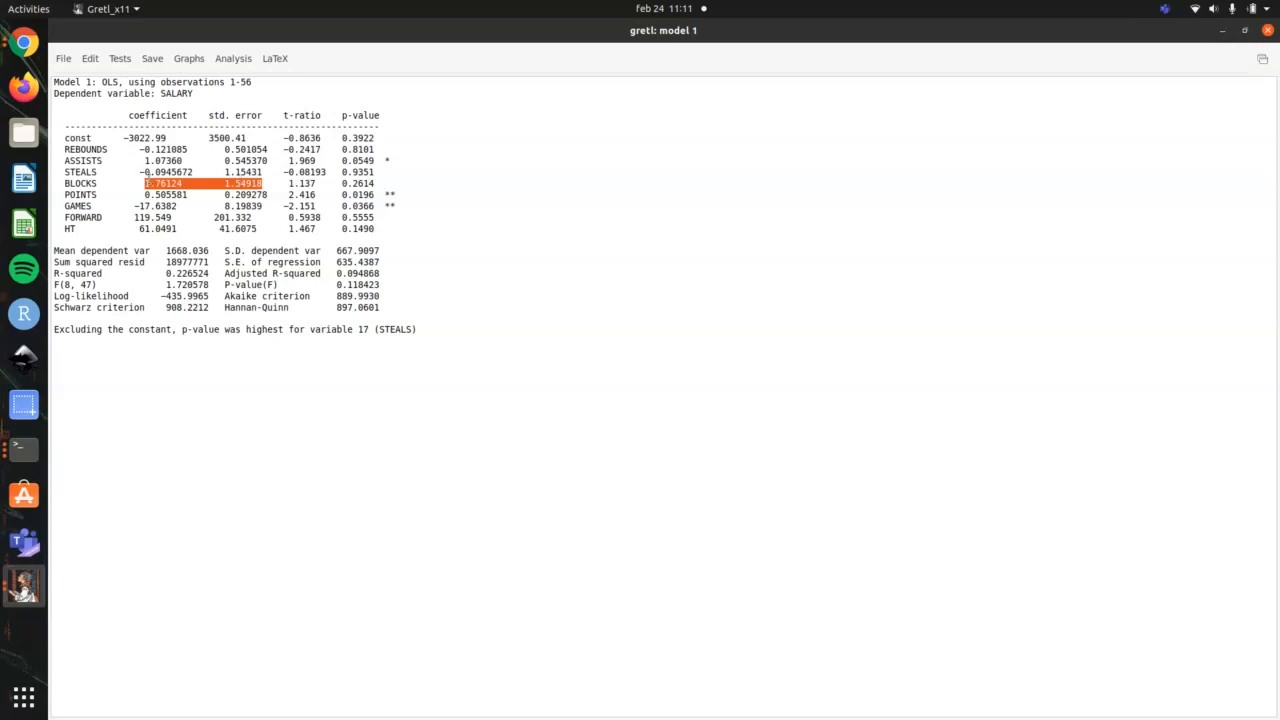
left_click(146, 183)
left_click_drag(145, 183, 198, 183)
Step: Highlight the coefficient and standard error of POINTS, and finally its whole row through the p-value
left_click_drag(143, 194, 203, 194)
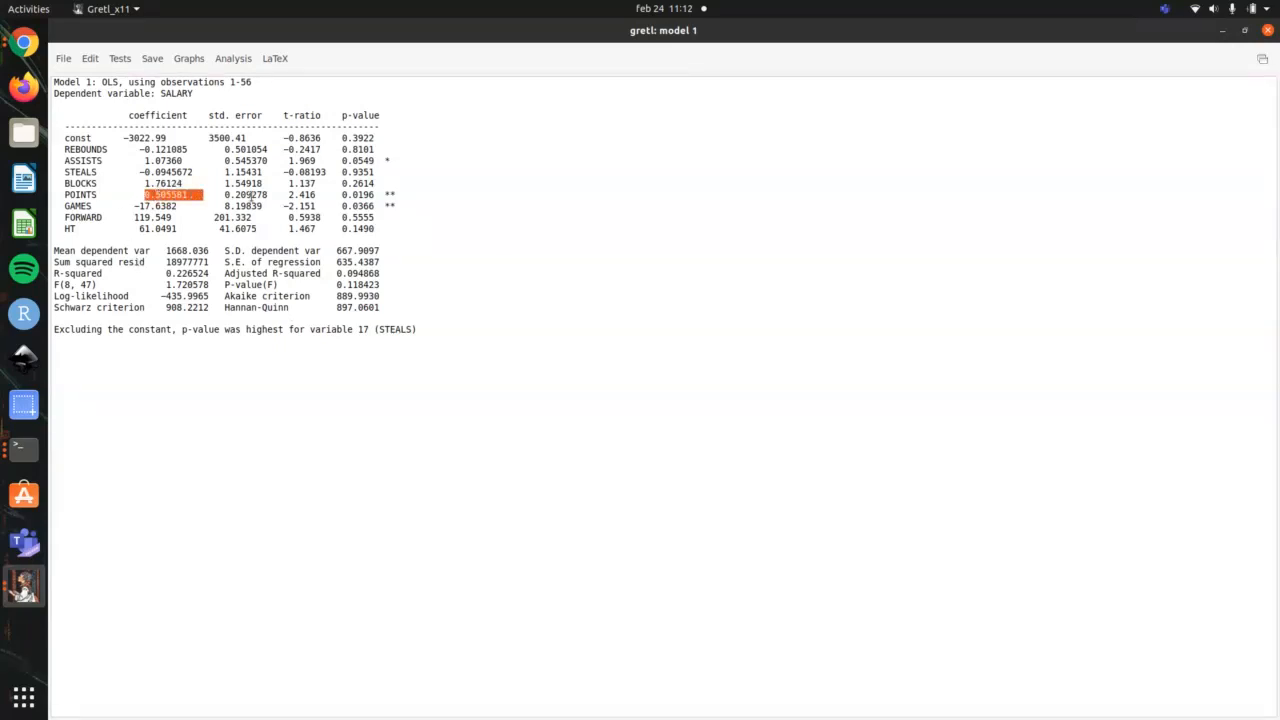
left_click_drag(285, 194, 223, 194)
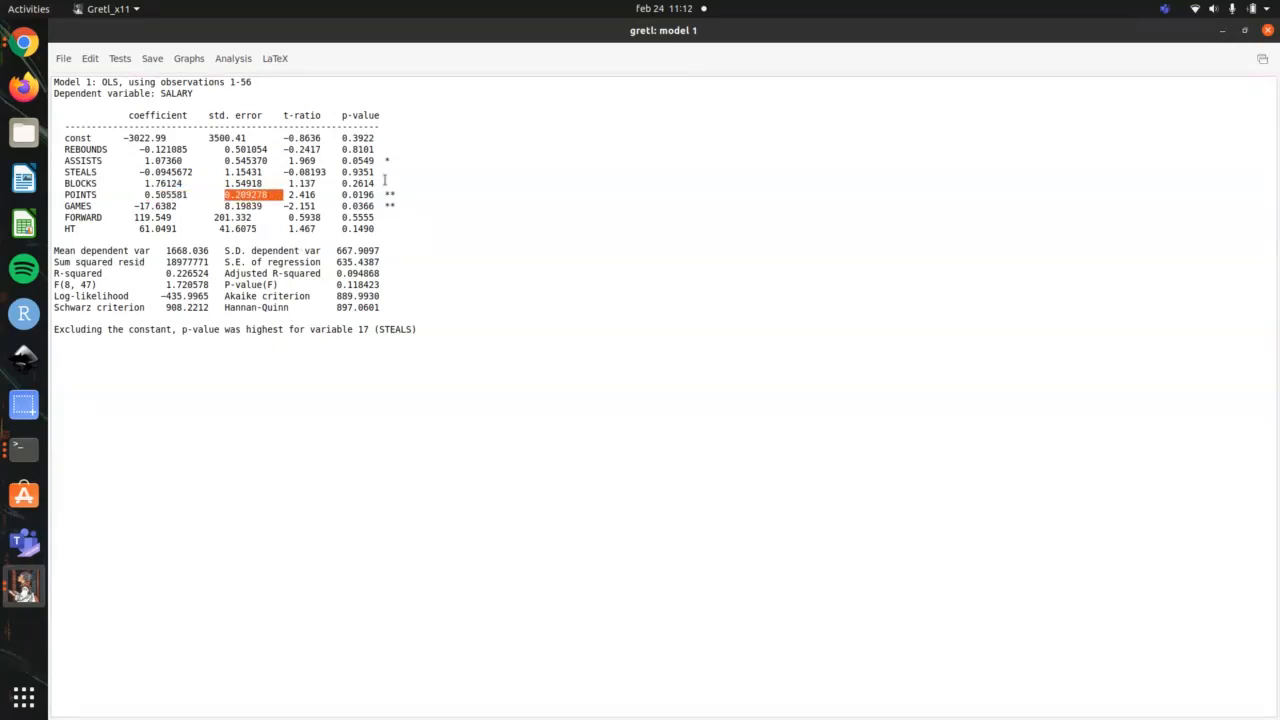
left_click_drag(392, 195, 59, 195)
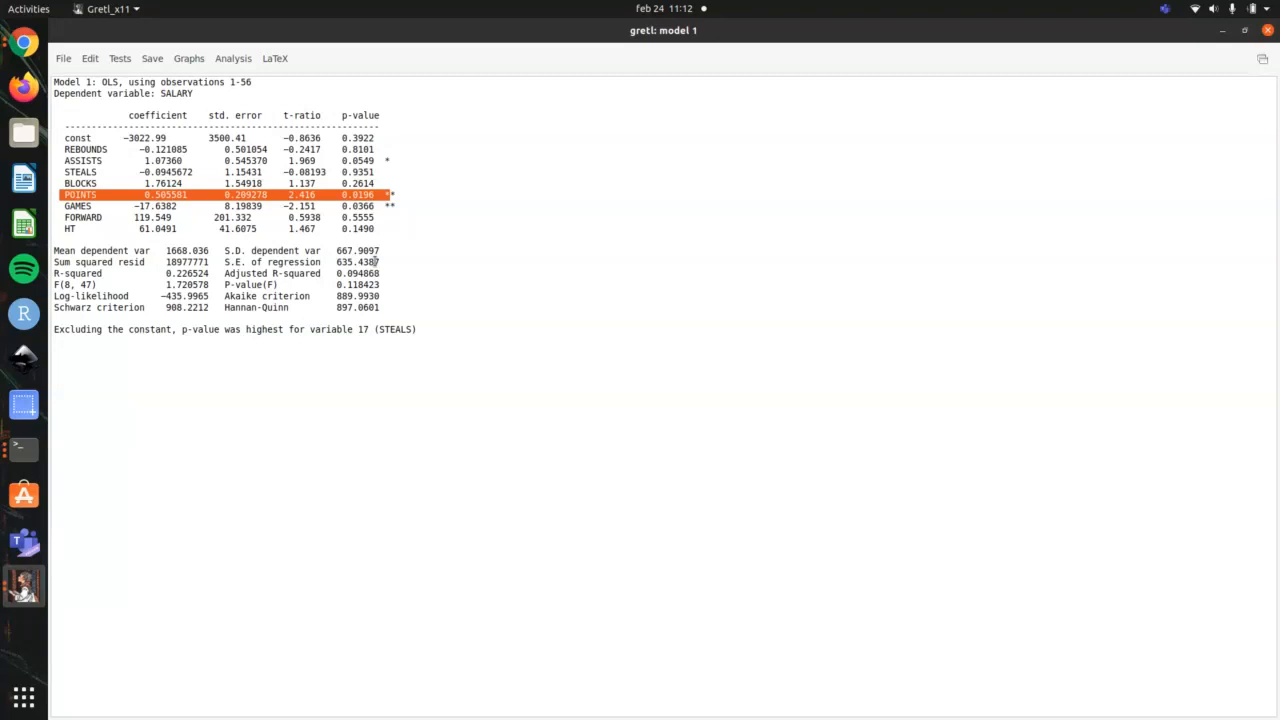
Step: Check the outline in the terminal, and highlight R-squared in the gretl model results along with the coefficient table
key("alt+Tab")
key("alt+Tab")
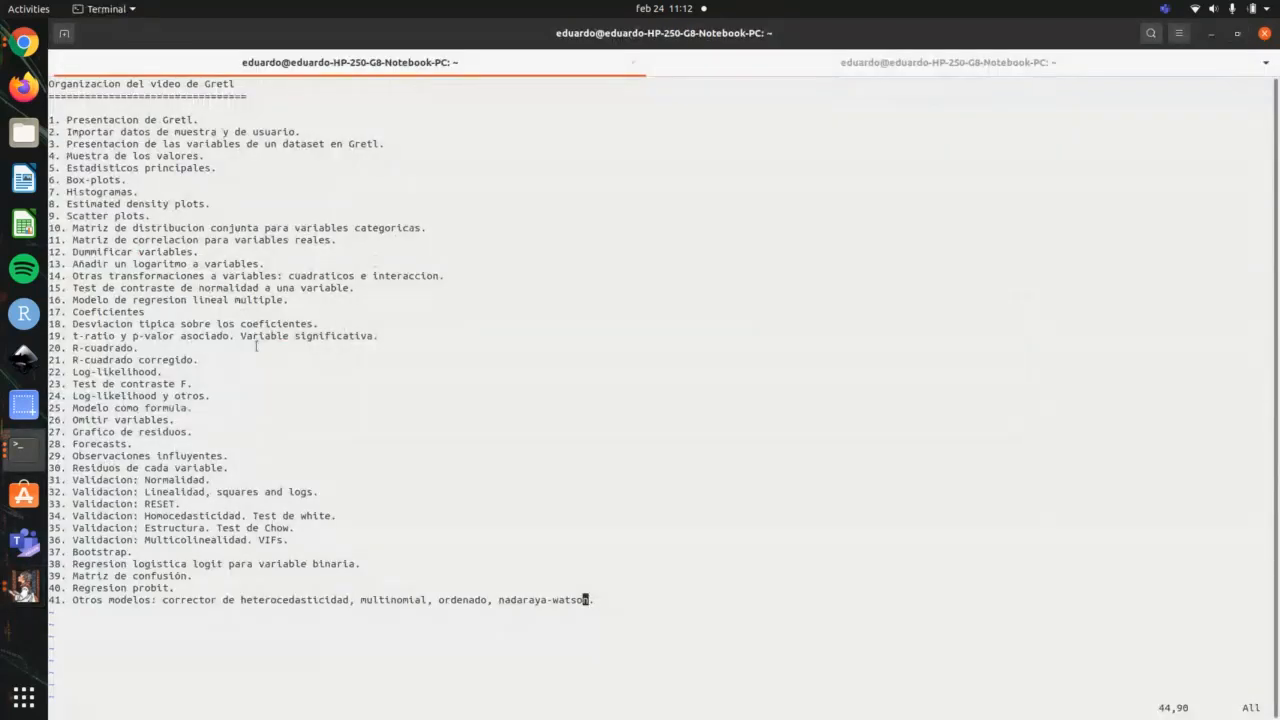
key("alt+Tab")
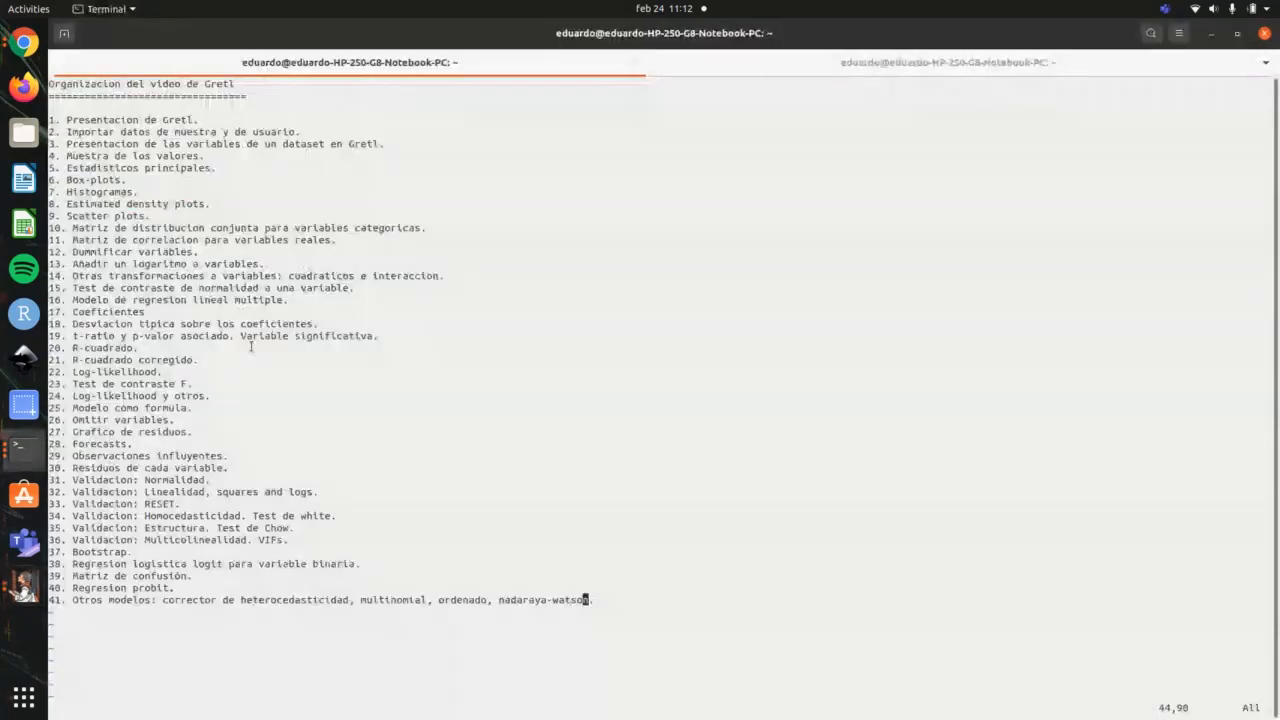
key("alt+Tab")
key("alt+Tab")
left_click_drag(53, 273, 394, 282)
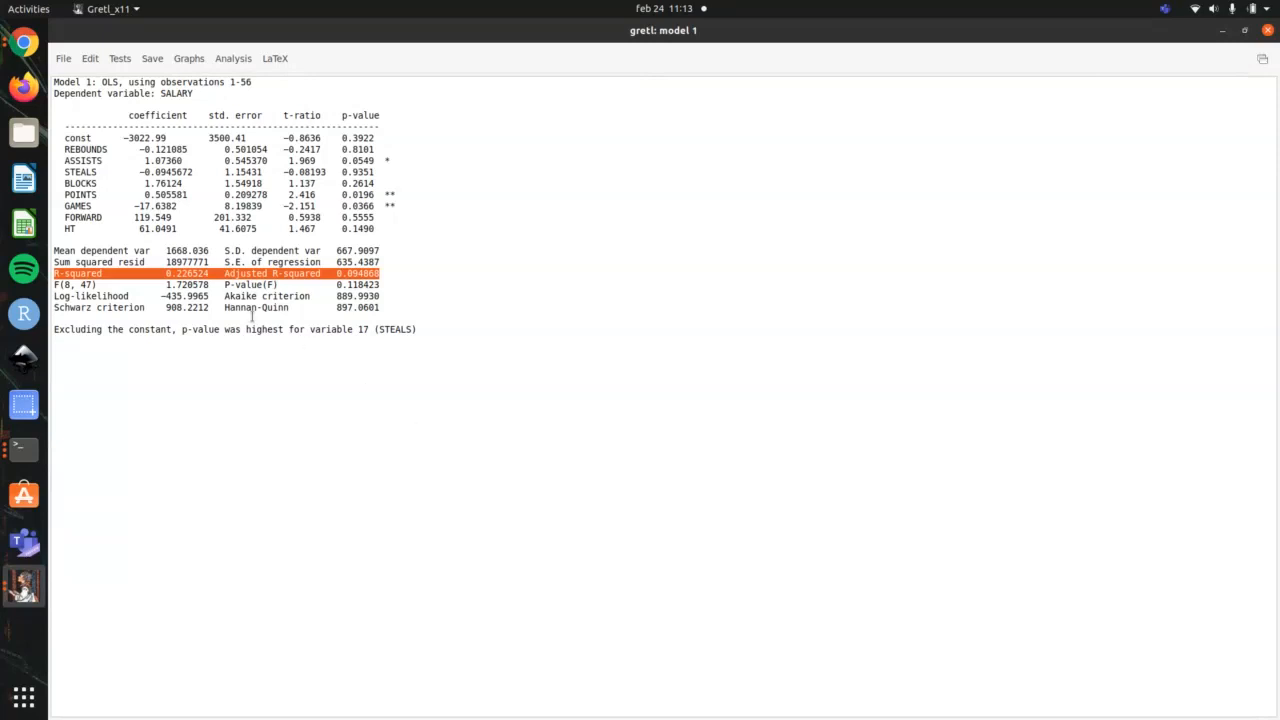
double_click(192, 273)
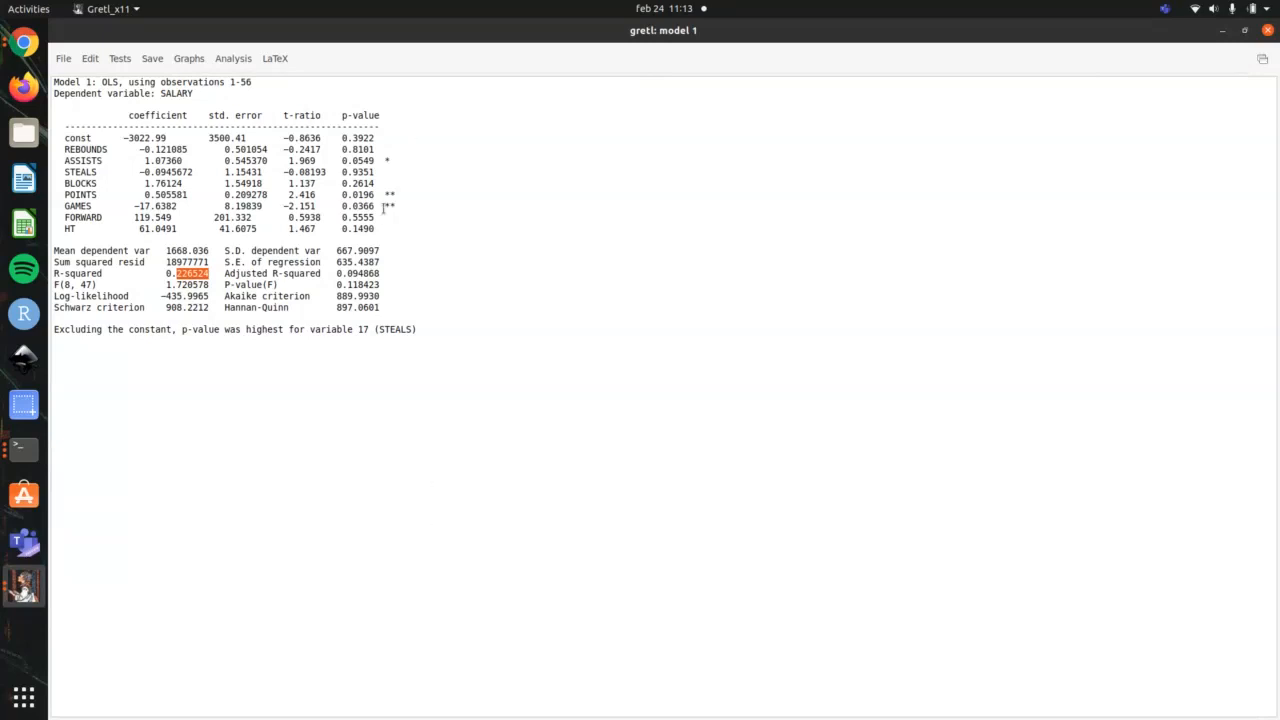
left_click_drag(382, 231, 50, 124)
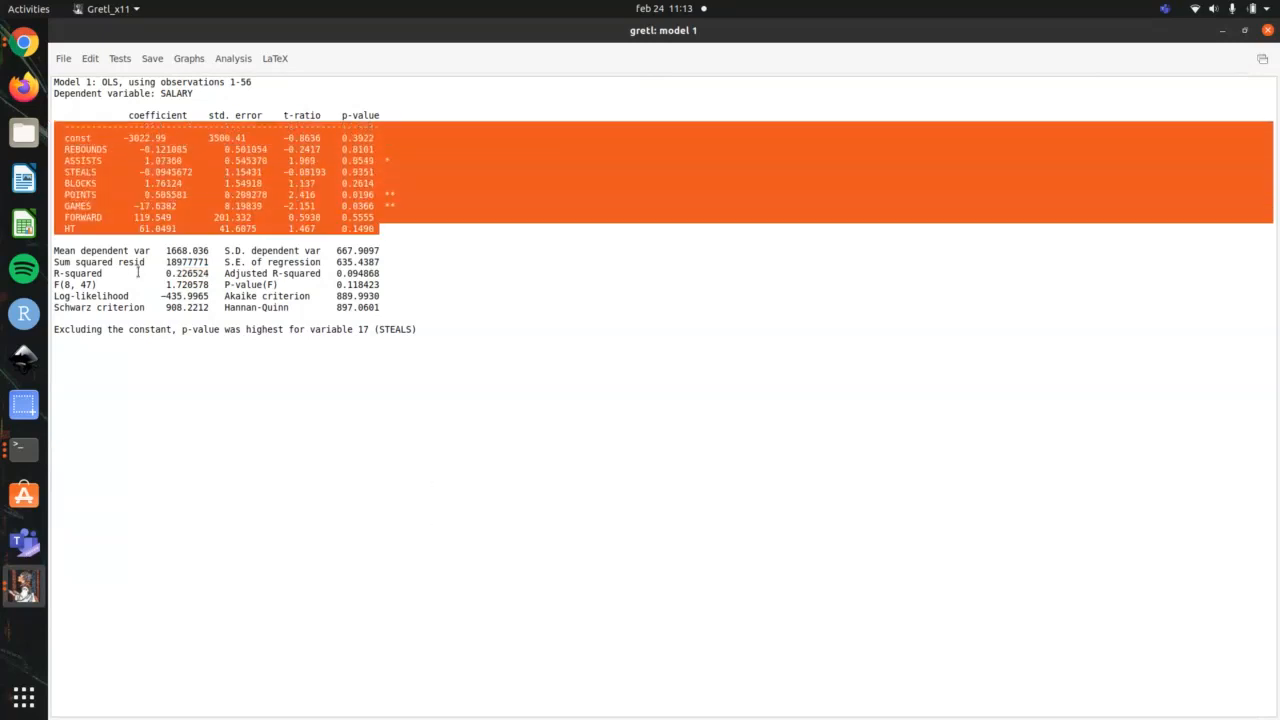
left_click_drag(54, 272, 212, 277)
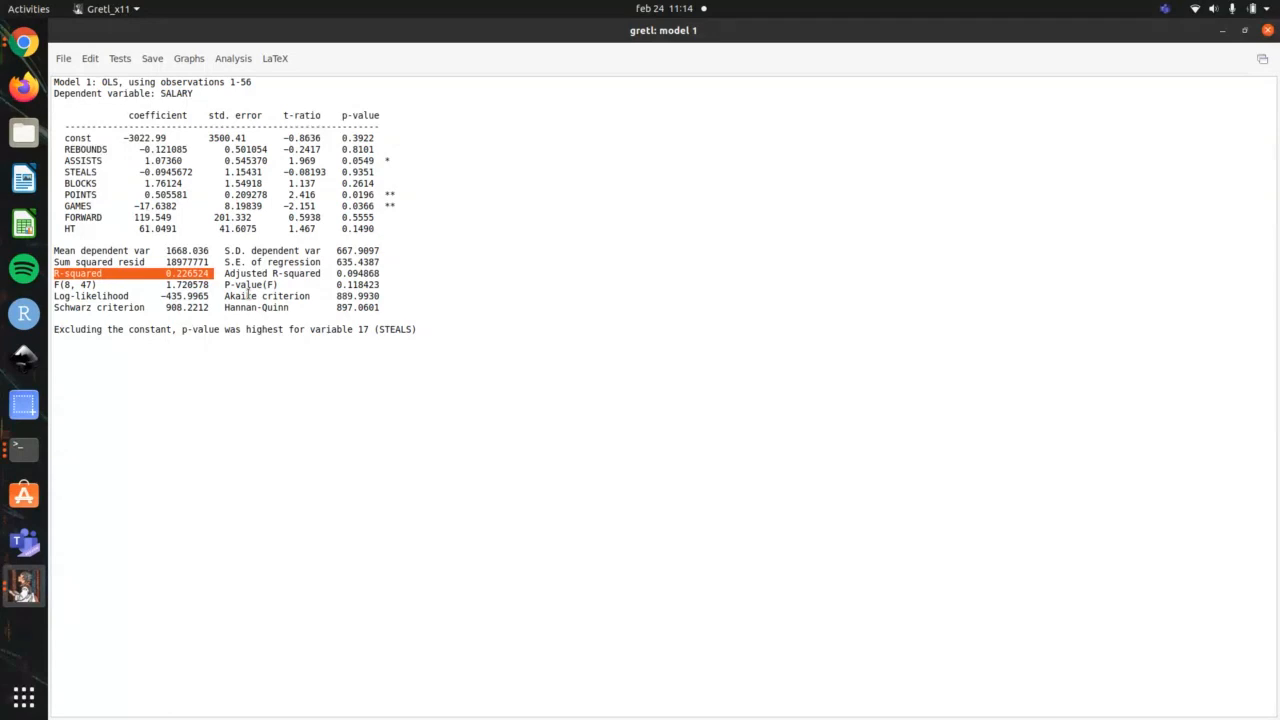
Step: Highlight Adjusted R-squared for comparison with R-squared, mark the coefficient table, and clear the highlight
left_click_drag(380, 275, 224, 273)
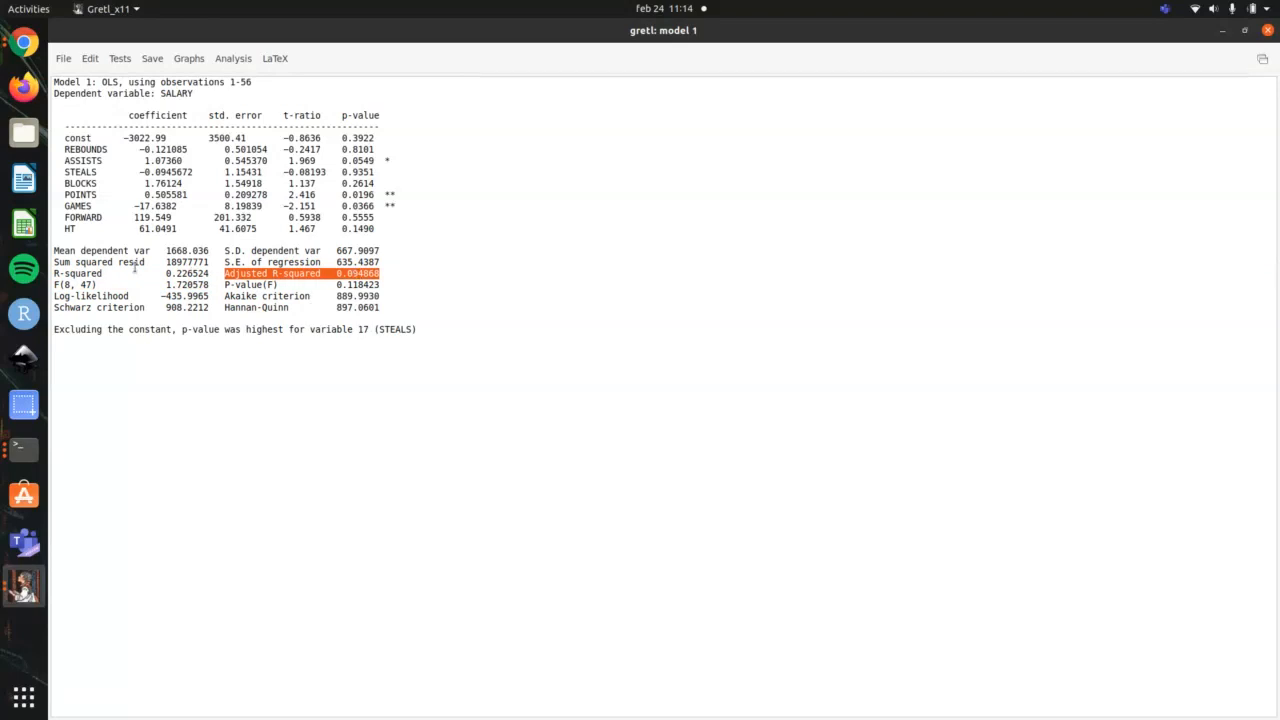
left_click_drag(56, 273, 393, 275)
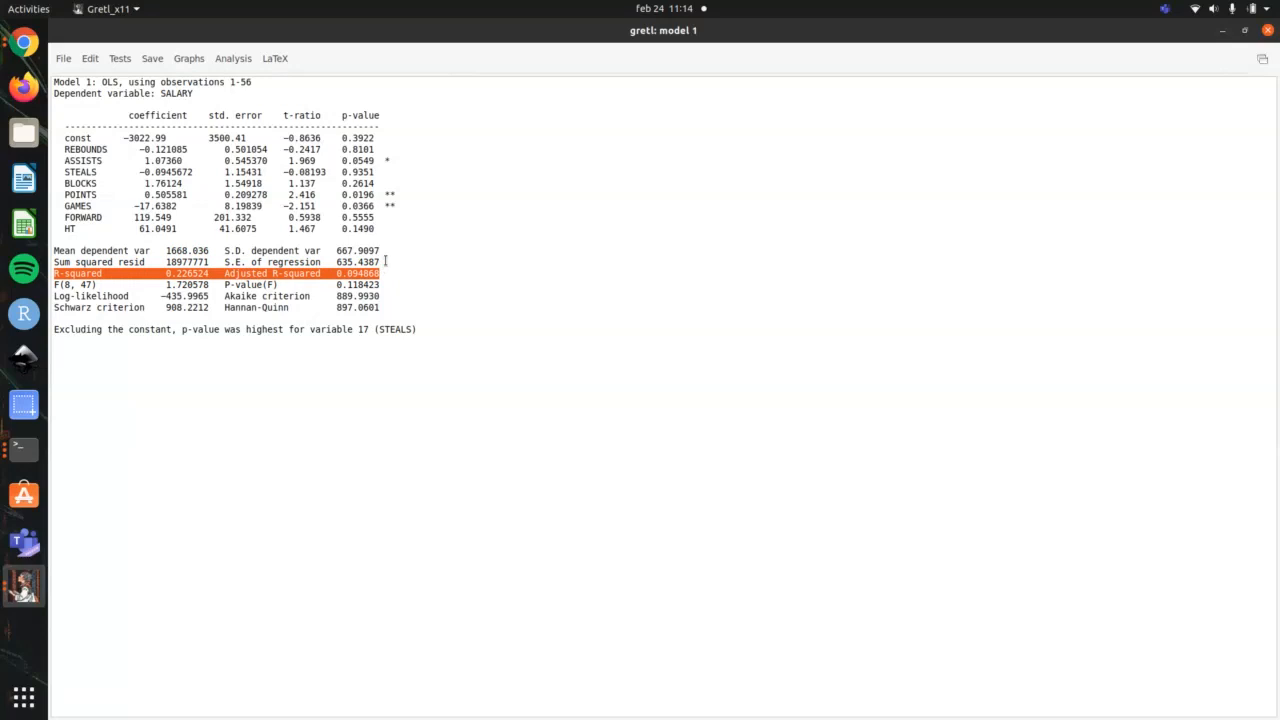
double_click(360, 273)
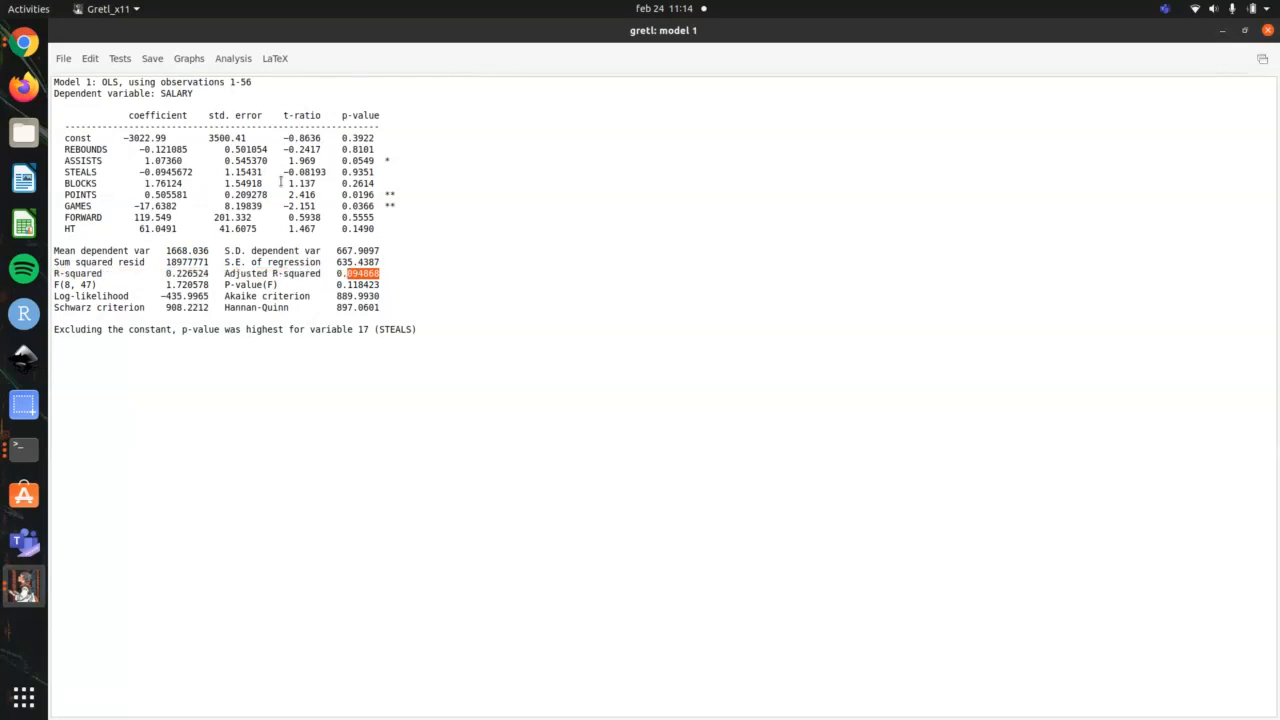
left_click_drag(397, 229, 78, 126)
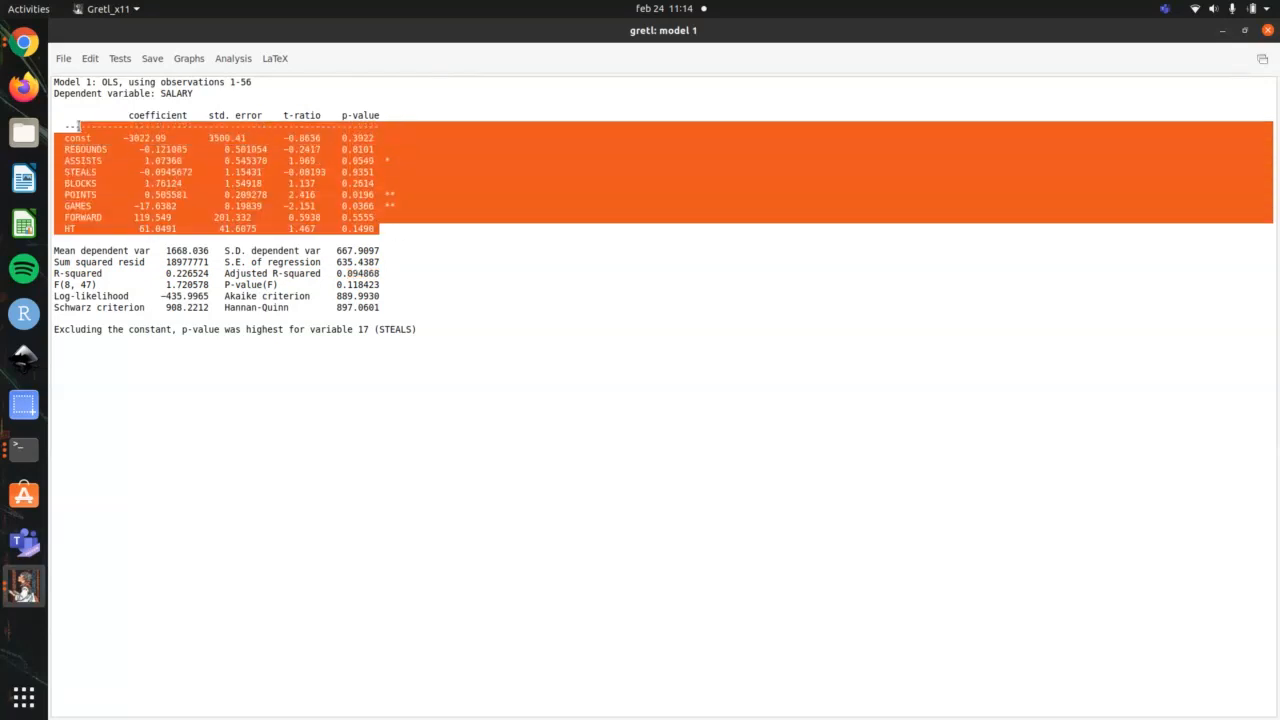
left_click(295, 303)
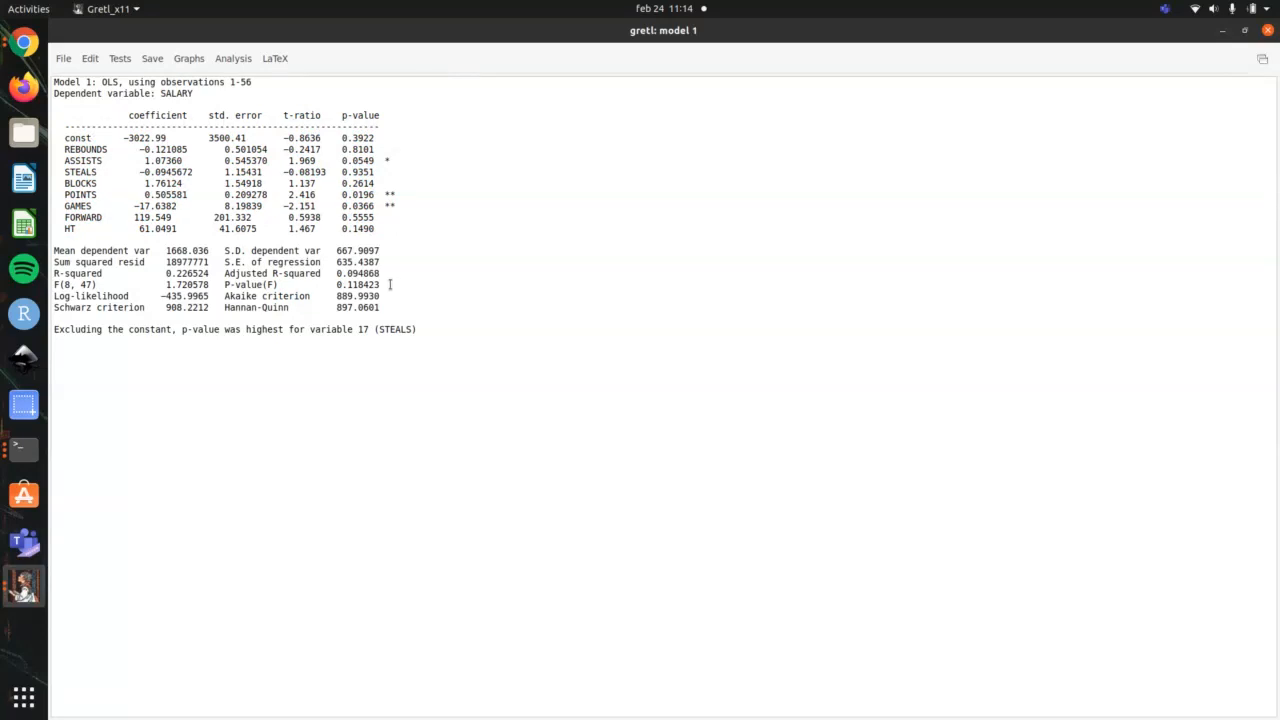
Step: Highlight P-value(F) in the model results, and switch to the terminal to mark outline items 19 to 22
left_click_drag(390, 285, 215, 285)
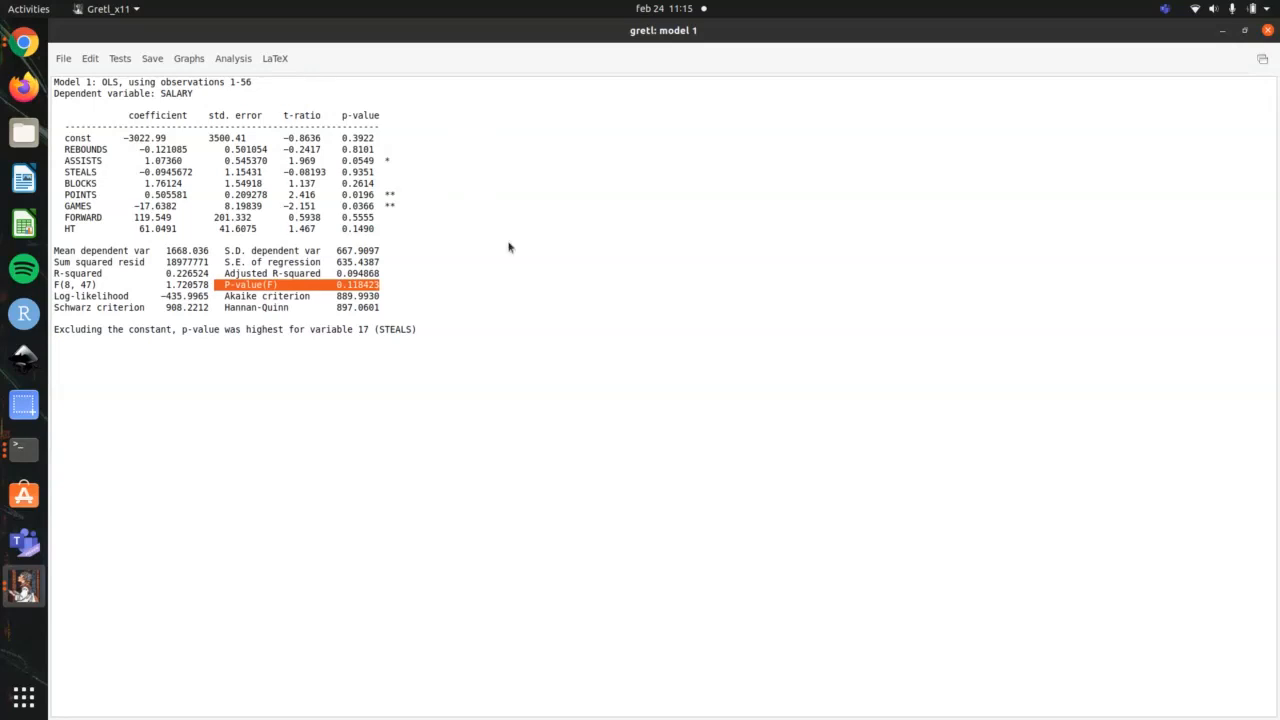
key("alt+Tab")
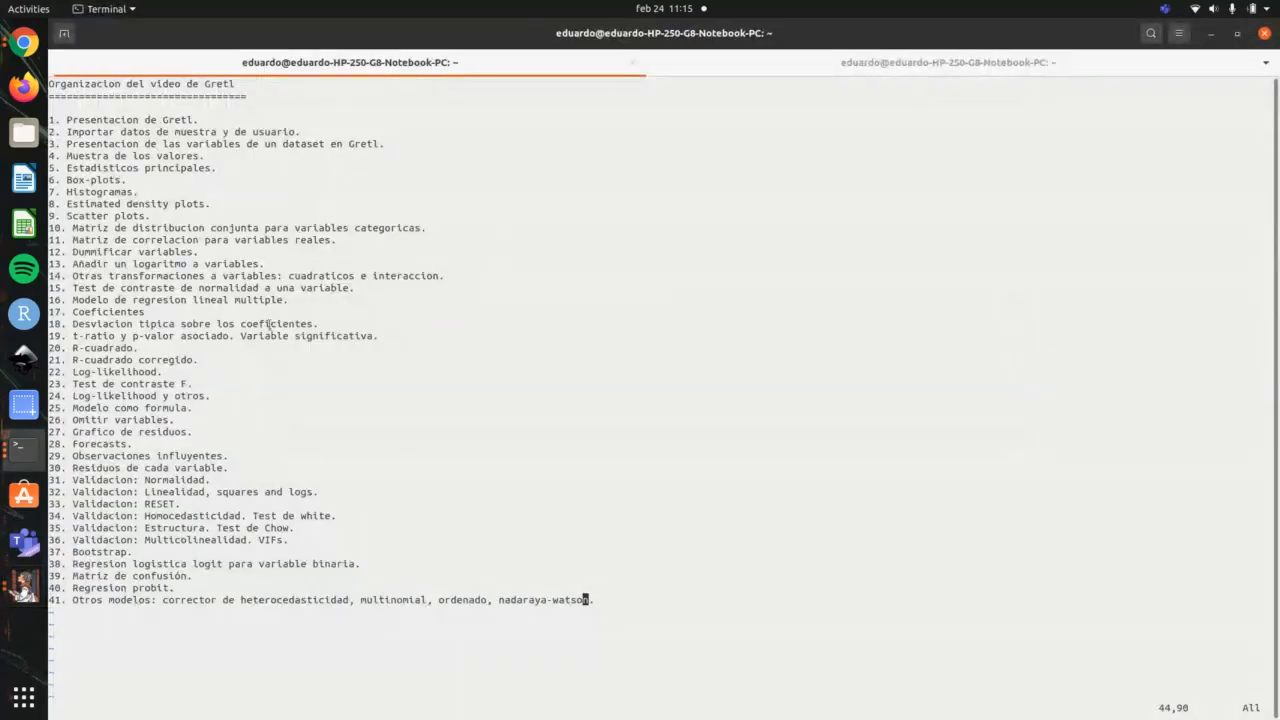
left_click_drag(218, 369, 54, 334)
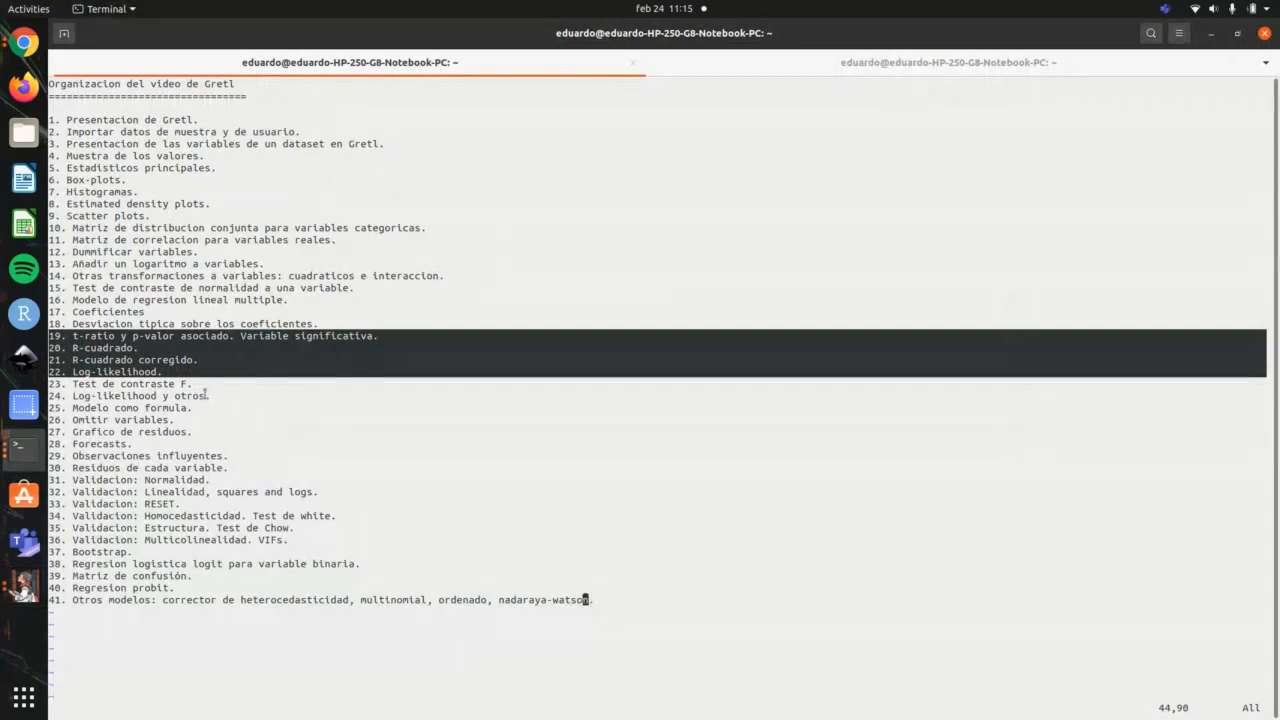
Step: Back in gretl, highlight the log-likelihood, the regressor rows, and the Akaike, Schwarz and Hannan-Quinn criteria to examine them
key("alt+Tab")
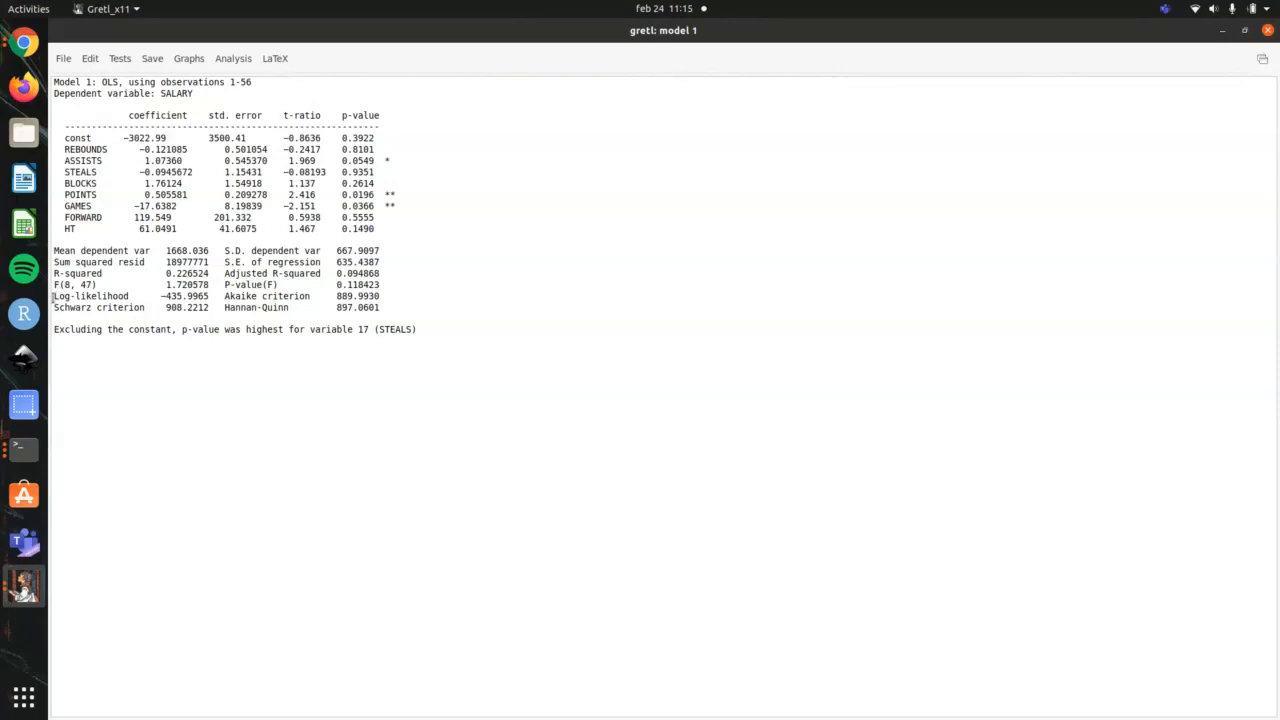
left_click_drag(54, 296, 225, 296)
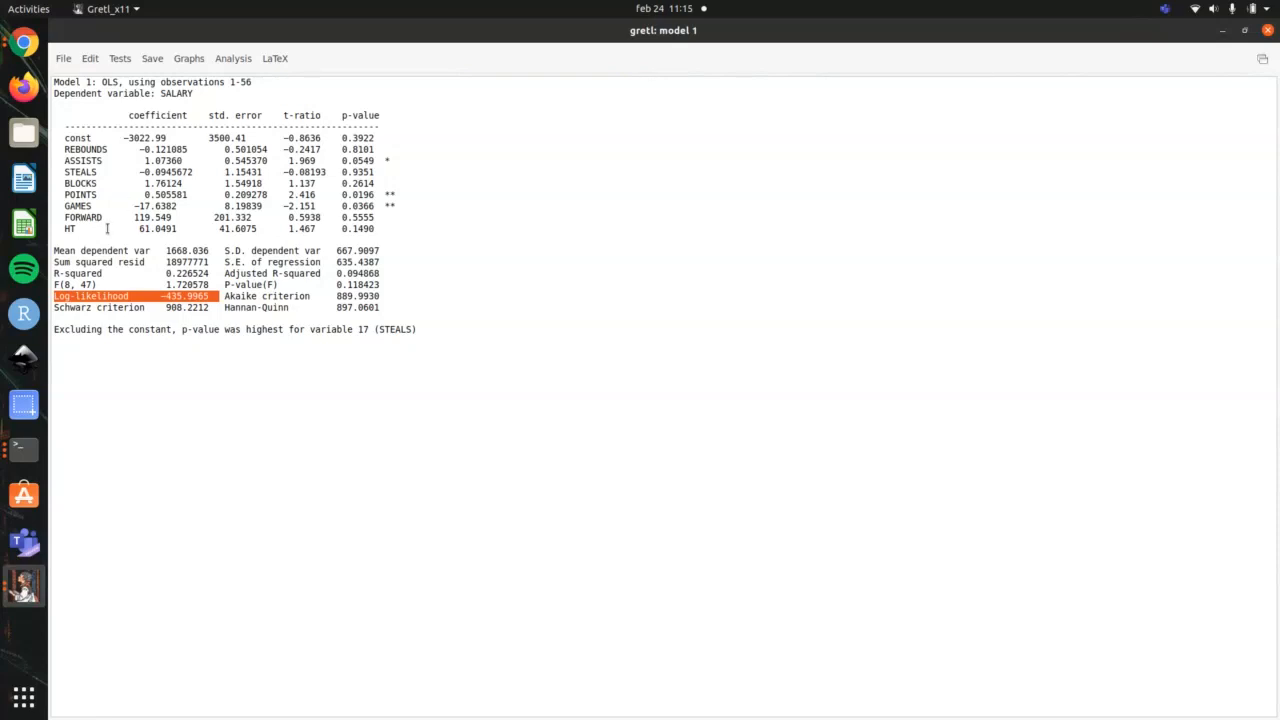
left_click_drag(392, 231, 52, 150)
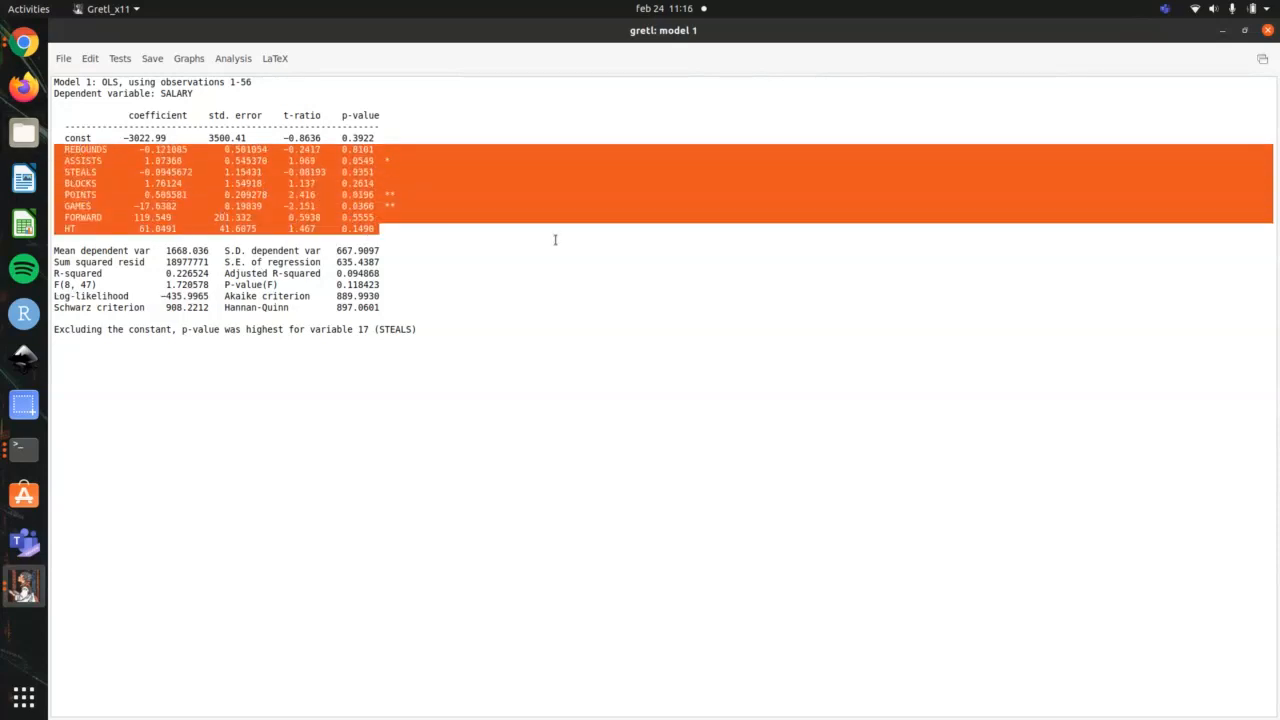
left_click_drag(436, 229, 52, 147)
left_click(210, 296)
left_click_drag(210, 296, 52, 296)
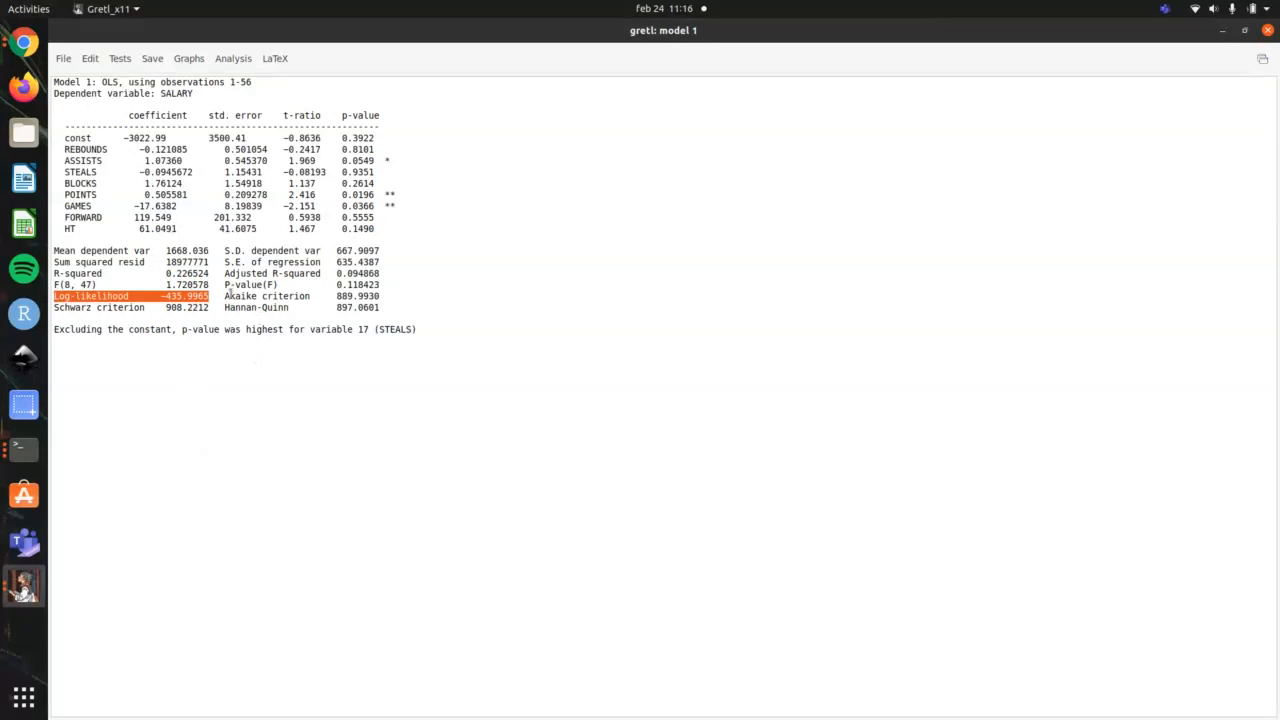
left_click_drag(226, 296, 366, 313)
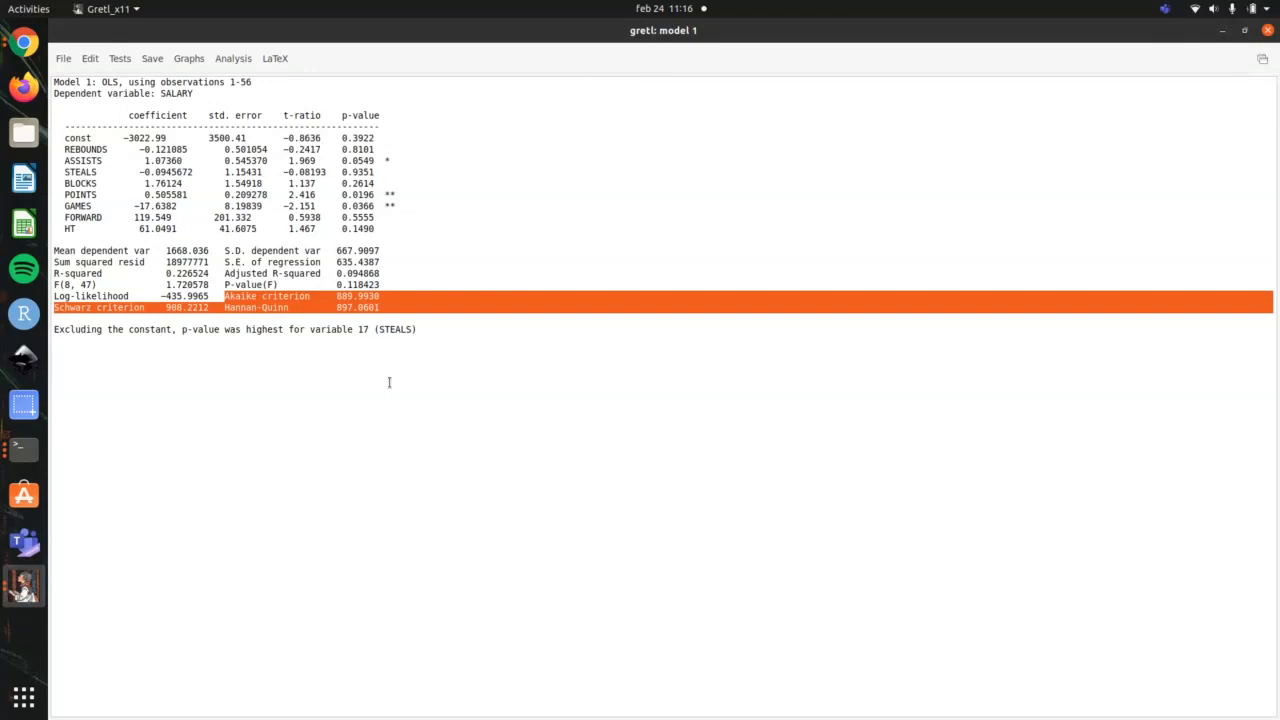
Step: Check the terminal outline, and display the gretl OLS model as an equation in a maximized window
key("alt+Tab")
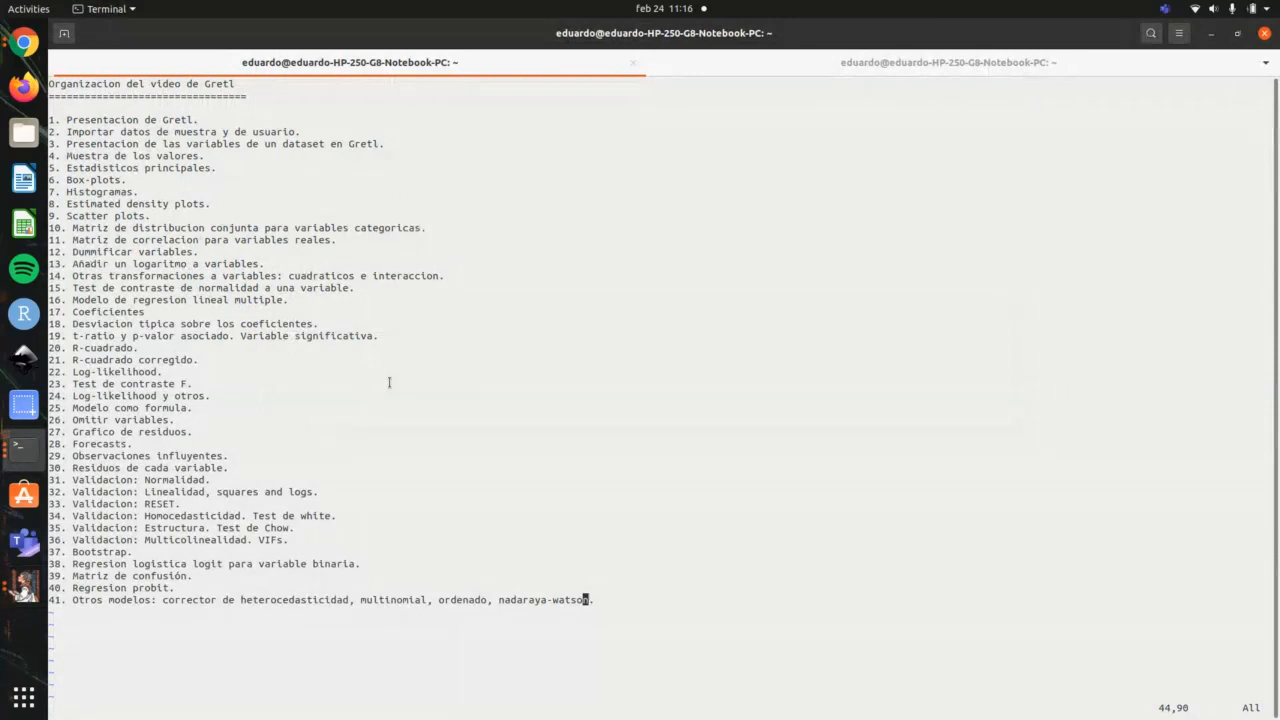
key("alt+Tab")
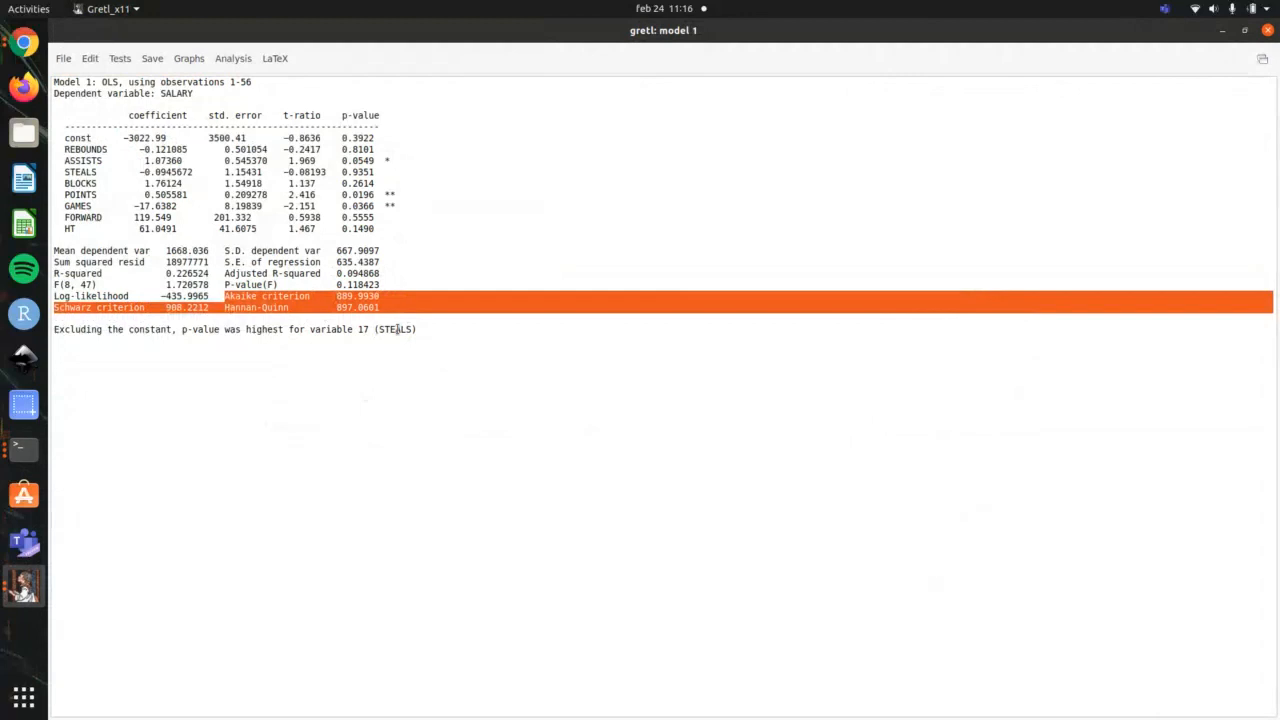
left_click(159, 147)
left_click(66, 60)
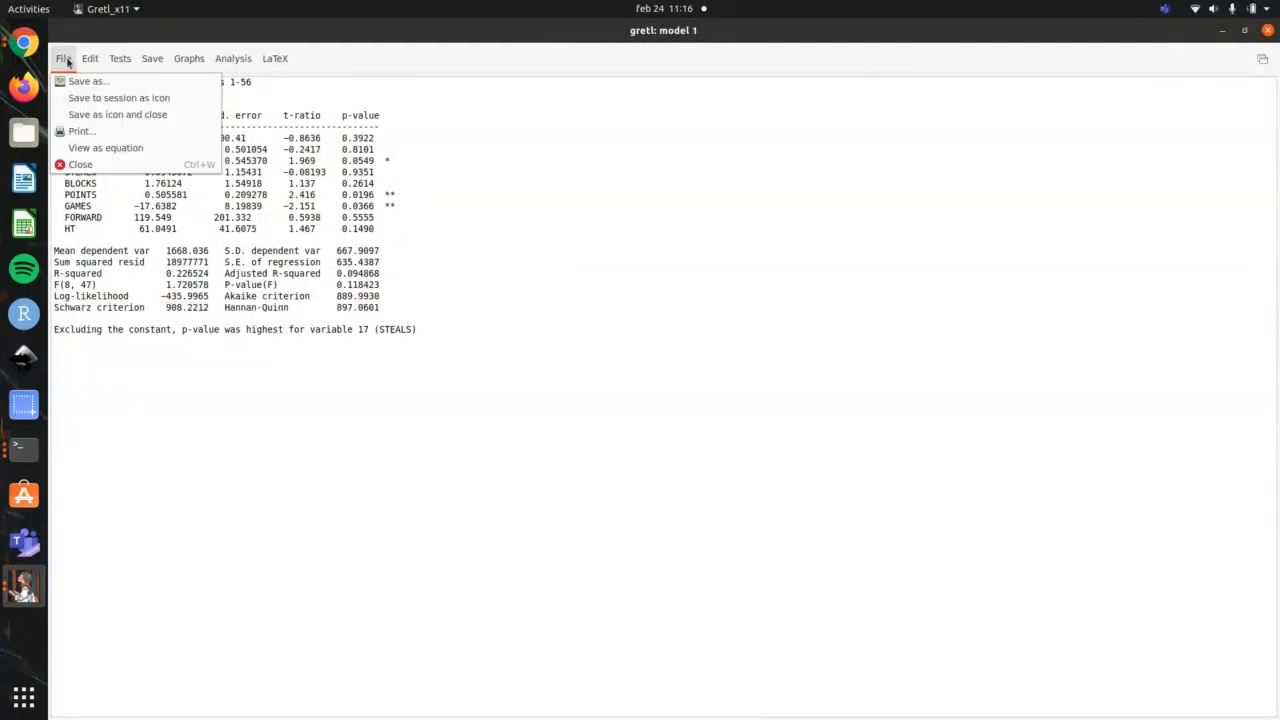
left_click(98, 148)
left_click_drag(394, 100, 566, 136)
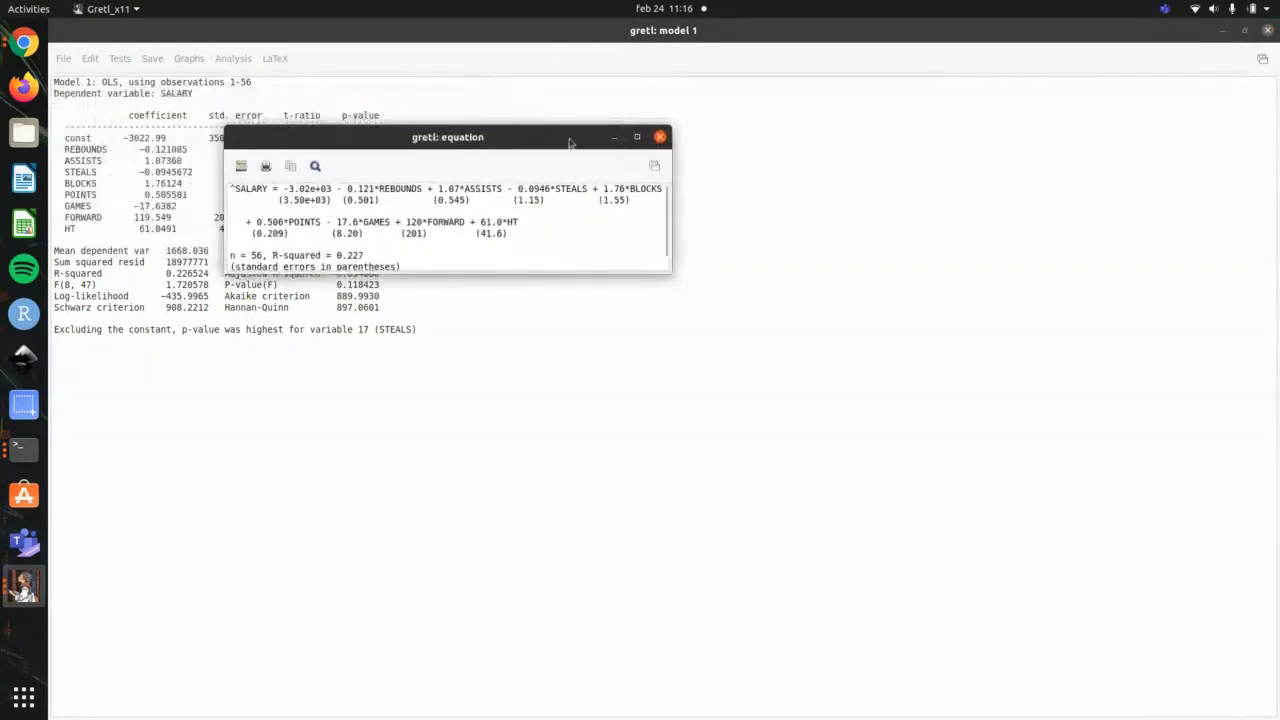
double_click(637, 139)
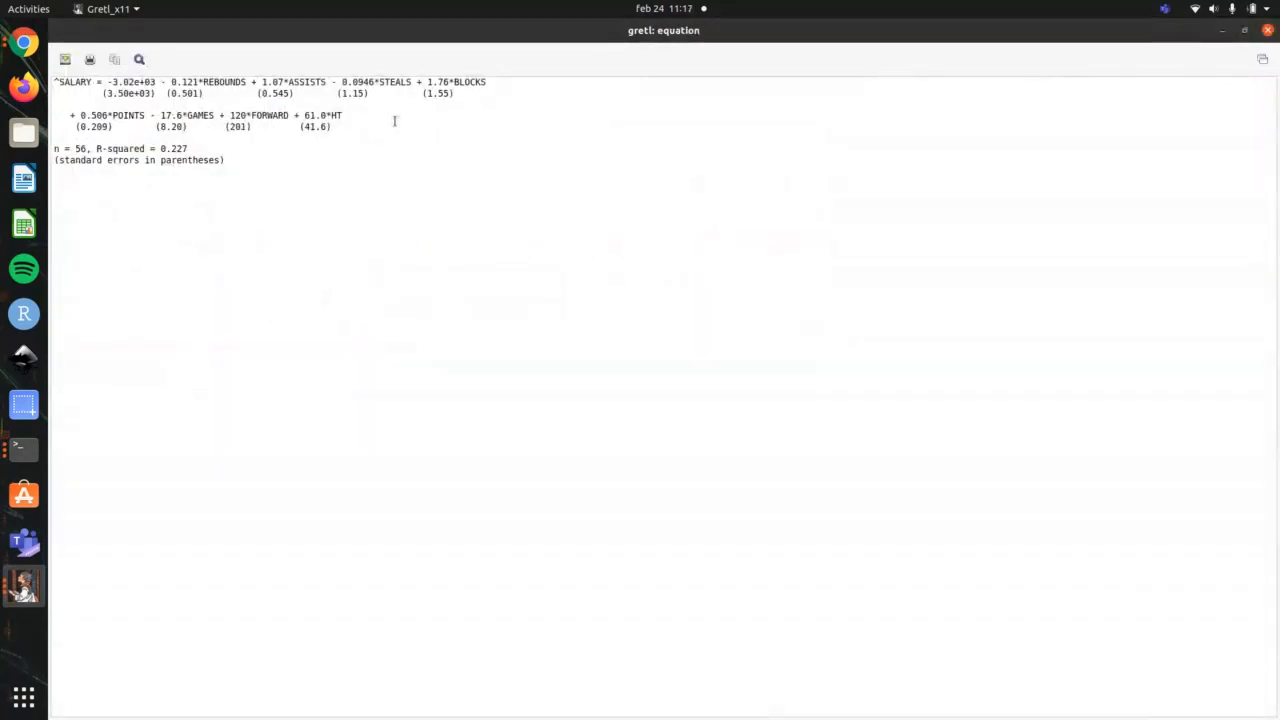
Step: Copy the SALARY model equation as plain text and close the equation window
double_click(76, 82)
left_click_drag(155, 93, 99, 78)
left_click(118, 61)
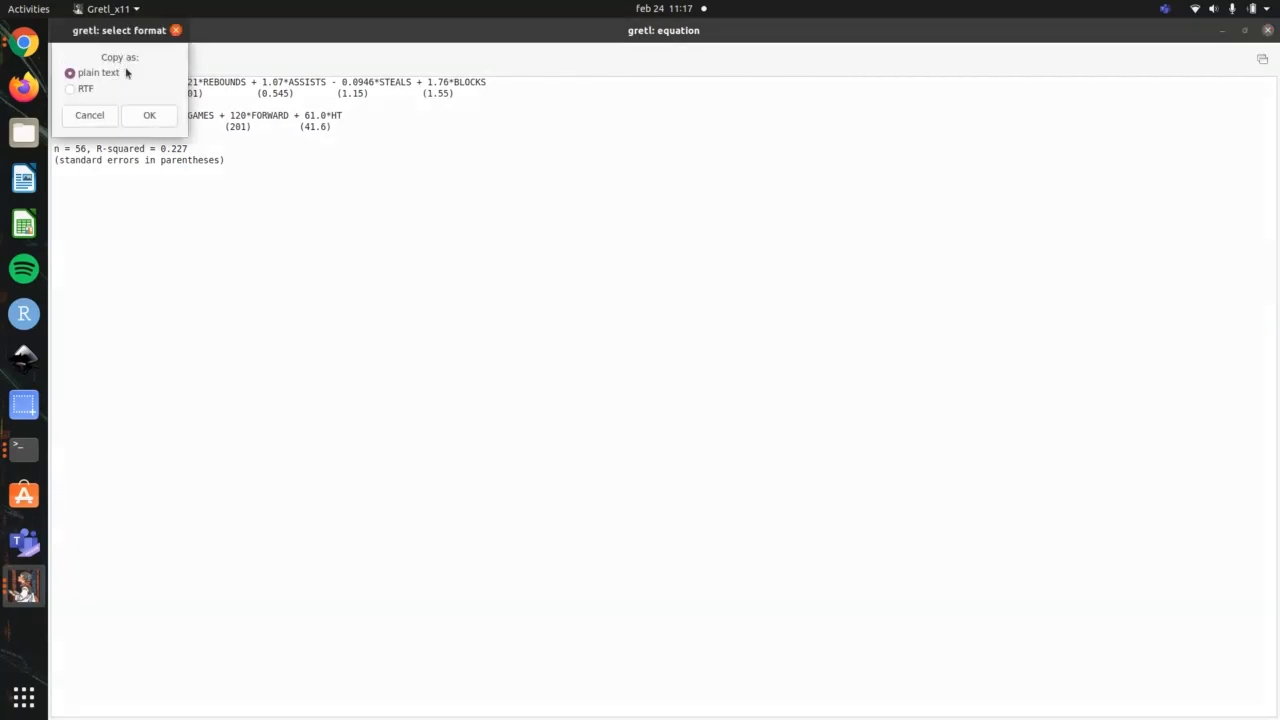
left_click(150, 114)
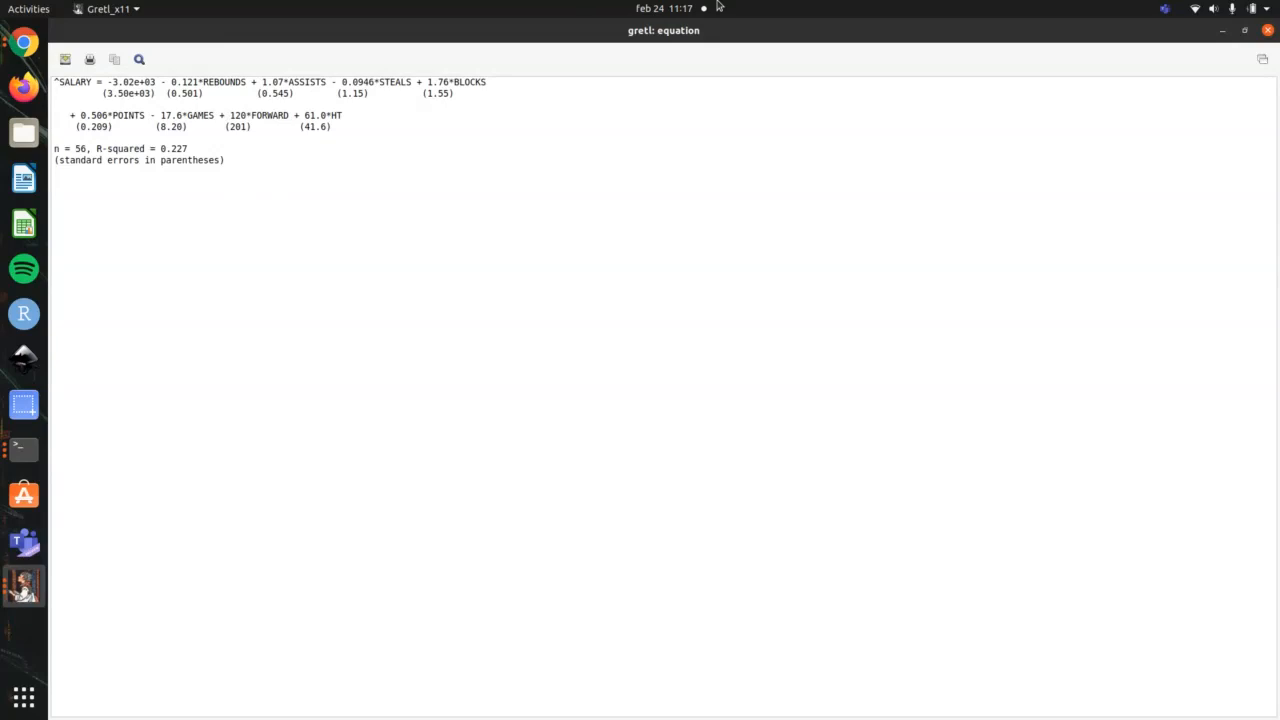
left_click(1264, 32)
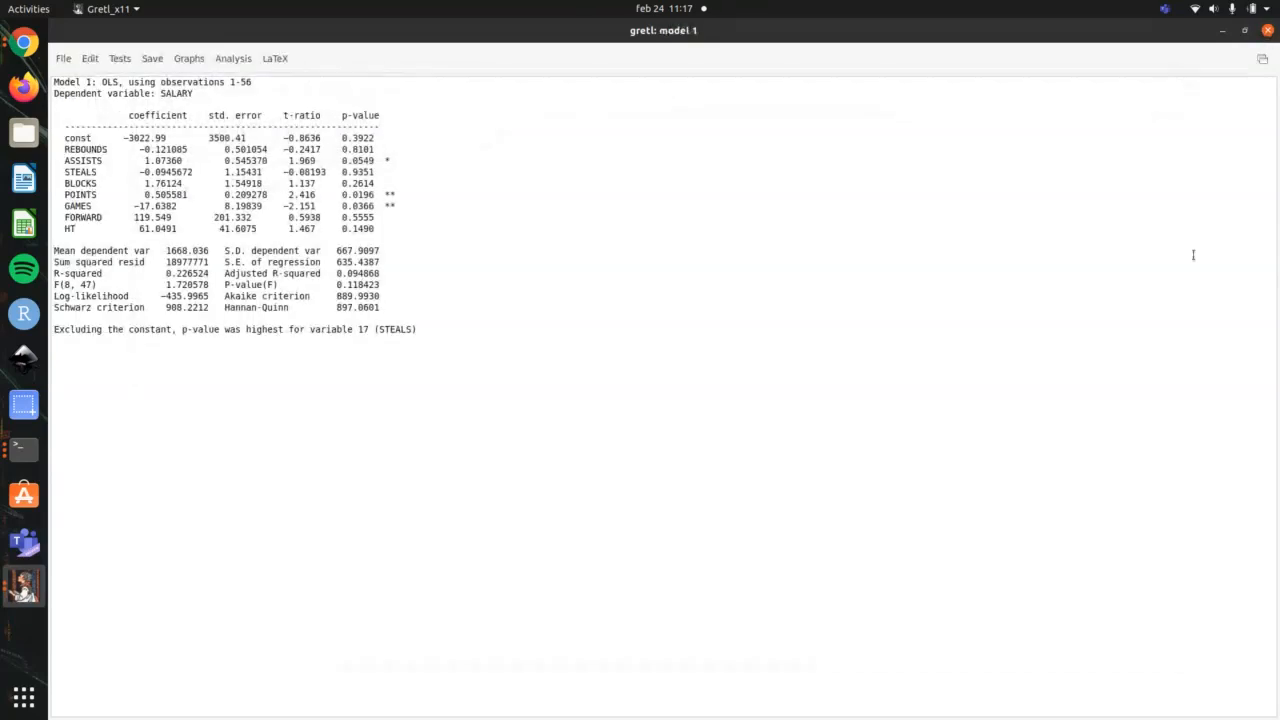
Step: Check the terminal outline, and back in the gretl model highlight the FORWARD and STEALS coefficient rows
key("alt+Tab")
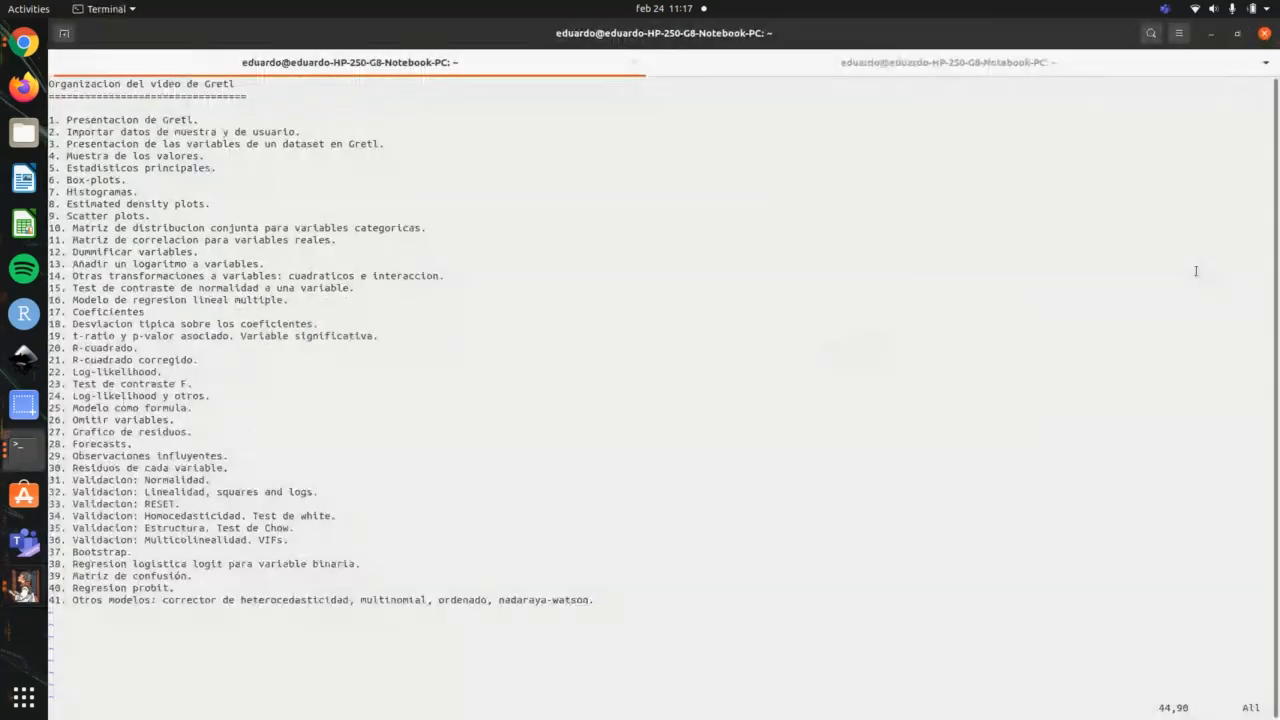
key("alt+Tab")
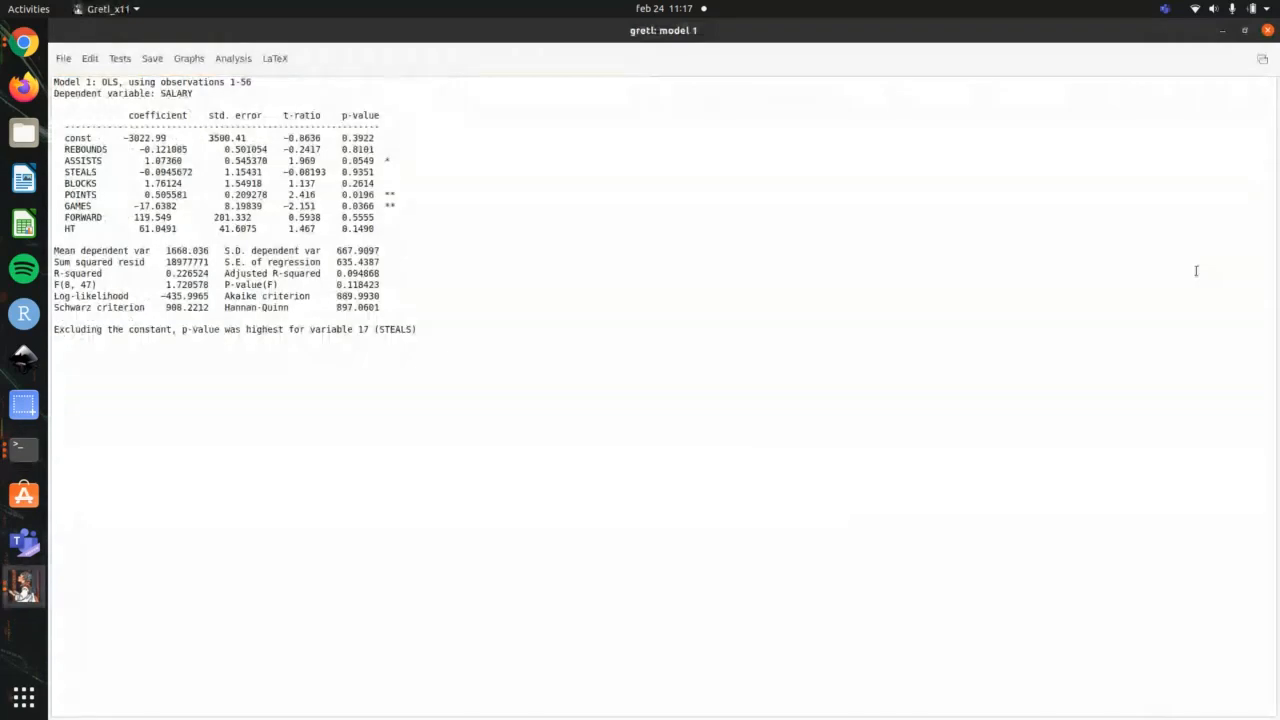
left_click_drag(380, 217, 50, 222)
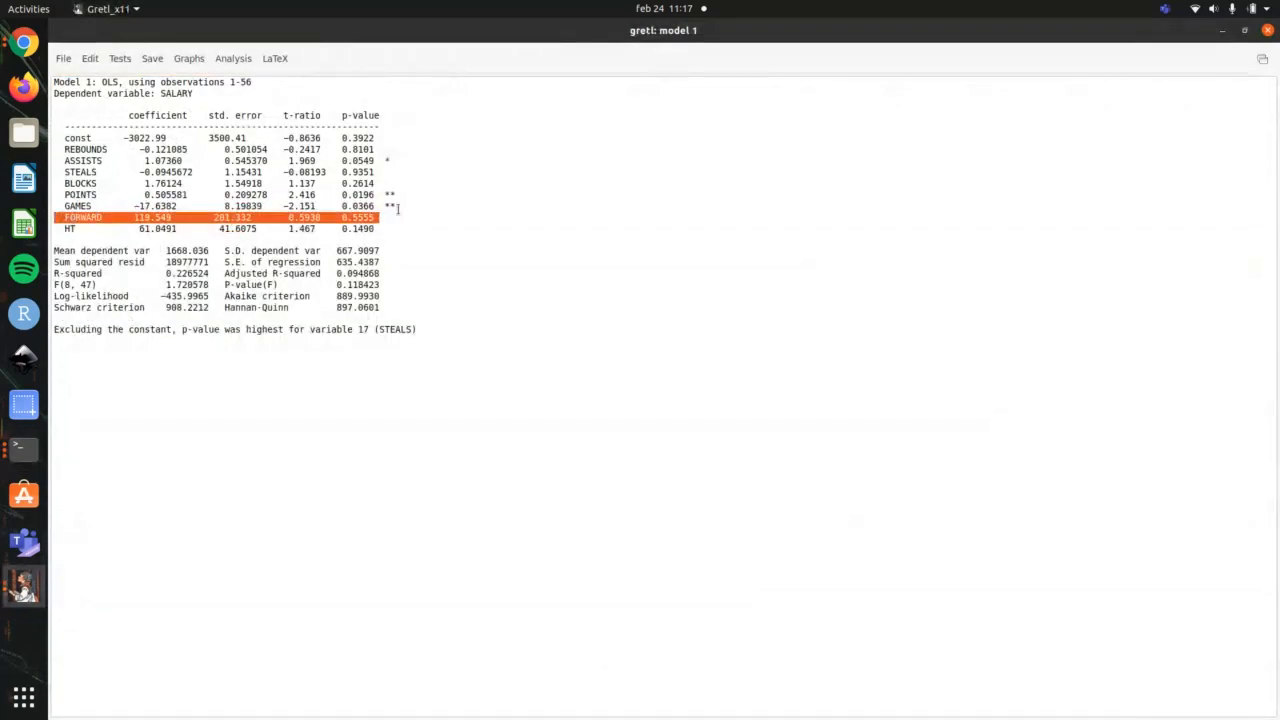
left_click_drag(402, 174, 56, 173)
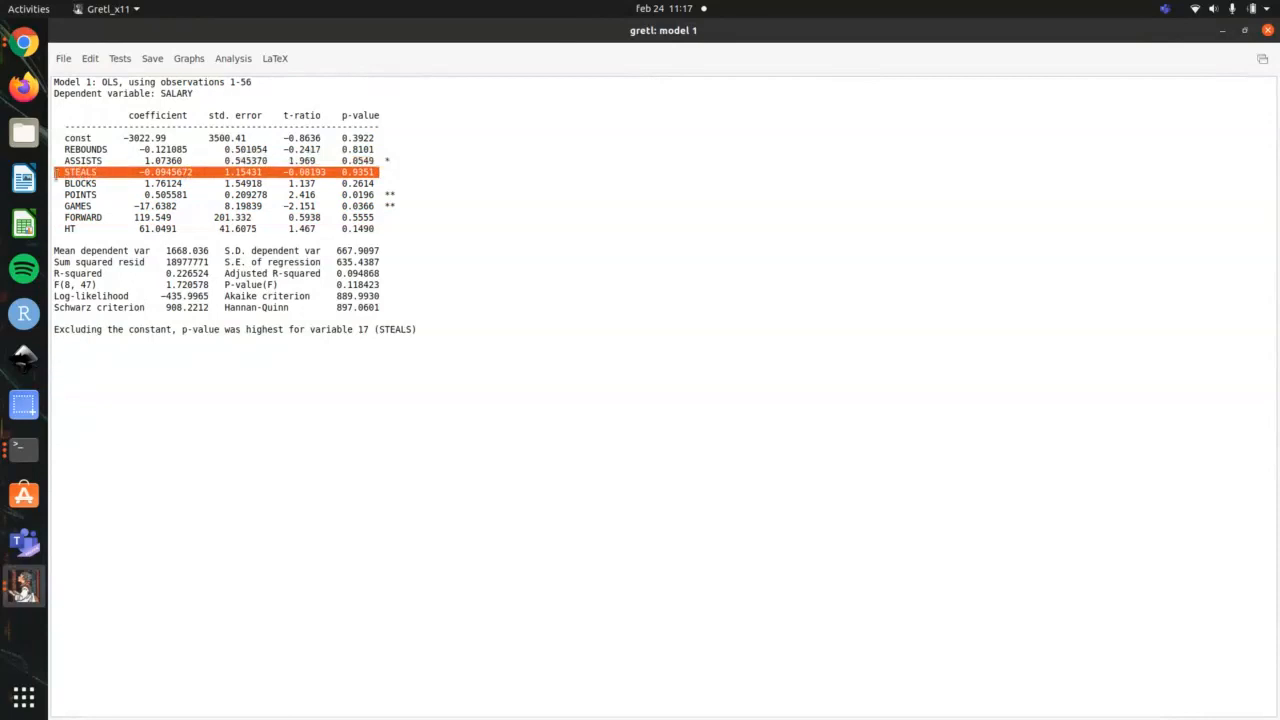
Step: Run the omit variables test on model 1 with FORWARD and STEALS, estimating the reduced model
left_click(119, 60)
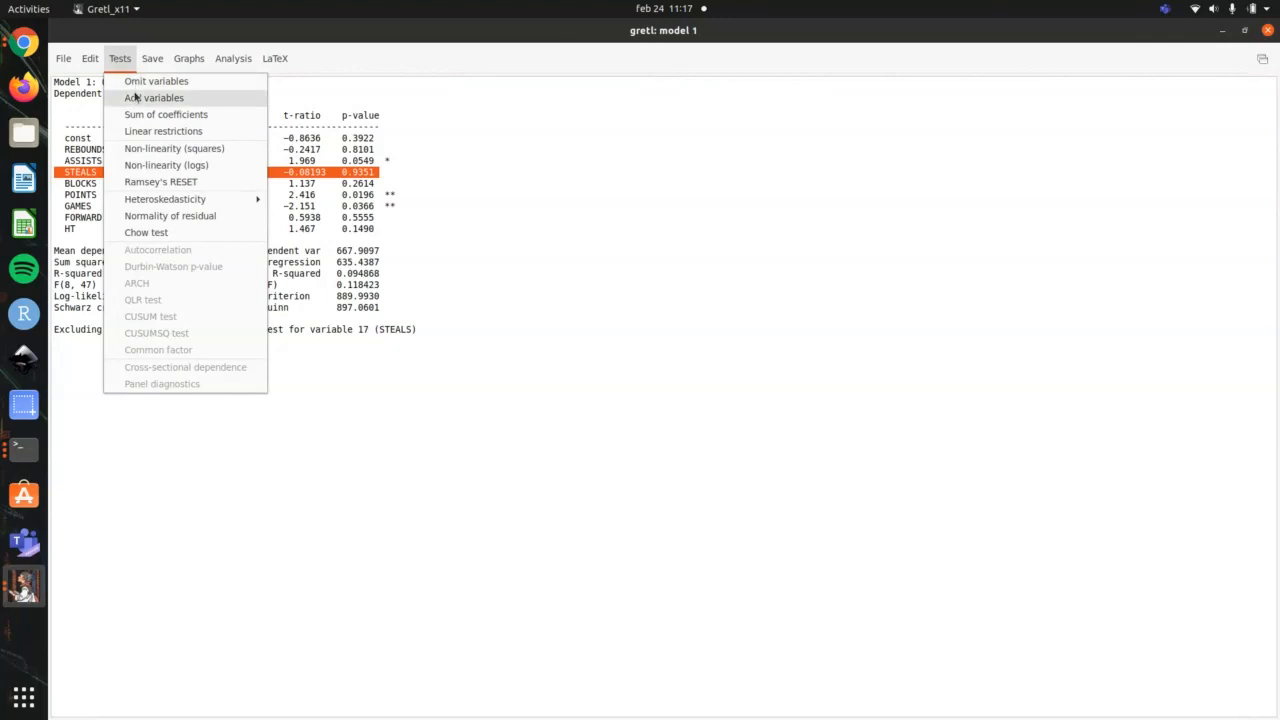
left_click(147, 89)
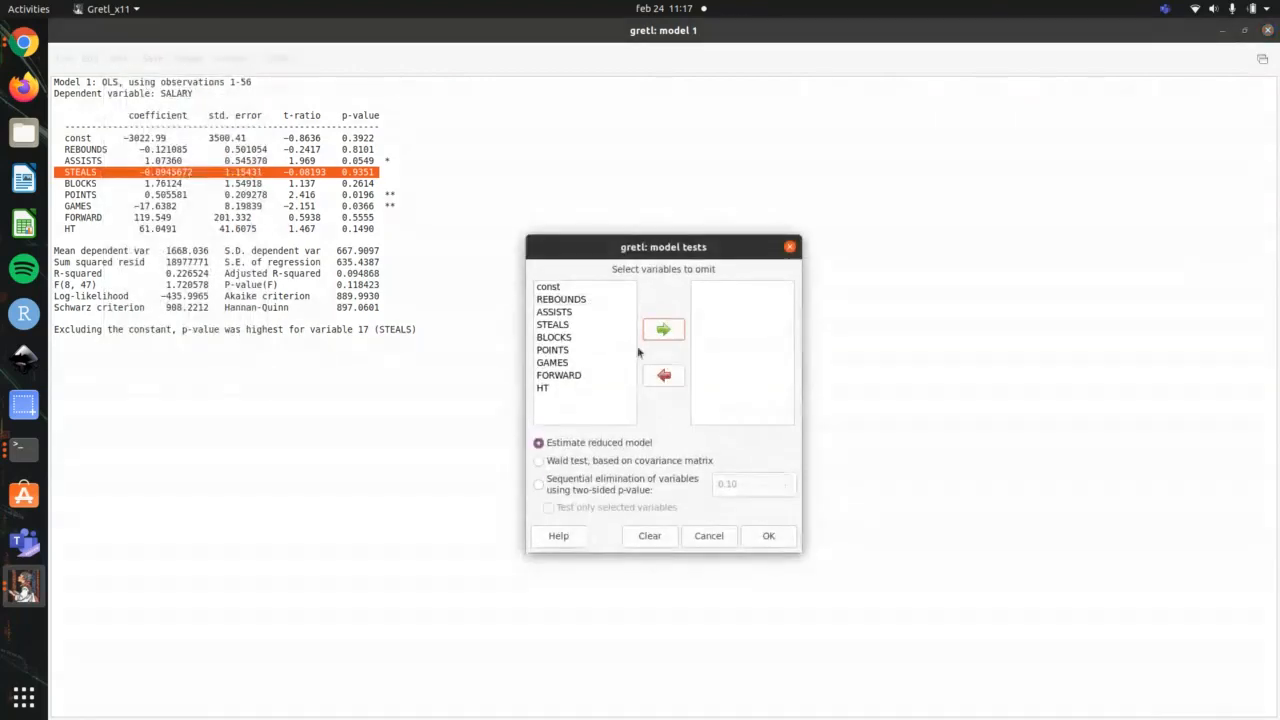
left_click(590, 375)
left_click(668, 332)
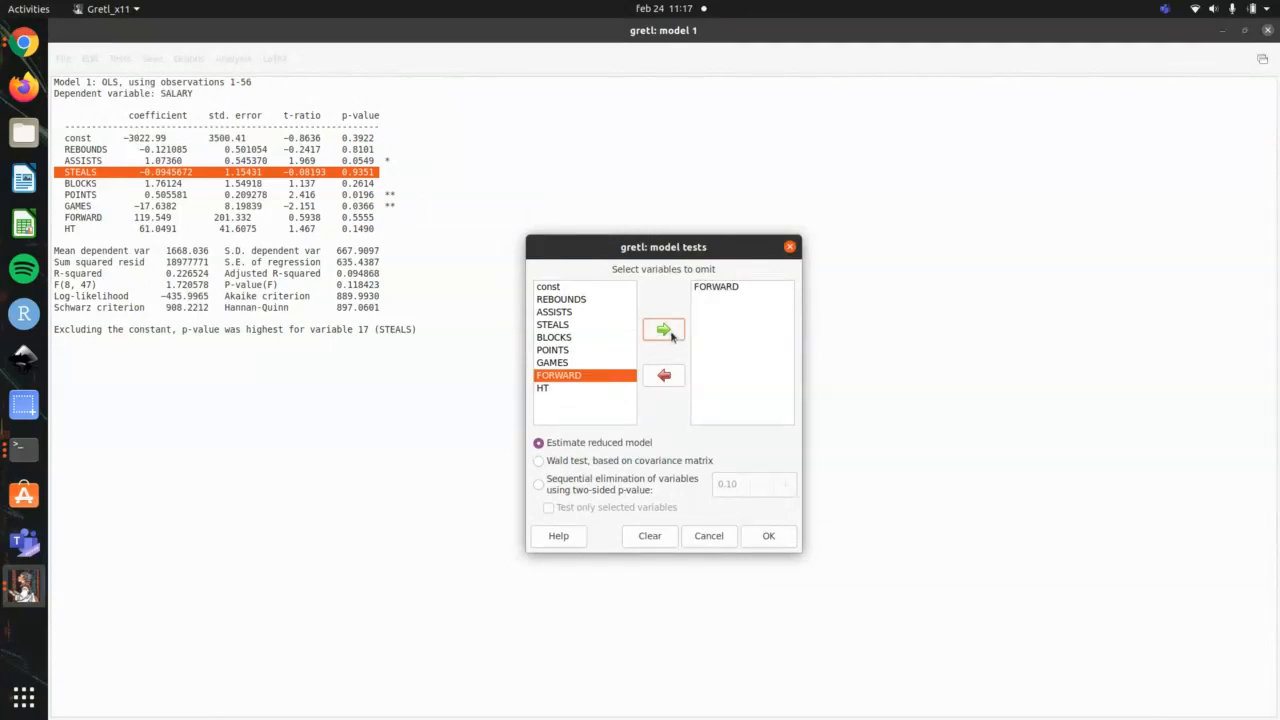
left_click(586, 325)
left_click(664, 330)
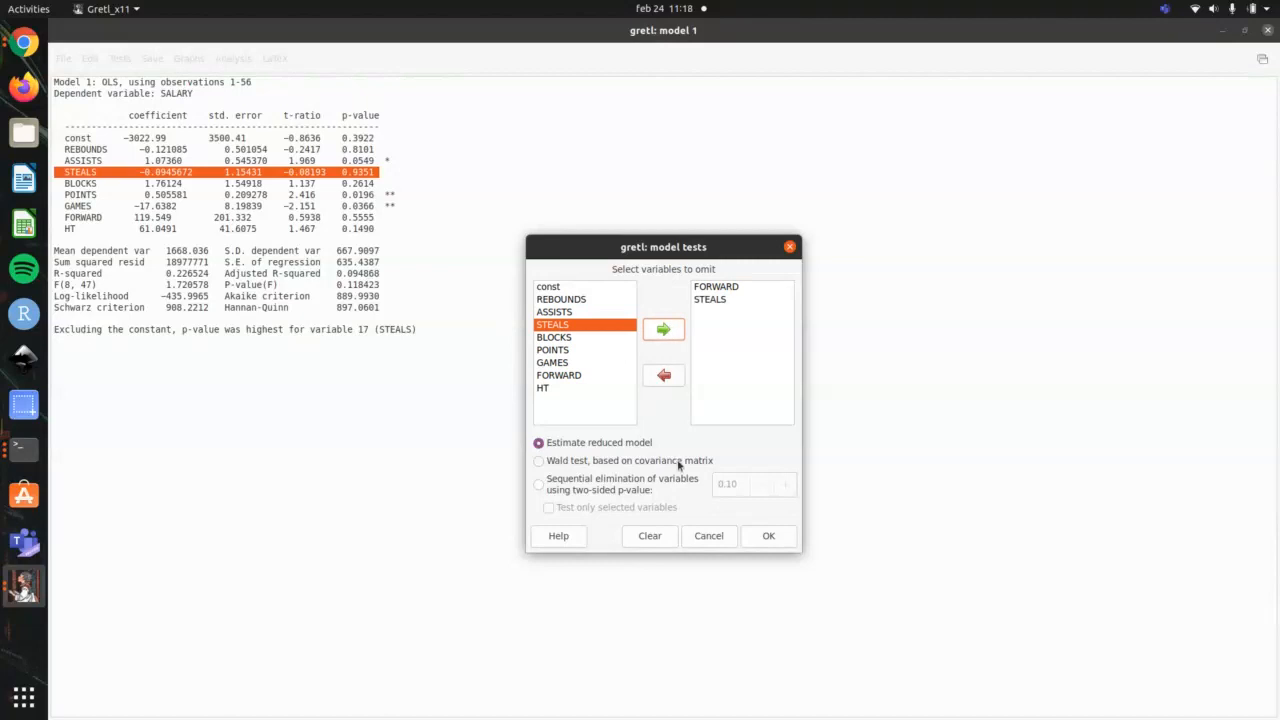
left_click(766, 536)
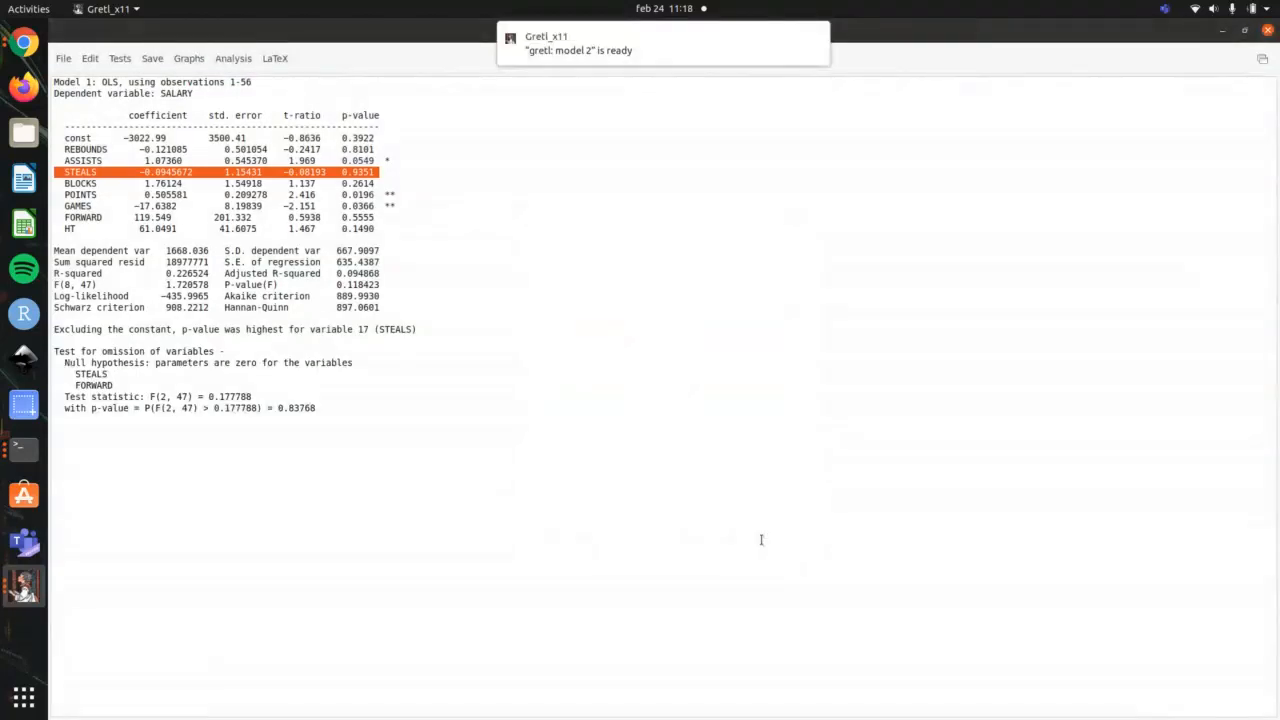
Step: Highlight the test for omission of variables in the model 1 output and close that model window
left_click_drag(346, 408, 44, 352)
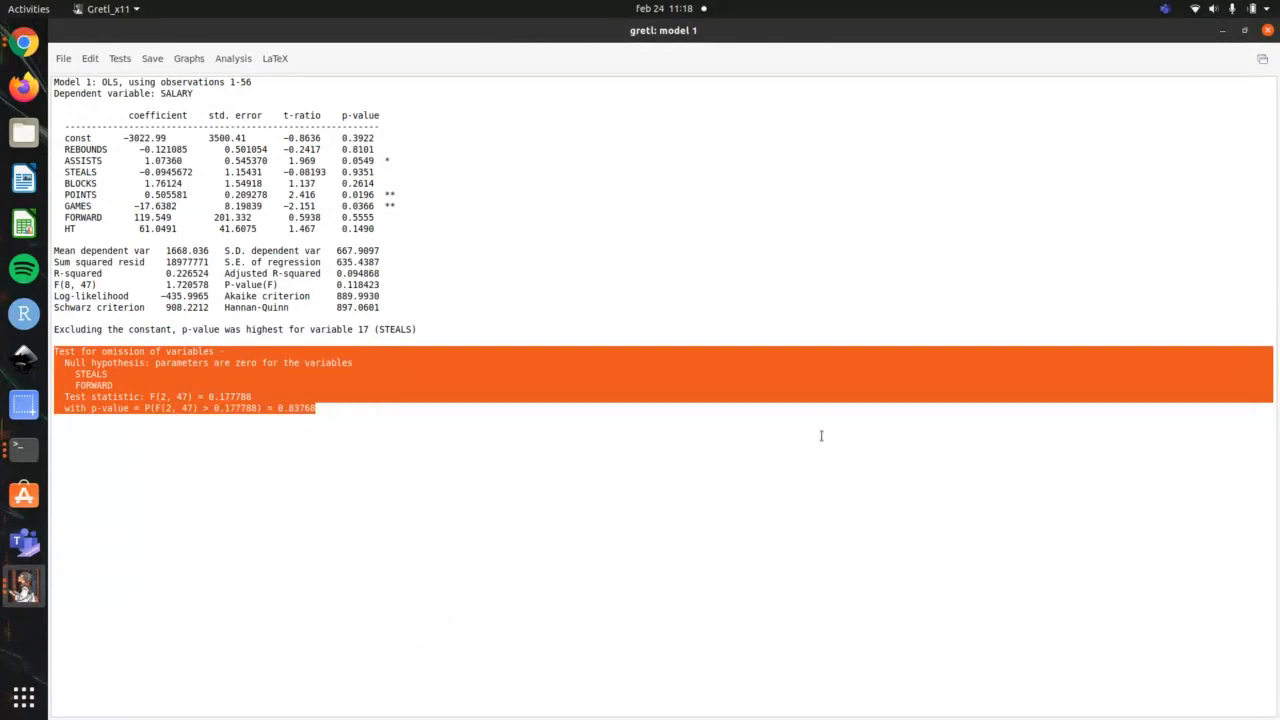
left_click(1269, 30)
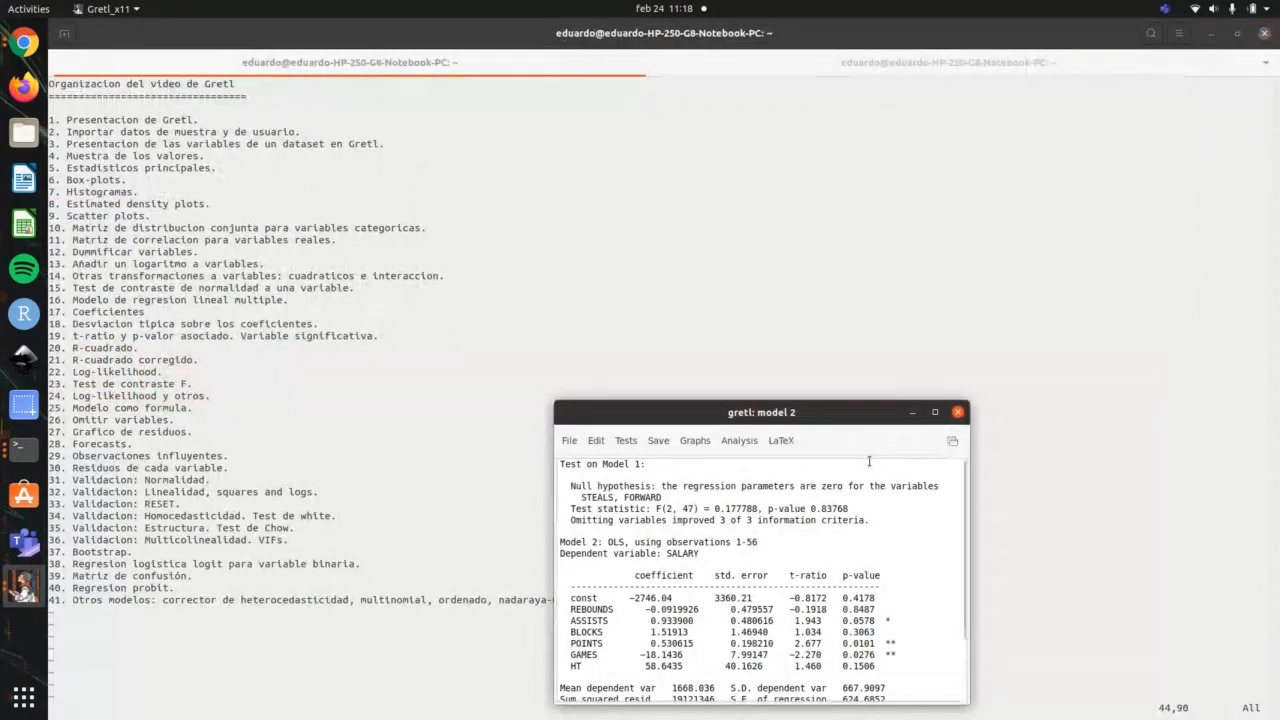
Step: Maximize the model 2 window and highlight its adjusted R-squared and P-value(F) to examine them
left_click(935, 412)
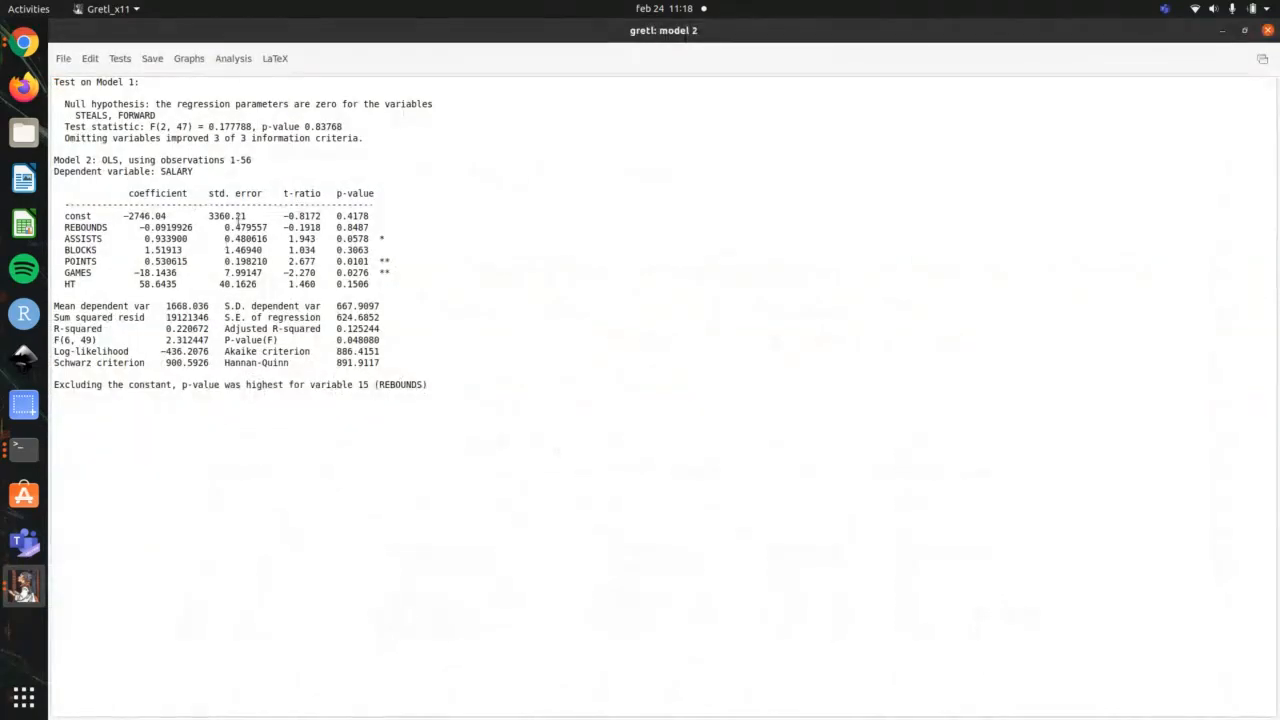
left_click_drag(394, 328, 213, 328)
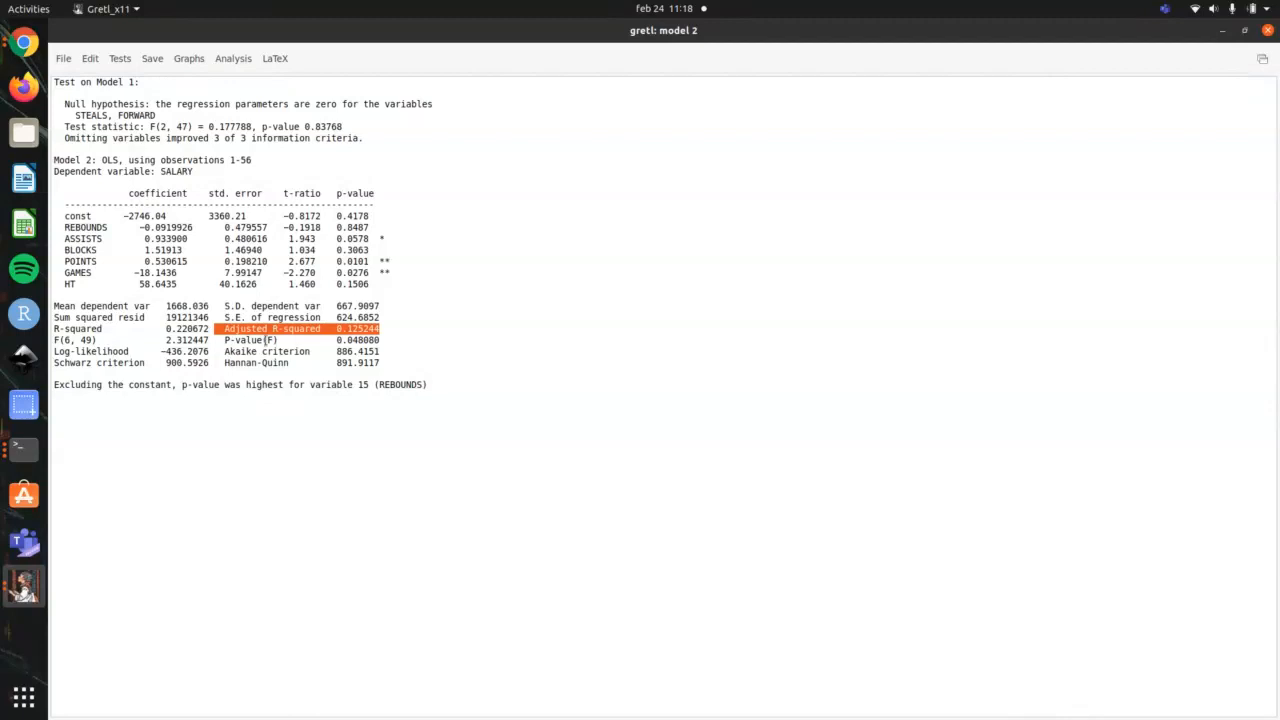
left_click_drag(214, 340, 382, 340)
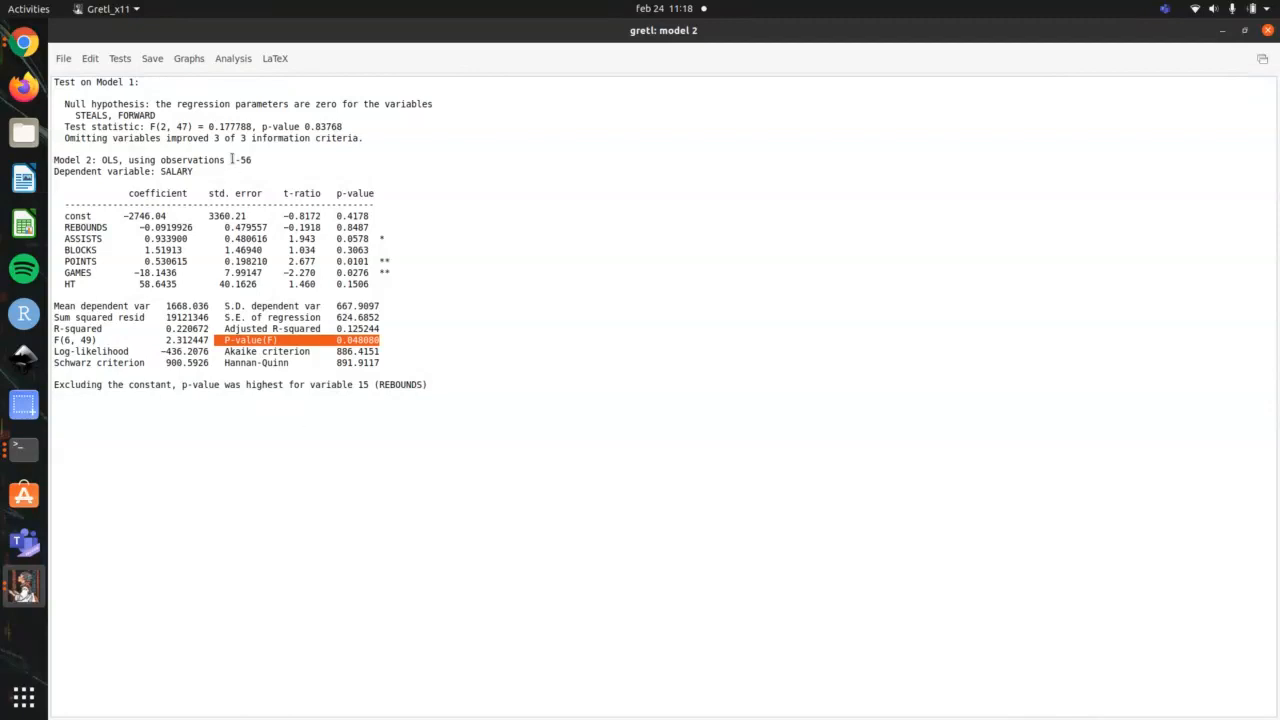
Step: Run the omit variables test on model 2 with HT and REBOUNDS, estimating the reduced model
left_click(120, 59)
left_click(156, 81)
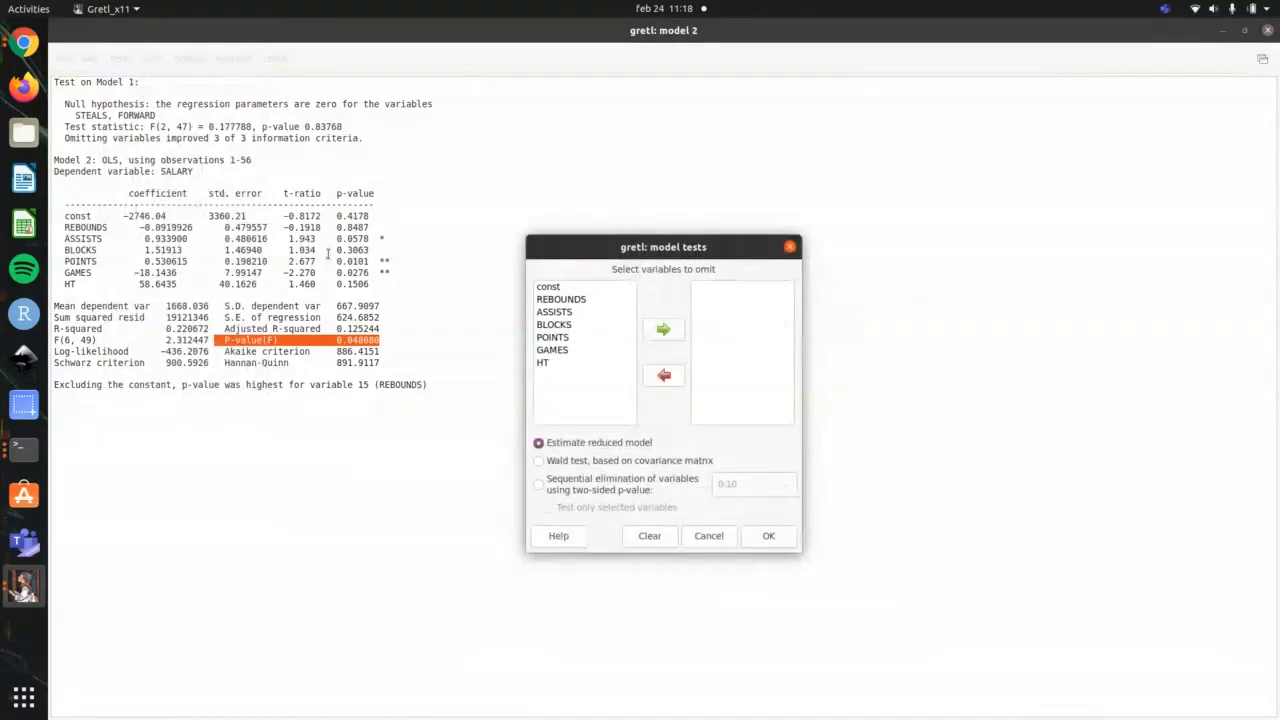
left_click(575, 363)
left_click(663, 330)
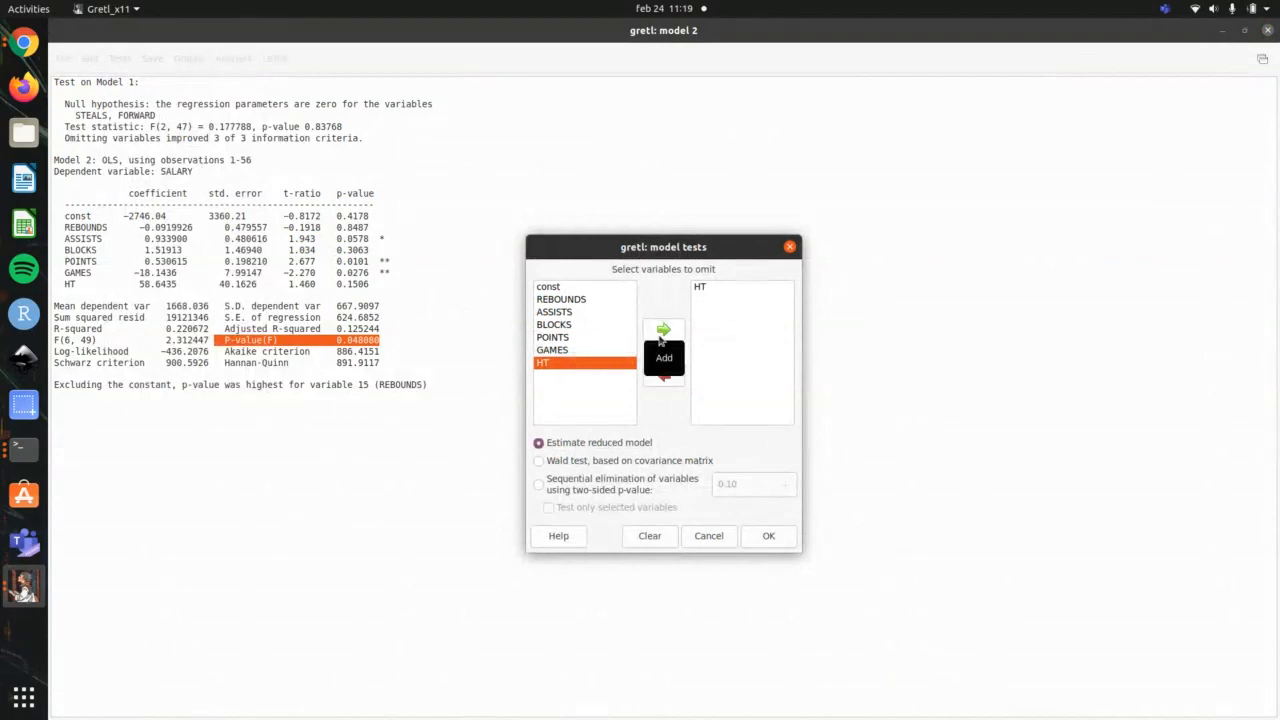
left_click(600, 300)
left_click(663, 330)
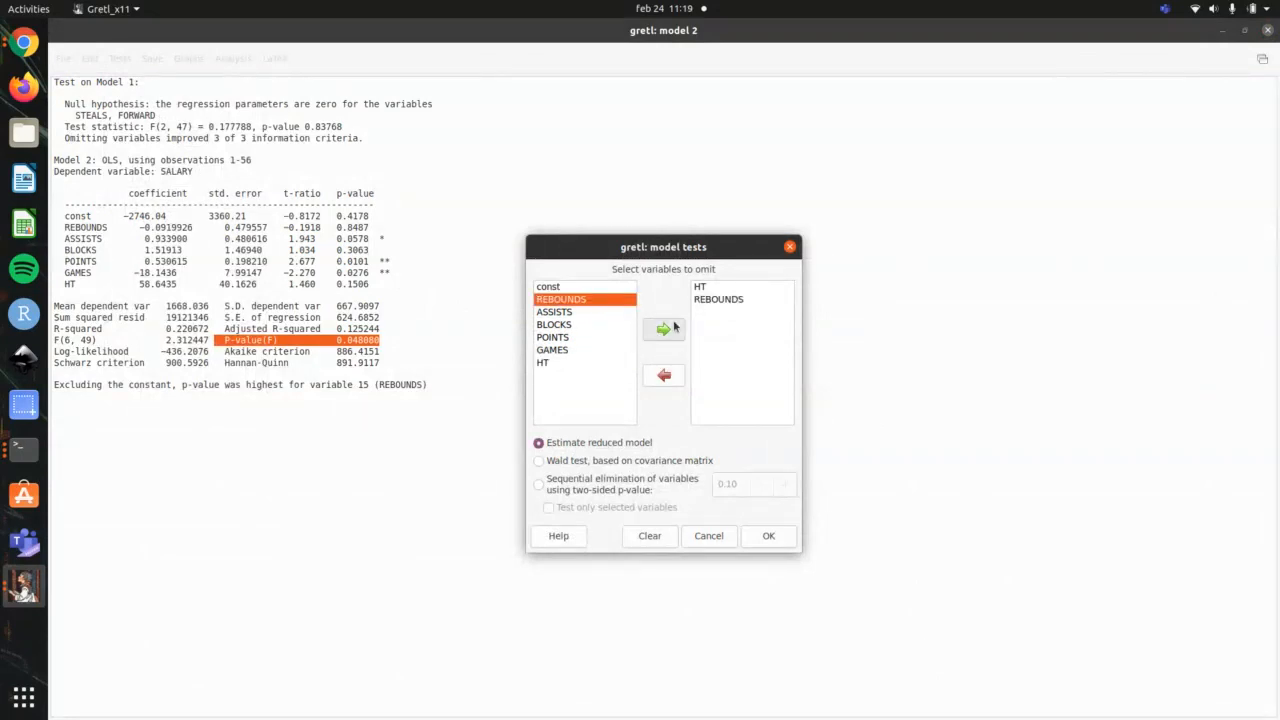
left_click(768, 536)
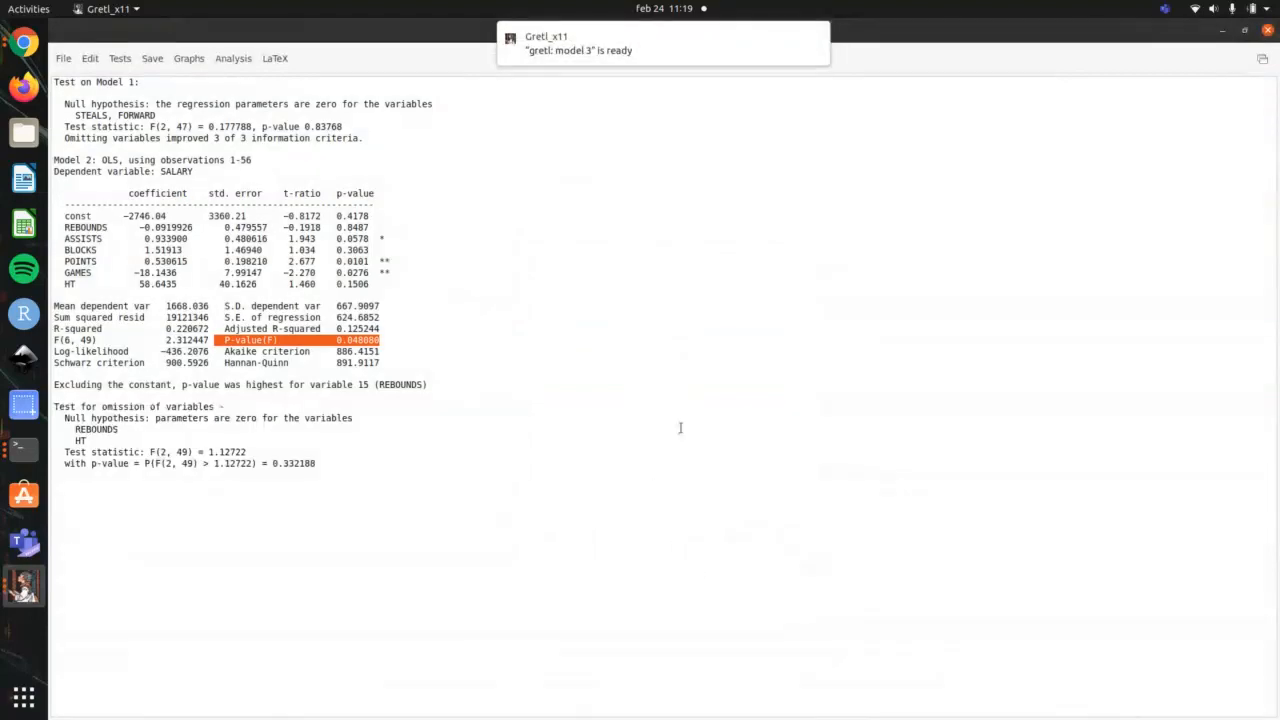
Step: Bring the model 3 window to the front and place it beside the model 2 results for comparison
key("alt+Tab")
key("alt+Tab")
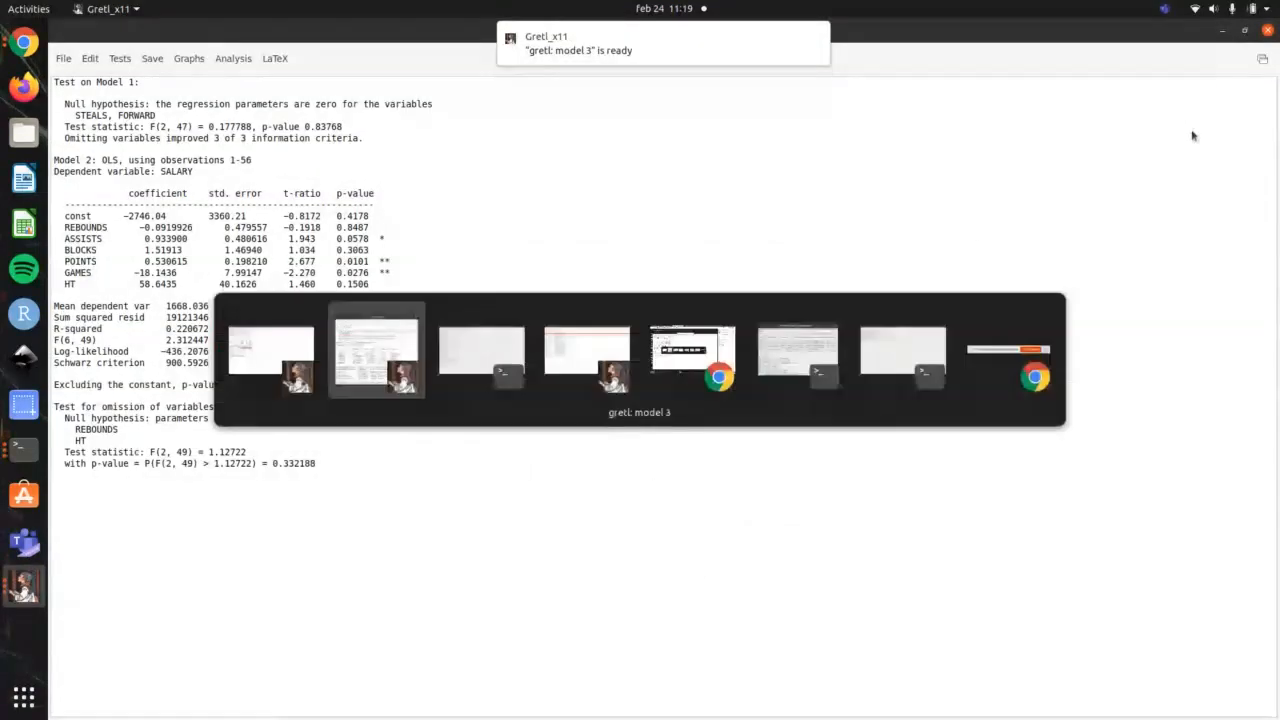
key("alt+Tab")
key("alt+Tab")
key("alt+Tab")
key("alt+Tab")
key("alt+Tab")
key("alt+Tab")
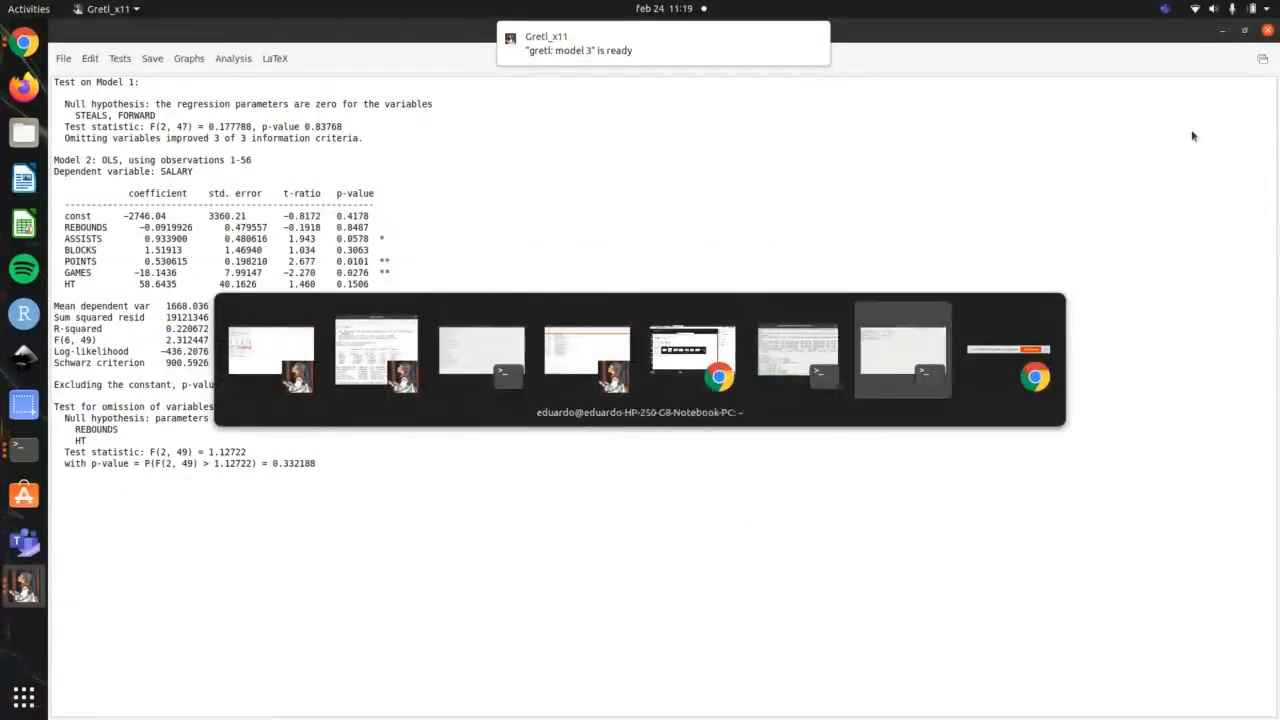
key("alt+Tab")
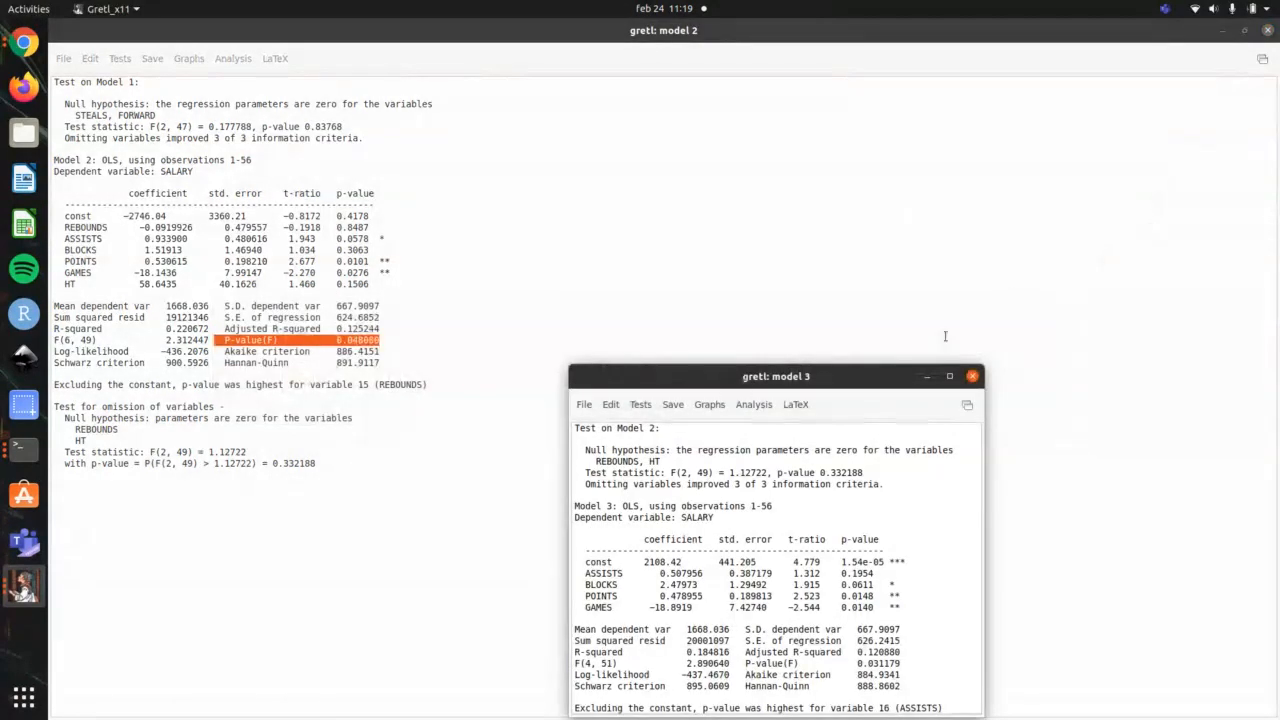
left_click_drag(786, 372, 661, 144)
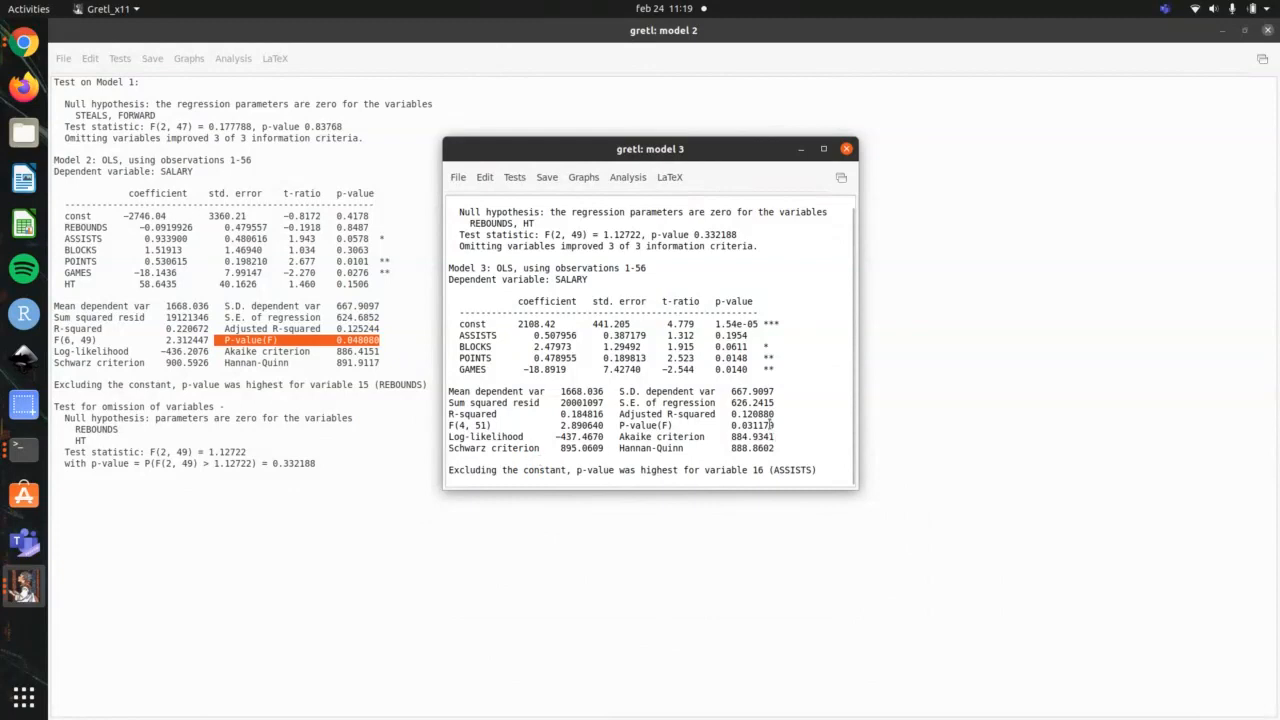
Step: Highlight the adjusted R-squared value and P-value(F) of model 3, and close its window
left_click_drag(777, 414, 726, 414)
left_click_drag(619, 421, 777, 426)
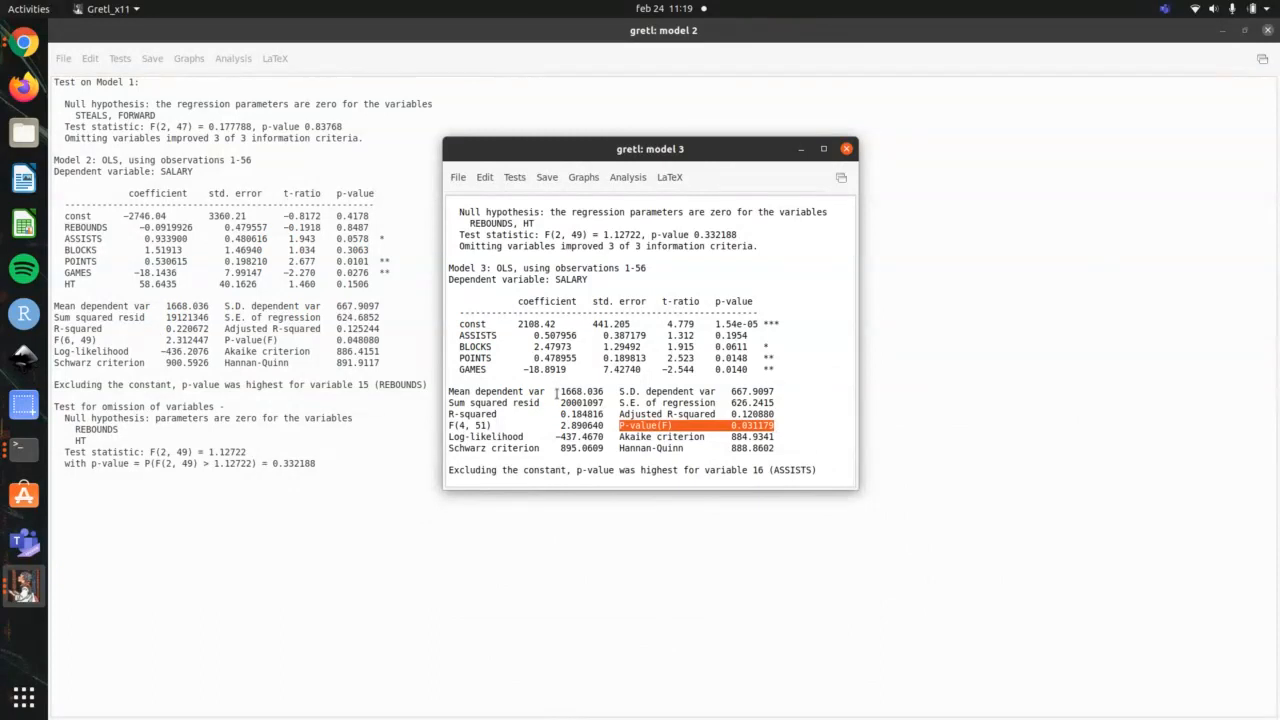
left_click(846, 150)
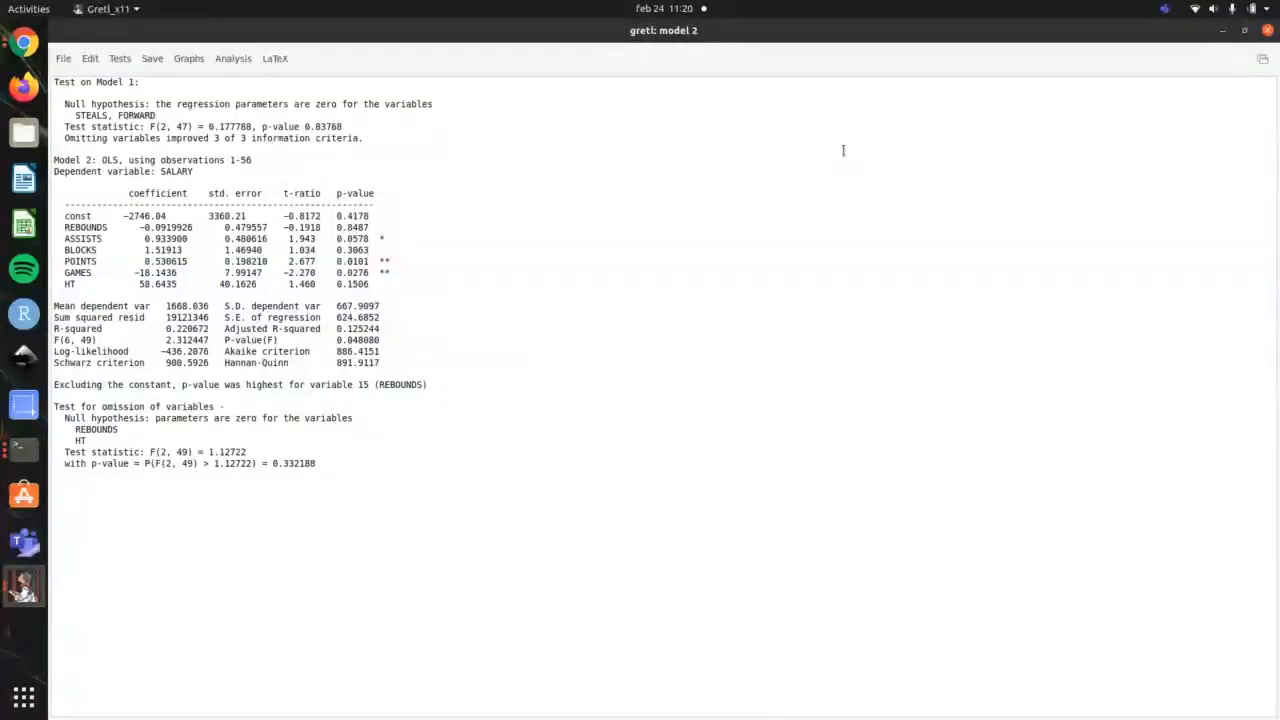
Step: Check the terminal outline, and run the add variables test on gretl model 2 with AVGPNTS, estimating the augmented model
key("alt+Tab")
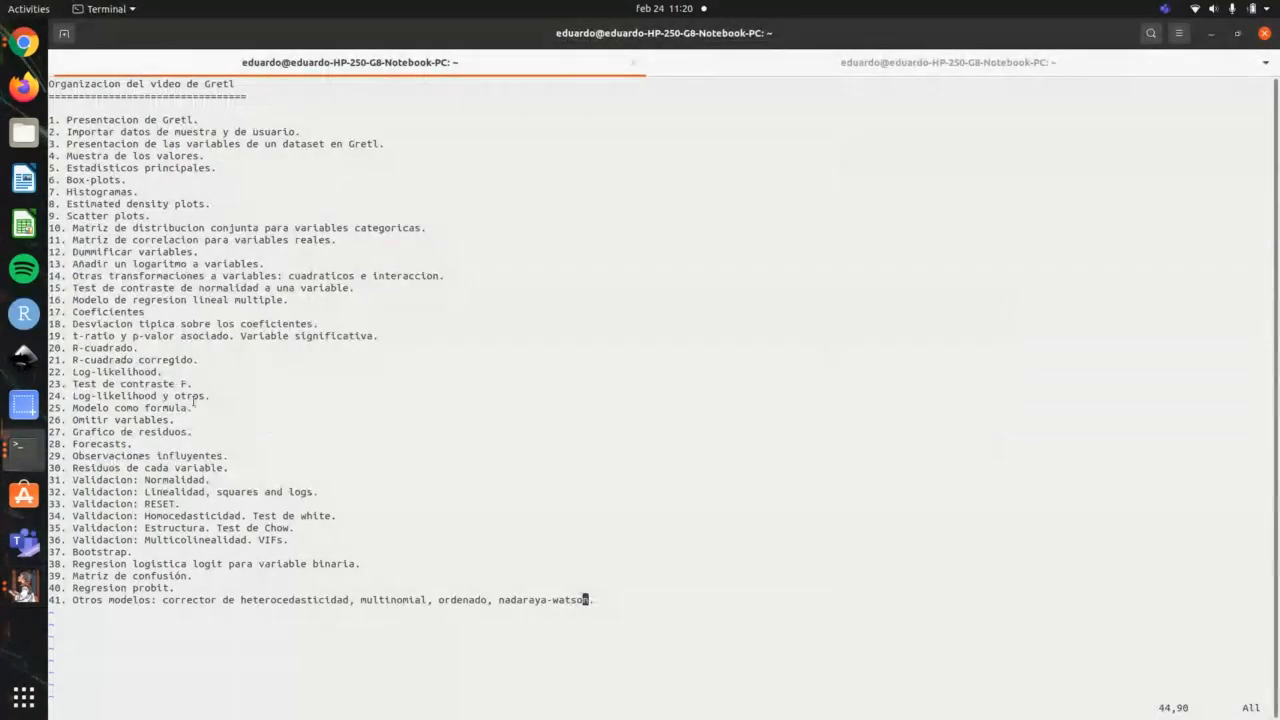
key("alt+Tab")
left_click(119, 58)
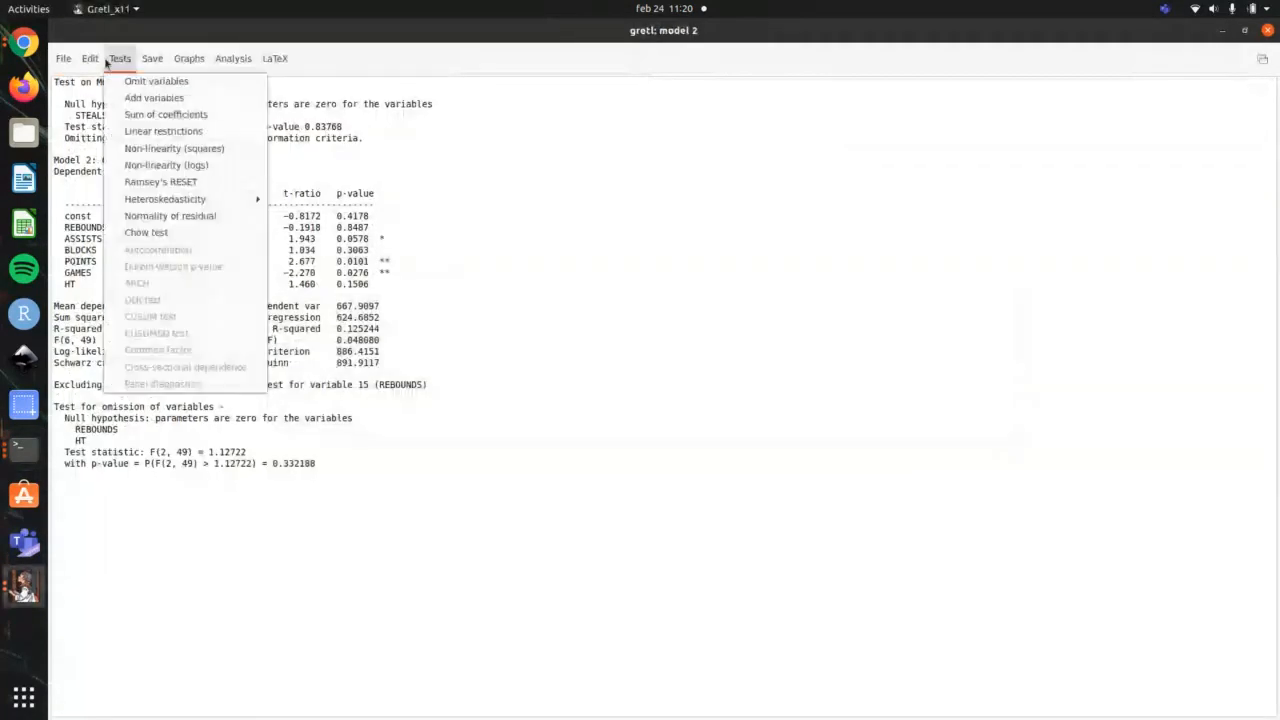
left_click(138, 97)
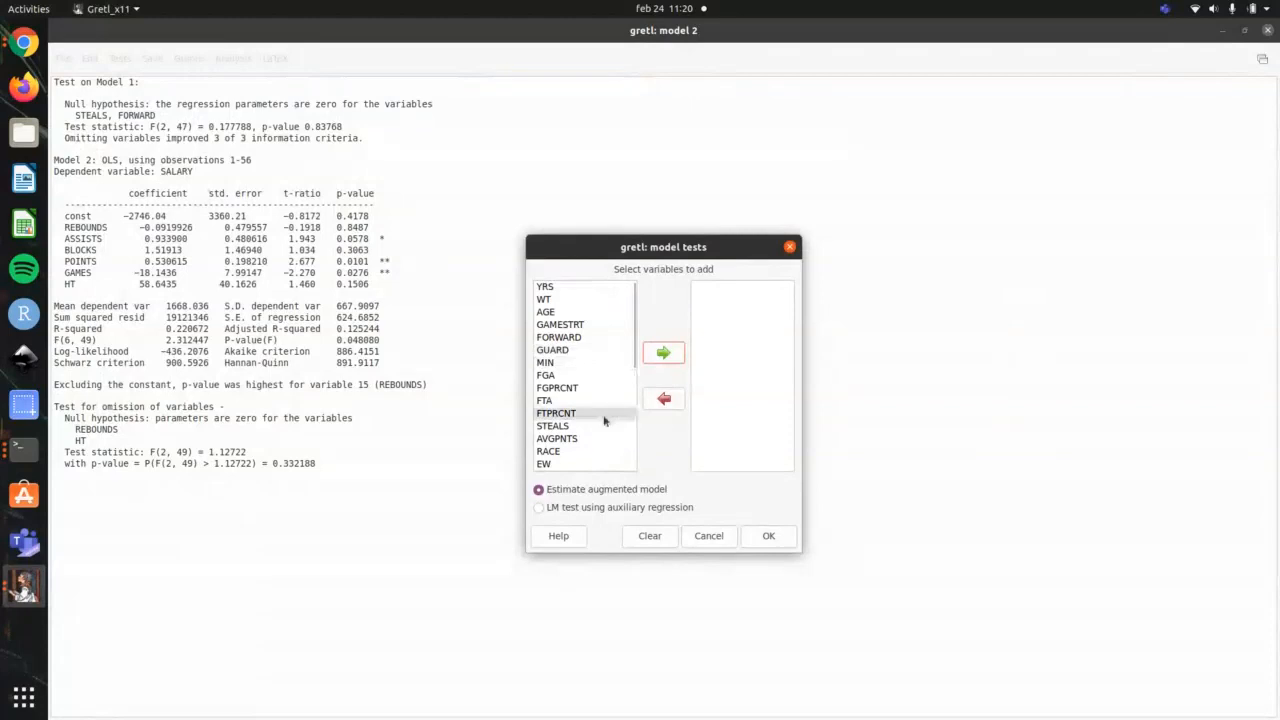
left_click(587, 441)
left_click(663, 352)
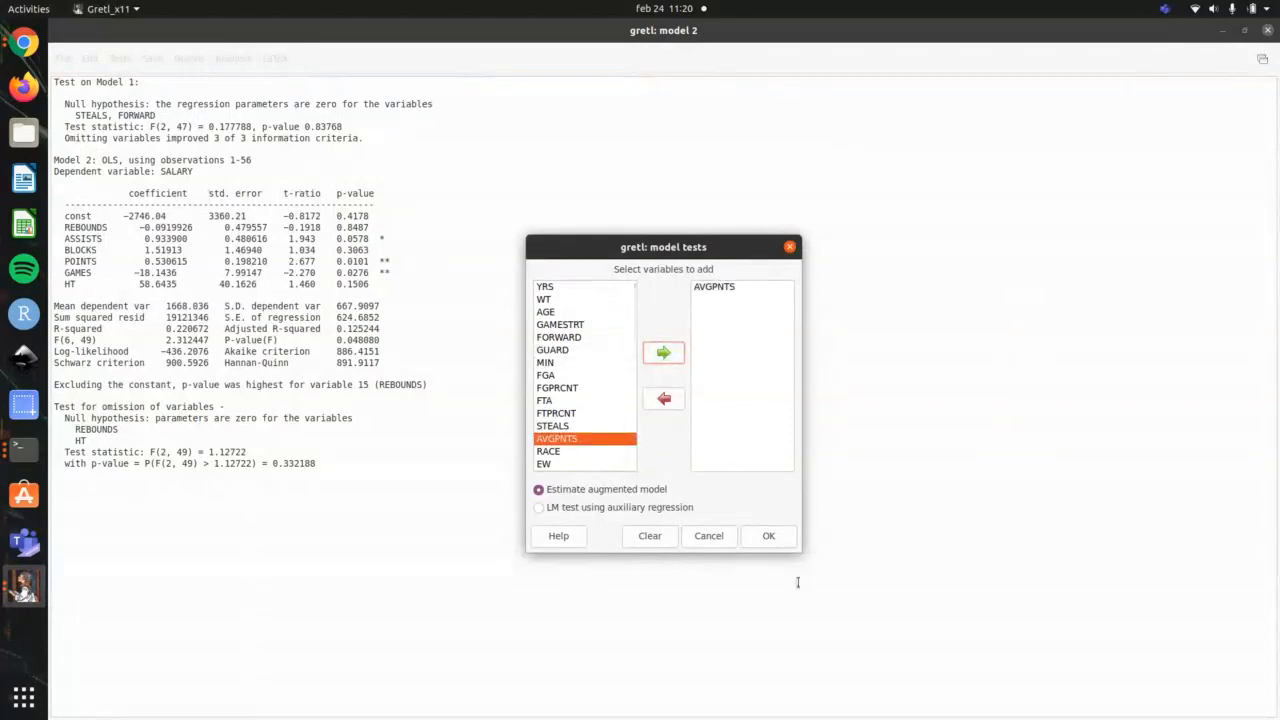
left_click(768, 536)
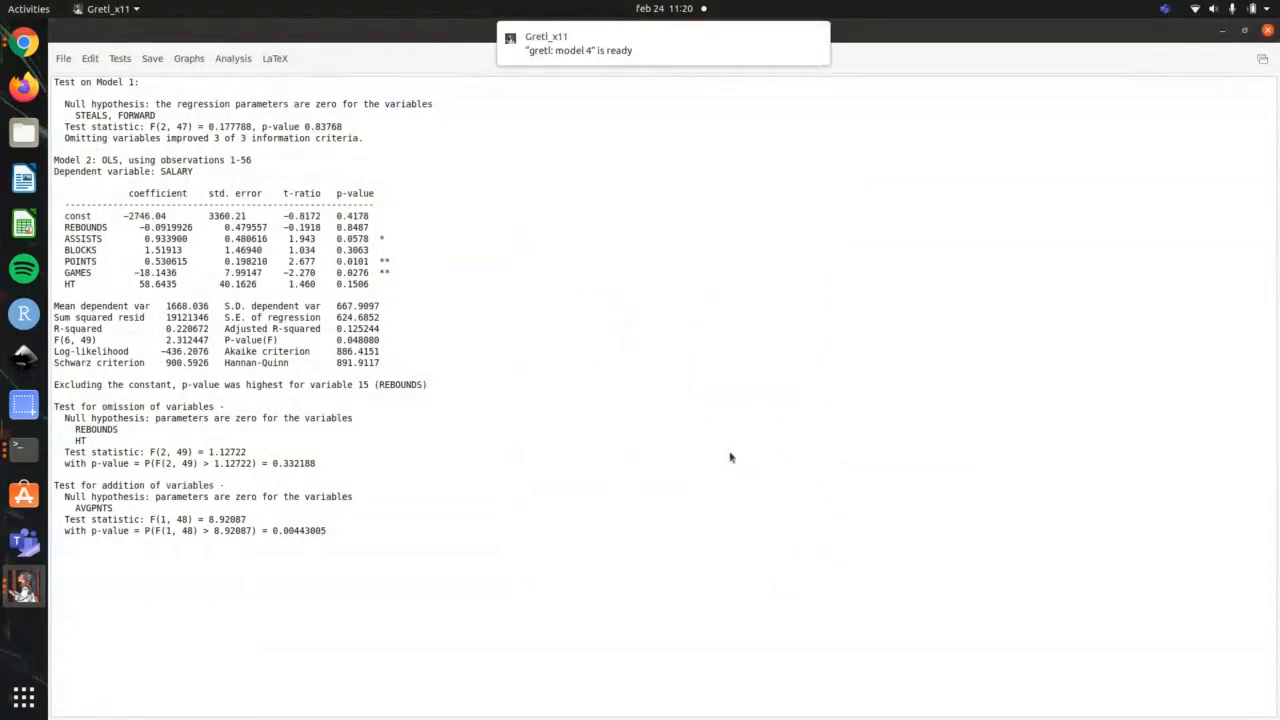
Step: Bring the model 4 window to the front and place it beside model 2 with its summary statistics in view
key("alt+Tab")
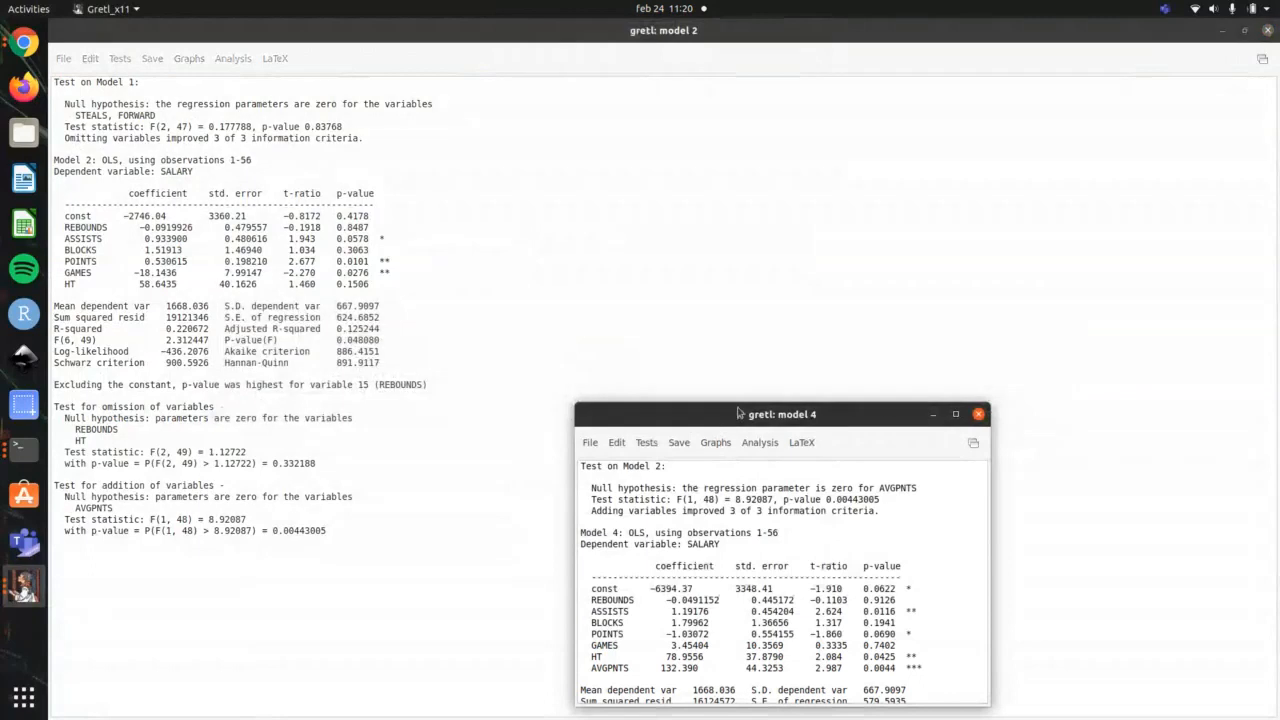
left_click_drag(791, 406, 762, 103)
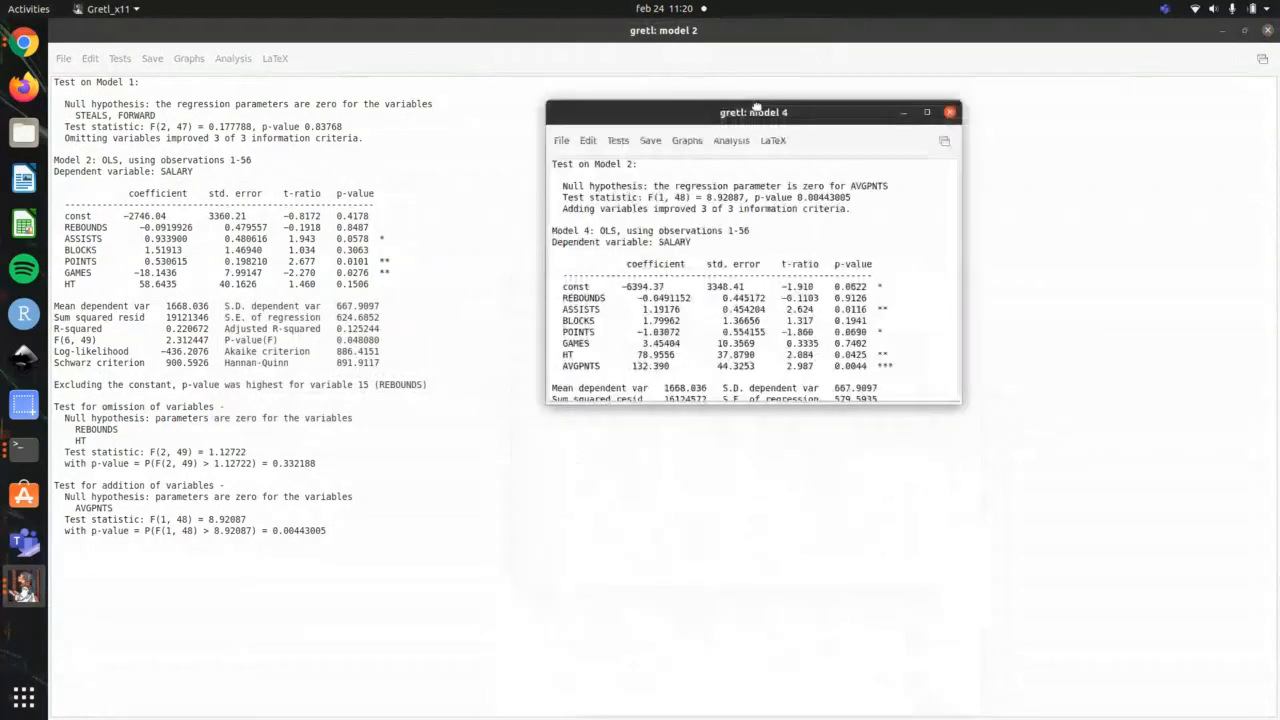
scroll(896, 270, "down", 3)
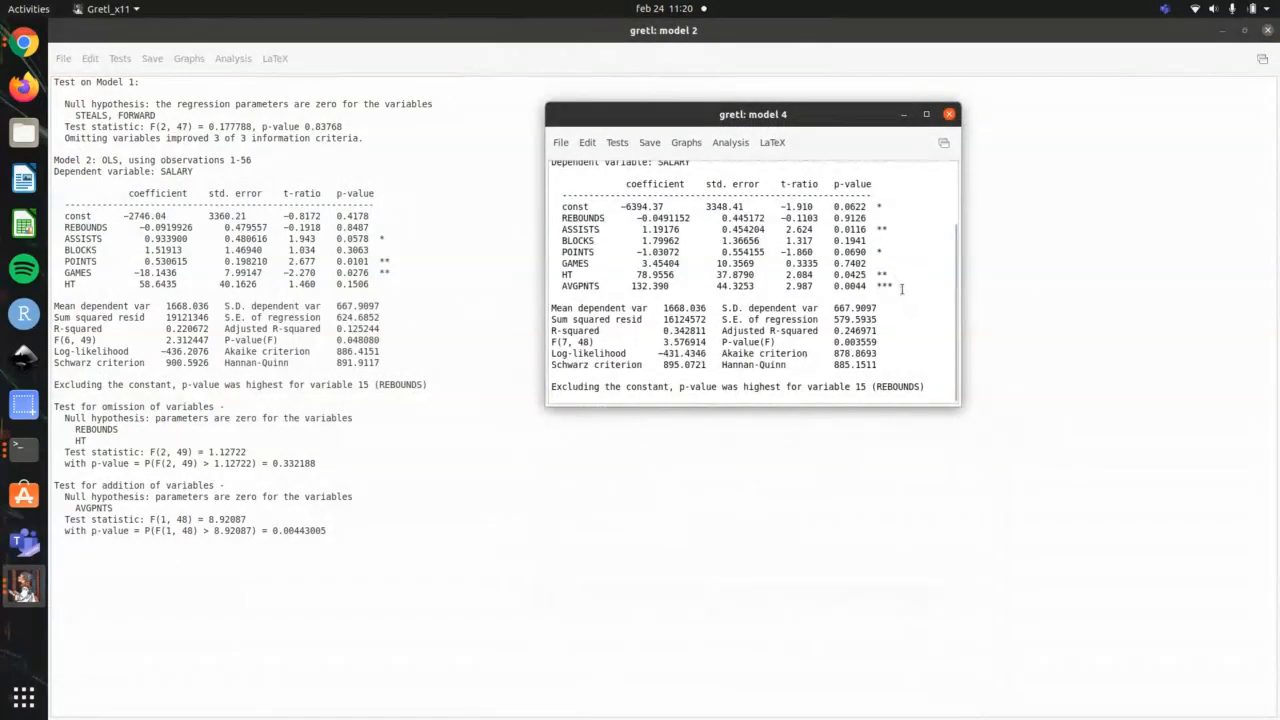
Step: Highlight the AVGPNTS row and P-value(F) of model 4 to examine them, and close its window
left_click_drag(903, 289, 558, 286)
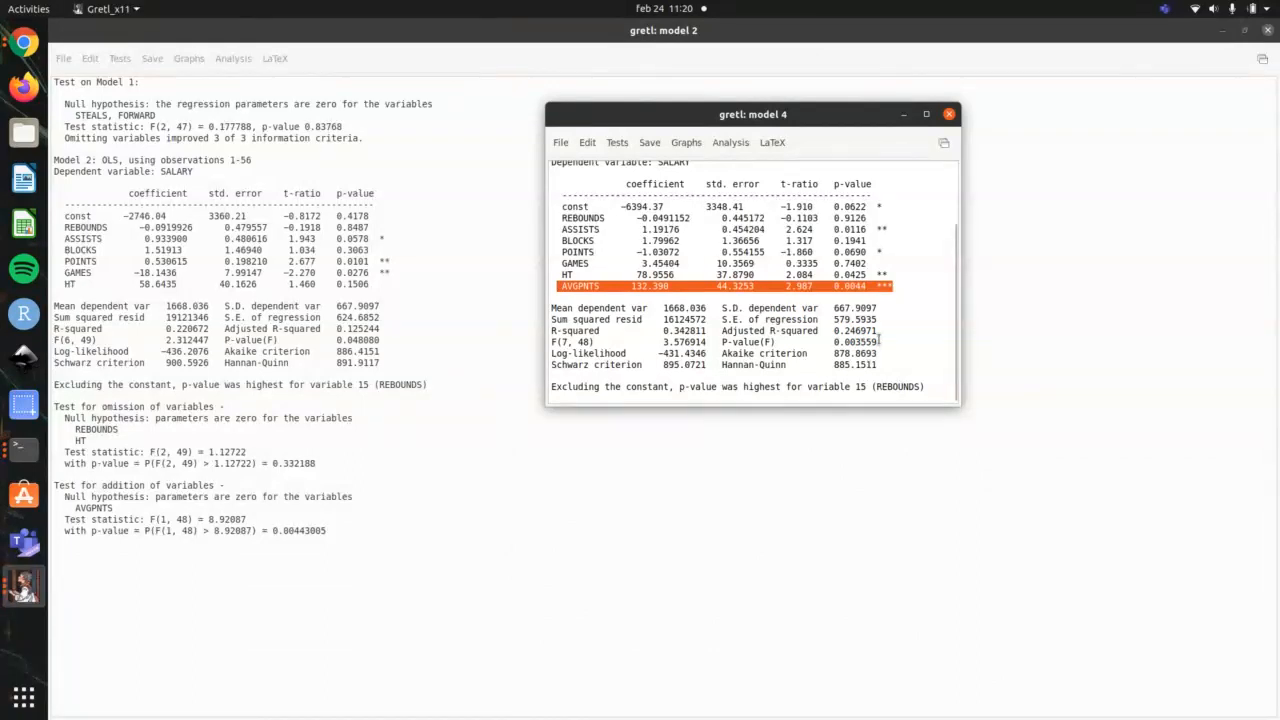
left_click_drag(879, 341, 720, 342)
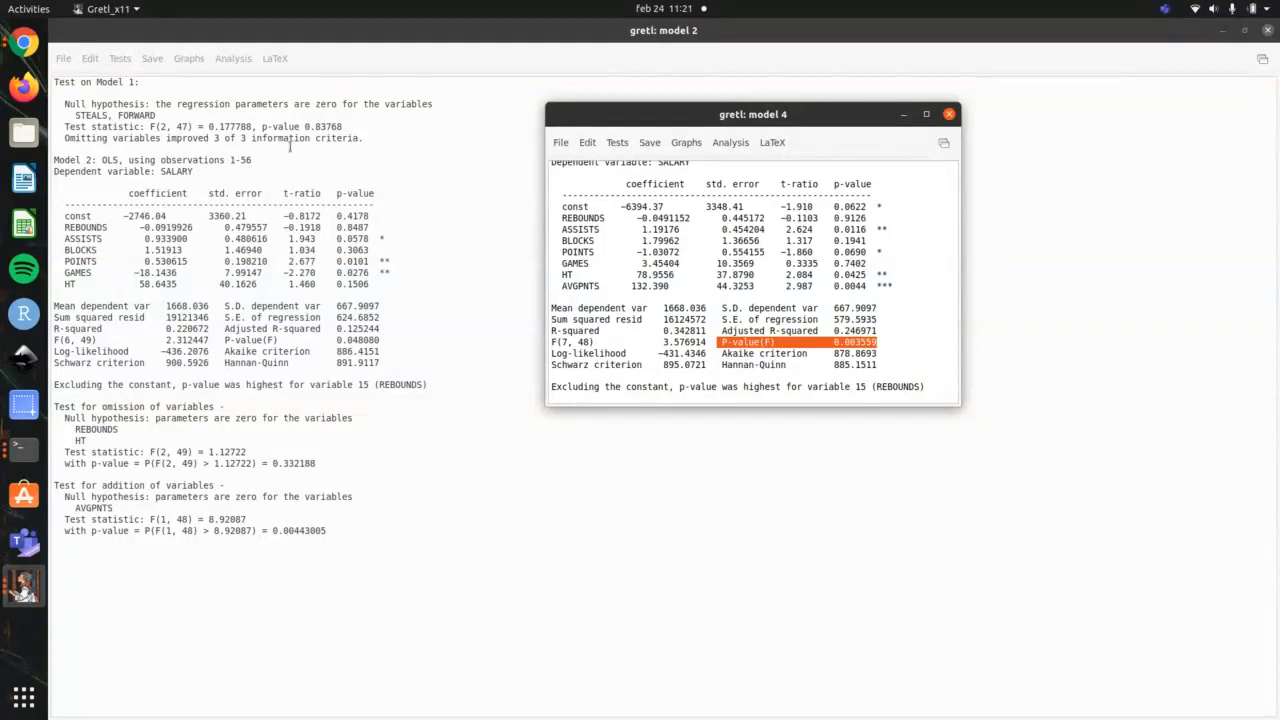
left_click(948, 115)
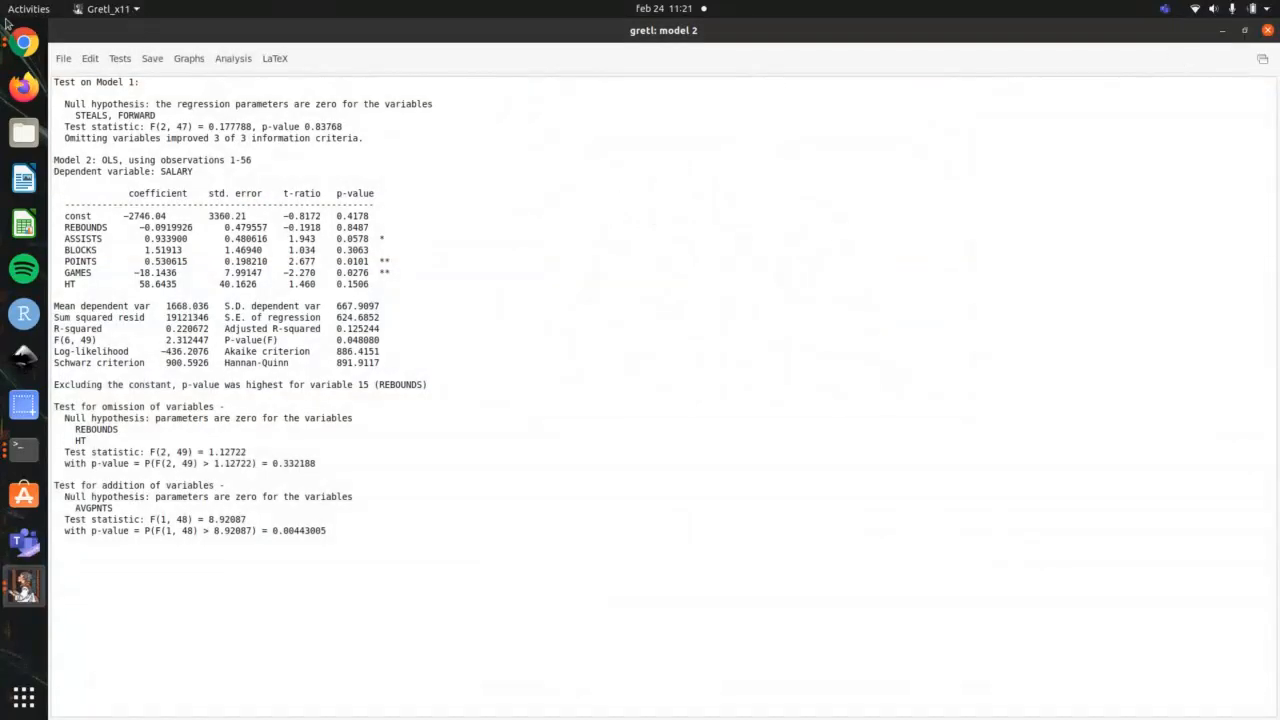
Step: Highlight items 1 to 26 of the outline in the terminal to review the covered topics, and return to gretl model 2
left_click(119, 58)
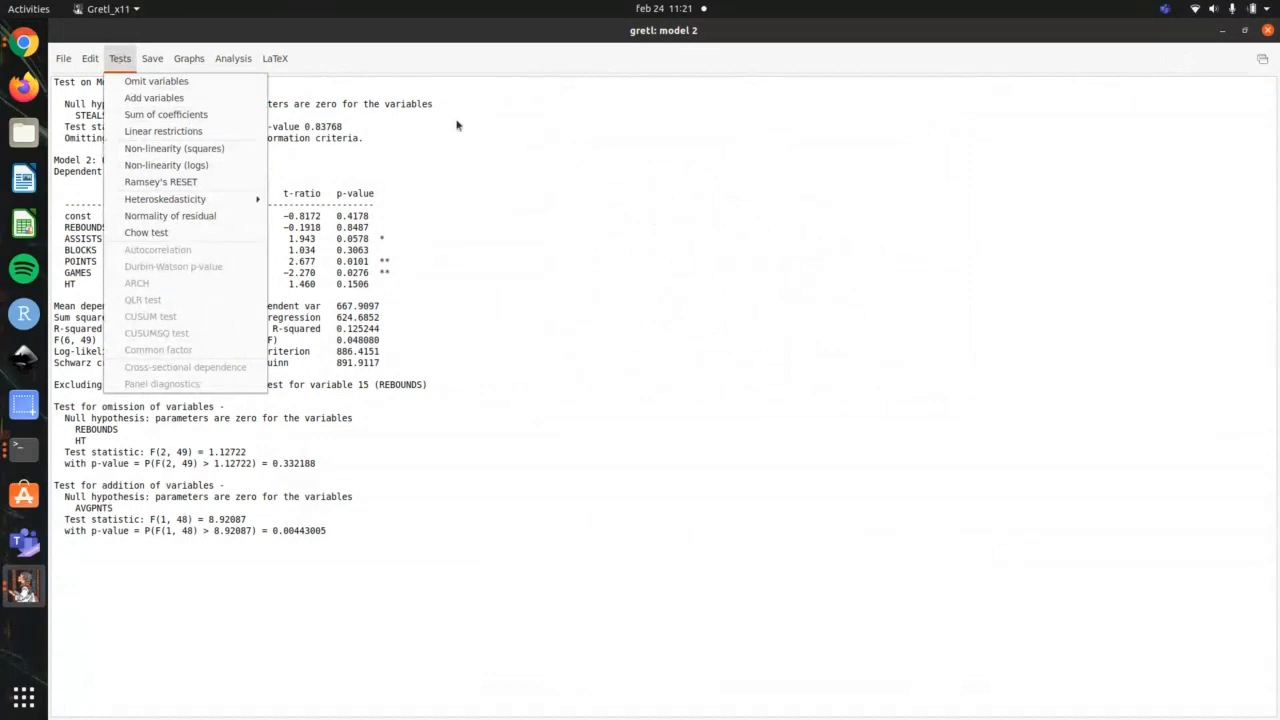
left_click(531, 141)
key("alt+Tab")
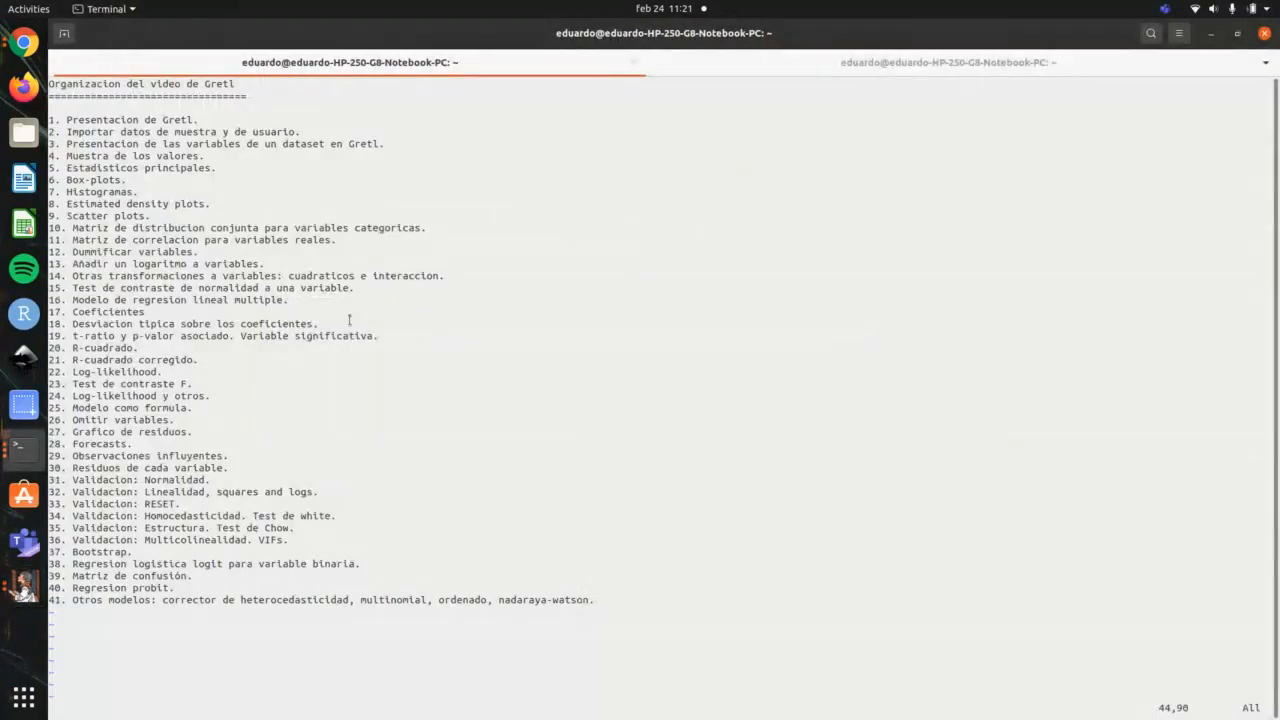
left_click_drag(187, 422, 32, 110)
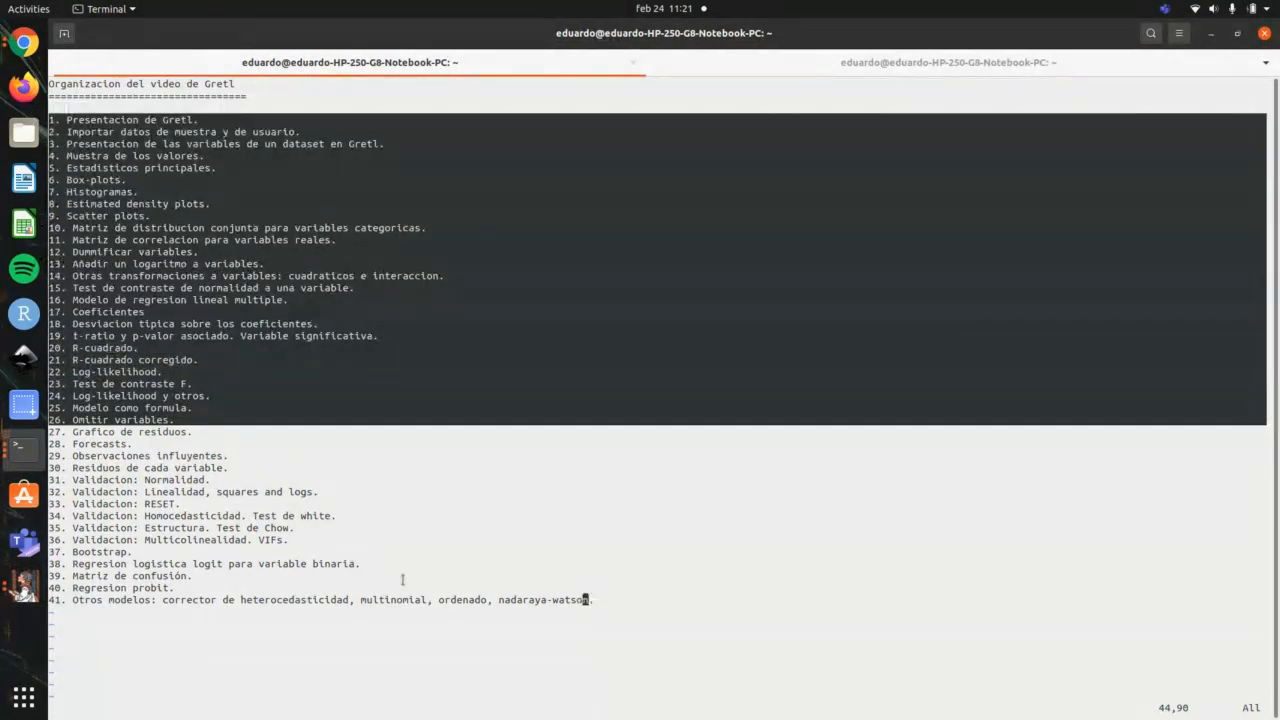
key("alt+Tab")
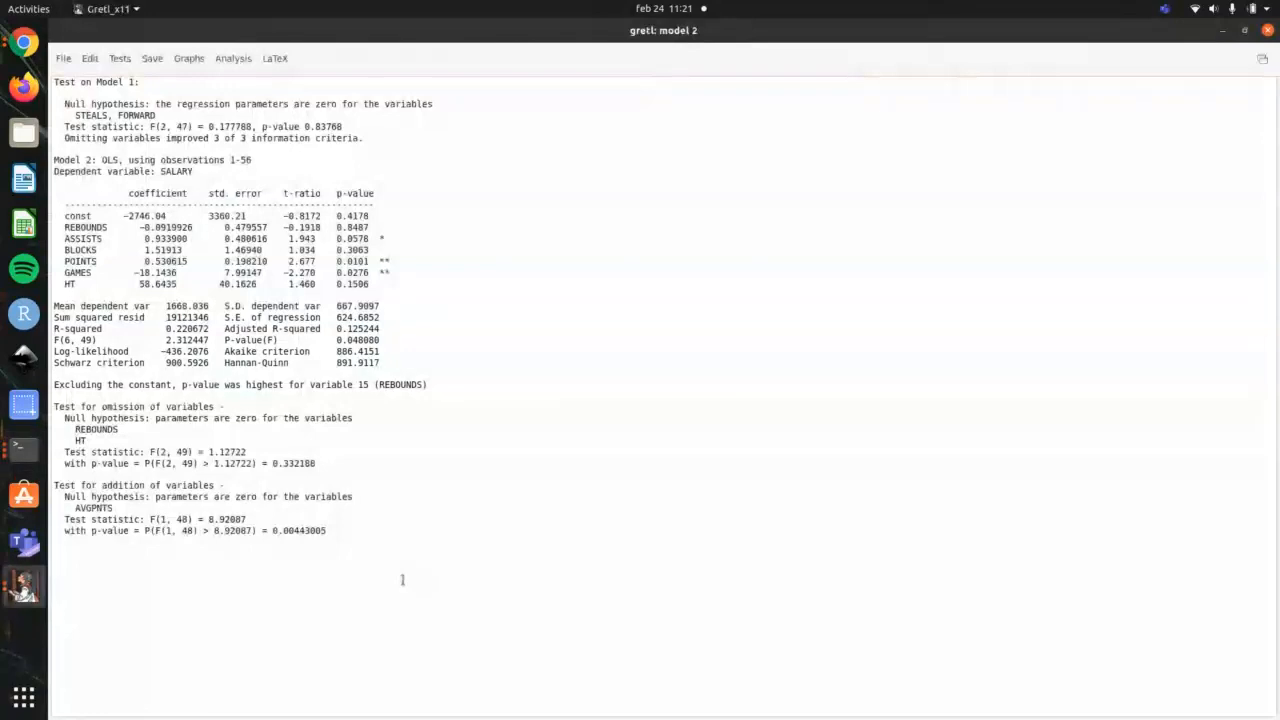
Step: Plot model 2's residuals against GAMES to examine their spread, and close the graph
left_click(180, 62)
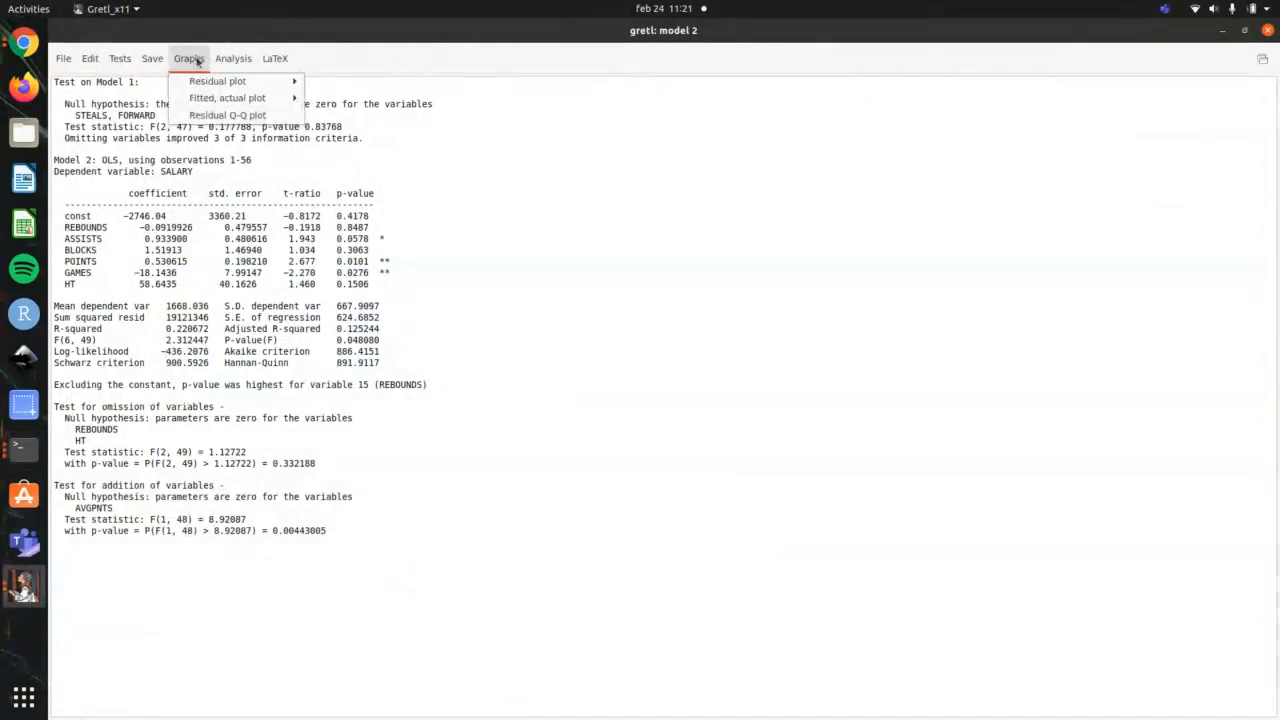
mouse_move(196, 81)
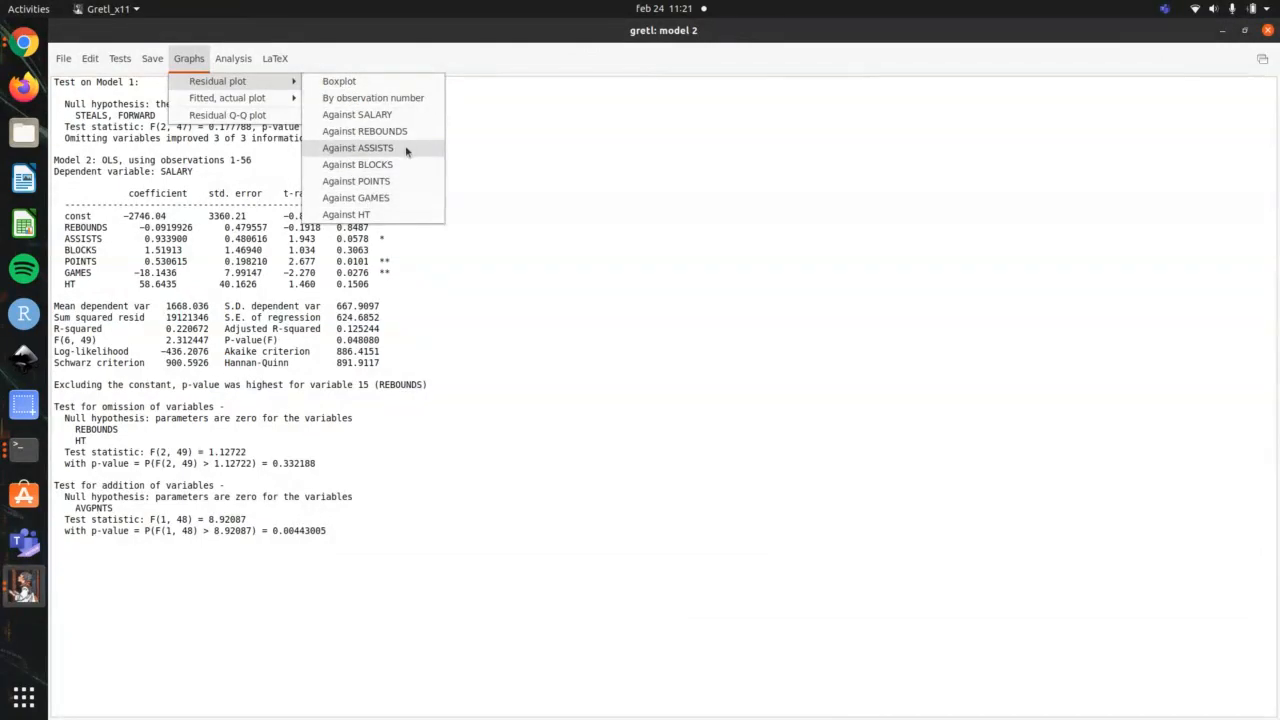
left_click(377, 197)
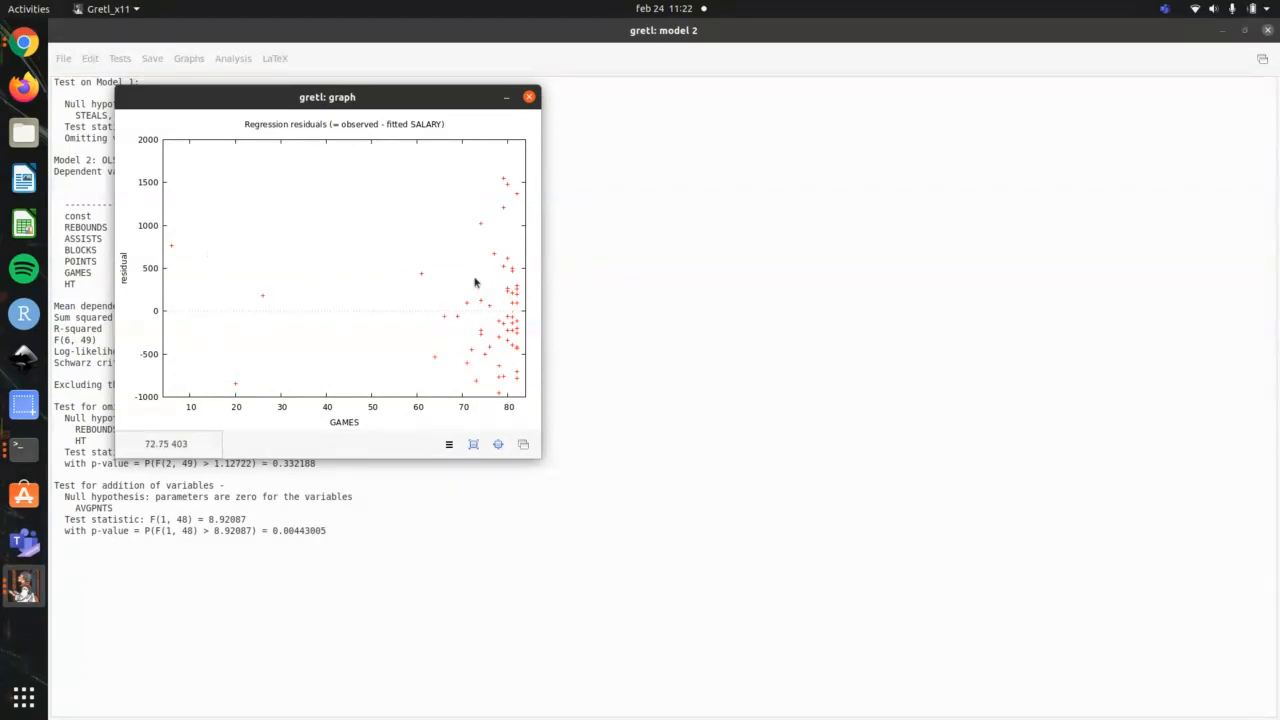
left_click(529, 97)
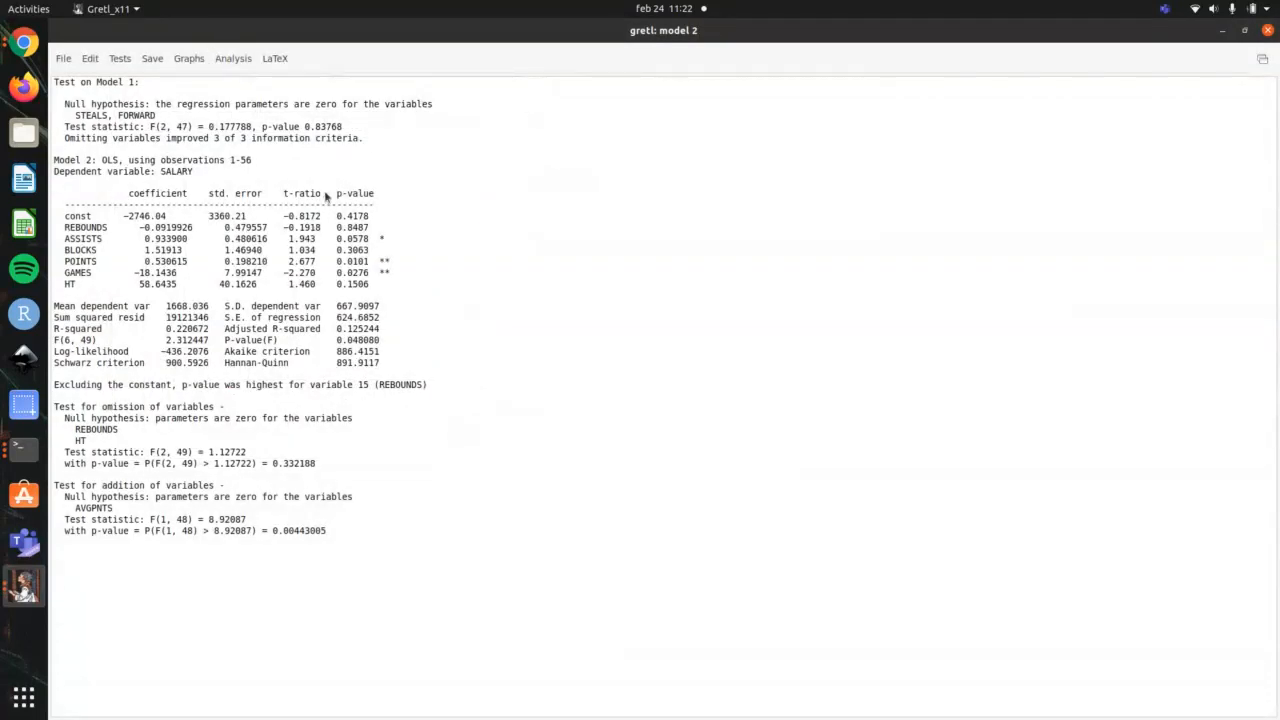
Step: Check the terminal outline, and run the add variables test on gretl model 2 with AVGPNTS, using Estimate augmented model
key("alt+Tab")
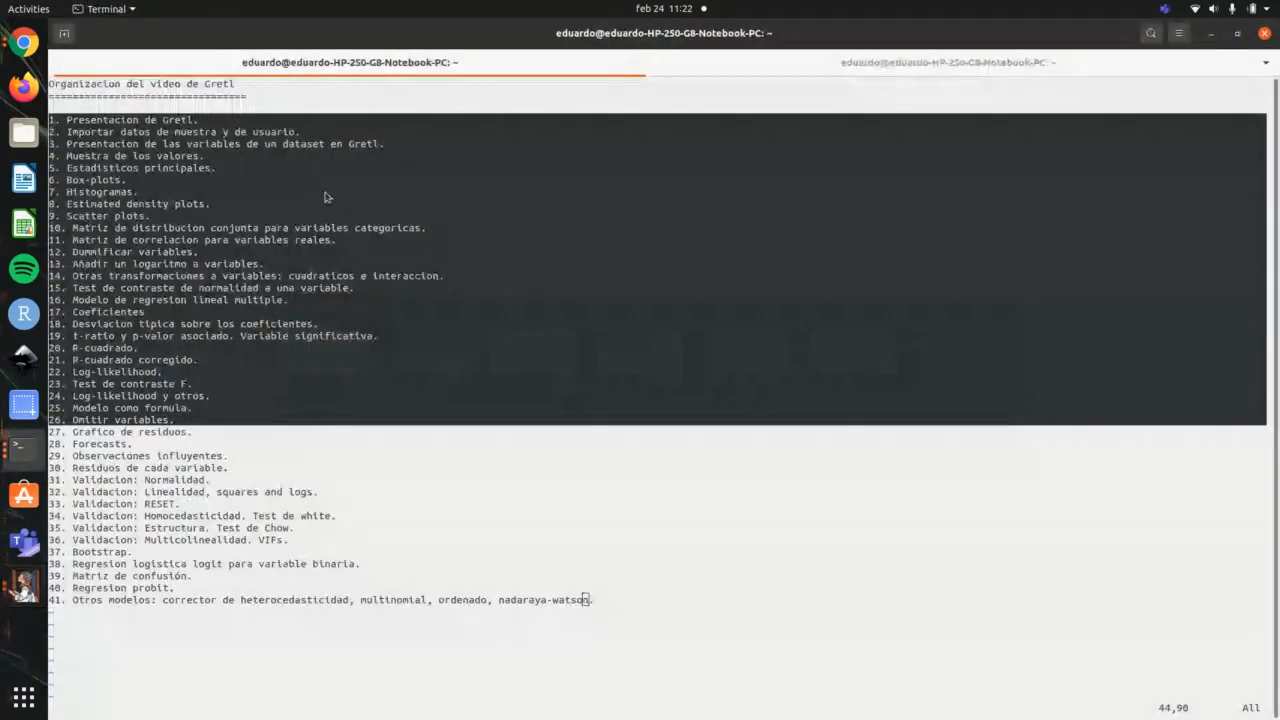
key("alt+Tab")
left_click(129, 59)
left_click(137, 98)
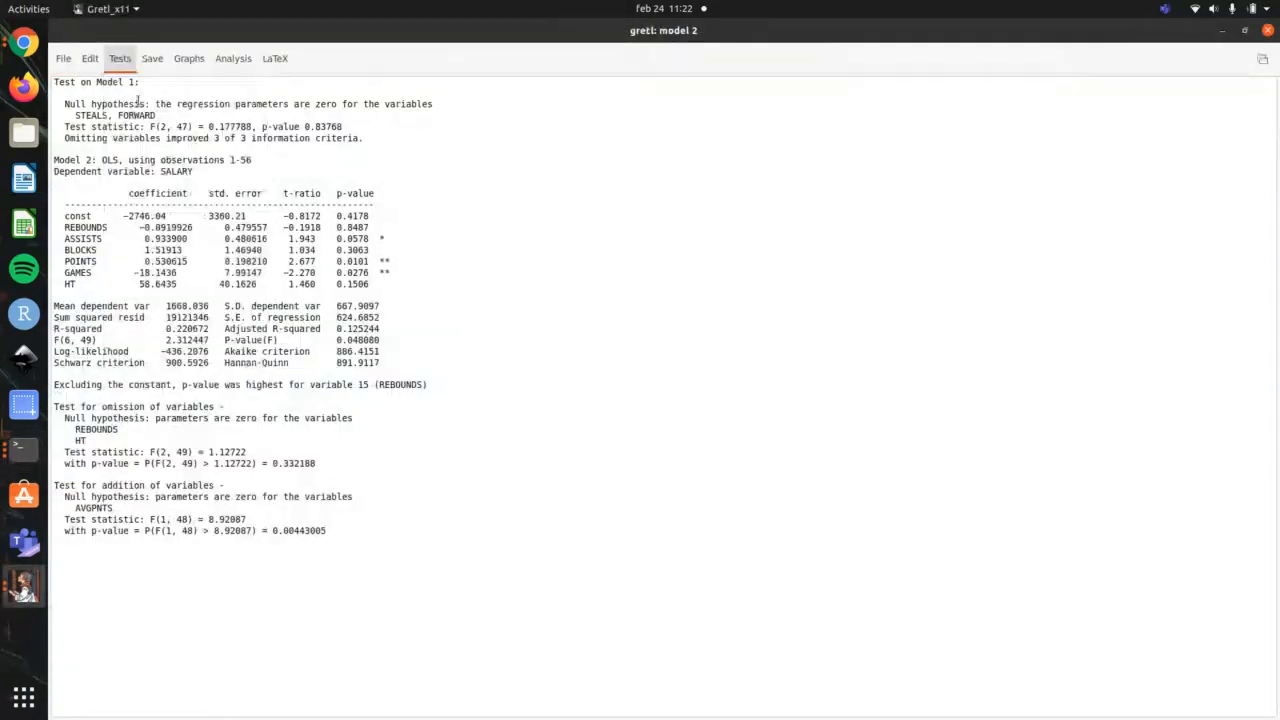
scroll(570, 440, "down", 5)
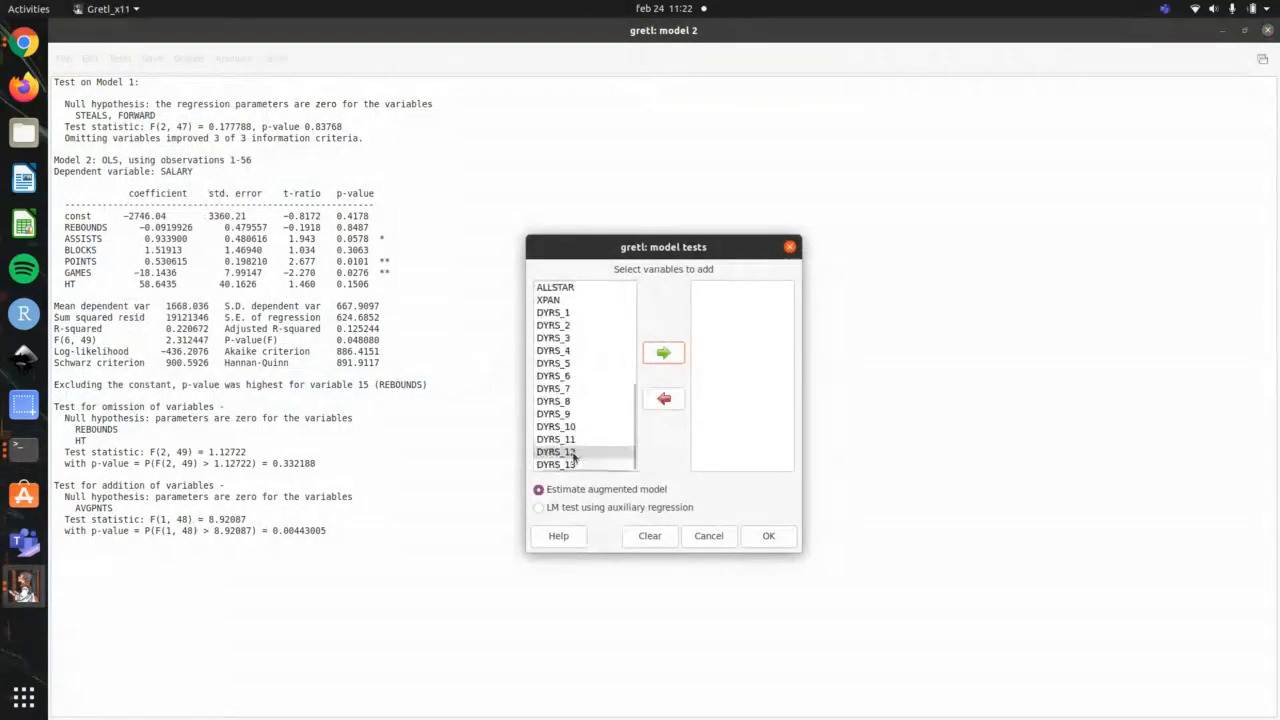
scroll(574, 457, "up", 5)
left_click(556, 438)
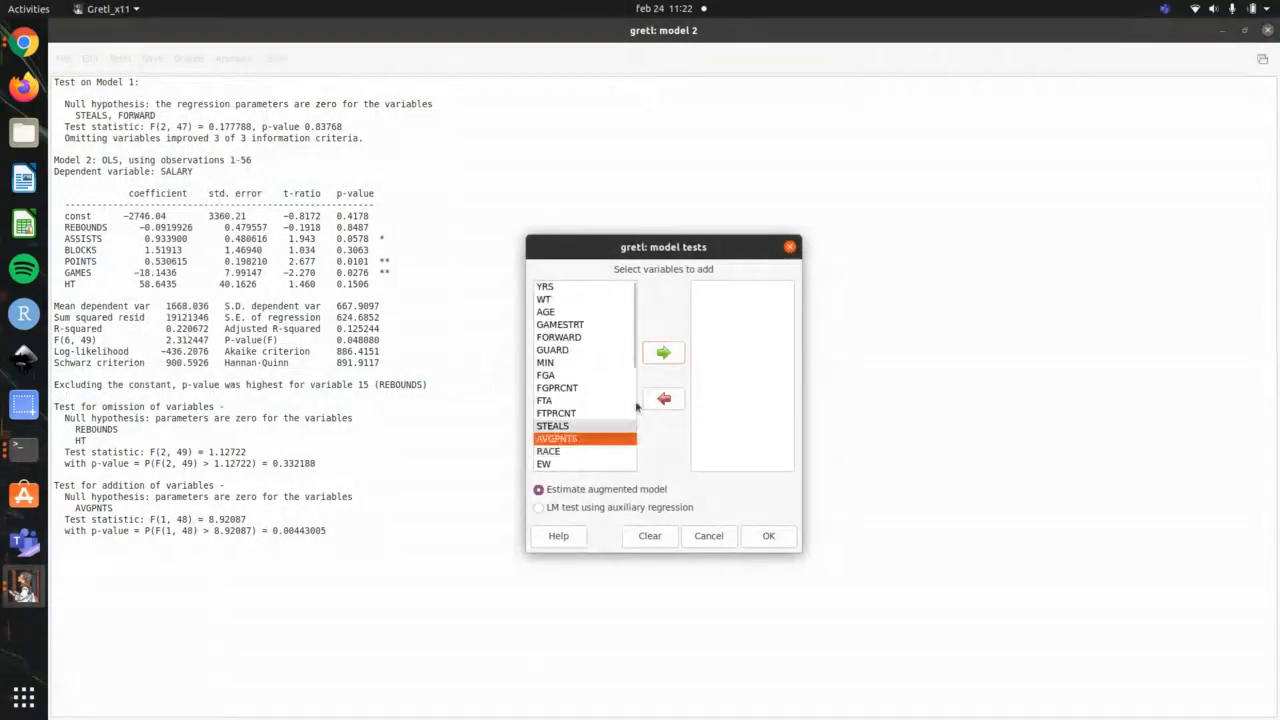
left_click(674, 359)
left_click(786, 543)
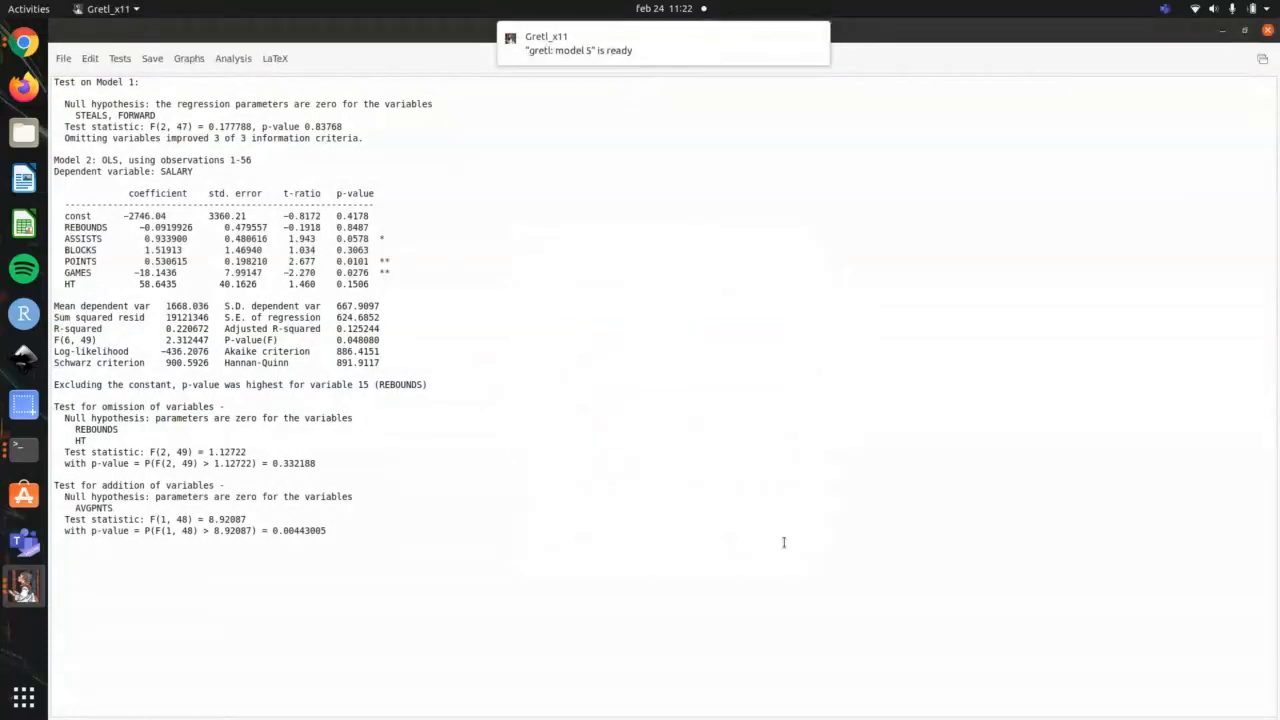
Step: Bring the model 5 window to the front, maximize it, and highlight its AVGPNTS row
key("alt+Tab")
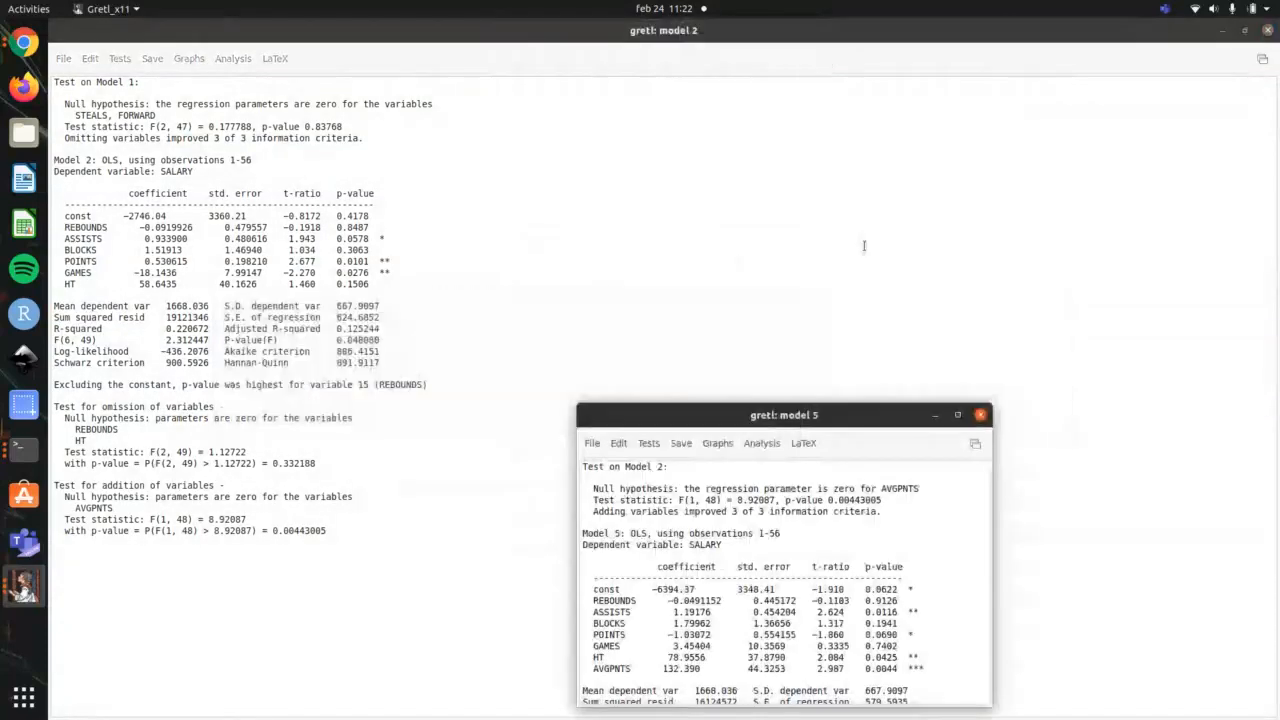
left_click(957, 414)
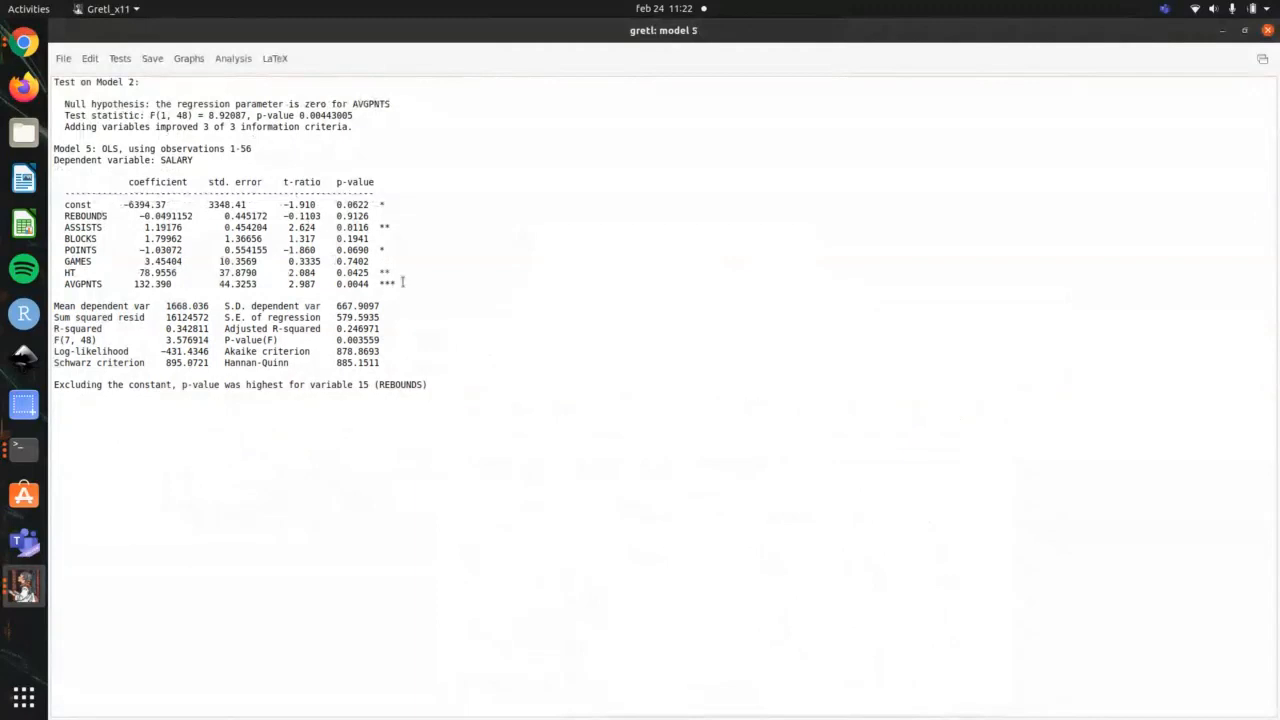
left_click_drag(402, 283, 54, 272)
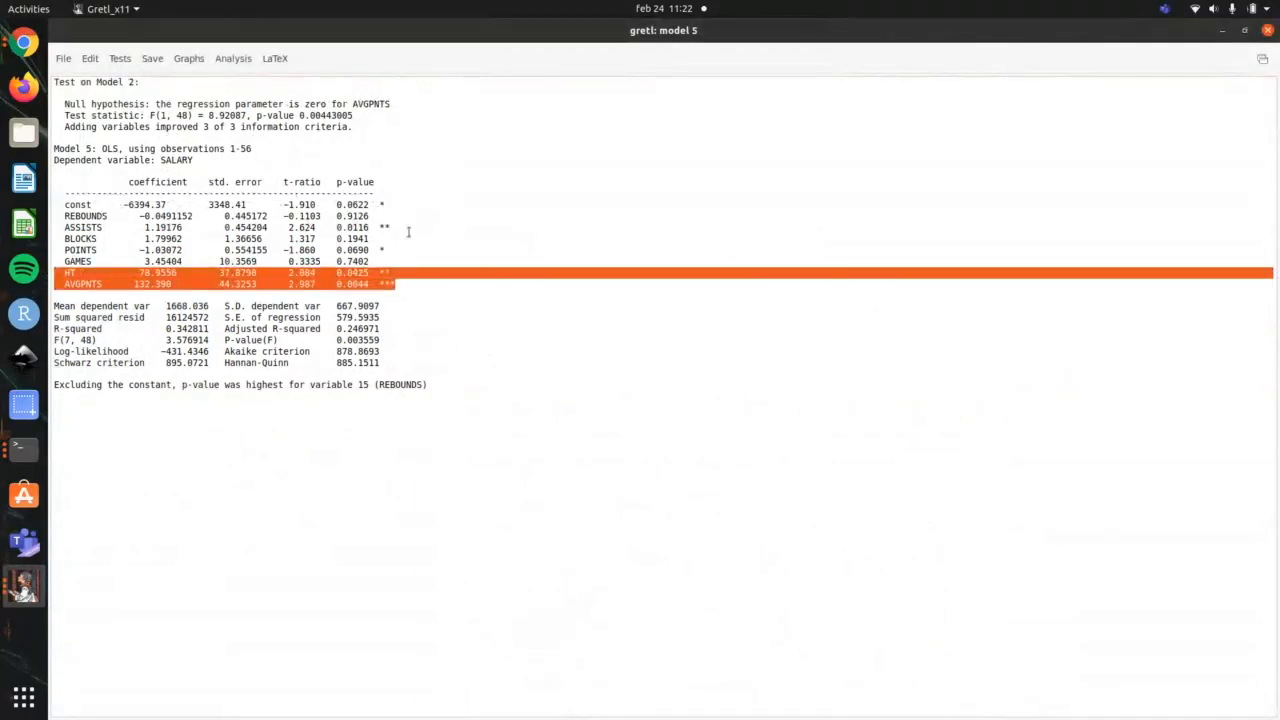
left_click_drag(400, 284, 45, 285)
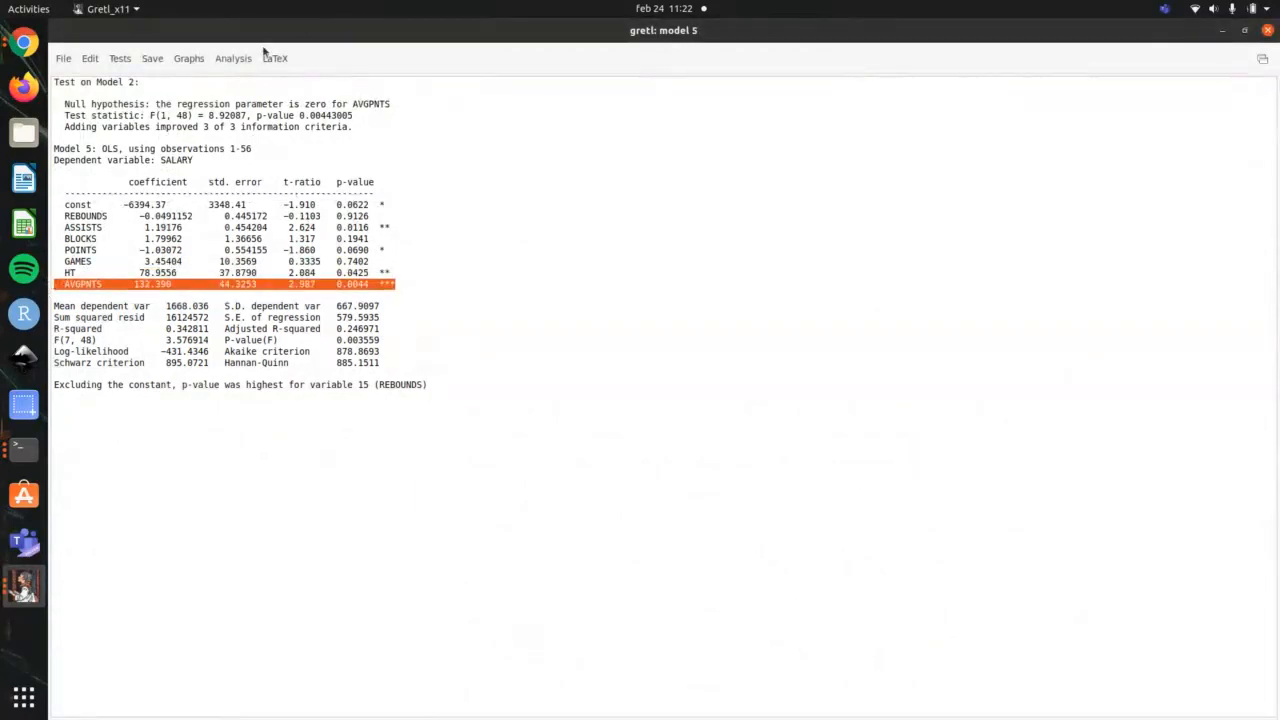
Step: Plot model 5's residuals against AVGPNTS to examine their pattern, and close the graph
left_click(234, 60)
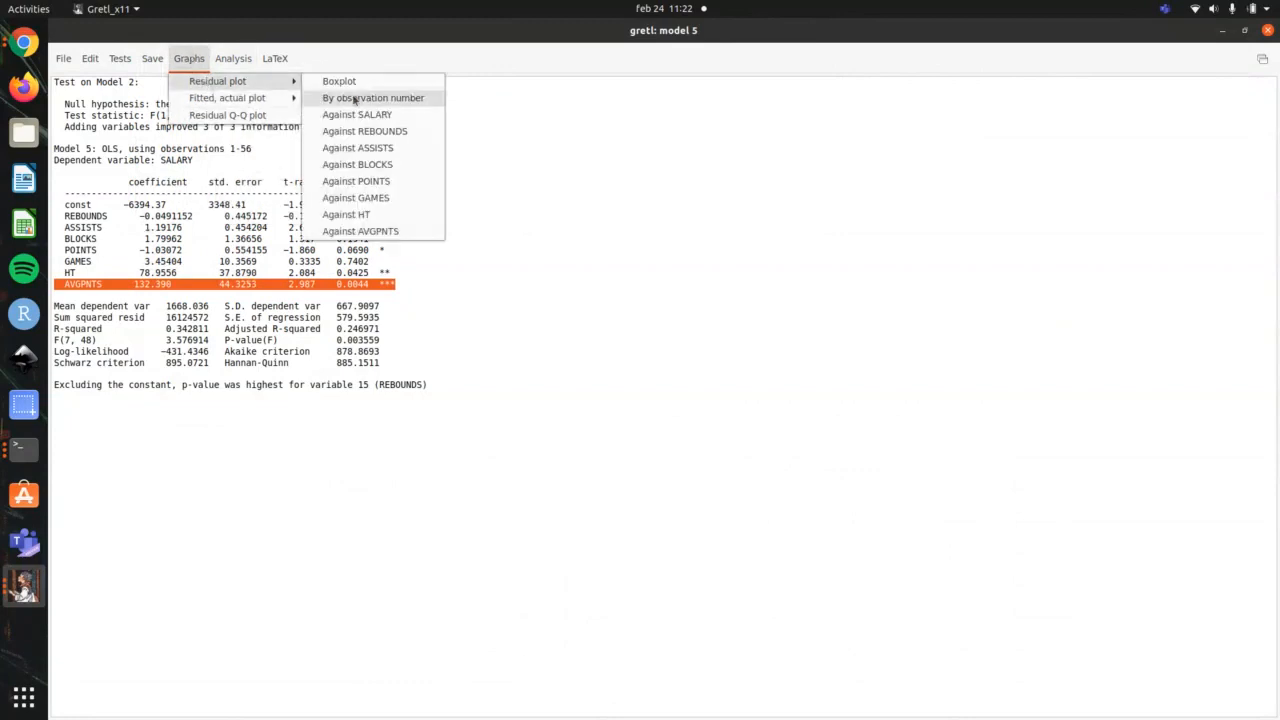
mouse_move(225, 81)
left_click(390, 236)
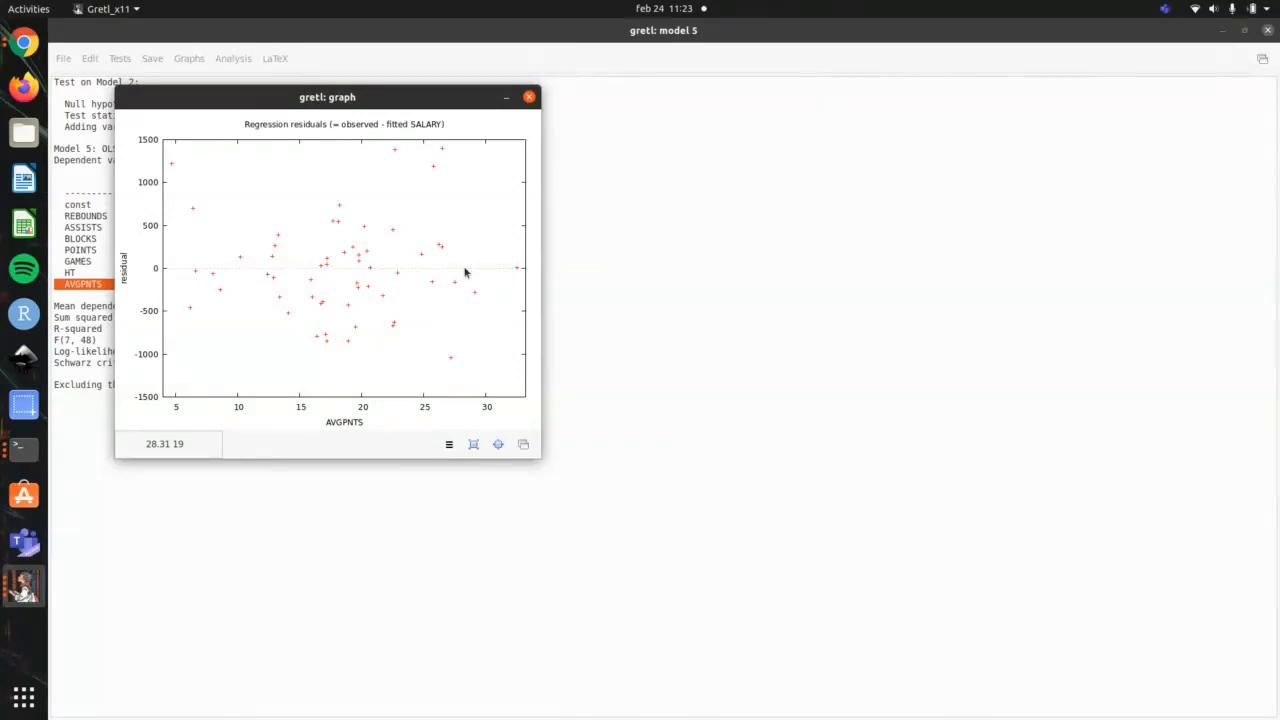
left_click(529, 96)
Step: Display the residual Q-Q plot of model 5, close it, and clear the highlighted row in the model output
left_click(233, 58)
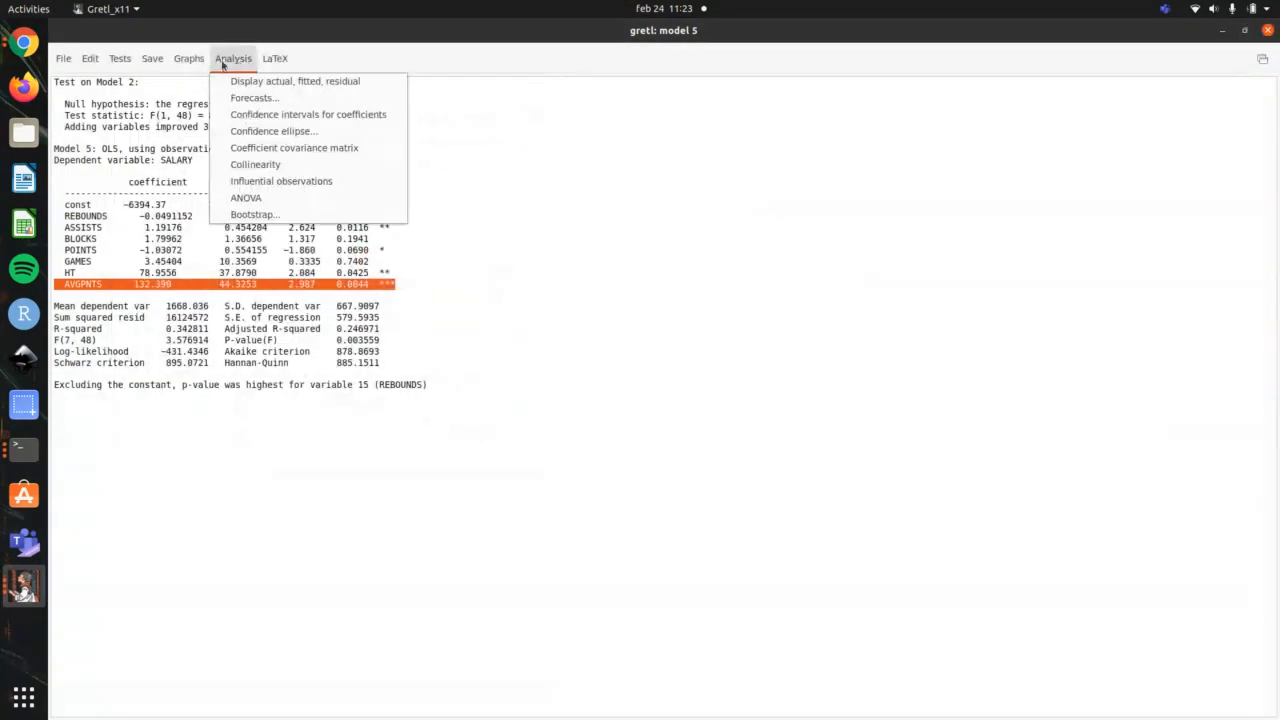
mouse_move(189, 58)
left_click(220, 114)
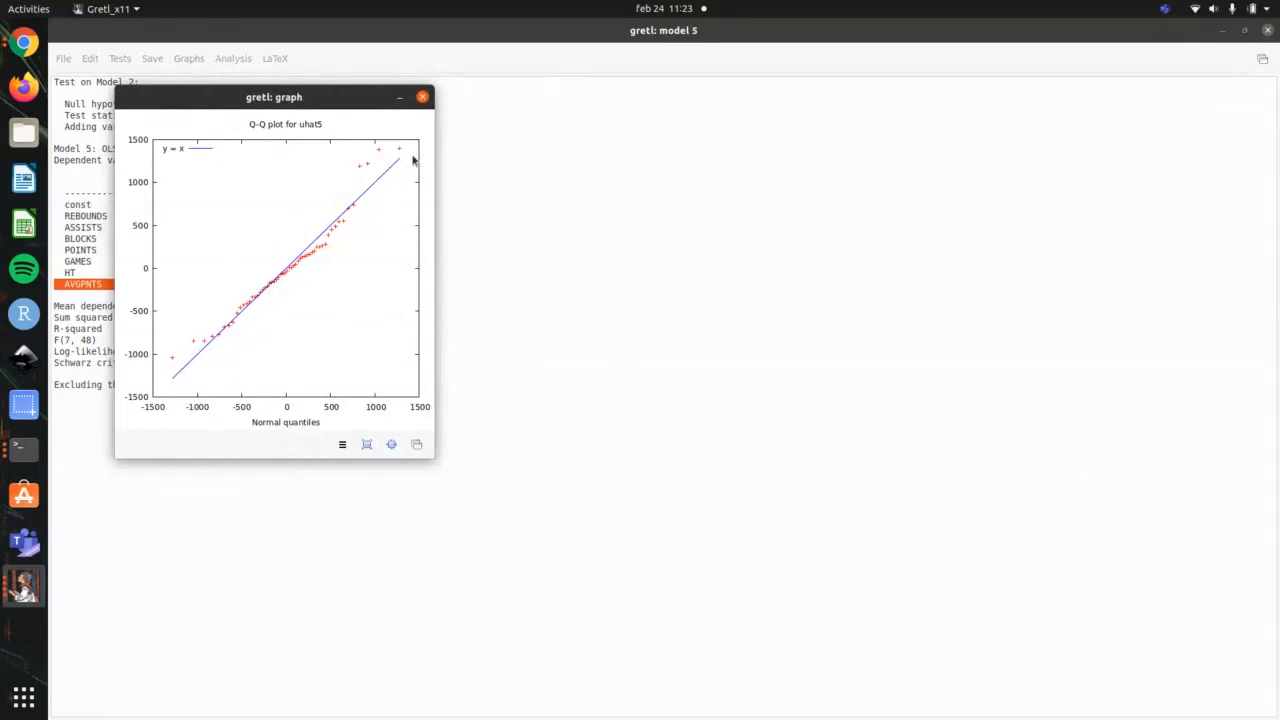
left_click(420, 97)
left_click(596, 445)
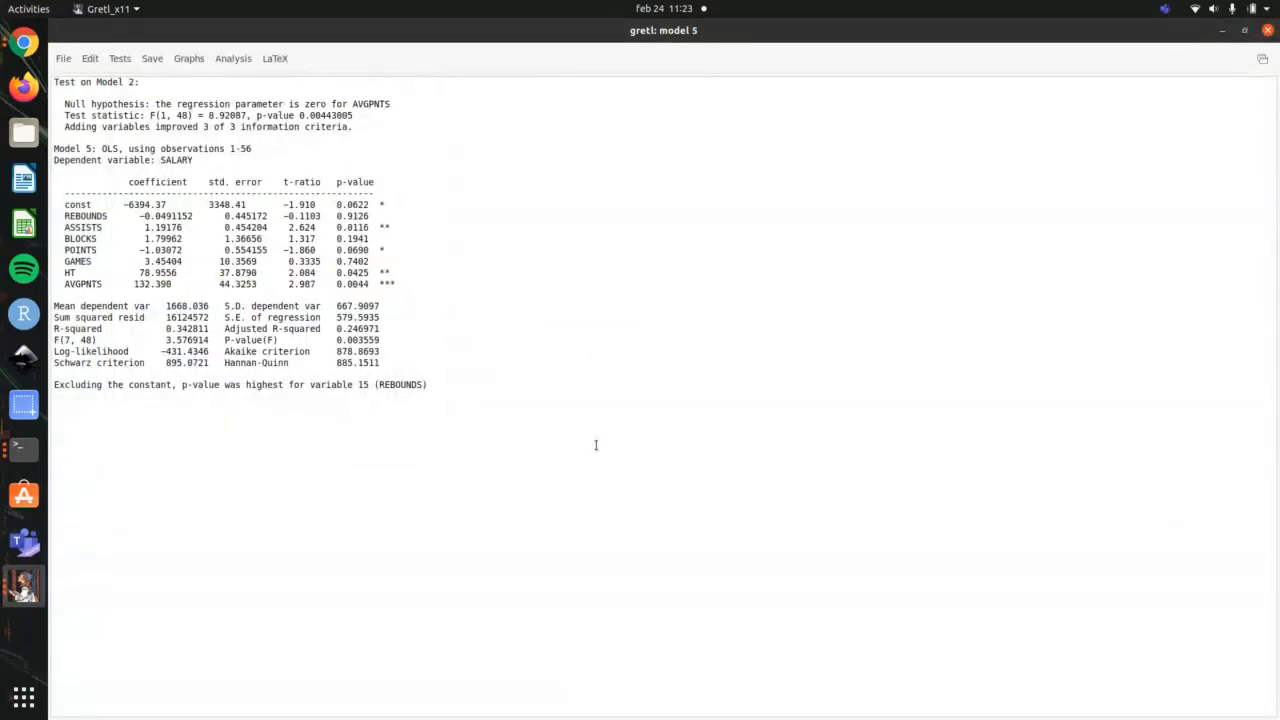
Step: Highlight the Forecasts and Observaciones influyentes items in the terminal outline, and return to gretl model 5
key("alt+Tab")
key("alt+Tab")
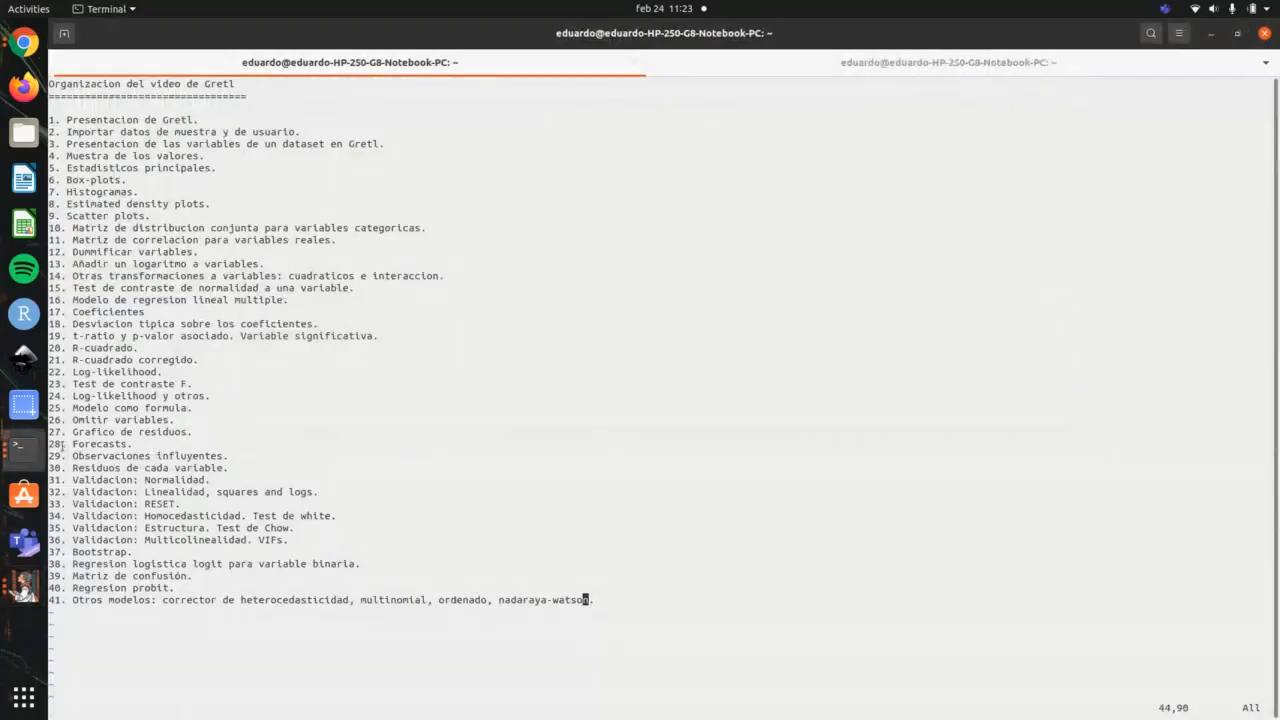
left_click_drag(60, 444, 247, 451)
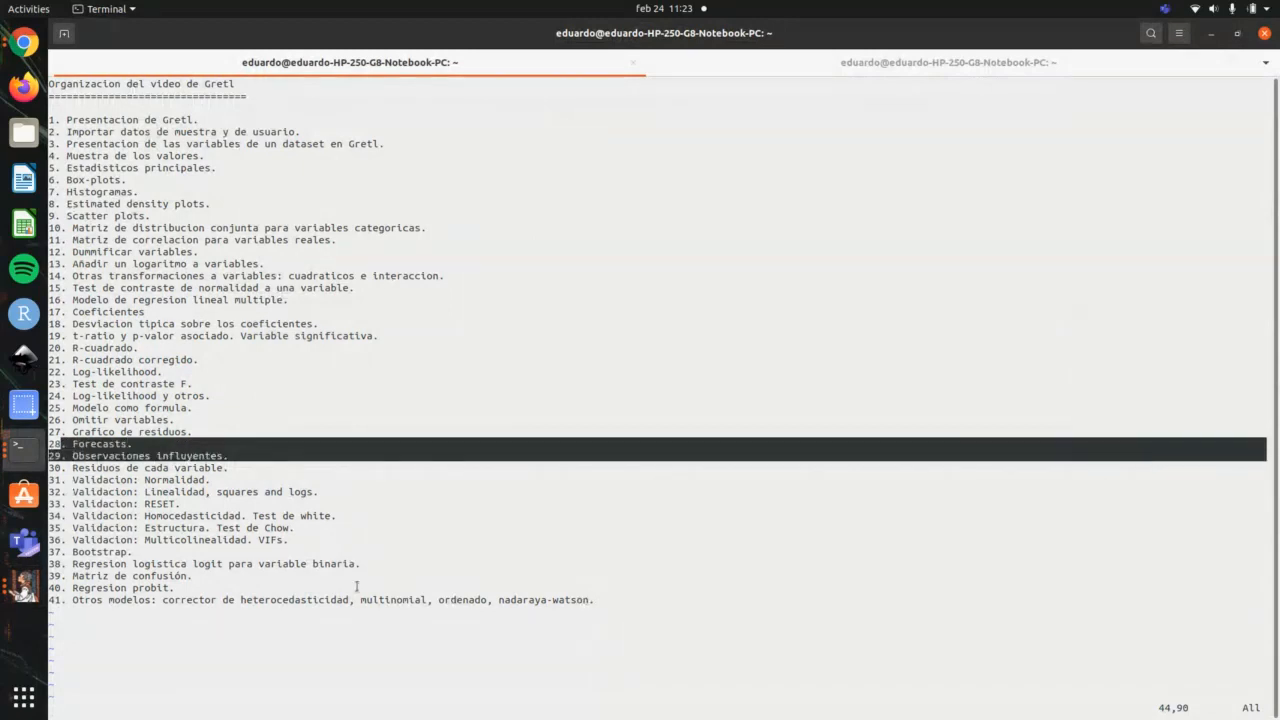
key("alt+Tab")
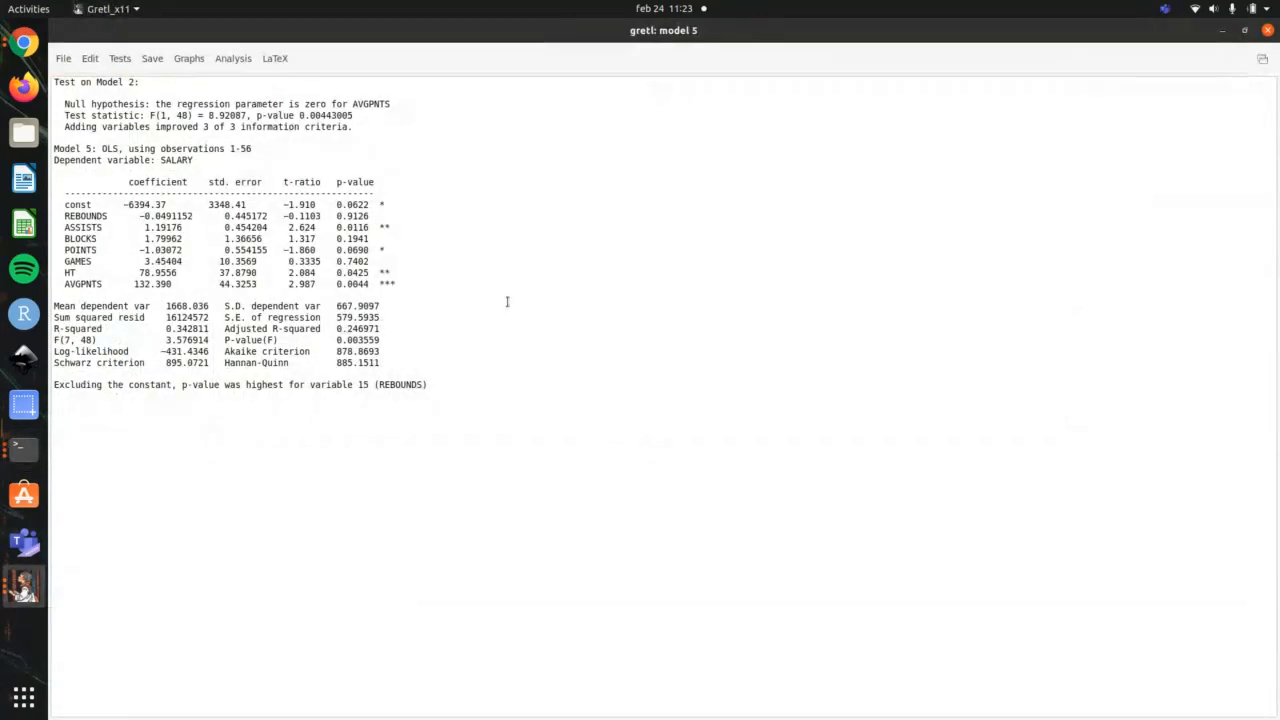
Step: Generate SALARY forecasts from model 5 with the default forecast settings
left_click(233, 58)
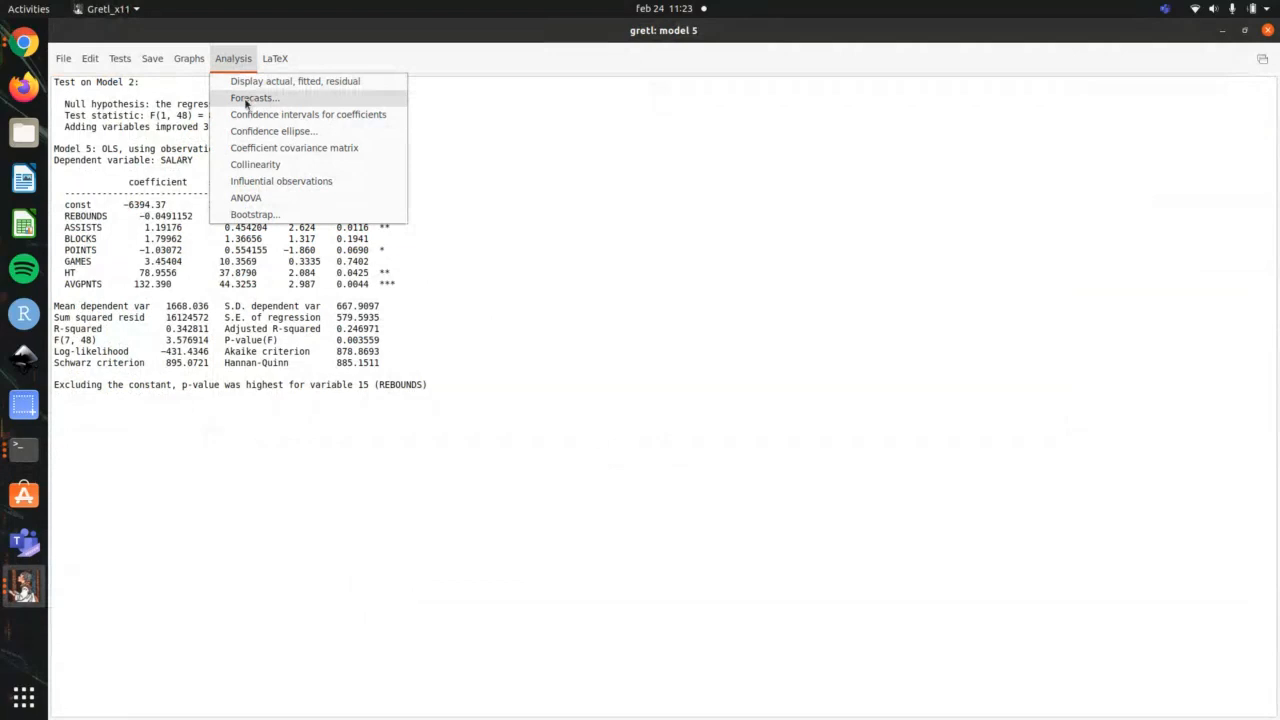
left_click(240, 97)
left_click(366, 358)
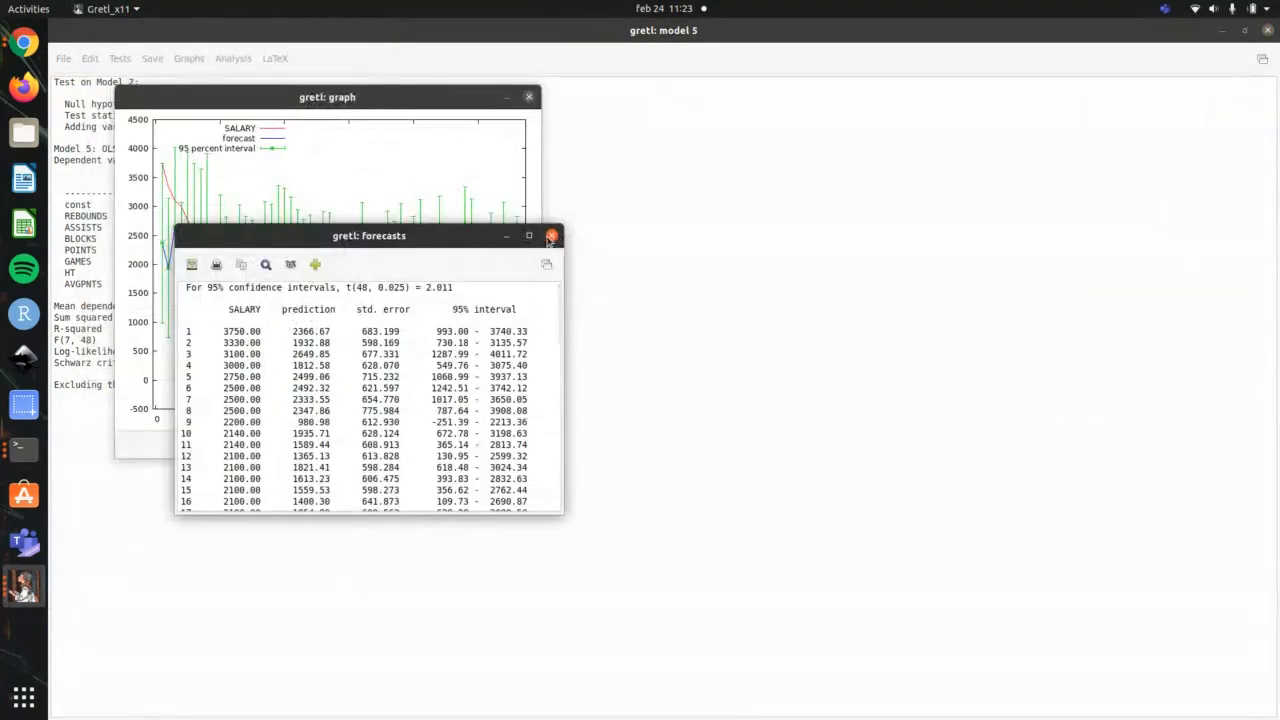
Step: Highlight the 95% interval heading and the first observation's prediction and standard error in the forecasts table to examine them
left_click_drag(206, 331, 359, 330)
left_click(402, 331)
left_click_drag(402, 331, 514, 312)
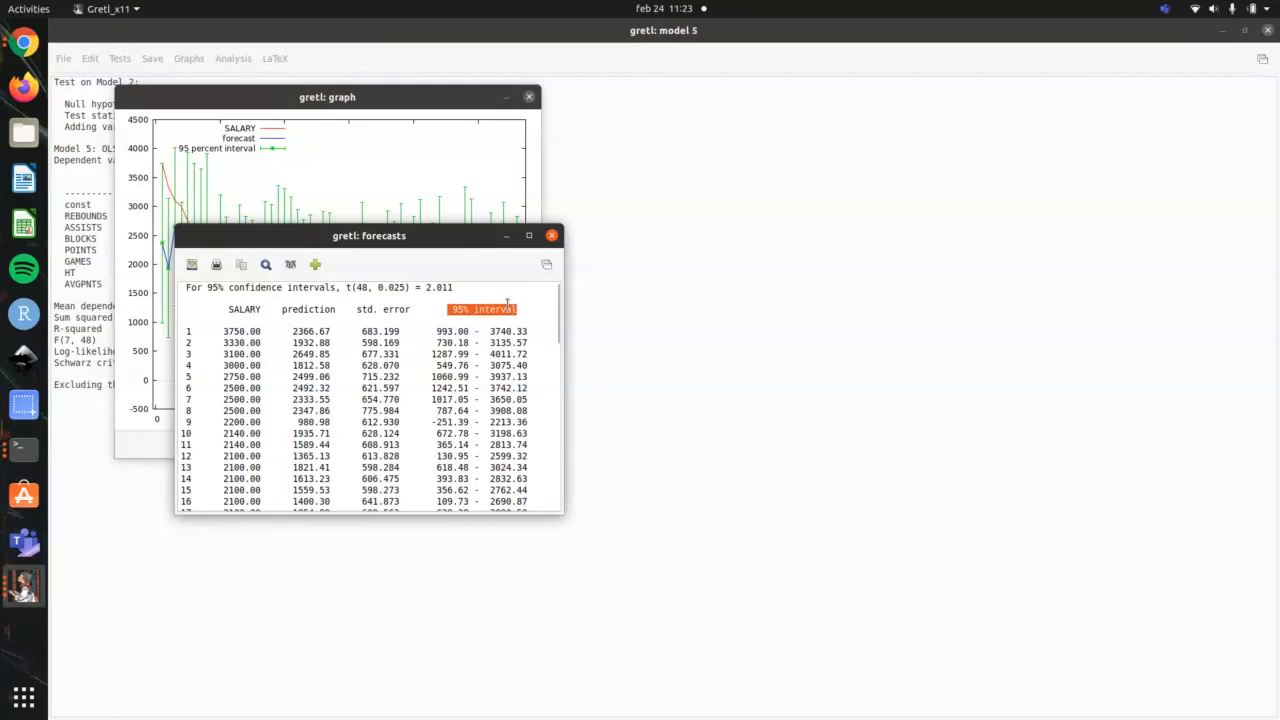
left_click_drag(349, 331, 418, 331)
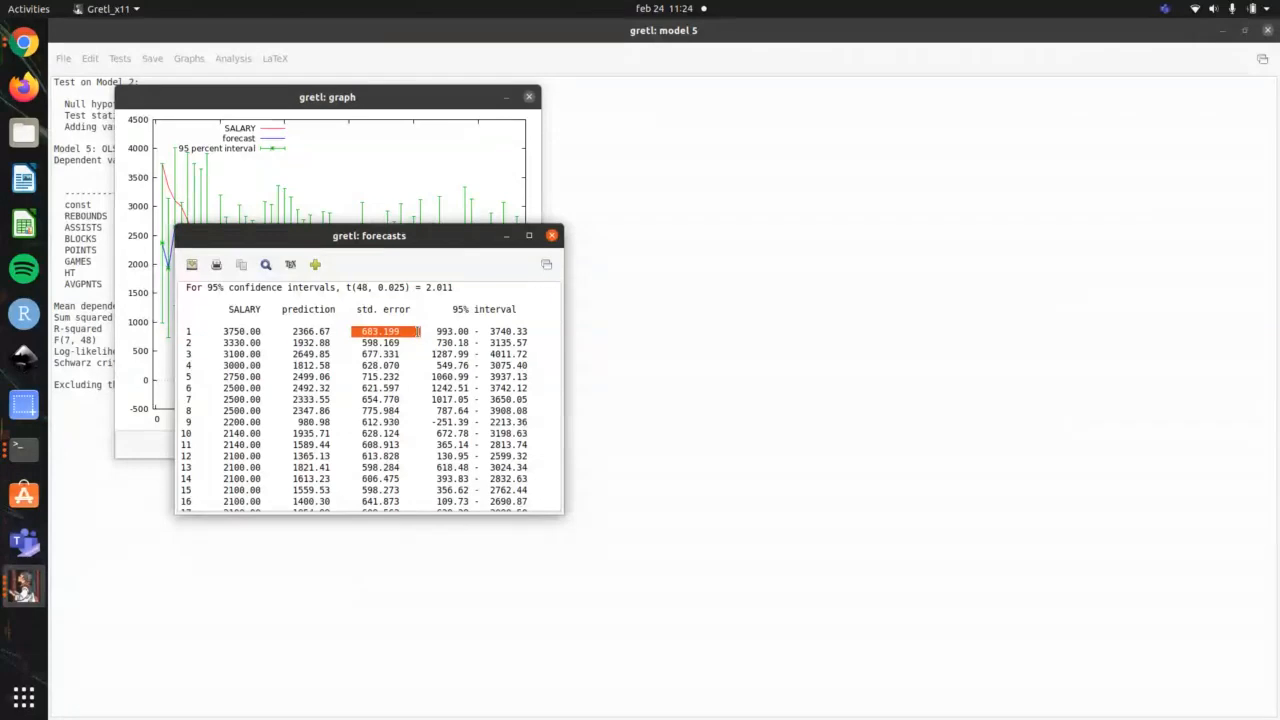
Step: Close the forecasts table, move the forecast graph clear of its original spot to examine it, and close the graph
left_click(551, 235)
left_click_drag(442, 98, 641, 87)
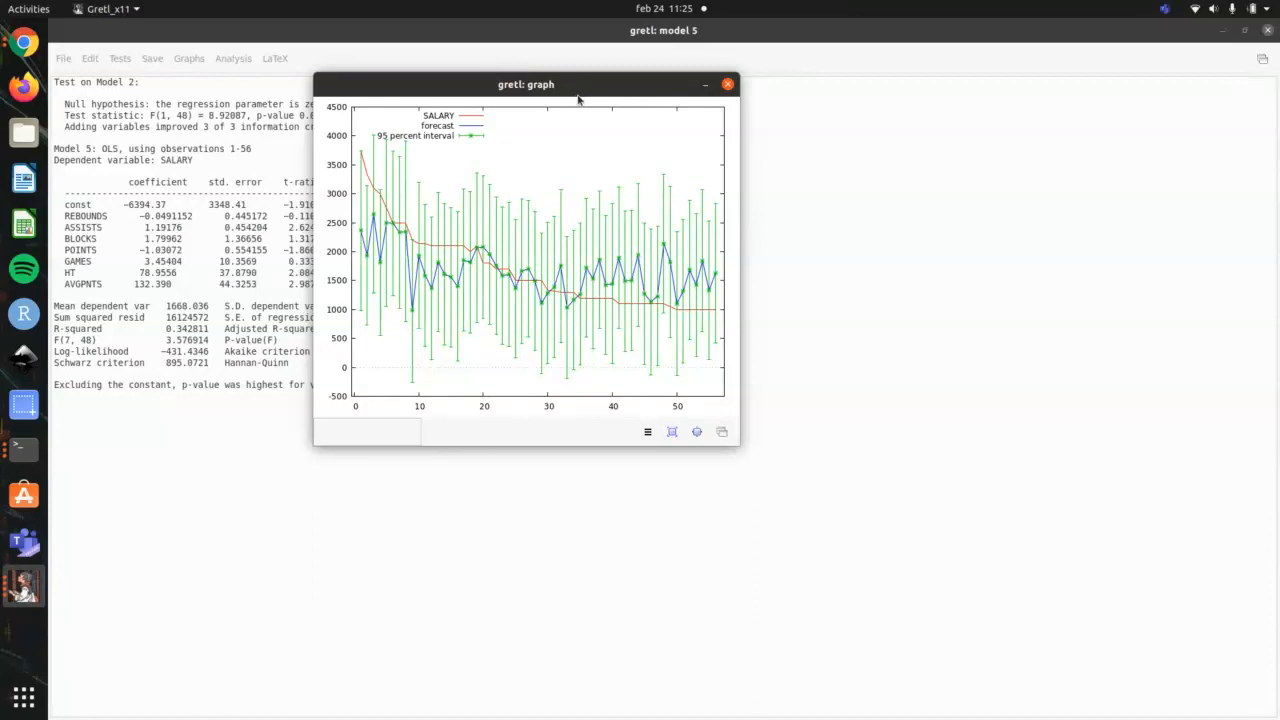
left_click(727, 86)
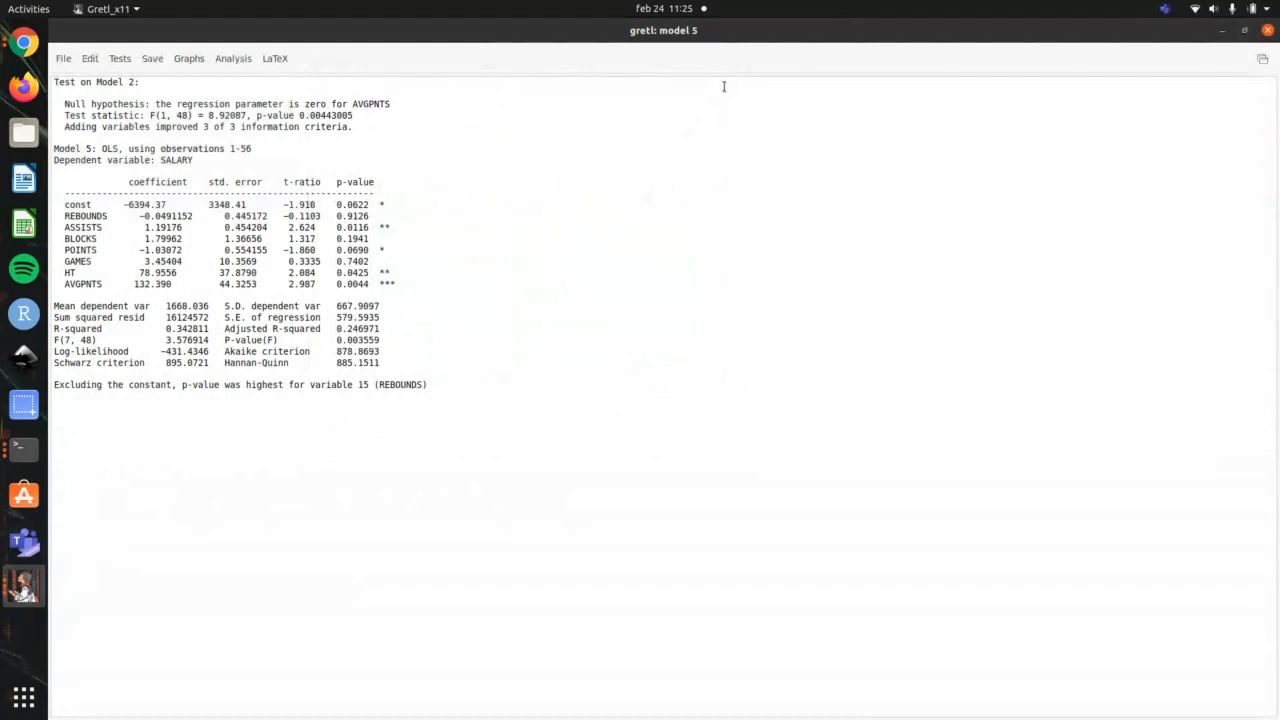
Step: Check the terminal outline, run the influential observations analysis on gretl model 5, and place its graph beside the leverage and influence table
key("alt+Tab")
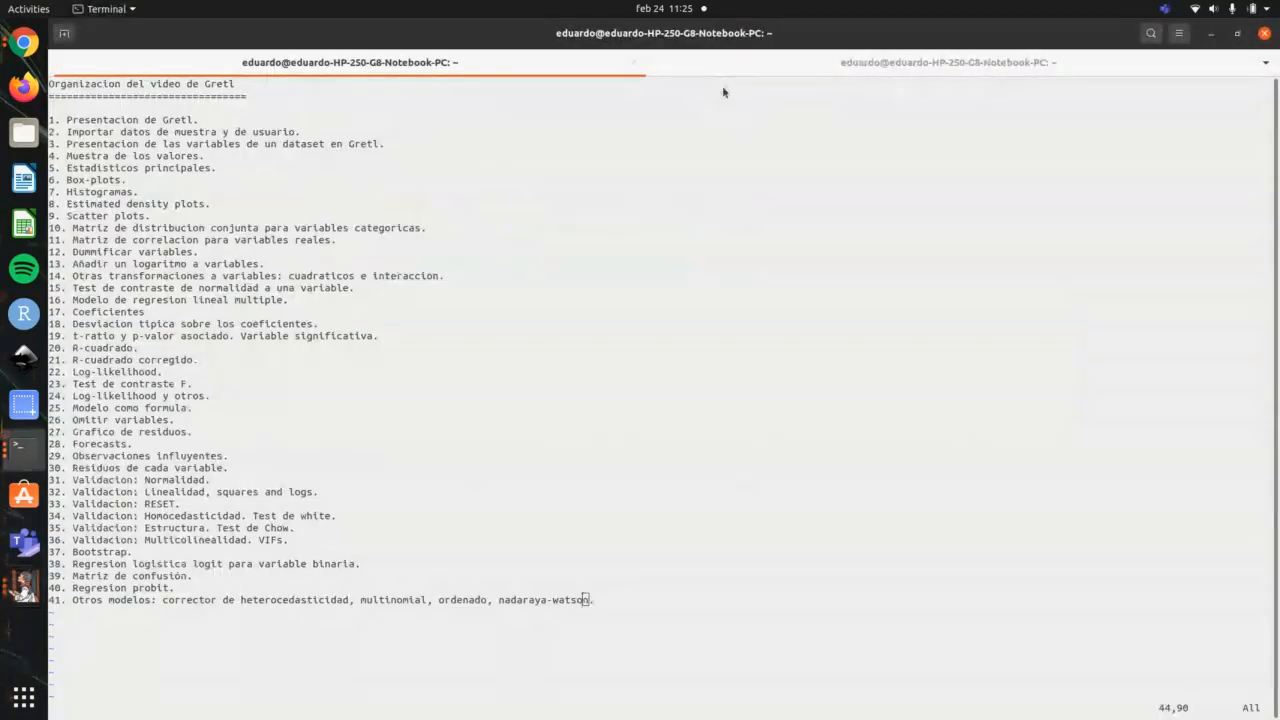
key("alt+Tab")
left_click(228, 60)
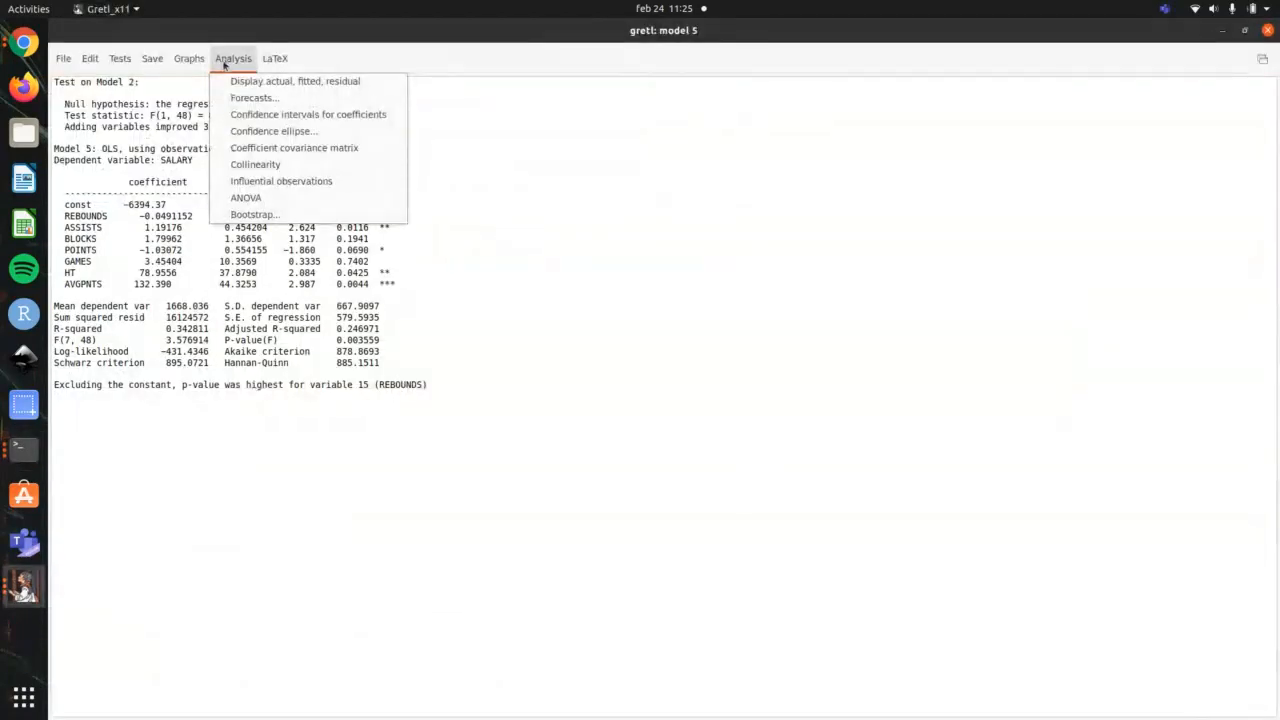
left_click(258, 181)
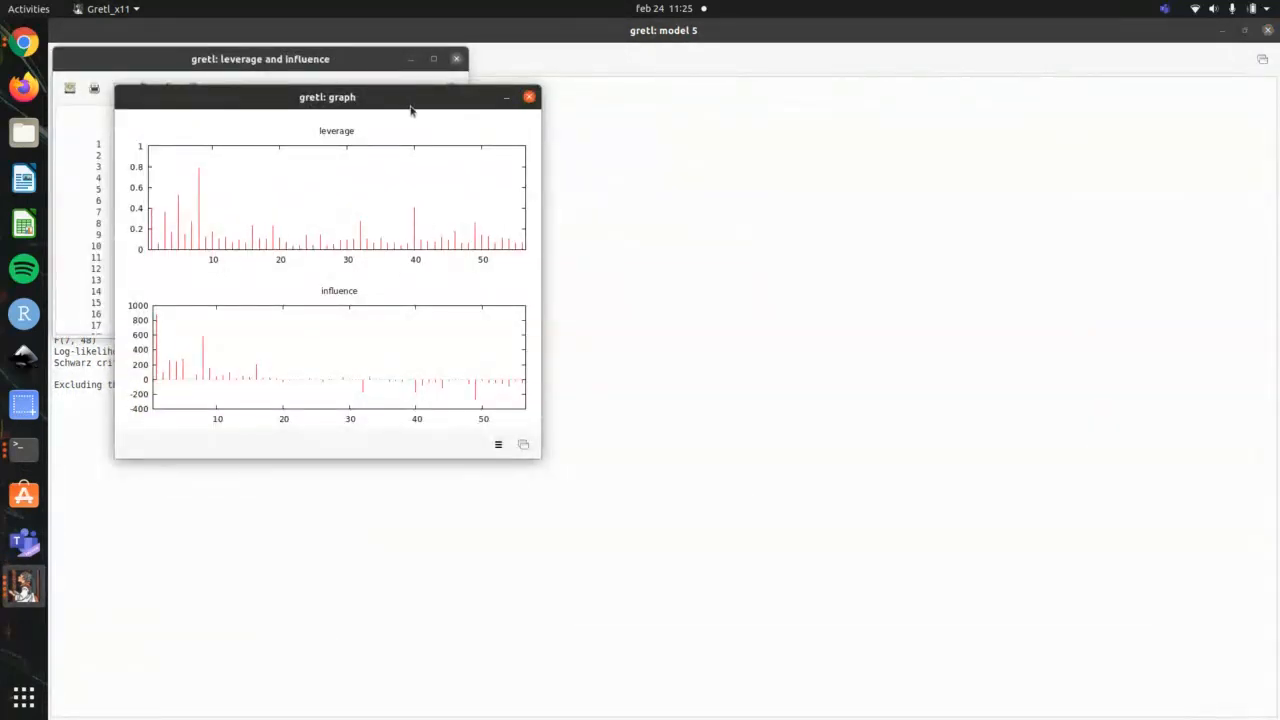
left_click_drag(410, 111, 762, 96)
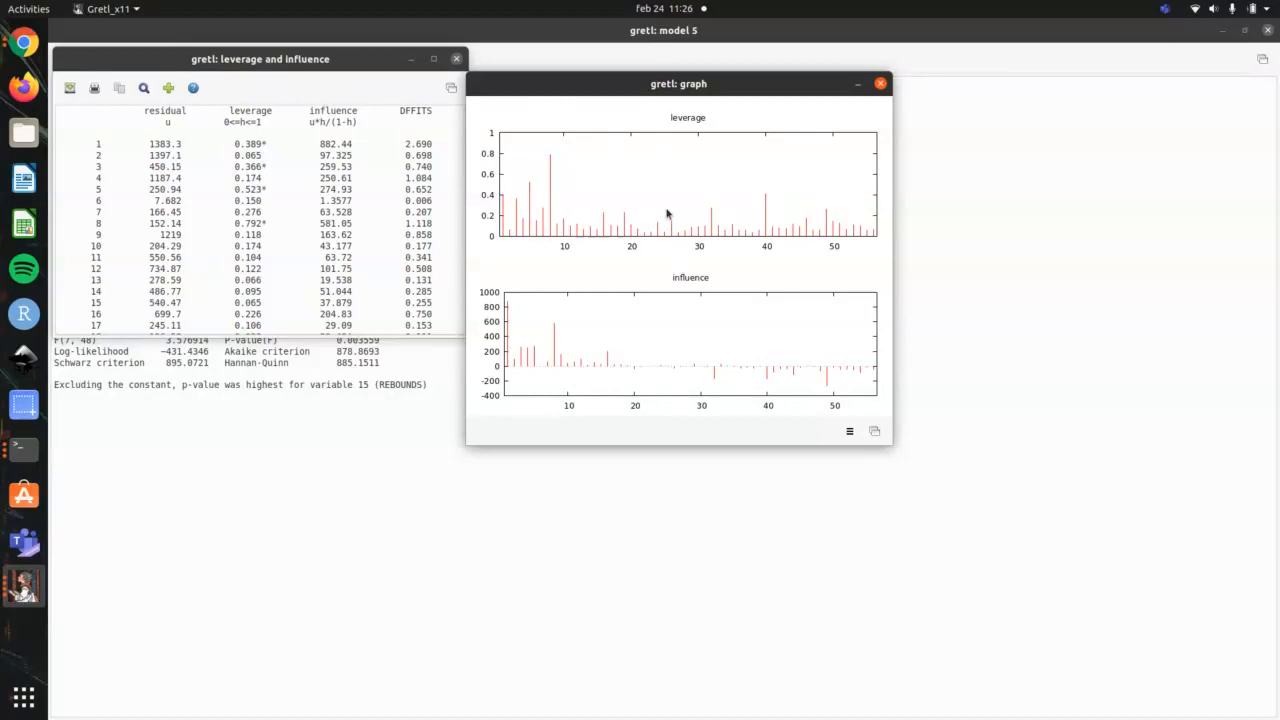
Step: Highlight the first observation's row and residual in the leverage and influence table to examine them, and close the table and its graph
left_click_drag(90, 143, 460, 144)
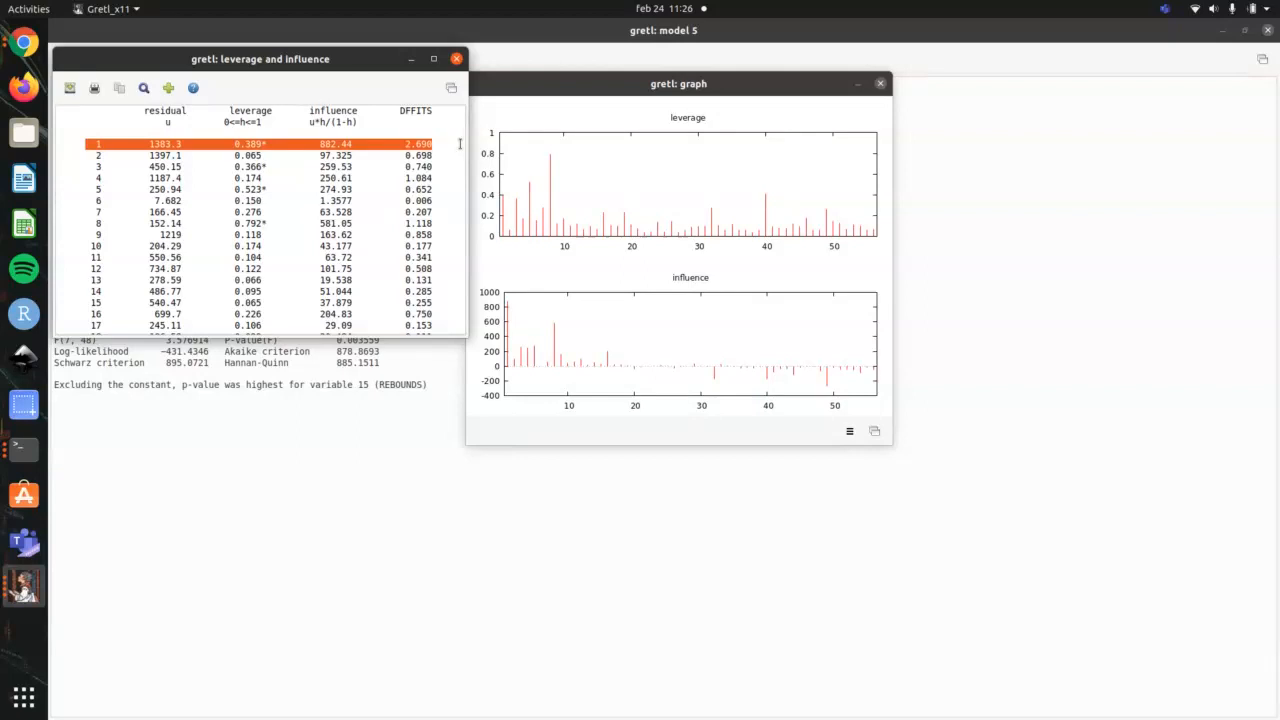
left_click_drag(149, 144, 171, 144)
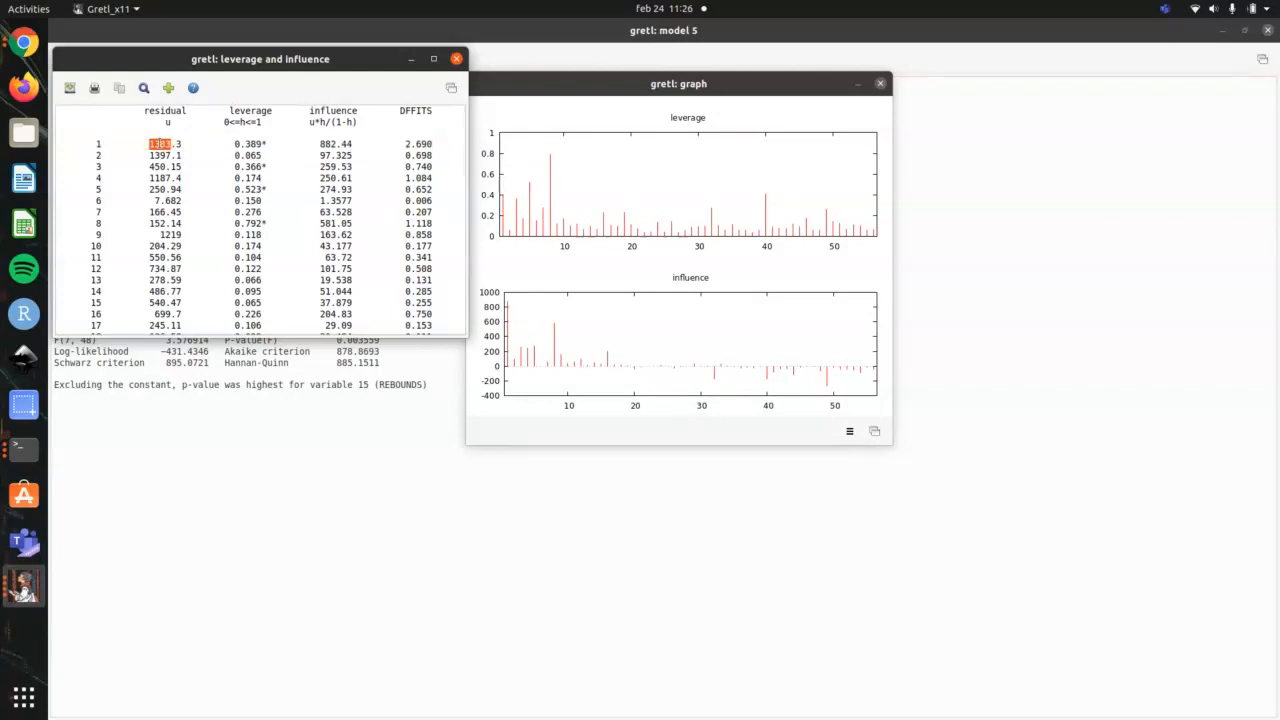
left_click(456, 59)
left_click(880, 83)
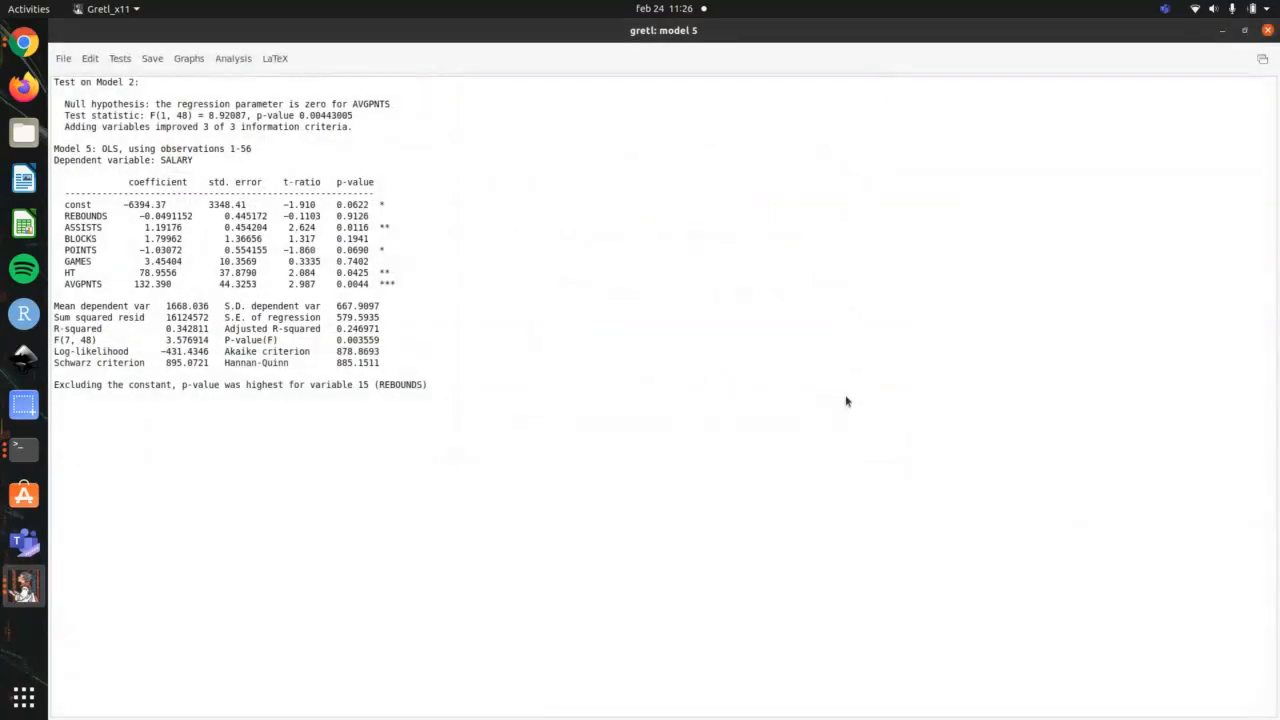
Step: Review the terminal outline by highlighting items 1–30, validation items 31–36 and the Normalidad item, and return to gretl model 5
key("alt+Tab")
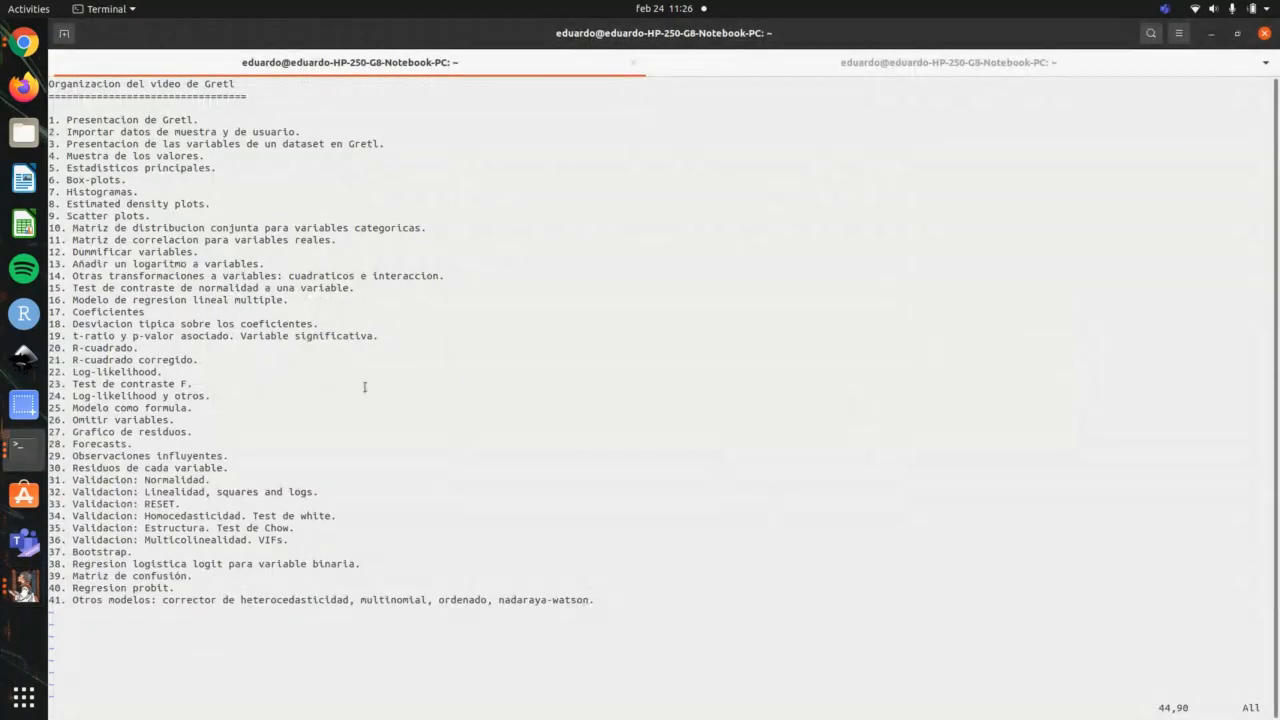
left_click_drag(236, 467, 40, 118)
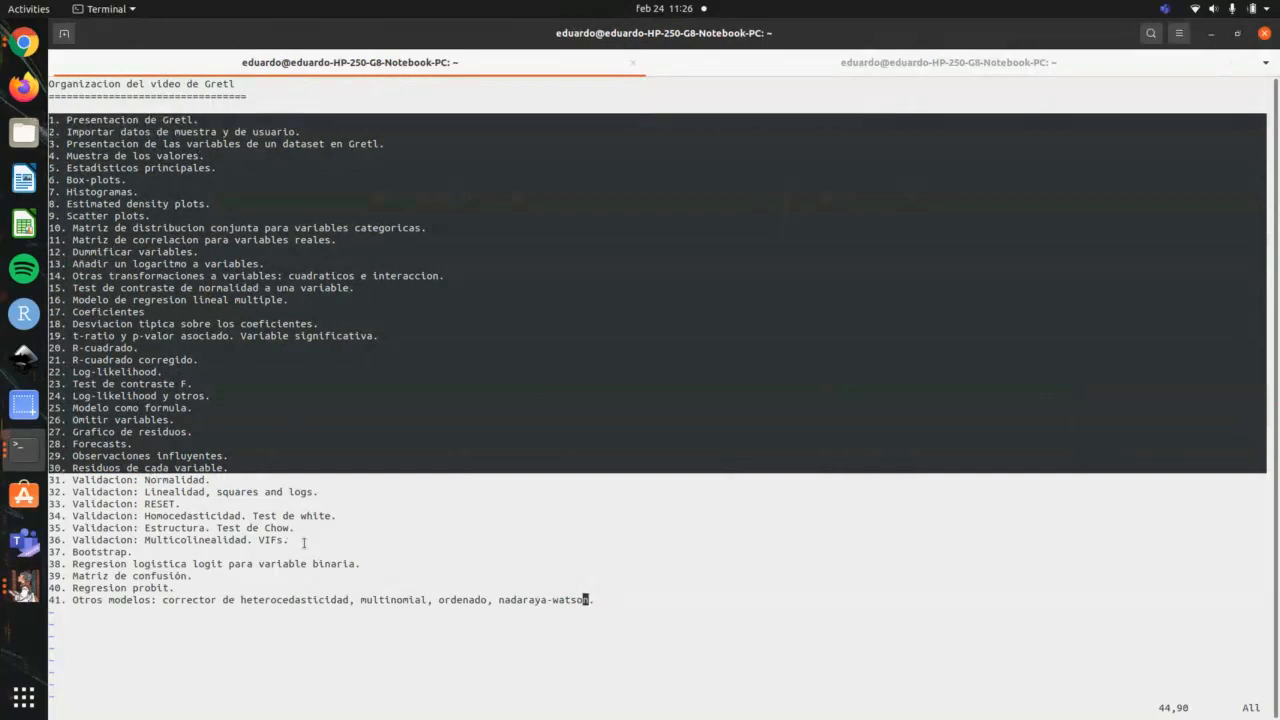
left_click_drag(290, 540, 39, 478)
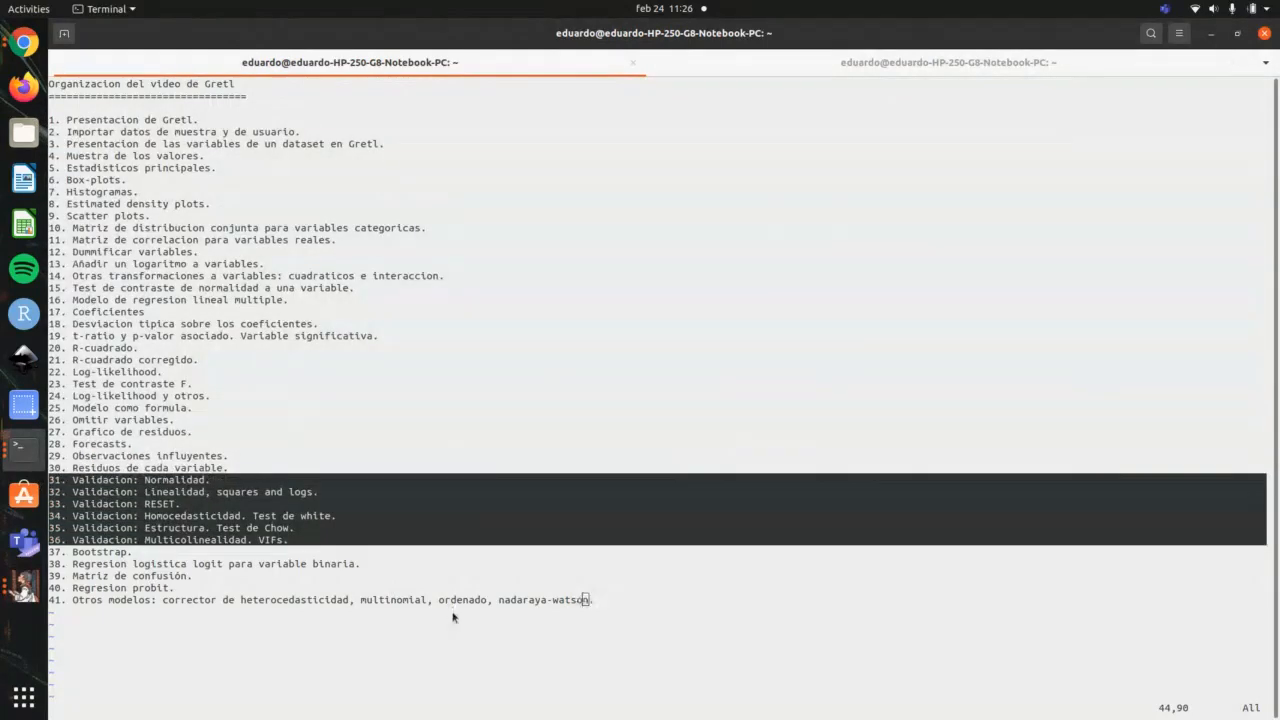
key("alt+Tab")
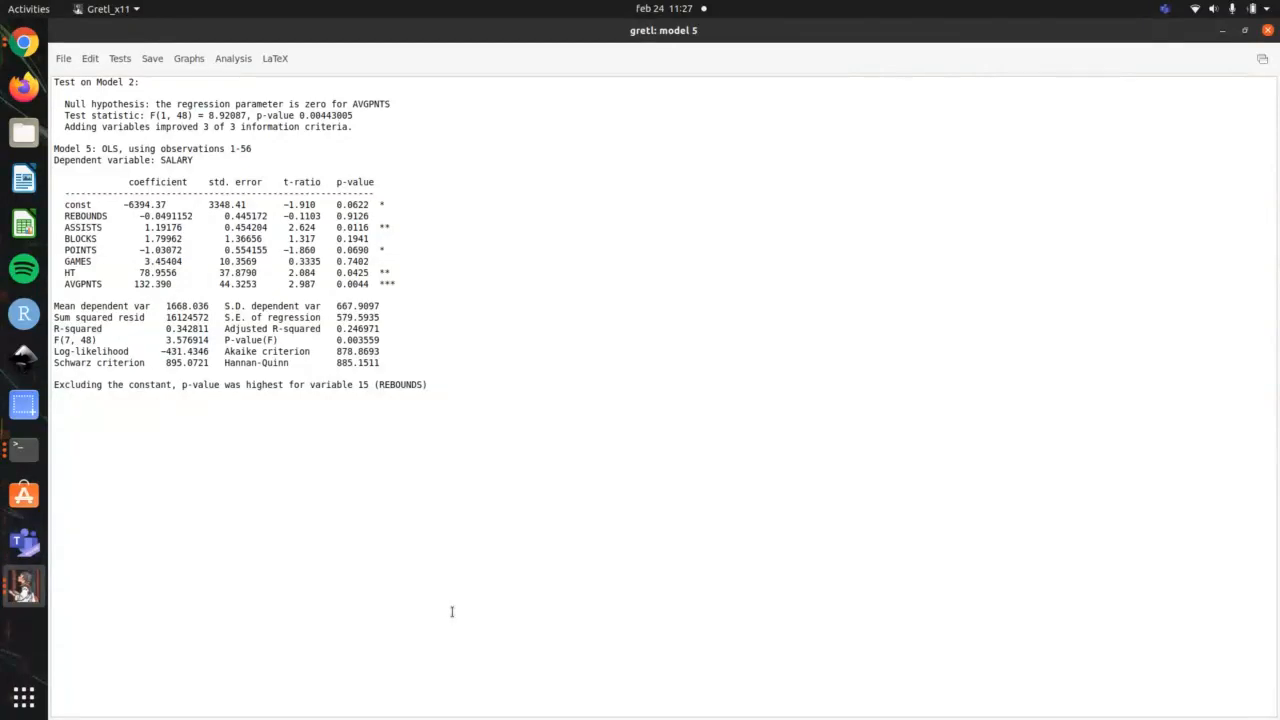
key("alt+Tab")
left_click_drag(236, 481, 69, 478)
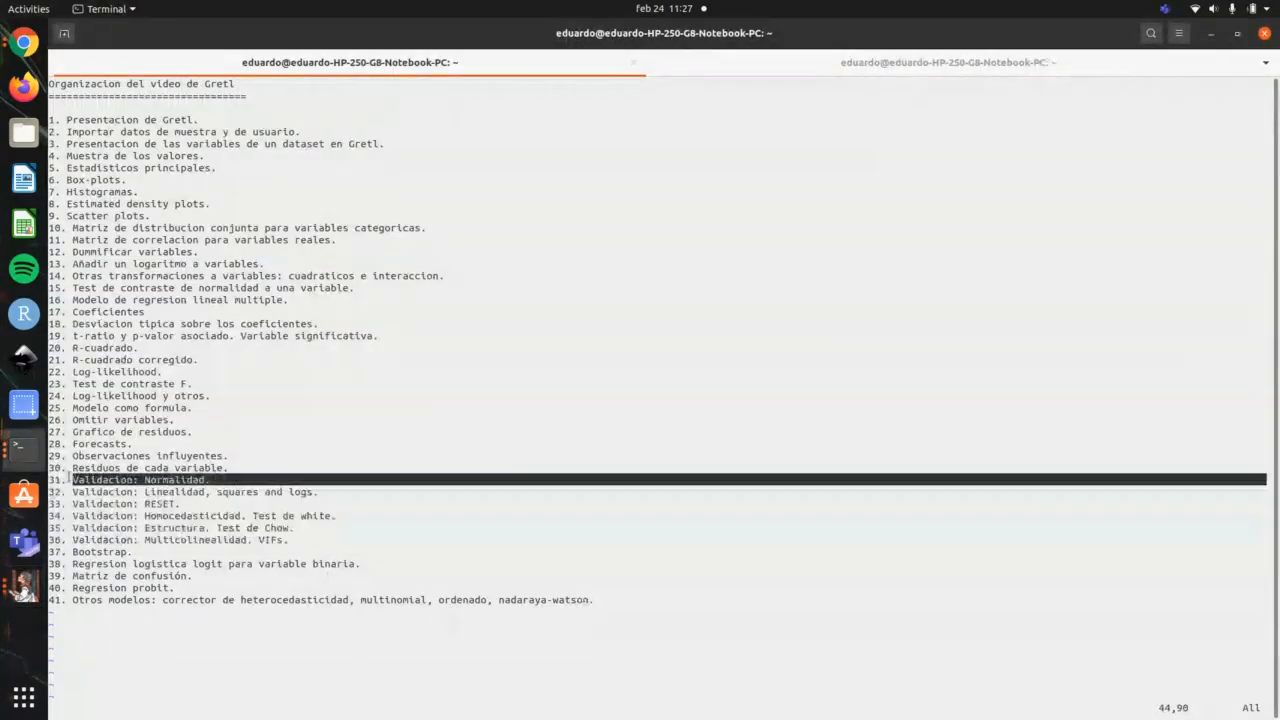
key("alt+Tab")
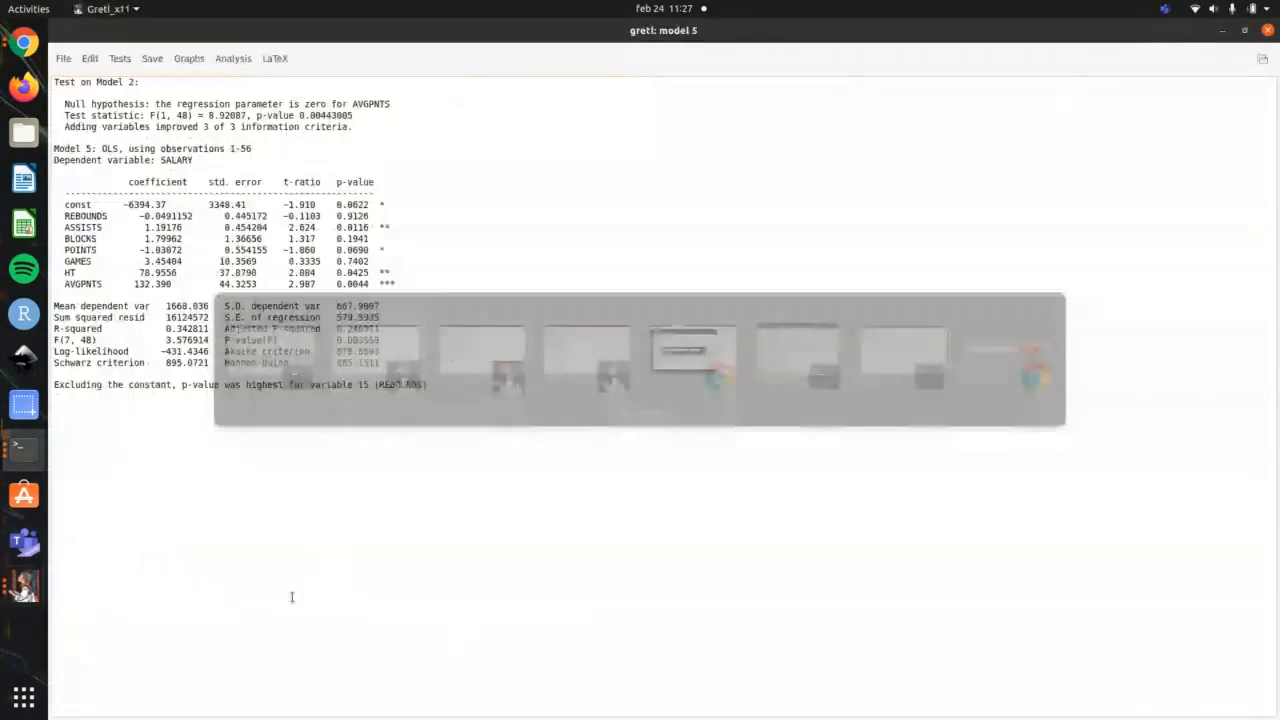
Step: Run the normality of residual test on model 5 and place its graph beside the residual distribution table
left_click(237, 59)
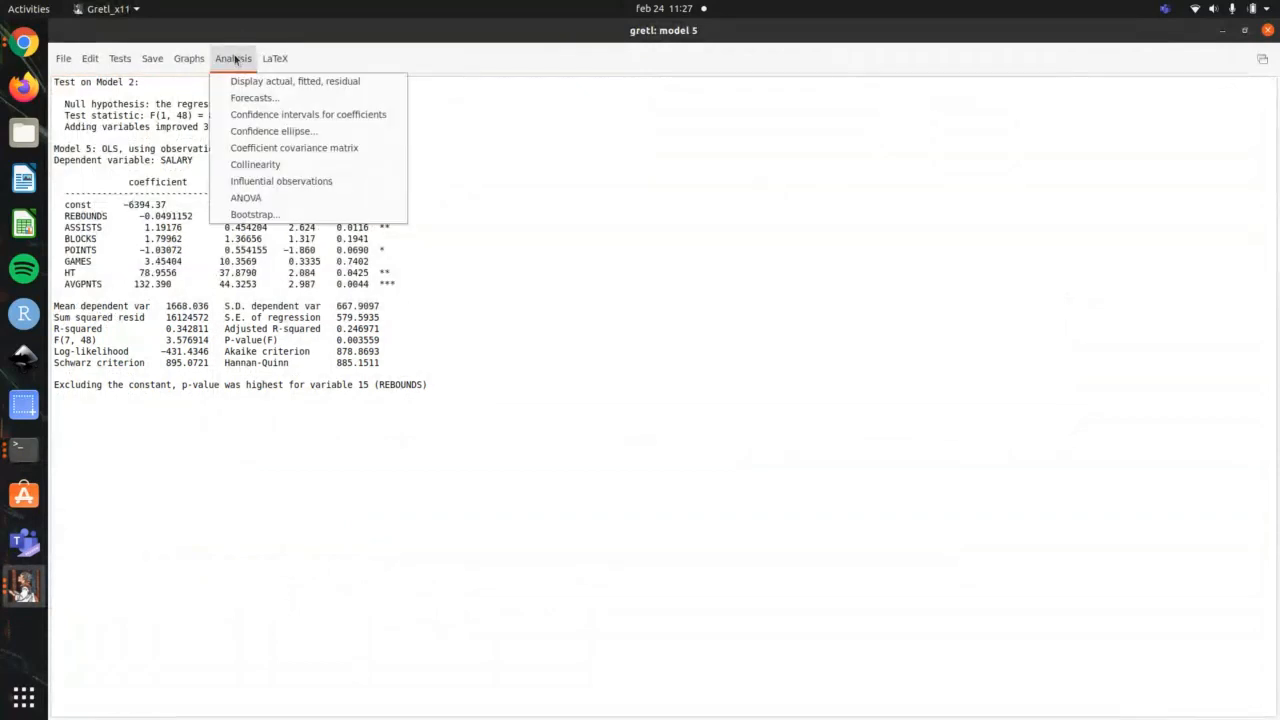
mouse_move(121, 60)
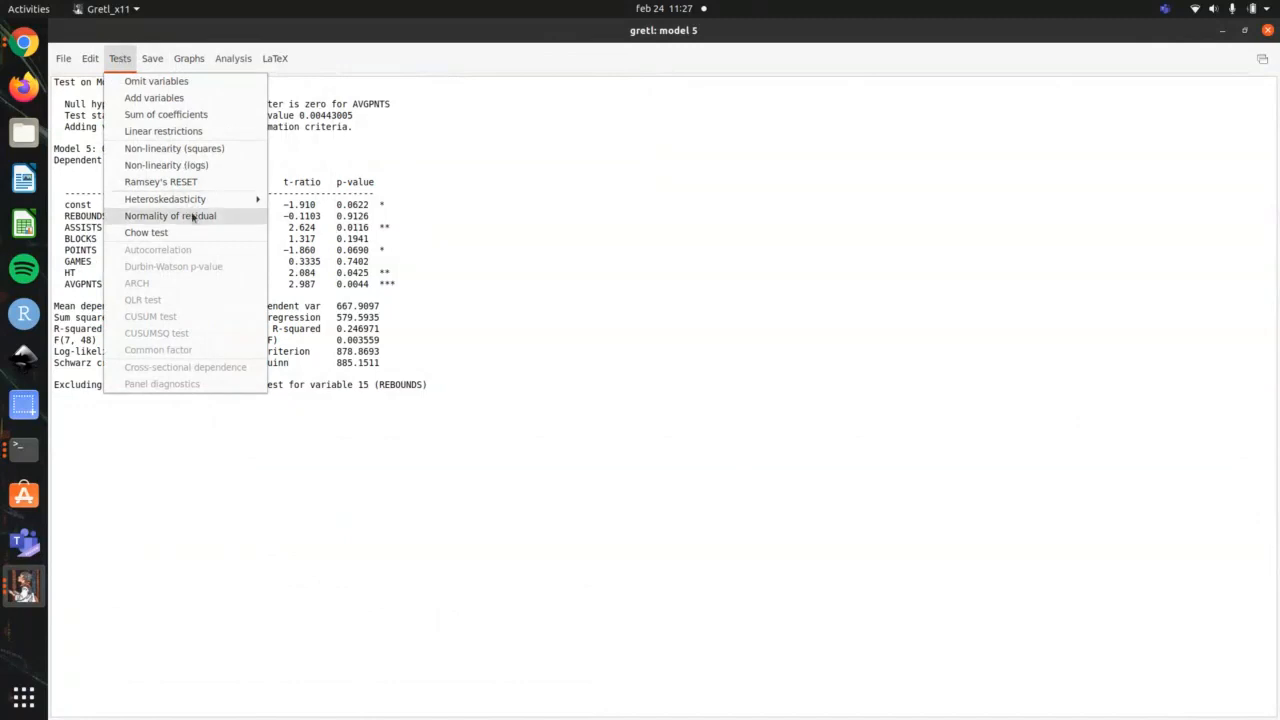
left_click(162, 216)
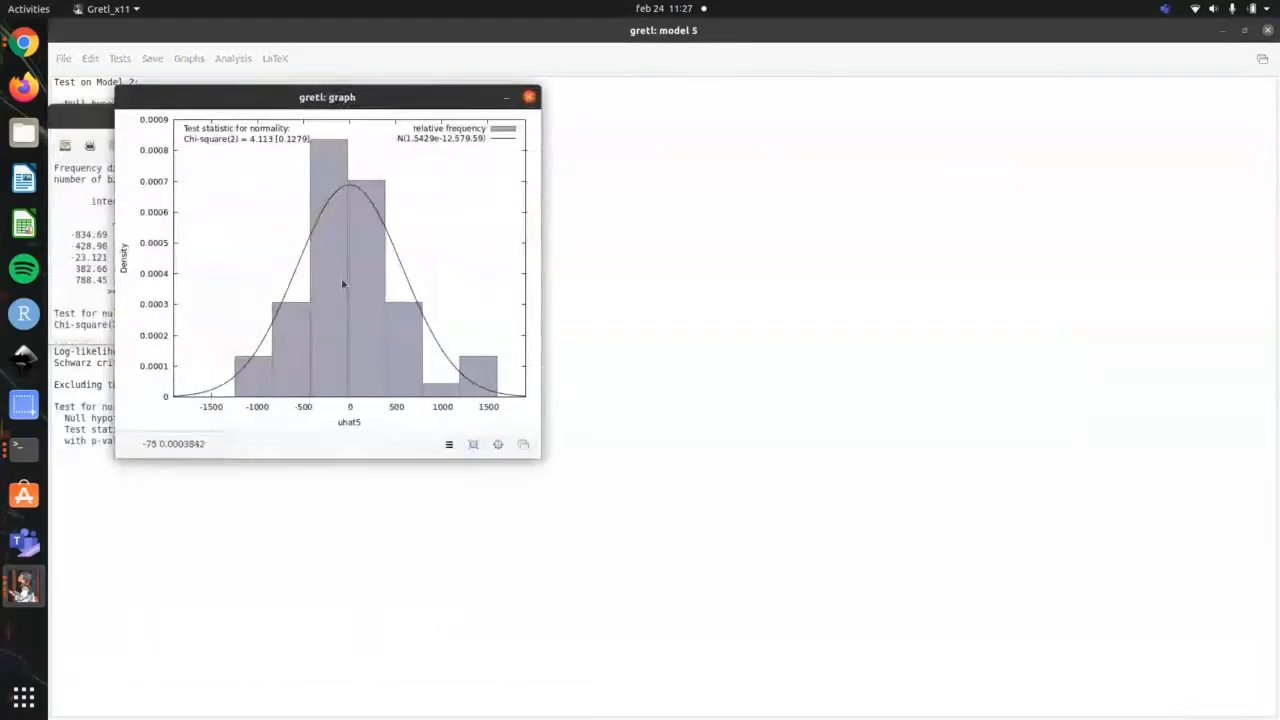
left_click_drag(411, 97, 798, 91)
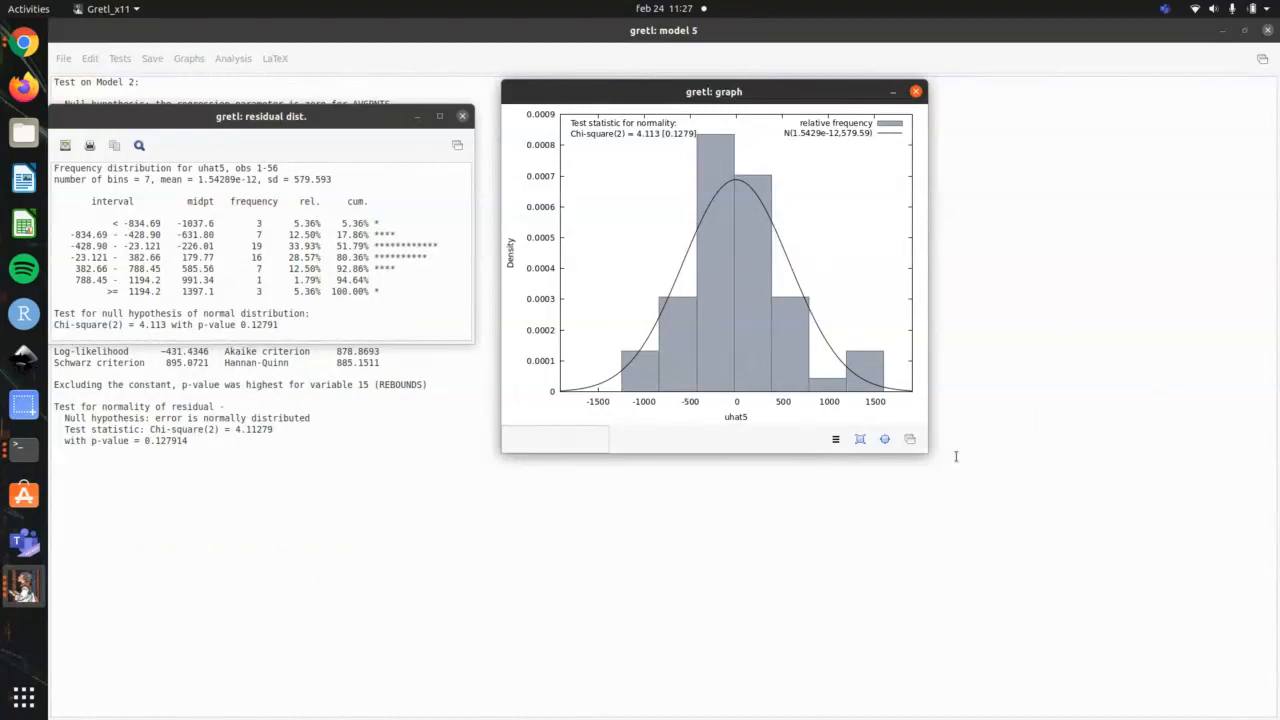
Step: Highlight the normality test's p-value in the residual distribution table to examine it, and close the table and graph
left_click_drag(277, 324, 232, 325)
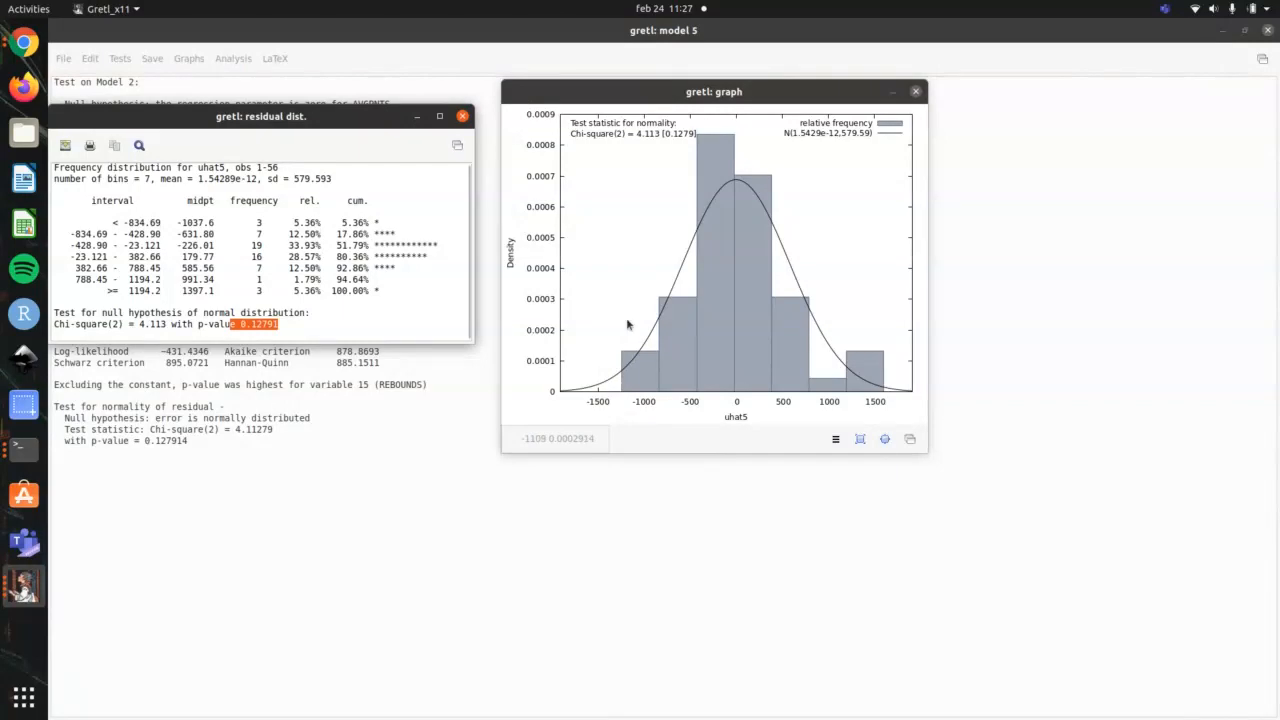
left_click(462, 116)
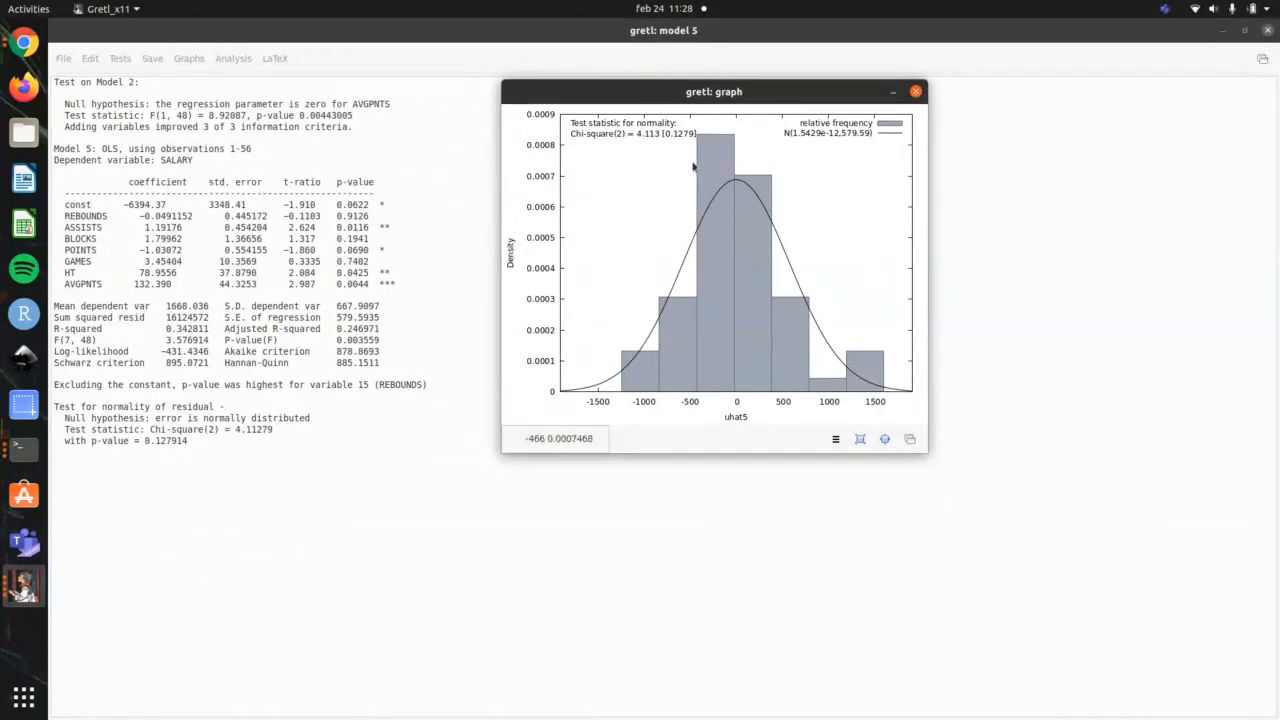
left_click(915, 92)
Step: Check the linearity item in the terminal outline, run the squares non-linearity test on gretl model 5, and move its results window aside
key("alt+Tab")
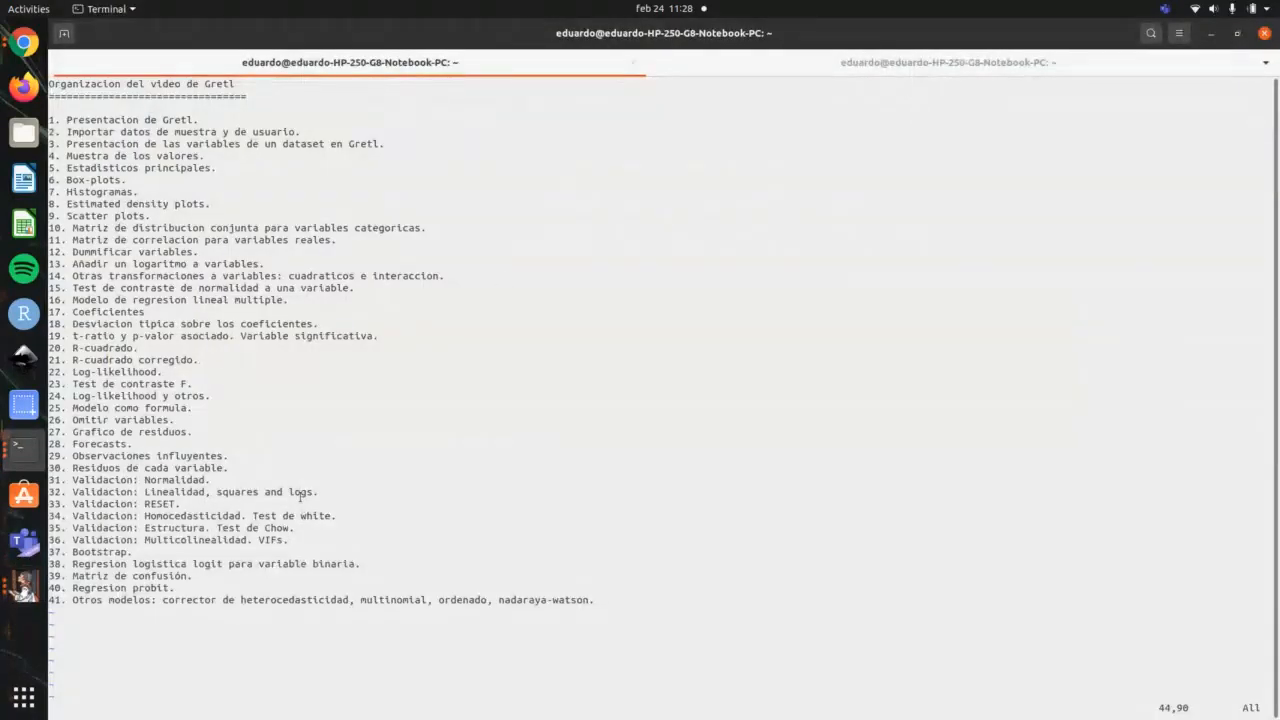
left_click(57, 503)
key("alt+Tab")
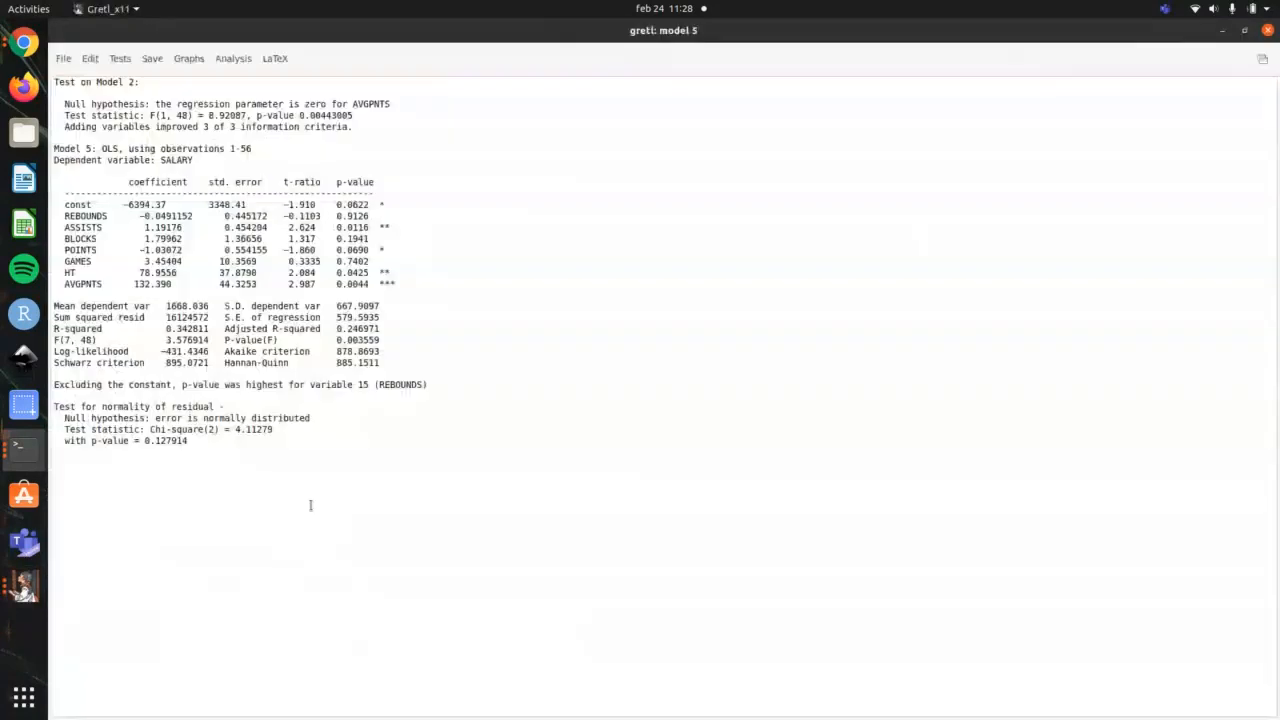
left_click(118, 58)
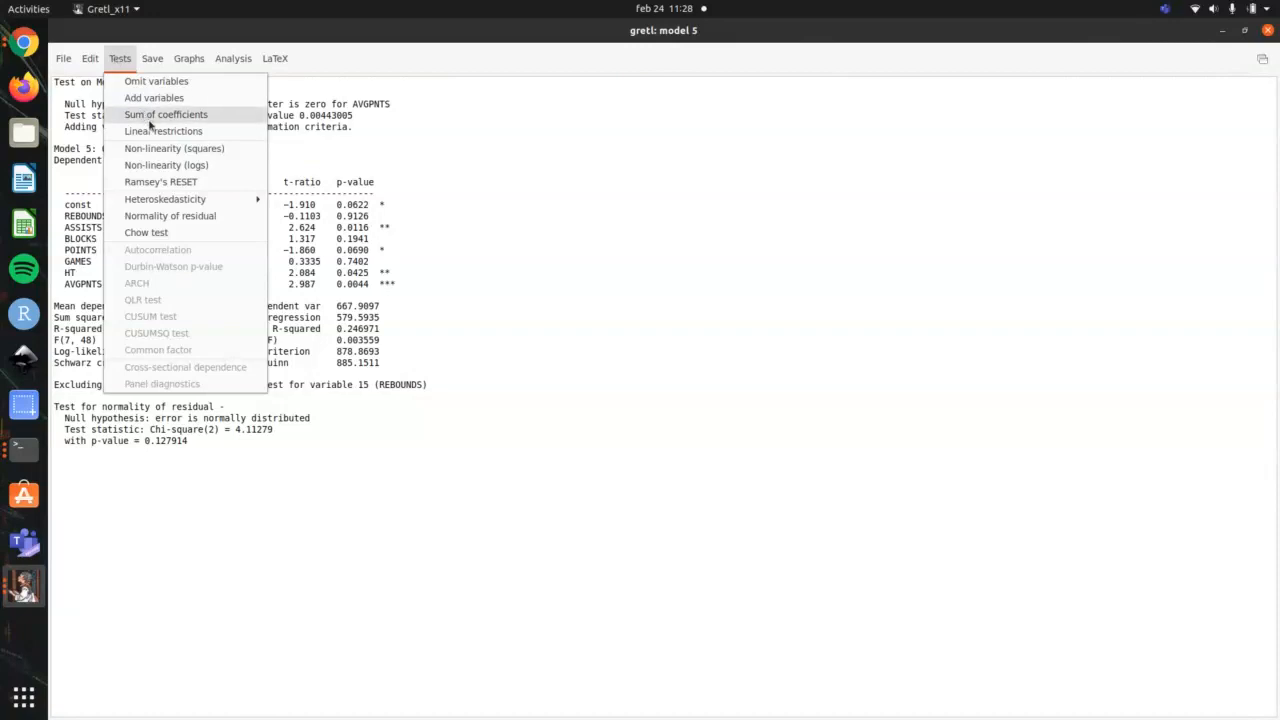
left_click(174, 148)
left_click_drag(361, 30, 586, 60)
scroll(624, 258, "down", 3)
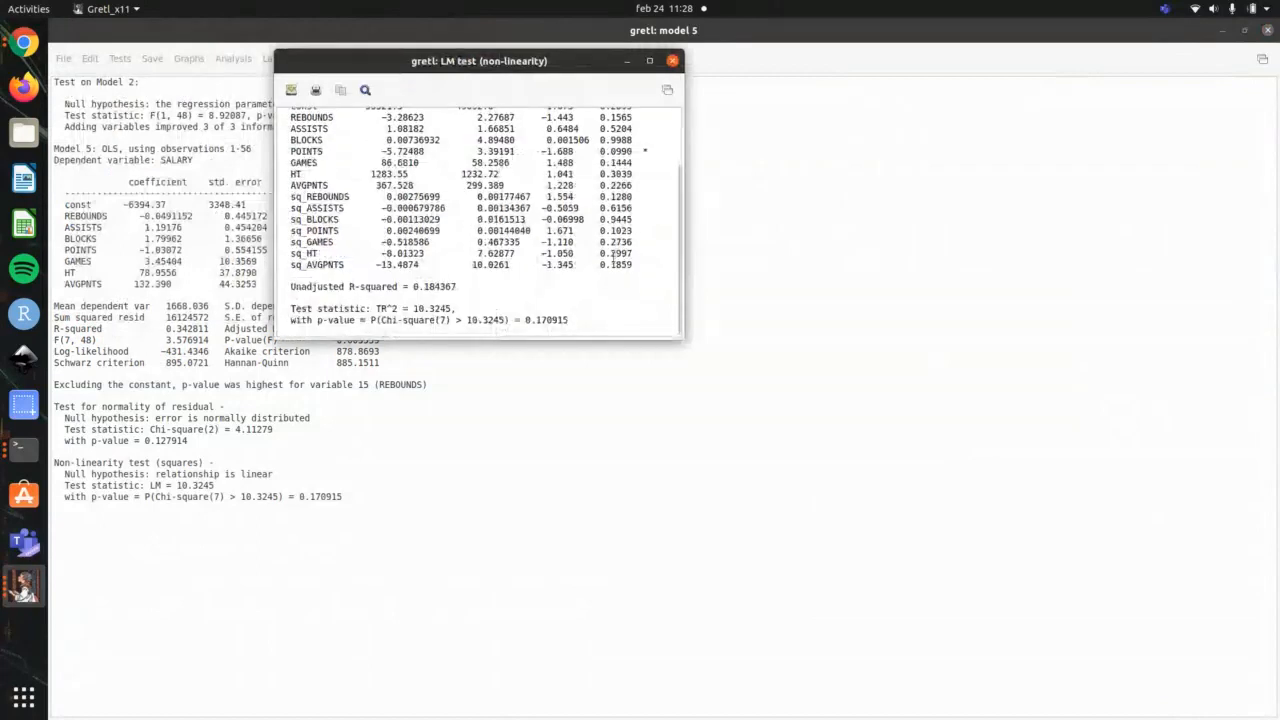
Step: Highlight the squared-term rows from sq_REBOUNDS to sq_AVGPNTS to compare them with the original regressors, and close the test results
left_click_drag(284, 194, 591, 268)
scroll(591, 261, "up", 3)
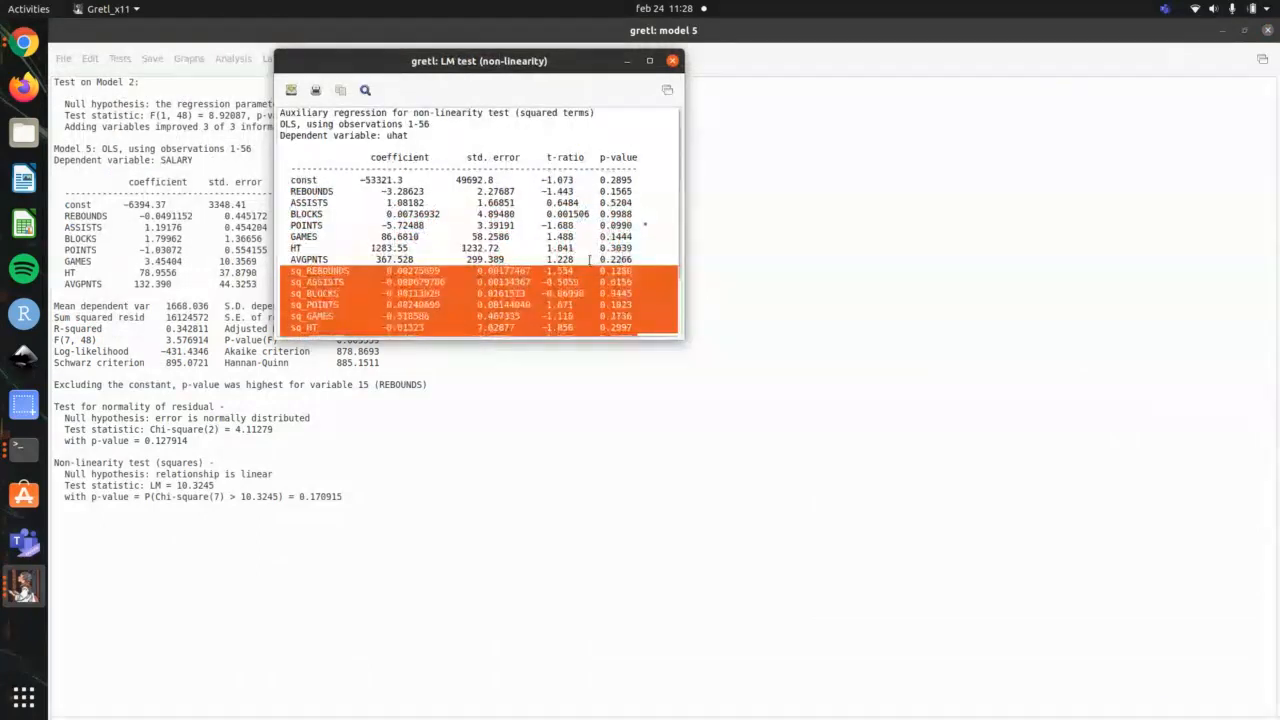
scroll(590, 260, "down", 3)
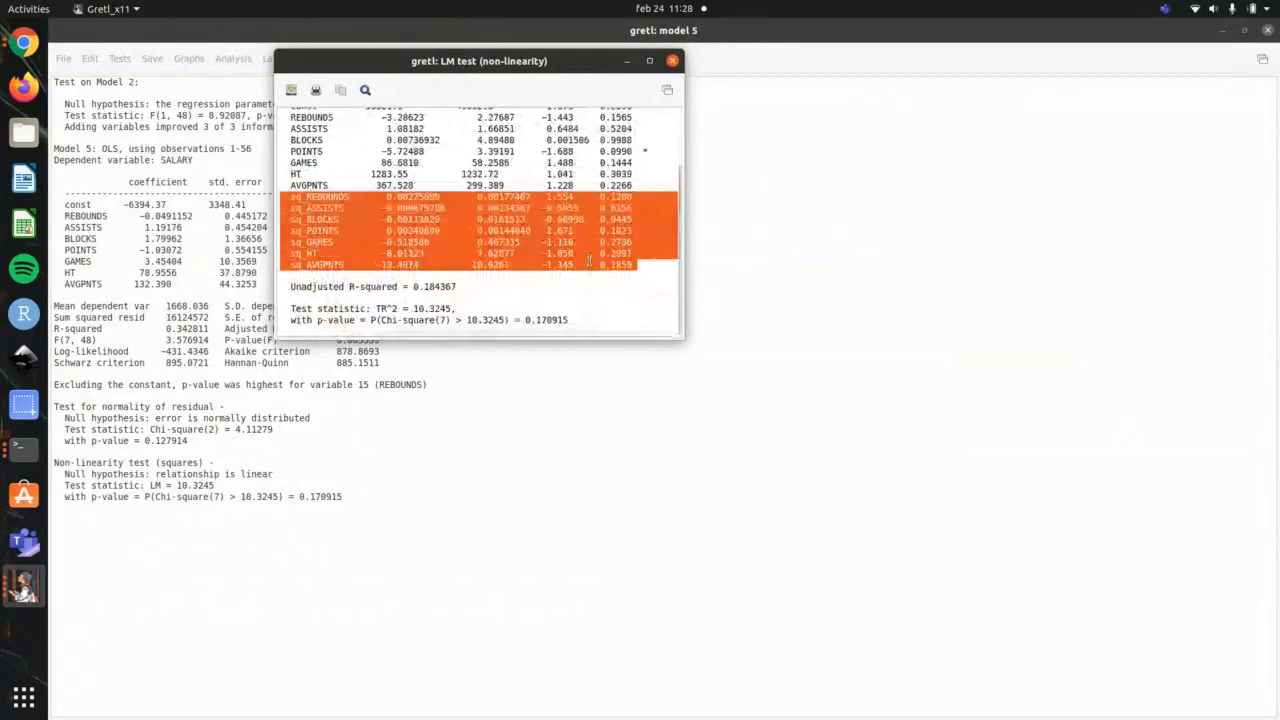
left_click(672, 61)
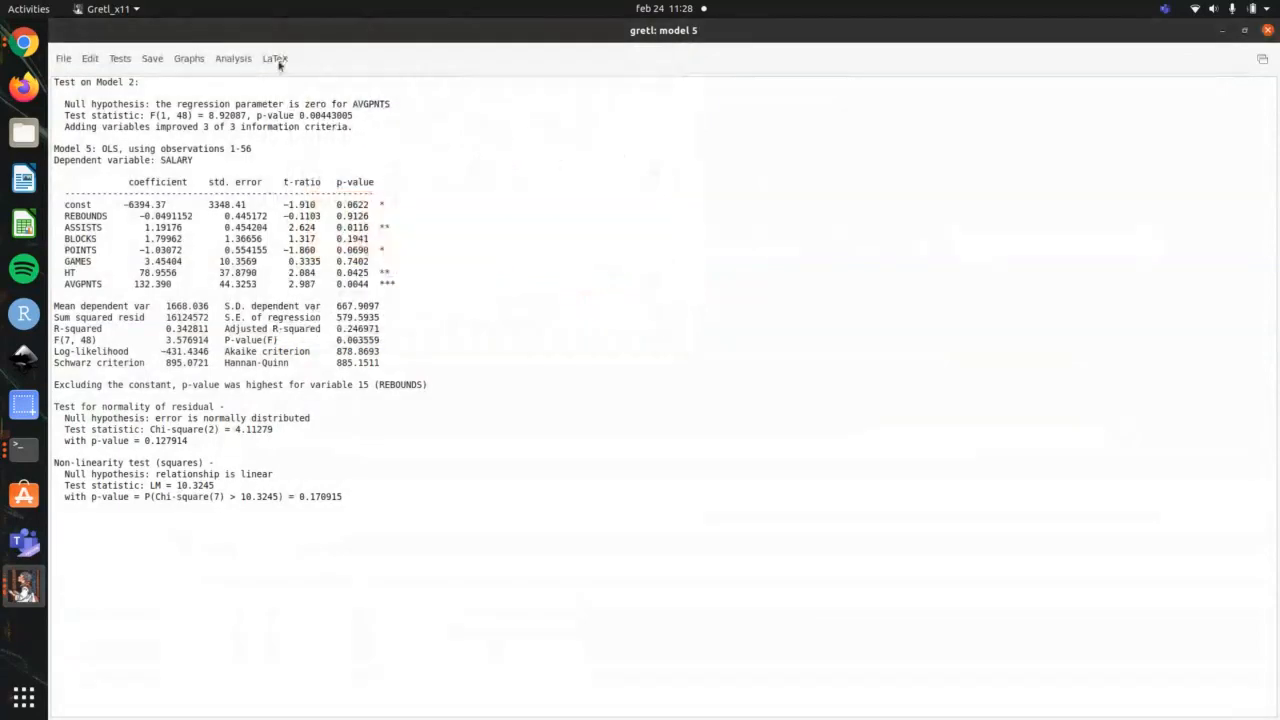
Step: Run the logs non-linearity test on model 5, highlight the rows from l_REBOUNDS to l_AVGPNTS, and close the results
left_click(120, 58)
left_click(160, 162)
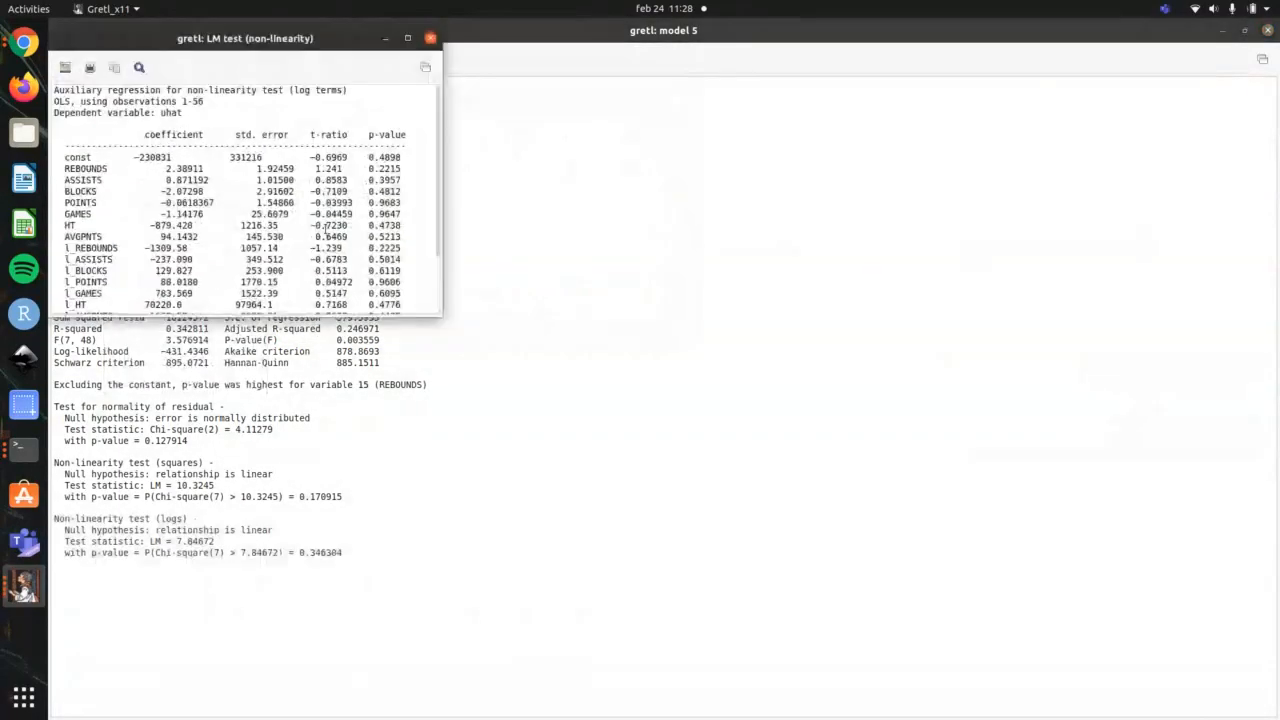
scroll(250, 200, "down", 2)
left_click_drag(405, 242, 40, 176)
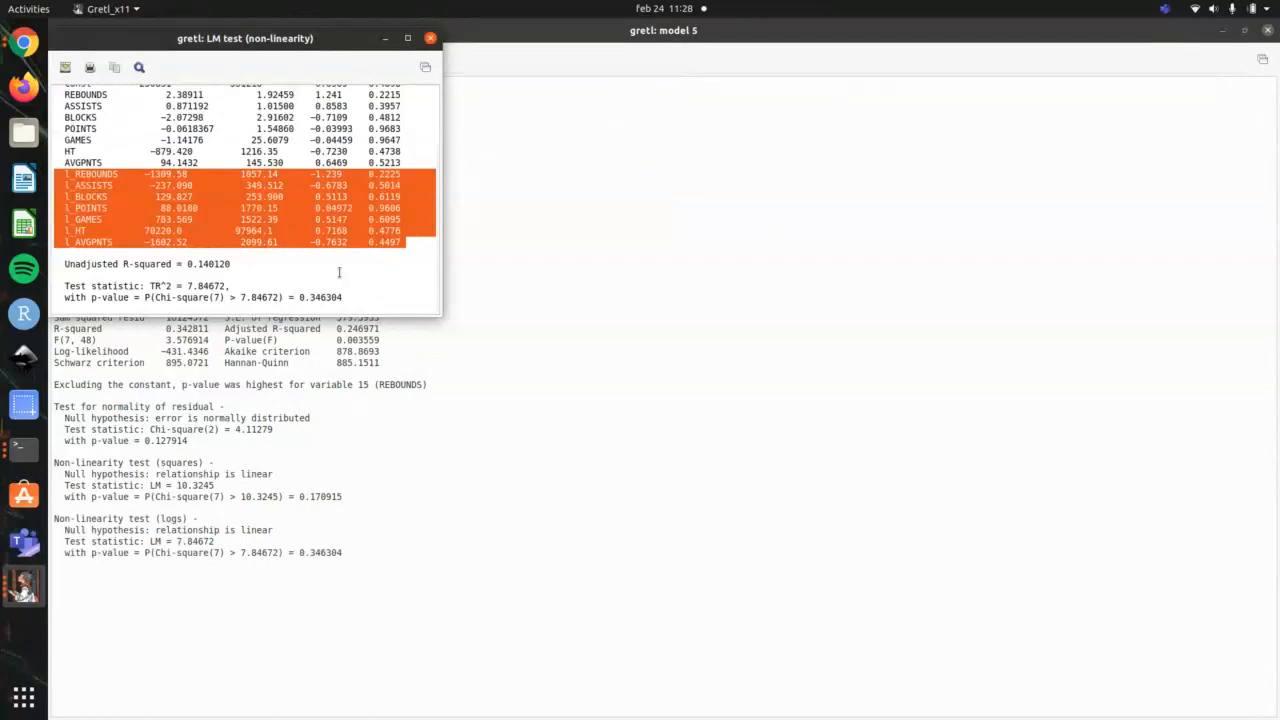
left_click(430, 38)
Step: Check the terminal outline, open Ramsey's RESET test for gretl model 5, and move its dialog clear of the model output
left_click(120, 58)
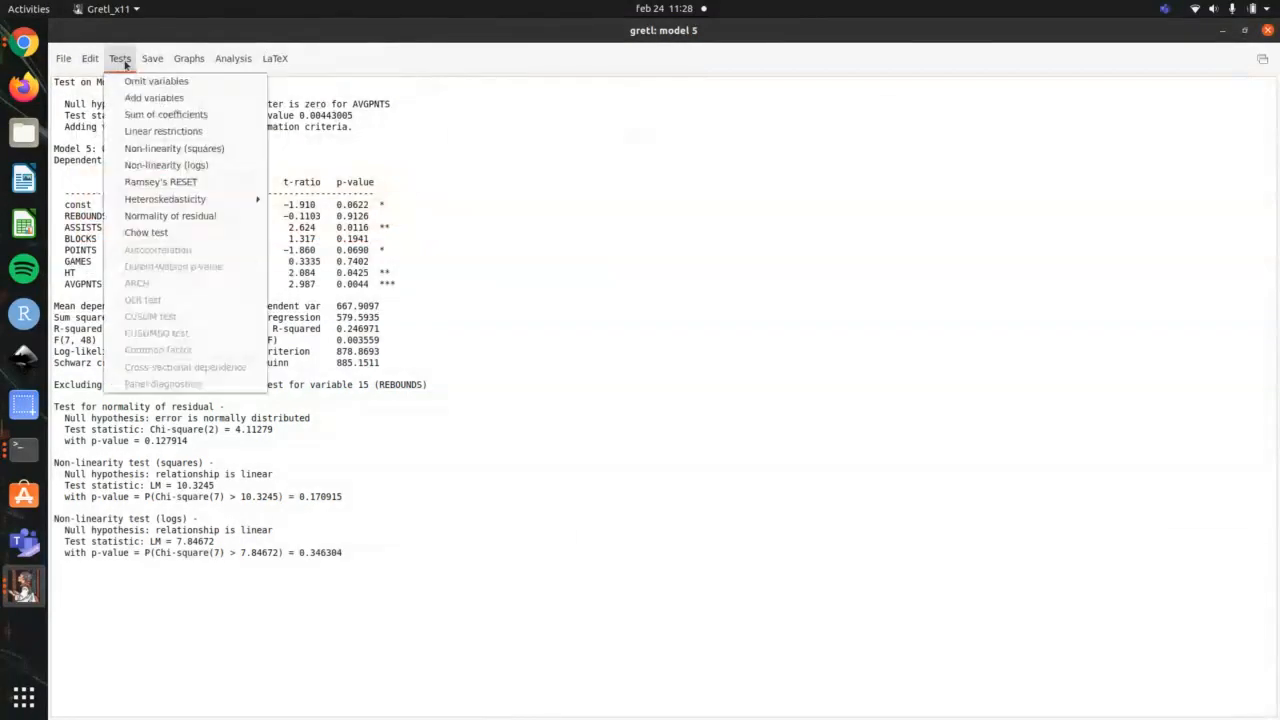
left_click(120, 60)
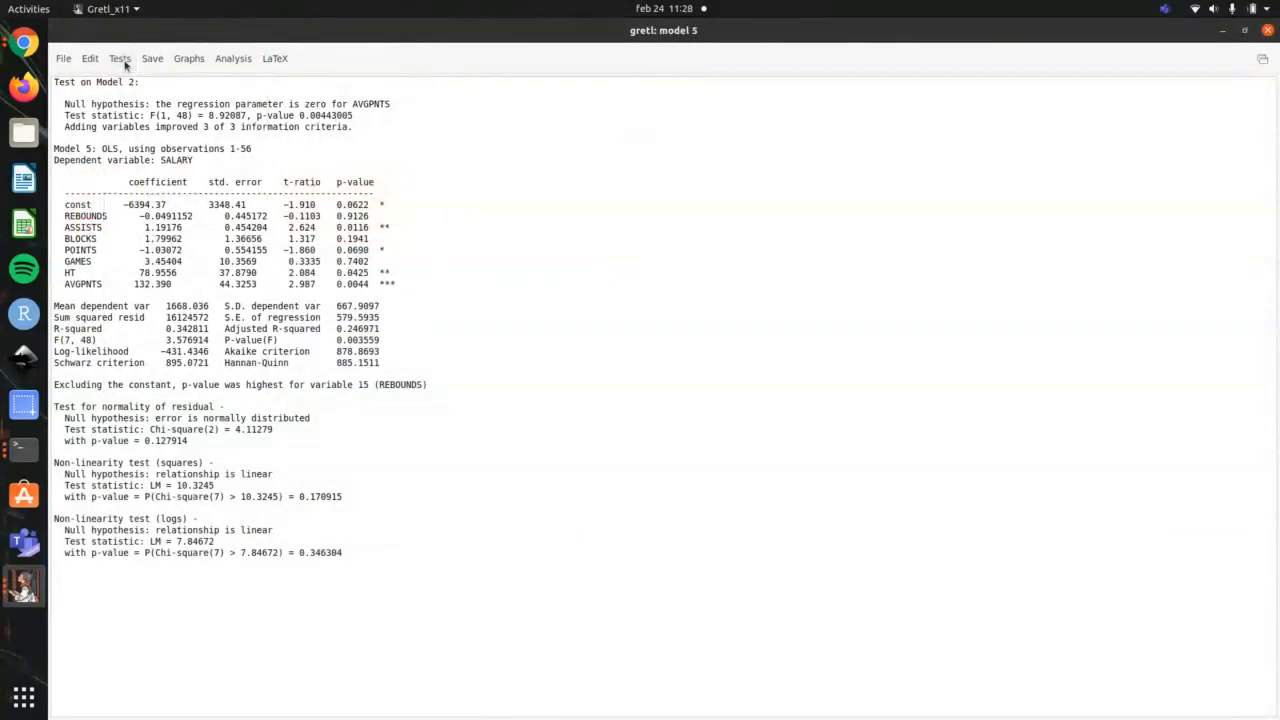
key("alt+Tab")
key("alt+Tab")
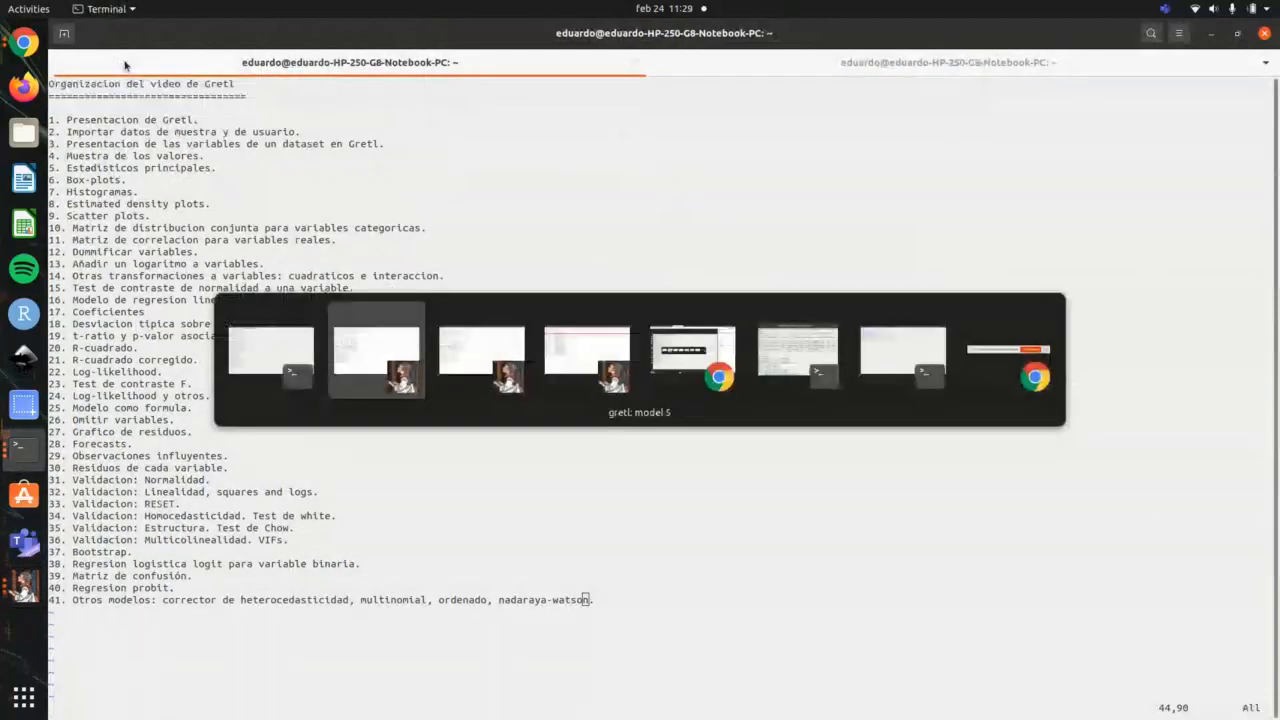
left_click(121, 59)
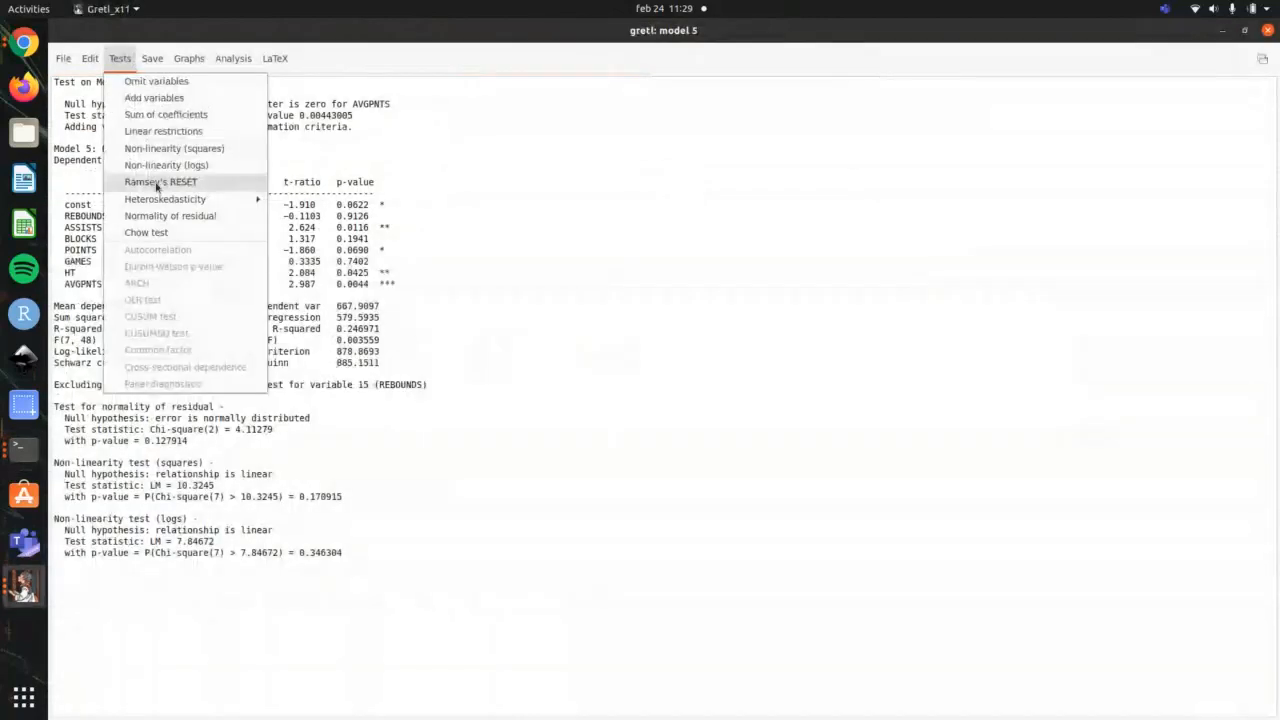
left_click(158, 184)
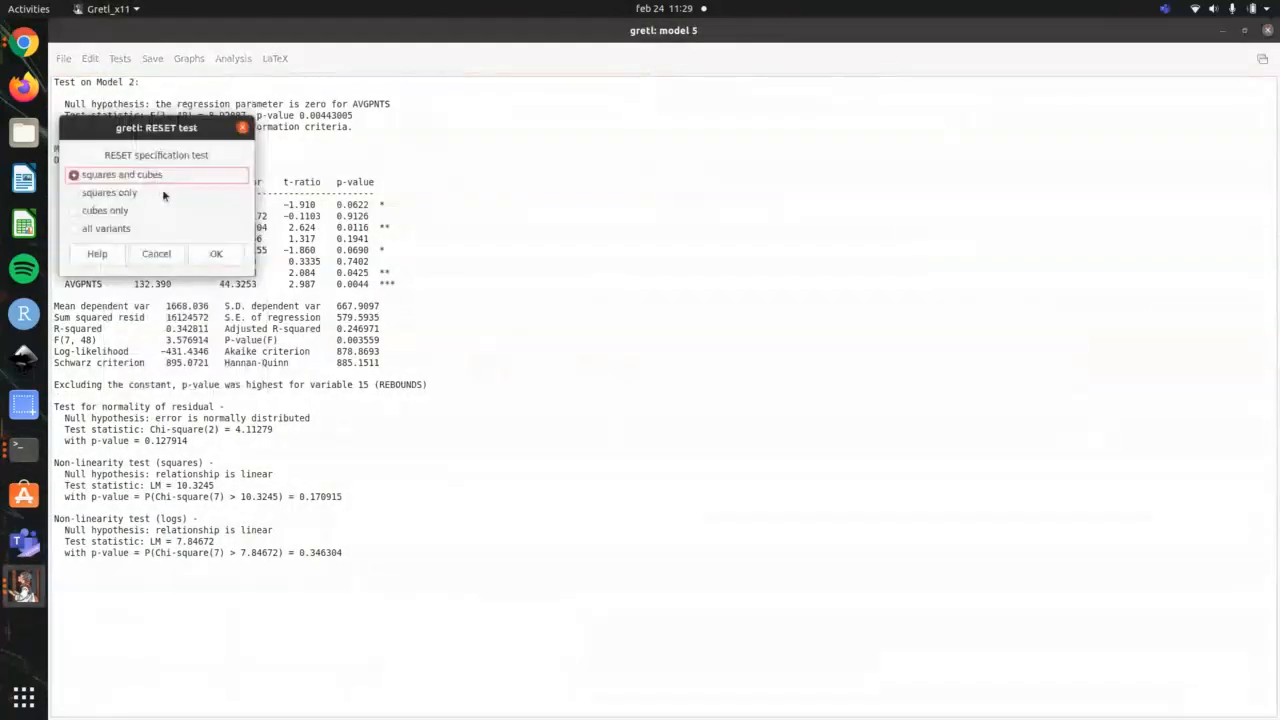
left_click_drag(193, 133, 587, 117)
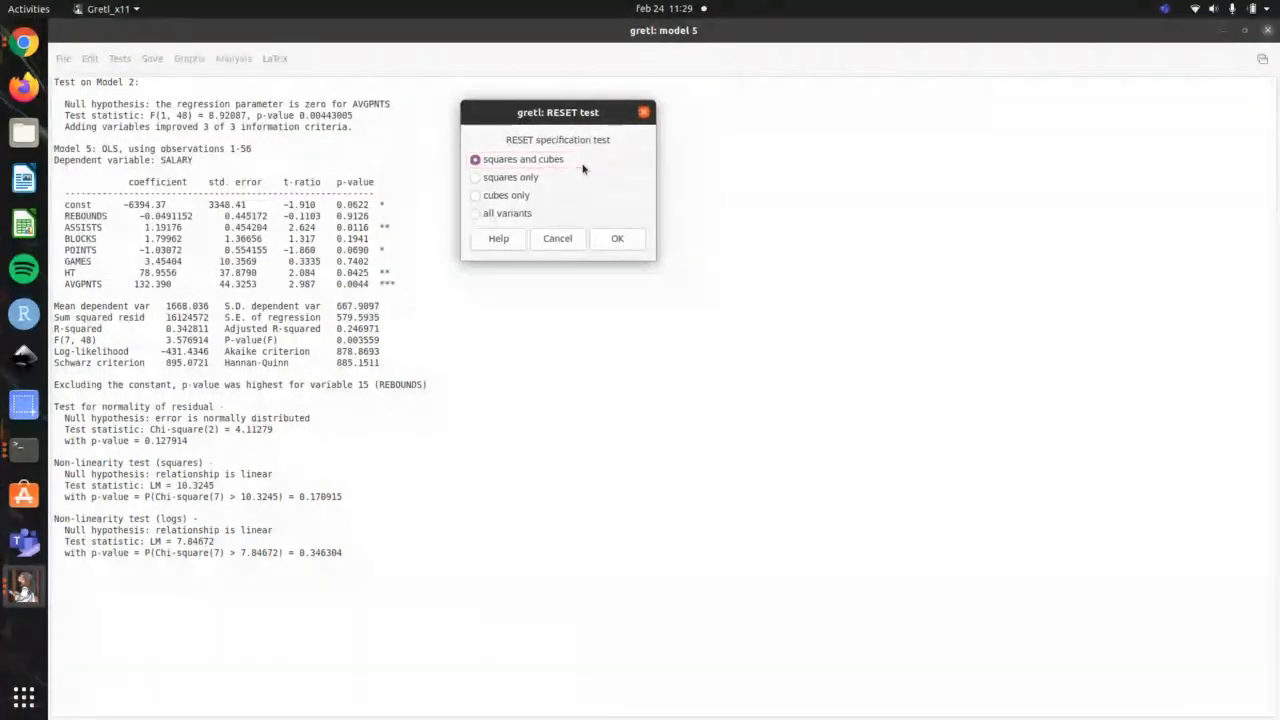
Step: Recheck the terminal outline, run gretl's RESET test with all variants, and highlight the squares and cubes heading in the results
key("alt+Tab")
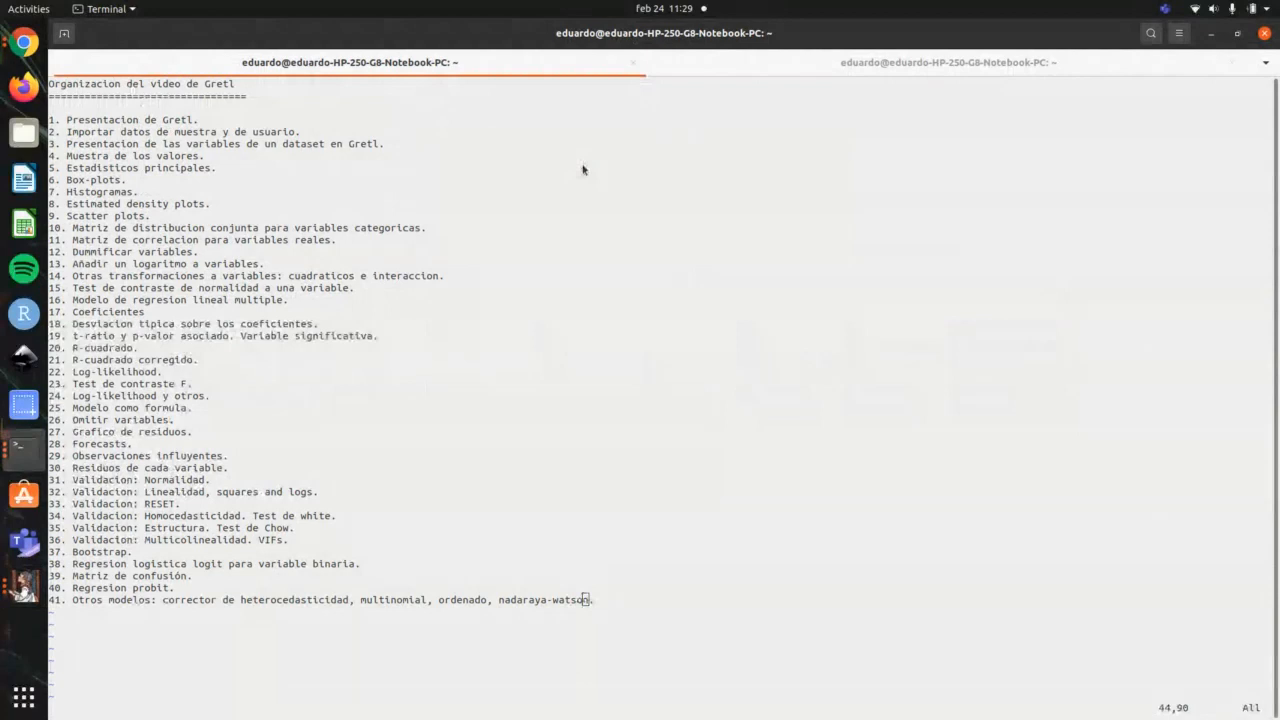
key("alt+Tab")
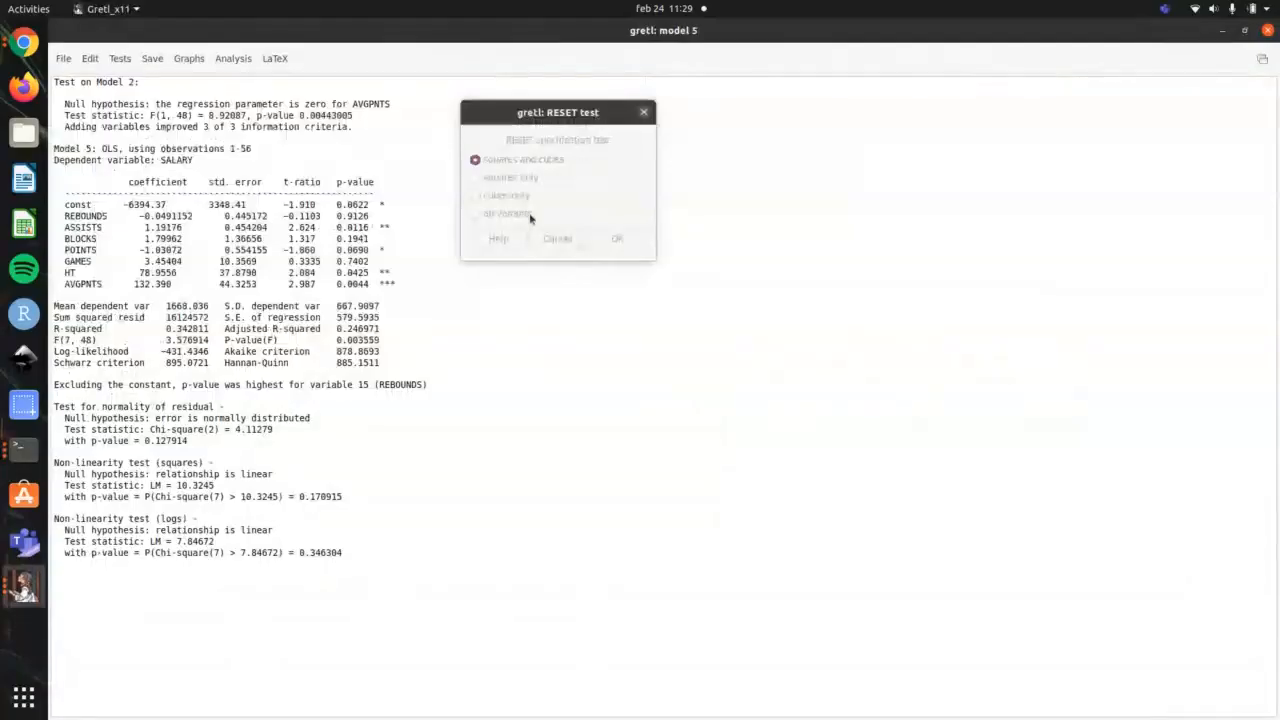
left_click(556, 197)
left_click(498, 215)
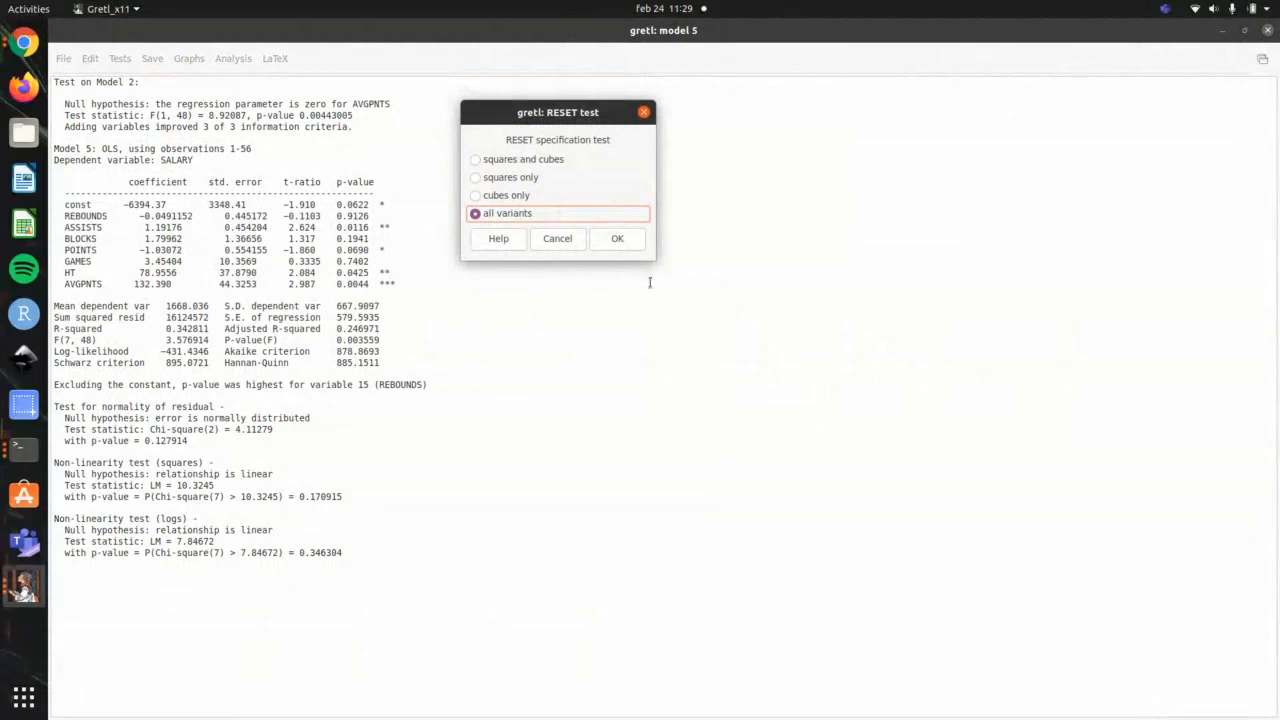
left_click(617, 238)
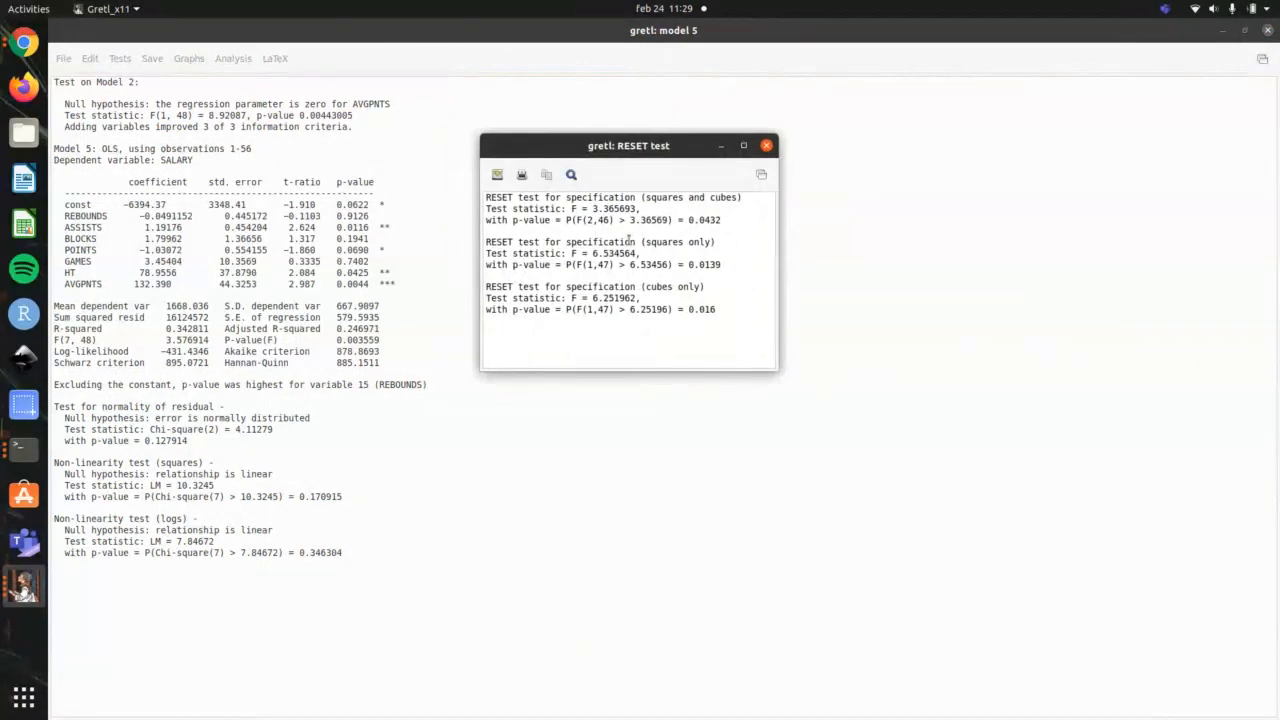
left_click_drag(745, 198, 484, 198)
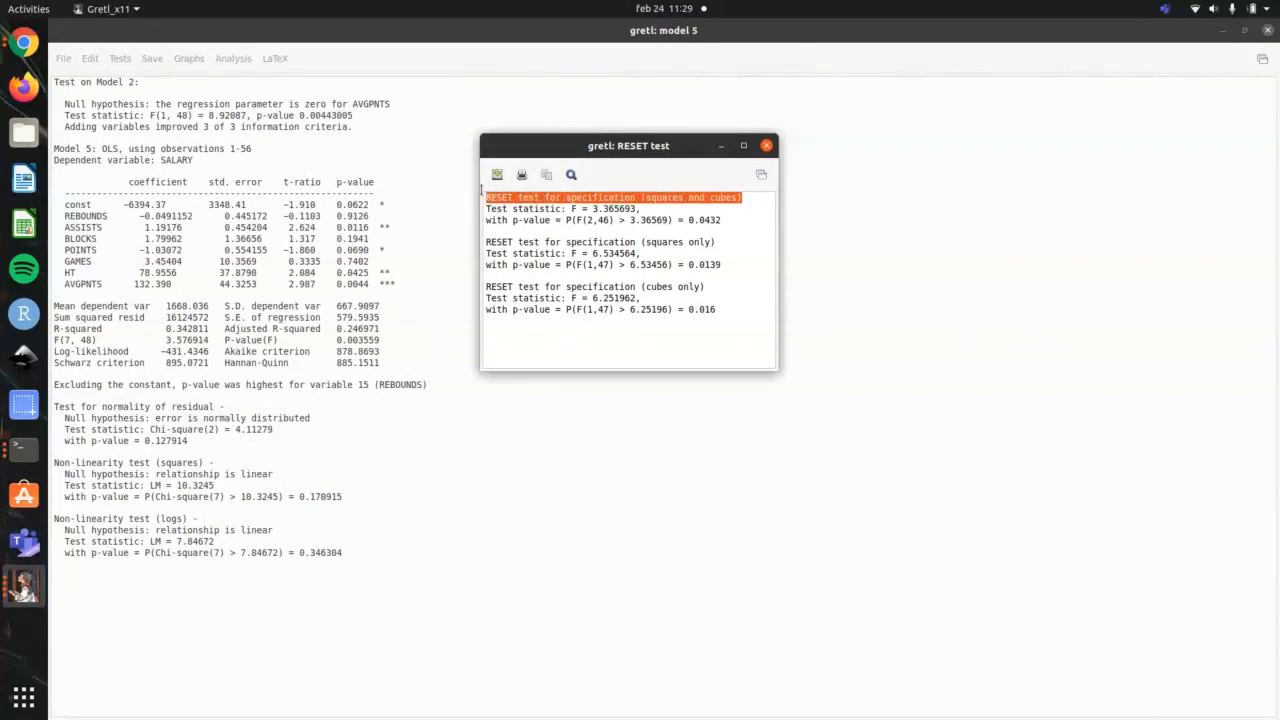
Step: Highlight all the RESET results and close them, and highlight the squares and logs non-linearity tests in the model 5 output
left_click_drag(731, 320, 490, 190)
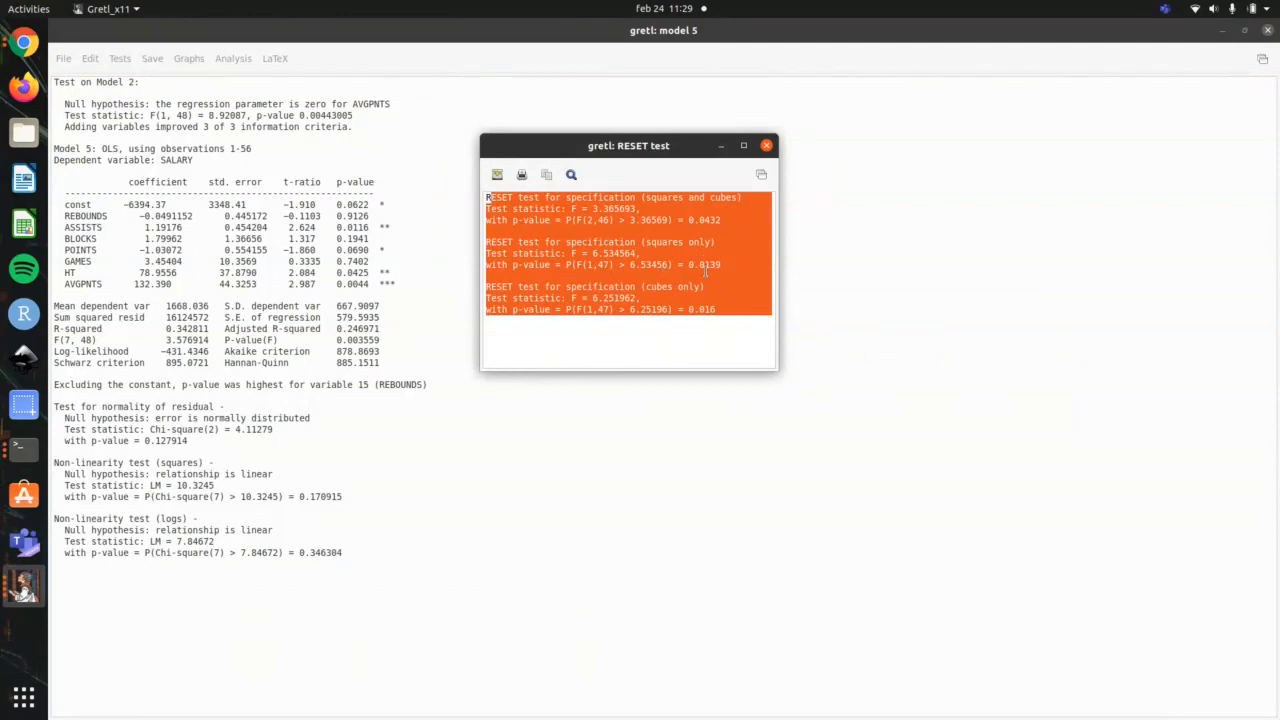
left_click(767, 147)
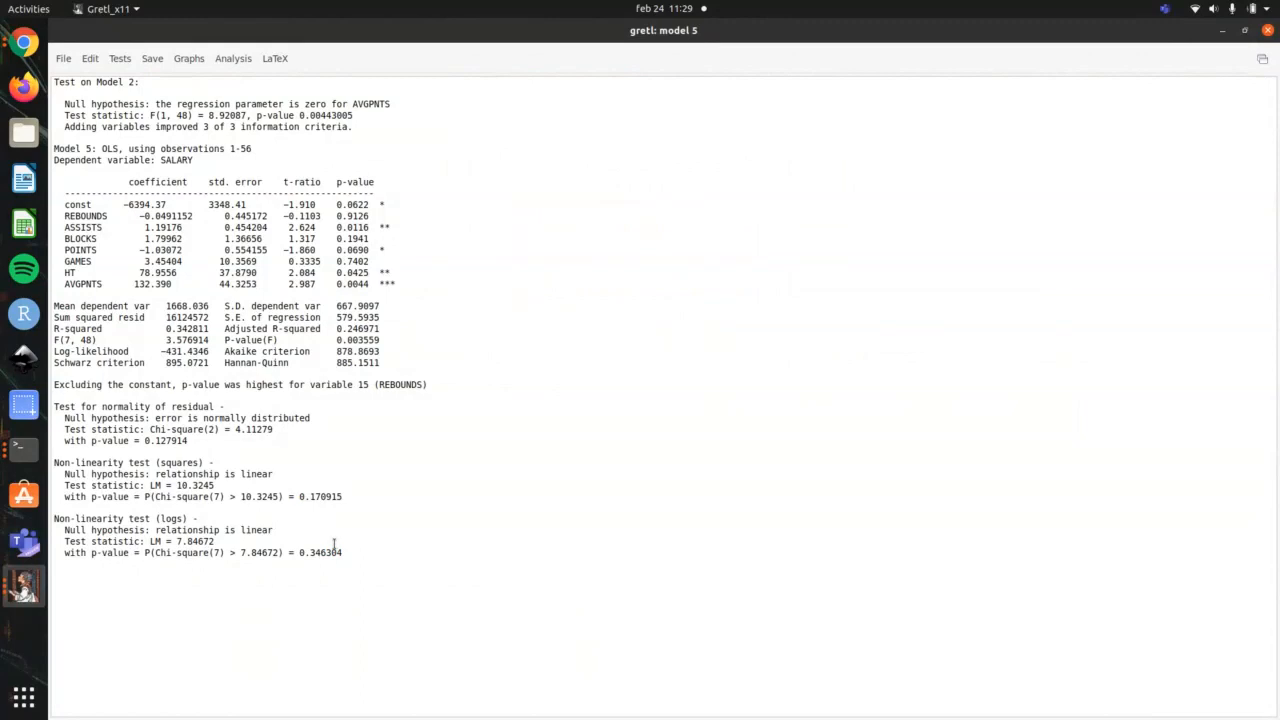
left_click_drag(70, 532, 289, 531)
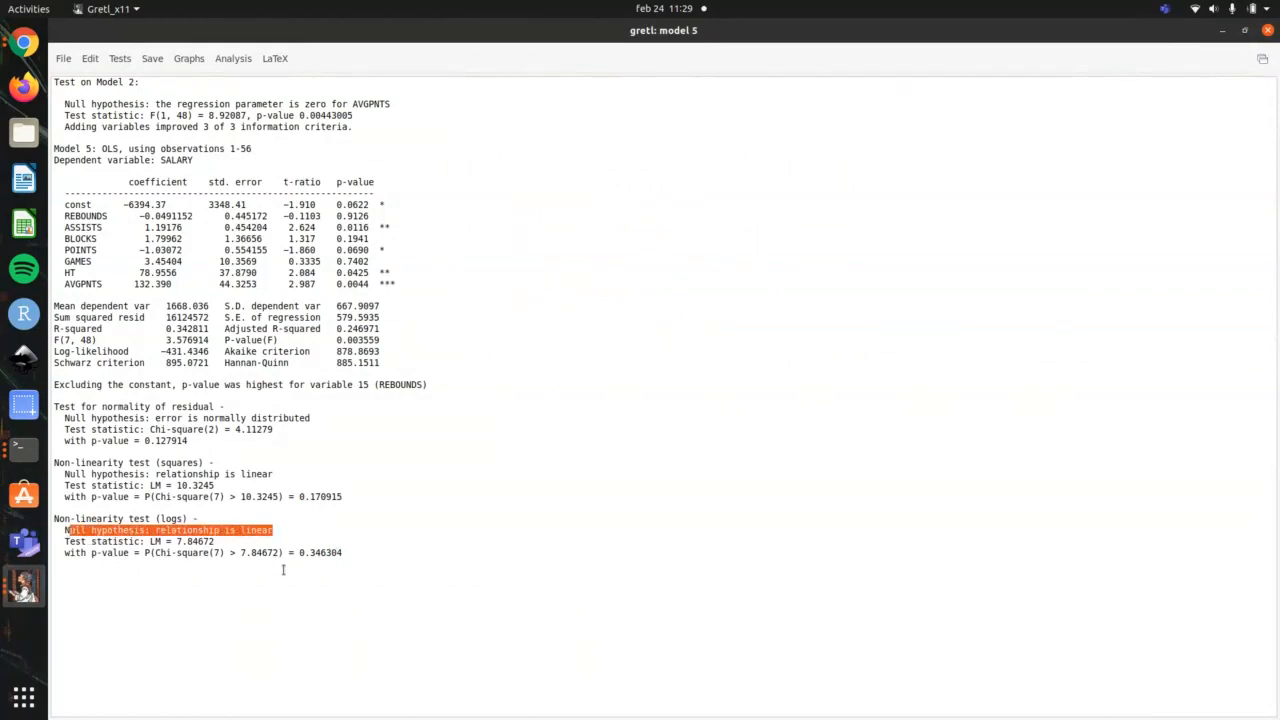
left_click_drag(364, 553, 98, 530)
left_click_drag(278, 475, 90, 462)
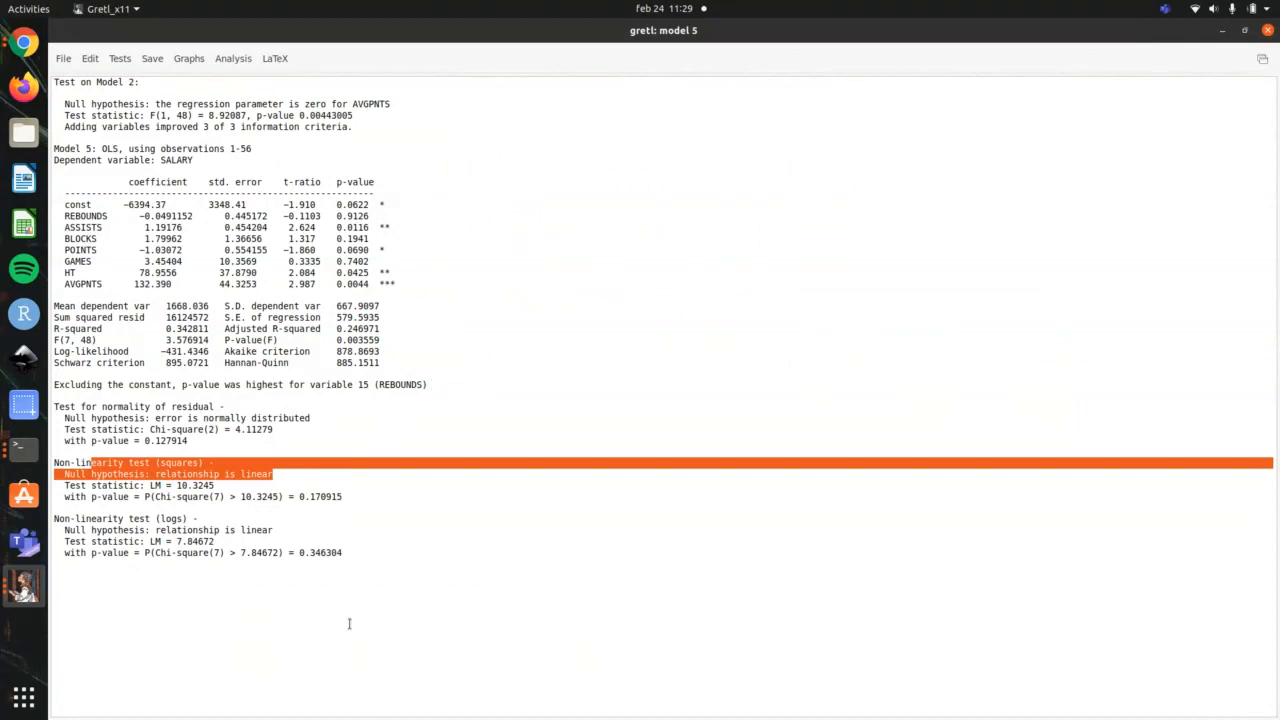
left_click_drag(381, 583, 24, 465)
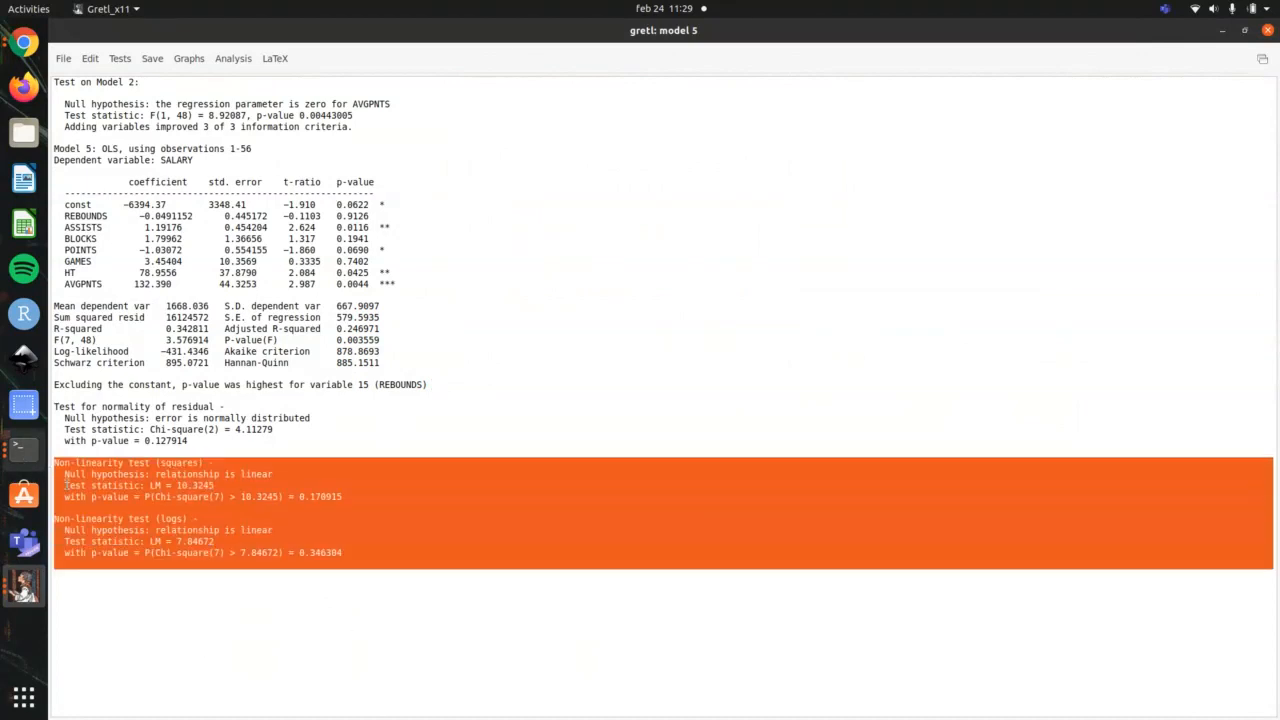
left_click_drag(400, 497, 400, 503)
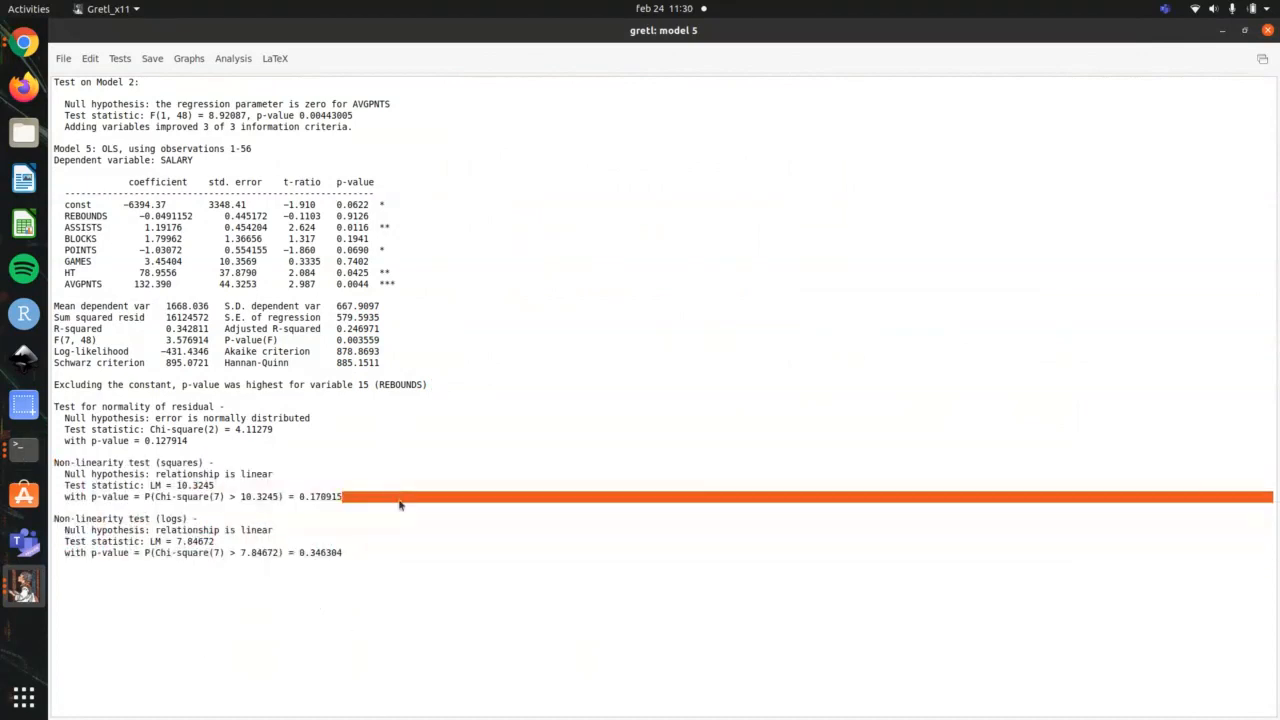
Step: Check the video outline in the terminal and run White's heteroskedasticity test on gretl model 5
key("alt+Tab")
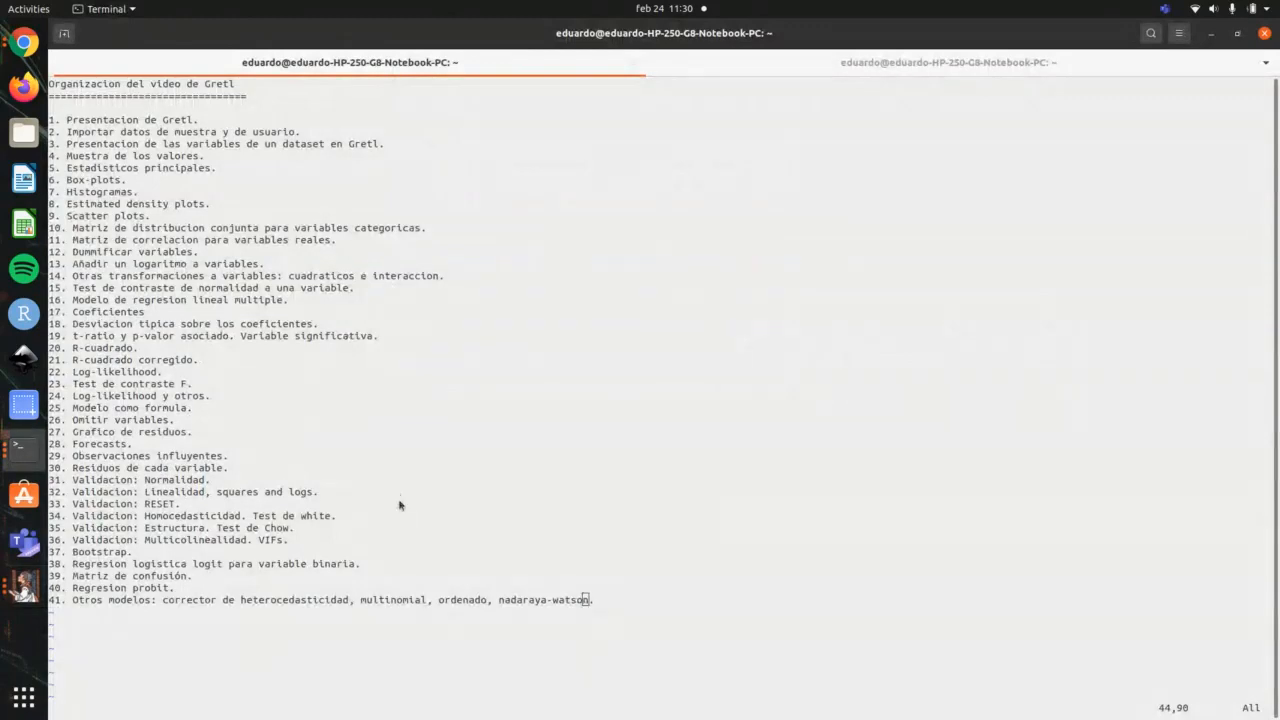
key("alt+Tab")
left_click(495, 276)
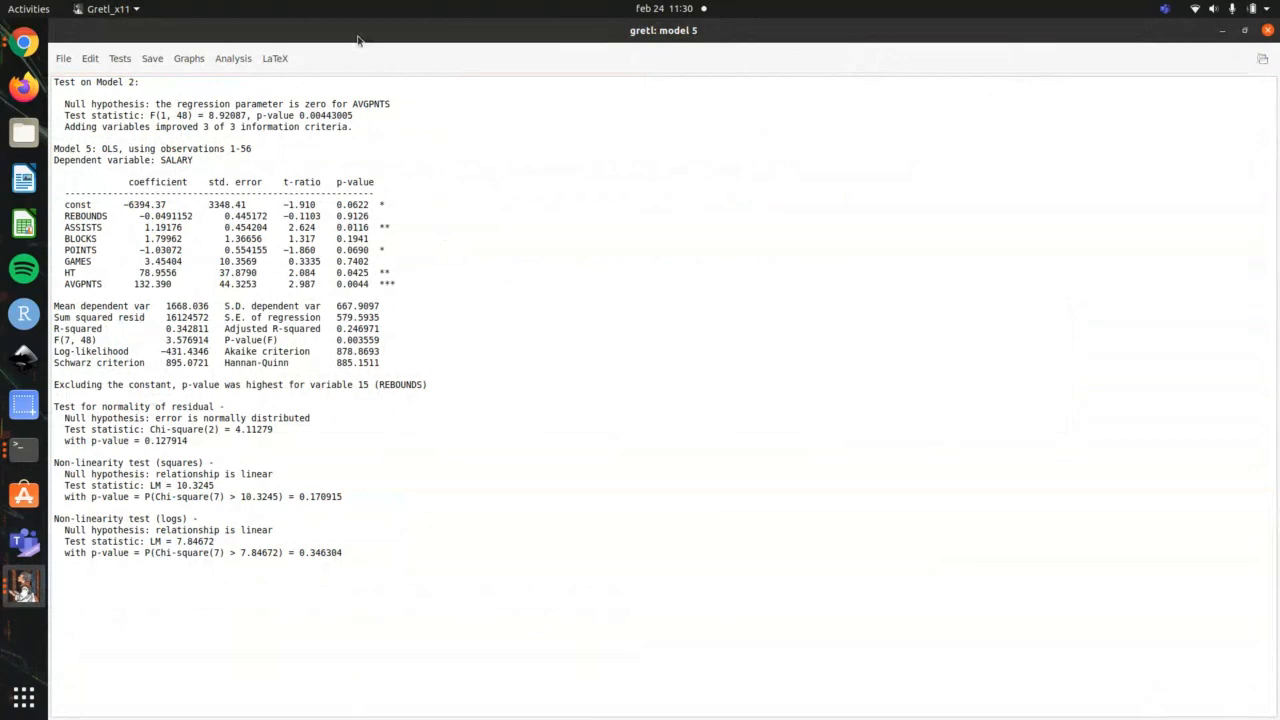
left_click(240, 58)
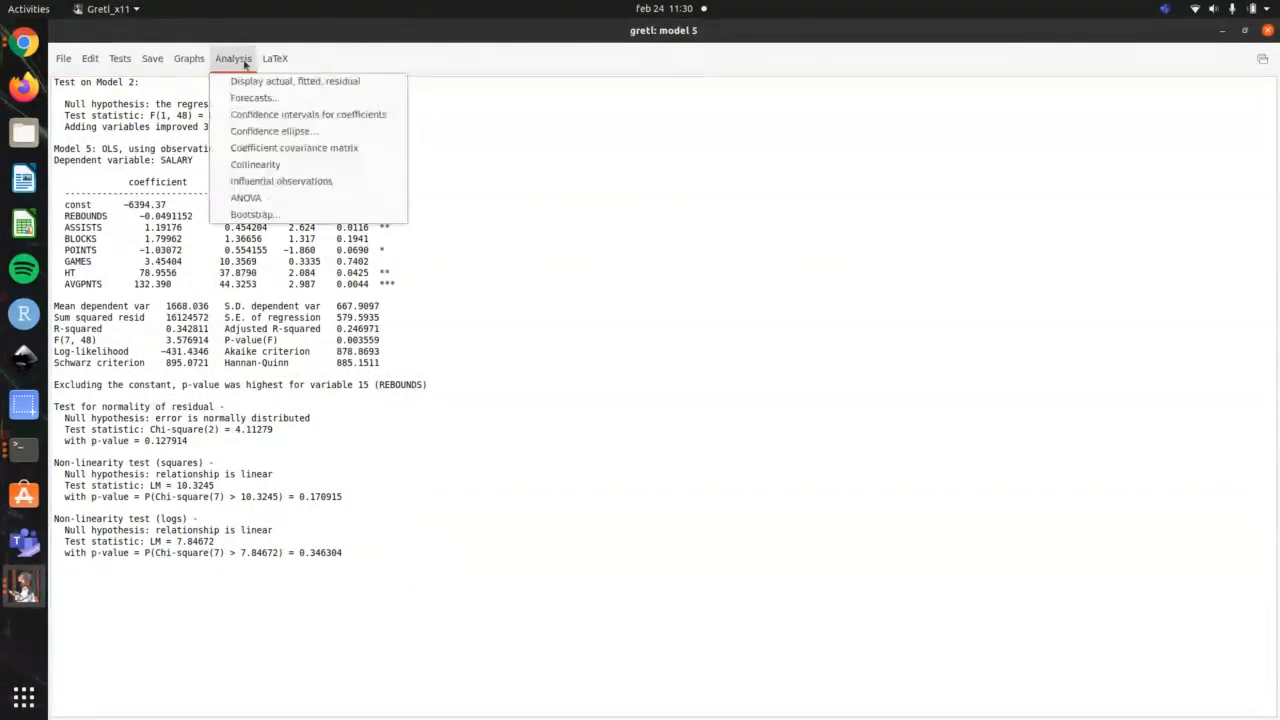
left_click(137, 50)
left_click(119, 59)
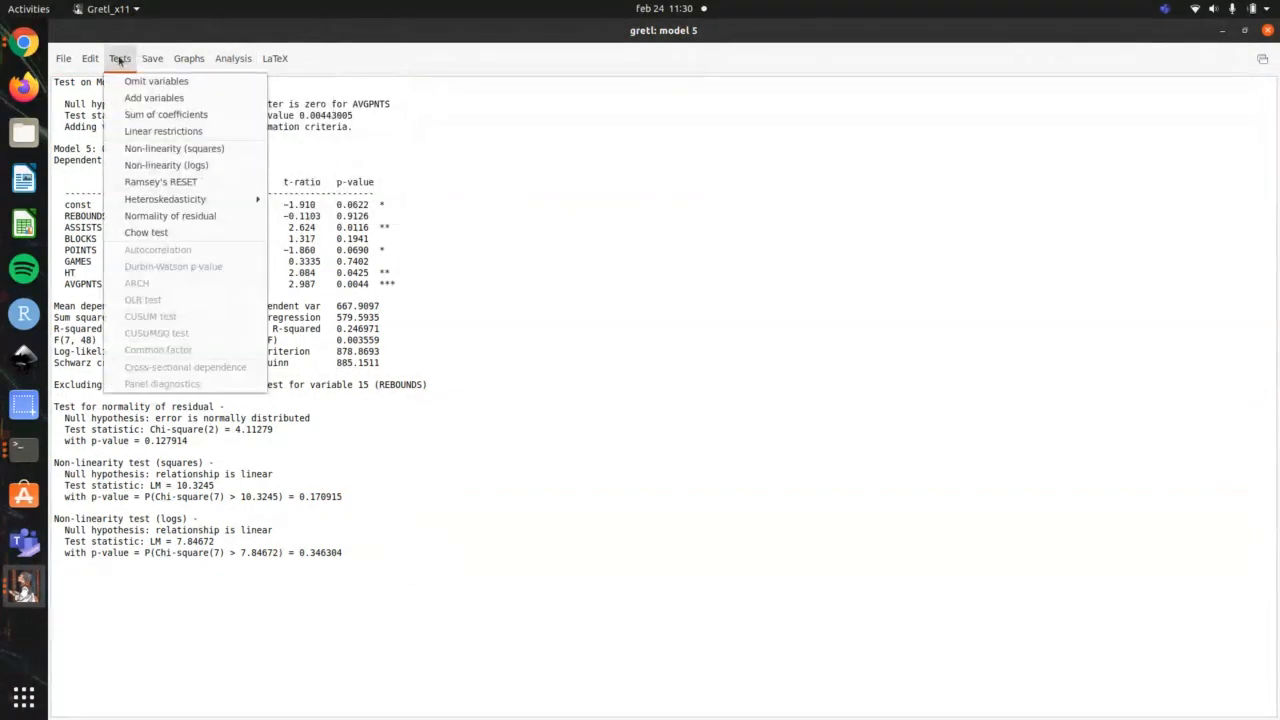
mouse_move(162, 200)
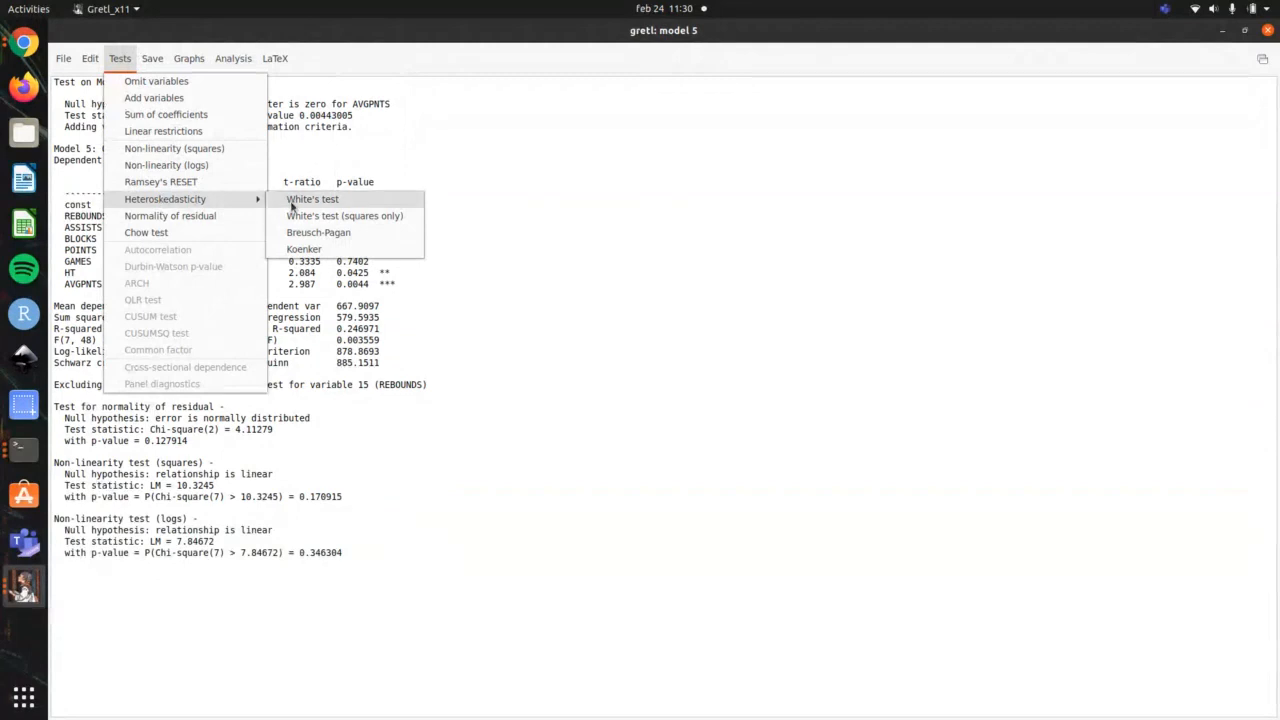
left_click(374, 201)
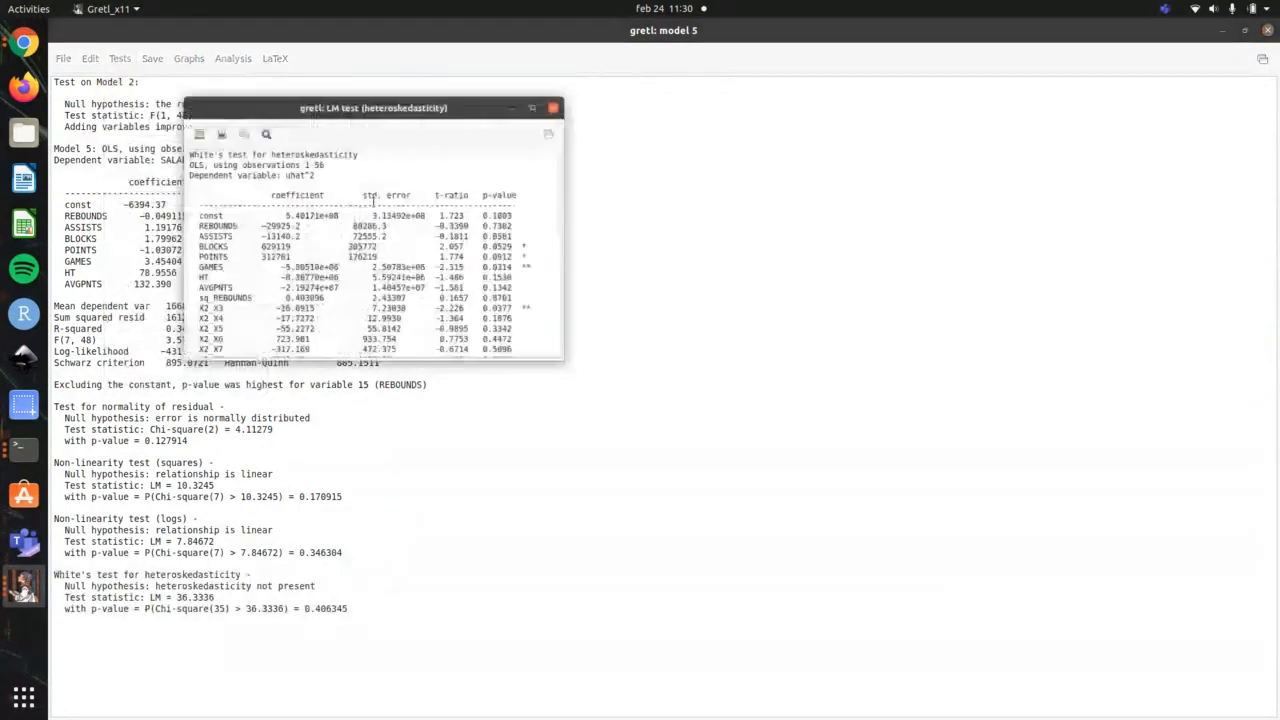
Step: Move the White's test results aside, highlight their heading, review the auxiliary regression through to the test statistic, and close the results
left_click_drag(458, 80, 666, 62)
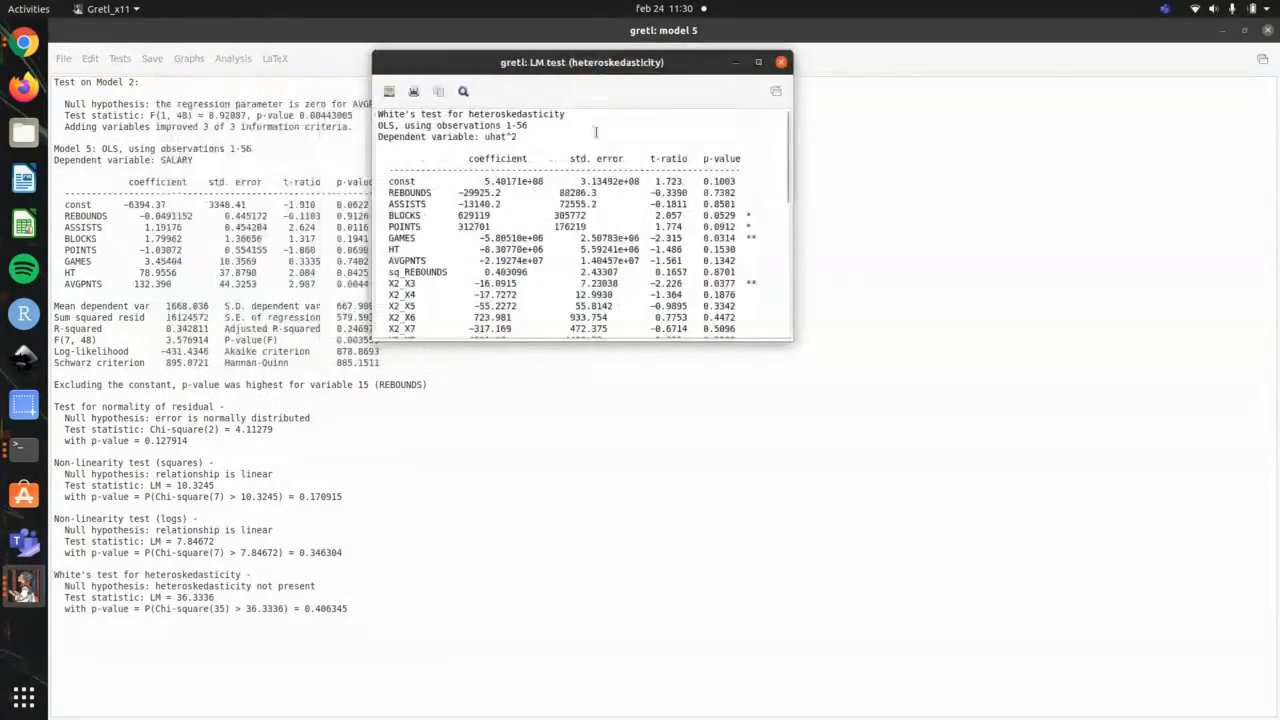
left_click_drag(566, 114, 396, 115)
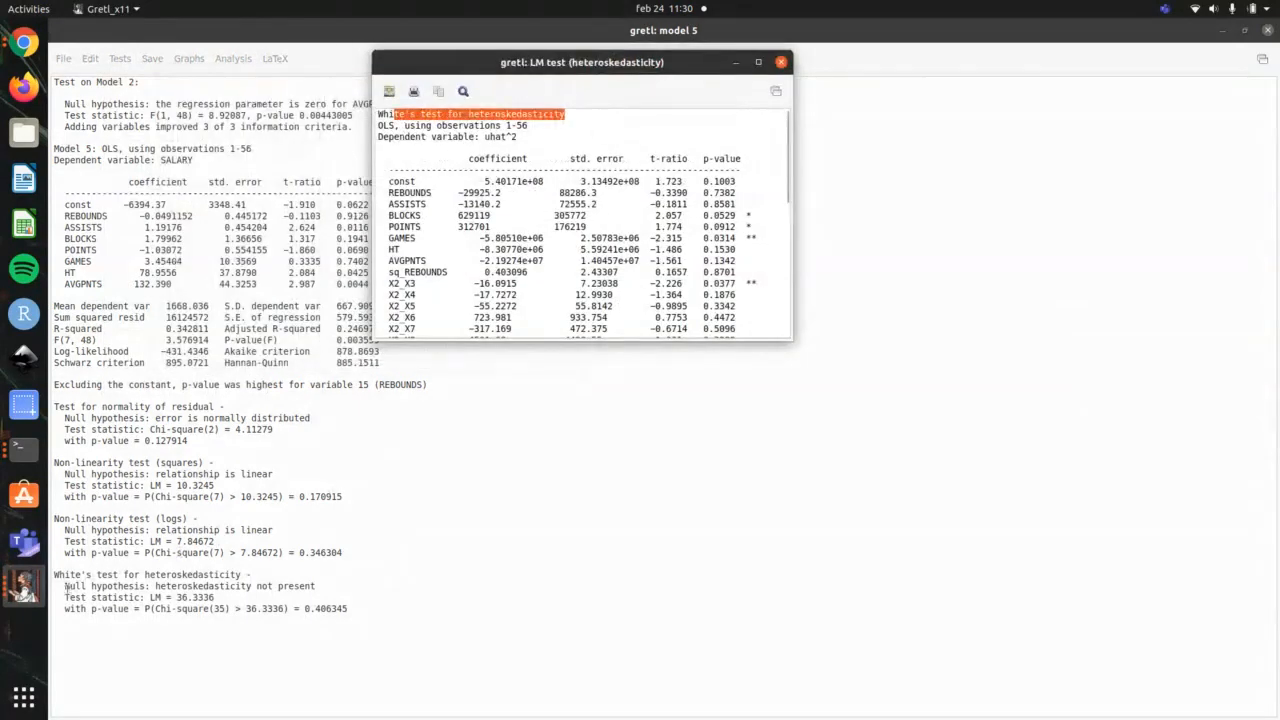
scroll(640, 250, "down", 10)
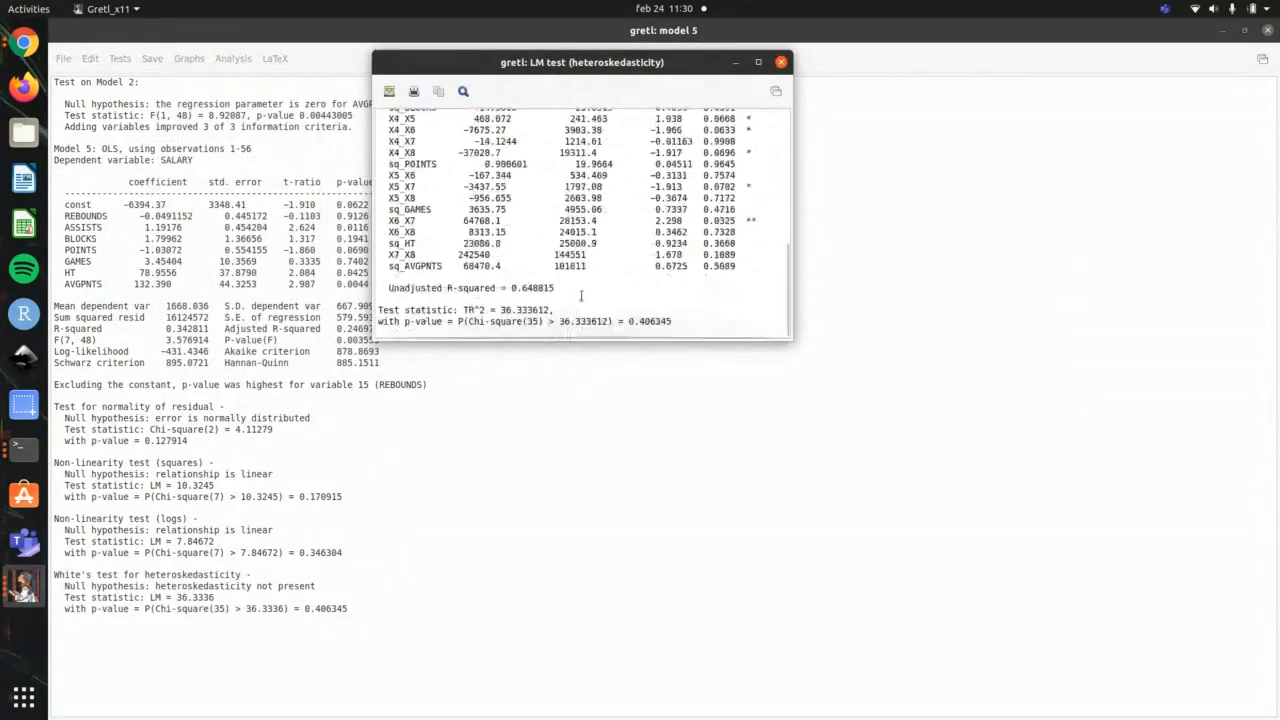
left_click(780, 63)
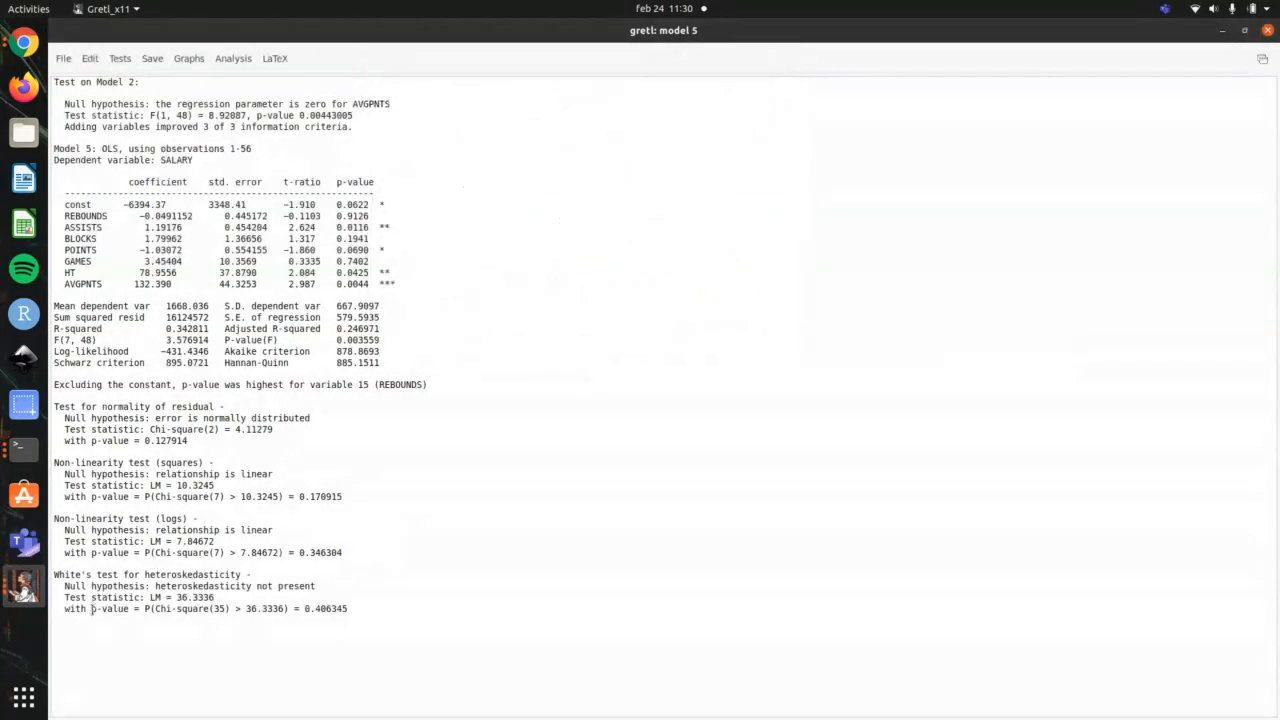
Step: Highlight the White's test block in the model 5 output, focusing on its null hypothesis and p-value lines
left_click_drag(369, 606, 38, 578)
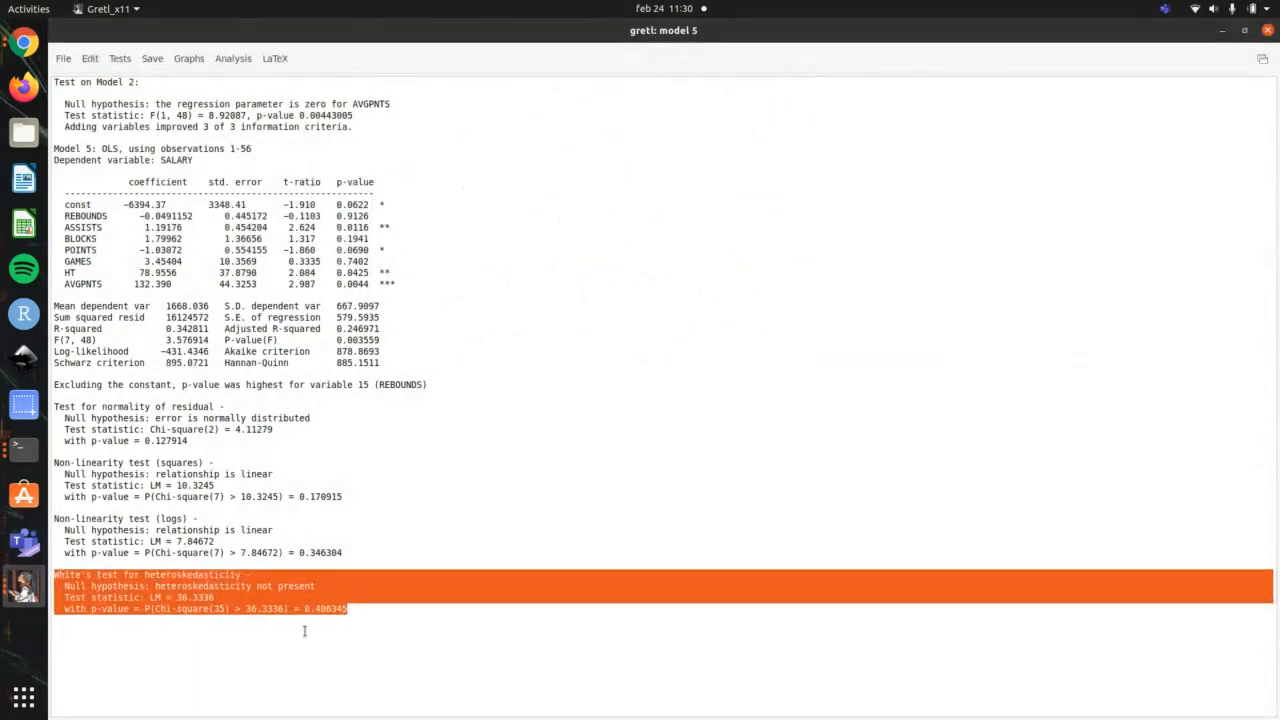
left_click(315, 586)
left_click_drag(331, 585, 64, 586)
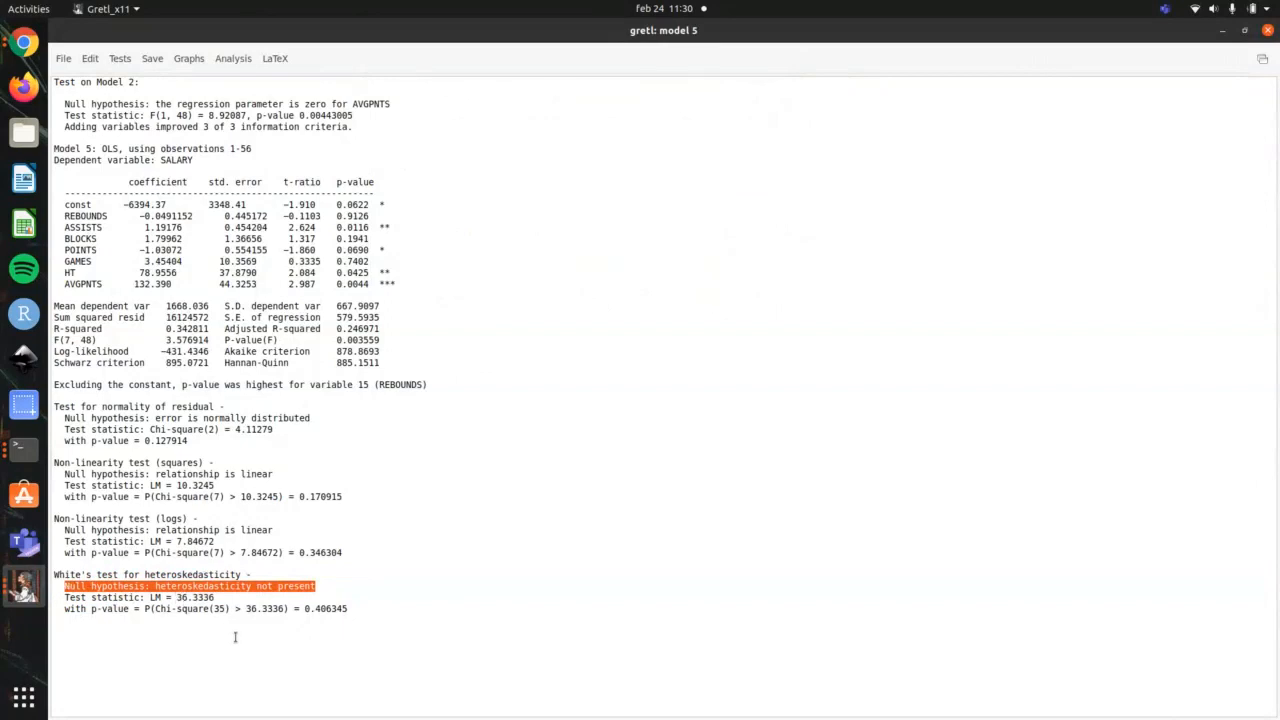
left_click_drag(365, 608, 62, 608)
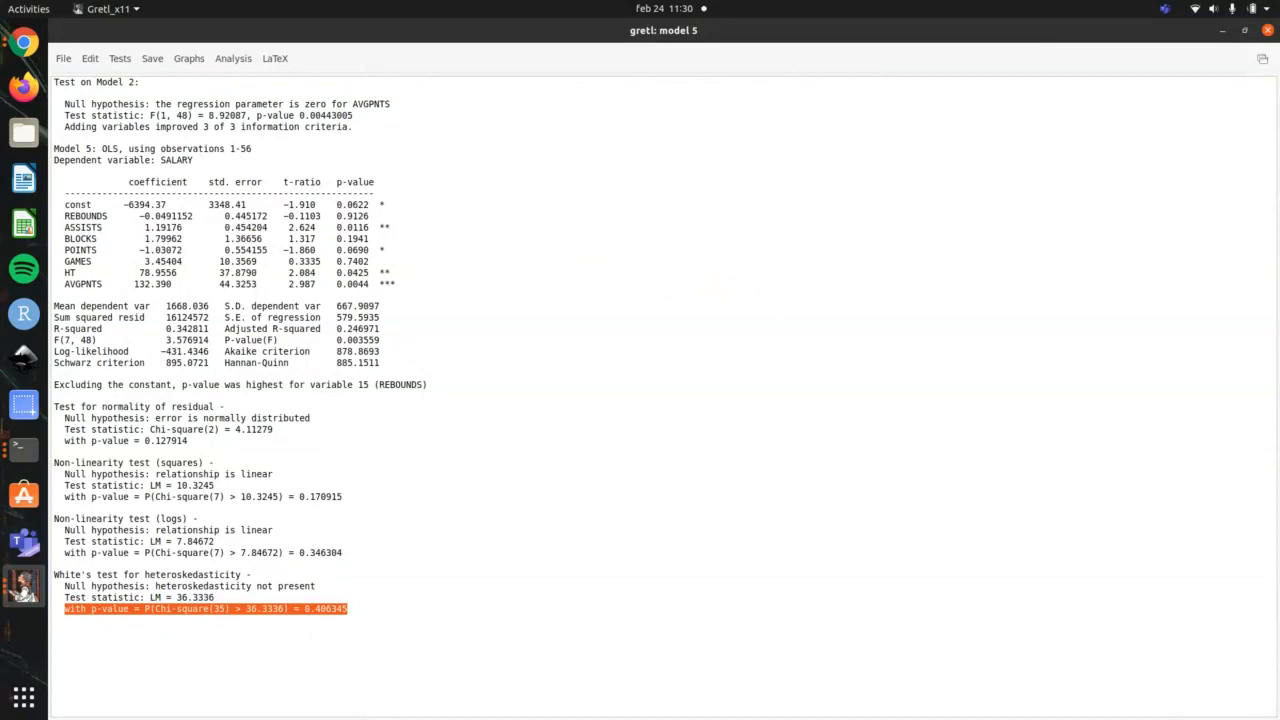
left_click(820, 358)
Step: Recheck the terminal outline and run gretl's Chow test on model 5, splitting the sample at observation 28
key("alt+Tab")
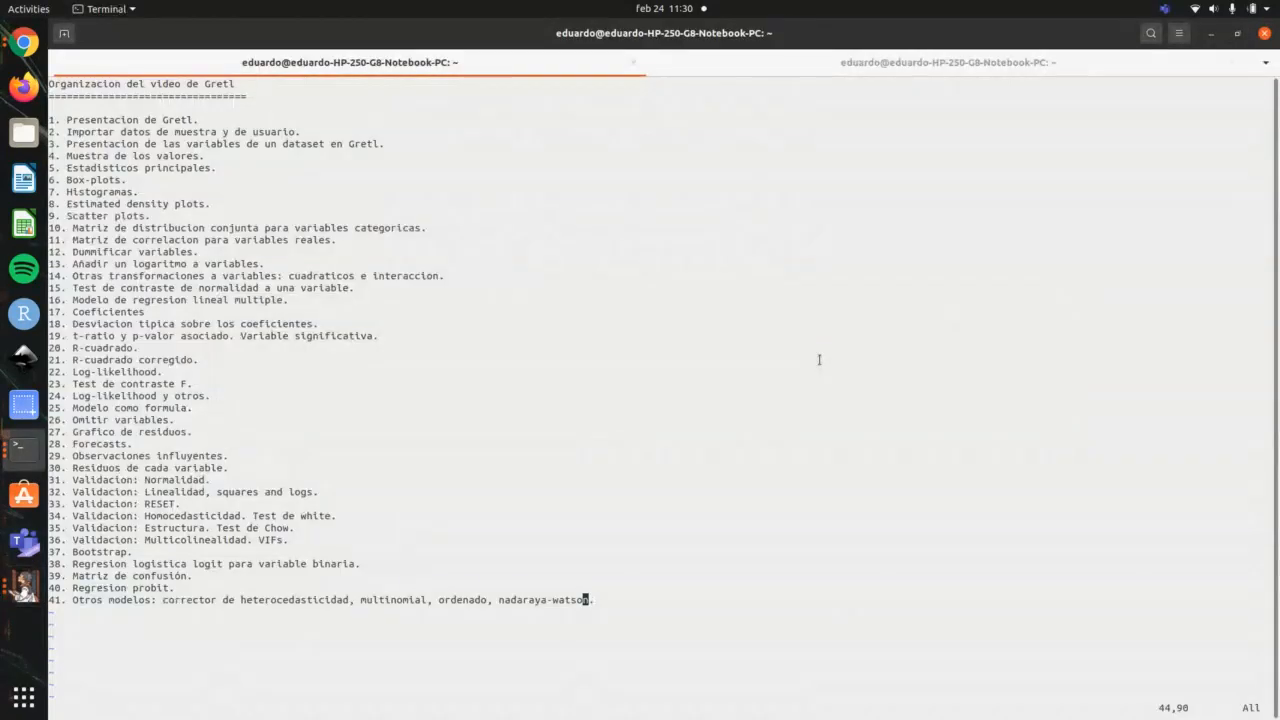
key("alt+Tab")
left_click(120, 59)
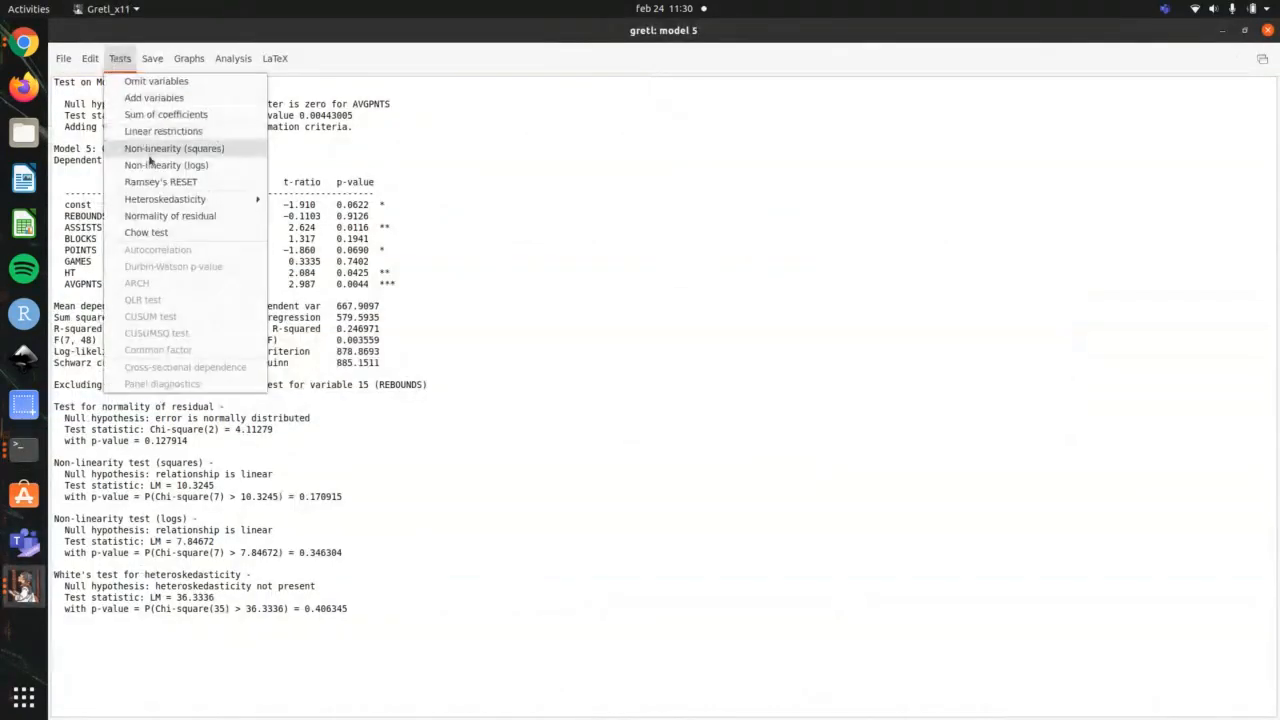
left_click(155, 232)
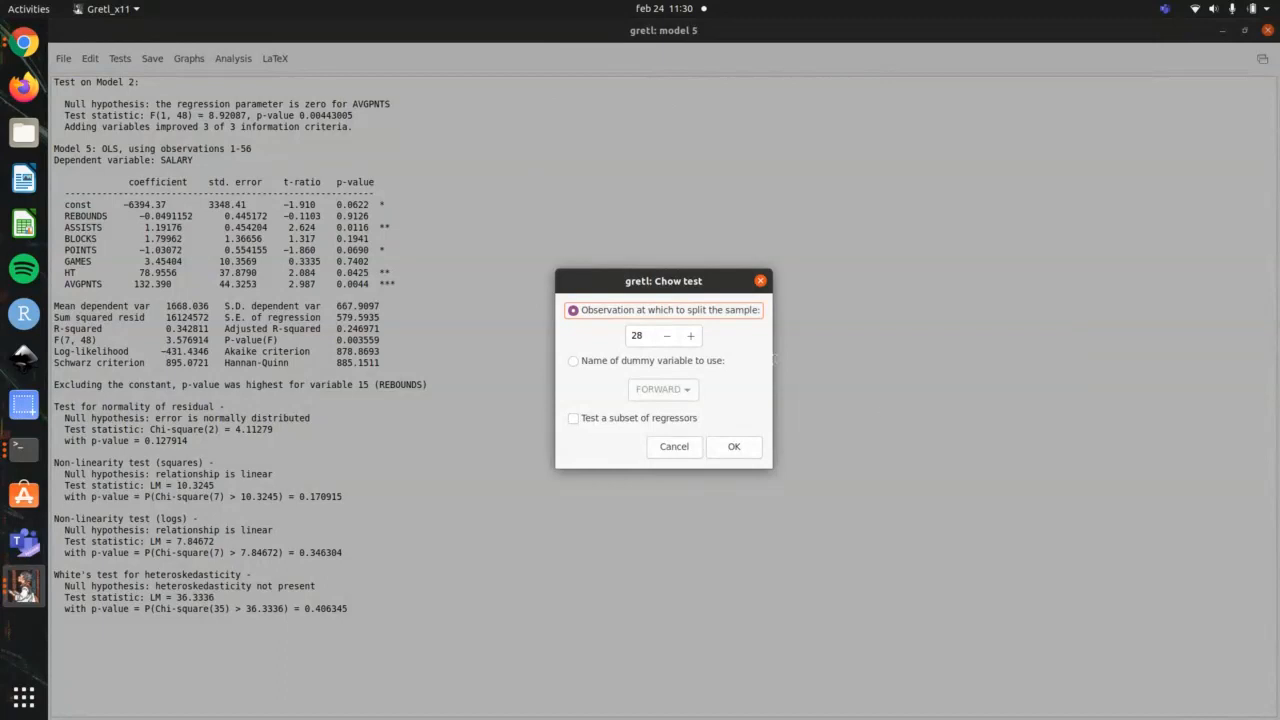
left_click(712, 448)
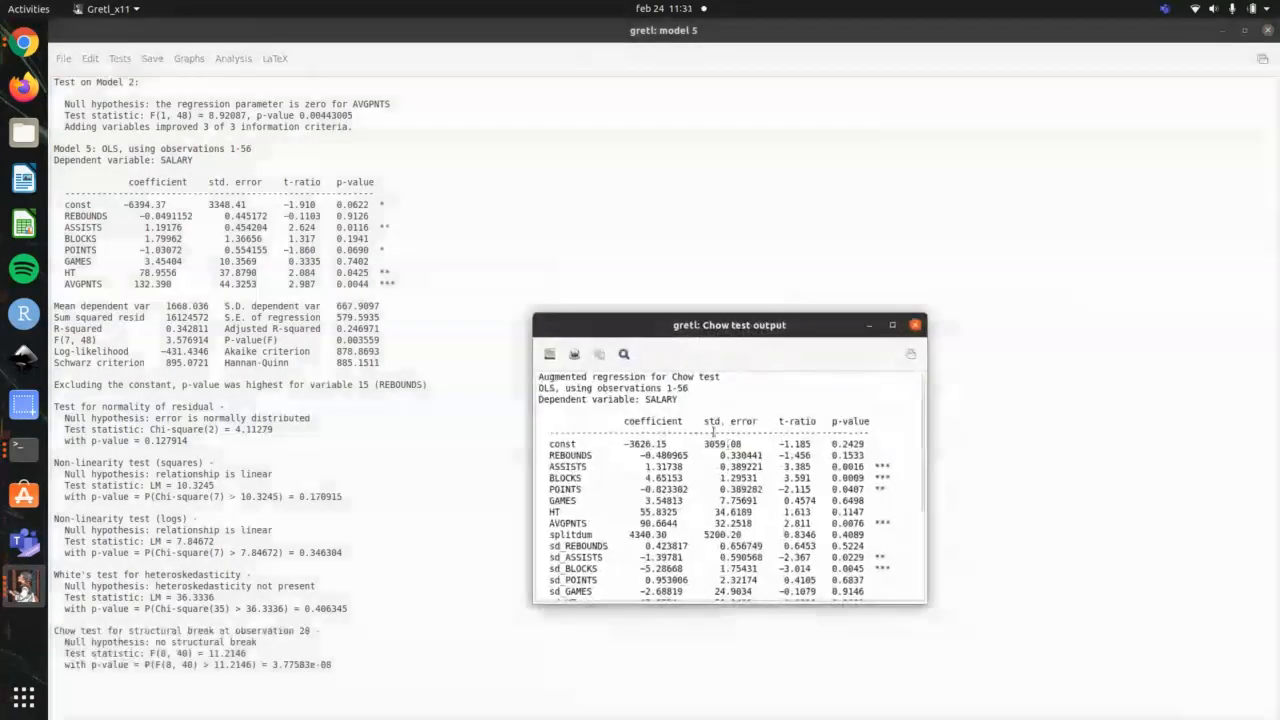
Step: Review the augmented regression for the Chow test in a maximized window, and close the test output
scroll(713, 432, "down", 5)
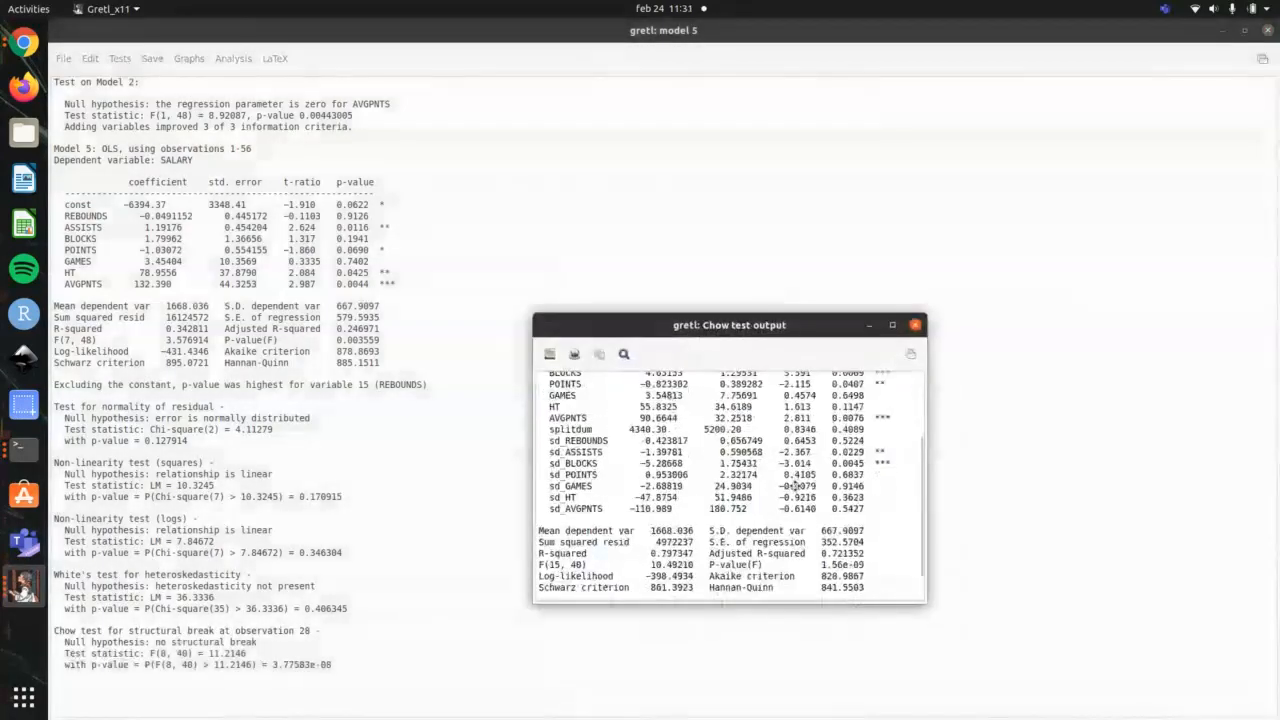
left_click(893, 325)
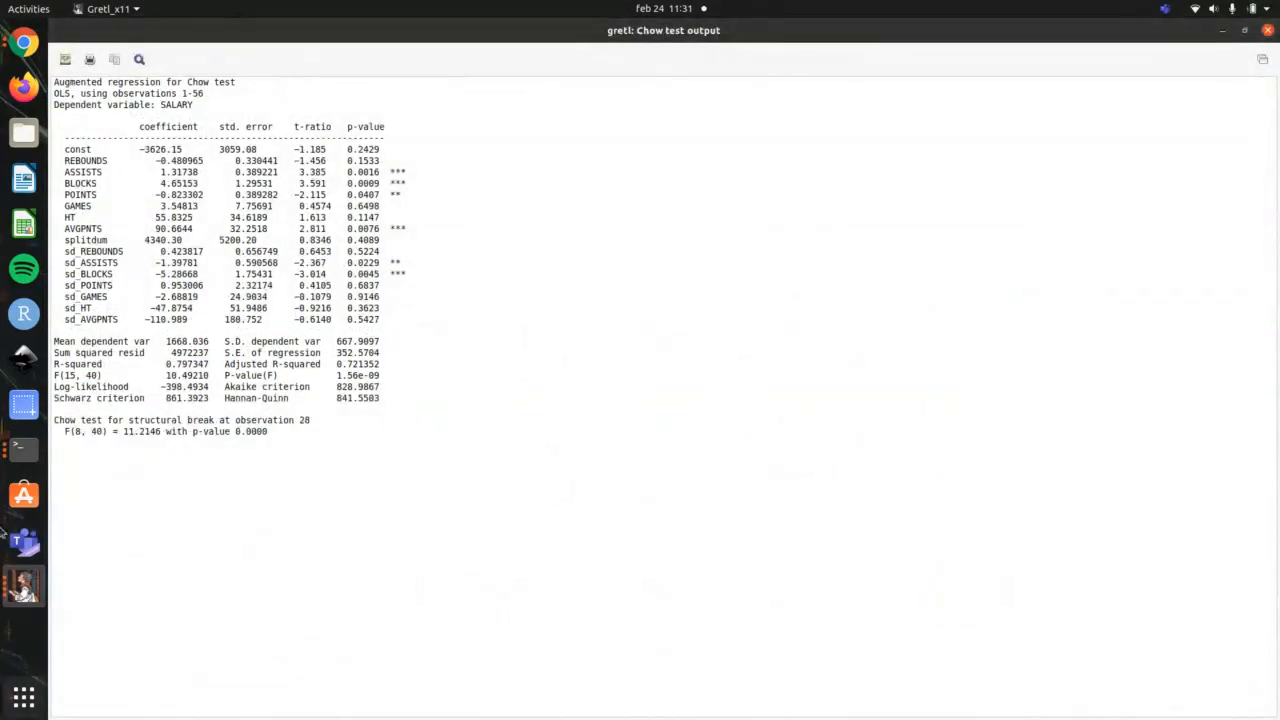
left_click(1267, 31)
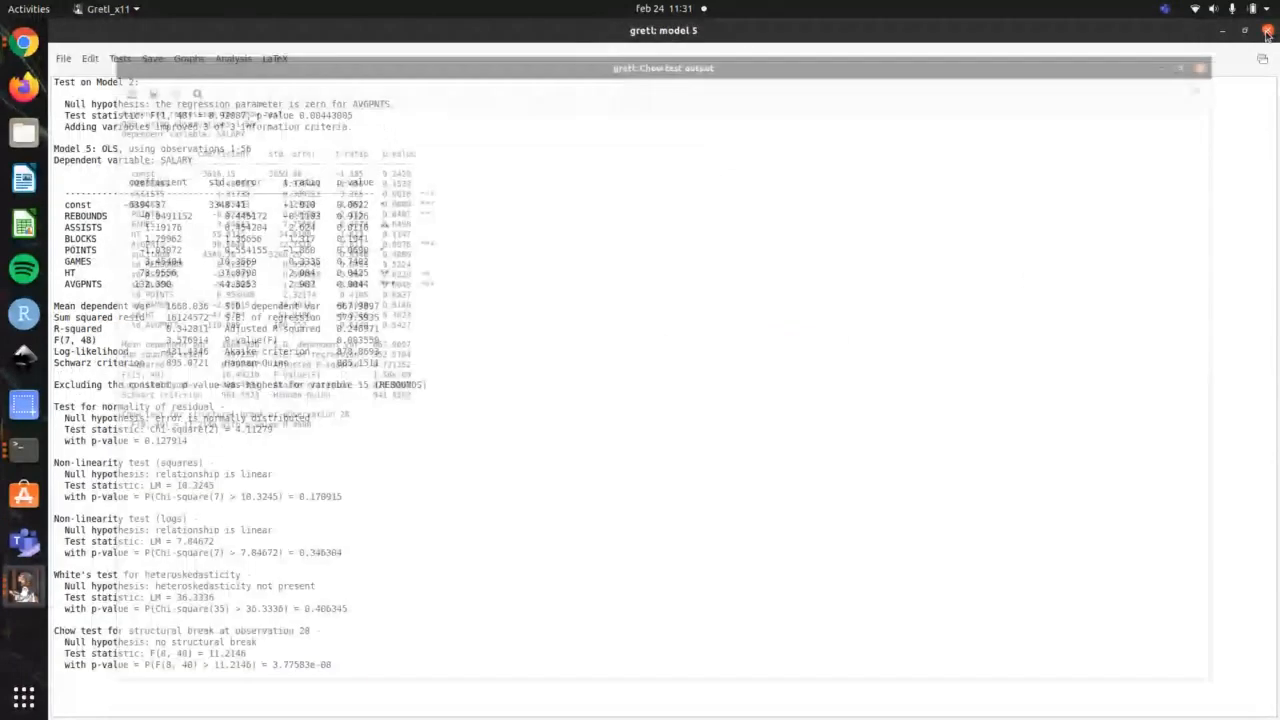
Step: Highlight the Chow test's null hypothesis, its p-value line and the whole Chow block in the model 5 output
mouse_move(245, 653)
left_mouse_down()
mouse_move(104, 643)
mouse_move(256, 643)
left_mouse_up()
double_click(82, 641)
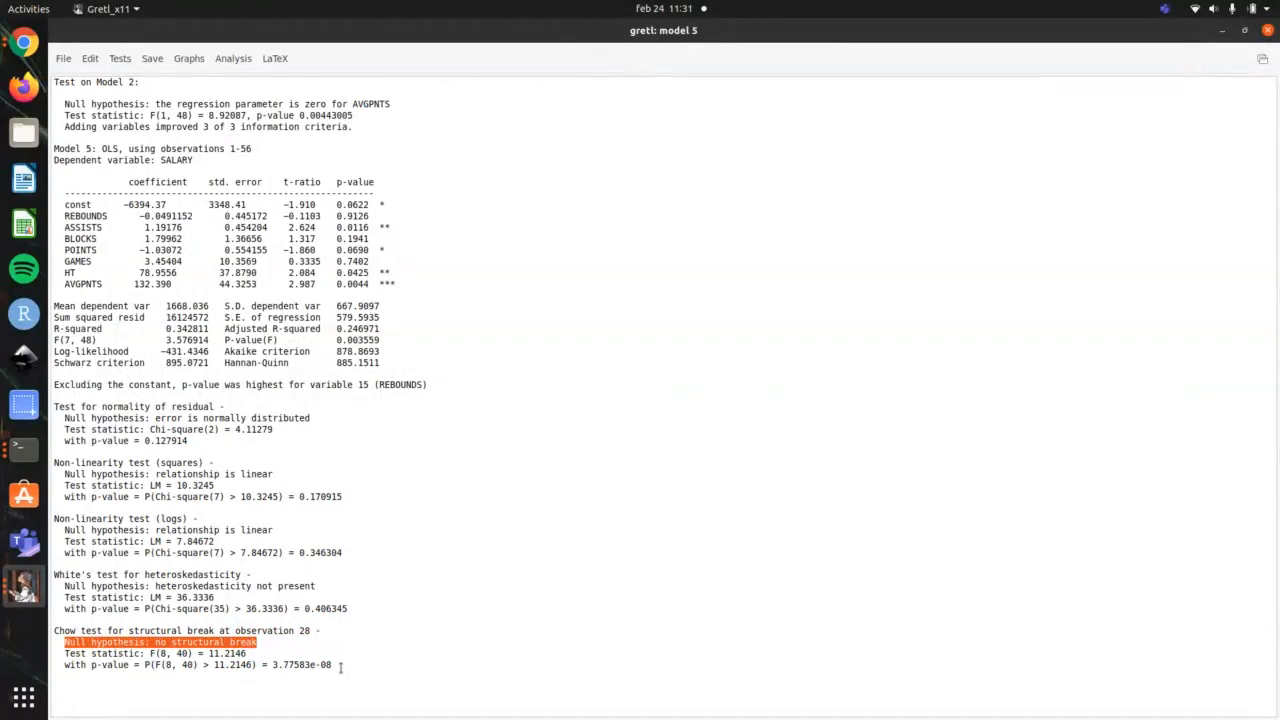
left_click_drag(340, 666, 64, 665)
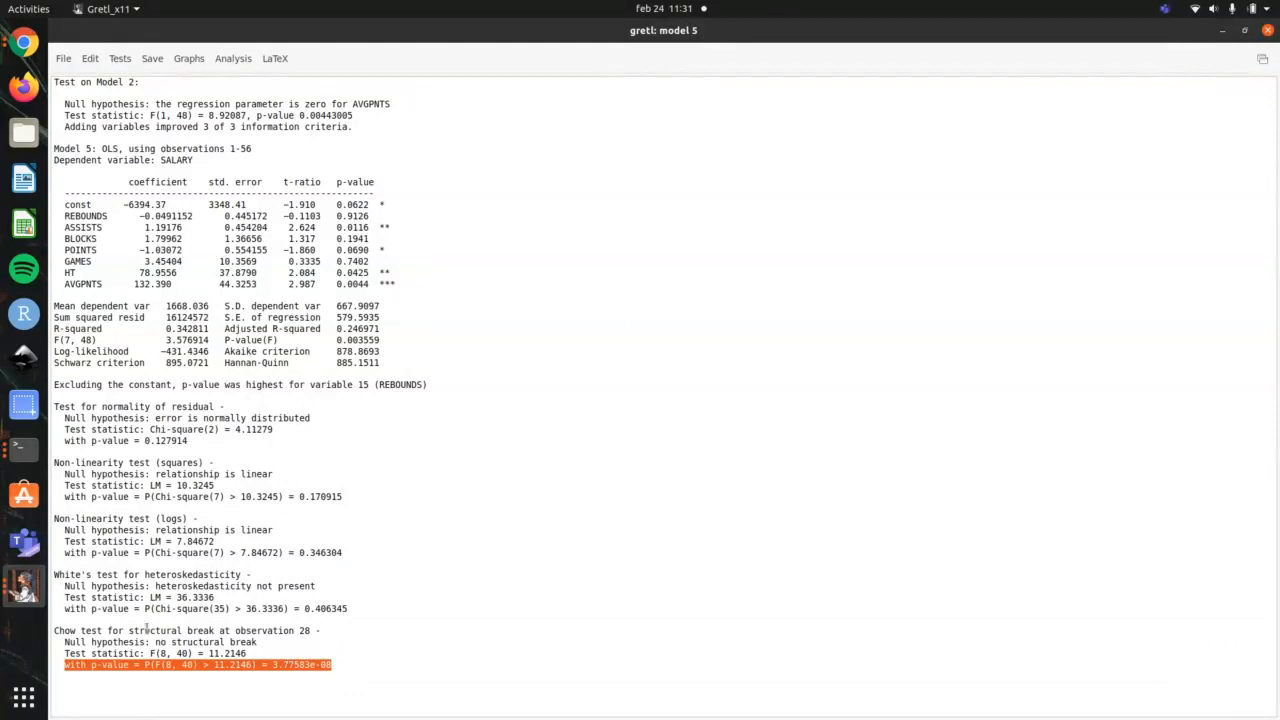
left_click_drag(345, 665, 37, 630)
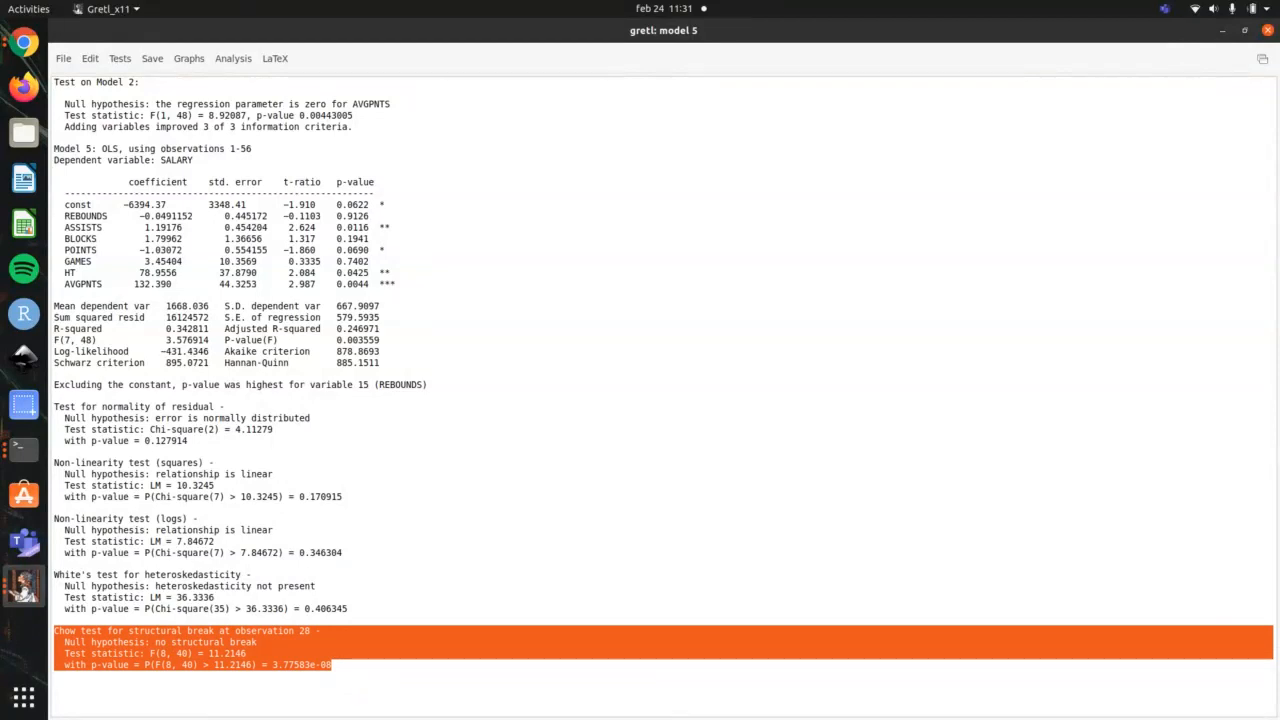
Step: Check the terminal outline, run gretl's collinearity diagnostics on model 5, maximize the results, and highlight the variance inflation factor for POINTS
key("alt+Tab")
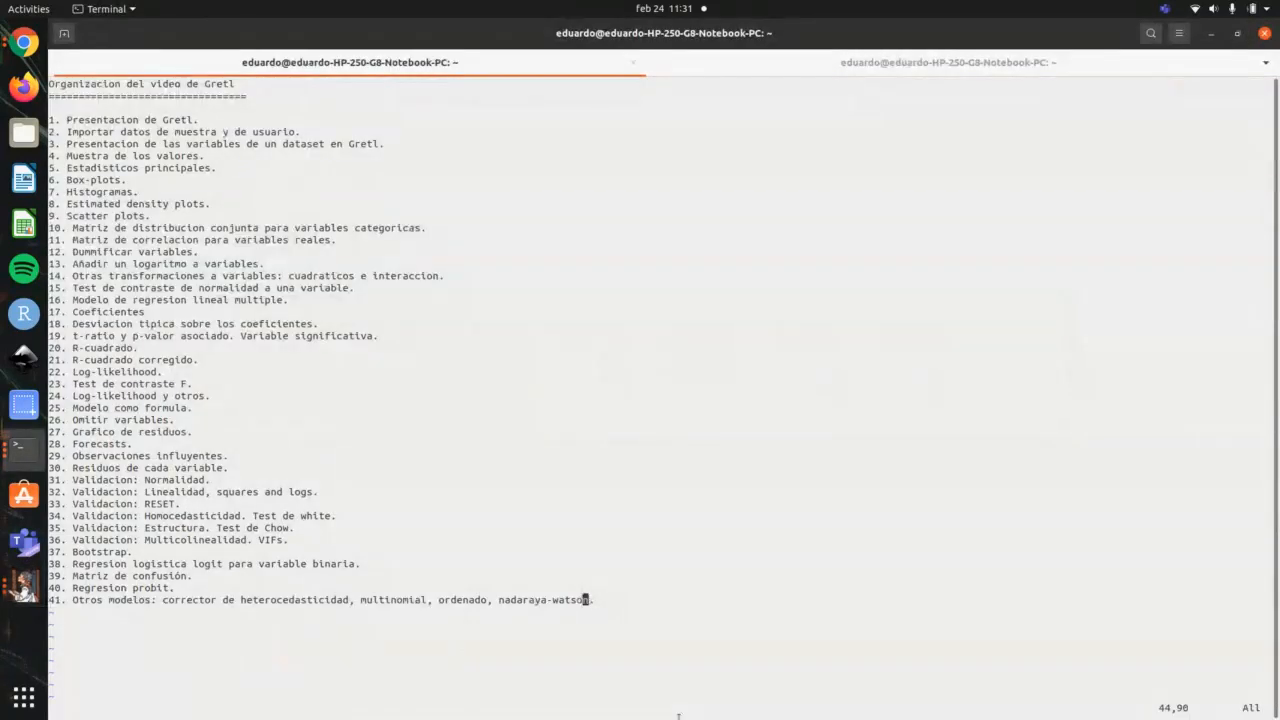
key("alt+Tab")
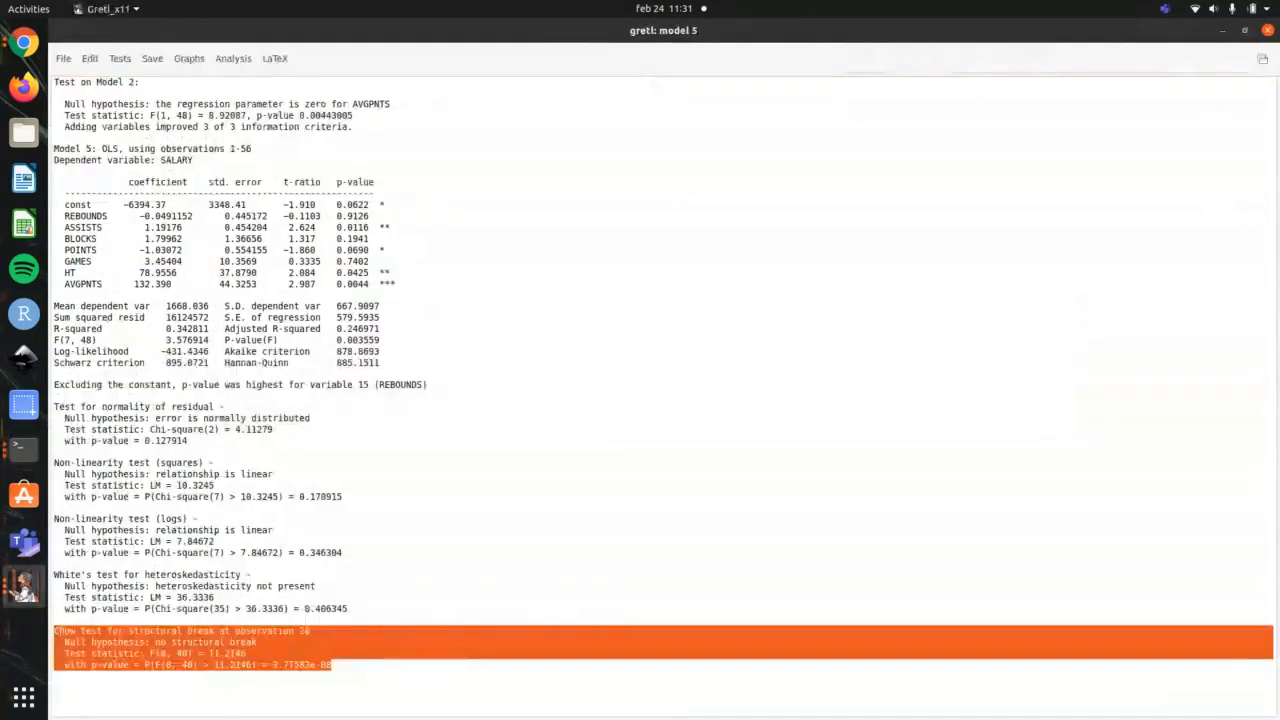
left_click(240, 60)
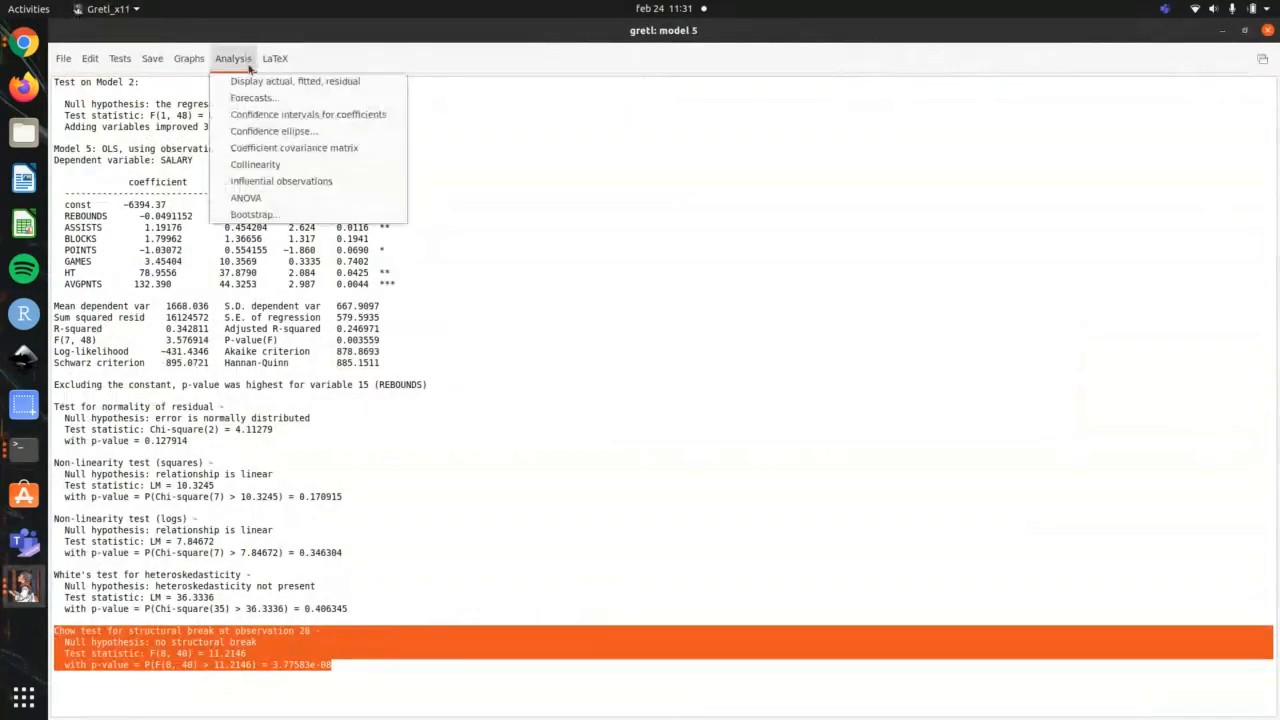
left_click(255, 164)
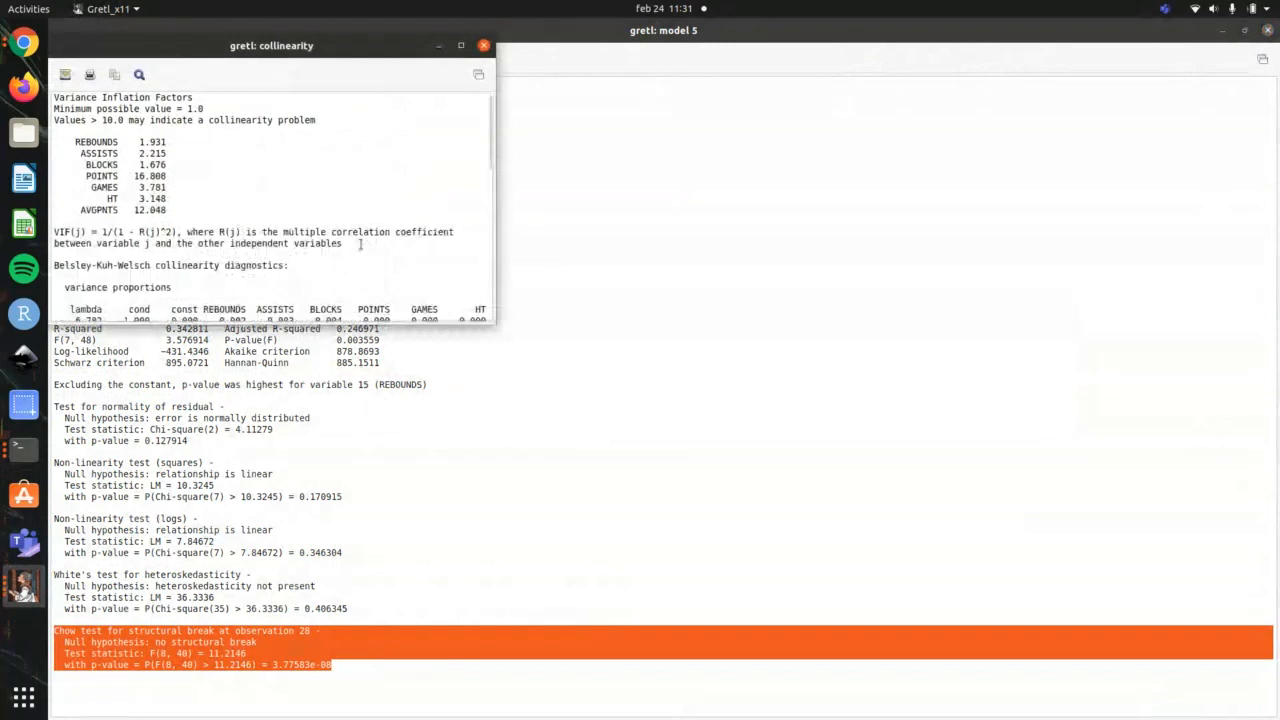
left_click(460, 45)
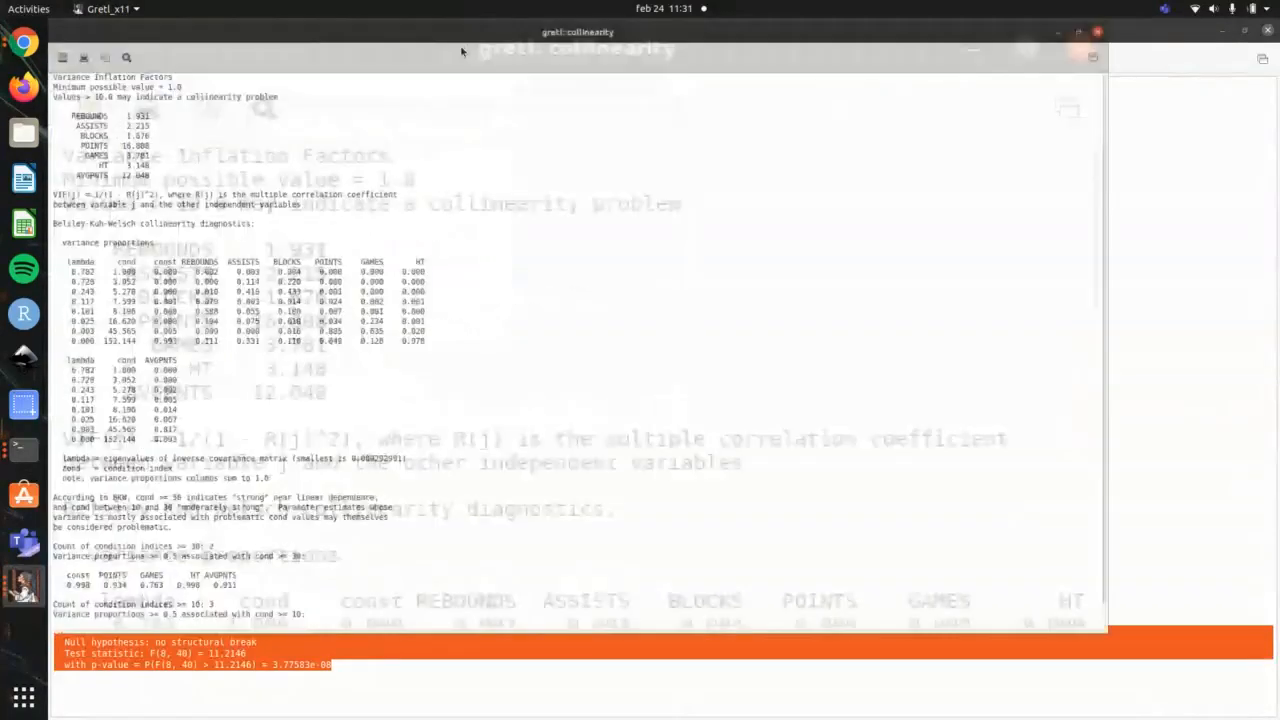
left_click_drag(170, 161, 33, 163)
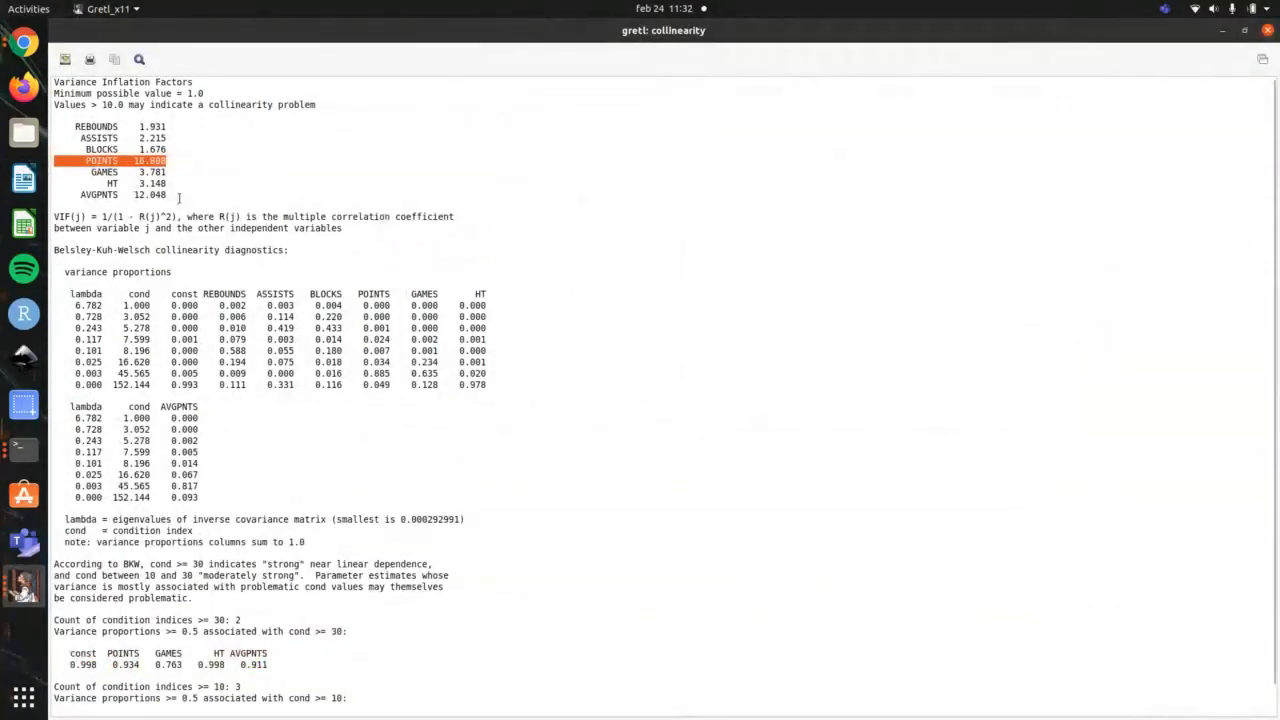
Step: Highlight the variance inflation factors for AVGPNTS, POINTS and HT in the collinearity results, and close the output
left_click_drag(172, 196, 48, 196)
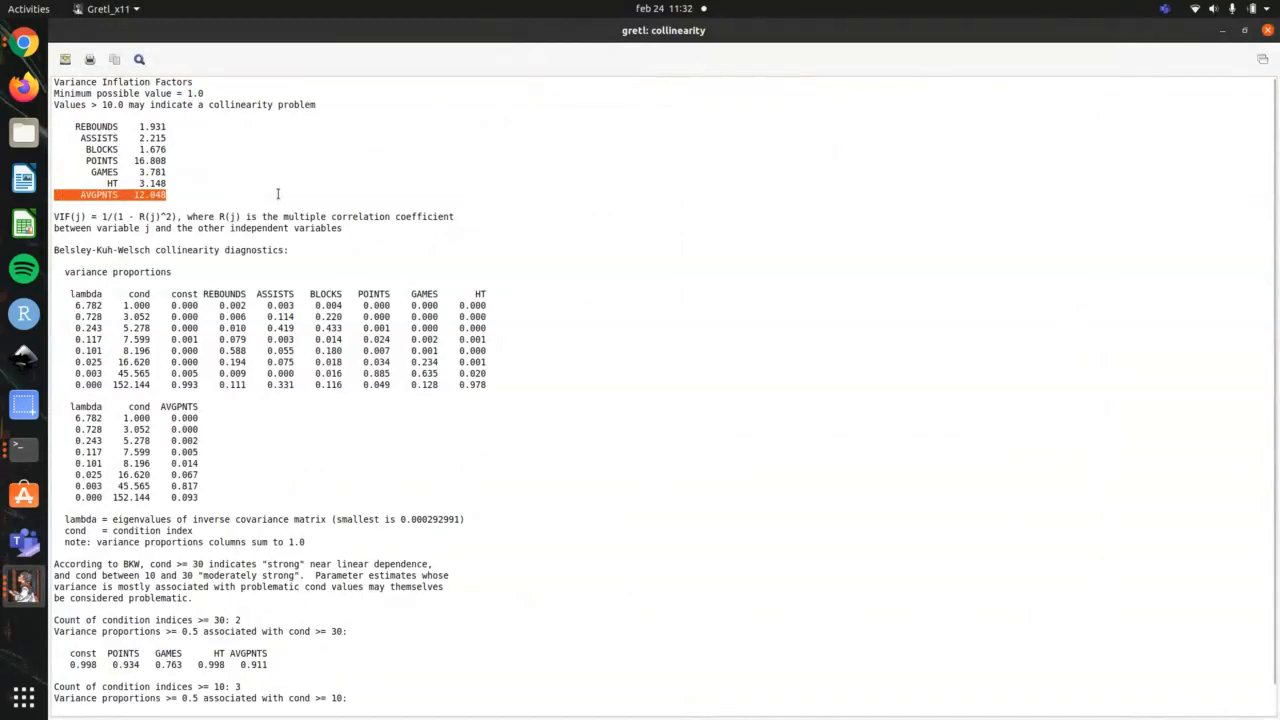
scroll(223, 367, "down", 1)
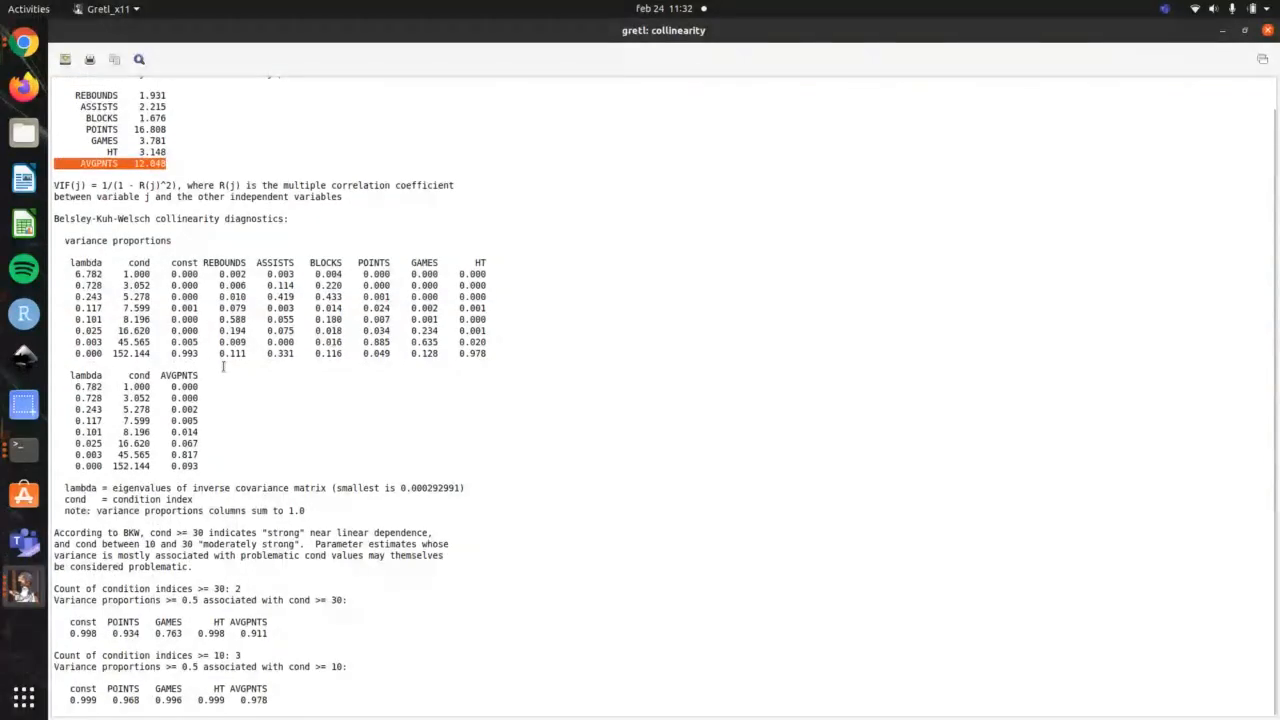
scroll(223, 367, "up", 1)
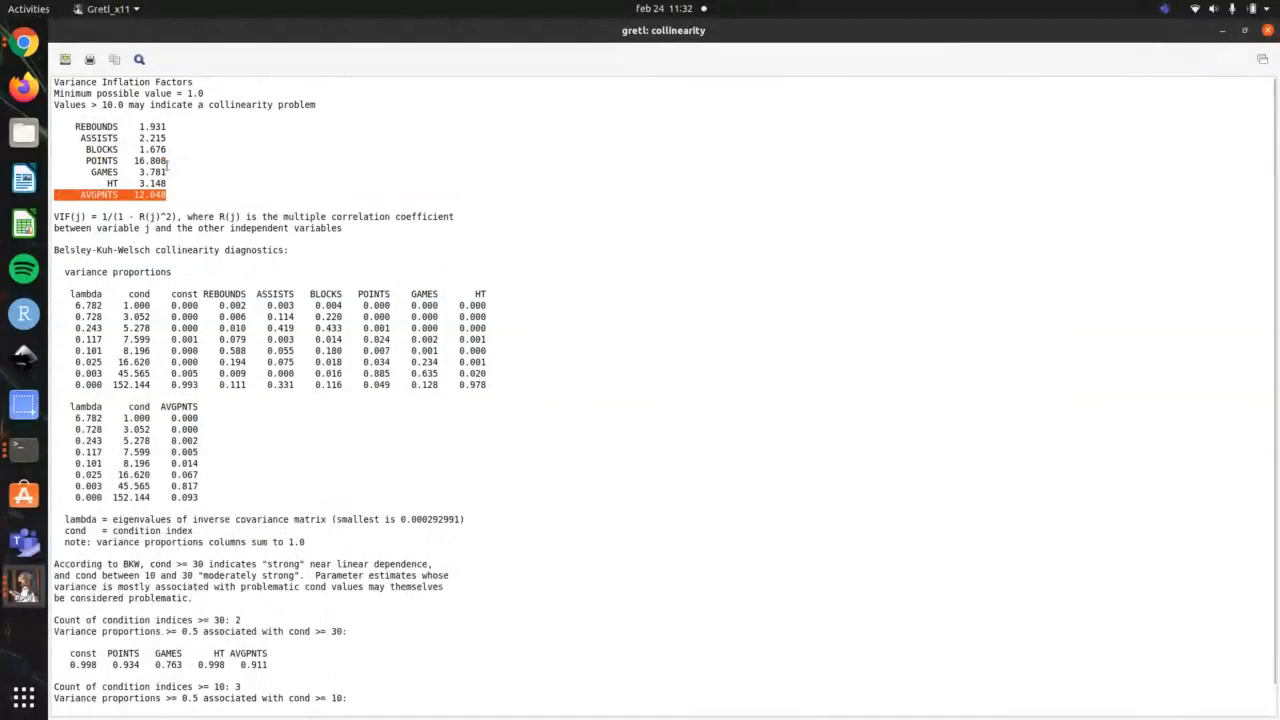
left_click_drag(167, 162, 54, 161)
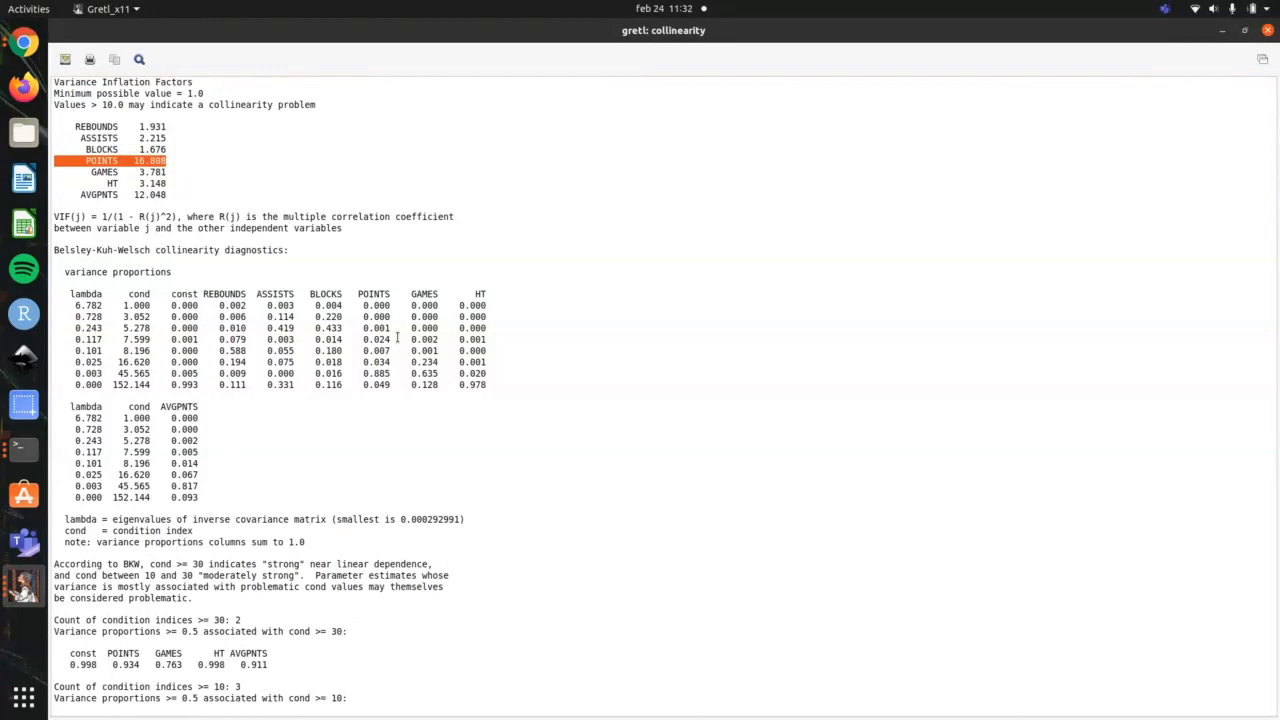
left_click_drag(190, 187, 18, 181)
left_click_drag(170, 204, 47, 196)
left_click(177, 160)
left_click_drag(177, 160, 50, 162)
left_click(1268, 30)
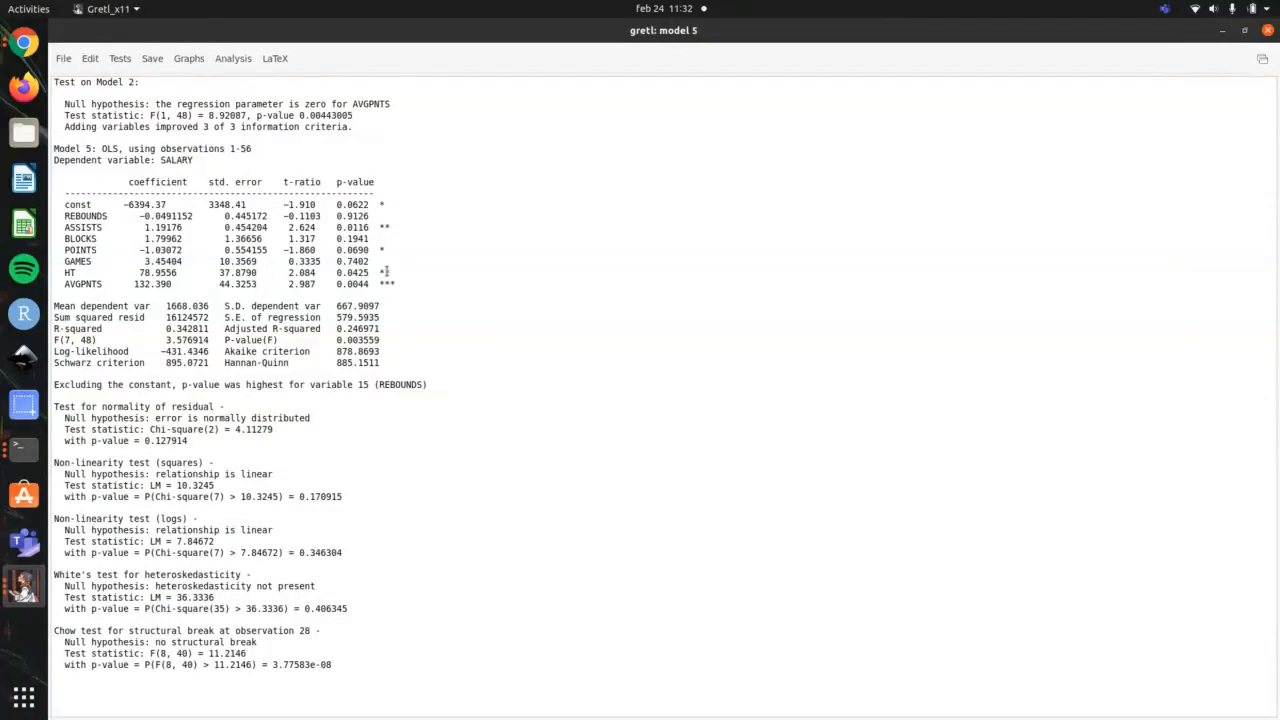
Step: Check the terminal outline and run gretl's bootstrap analysis on model 5 for the REBOUNDS confidence interval, resampling residuals
key("alt+Tab")
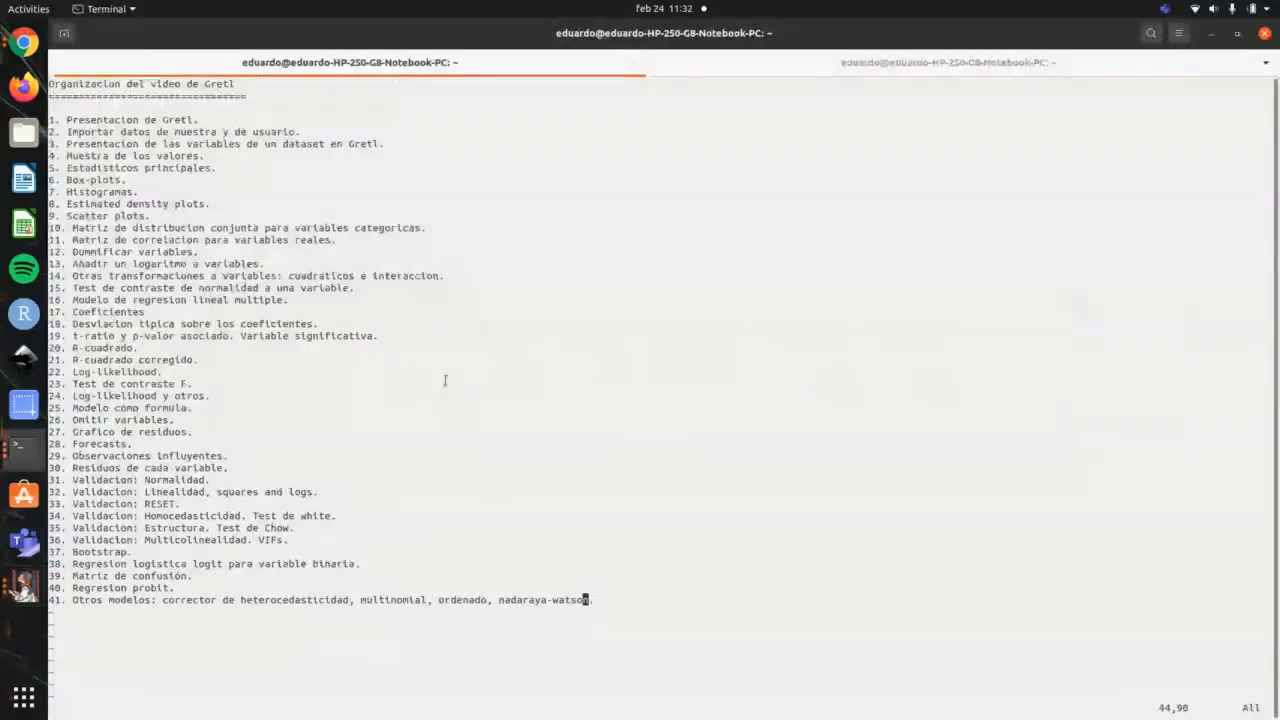
key("alt+Tab")
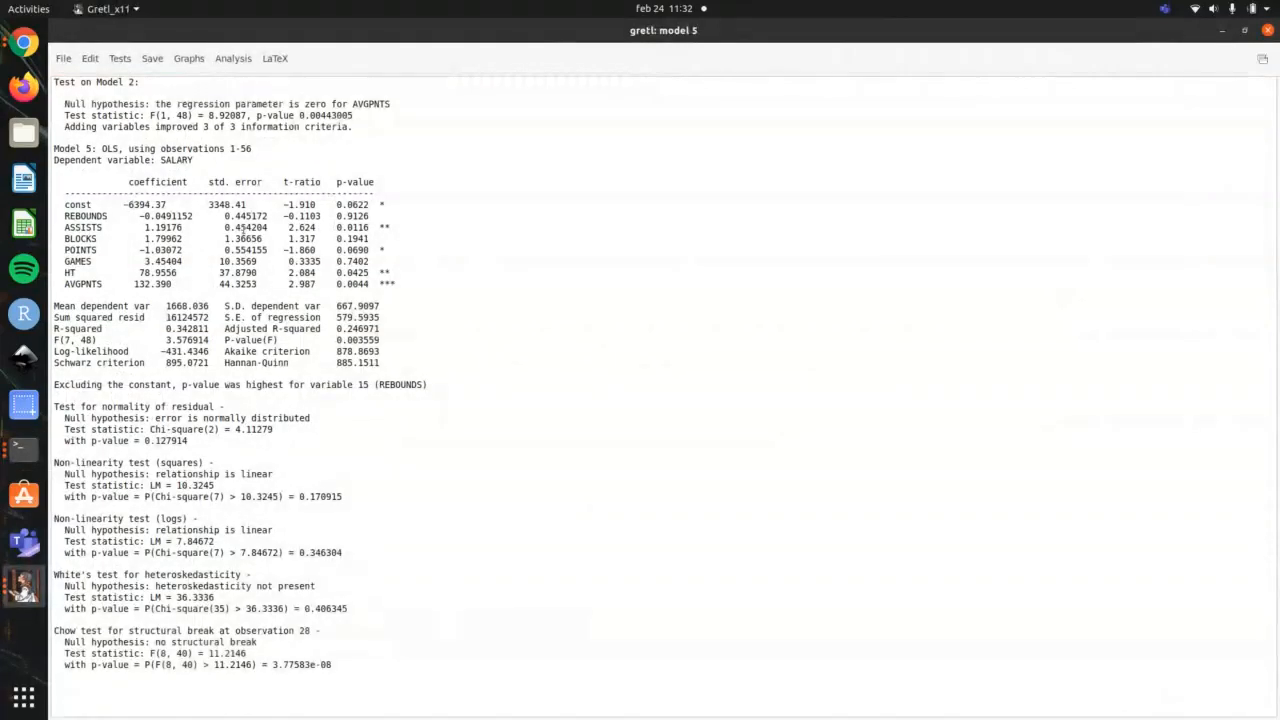
left_click(233, 58)
left_click(276, 211)
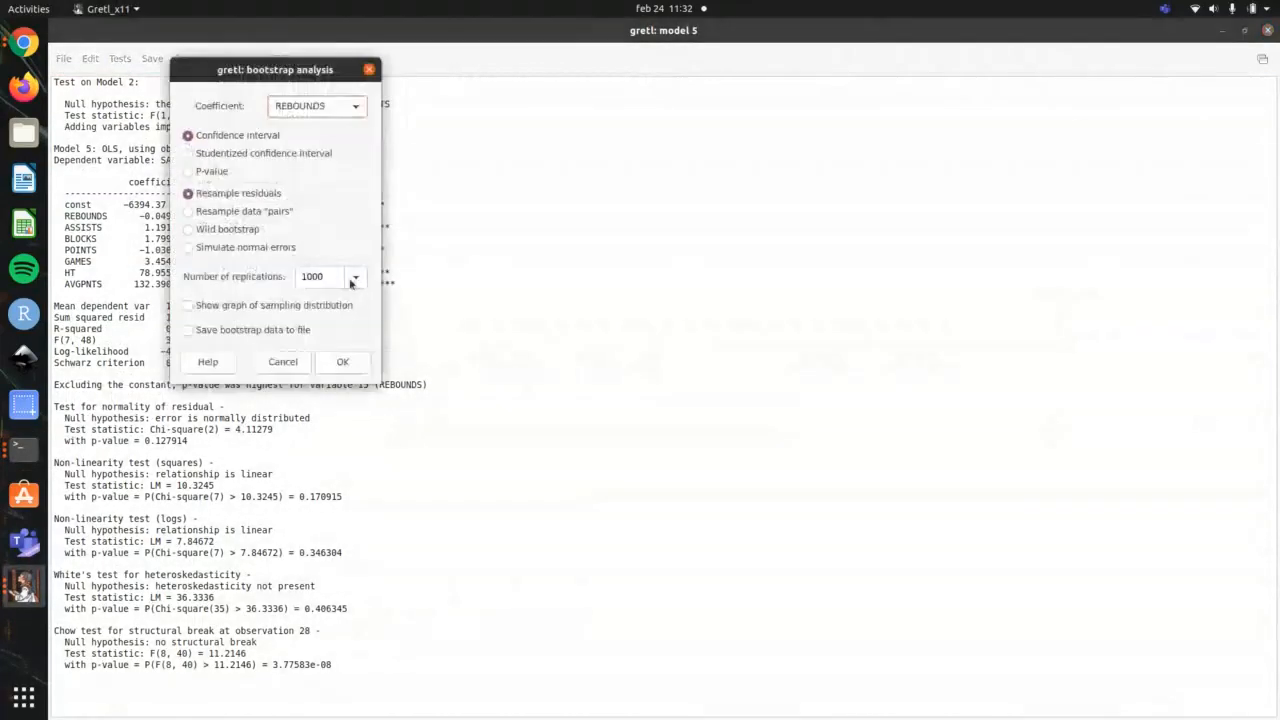
left_click(350, 359)
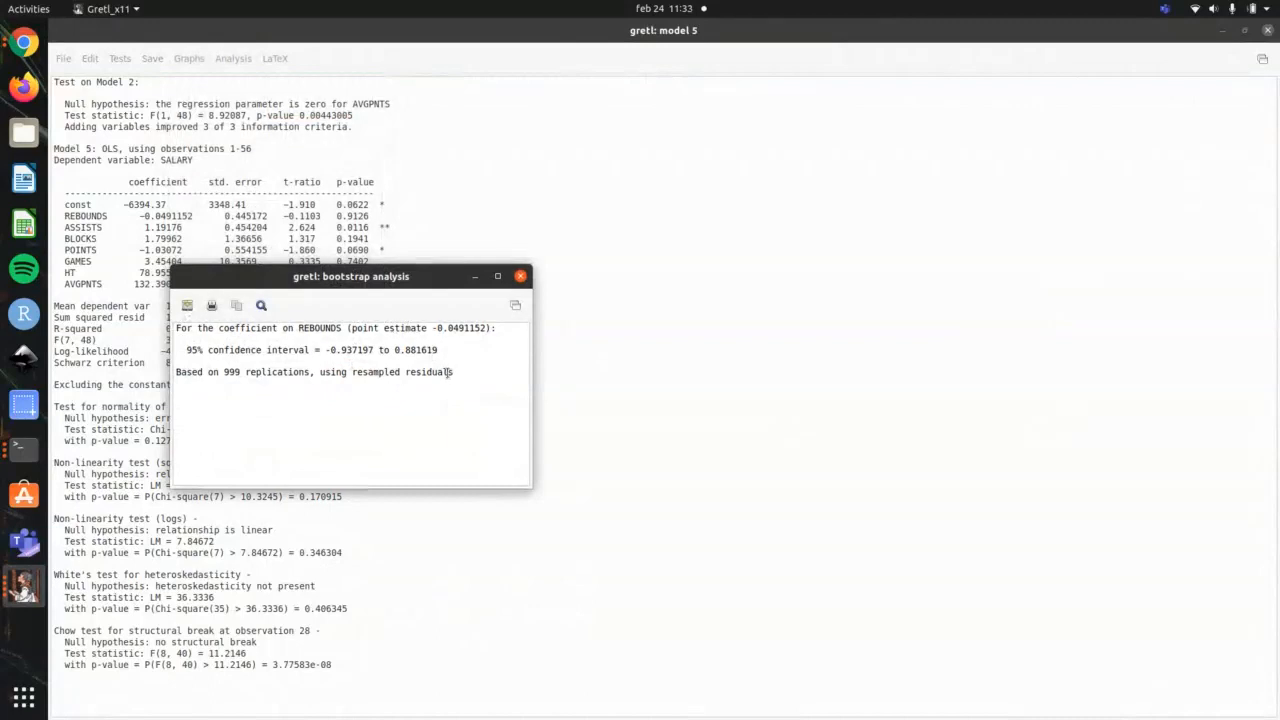
Step: Highlight the 95% confidence interval and the replications line in the bootstrap results, and close the output
left_click_drag(187, 350, 443, 350)
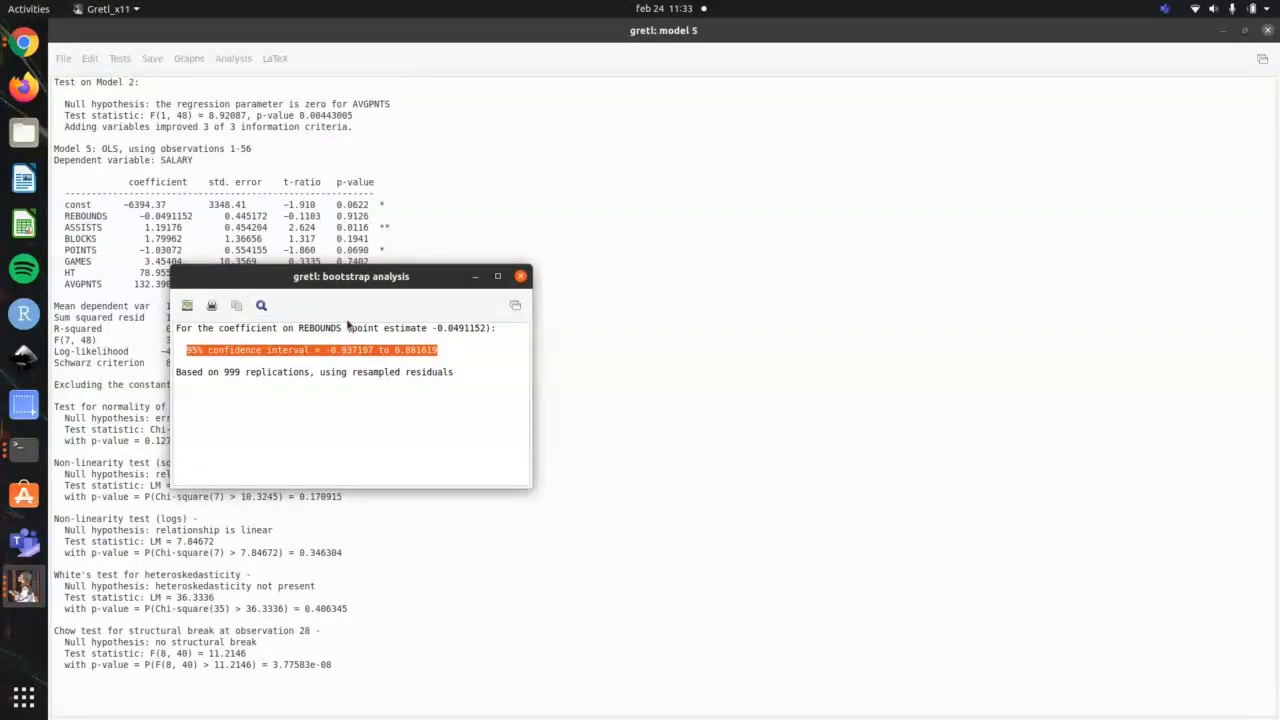
left_click(446, 353)
left_click_drag(446, 353, 176, 351)
left_click_drag(459, 368, 181, 366)
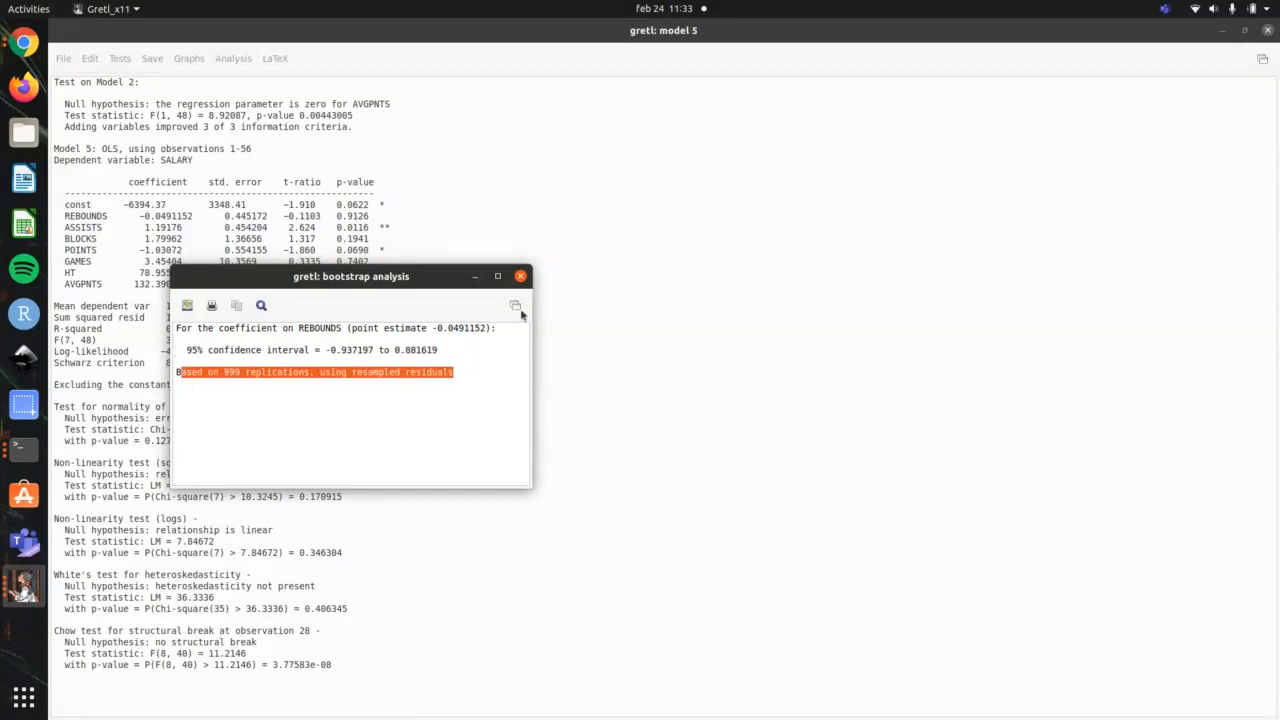
left_click(520, 276)
Step: Recheck the terminal outline, close gretl's model 5 and model 2 windows, and return to the dataset window
key("alt+Tab")
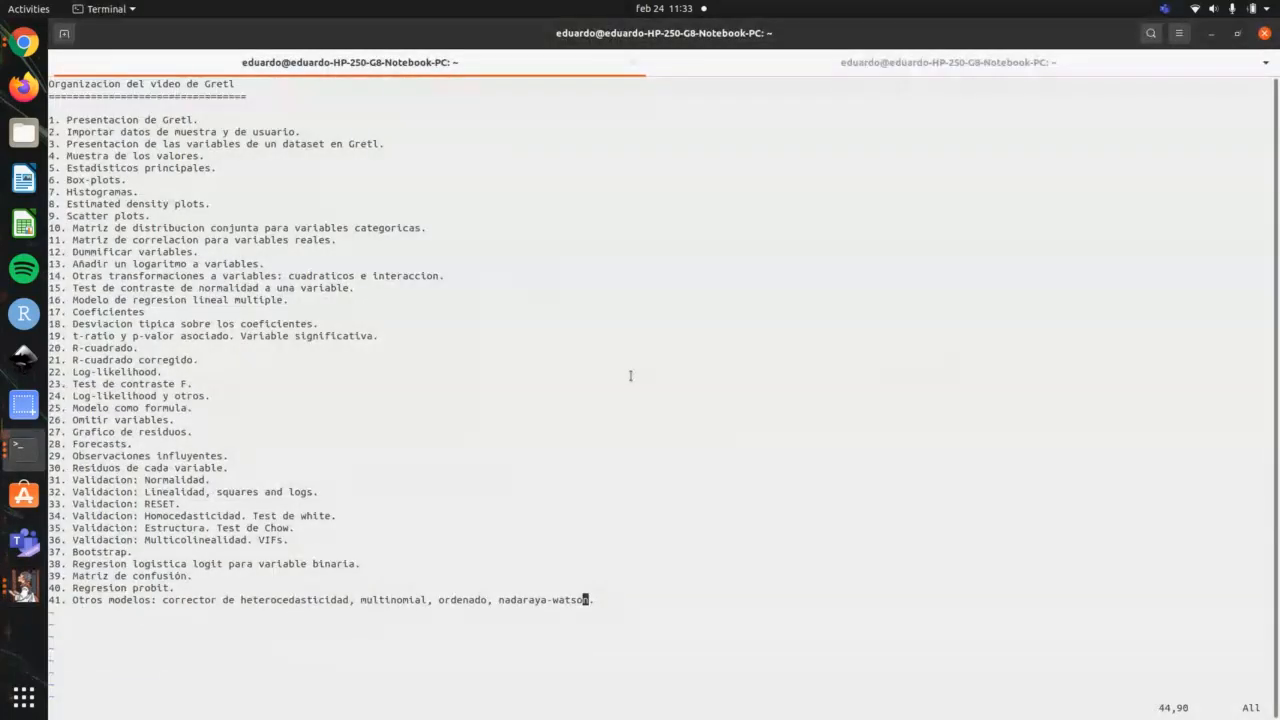
key("alt+Tab")
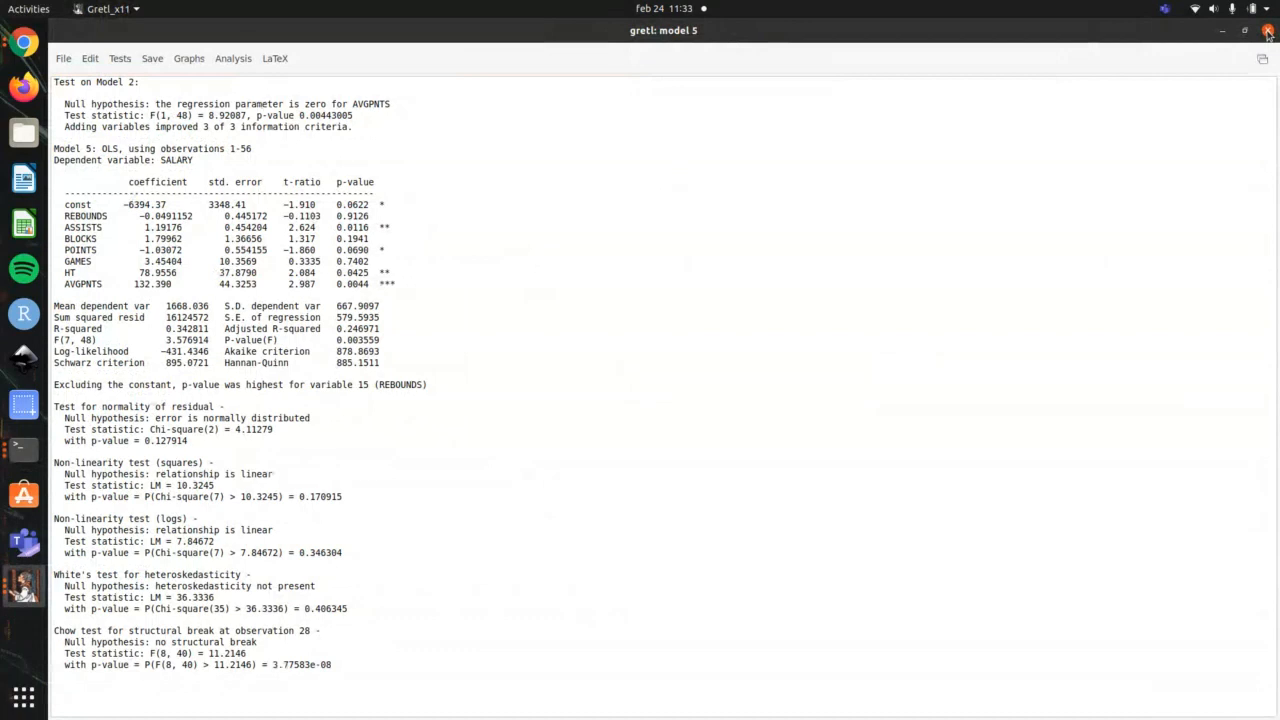
left_click(1268, 33)
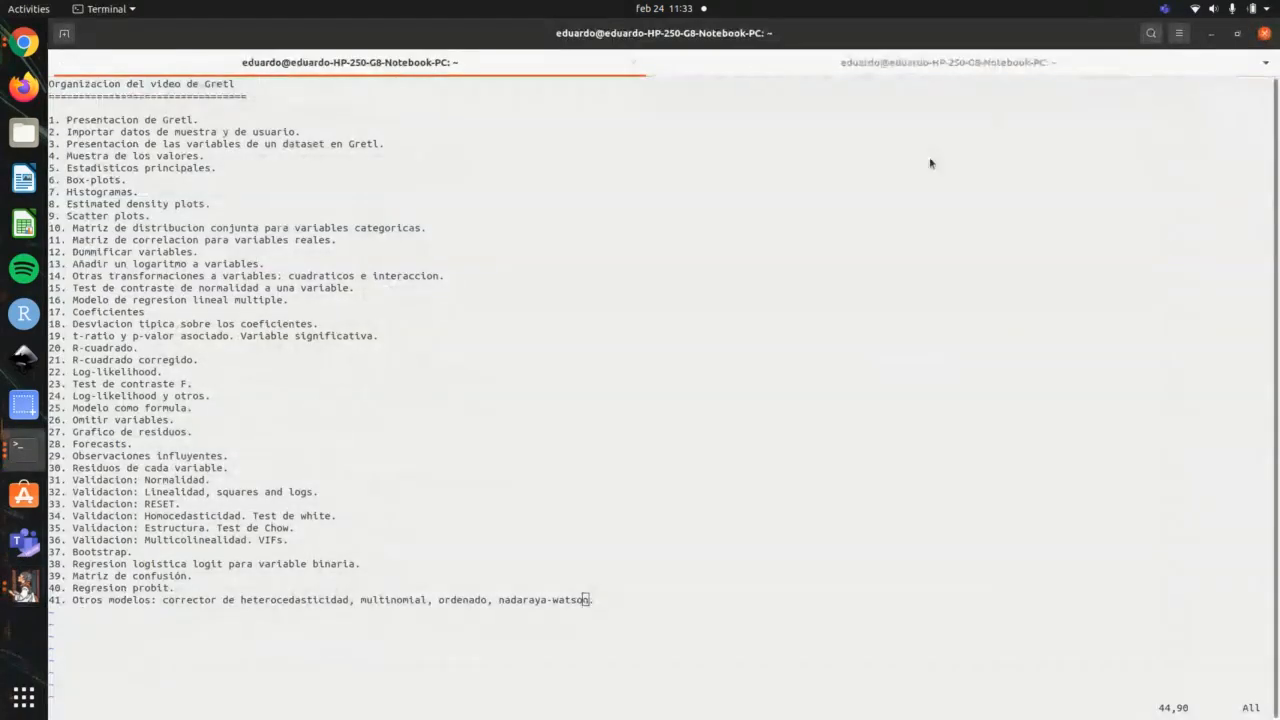
key("alt+Tab")
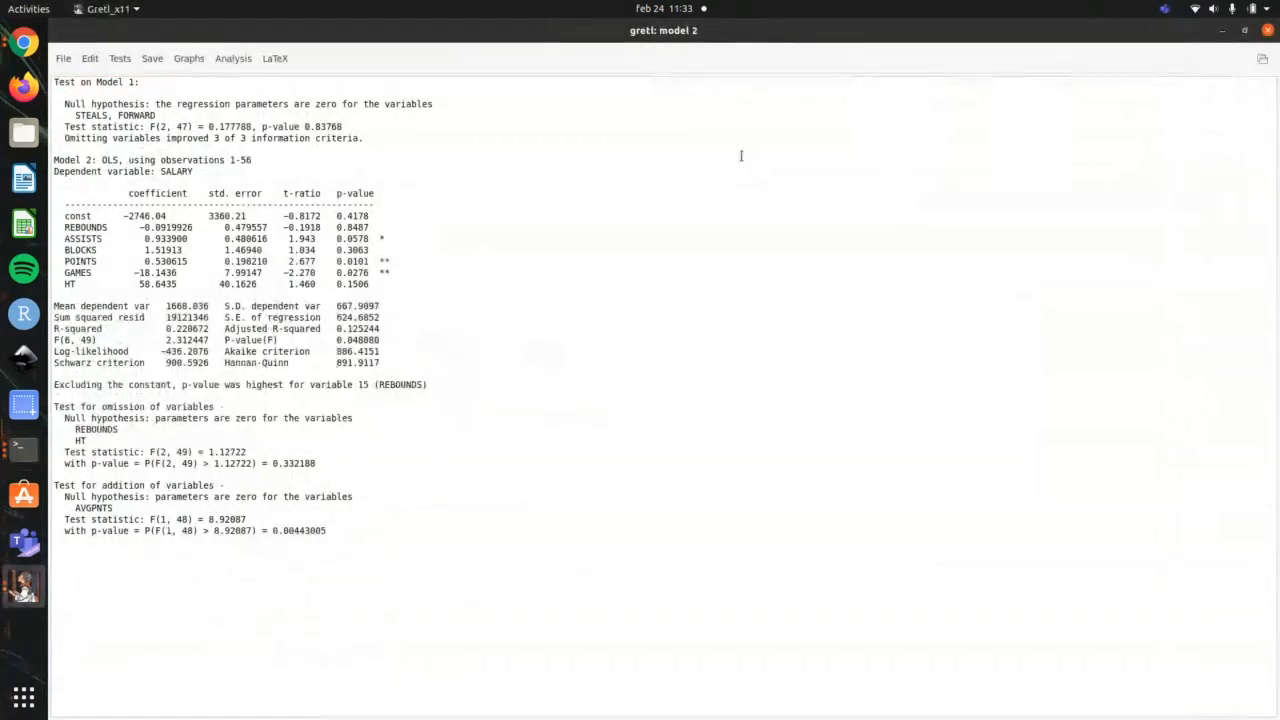
left_click(1268, 30)
key("alt+Tab")
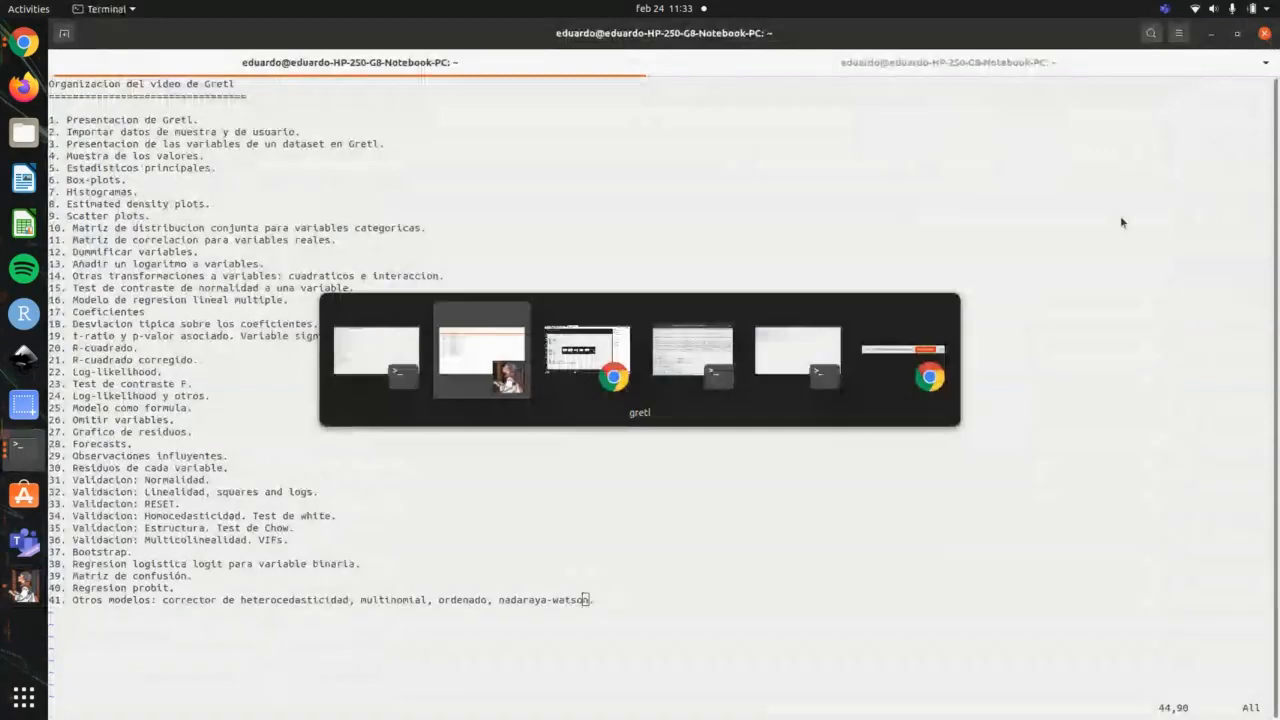
Step: Specify a binary logit model with EW as the dependent variable, keeping the listed regressors
left_click(307, 58)
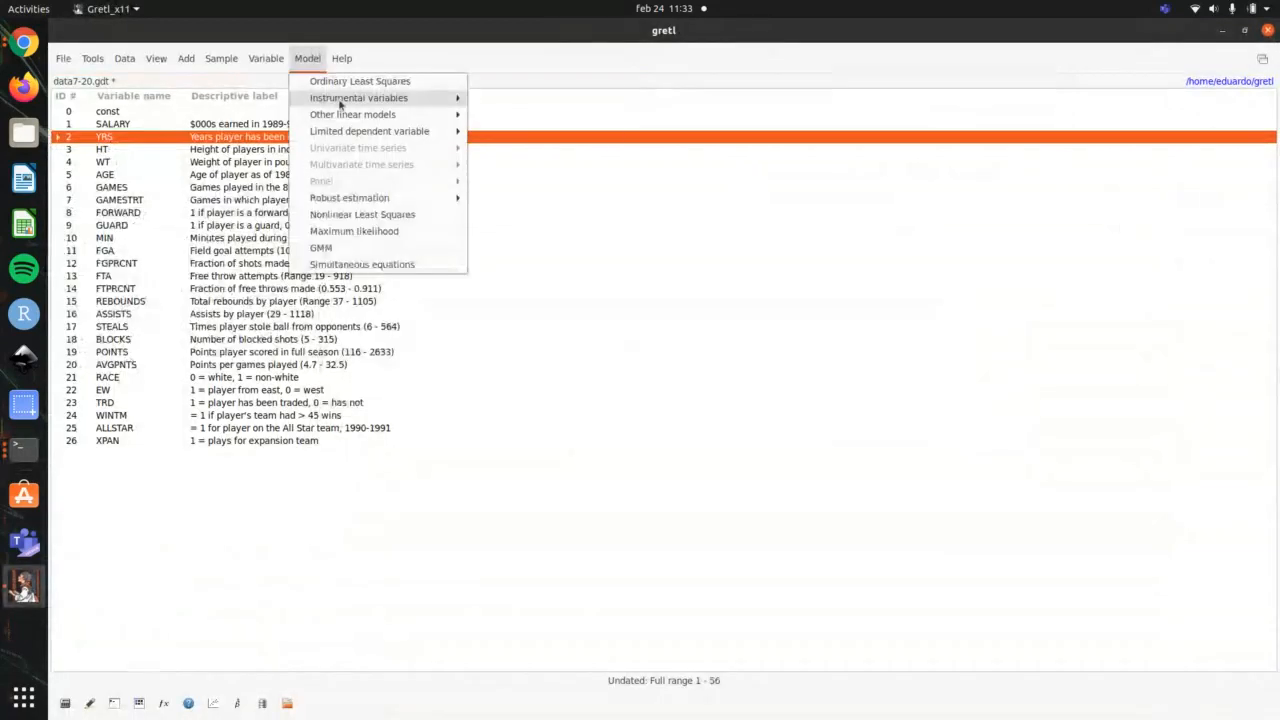
mouse_move(440, 131)
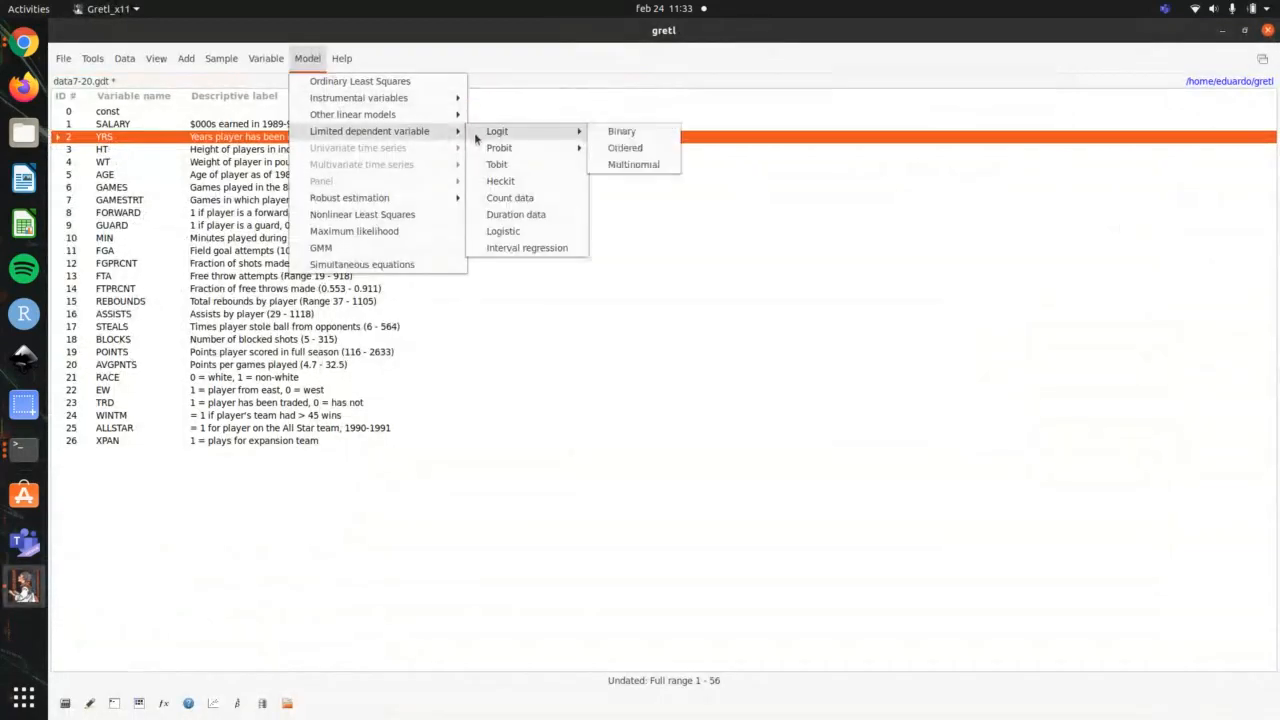
left_click(621, 131)
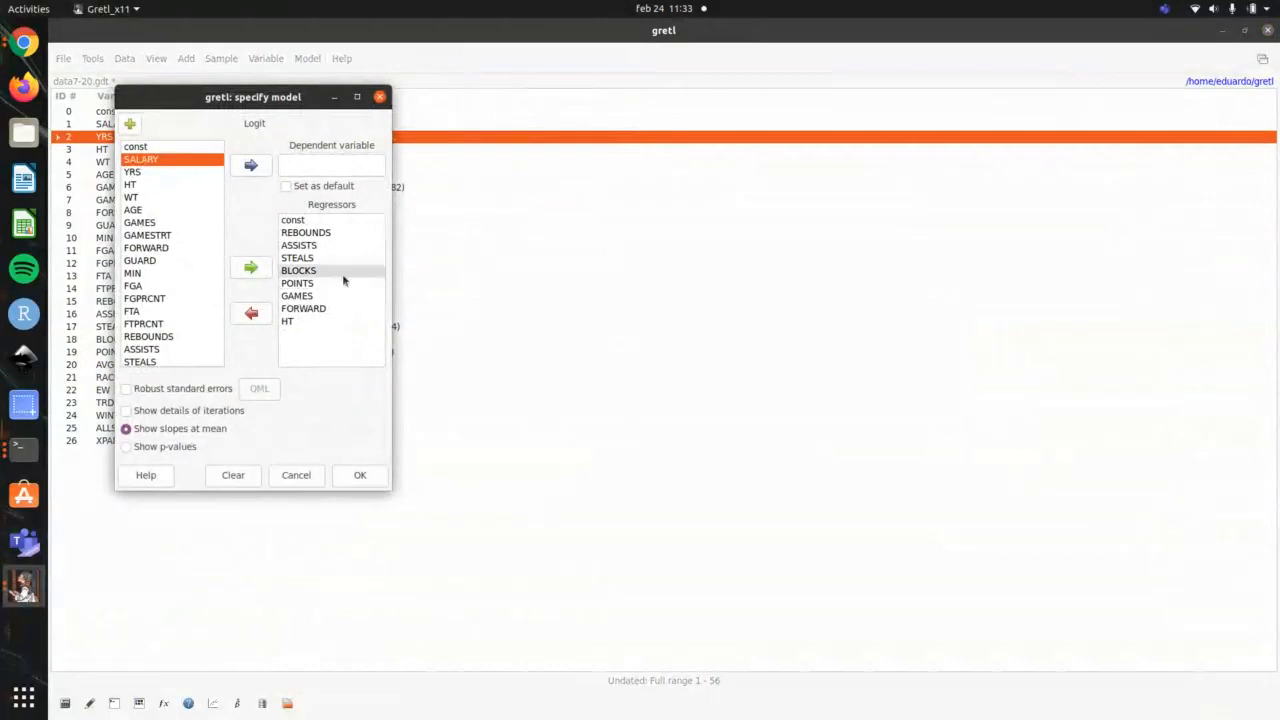
scroll(174, 316, "down", 5)
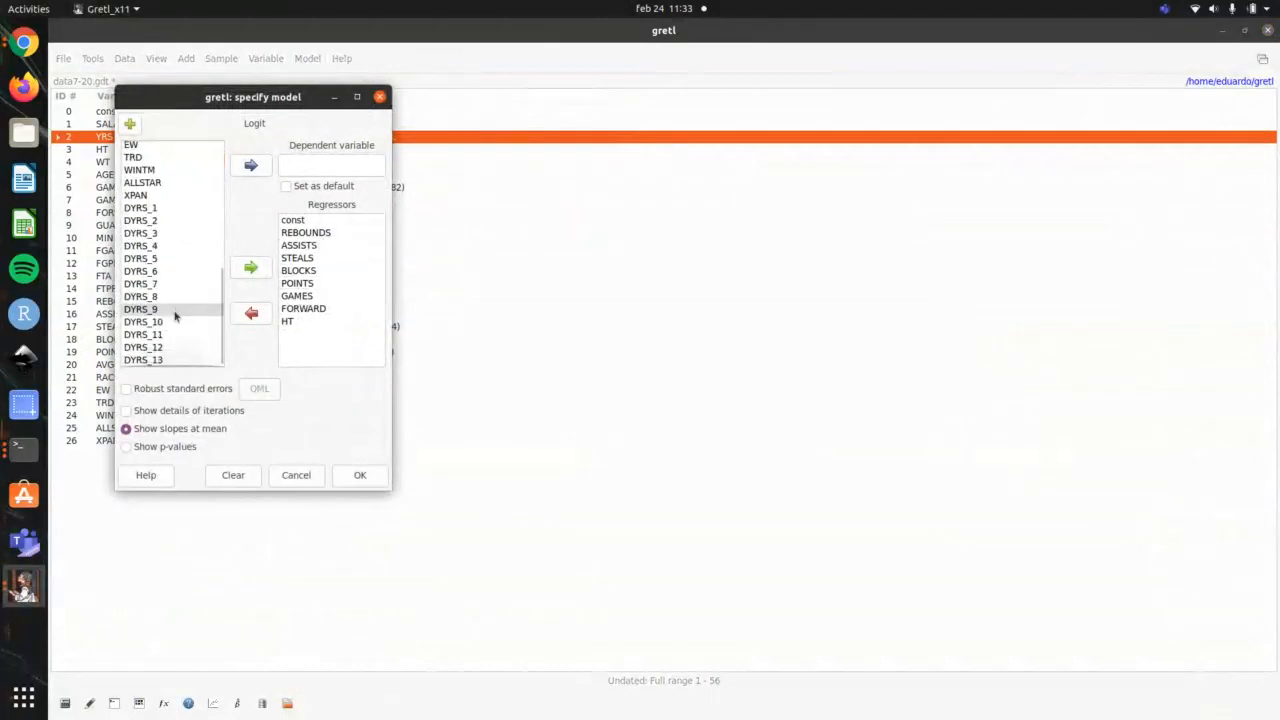
scroll(175, 313, "up", 2)
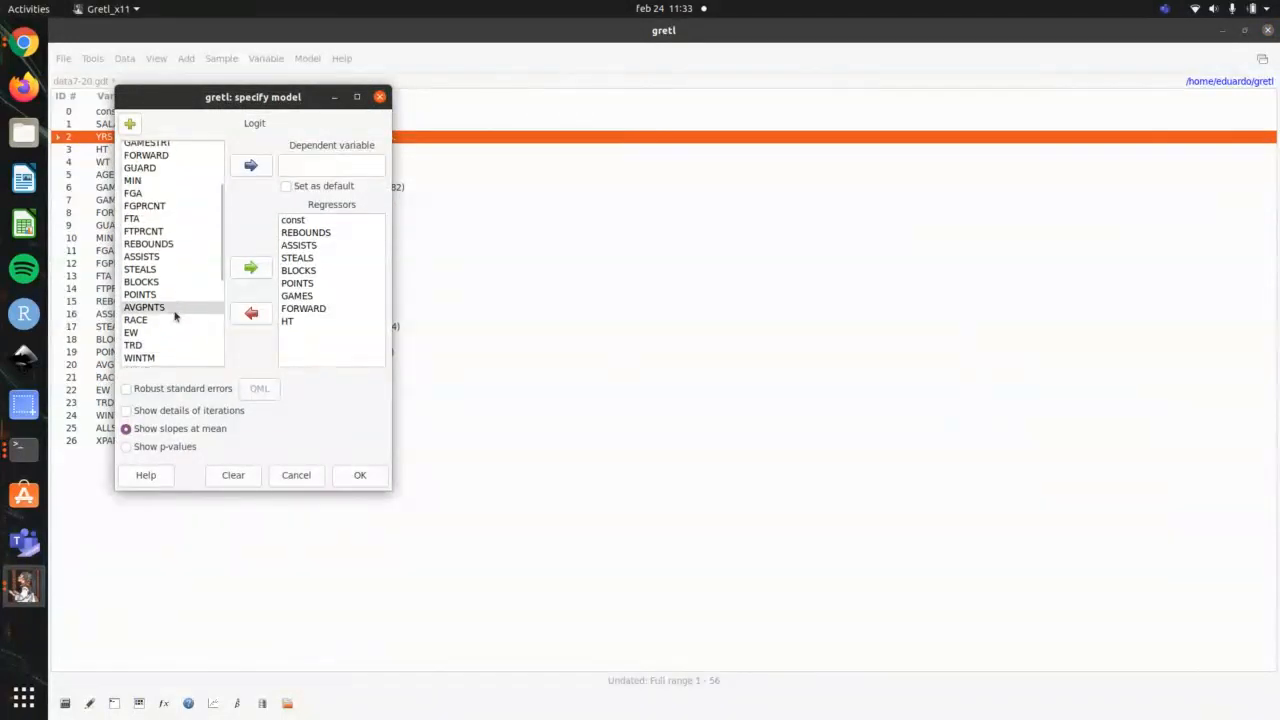
left_click(165, 334)
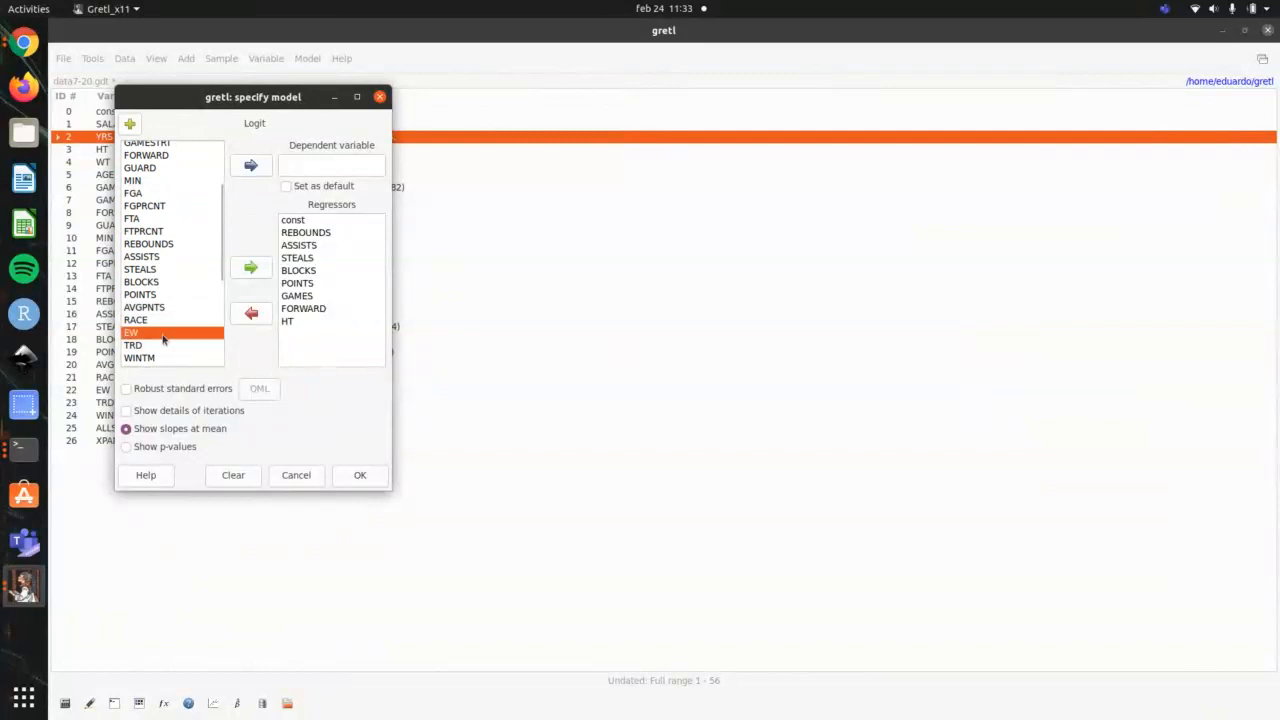
left_click(251, 165)
Step: Choose to show p-values, estimate the EW logit model, and maximize its results window
left_click(165, 447)
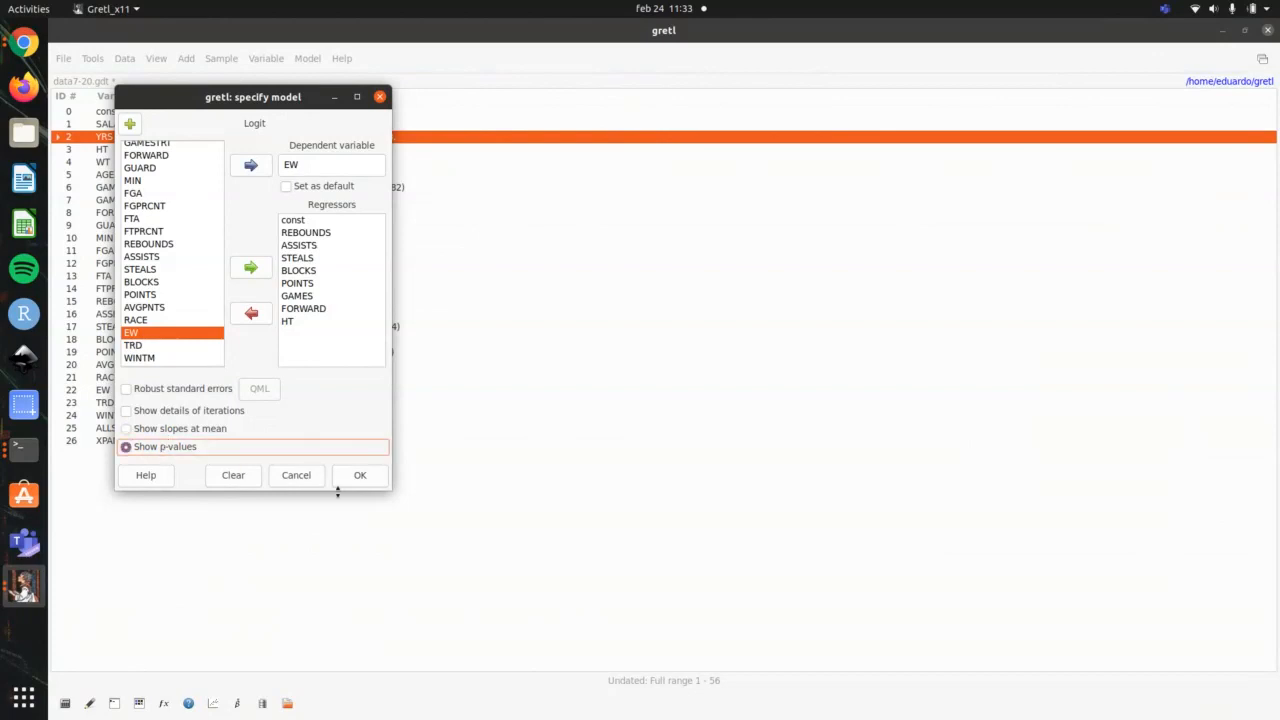
left_click(195, 430)
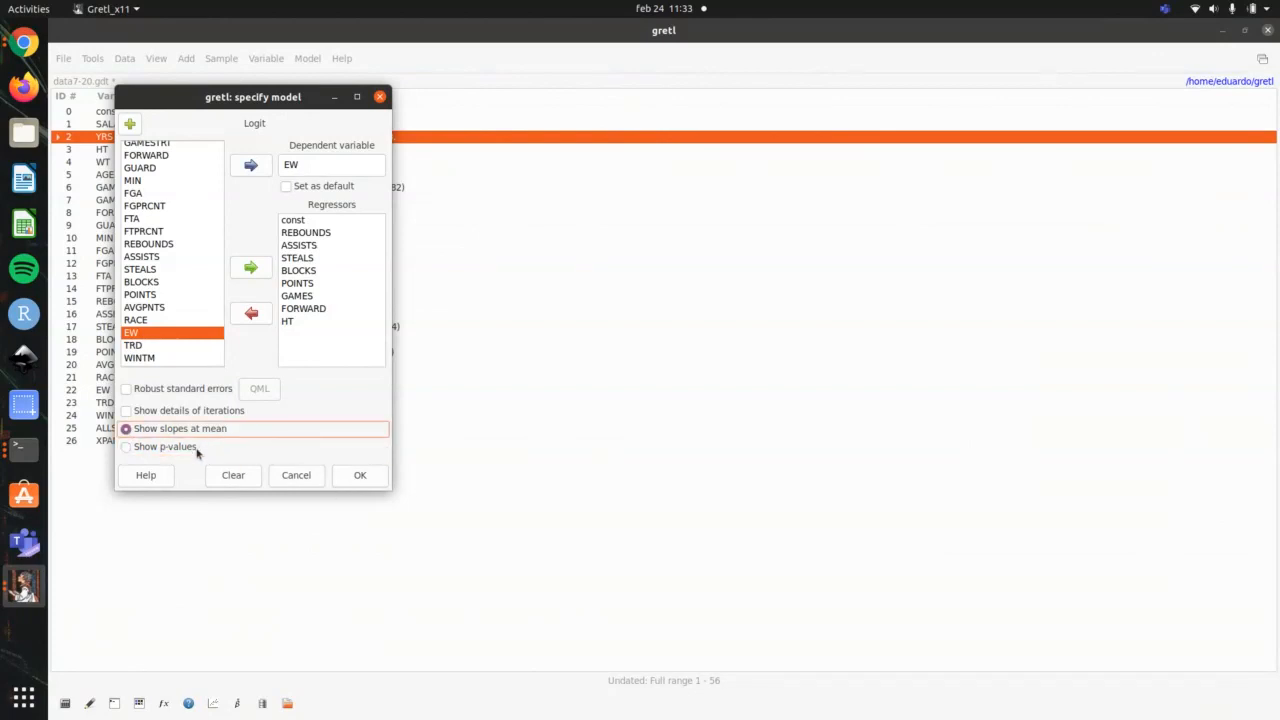
left_click(197, 450)
left_click(372, 475)
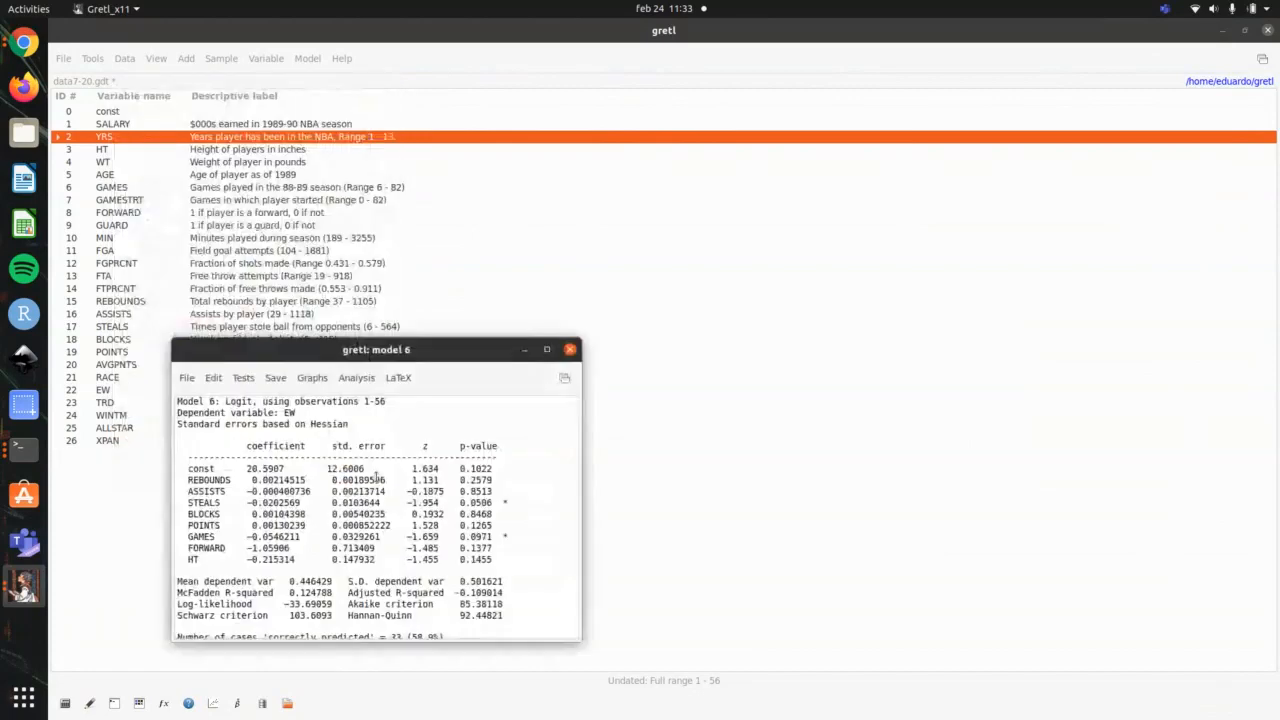
left_click_drag(430, 355, 654, 210)
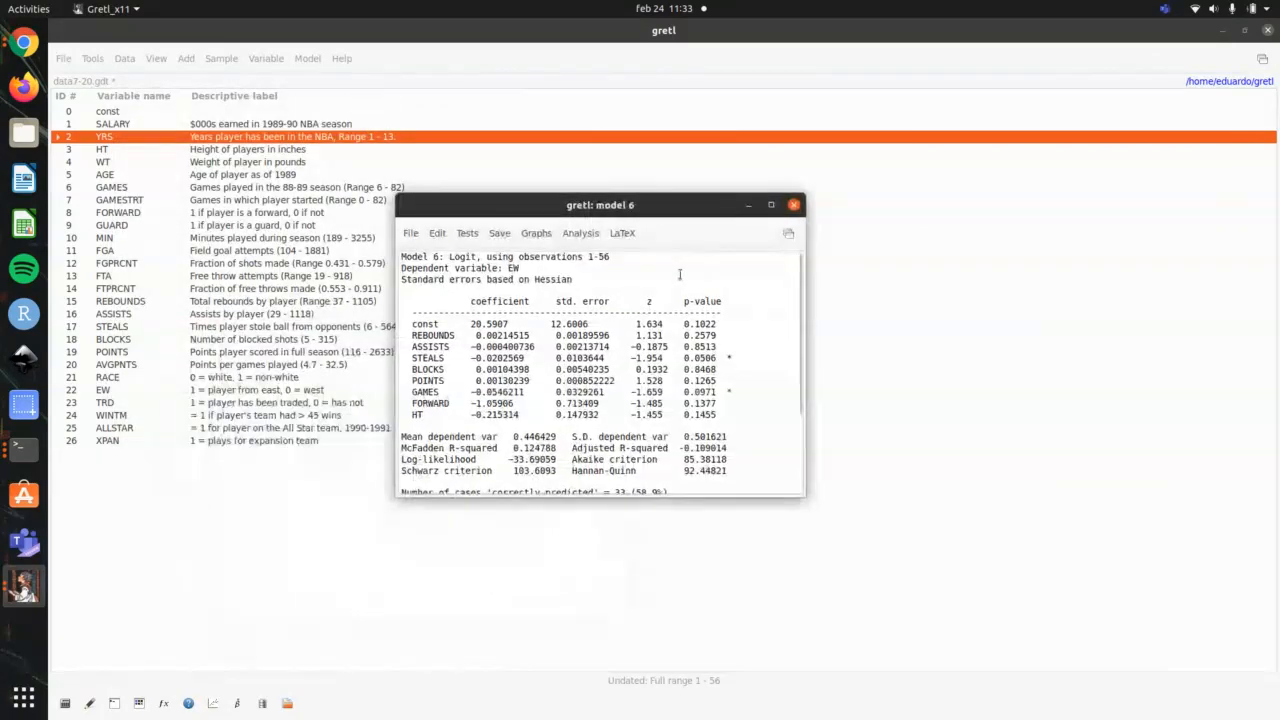
left_click(768, 204)
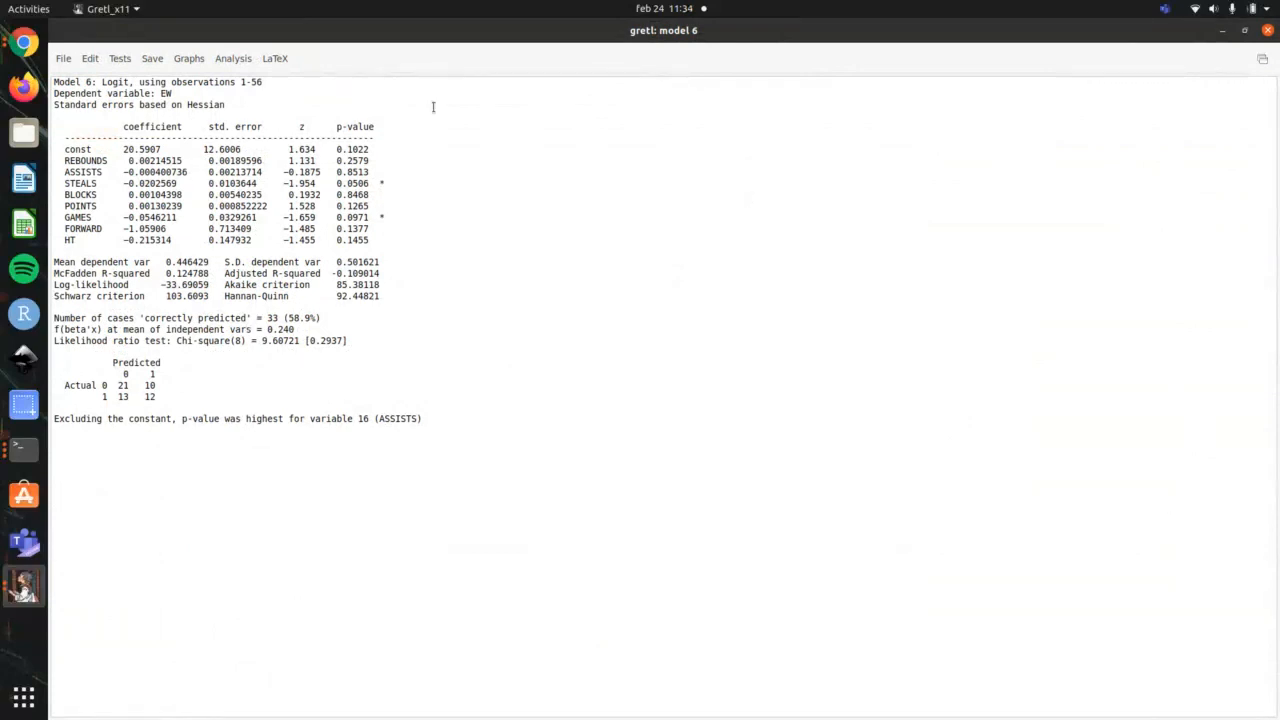
Step: Highlight the logit's dependent variable, prediction table, correctly predicted cases and McFadden R-squared, and close the model window
left_click_drag(183, 93, 29, 94)
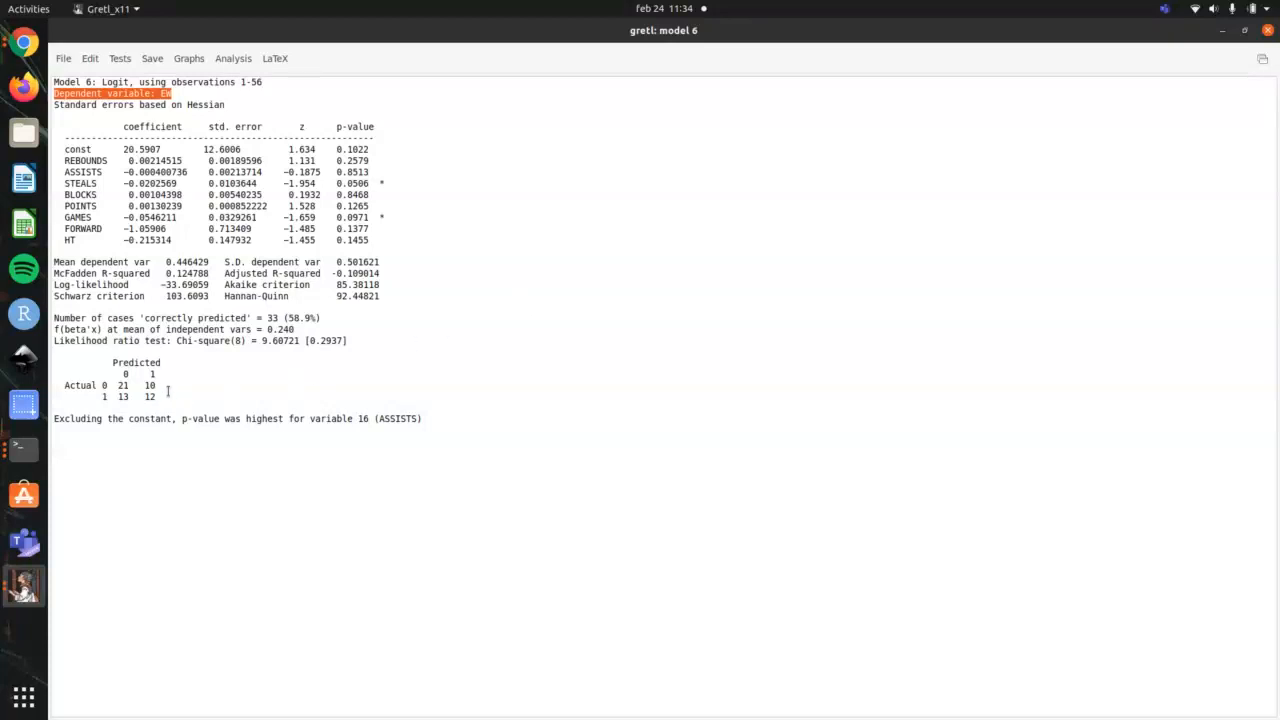
left_click_drag(108, 386, 38, 361)
left_click(111, 373)
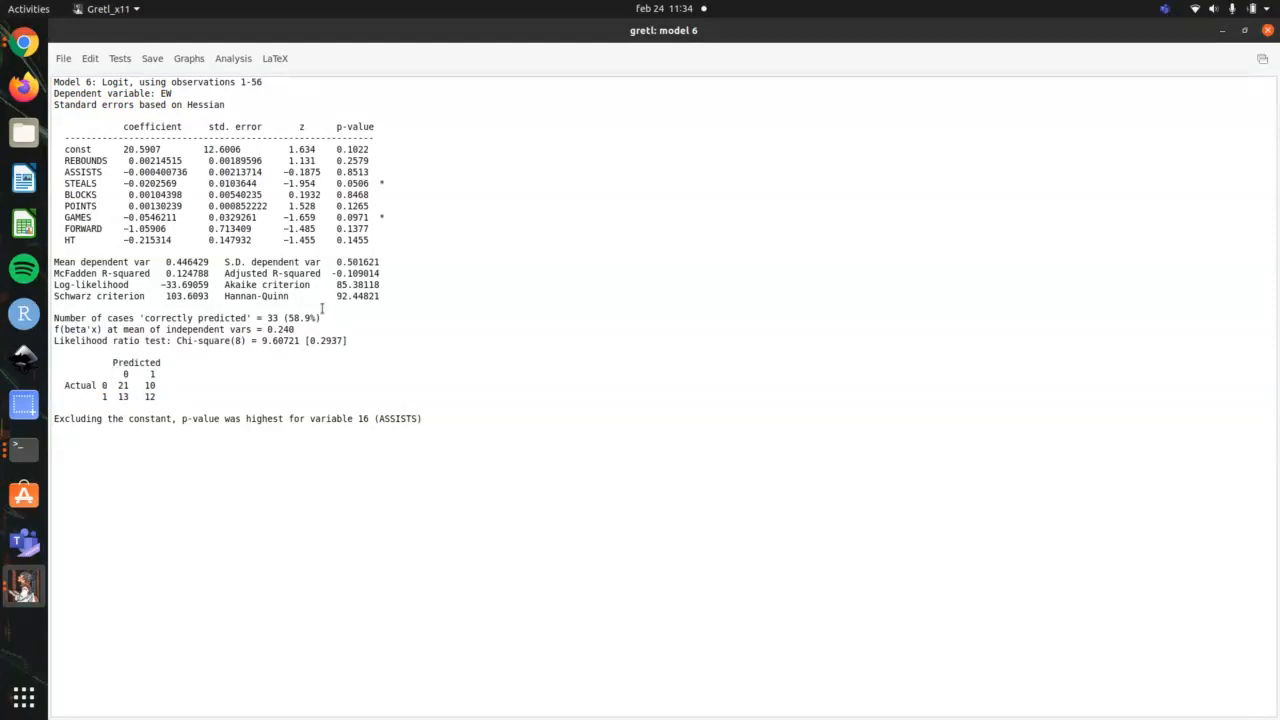
left_click_drag(322, 318, 285, 328)
left_click_drag(97, 383, 133, 385)
left_click(60, 274)
left_click_drag(60, 274, 219, 274)
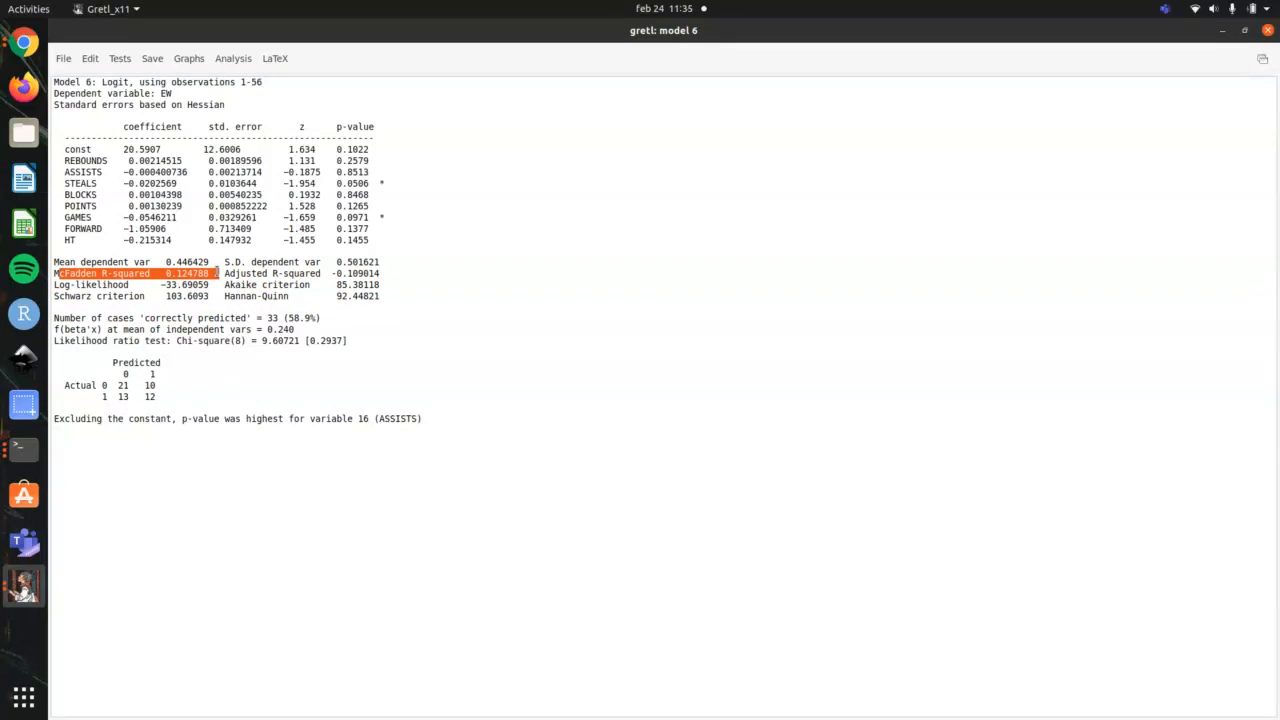
left_click(1268, 31)
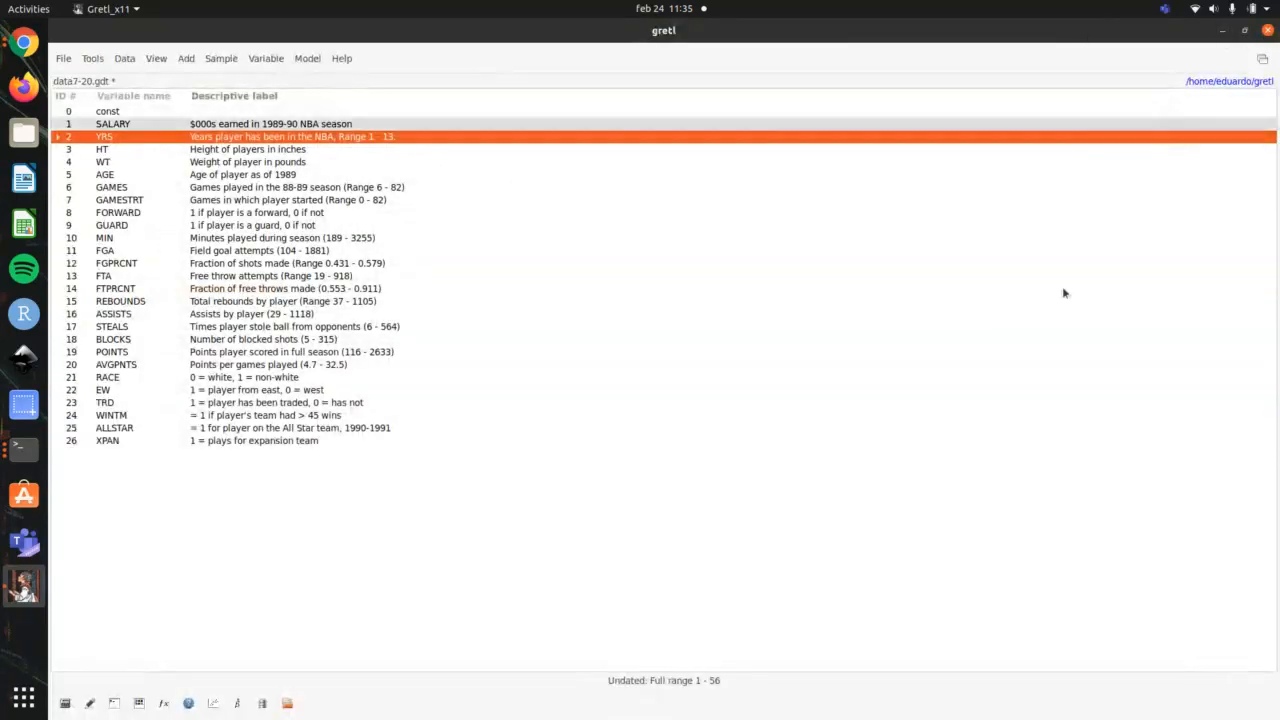
Step: Check the terminal outline, and estimate a binary probit model in gretl with EW as the dependent variable, keeping the listed regressors
key("alt+Tab")
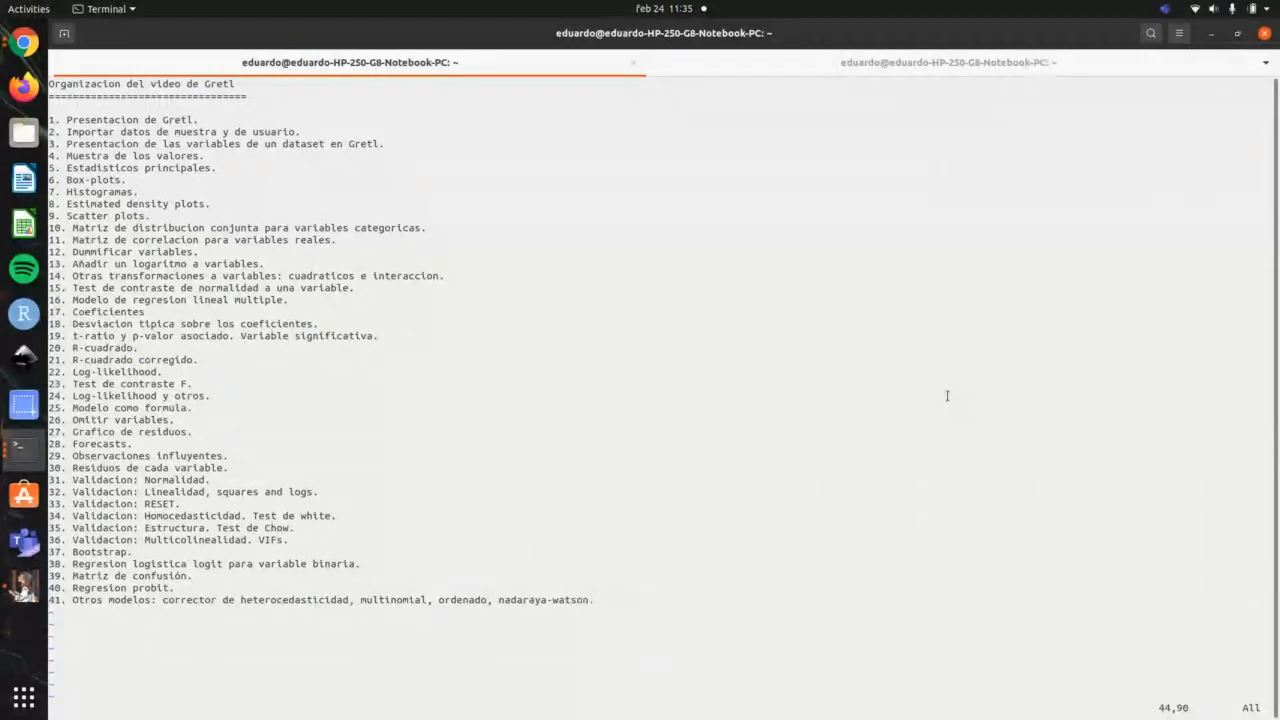
key("alt+Tab")
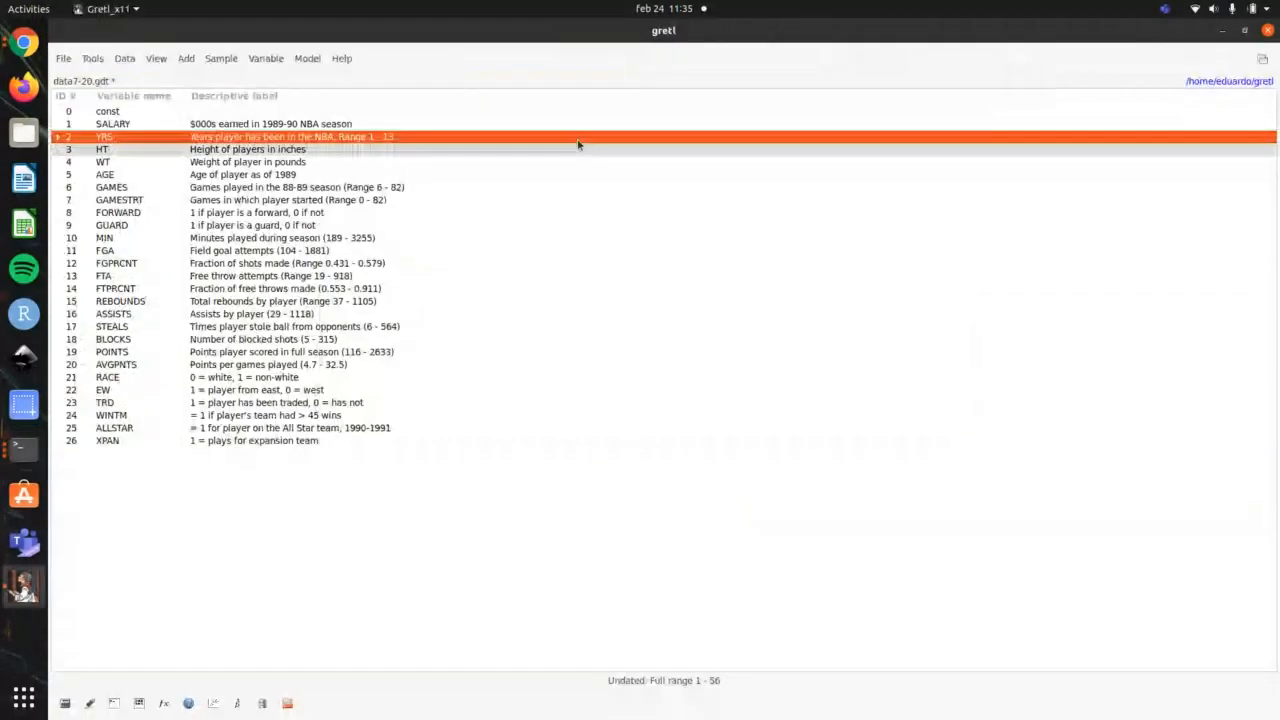
left_click(307, 59)
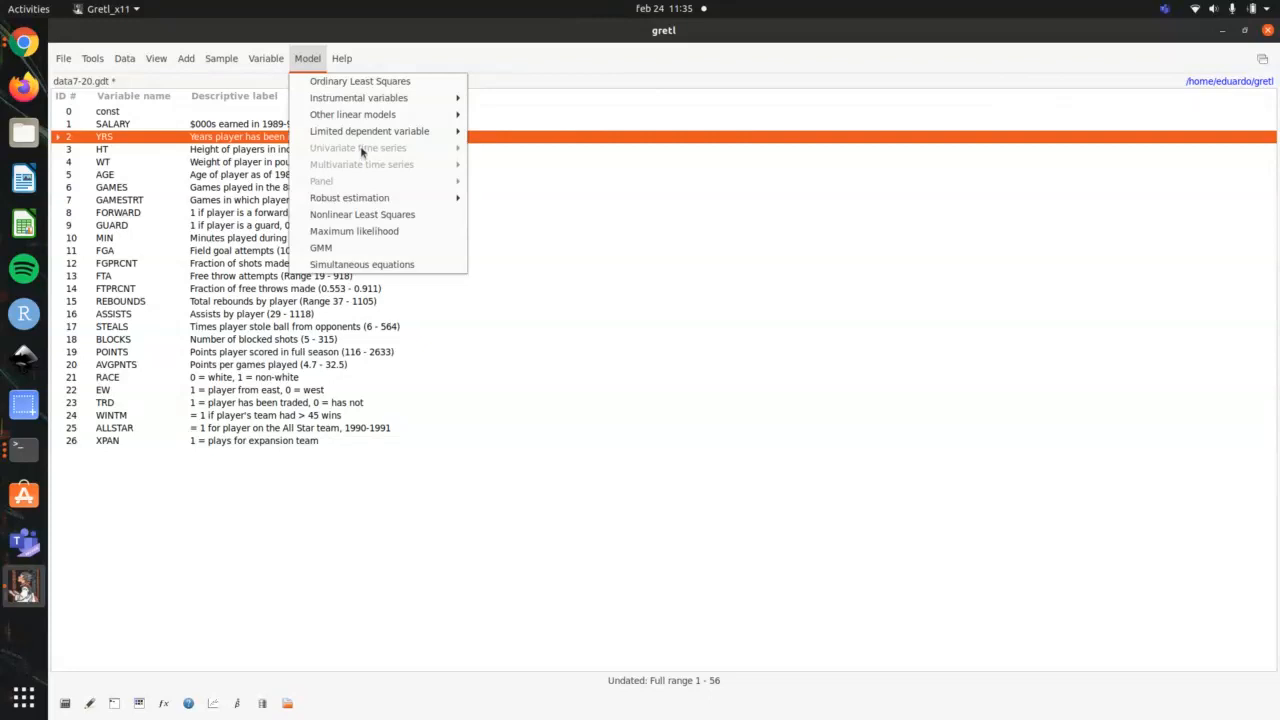
mouse_move(393, 133)
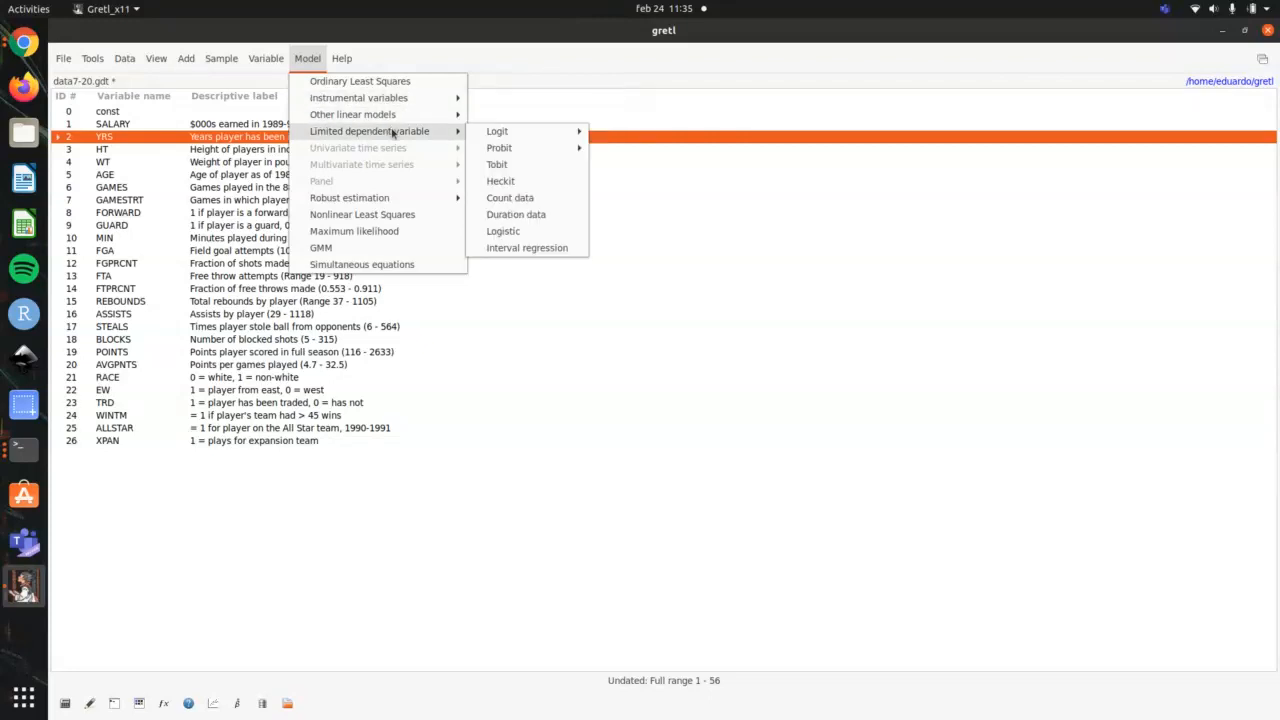
mouse_move(575, 147)
left_click(628, 151)
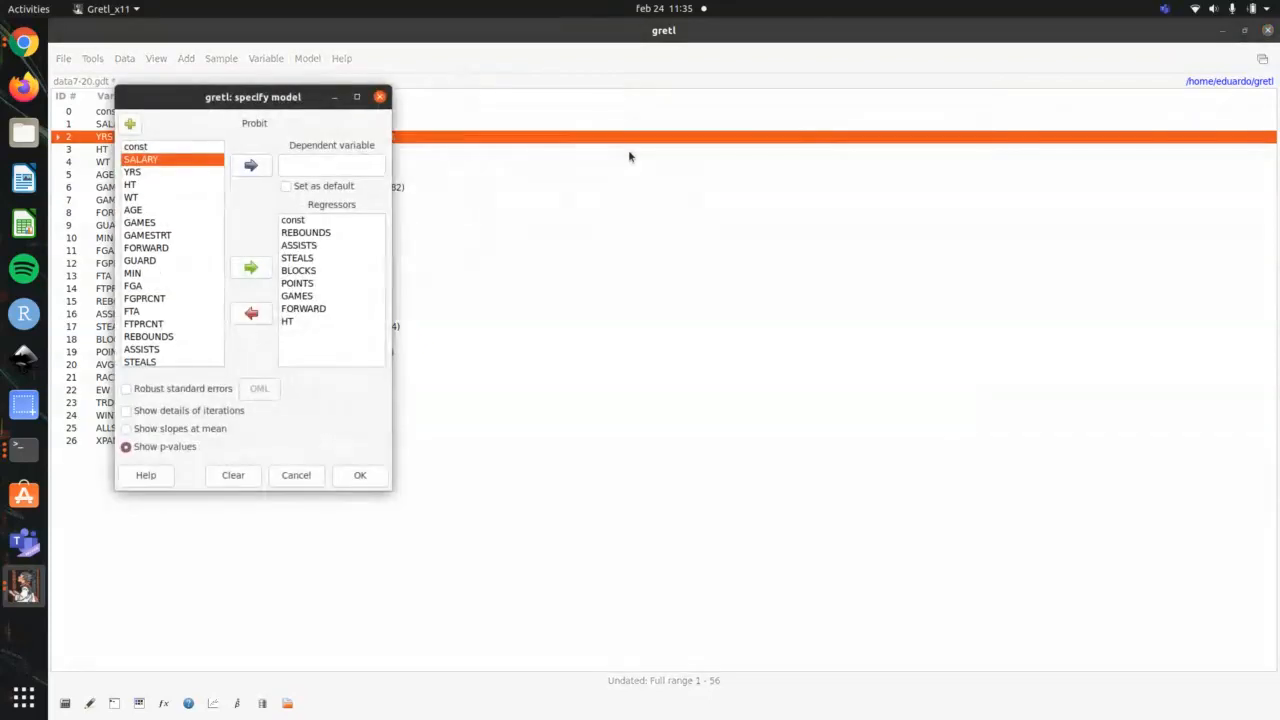
scroll(180, 300, "down", 5)
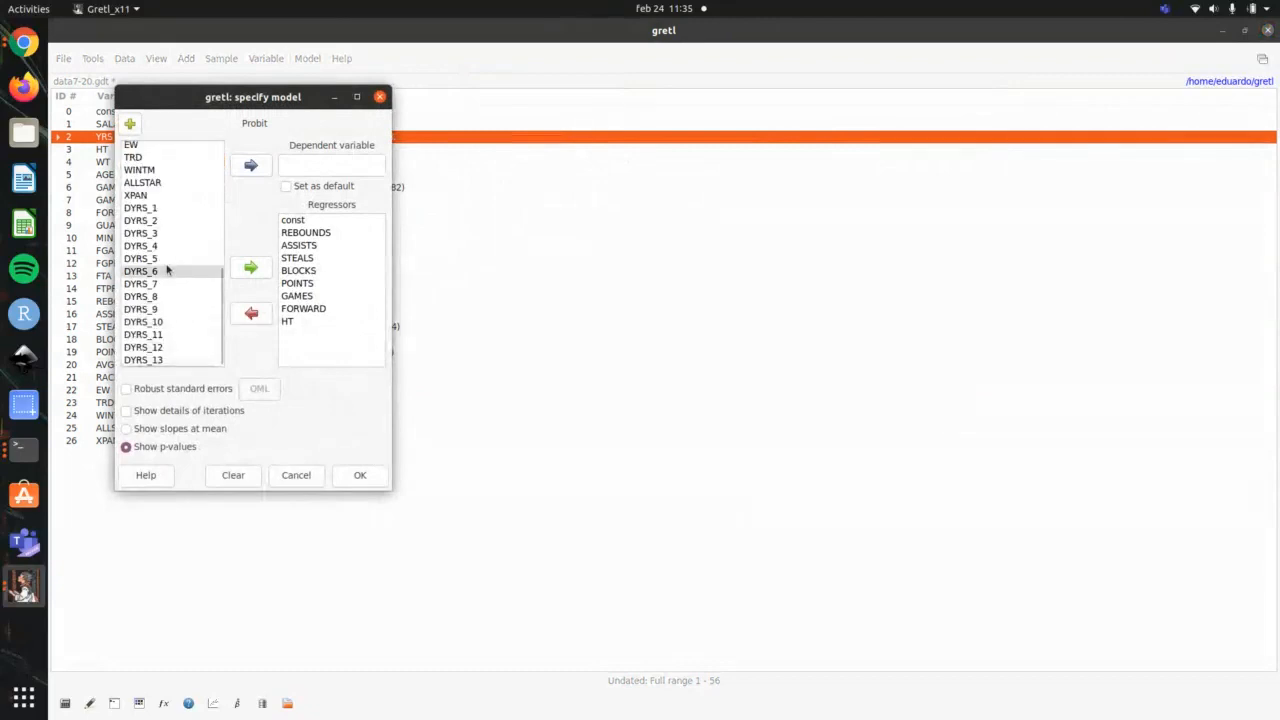
left_click(173, 146)
left_click(264, 165)
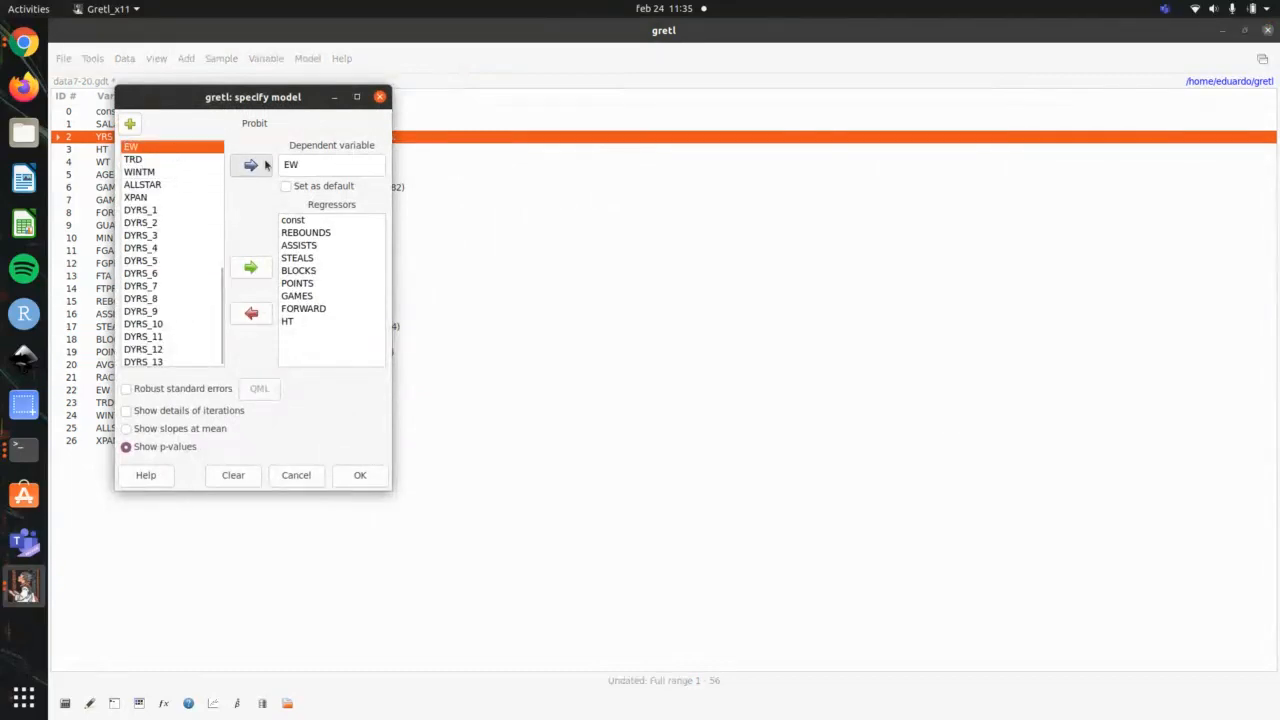
left_click(362, 476)
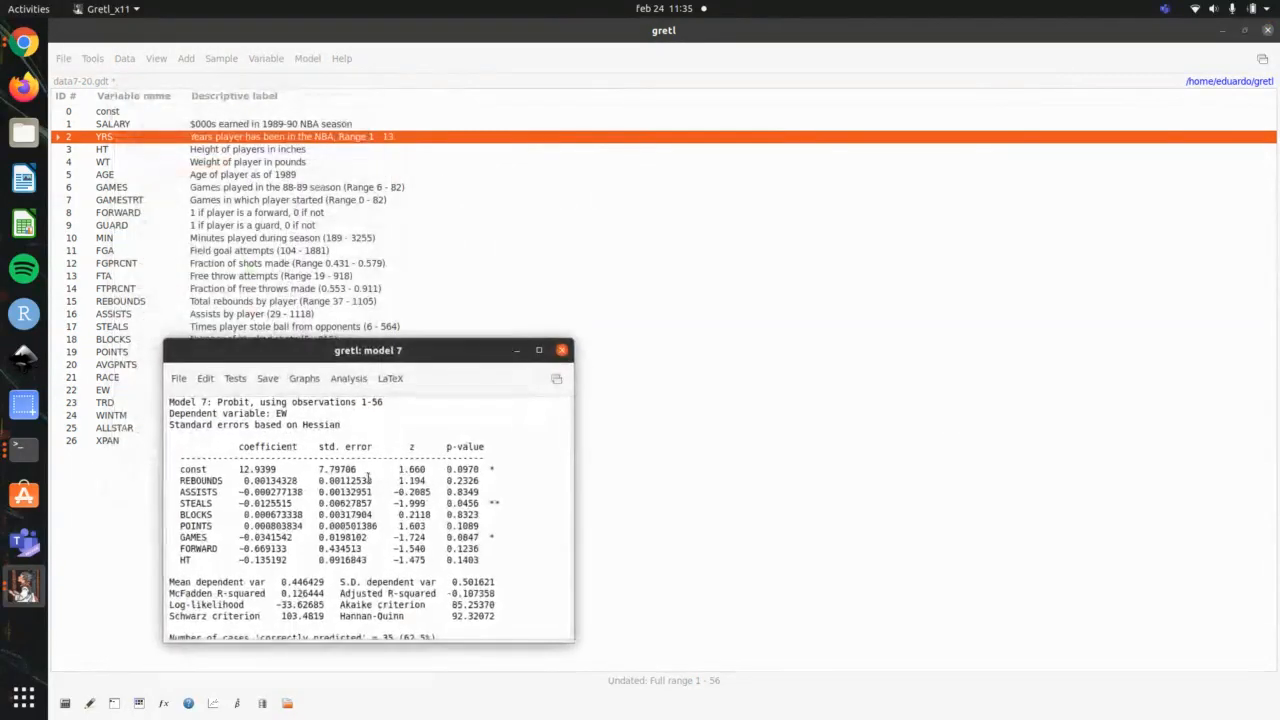
Step: Highlight the probit's correctly predicted cases and the actual 0 row of its prediction table, and close the model window
scroll(449, 601, "down", 4)
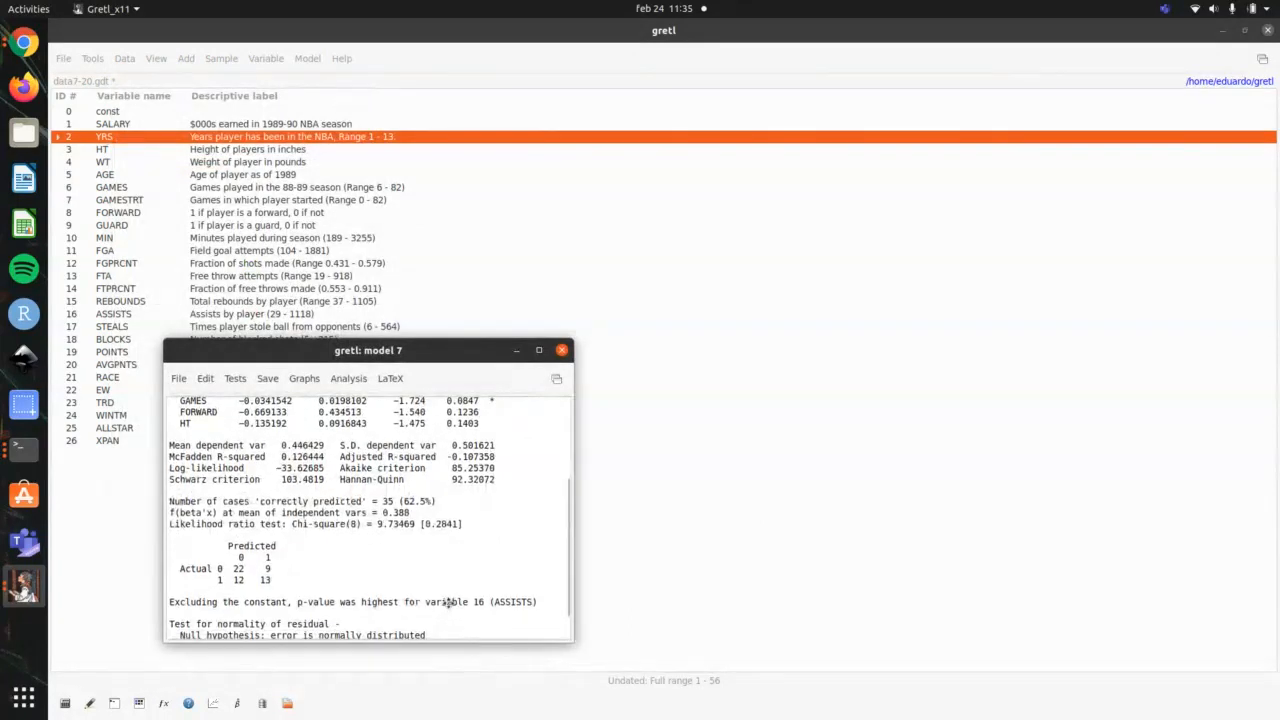
scroll(449, 601, "down", 1)
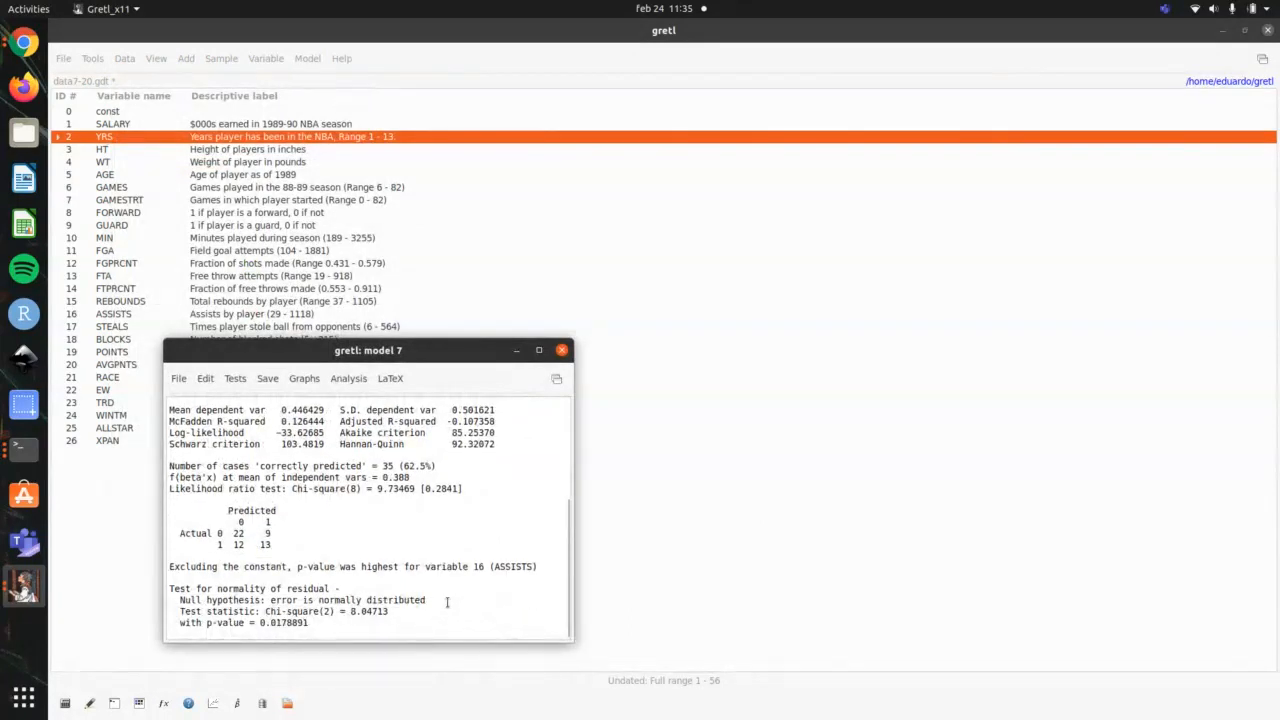
left_click_drag(443, 465, 172, 467)
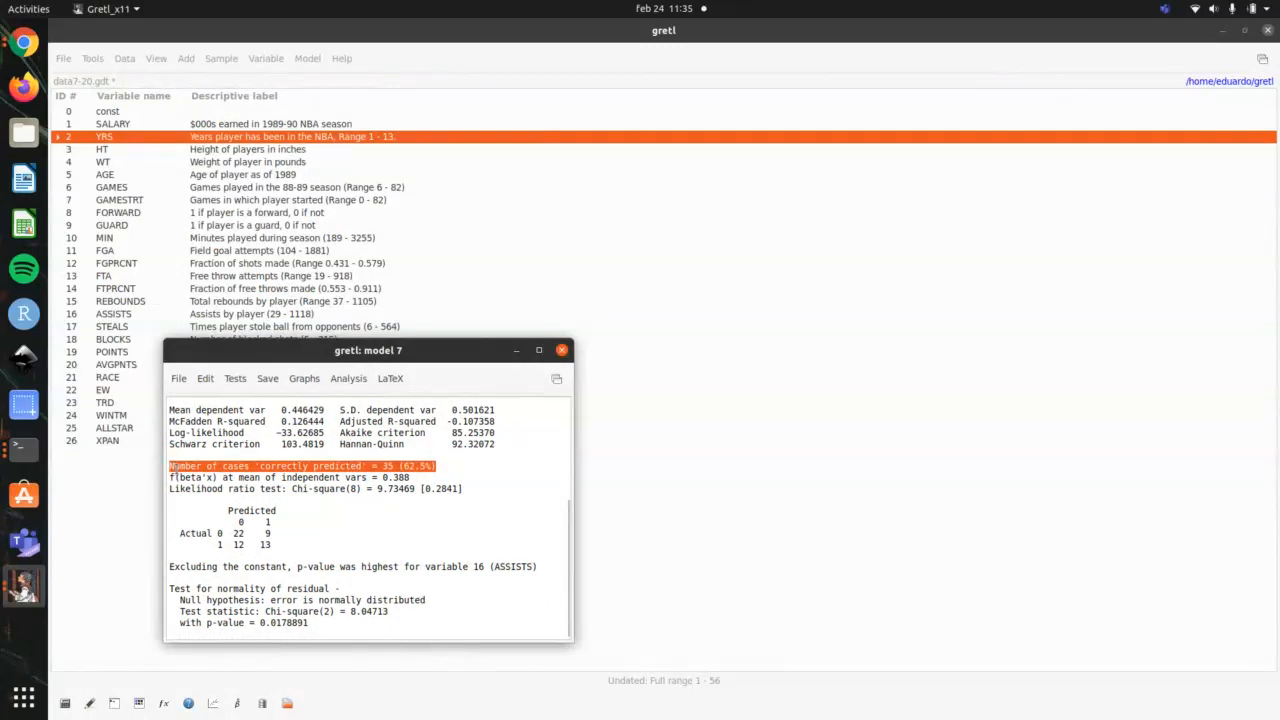
left_click_drag(271, 533, 216, 533)
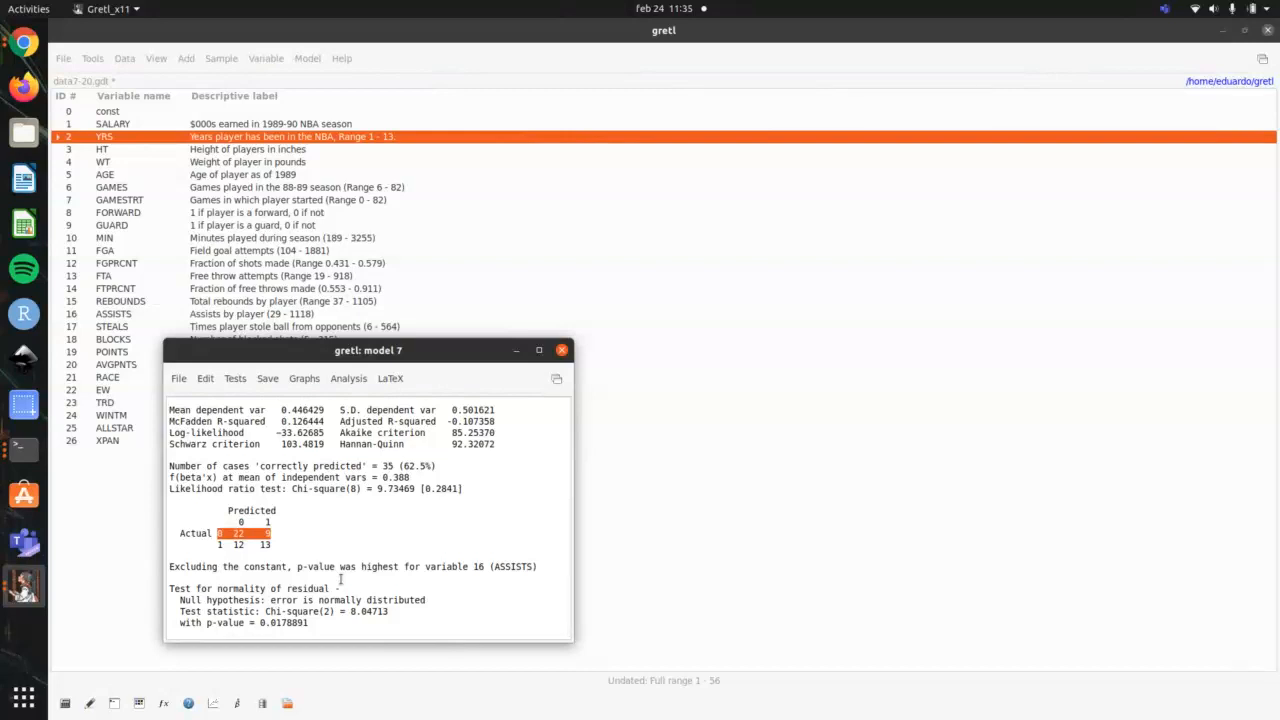
scroll(366, 549, "up", 5)
scroll(368, 547, "down", 5)
left_click_drag(445, 476, 315, 468)
left_click(501, 443)
left_click(562, 349)
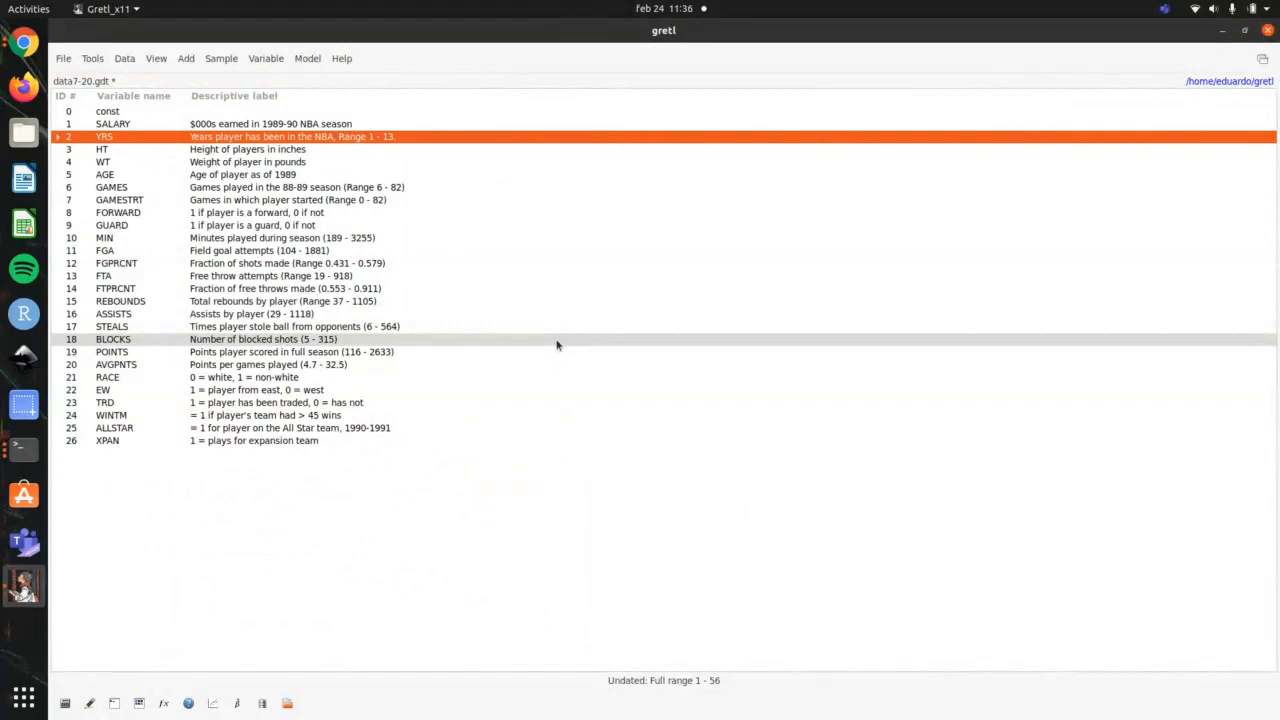
Step: Highlight item 41 on other models in the terminal outline and return to gretl's dataset window
key("alt+Tab")
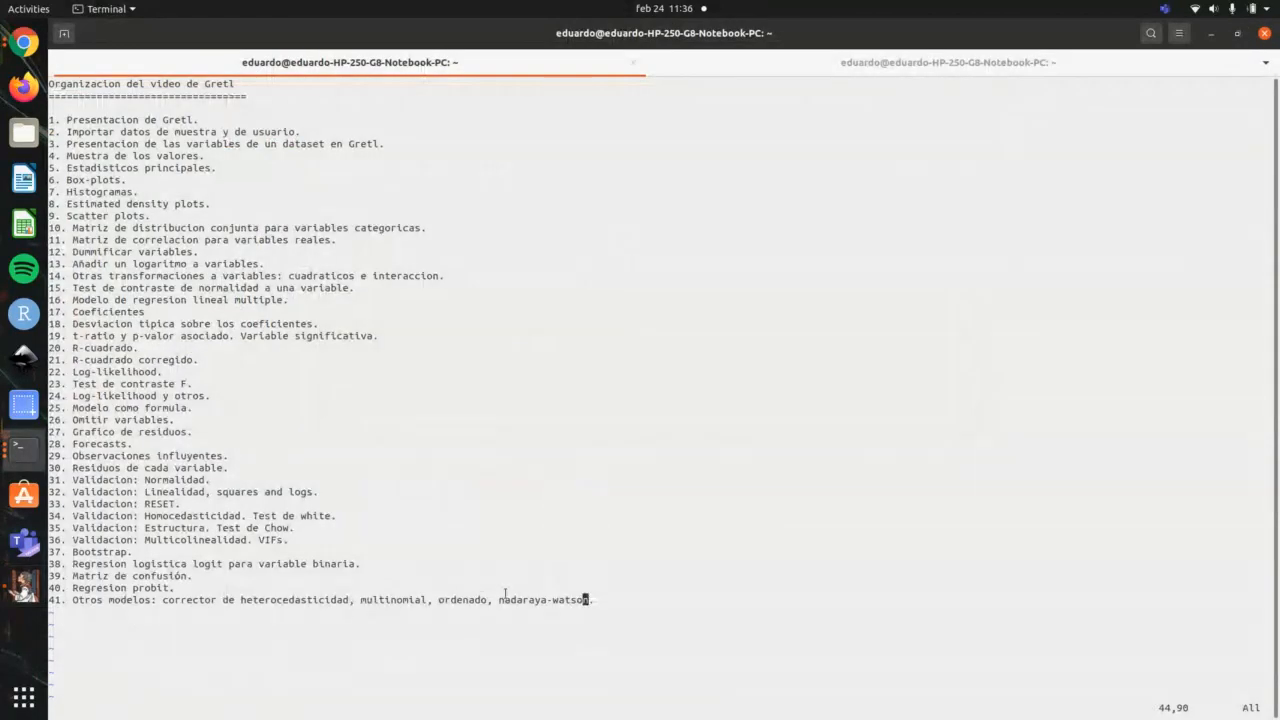
left_click_drag(591, 600, 48, 603)
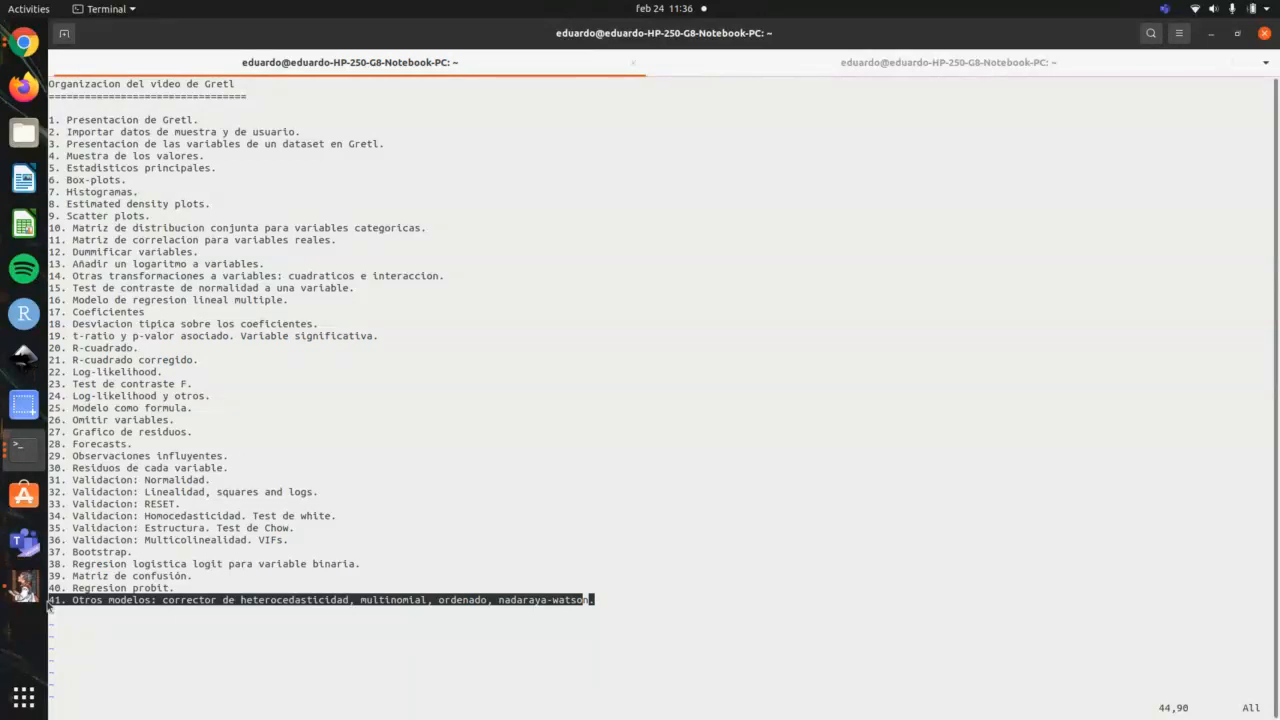
left_click(25, 587)
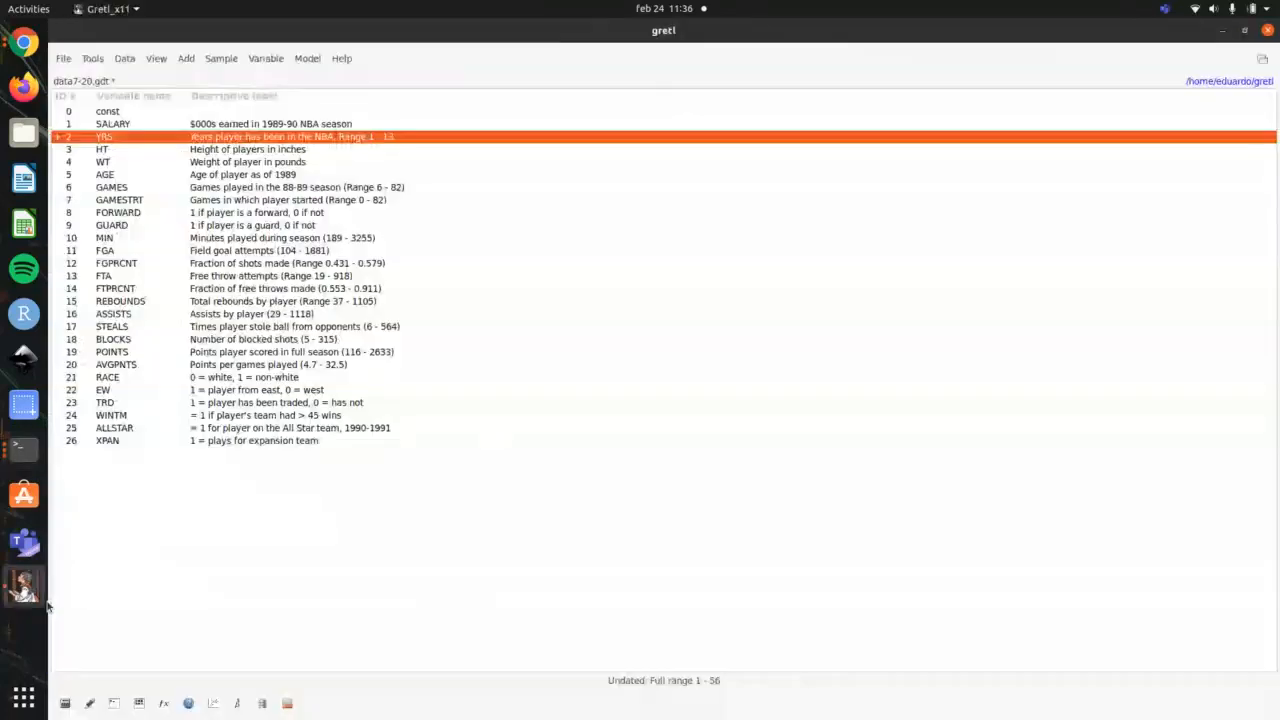
left_click(310, 58)
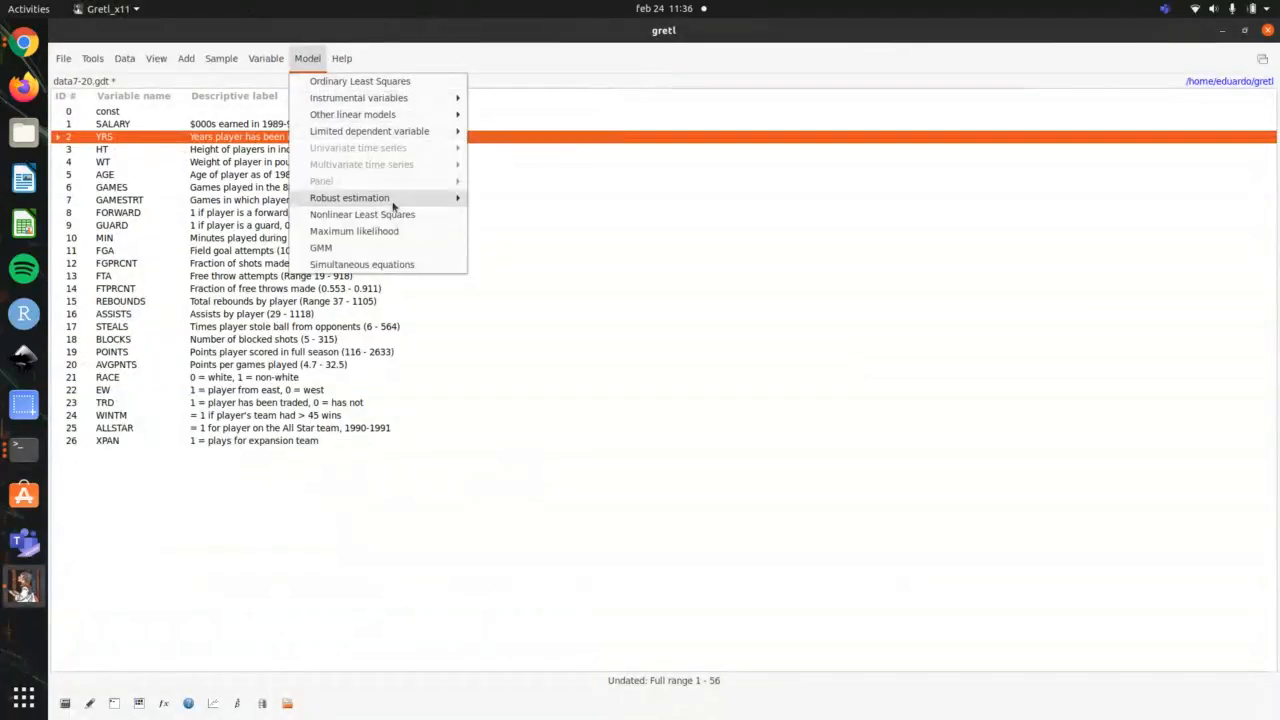
mouse_move(393, 200)
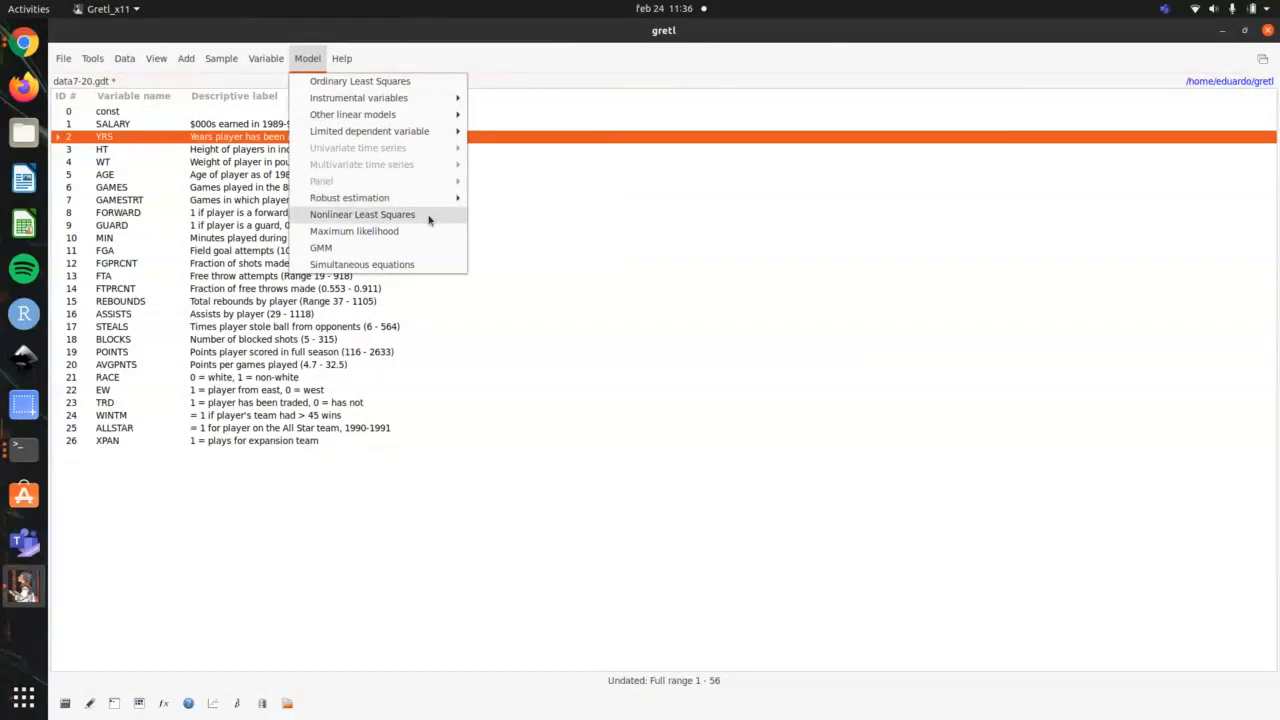
mouse_move(431, 207)
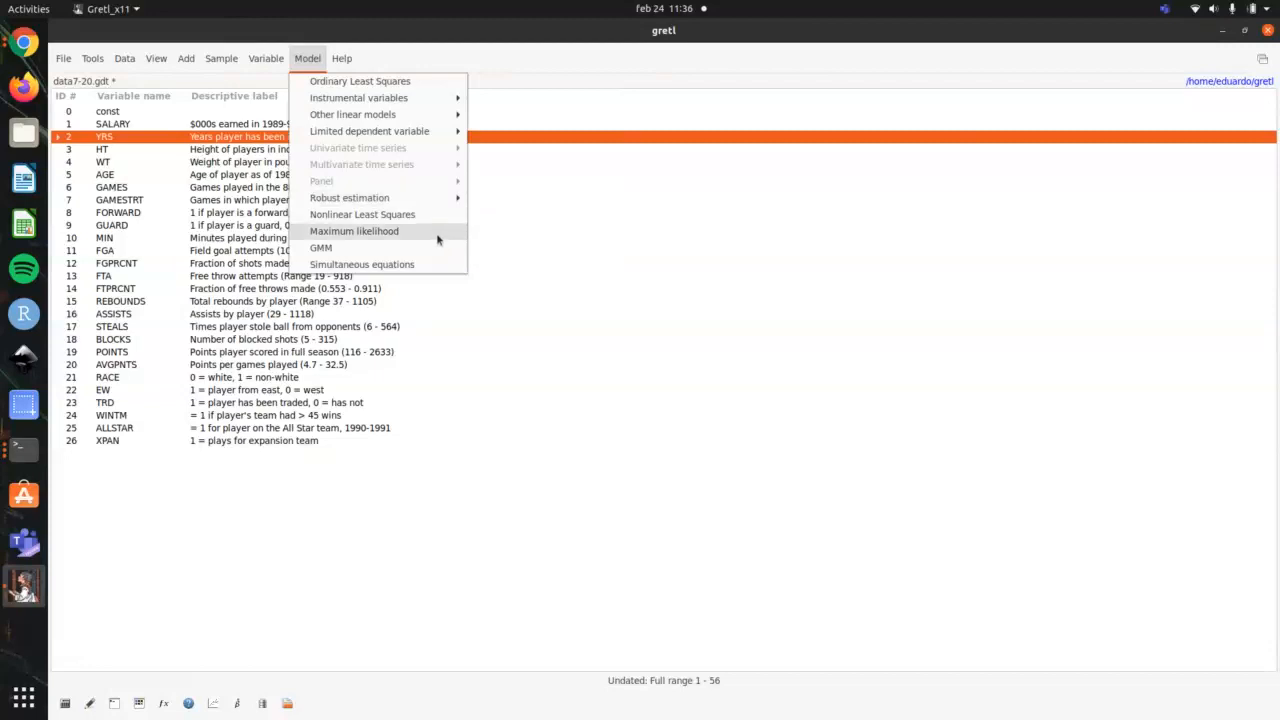
mouse_move(416, 136)
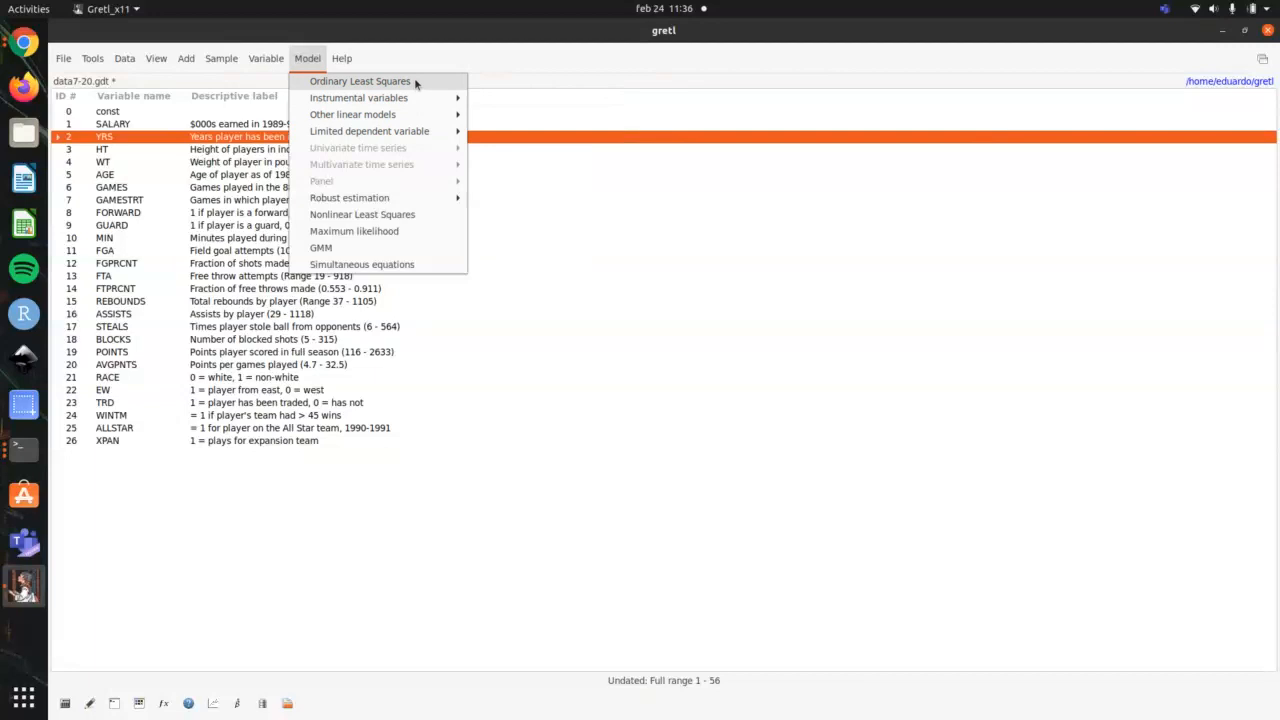
left_click(413, 87)
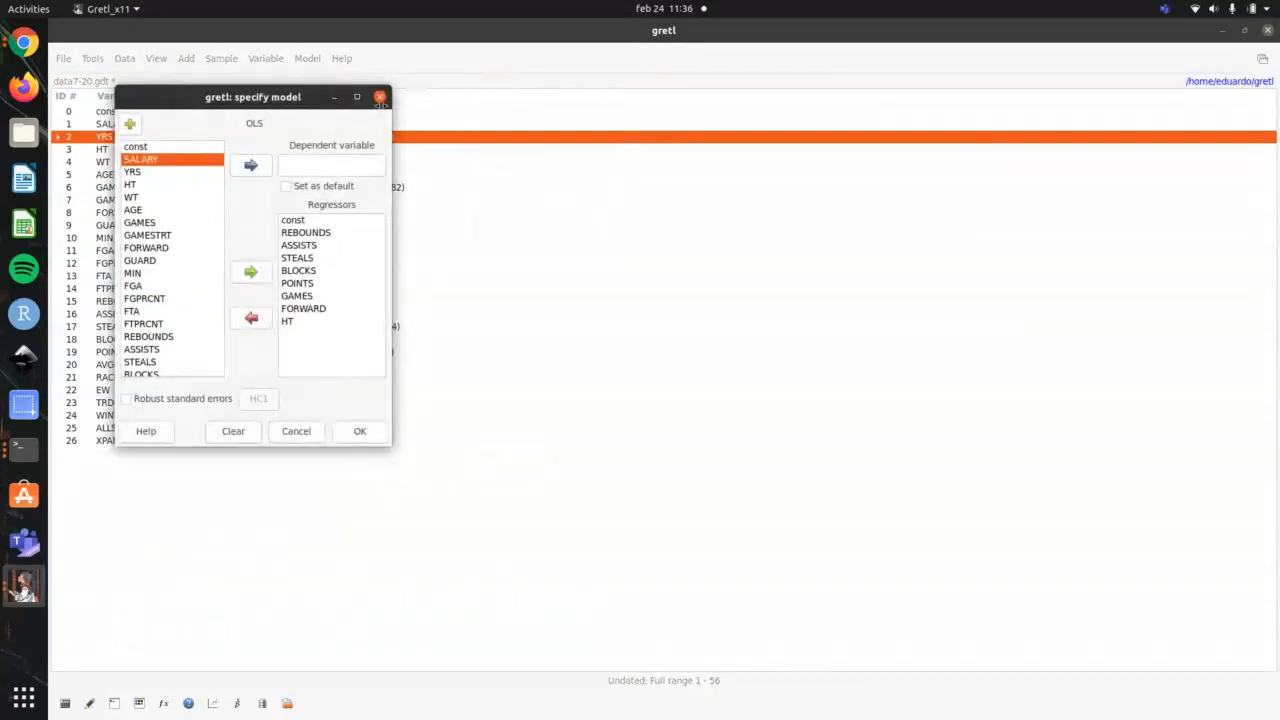
left_click(310, 434)
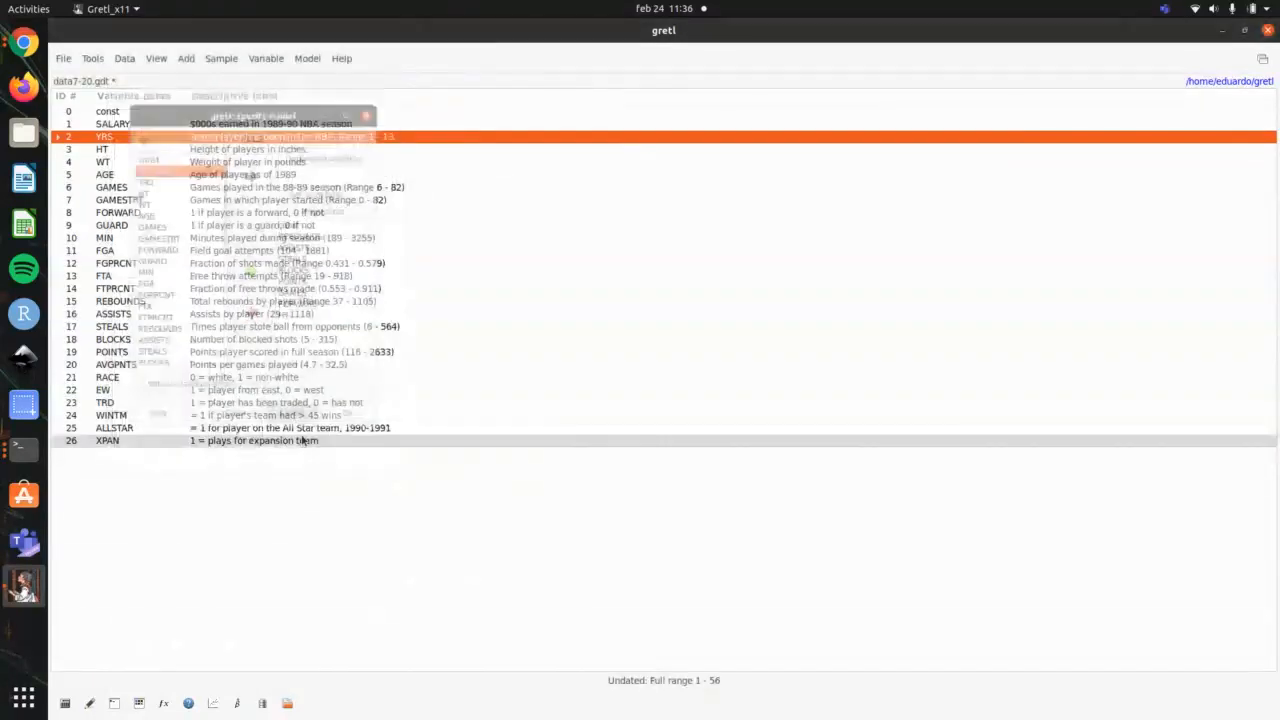
Step: Estimate a heteroskedasticity-corrected model with SALARY as the dependent variable, keeping the listed regressors and squares in the variance equation
left_click(308, 59)
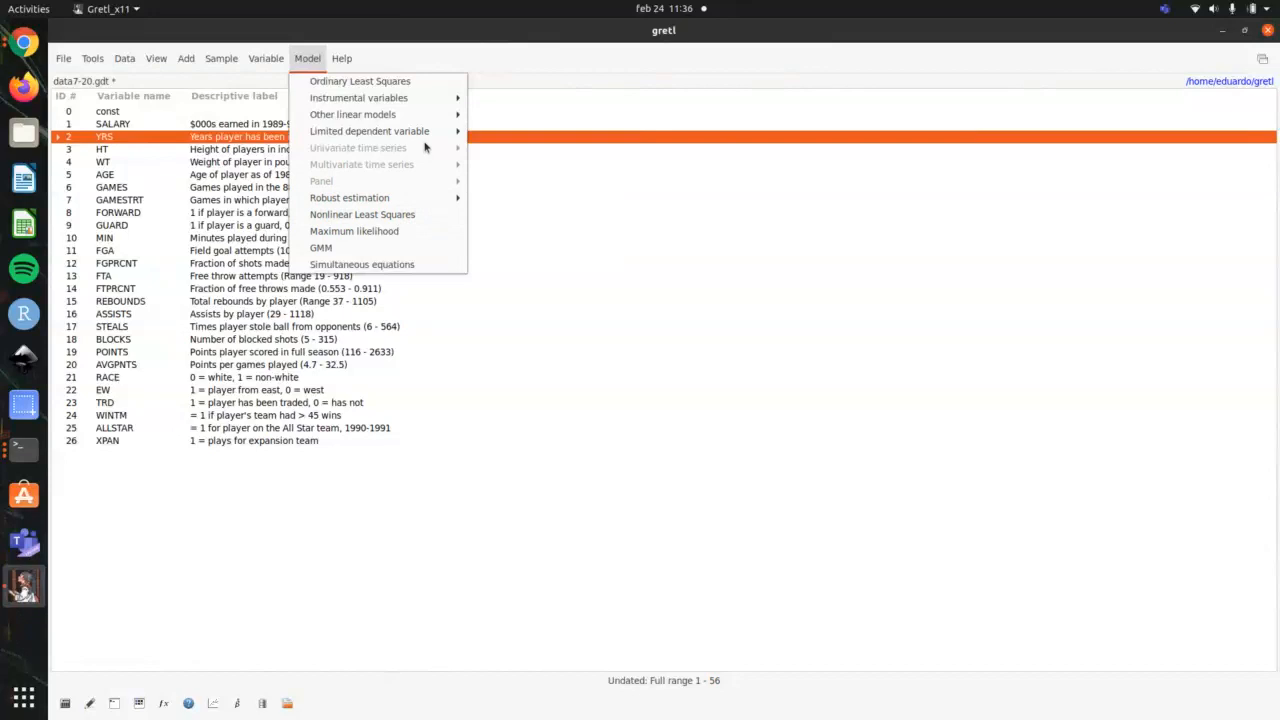
mouse_move(450, 118)
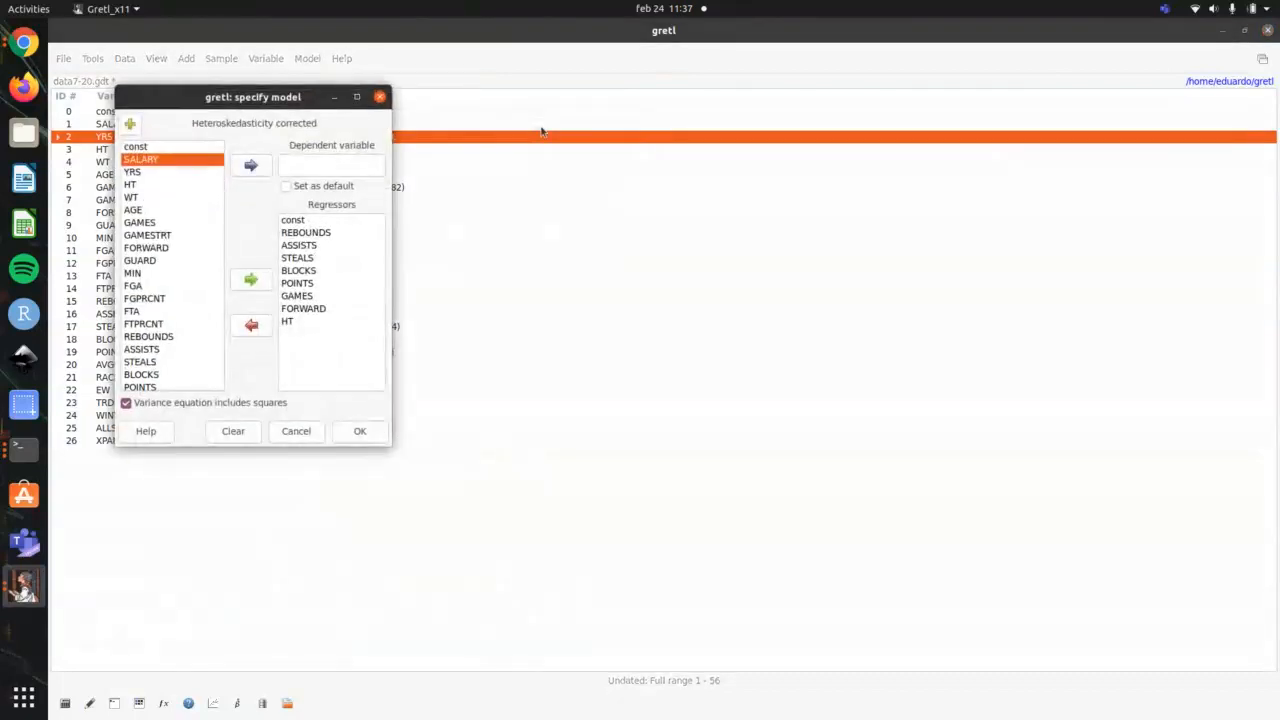
left_click(250, 165)
left_click(359, 431)
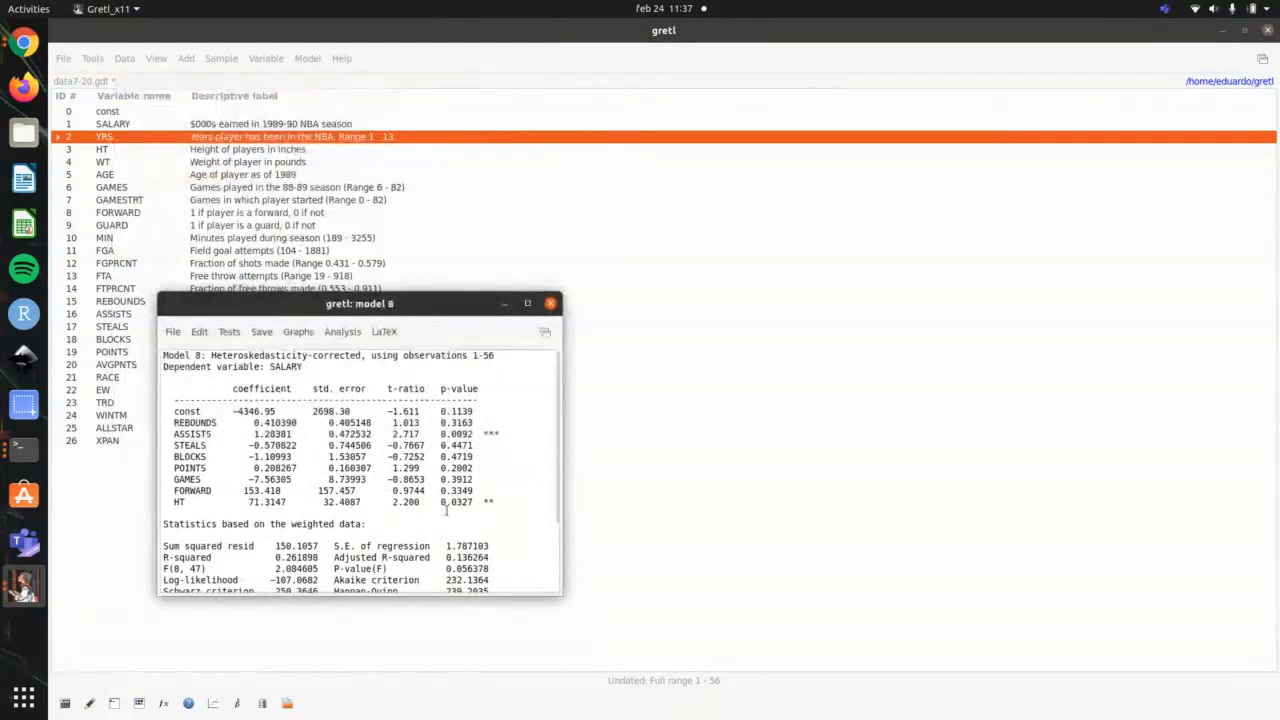
Step: Review the heteroskedasticity-corrected model's coefficients and its weighted and original data statistics, and close the results window
scroll(447, 512, "down", 3)
scroll(447, 500, "up", 3)
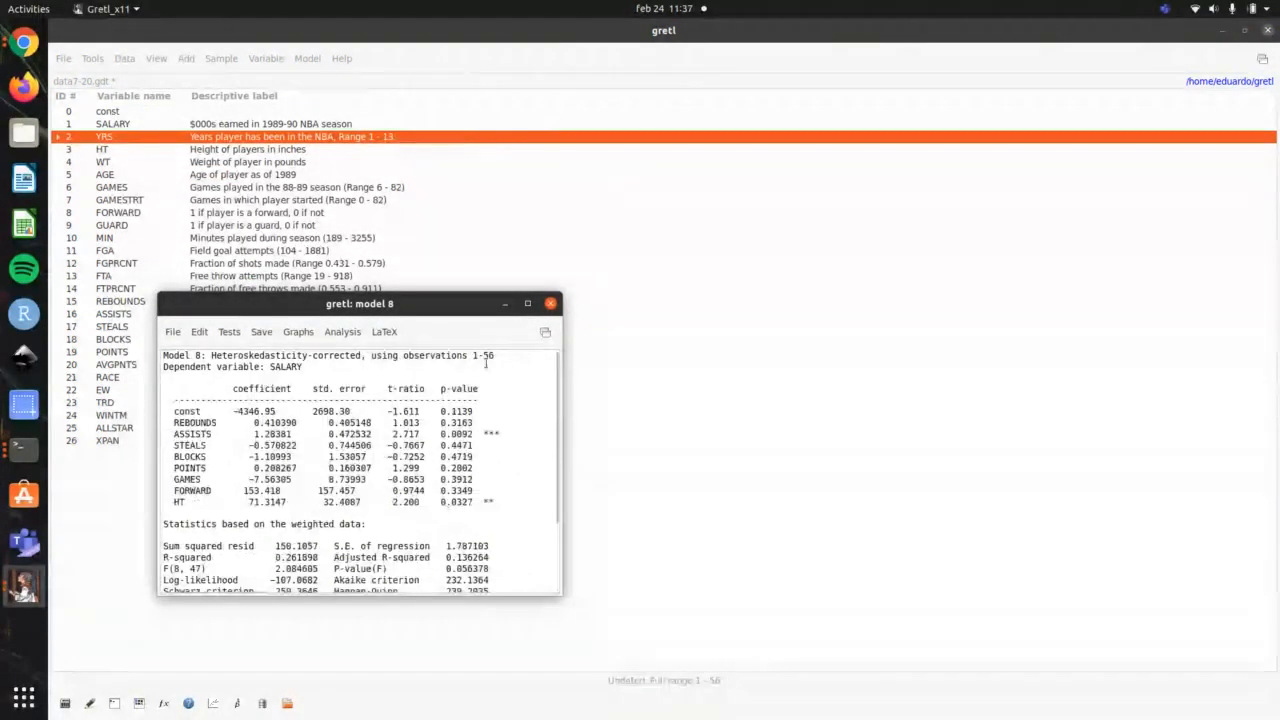
scroll(466, 505, "down", 3)
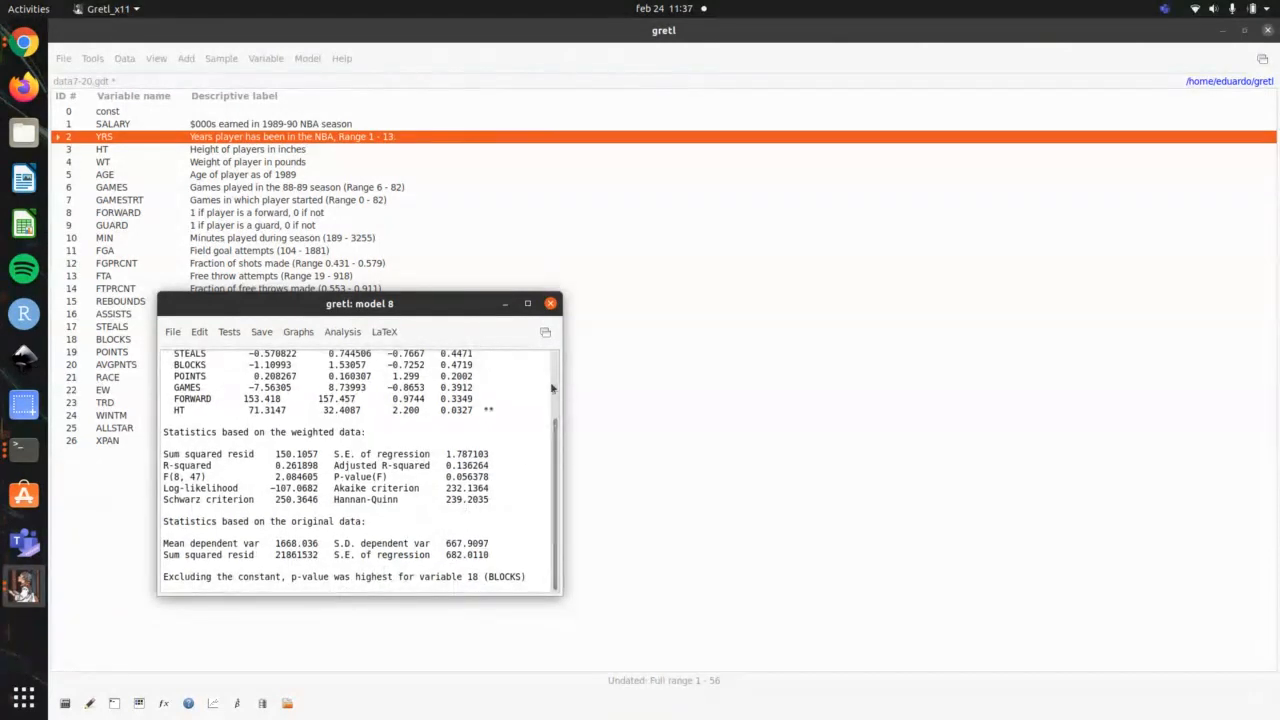
left_click(550, 303)
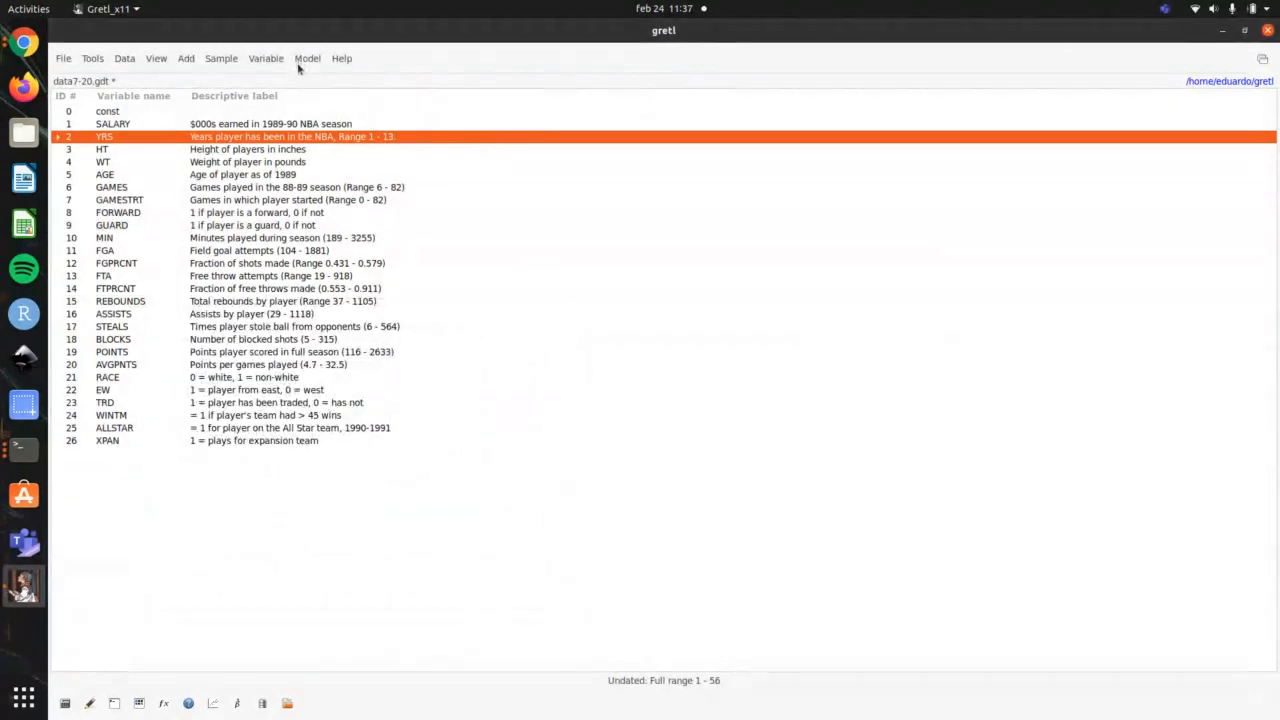
Step: Recheck the terminal outline and locate the multinomial logit among gretl's limited dependent variable models
key("alt+Tab")
key("alt+Tab")
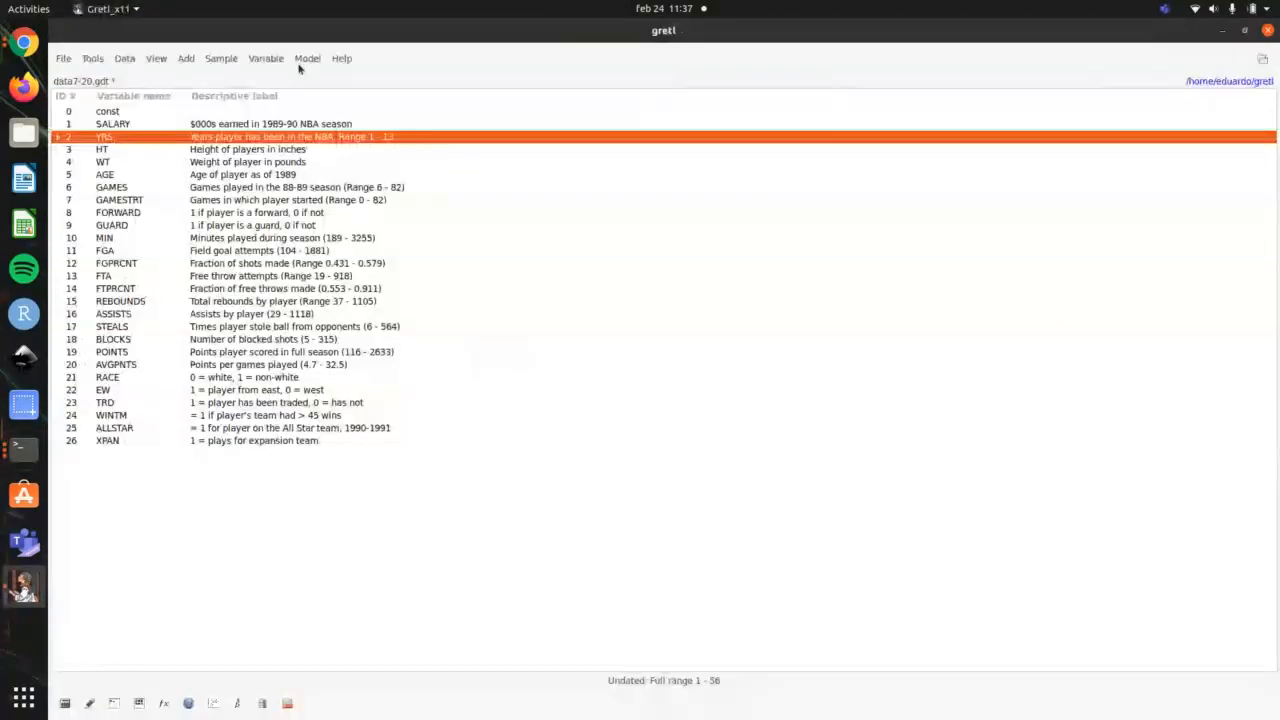
left_click(299, 58)
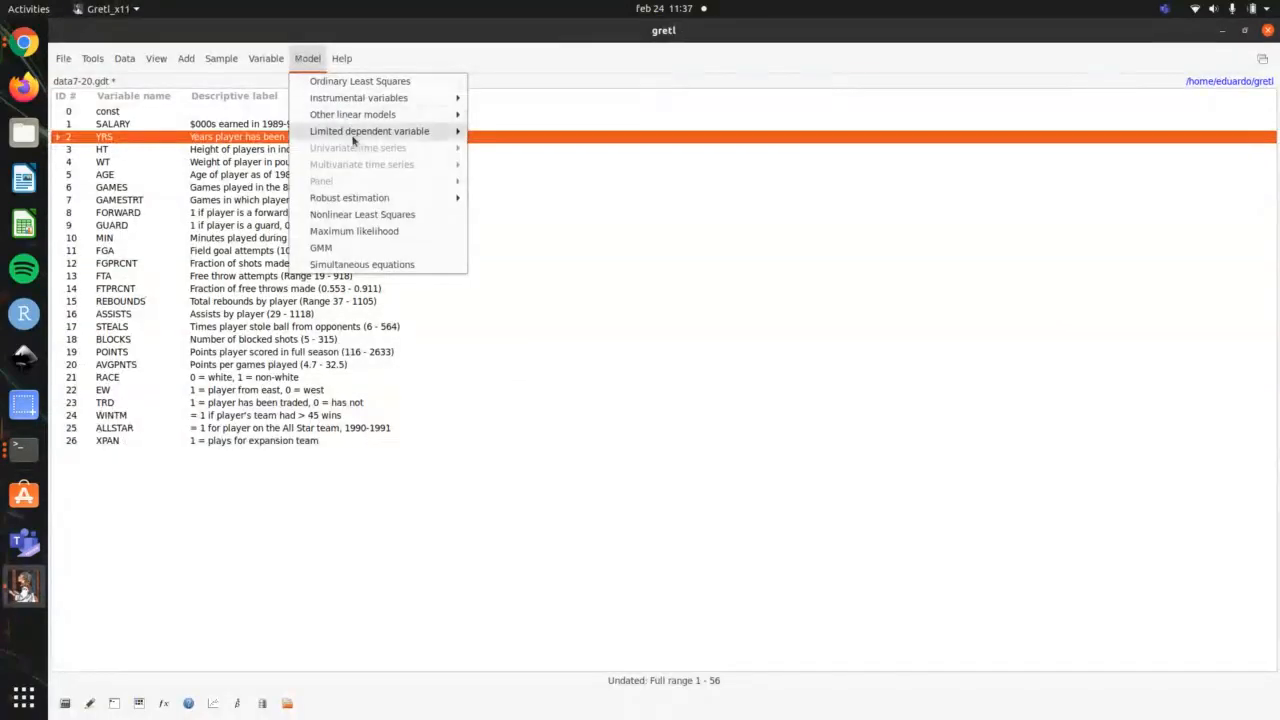
mouse_move(384, 125)
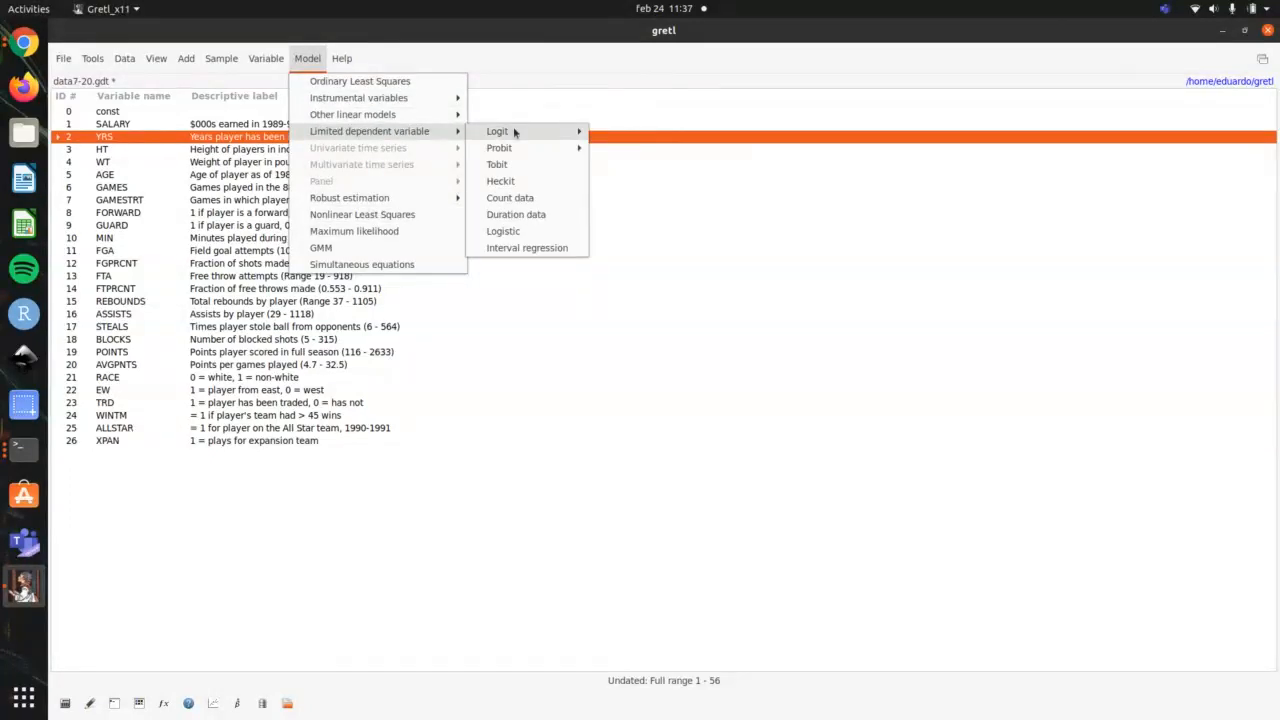
mouse_move(555, 134)
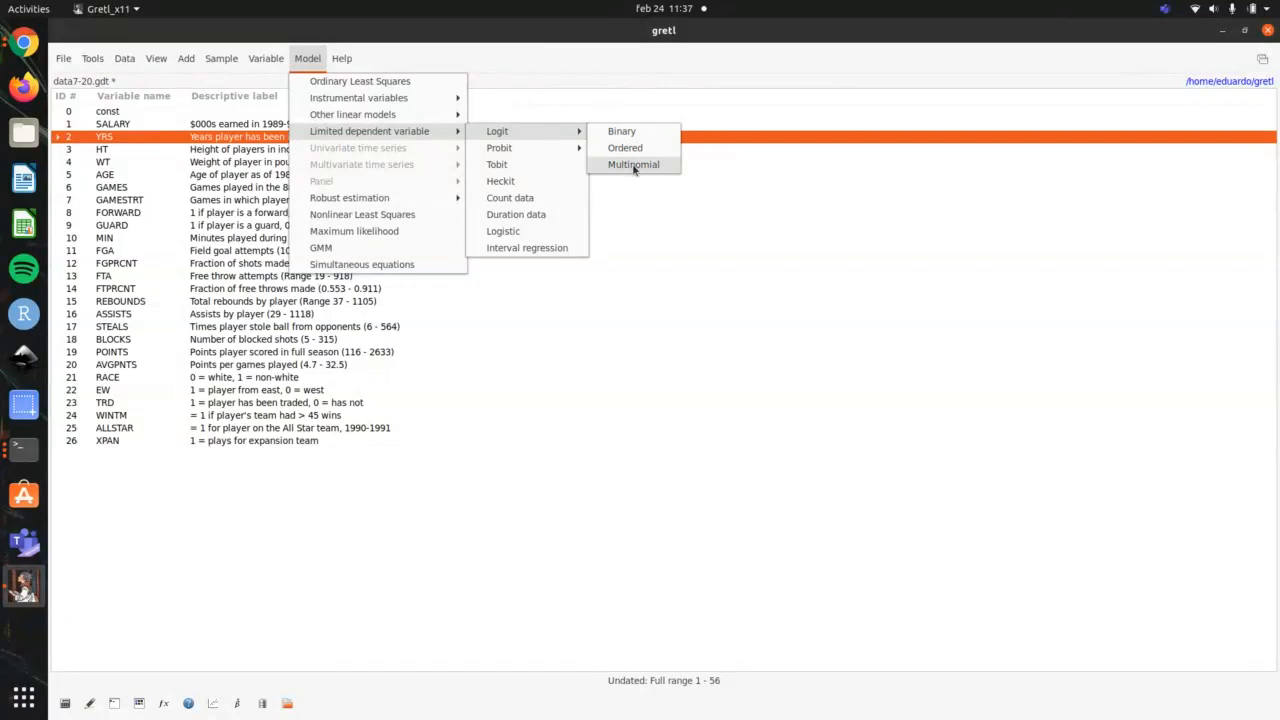
Step: Consult the outline again and locate the ordered logit among gretl's limited dependent variable models
key("alt+Tab")
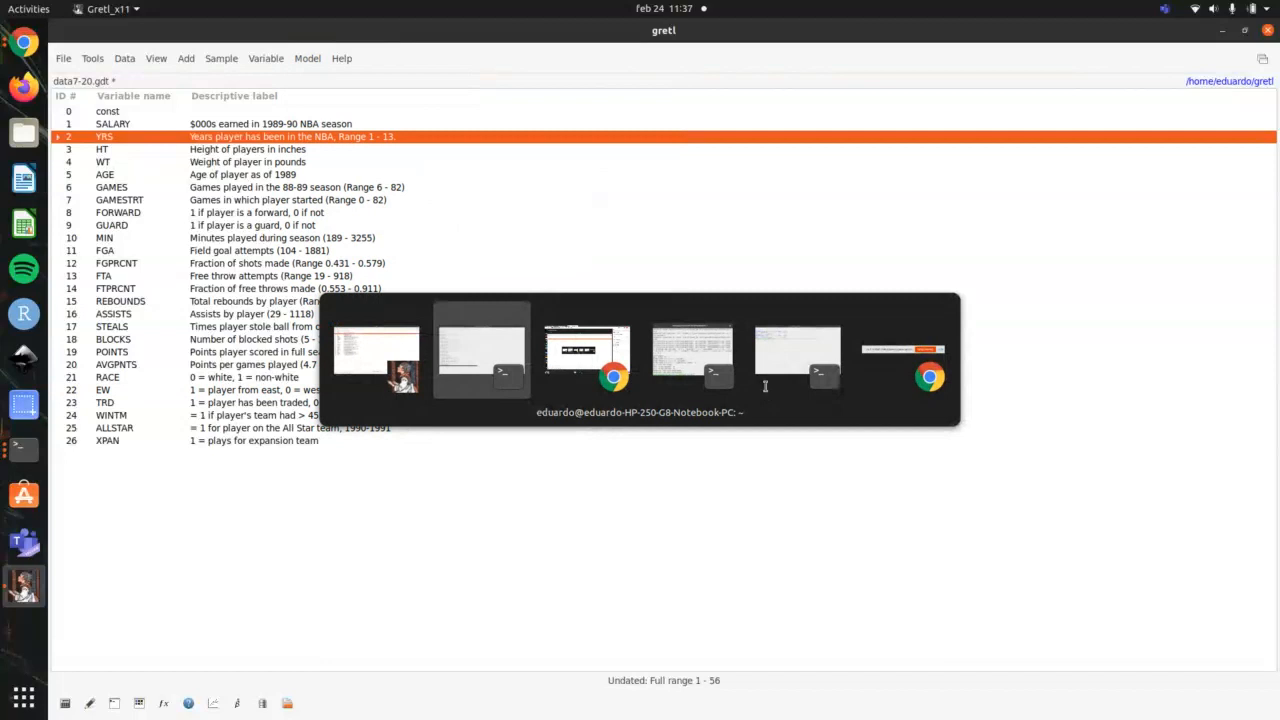
key("alt+Tab")
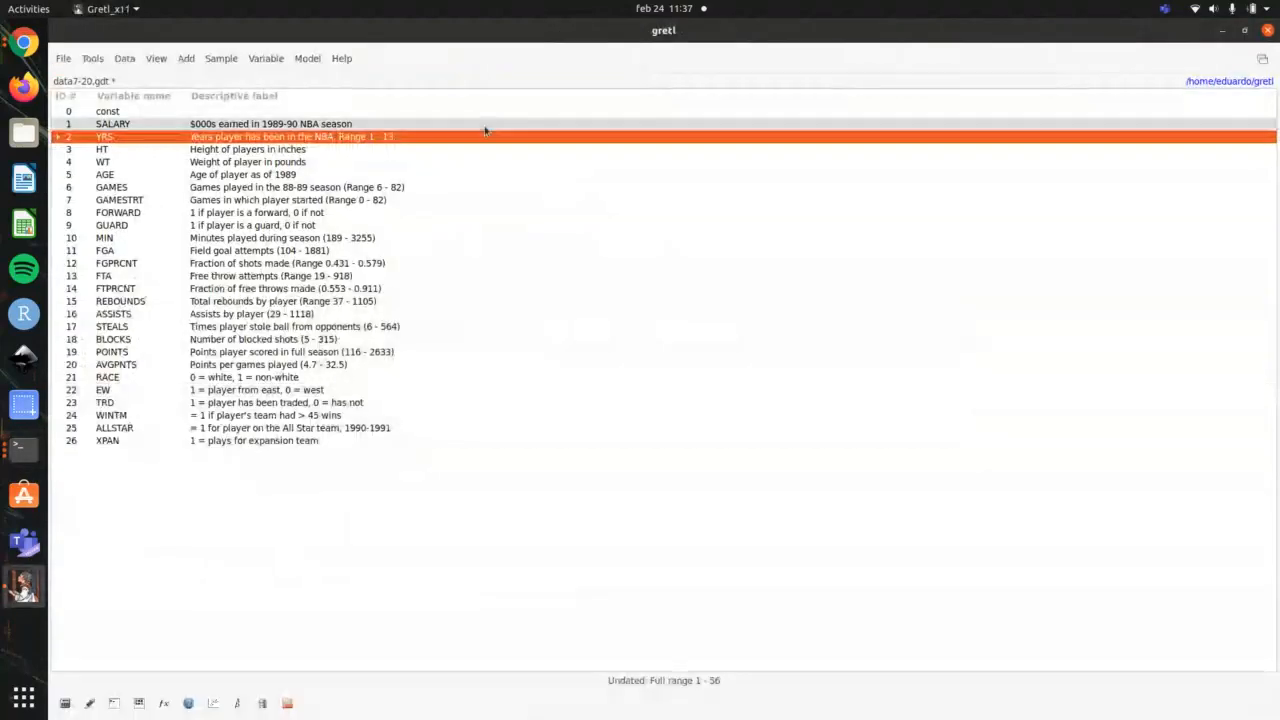
left_click(303, 60)
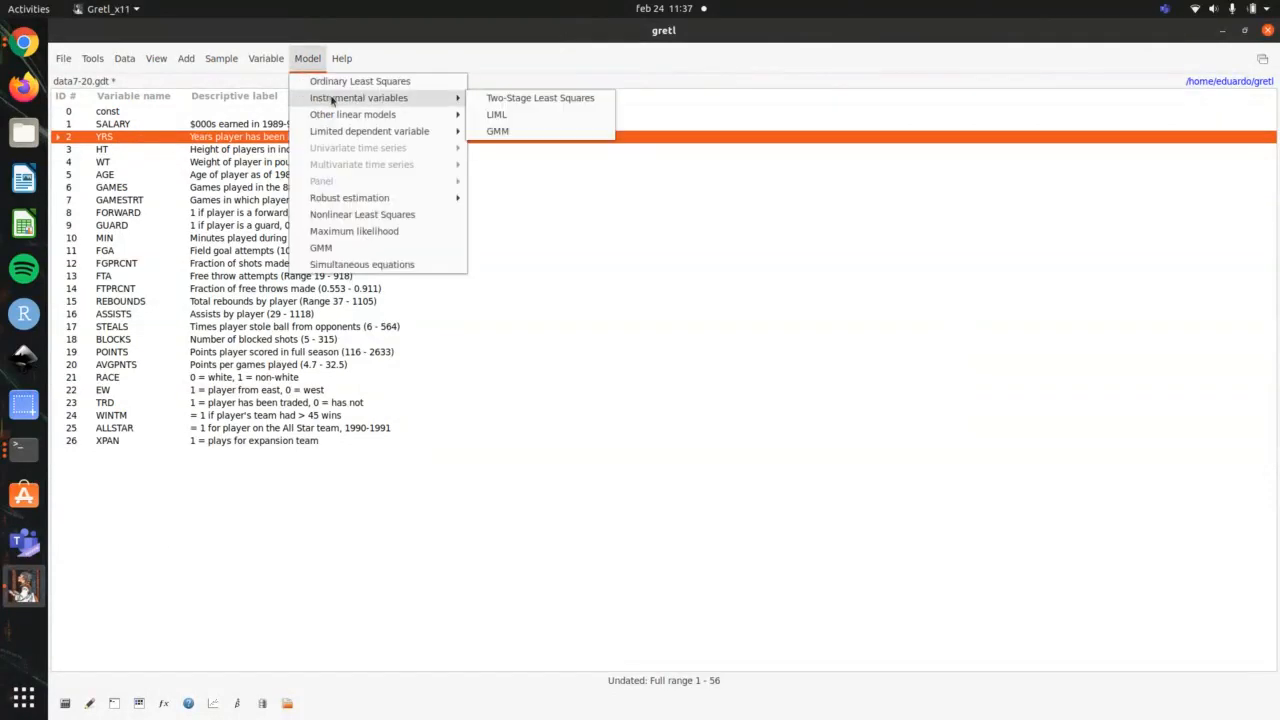
mouse_move(500, 133)
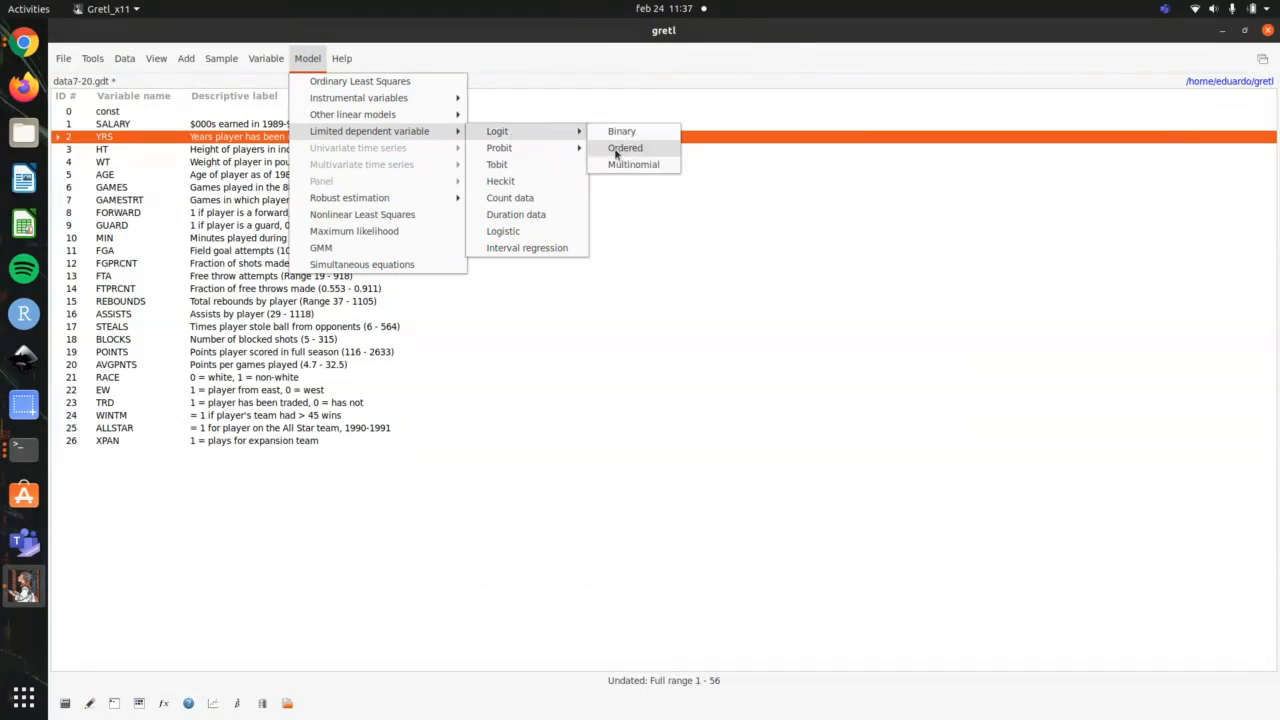
left_click(565, 267)
Step: Switch to the class session in Chrome and share the camera in place of the screen
key("alt+Tab")
key("alt+Tab")
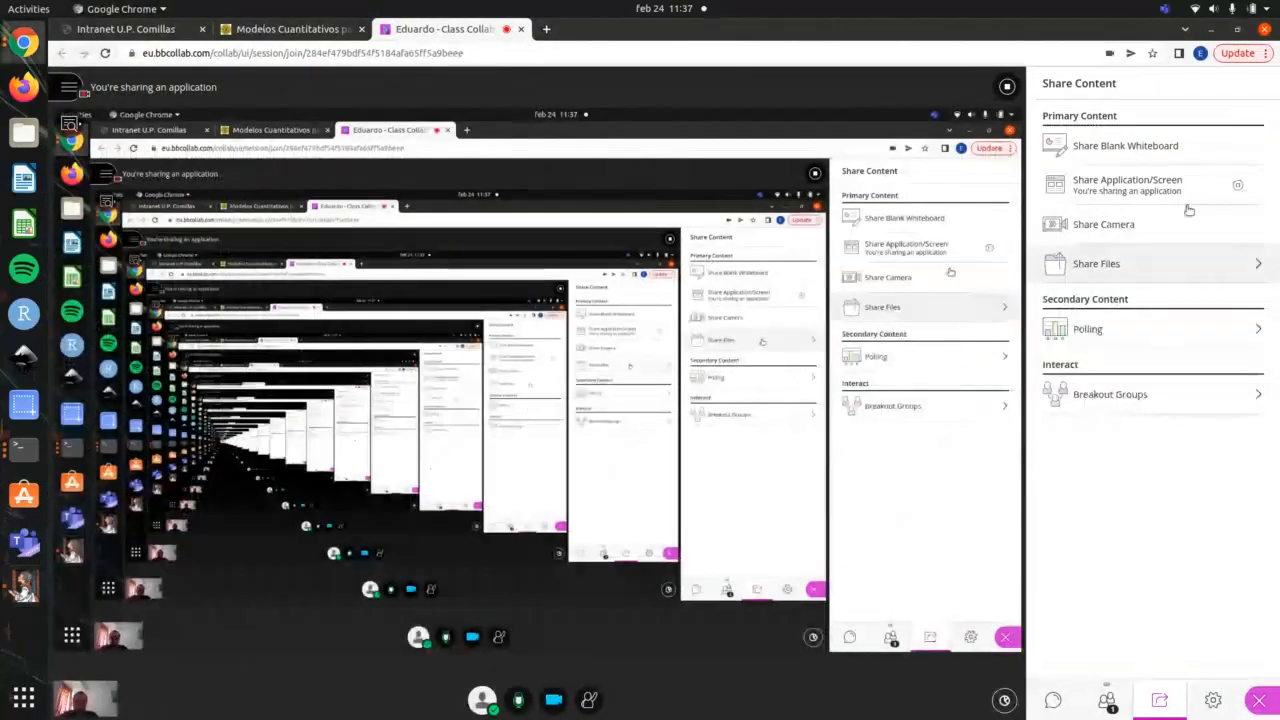
left_click(1185, 224)
left_click(739, 509)
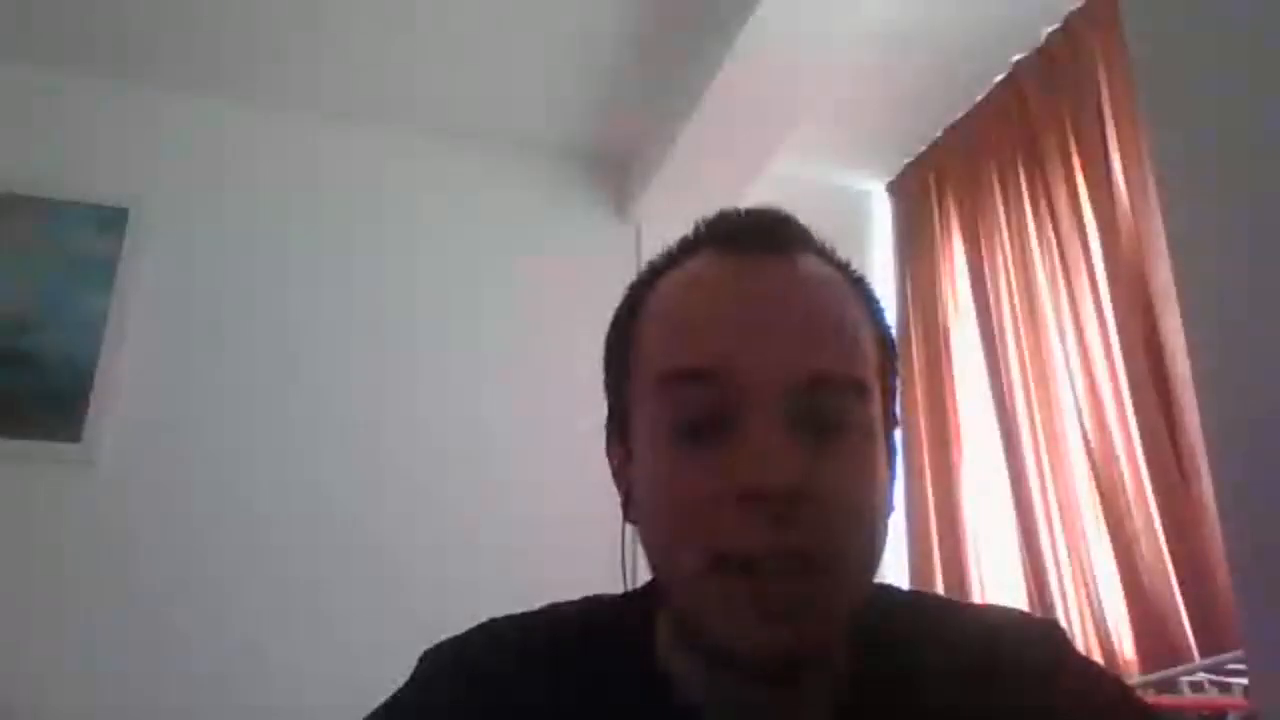